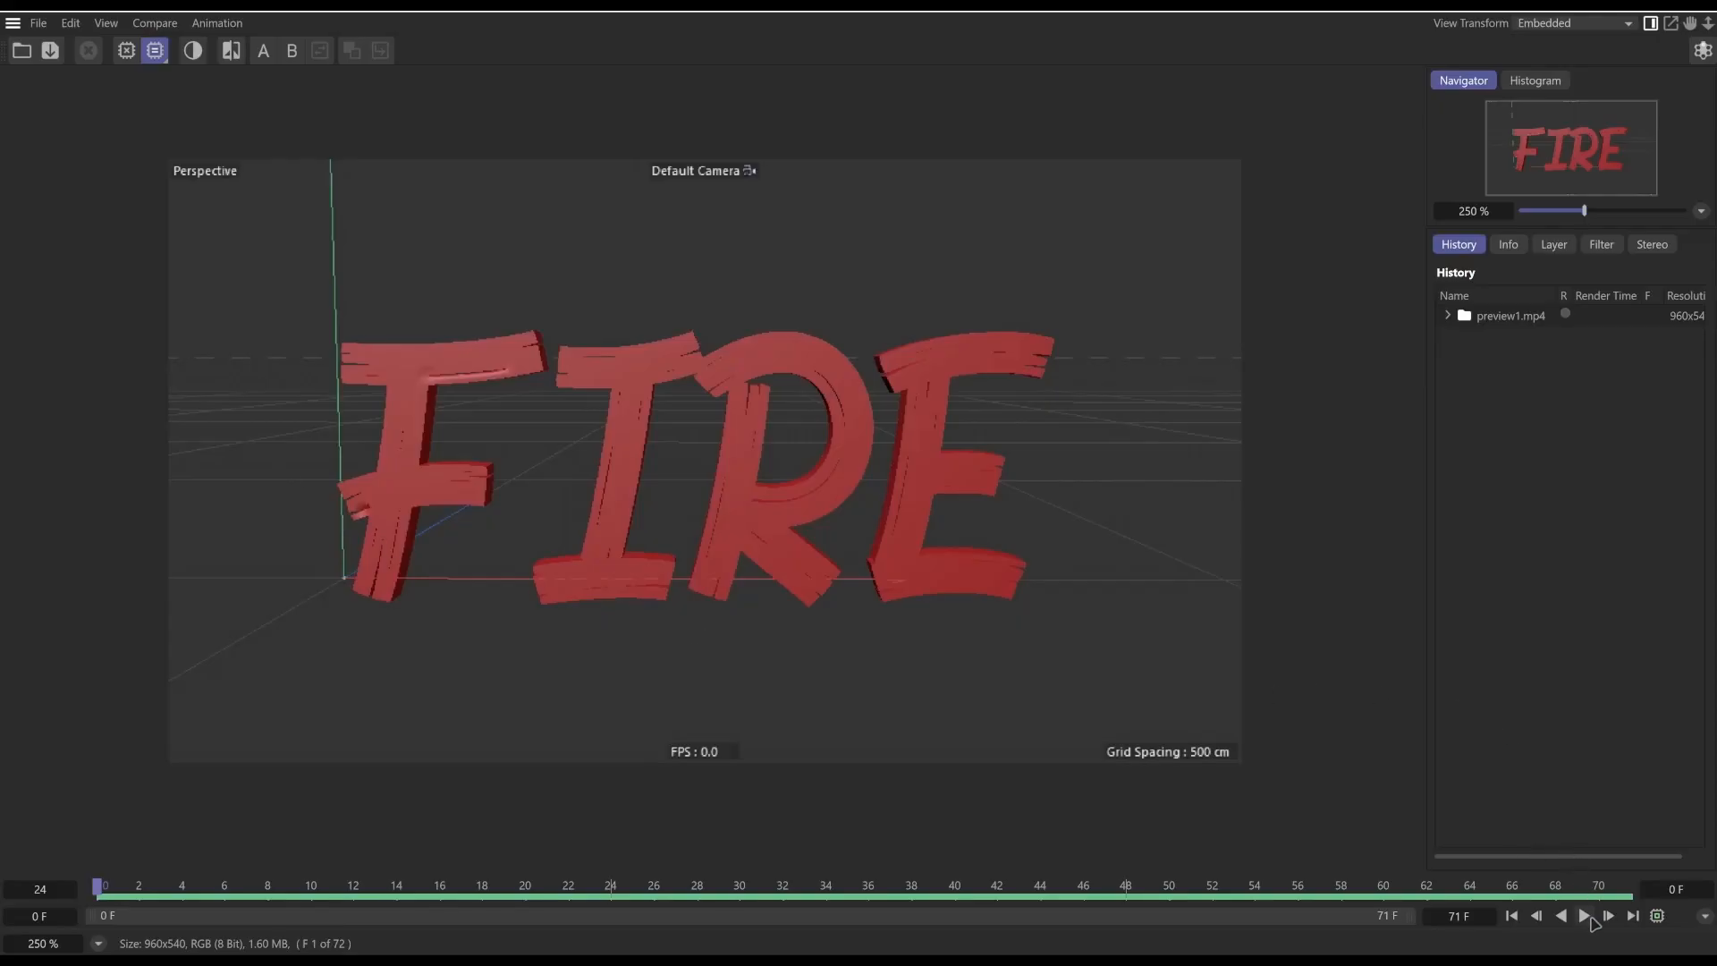
Play and pause the rendered FIRE preview and the pyro simulation in the Untitled 1 project
{"action": "left_click", "coordinate": [1592, 923]}
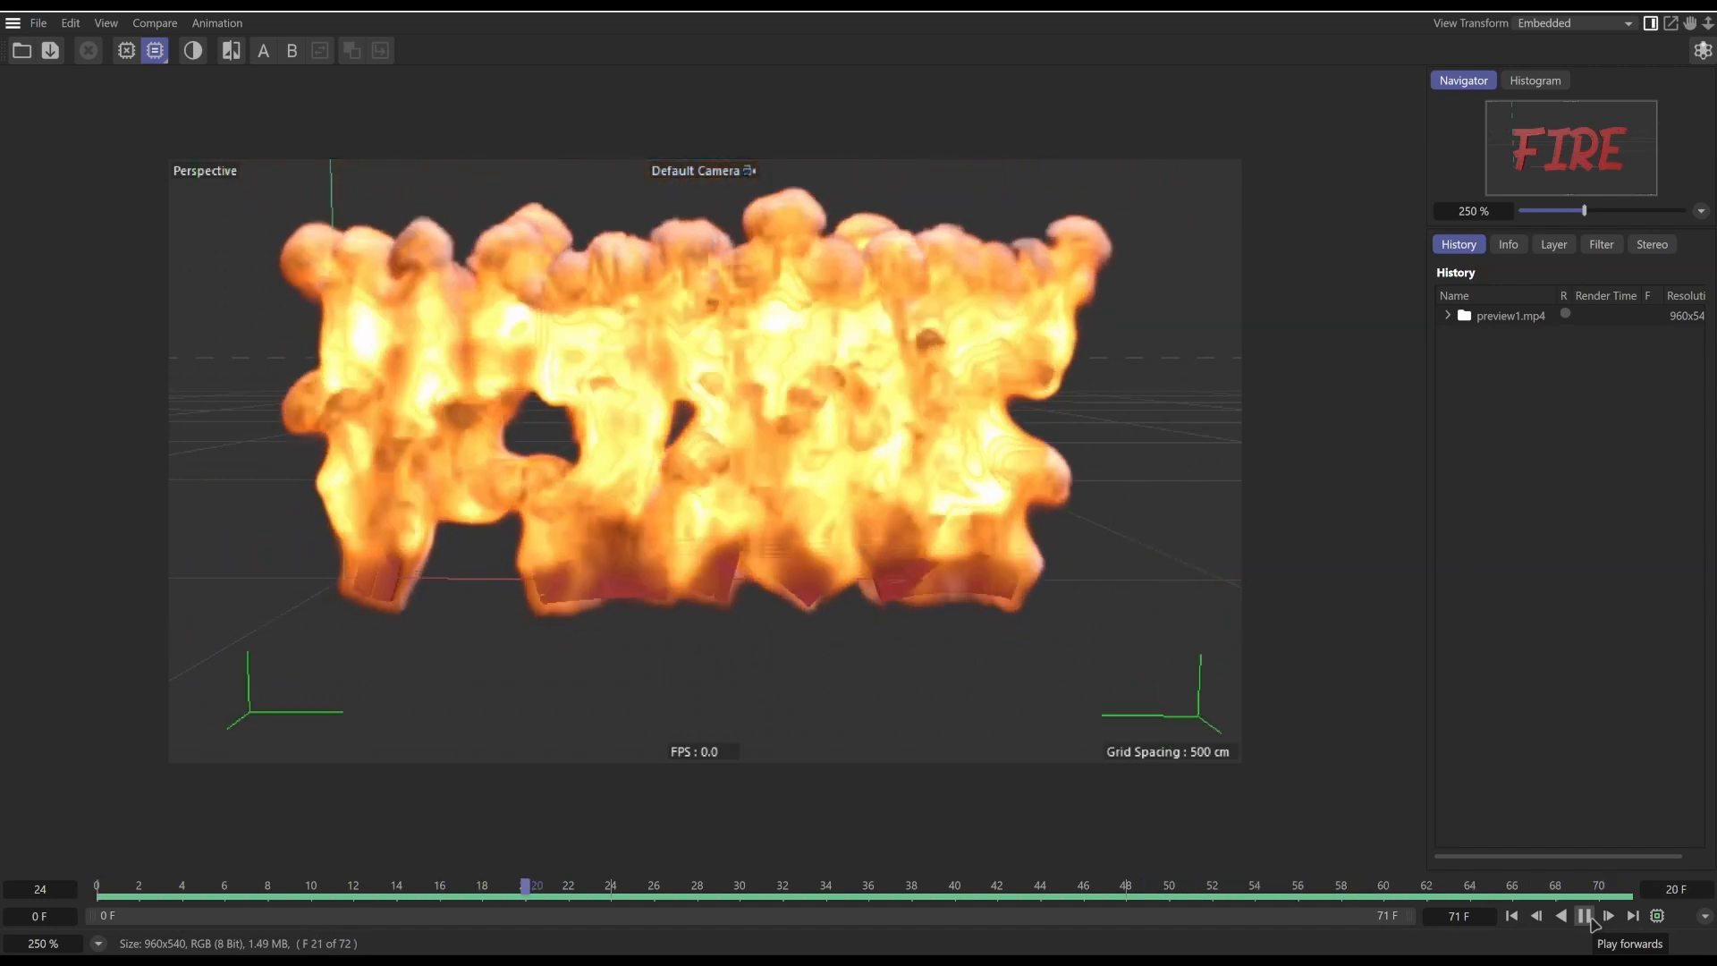
{"action": "left_click", "coordinate": [1588, 919]}
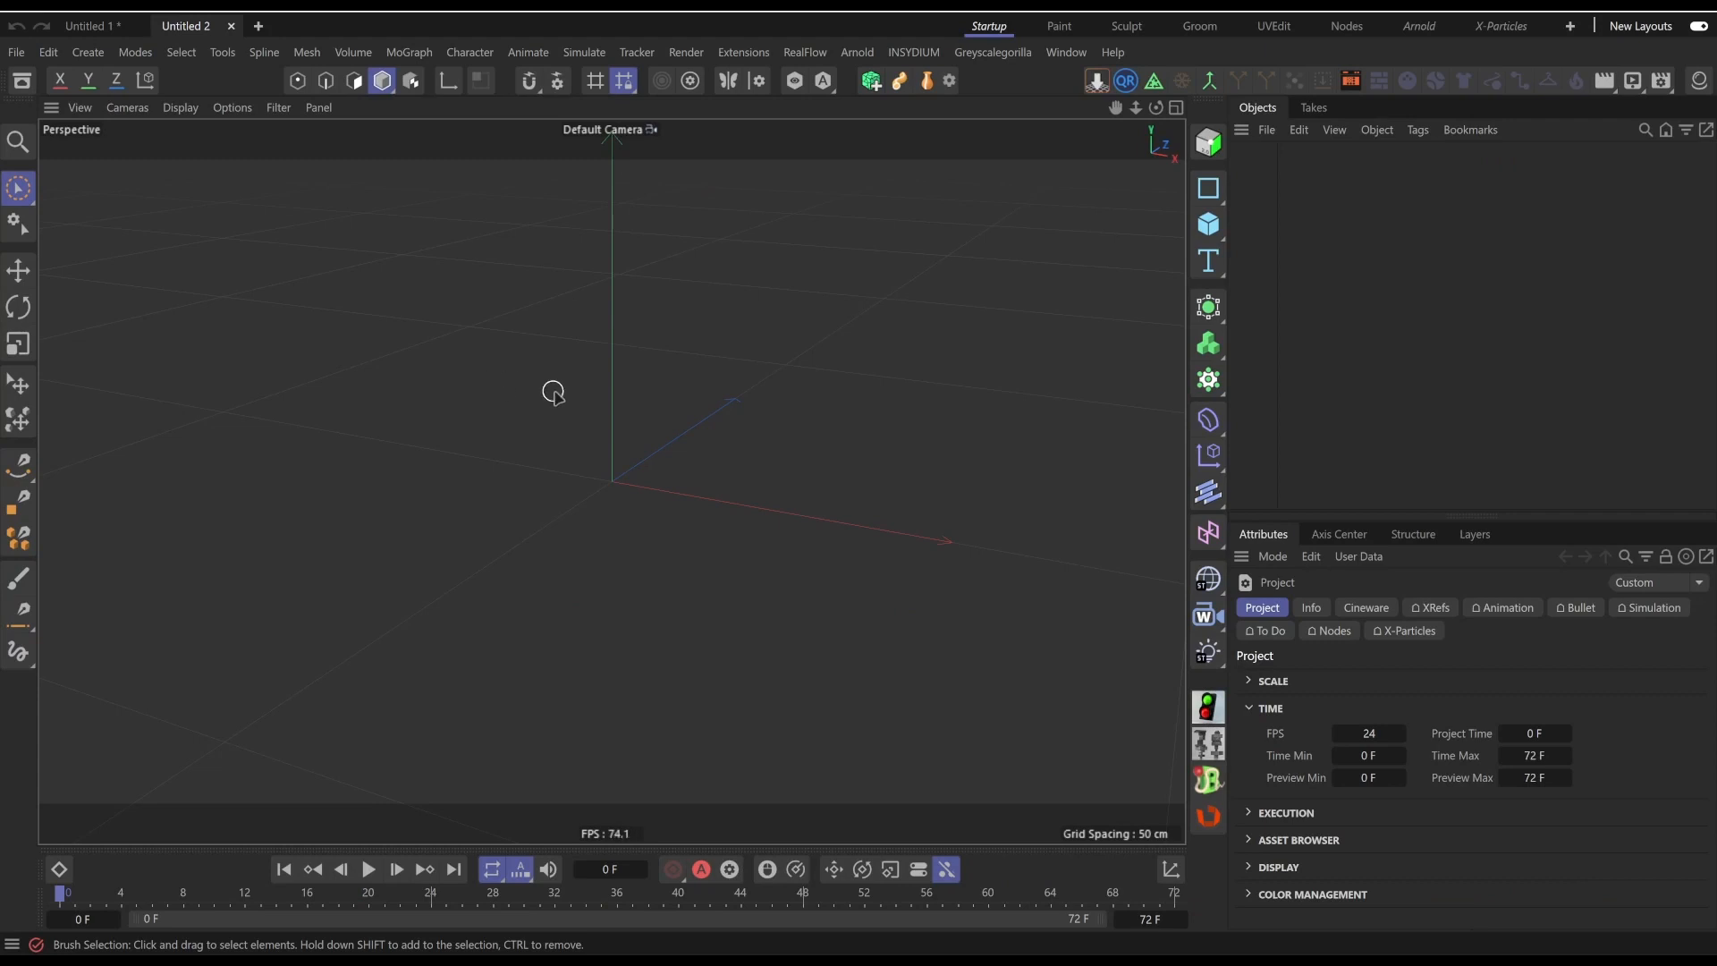
{"action": "left_click", "coordinate": [100, 26]}
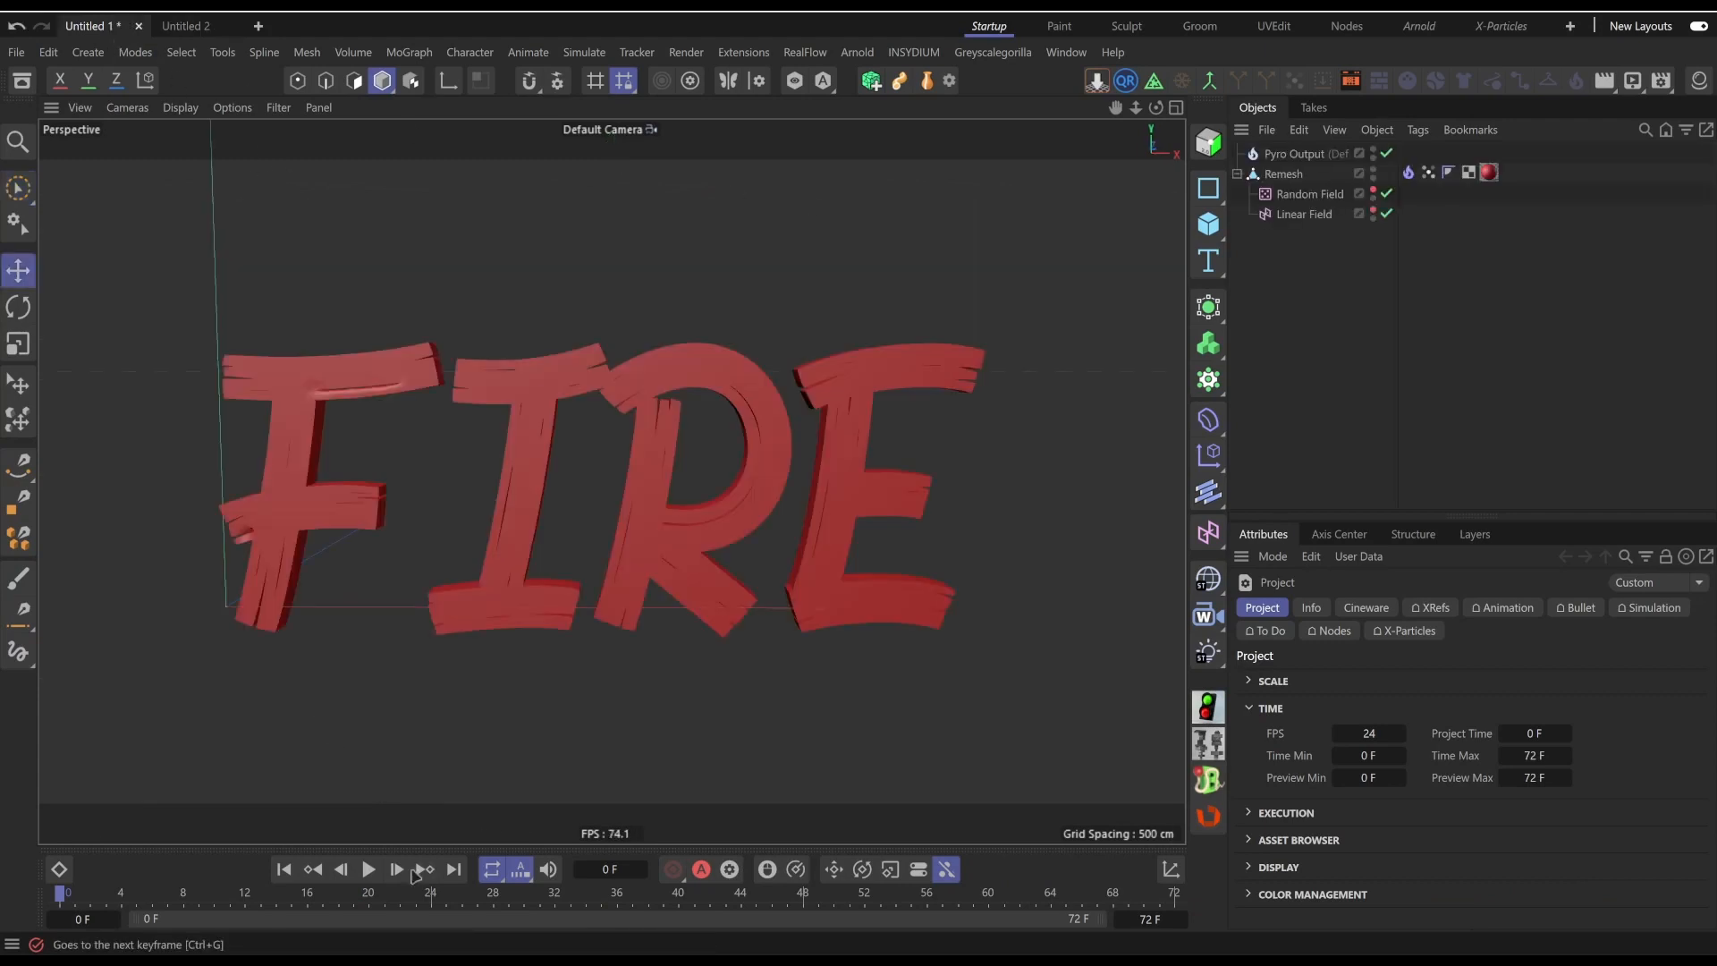
{"action": "left_click", "coordinate": [369, 873]}
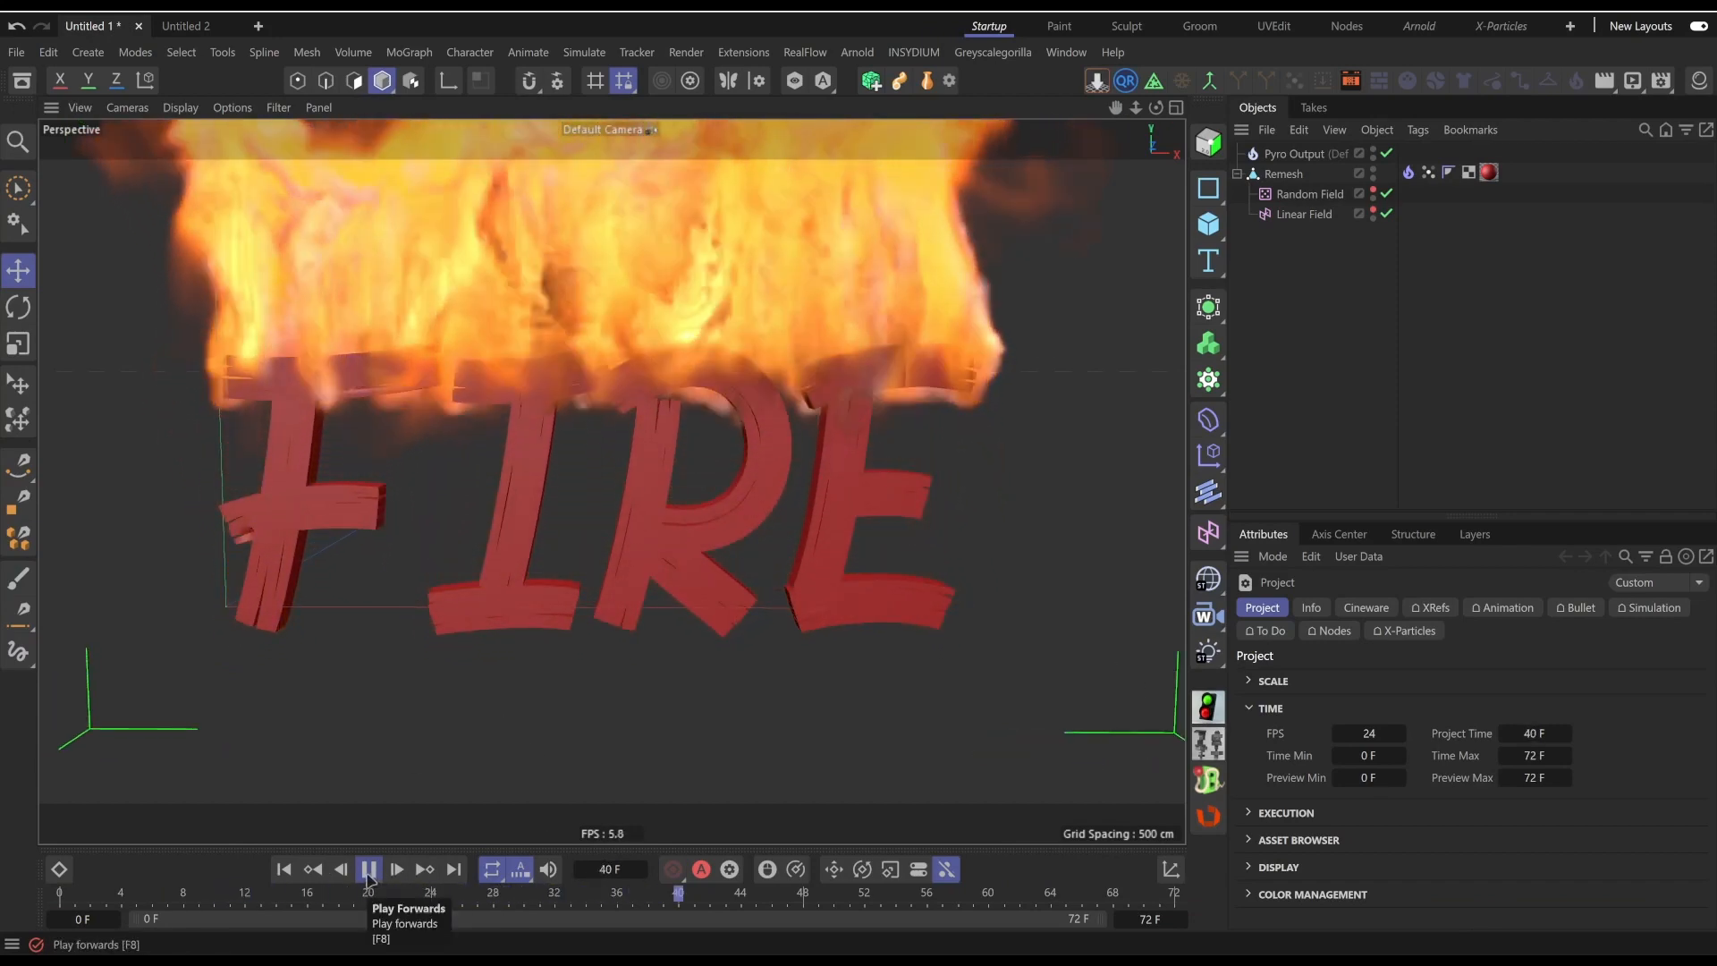
{"action": "left_click", "coordinate": [369, 869]}
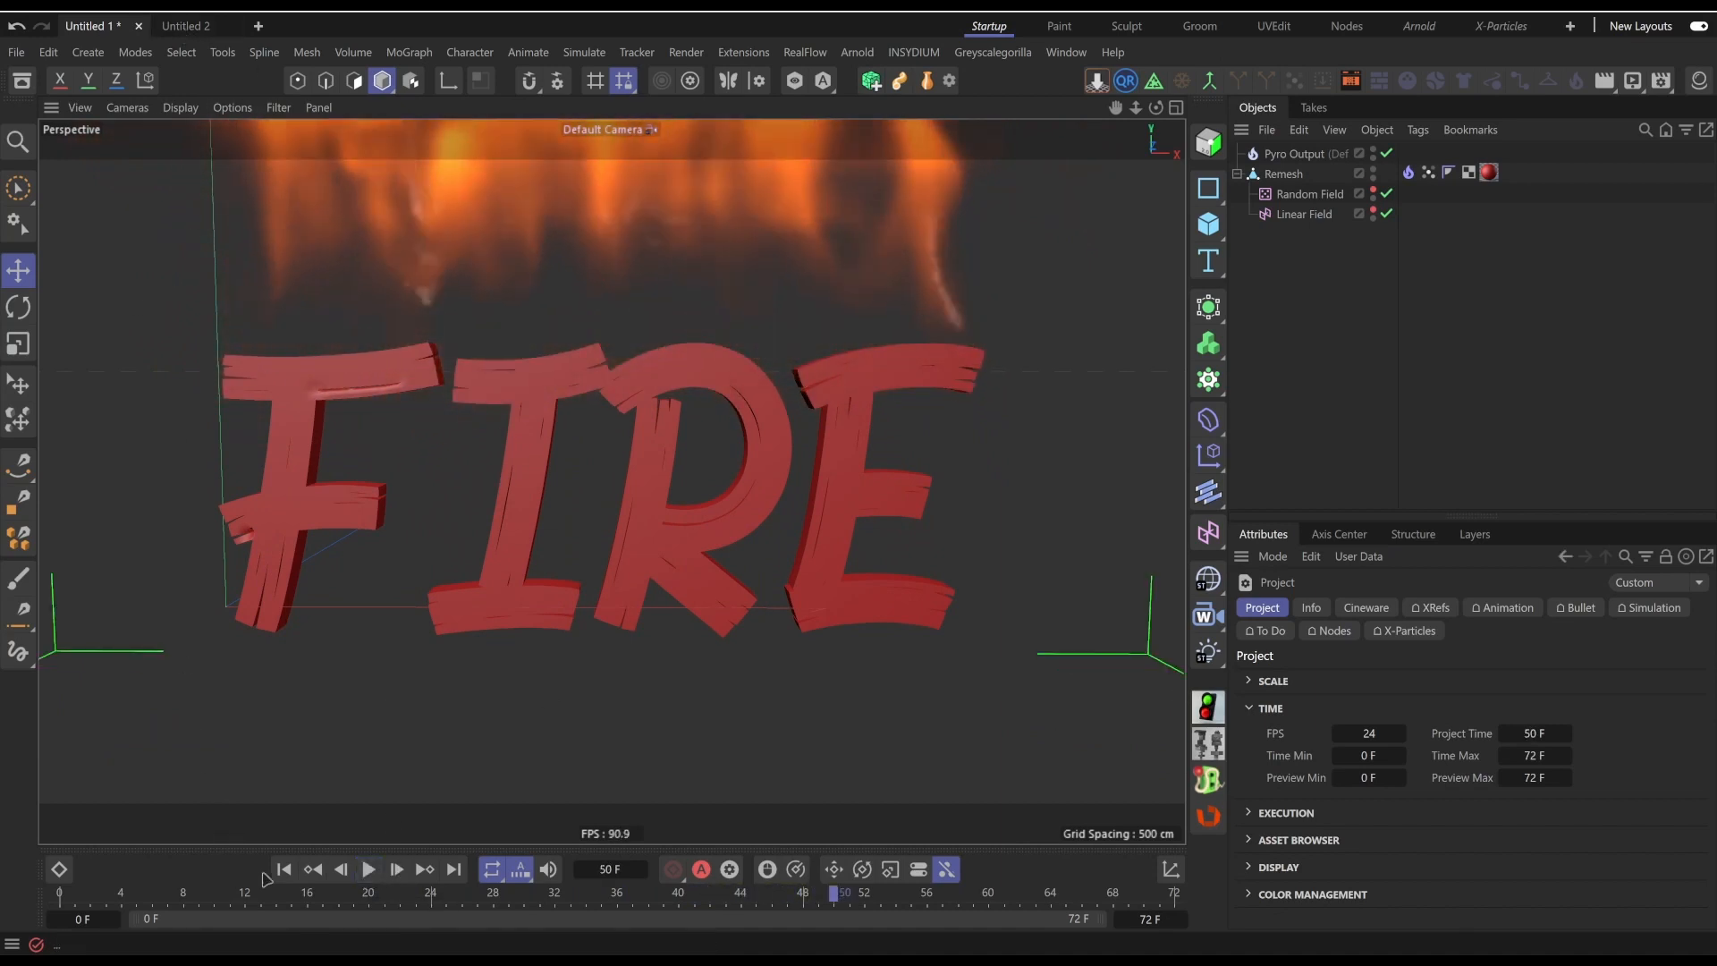
Switch to the Untitled 2 project and add a 3D text object
{"action": "left_click", "coordinate": [197, 29]}
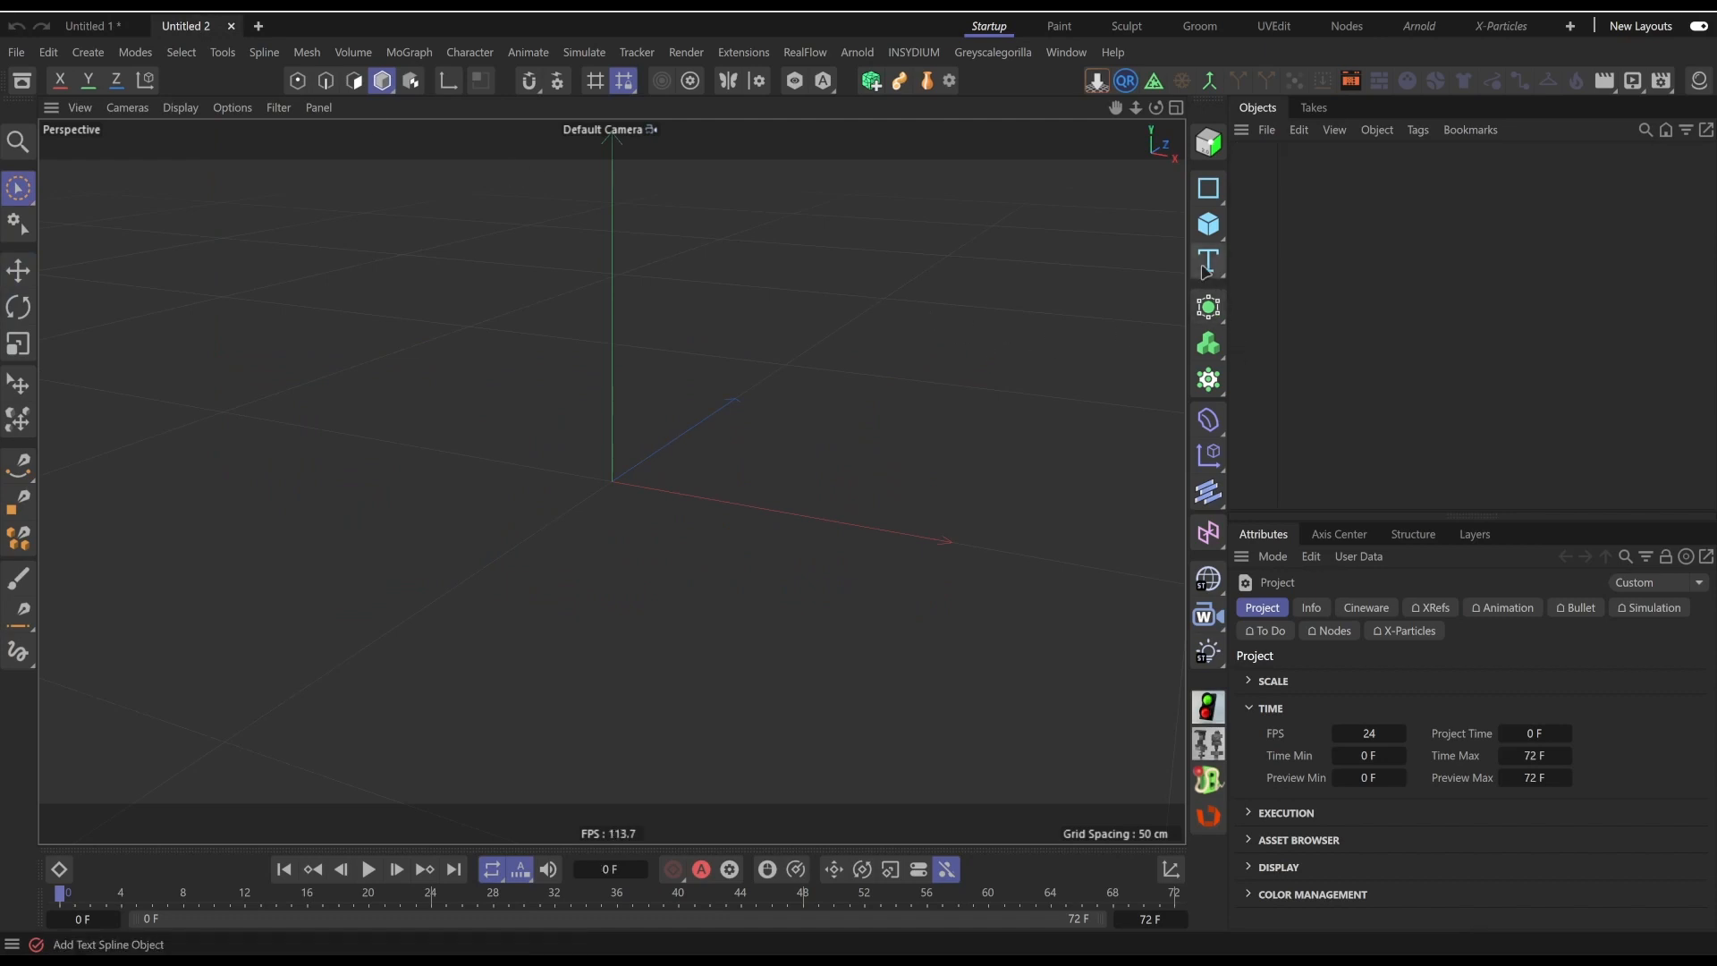
{"action": "left_click", "coordinate": [1207, 271]}
{"action": "left_click", "coordinate": [1278, 295]}
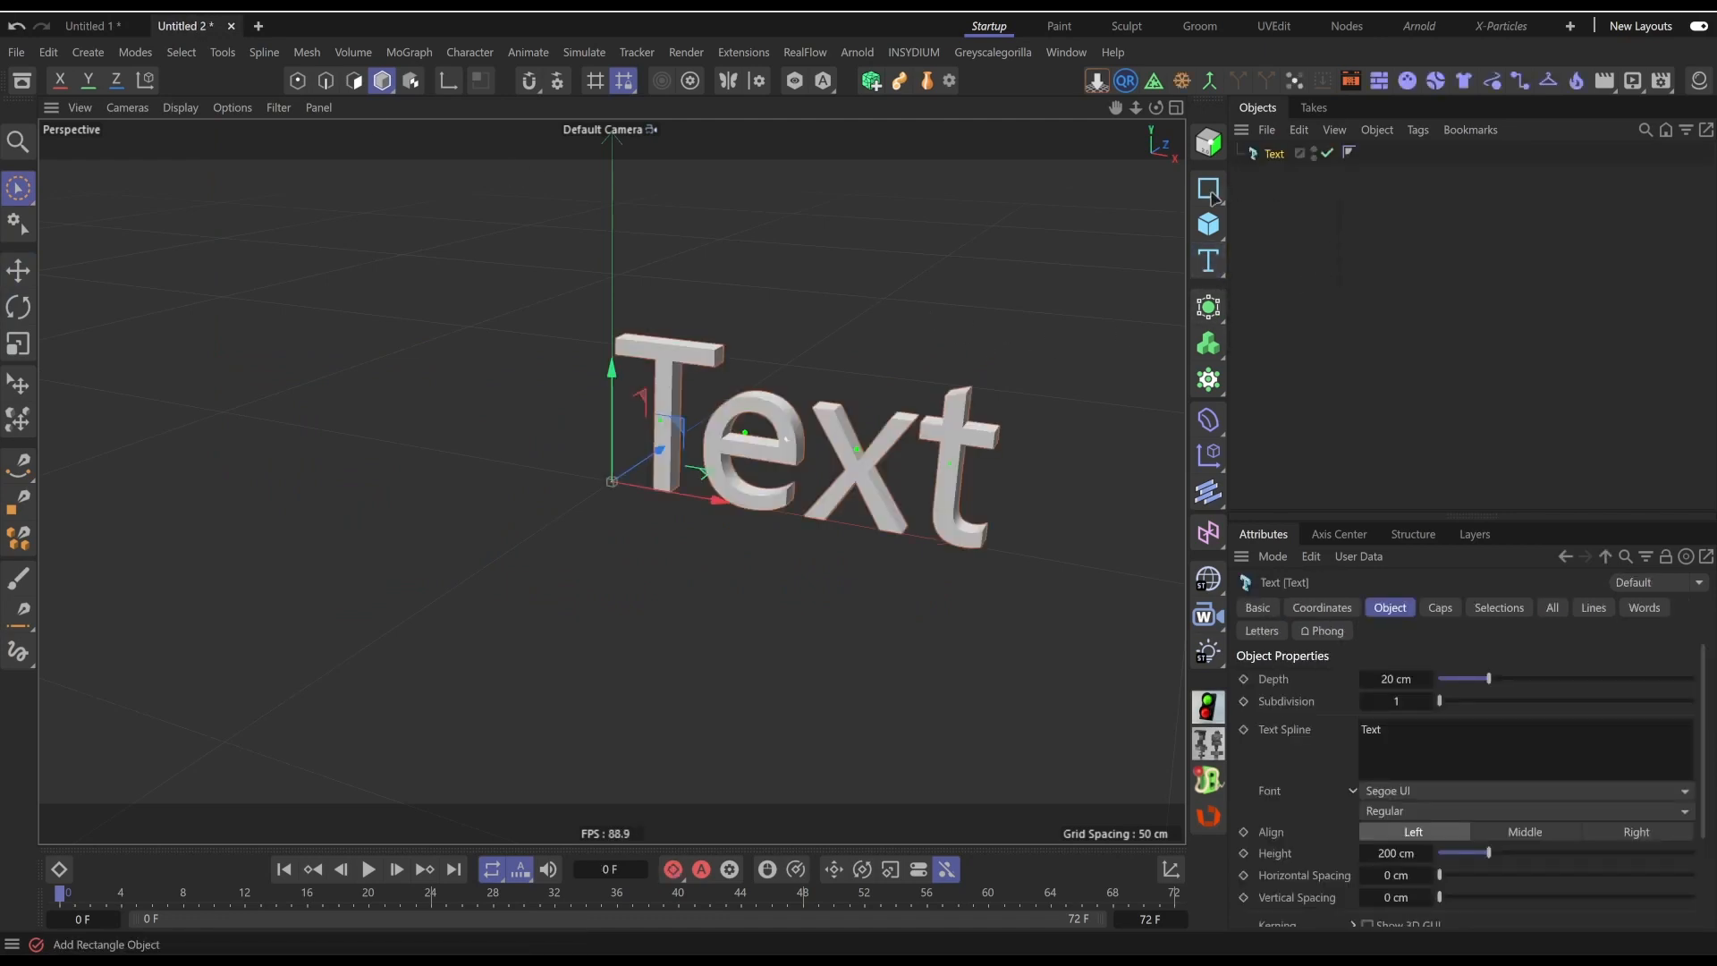
{"action": "left_click", "coordinate": [1206, 272]}
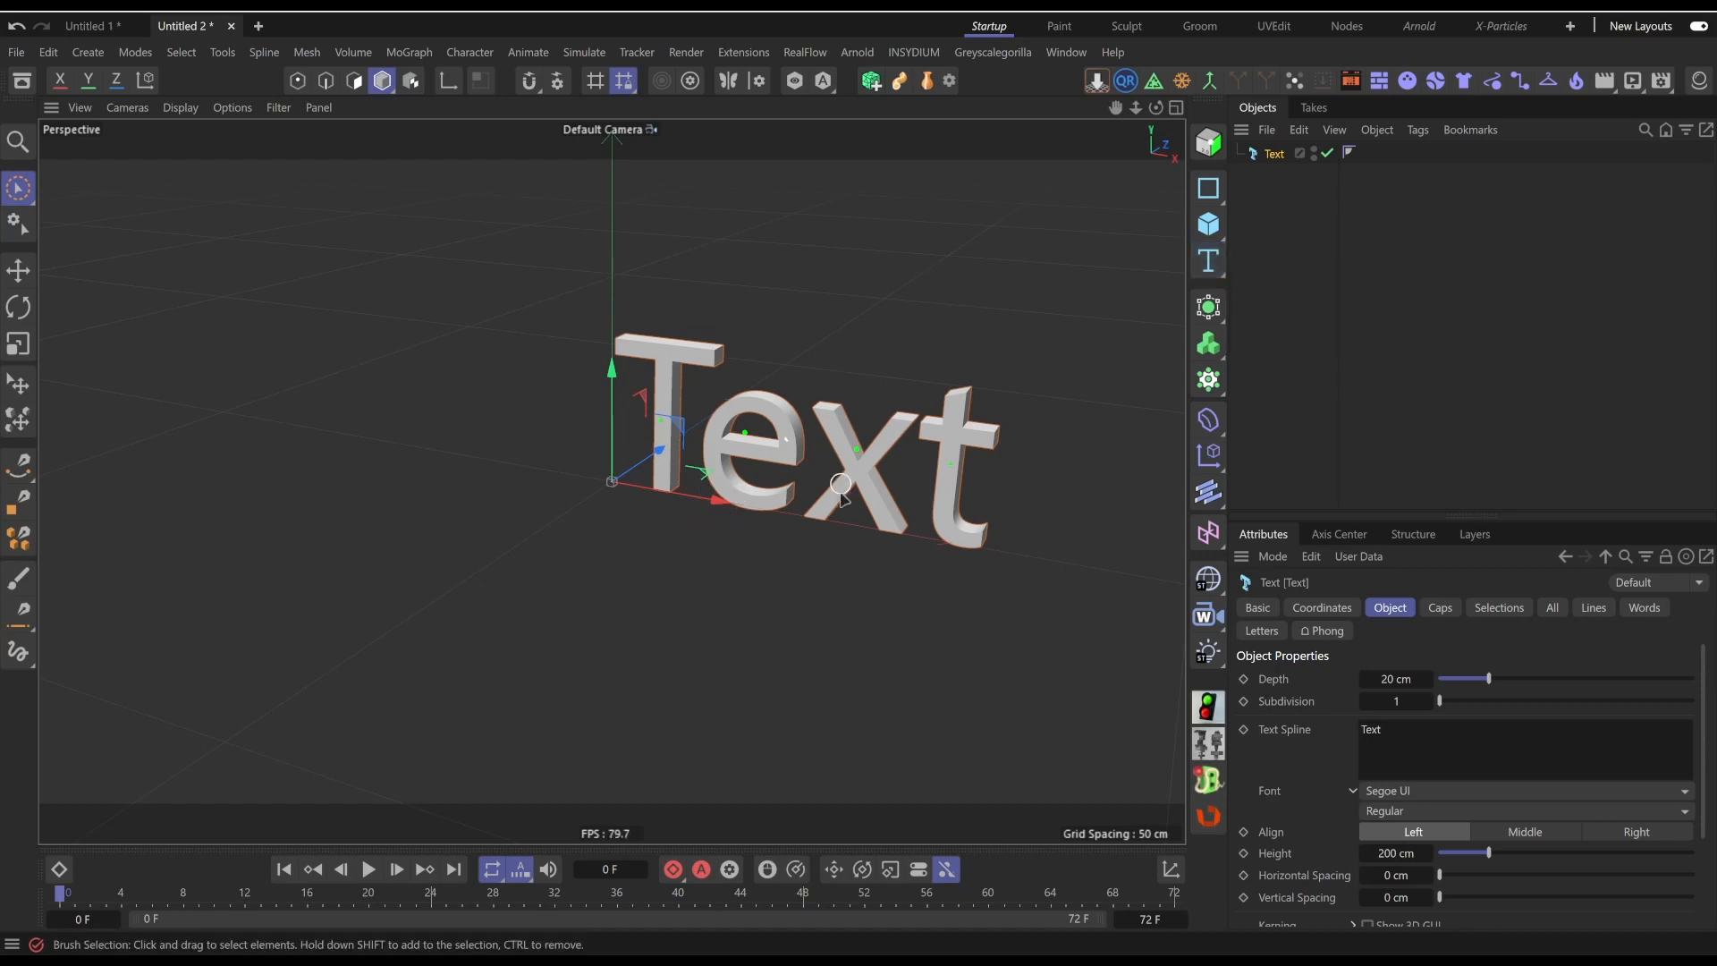
Set the text object's alignment to Middle
{"action": "middle_click_drag", "start_coordinate": [845, 494], "coordinate": [710, 439], "text": "alt"}
{"action": "middle_click_drag", "start_coordinate": [598, 350], "coordinate": [619, 447], "text": "alt"}
{"action": "right_click_drag", "start_coordinate": [589, 391], "coordinate": [631, 392], "text": "alt"}
{"action": "middle_click_drag", "start_coordinate": [631, 392], "coordinate": [634, 460], "text": "alt"}
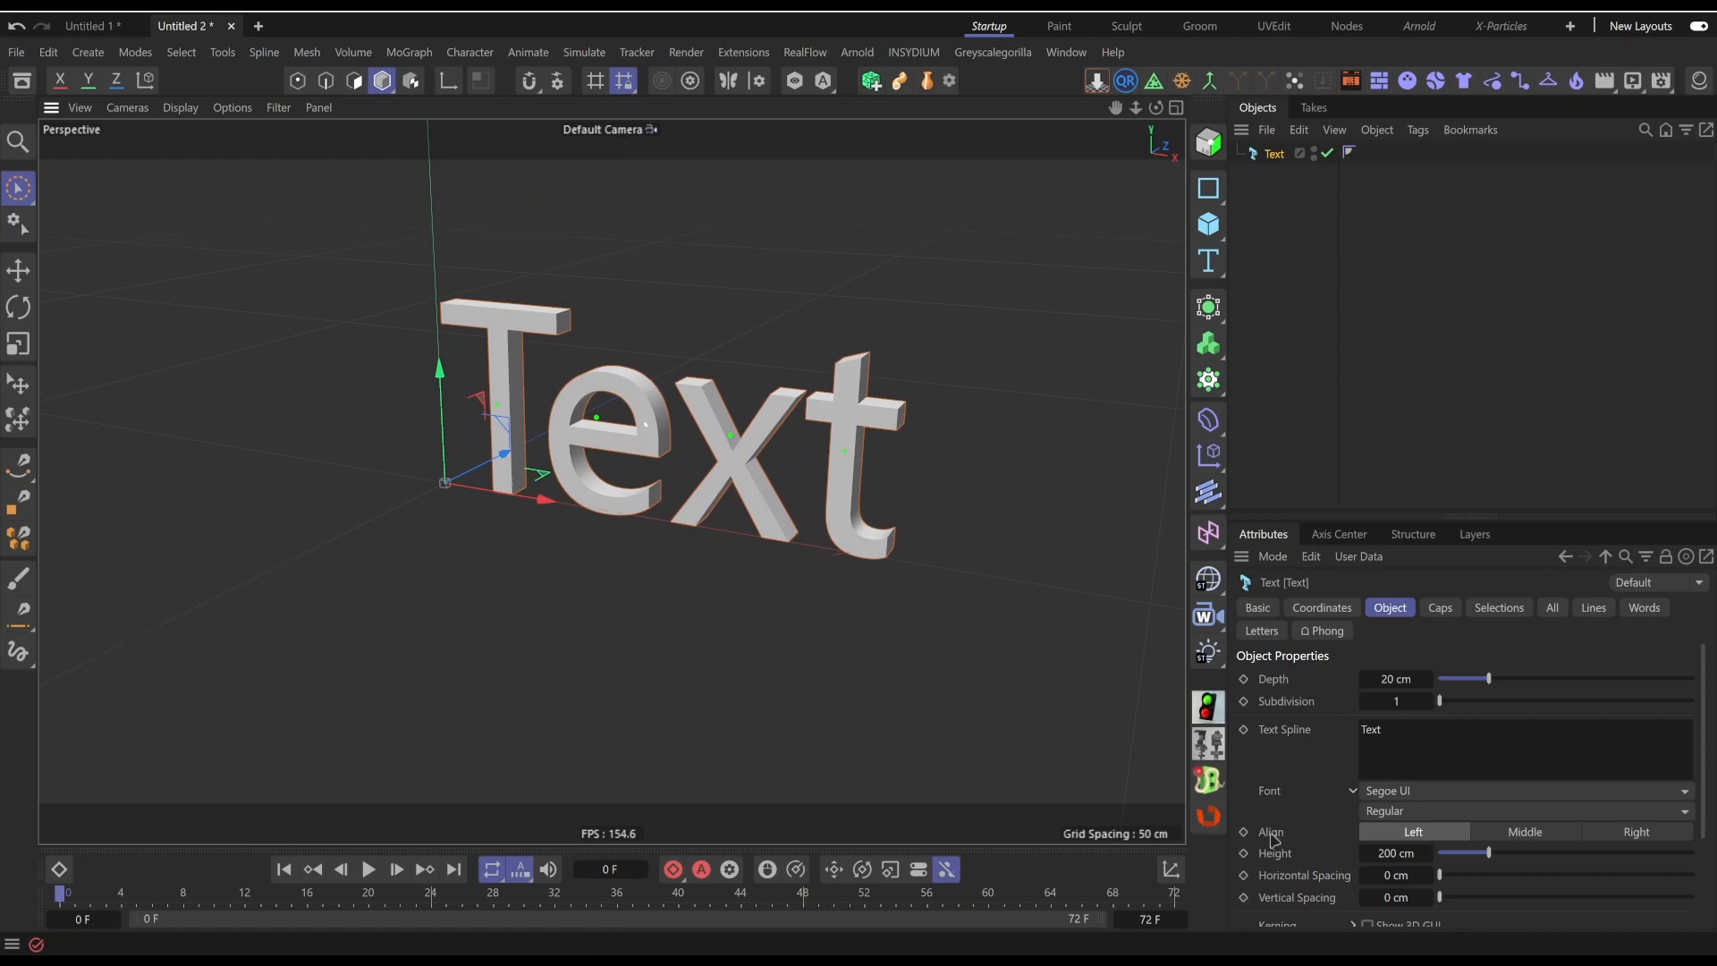
{"action": "left_click", "coordinate": [1526, 832]}
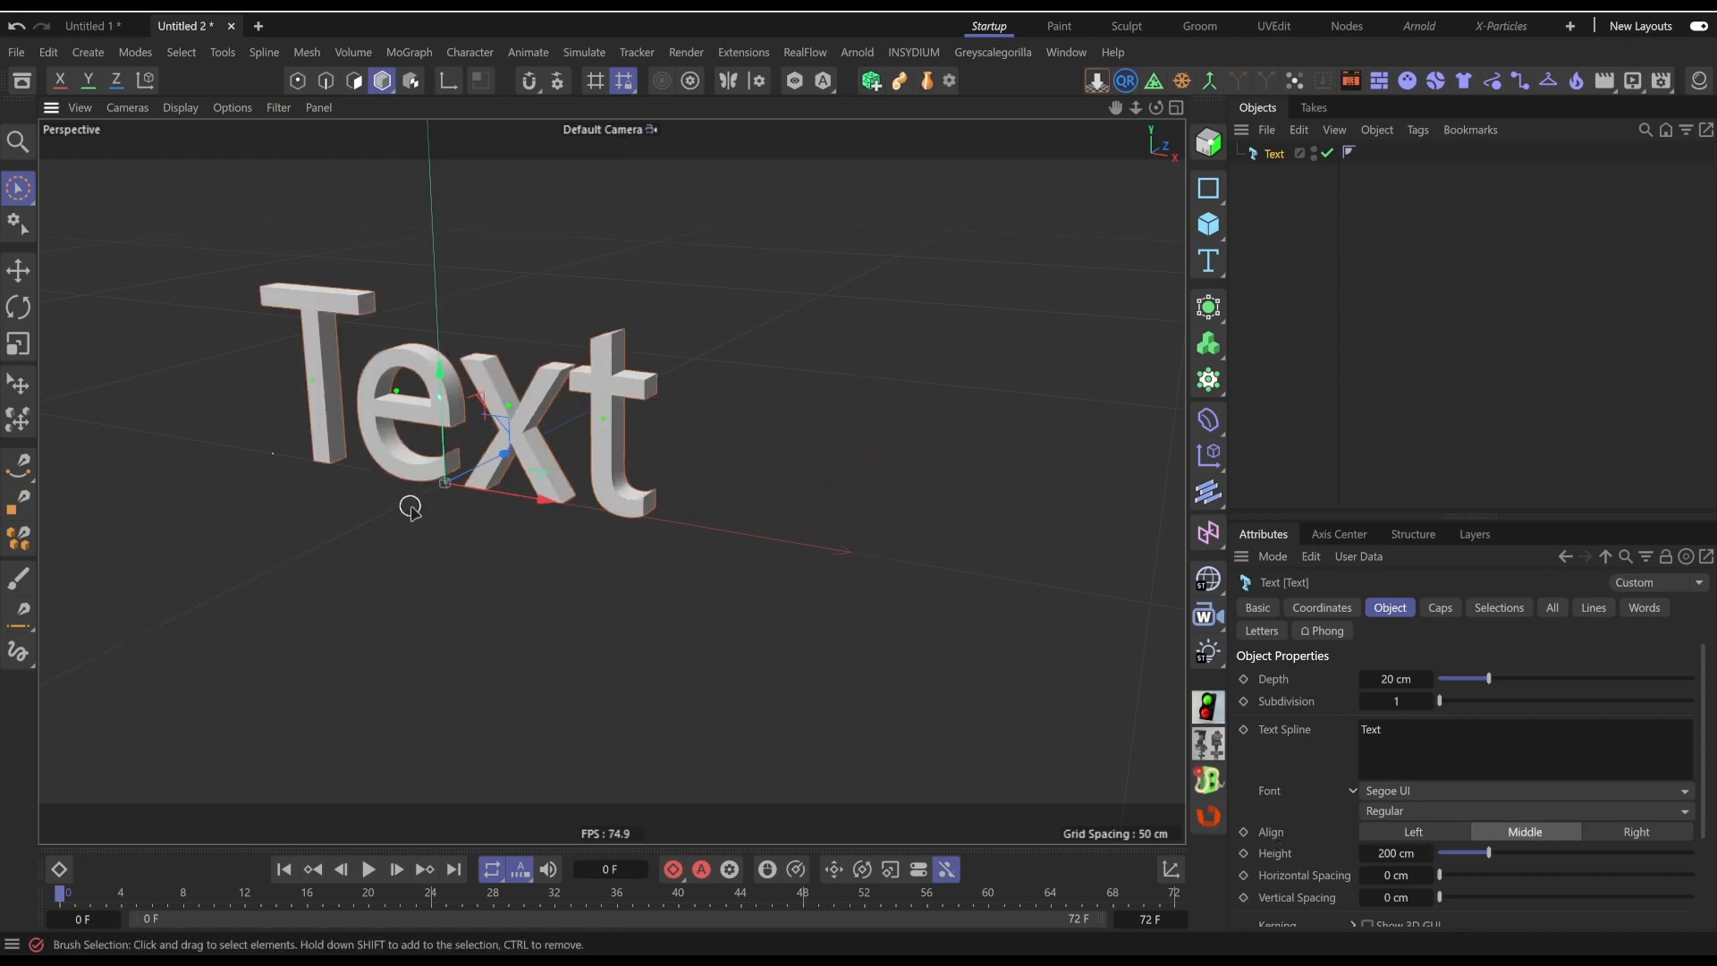
Replace the text object's wording with HELLO
{"action": "left_click_drag", "start_coordinate": [410, 502], "coordinate": [568, 475], "text": "alt"}
{"action": "middle_click_drag", "start_coordinate": [569, 476], "coordinate": [540, 478], "text": "alt"}
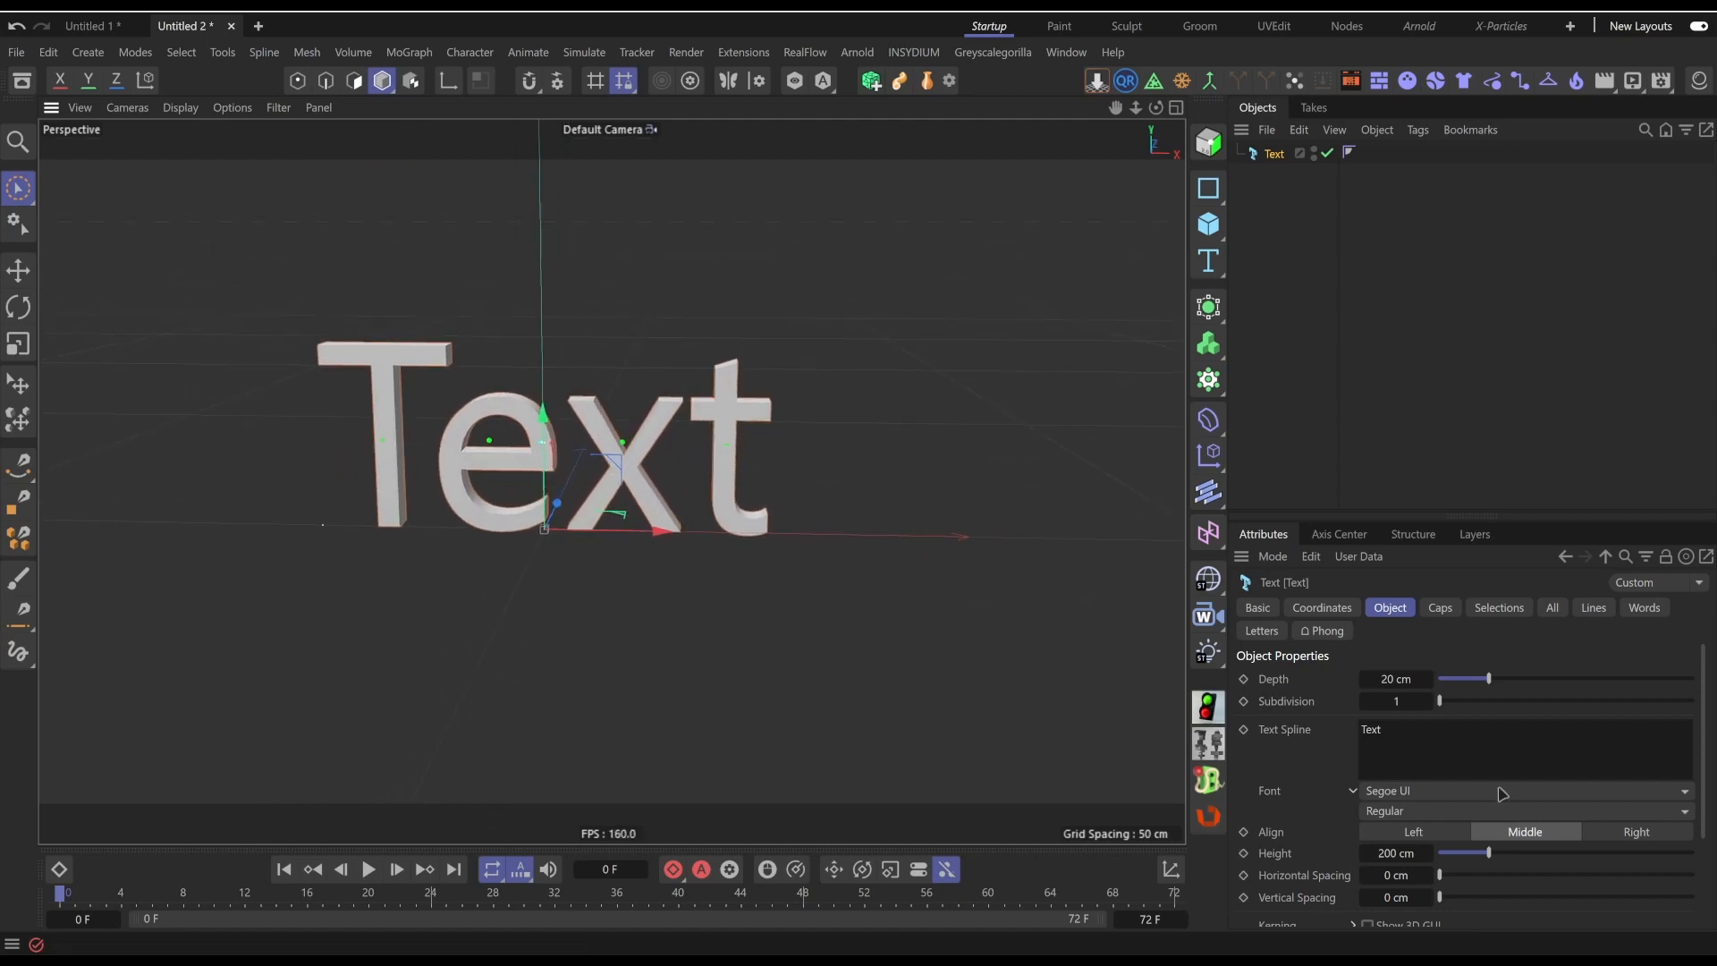
{"action": "left_click", "coordinate": [1474, 743]}
{"action": "key", "text": "ctrl+a"}
{"action": "left_click", "coordinate": [1395, 421]}
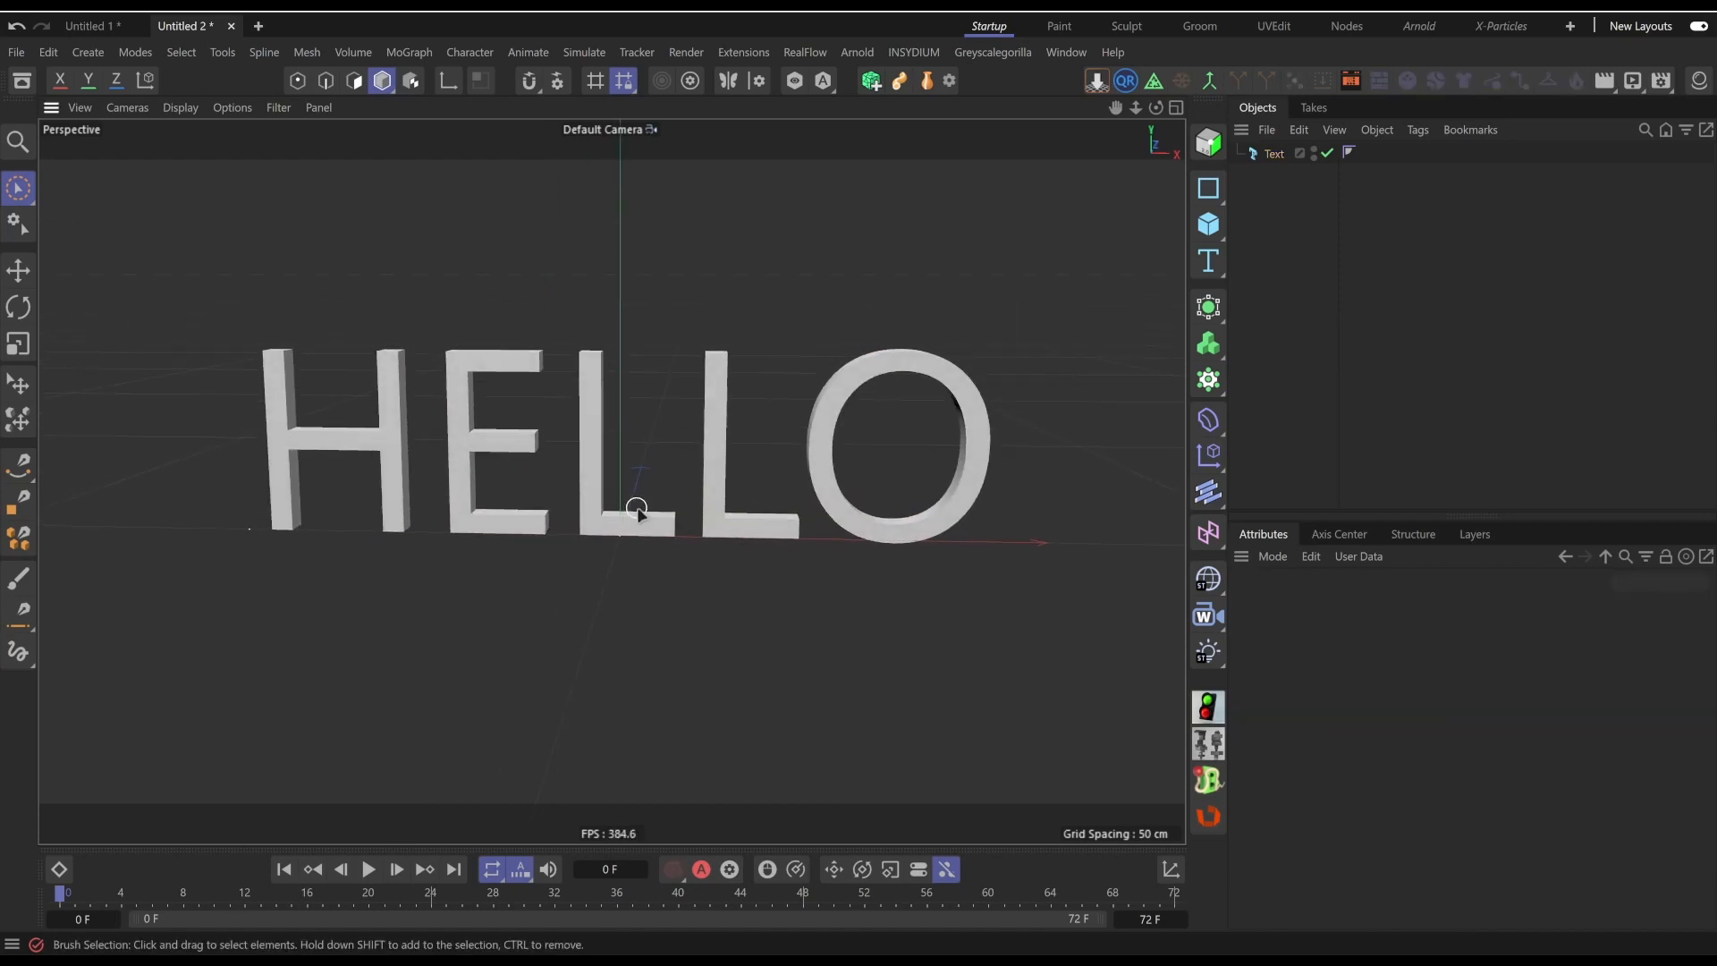
Hide the viewport workplane grid and show the polygon lines on the HELLO text
{"action": "left_click", "coordinate": [278, 107]}
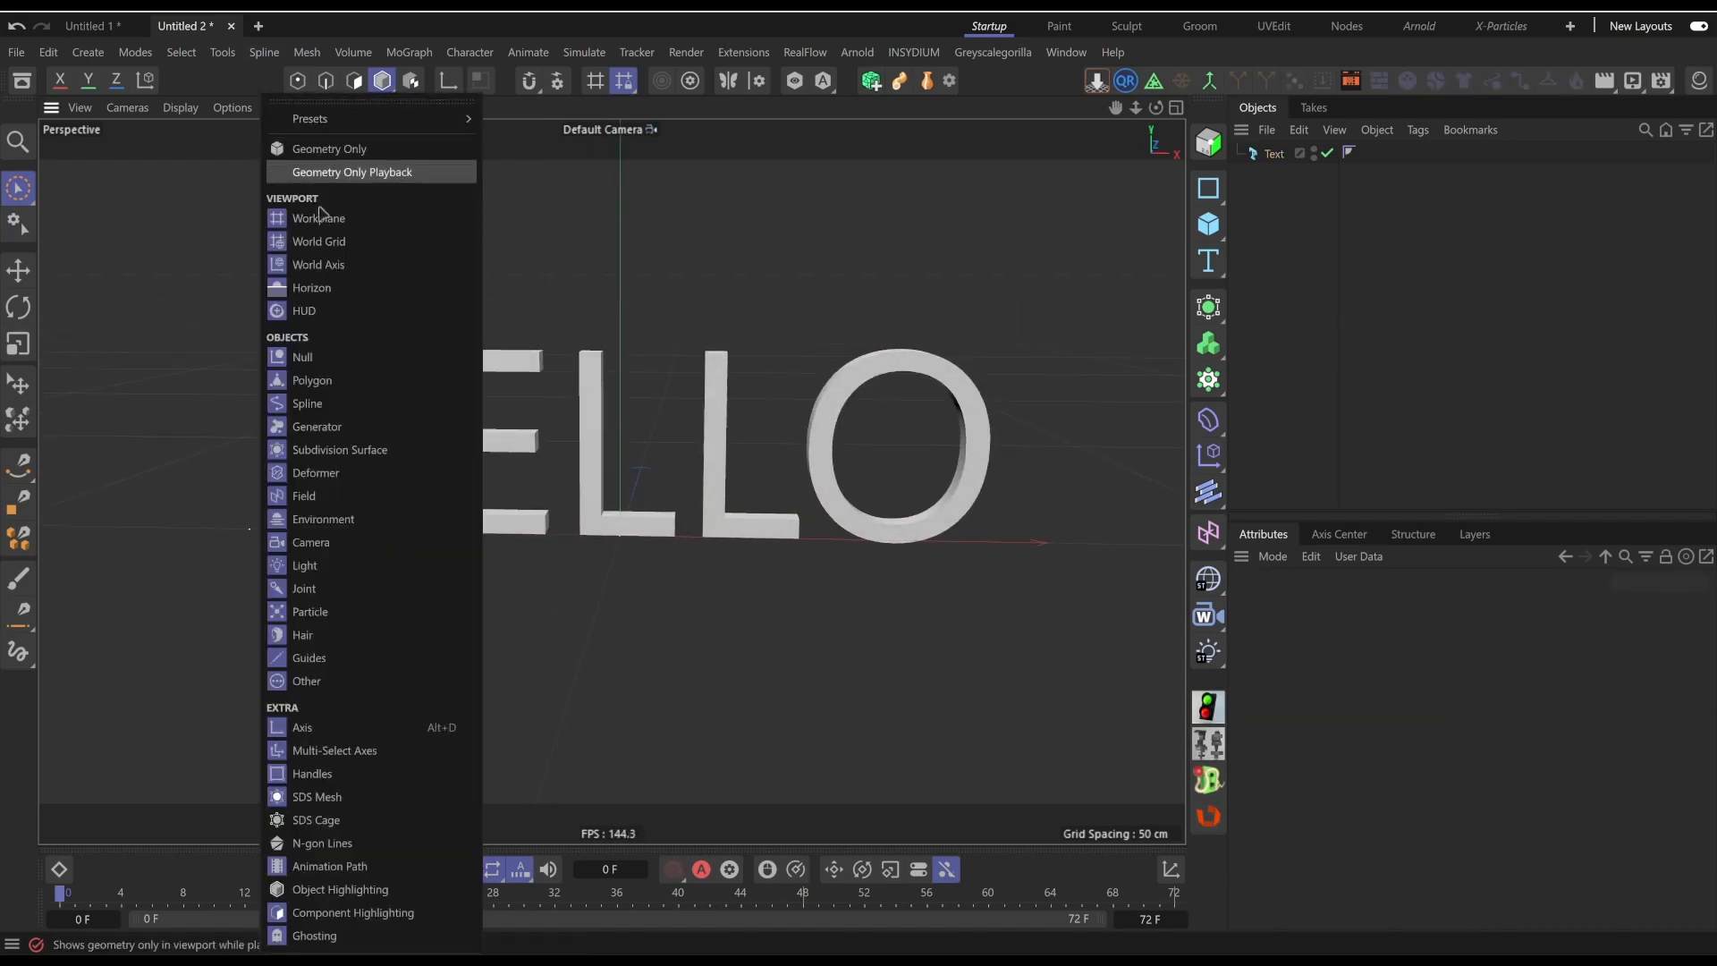
{"action": "left_click", "coordinate": [317, 217]}
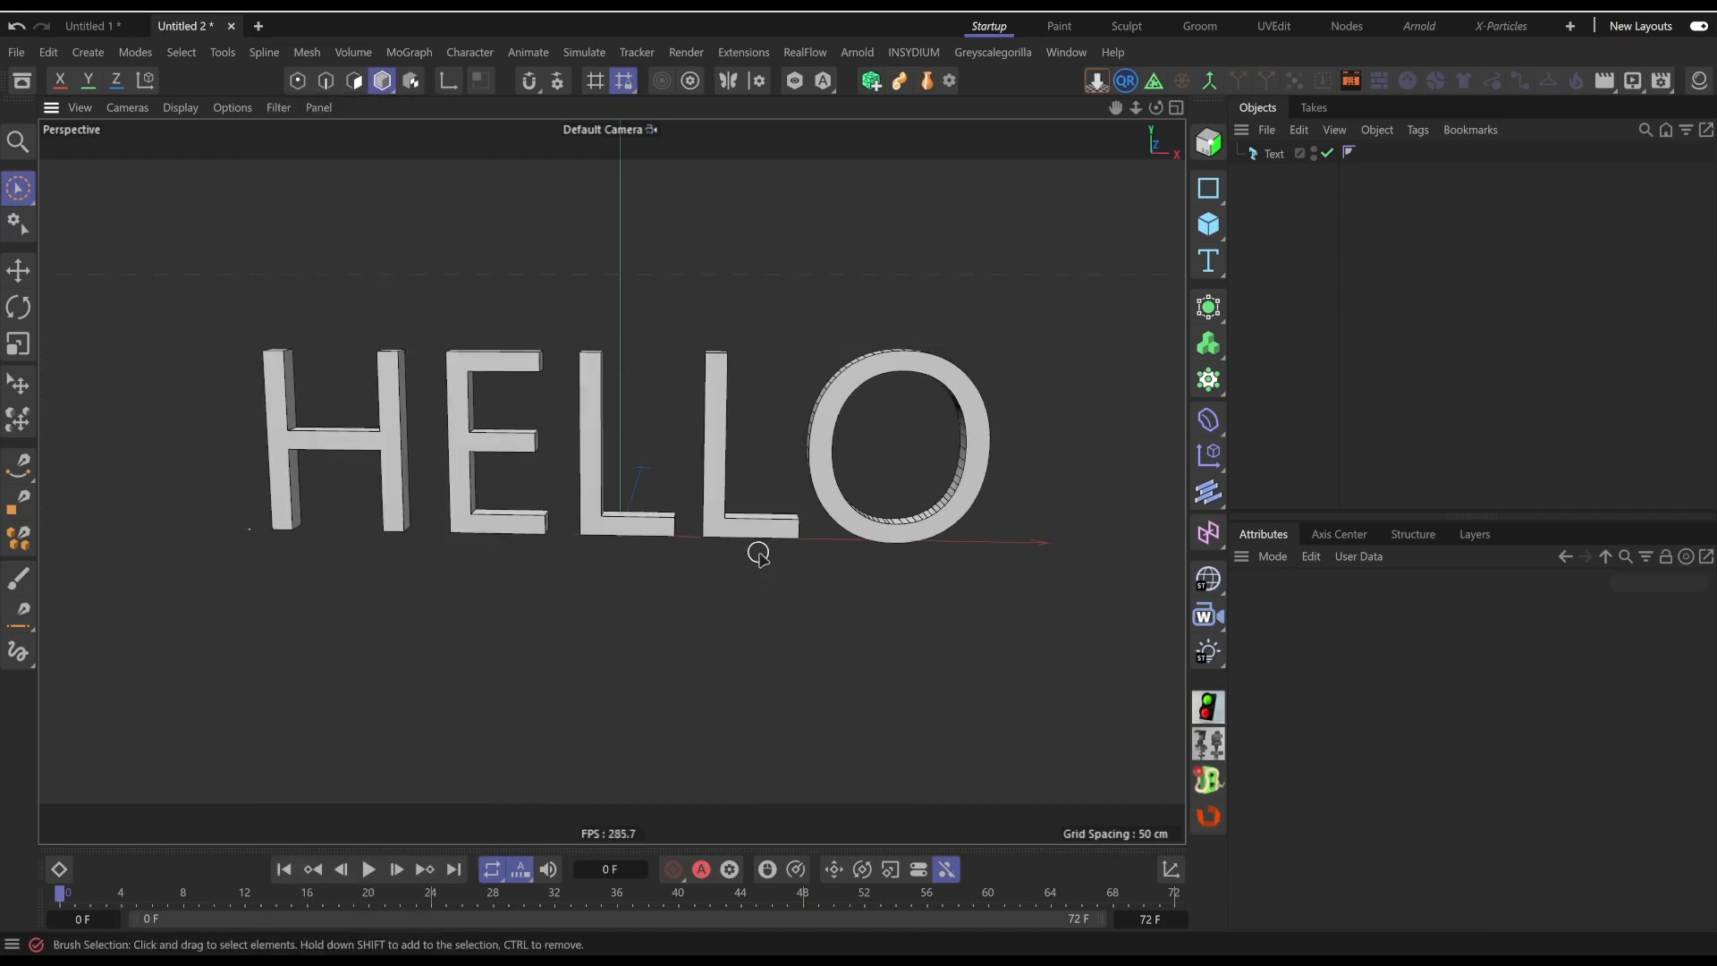
{"action": "left_click_drag", "start_coordinate": [713, 540], "coordinate": [595, 492], "text": "alt"}
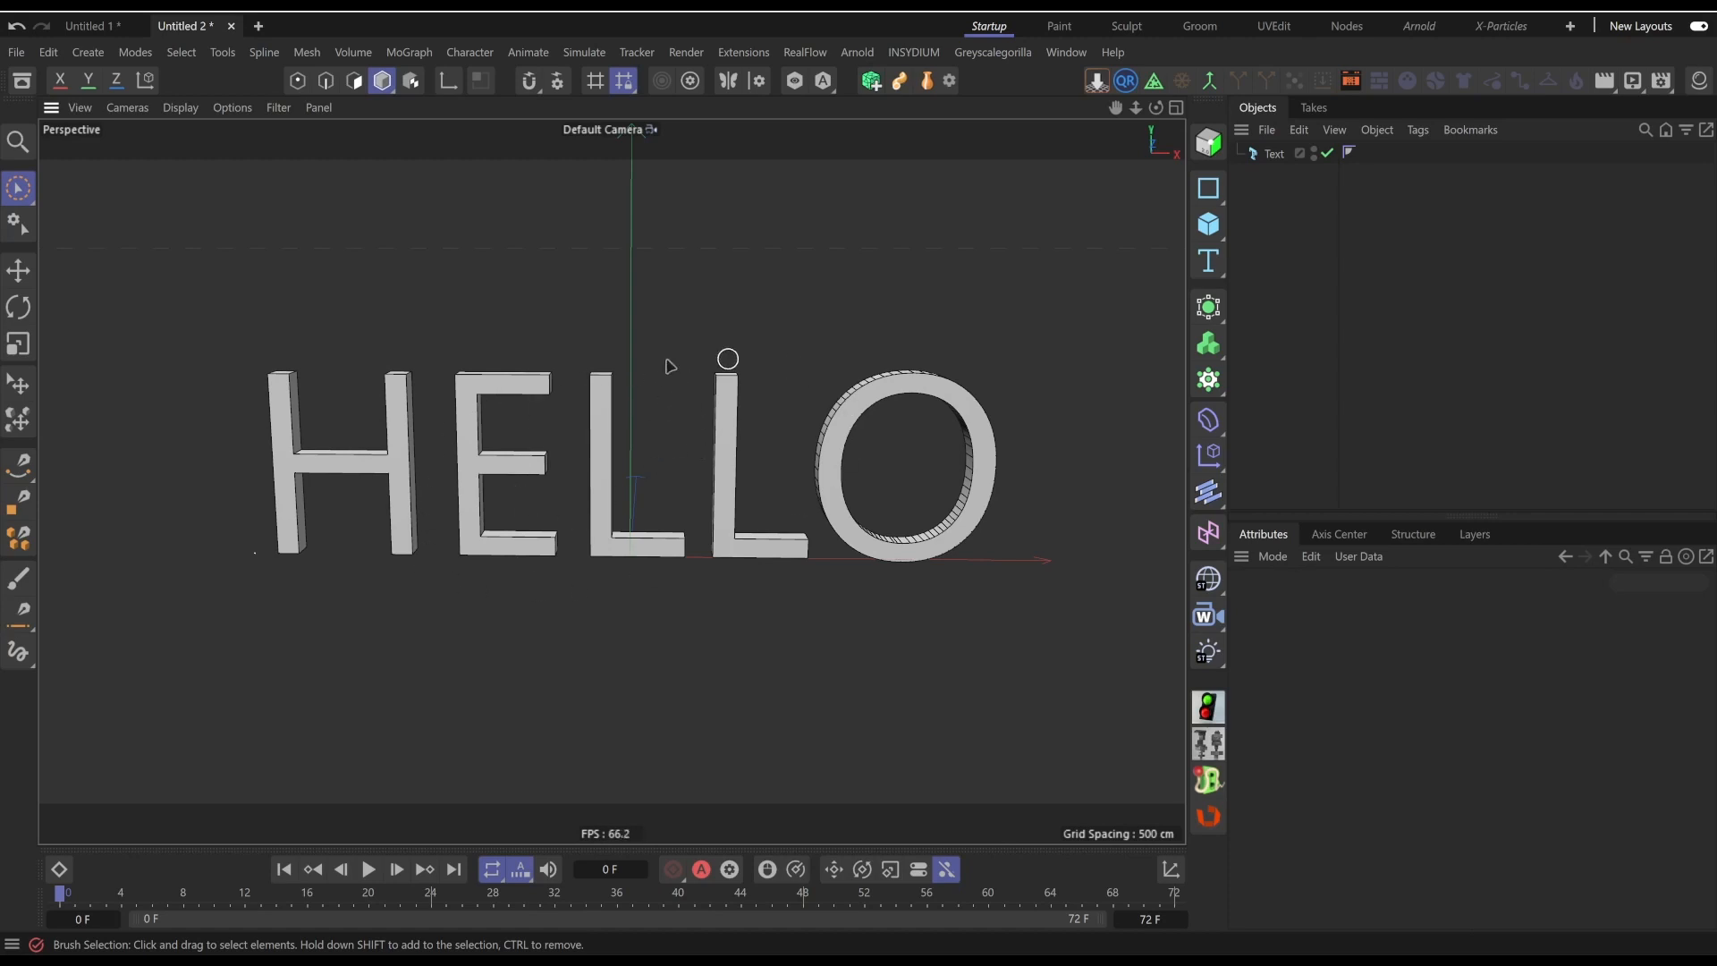
{"action": "left_click_drag", "start_coordinate": [787, 447], "coordinate": [709, 477], "text": "alt"}
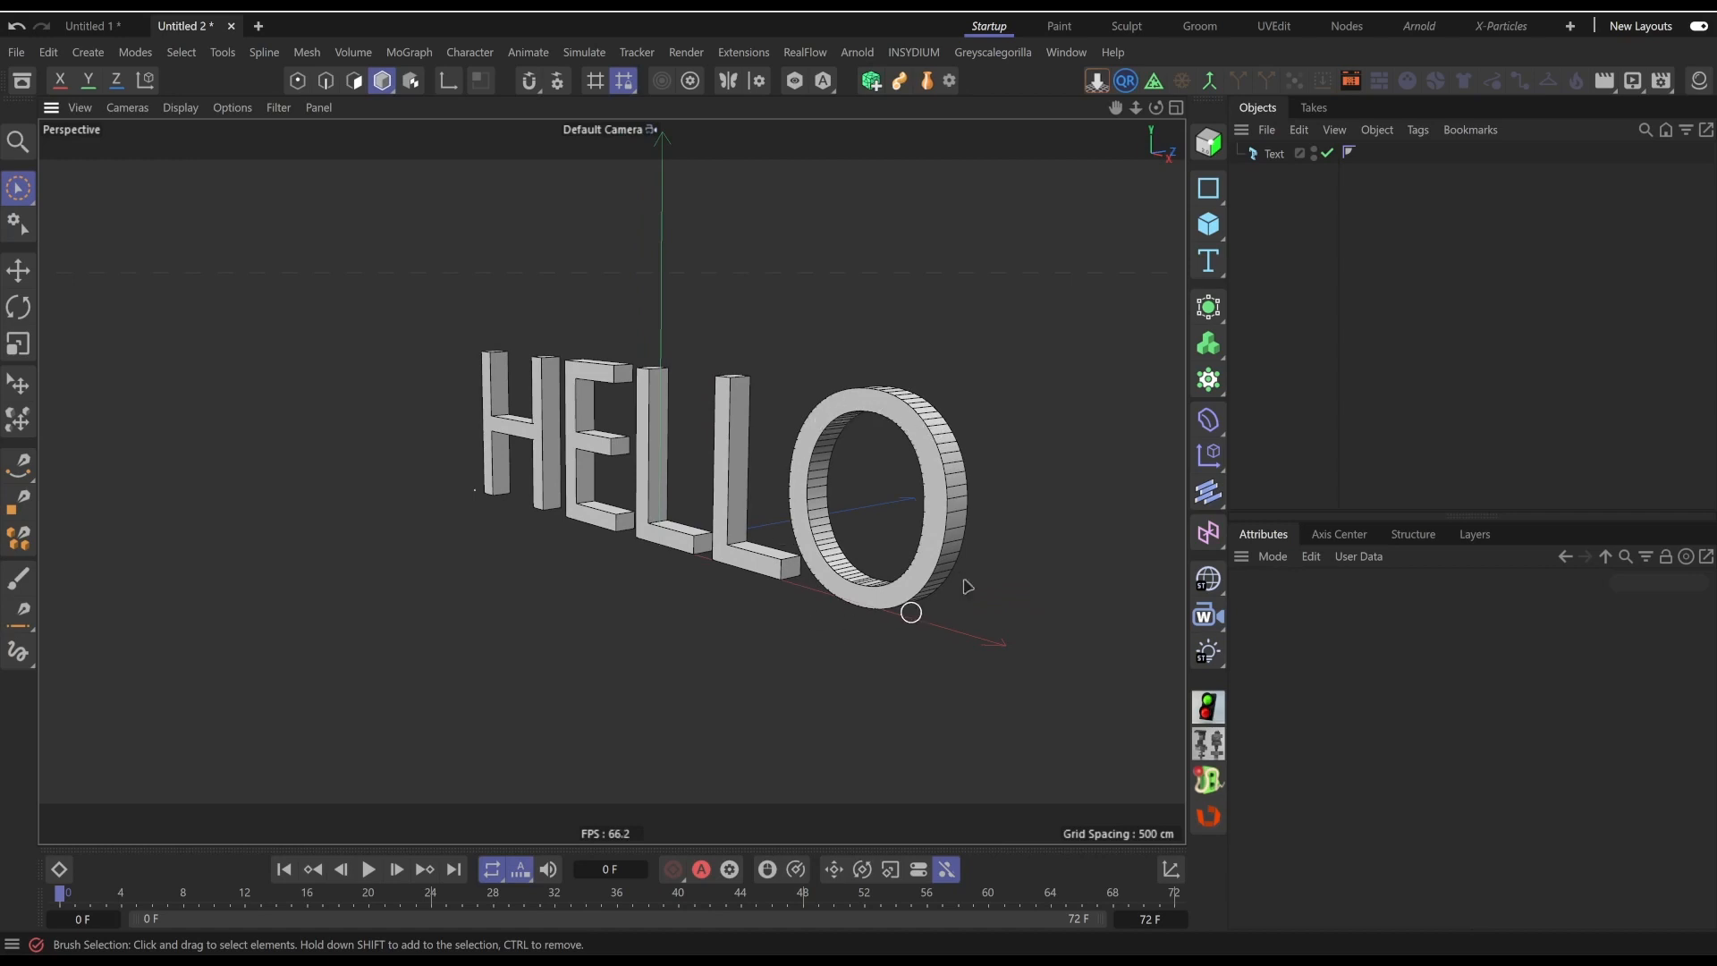
{"action": "left_click_drag", "start_coordinate": [858, 429], "coordinate": [572, 430], "text": "alt"}
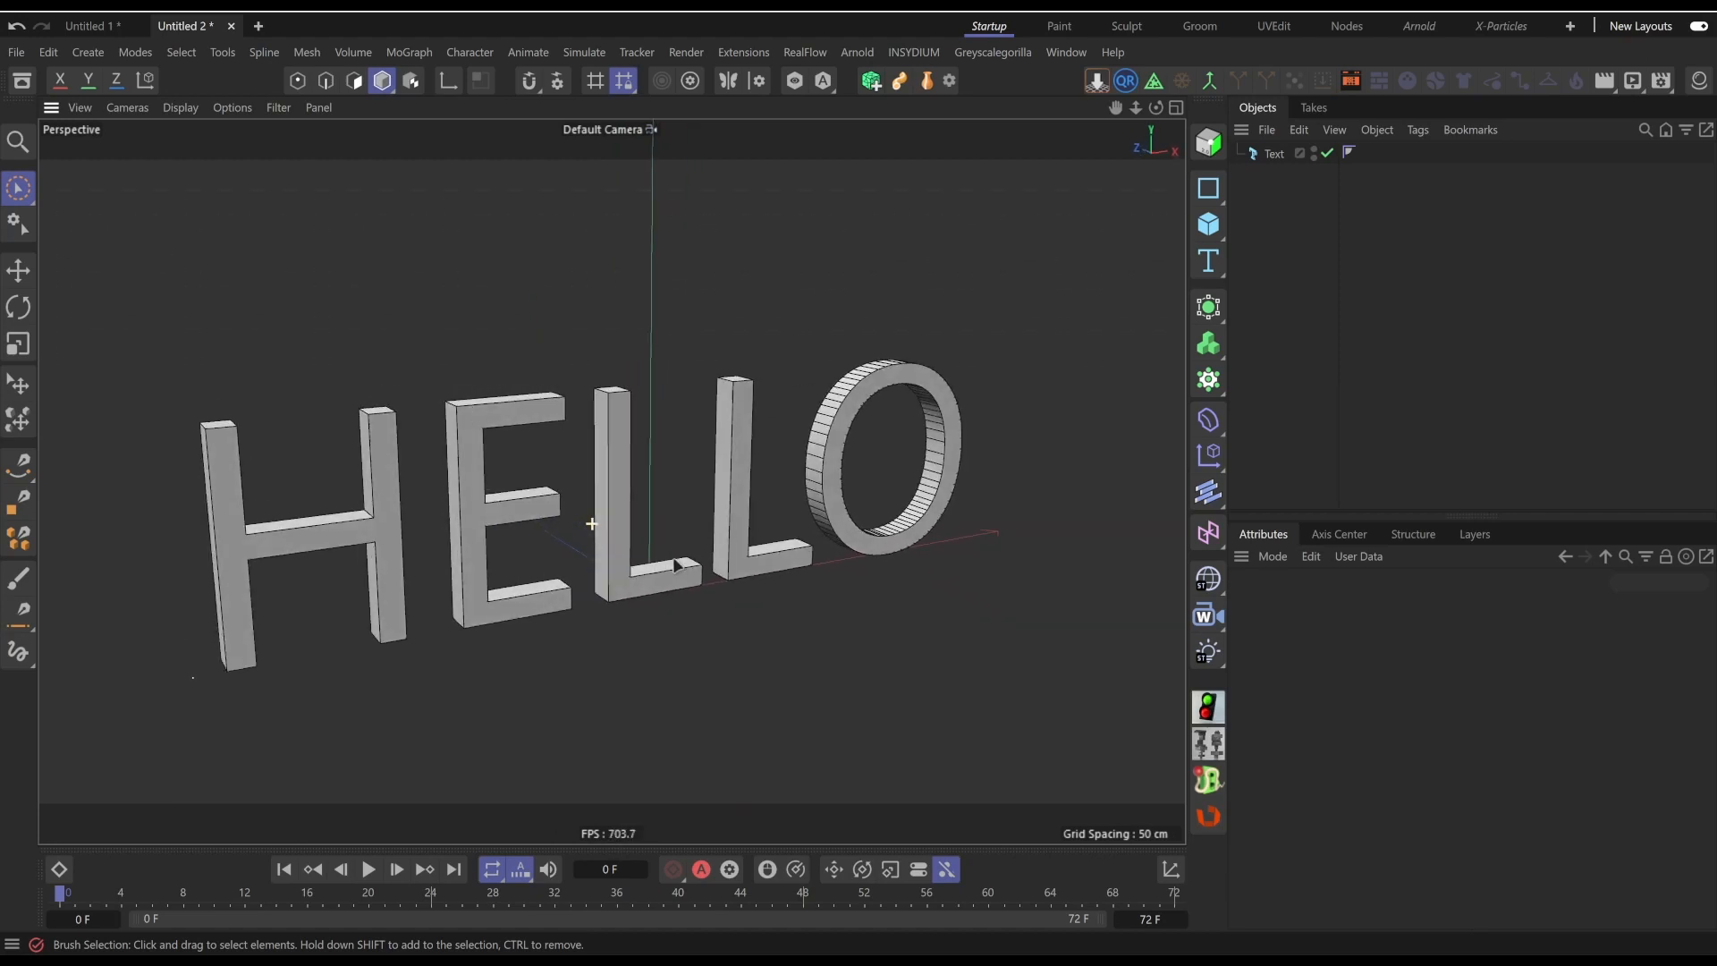
Make the text object editable, expand its hierarchy and convert the letter H to a polygon object
{"action": "left_click", "coordinate": [1279, 156]}
{"action": "key", "text": "alt+g"}
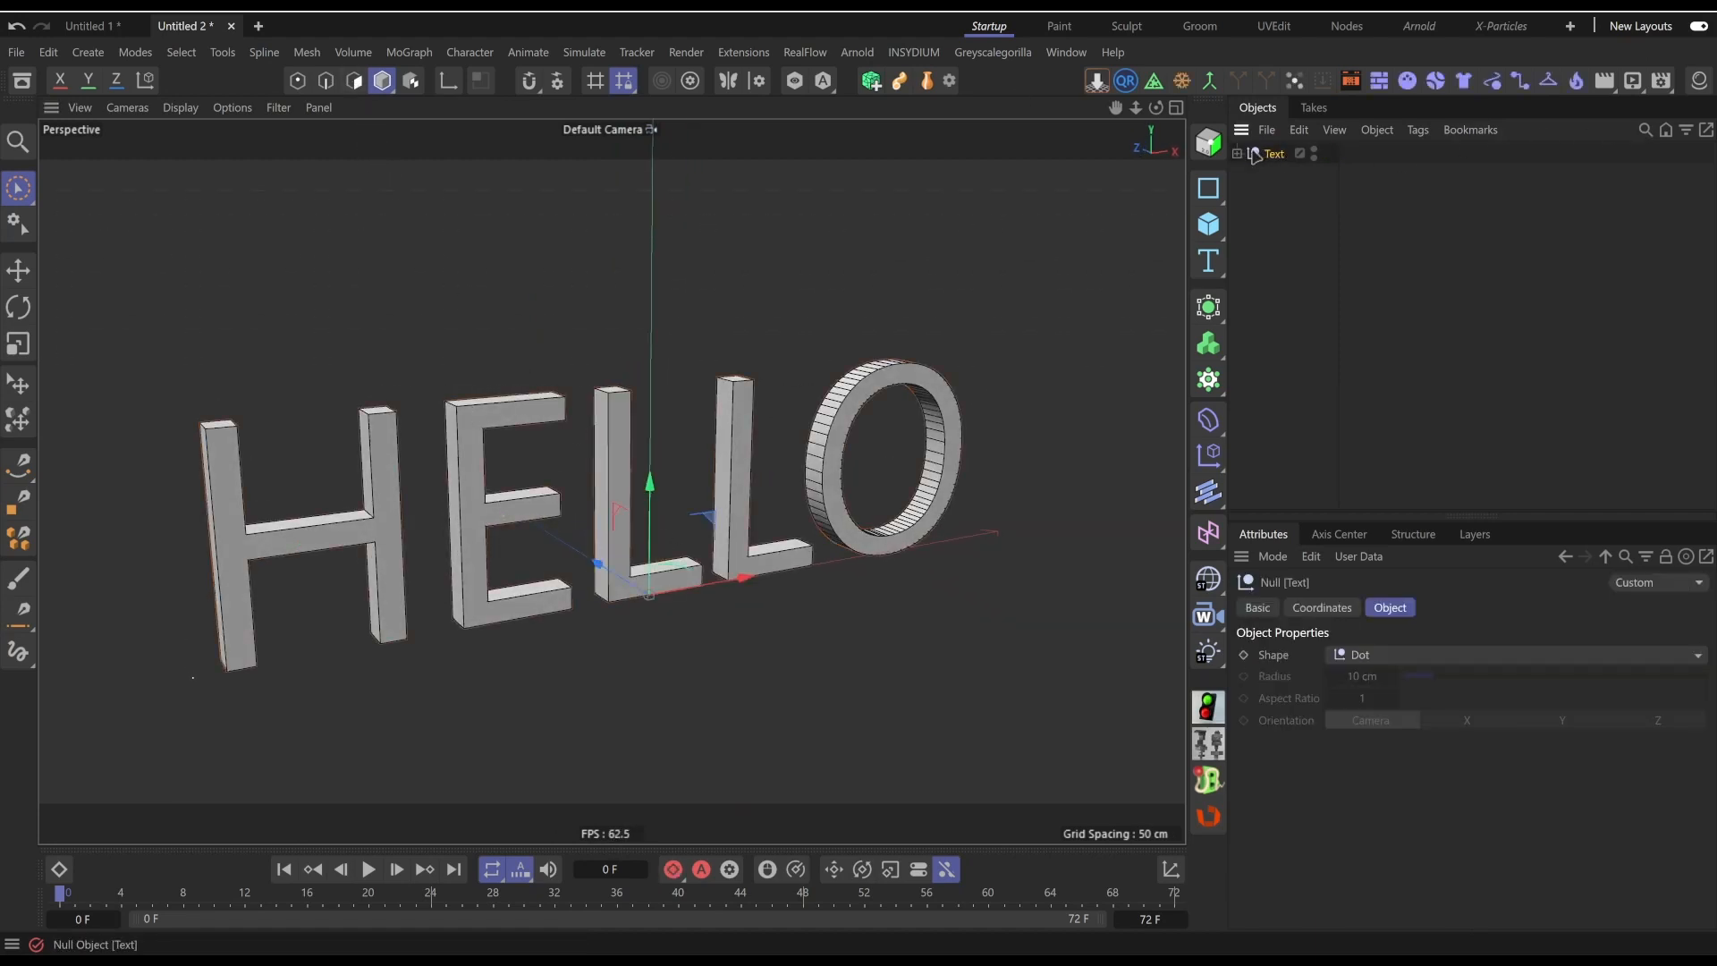
{"action": "left_click", "coordinate": [1249, 174]}
{"action": "left_click", "coordinate": [1261, 193]}
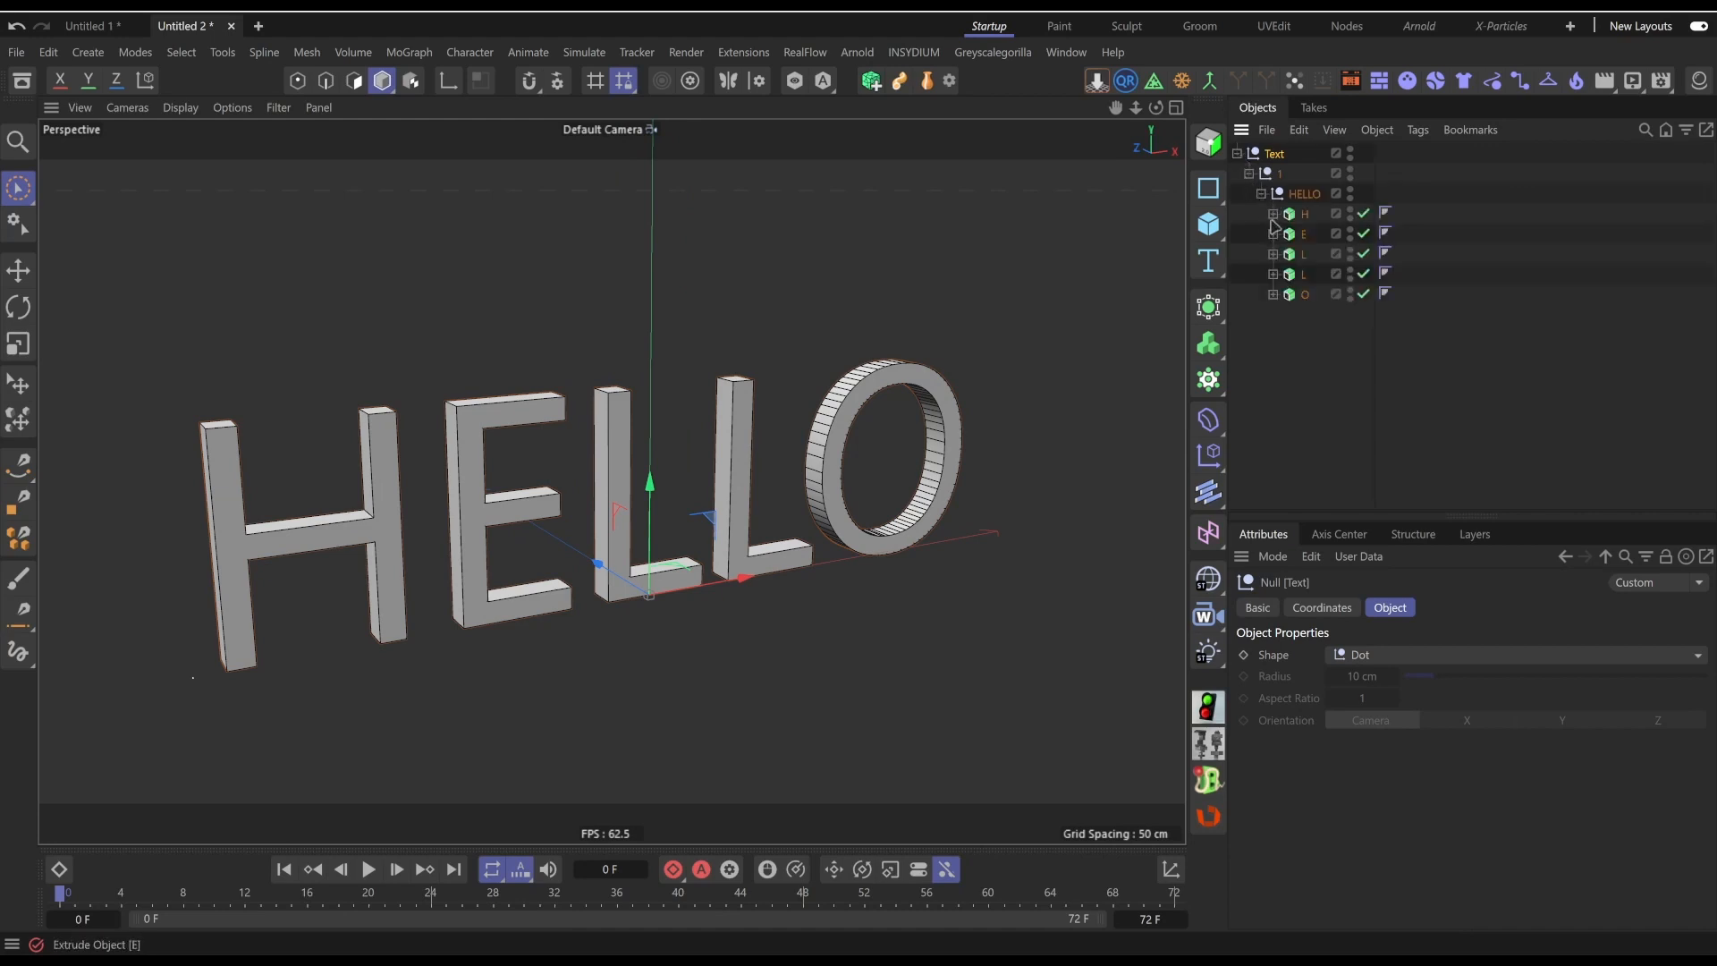
{"action": "left_click", "coordinate": [1273, 213]}
{"action": "left_click", "coordinate": [1304, 215]}
{"action": "key", "text": "c"}
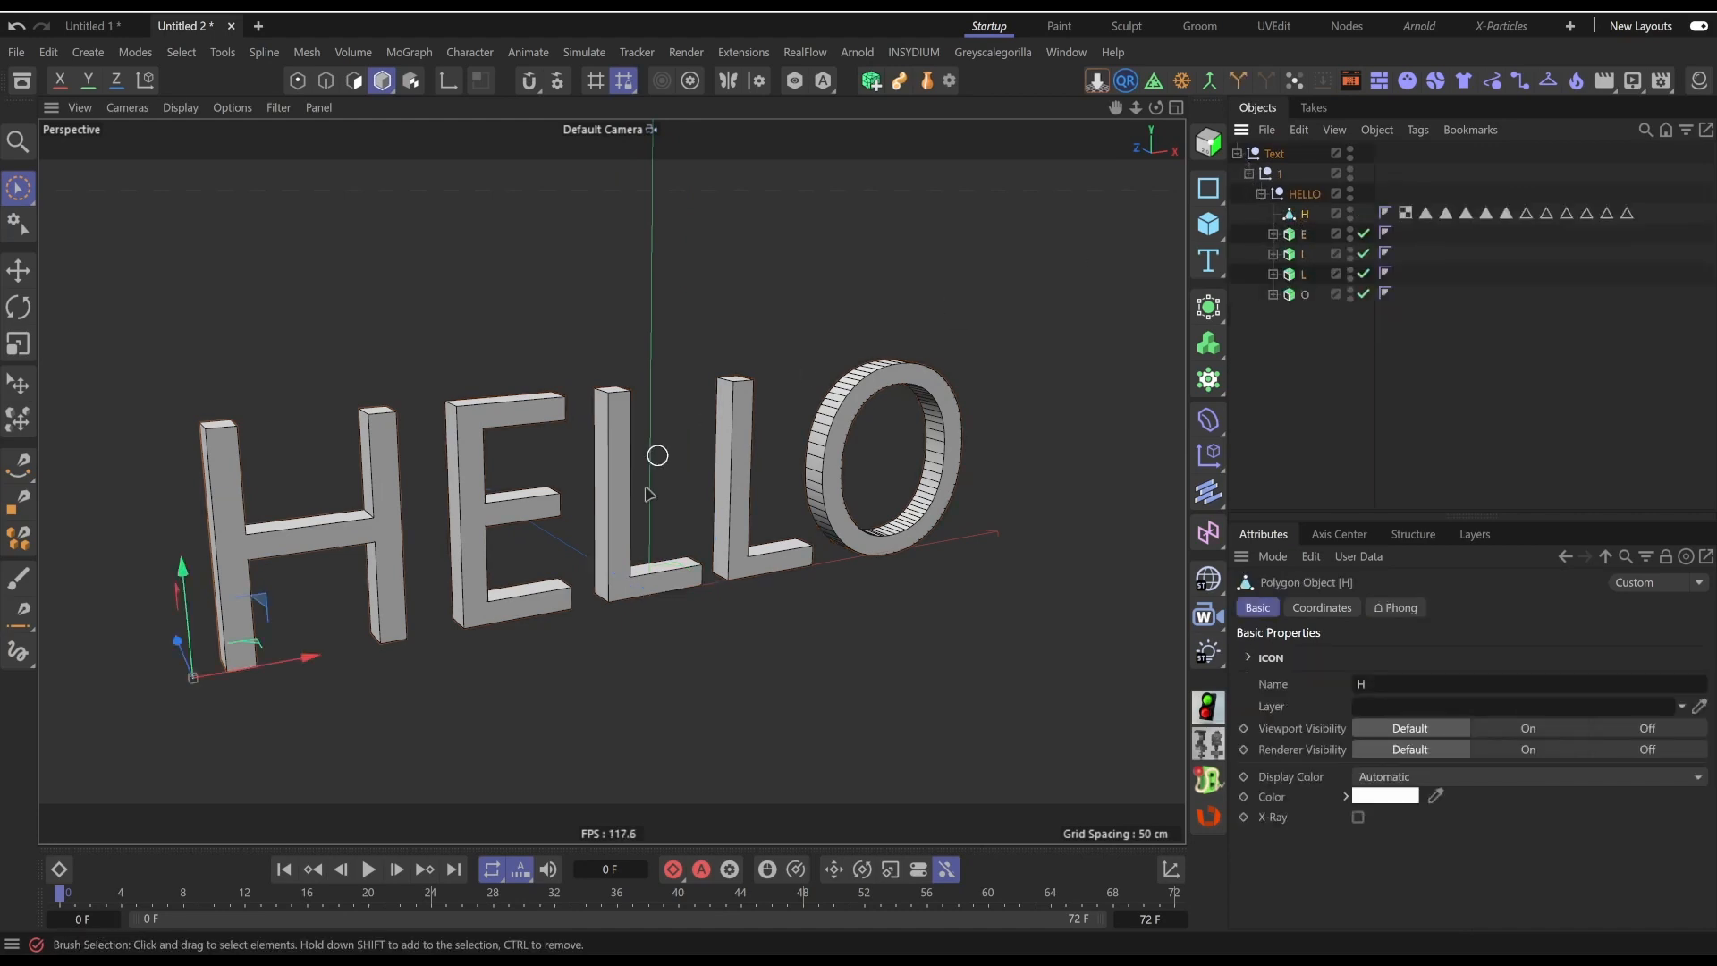
Select the front, side and back polygons of the letter H in polygon mode to examine its geometry
{"action": "left_click", "coordinate": [354, 81]}
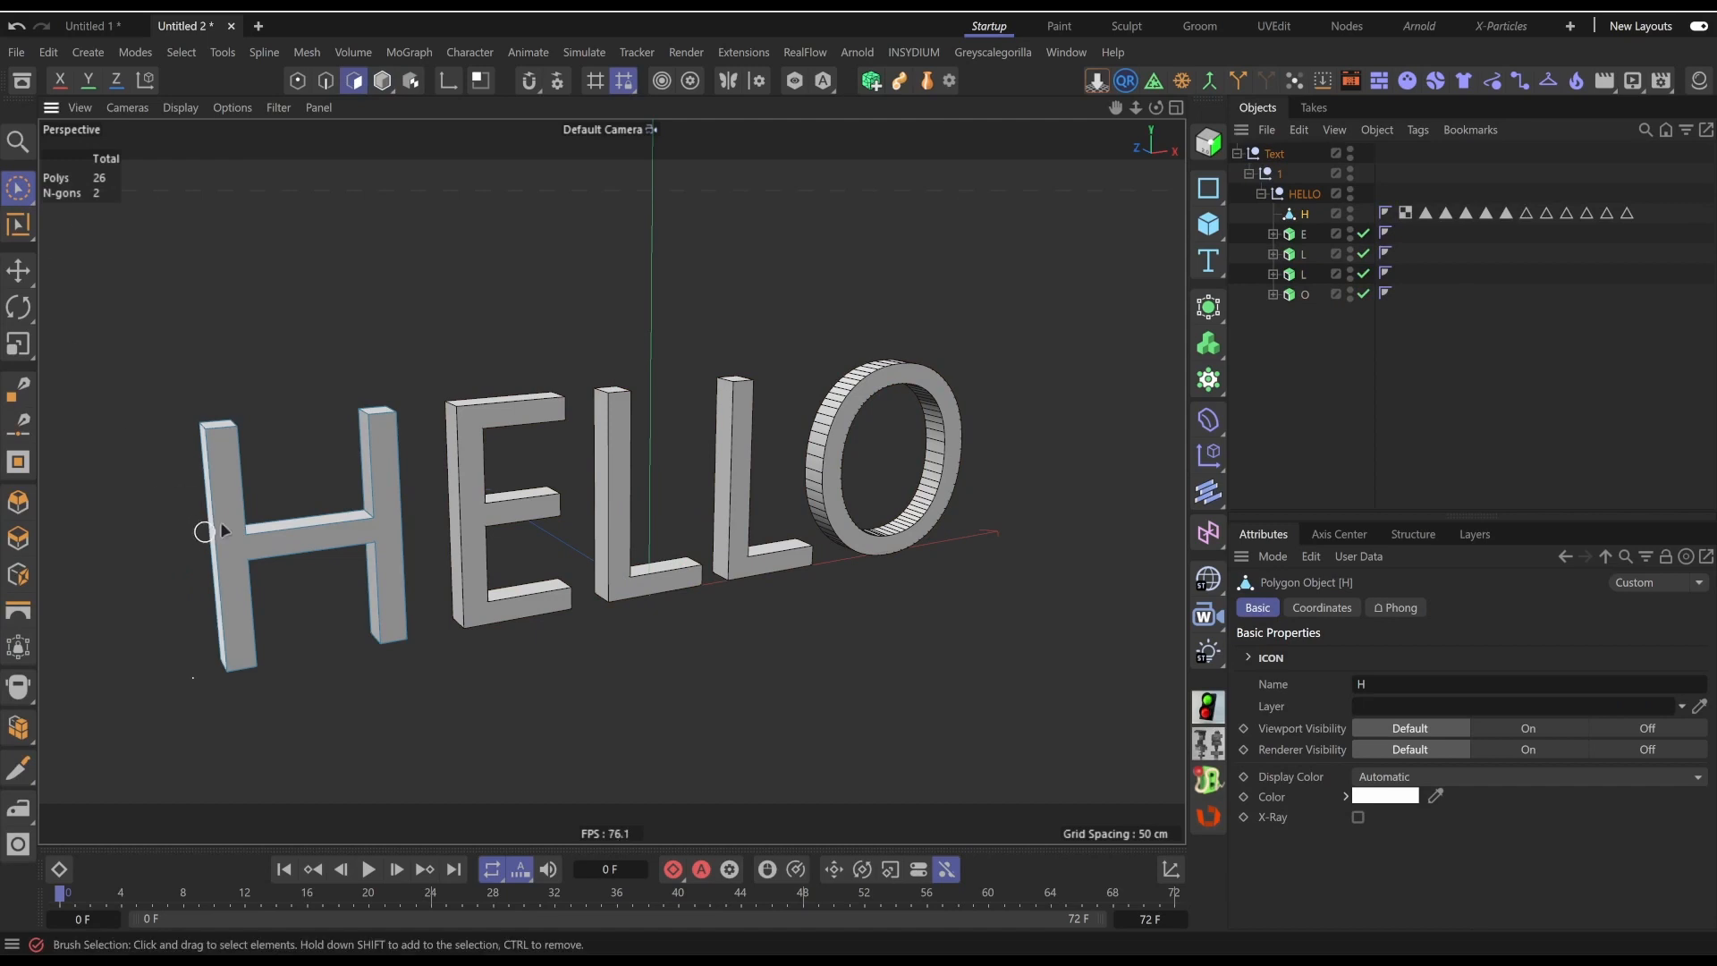
{"action": "middle_click_drag", "start_coordinate": [211, 533], "coordinate": [269, 500], "text": "alt"}
{"action": "left_click", "coordinate": [333, 514]}
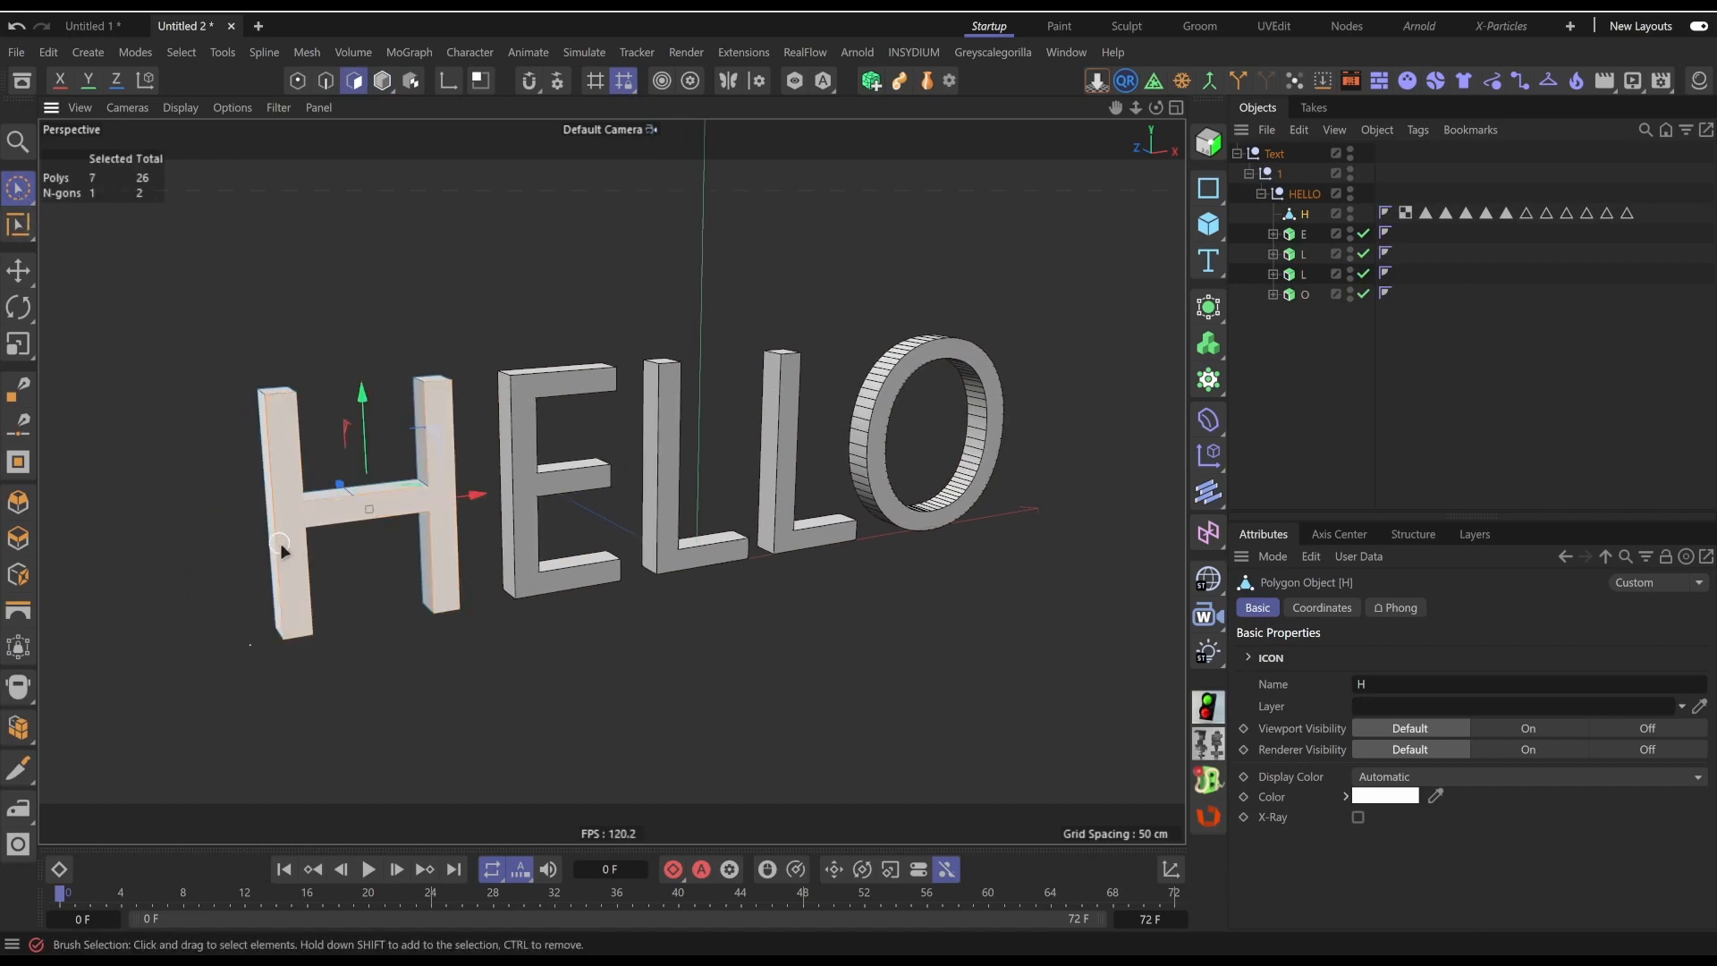
{"action": "left_click_drag", "start_coordinate": [333, 514], "coordinate": [432, 543], "text": "alt"}
{"action": "left_click", "coordinate": [272, 524]}
{"action": "left_click_drag", "start_coordinate": [191, 560], "coordinate": [383, 555], "text": "alt"}
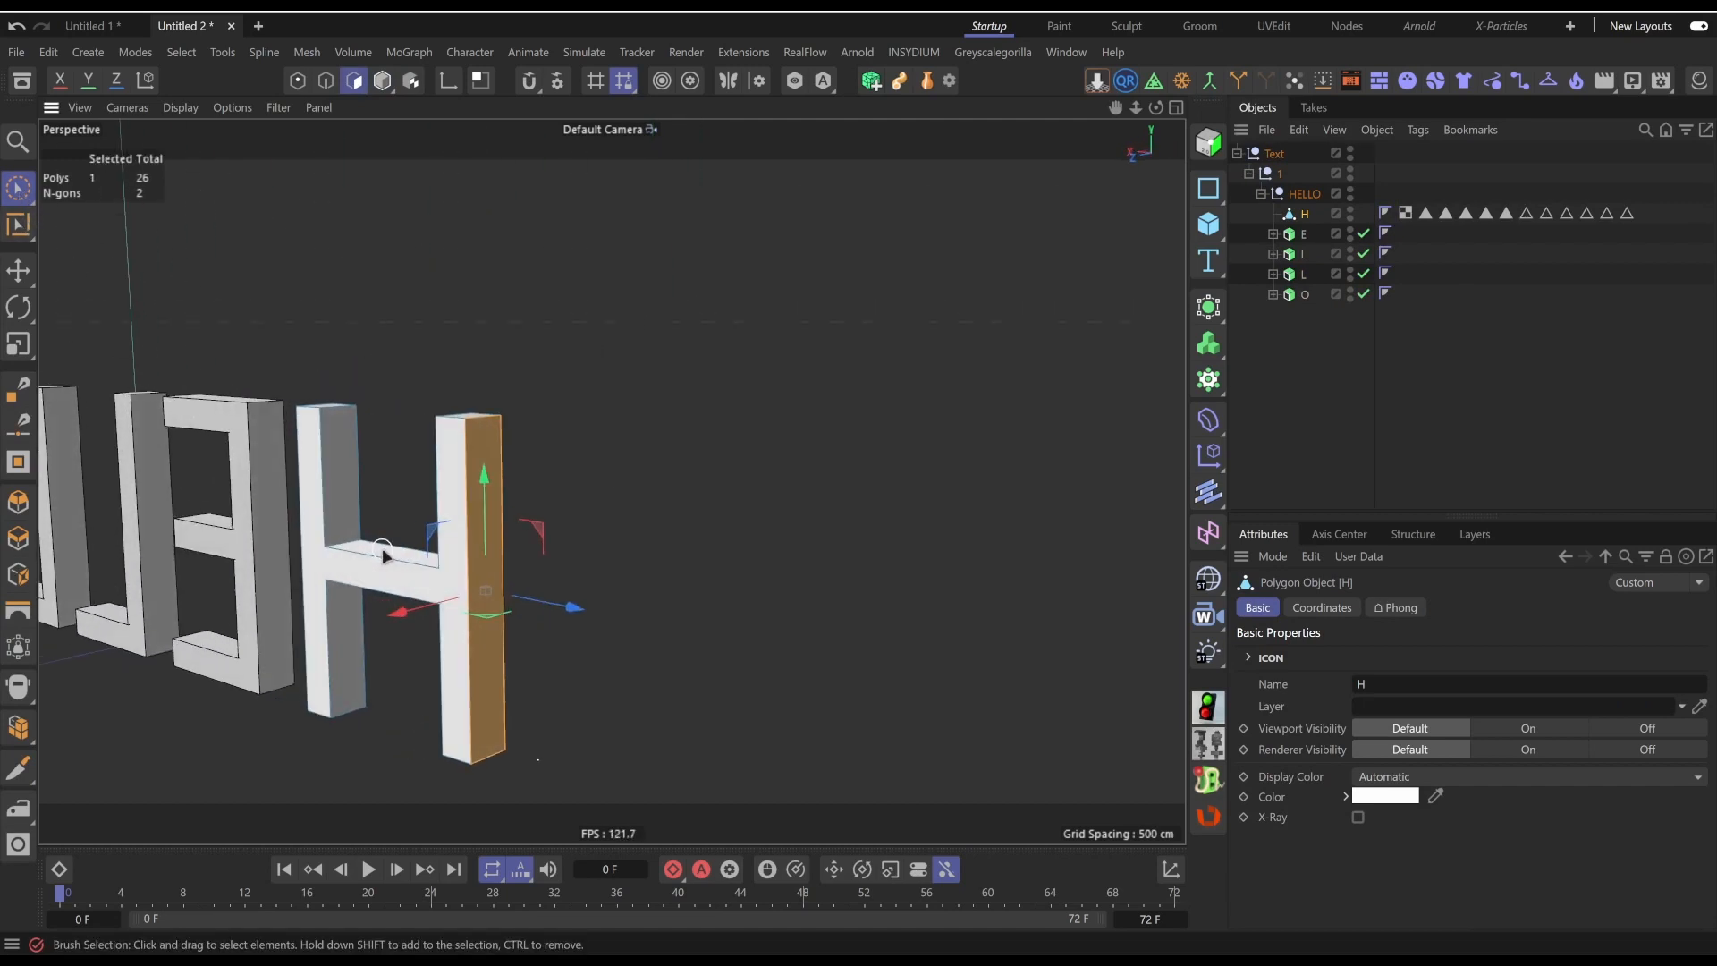
{"action": "left_click", "coordinate": [385, 579]}
{"action": "left_click_drag", "start_coordinate": [536, 613], "coordinate": [268, 595], "text": "alt"}
{"action": "left_click_drag", "start_coordinate": [491, 582], "coordinate": [384, 625], "text": "alt"}
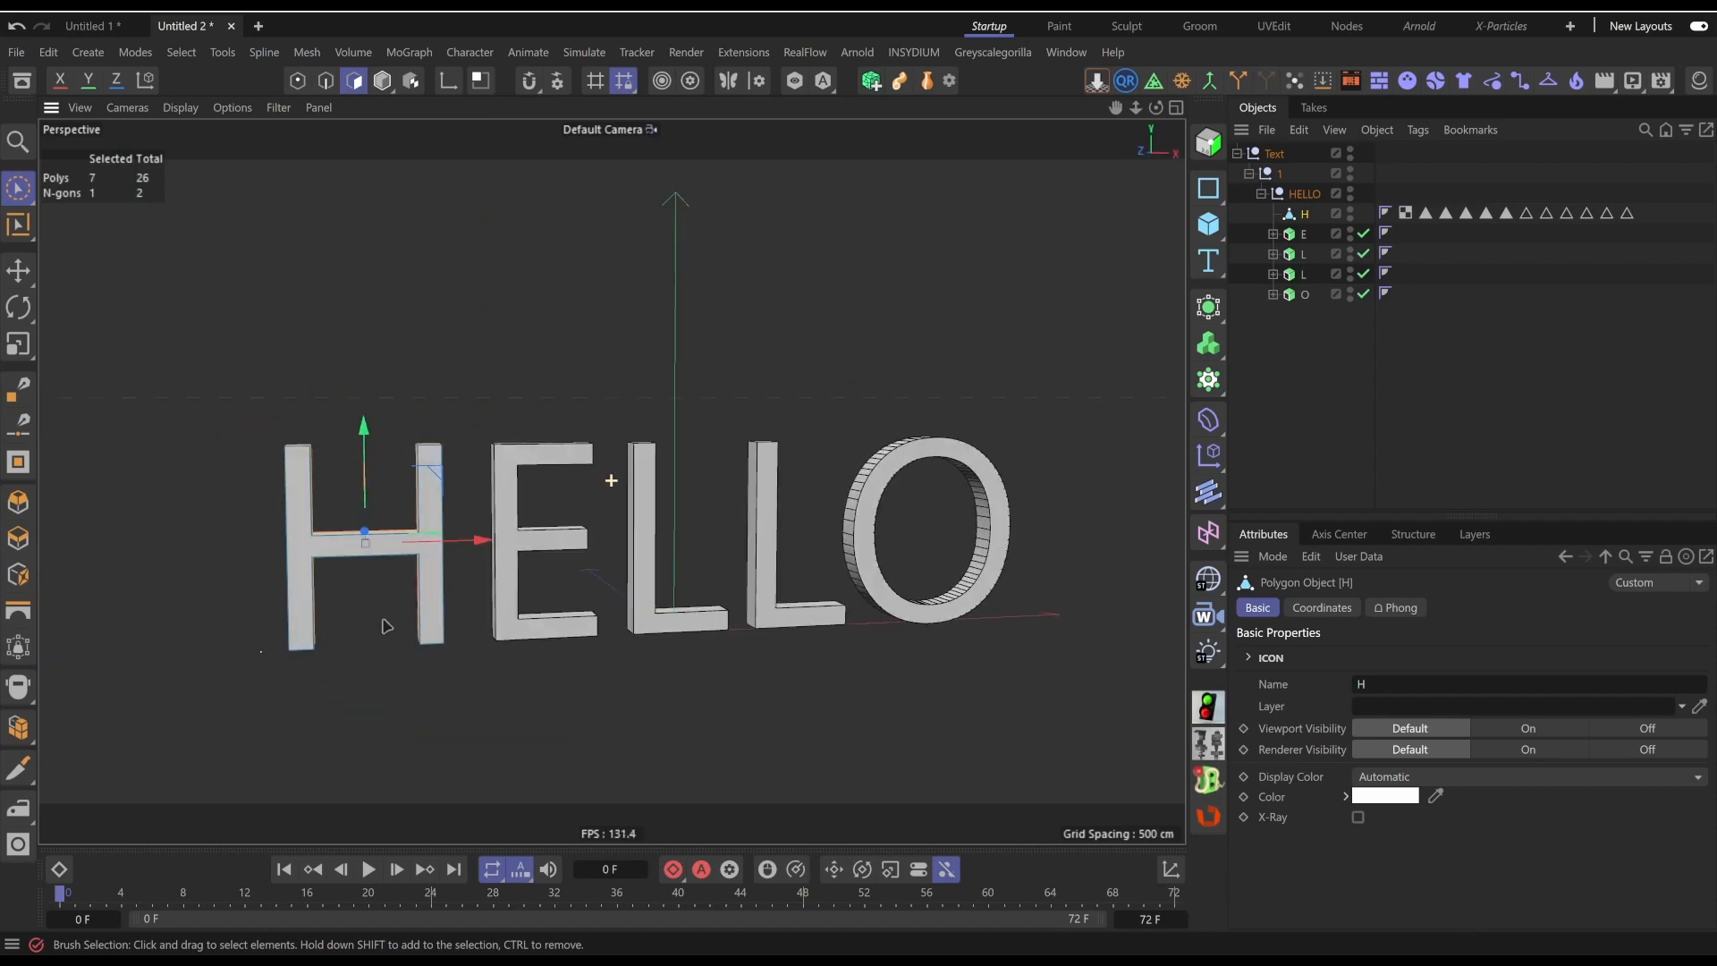
Select all polygons of the letter H with Rectangle Selection and clear that selection
{"action": "left_click", "coordinate": [18, 187]}
{"action": "left_click", "coordinate": [54, 257]}
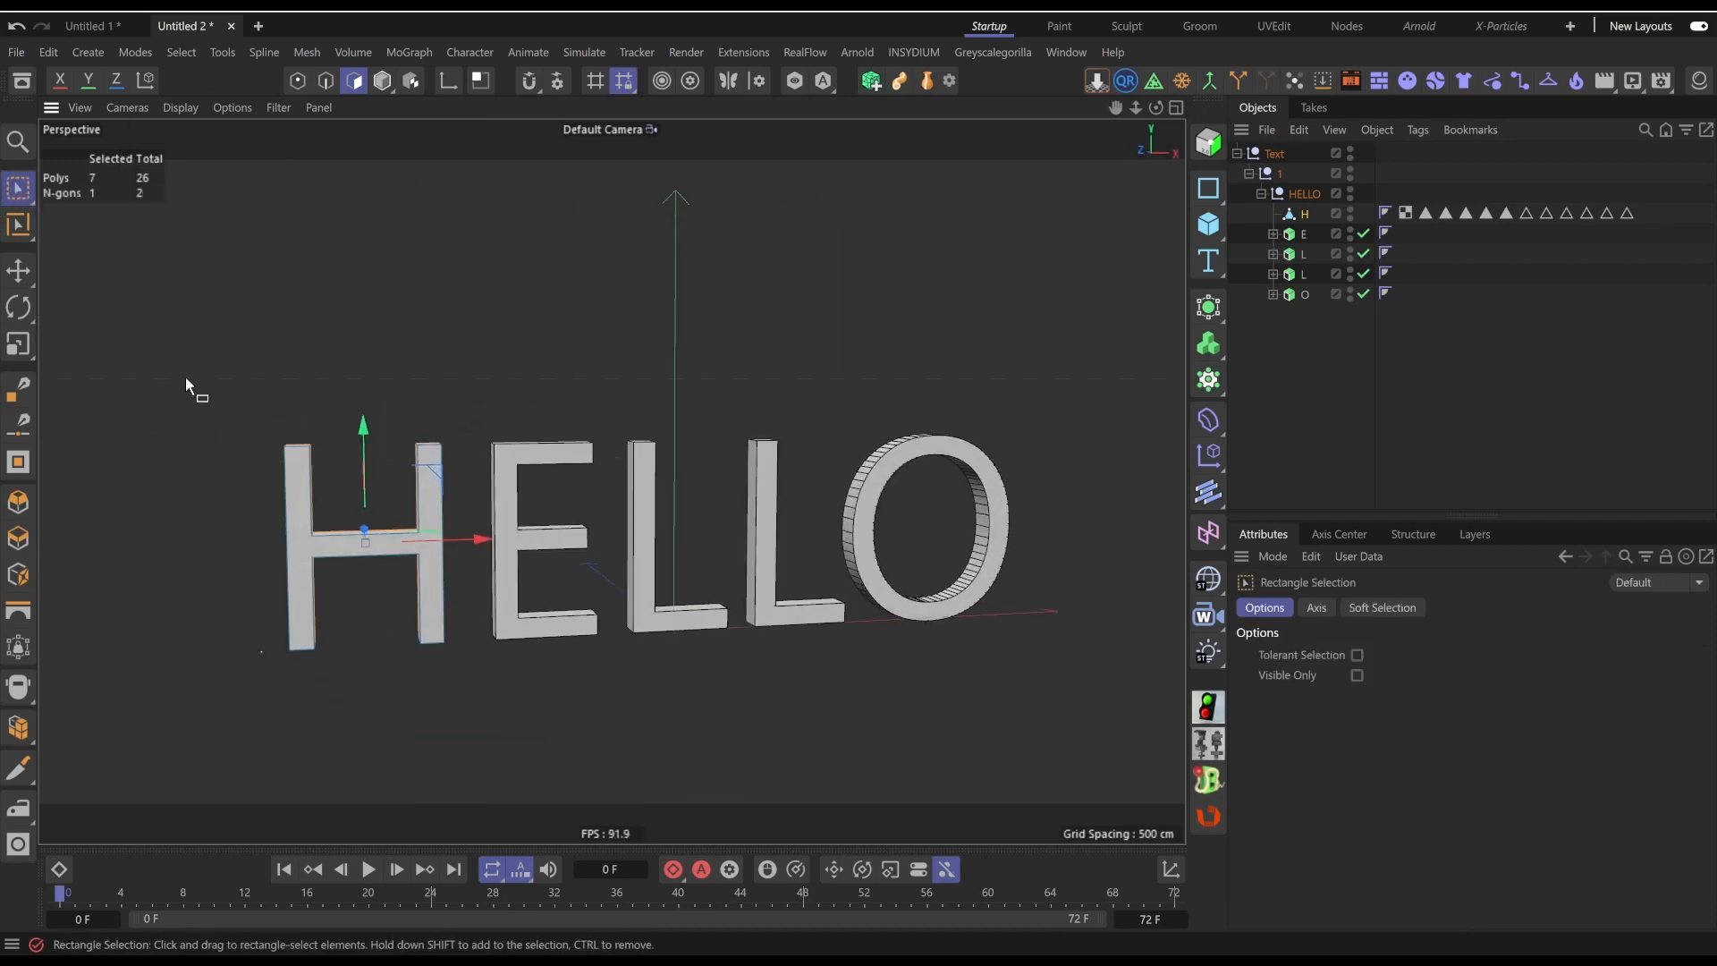
{"action": "left_click_drag", "start_coordinate": [185, 377], "coordinate": [468, 694]}
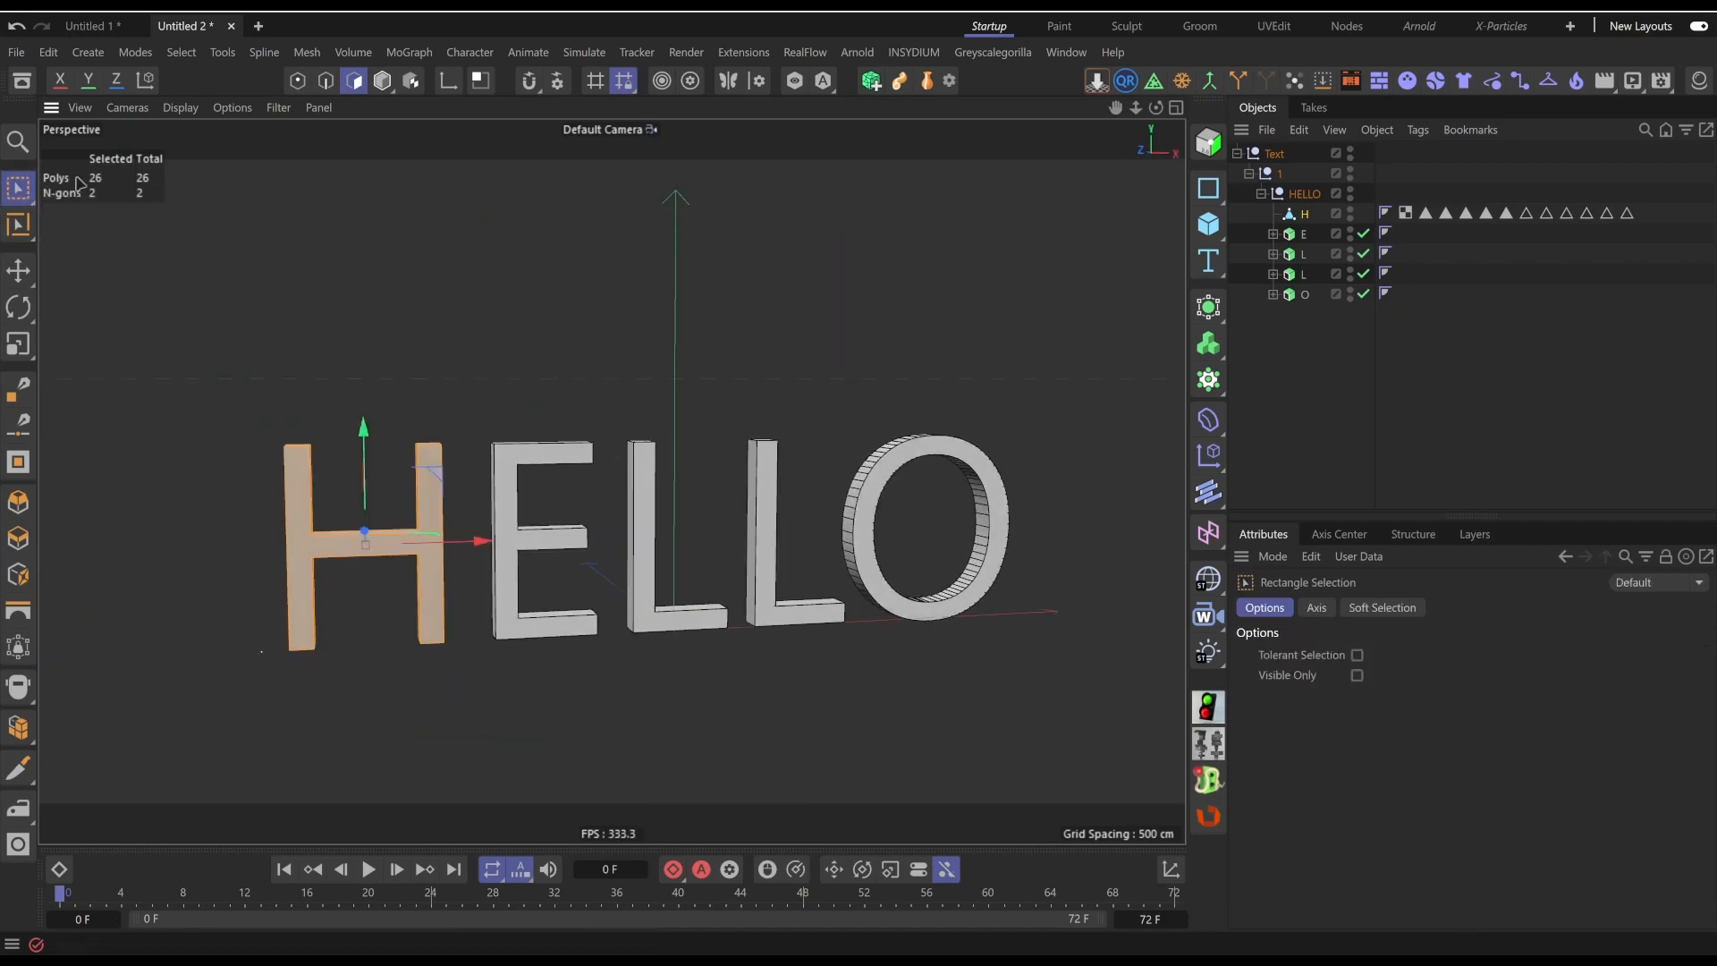
{"action": "left_click_drag", "start_coordinate": [343, 431], "coordinate": [421, 402], "text": "alt"}
{"action": "left_click", "coordinate": [917, 404]}
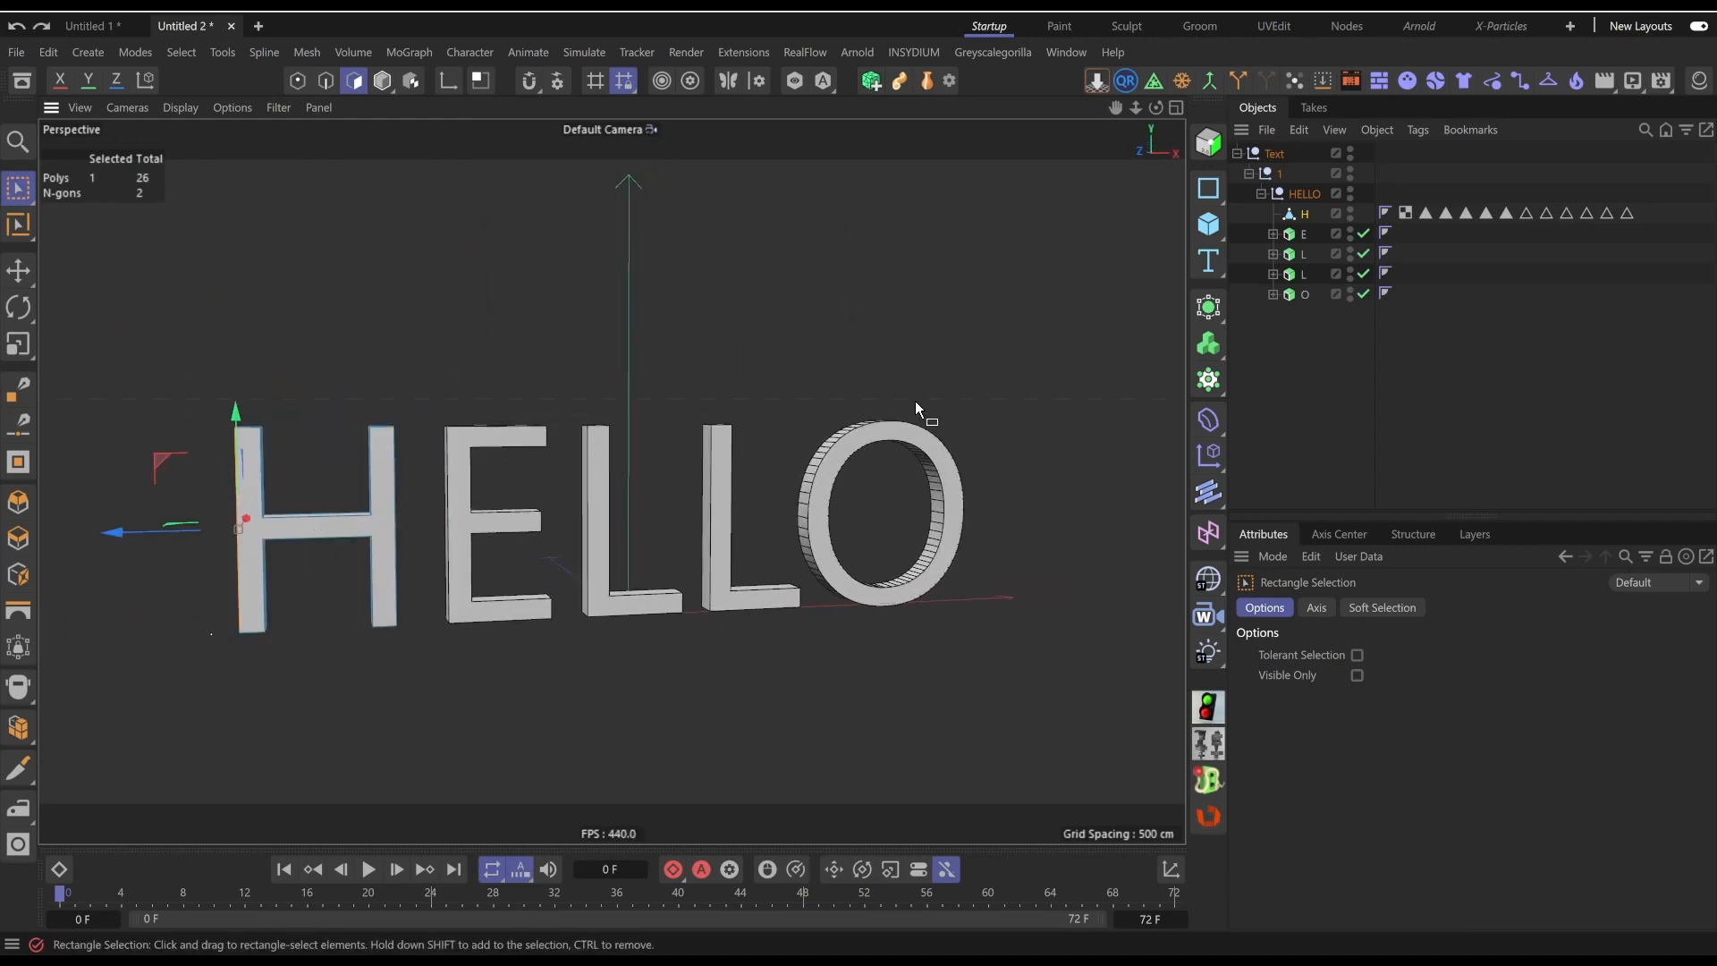
Undo the polygon selections and the conversion to restore the parametric Text object
{"action": "key", "text": "ctrl+z"}
{"action": "key", "text": "ctrl+z"}
{"action": "key", "text": "ctrl+z"}
{"action": "key", "text": "ctrl+z"}
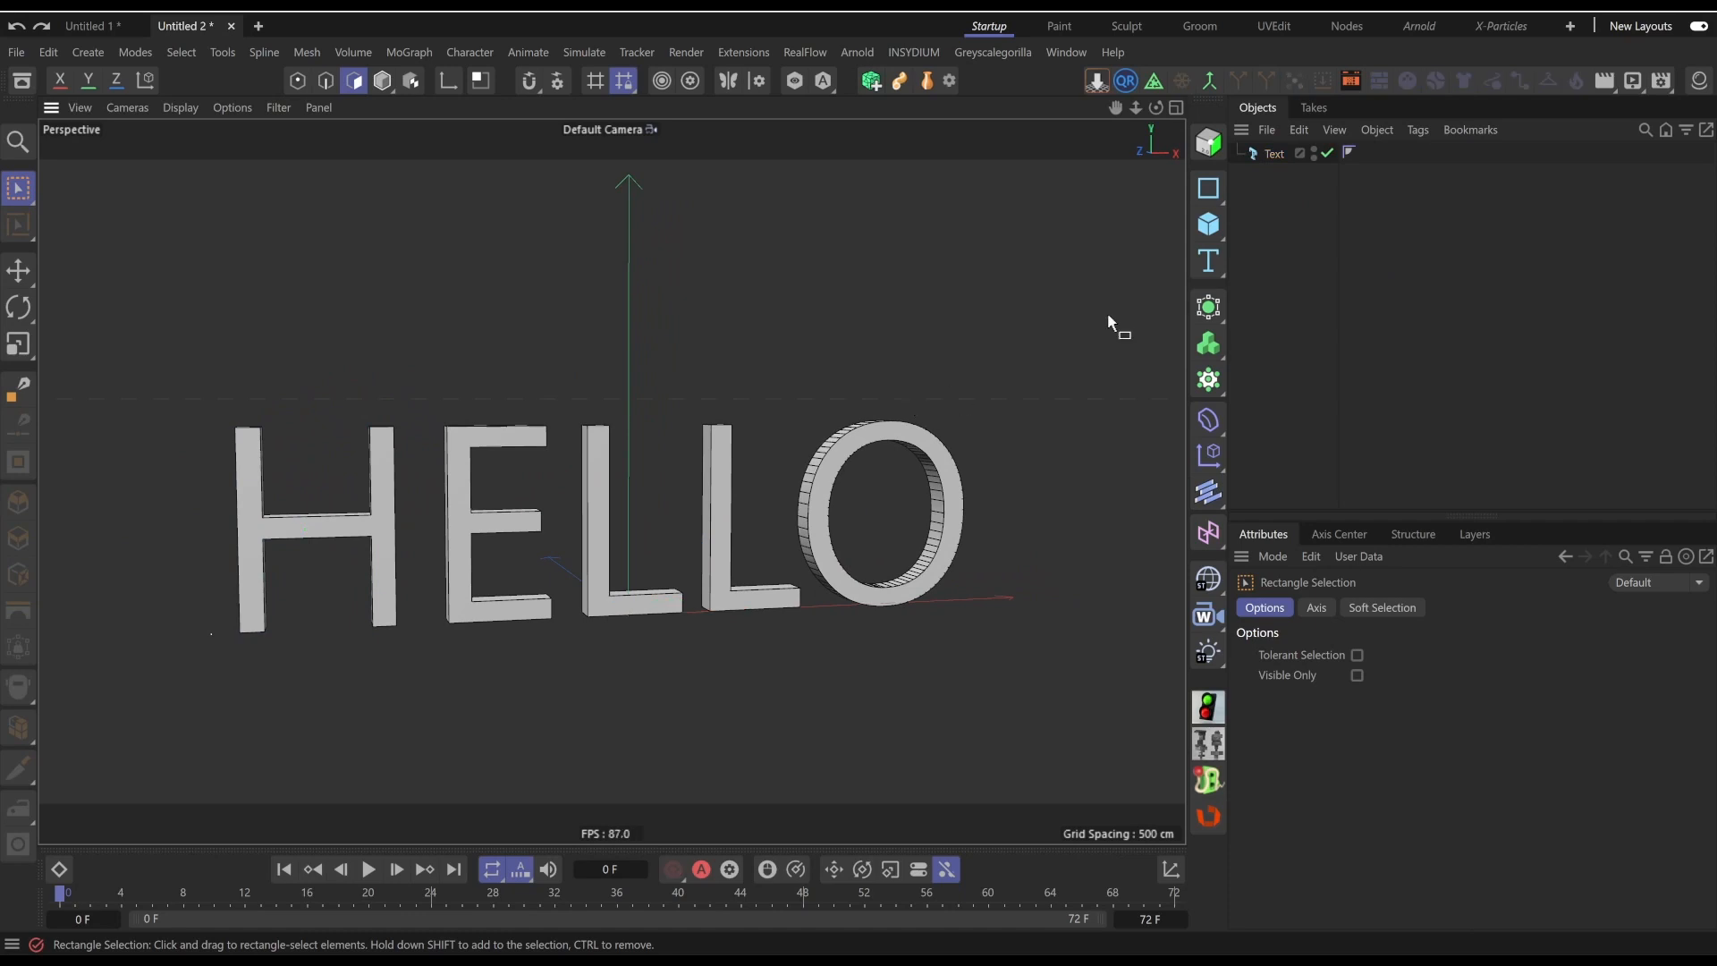
Select the Text object and search its available object commands for remesh
{"action": "left_click", "coordinate": [1274, 156]}
{"action": "left_click_drag", "start_coordinate": [502, 530], "coordinate": [518, 524], "text": "alt"}
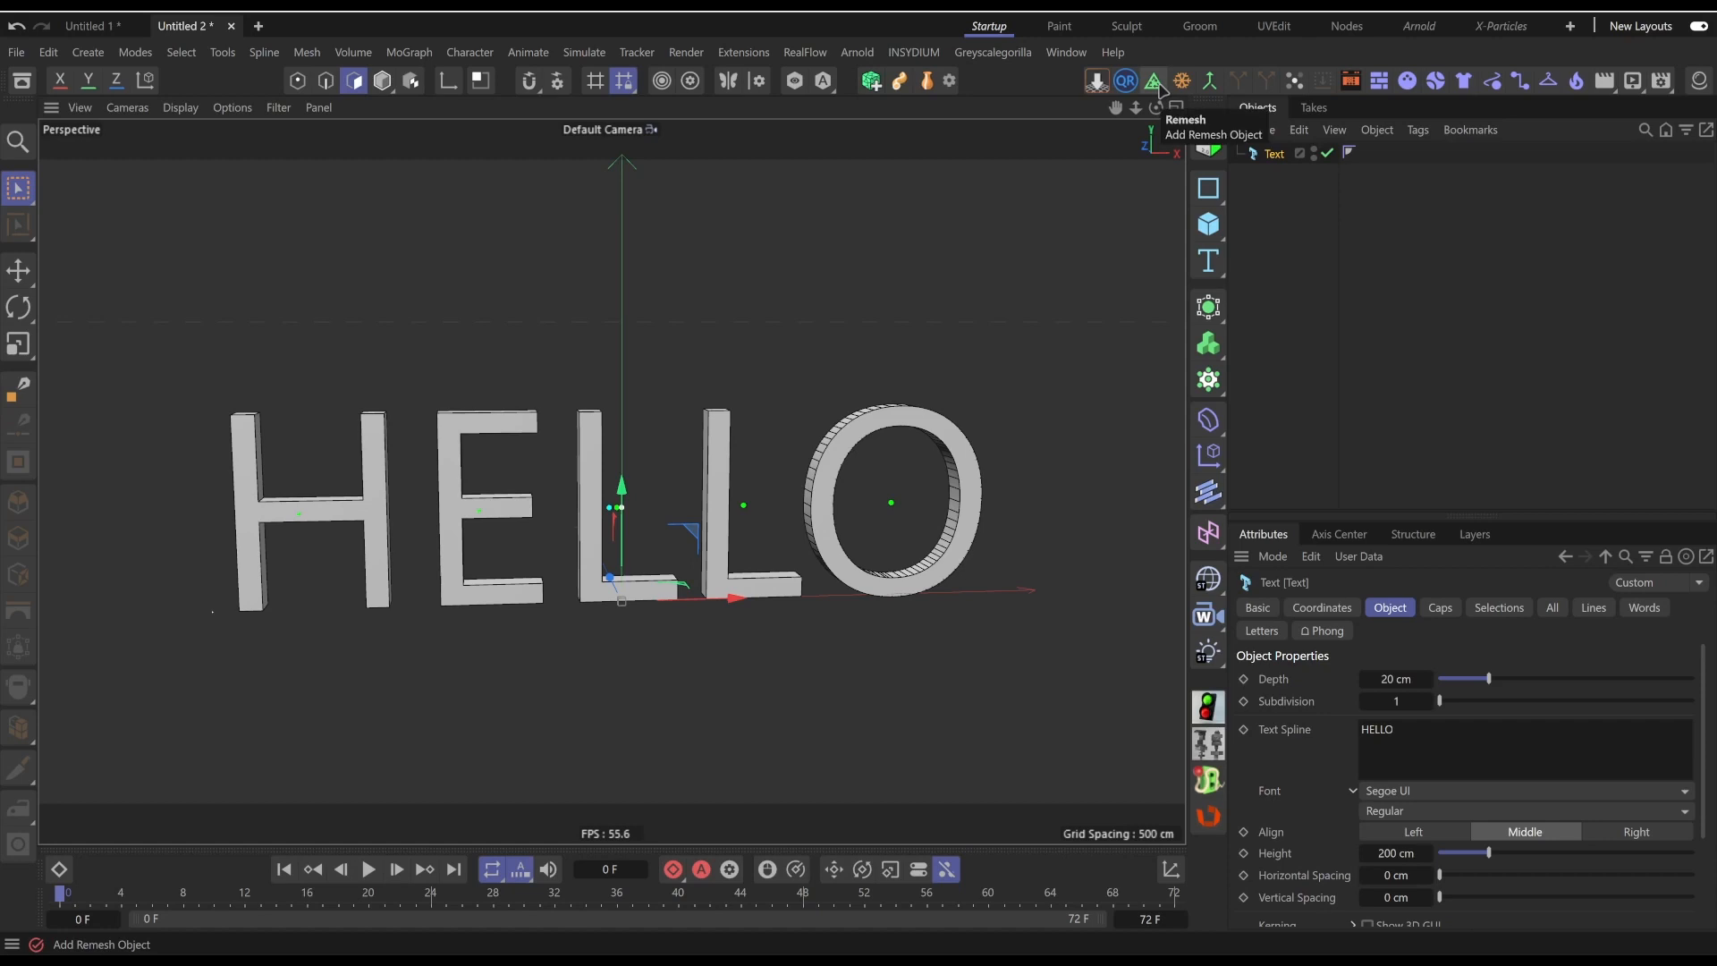
{"action": "right_click", "coordinate": [1273, 155]}
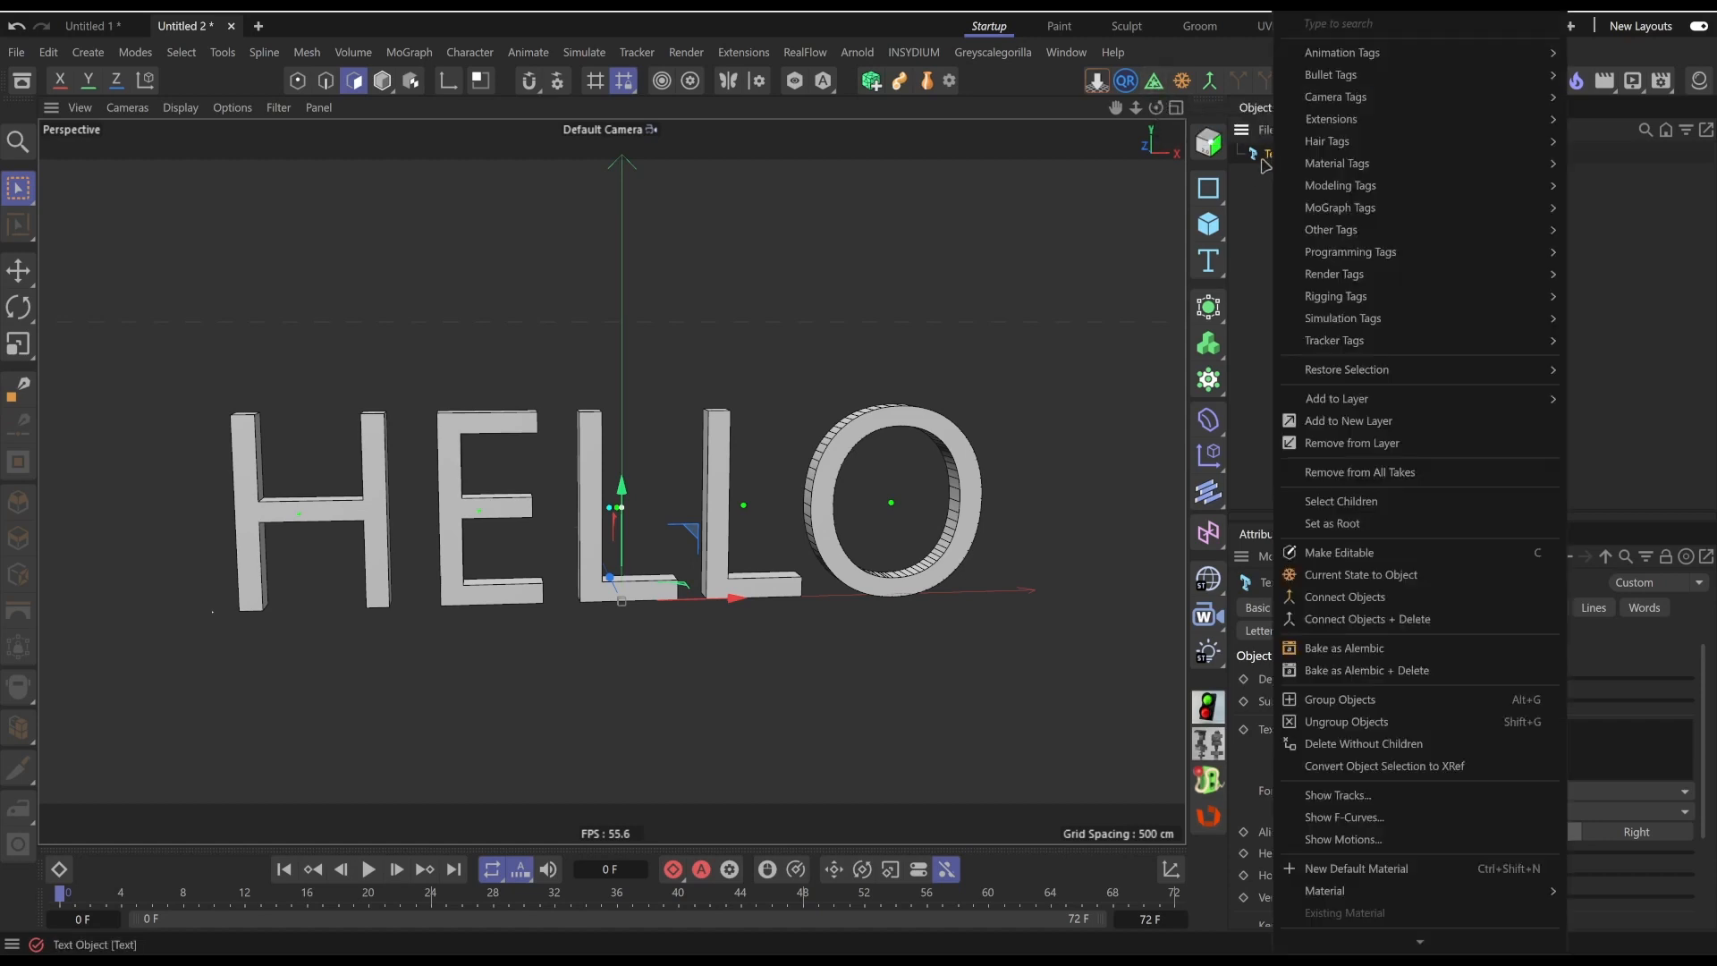
{"action": "type", "text": "remes"}
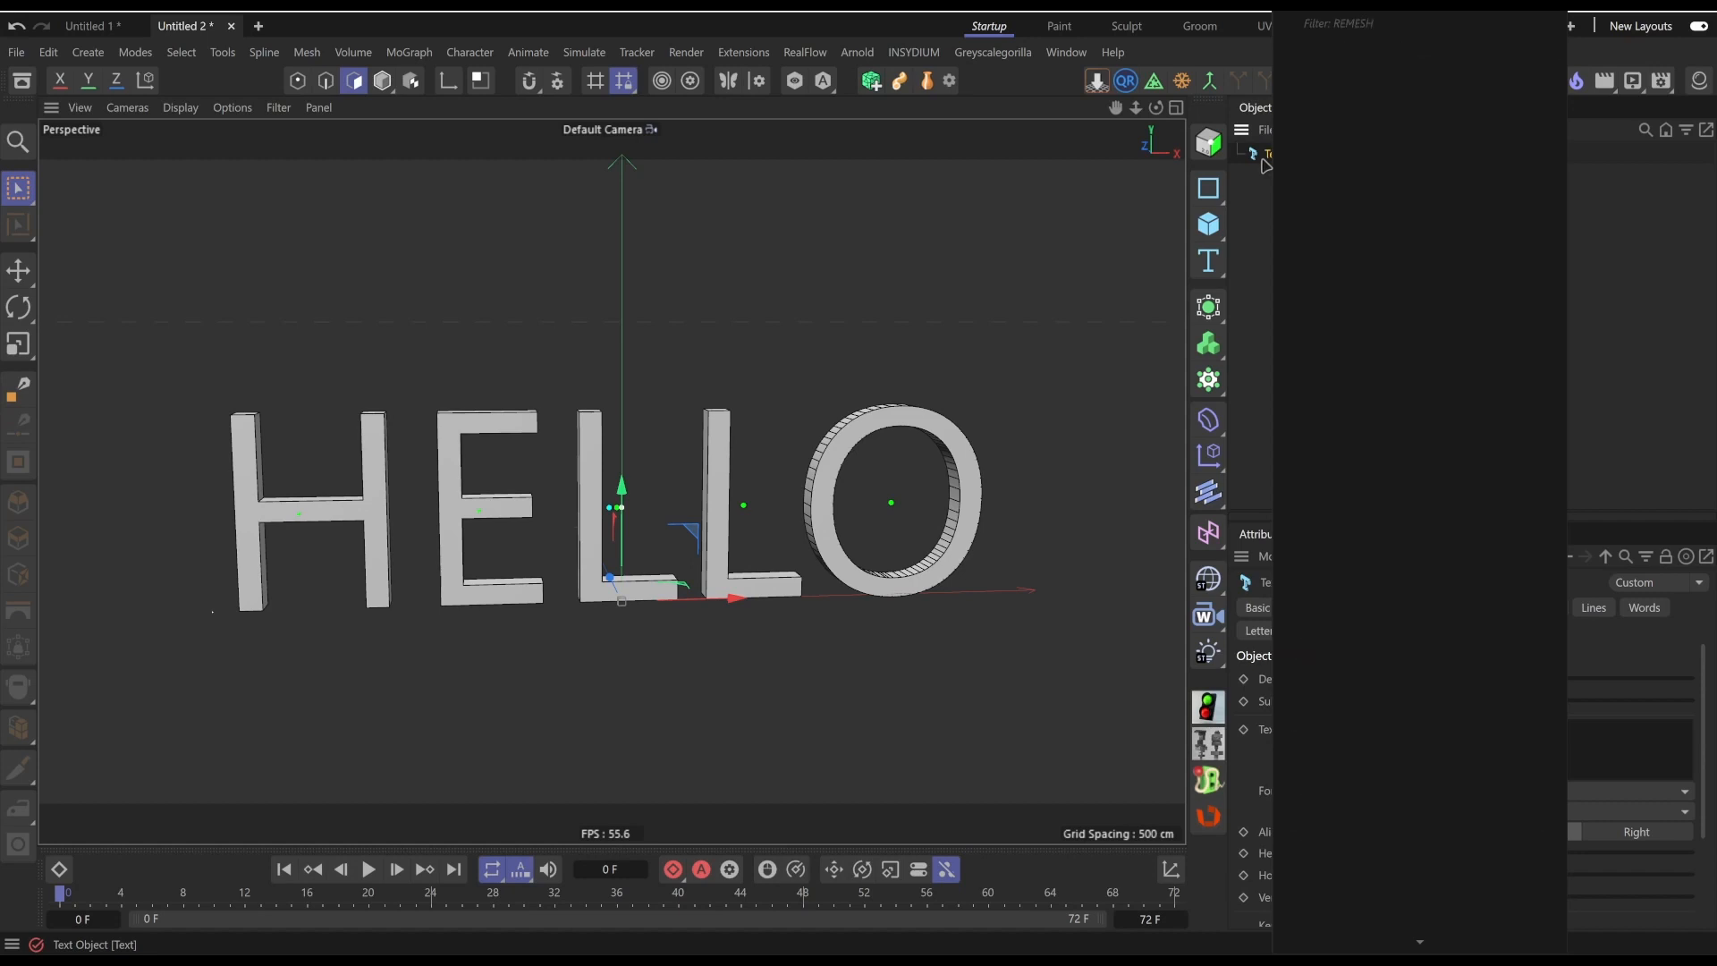
{"action": "key", "text": "BackSpace"}
{"action": "key", "text": "BackSpace"}
{"action": "key", "text": "BackSpace"}
{"action": "key", "text": "BackSpace"}
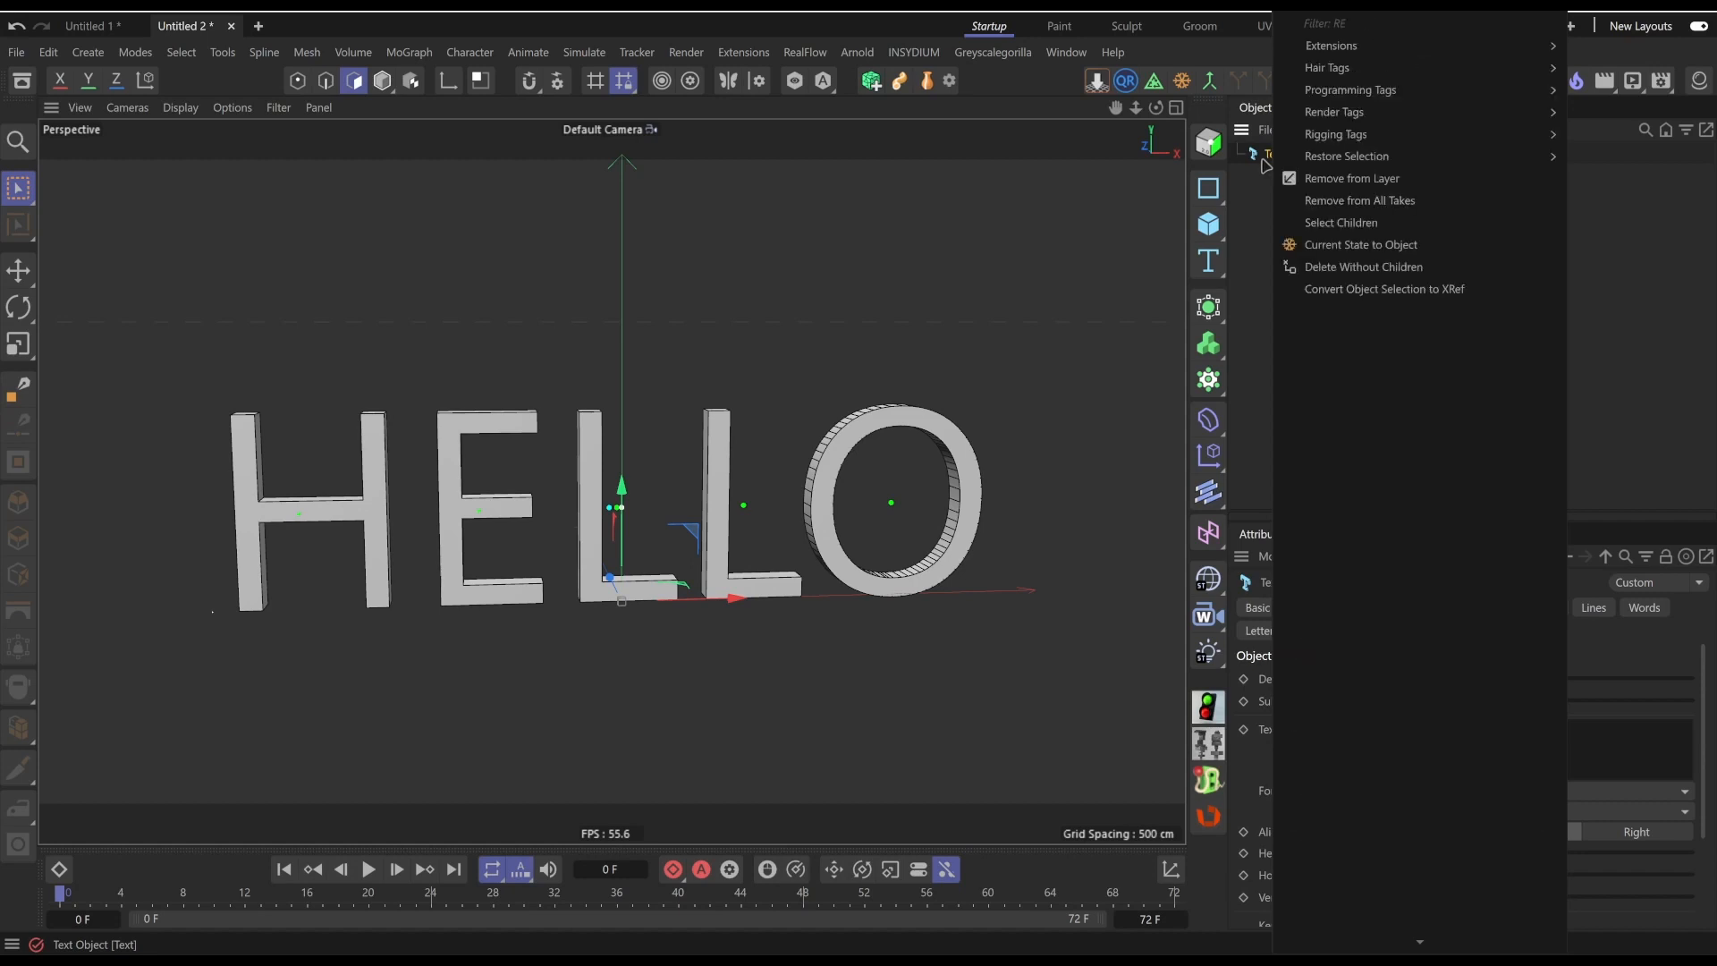
{"action": "type", "text": "me"}
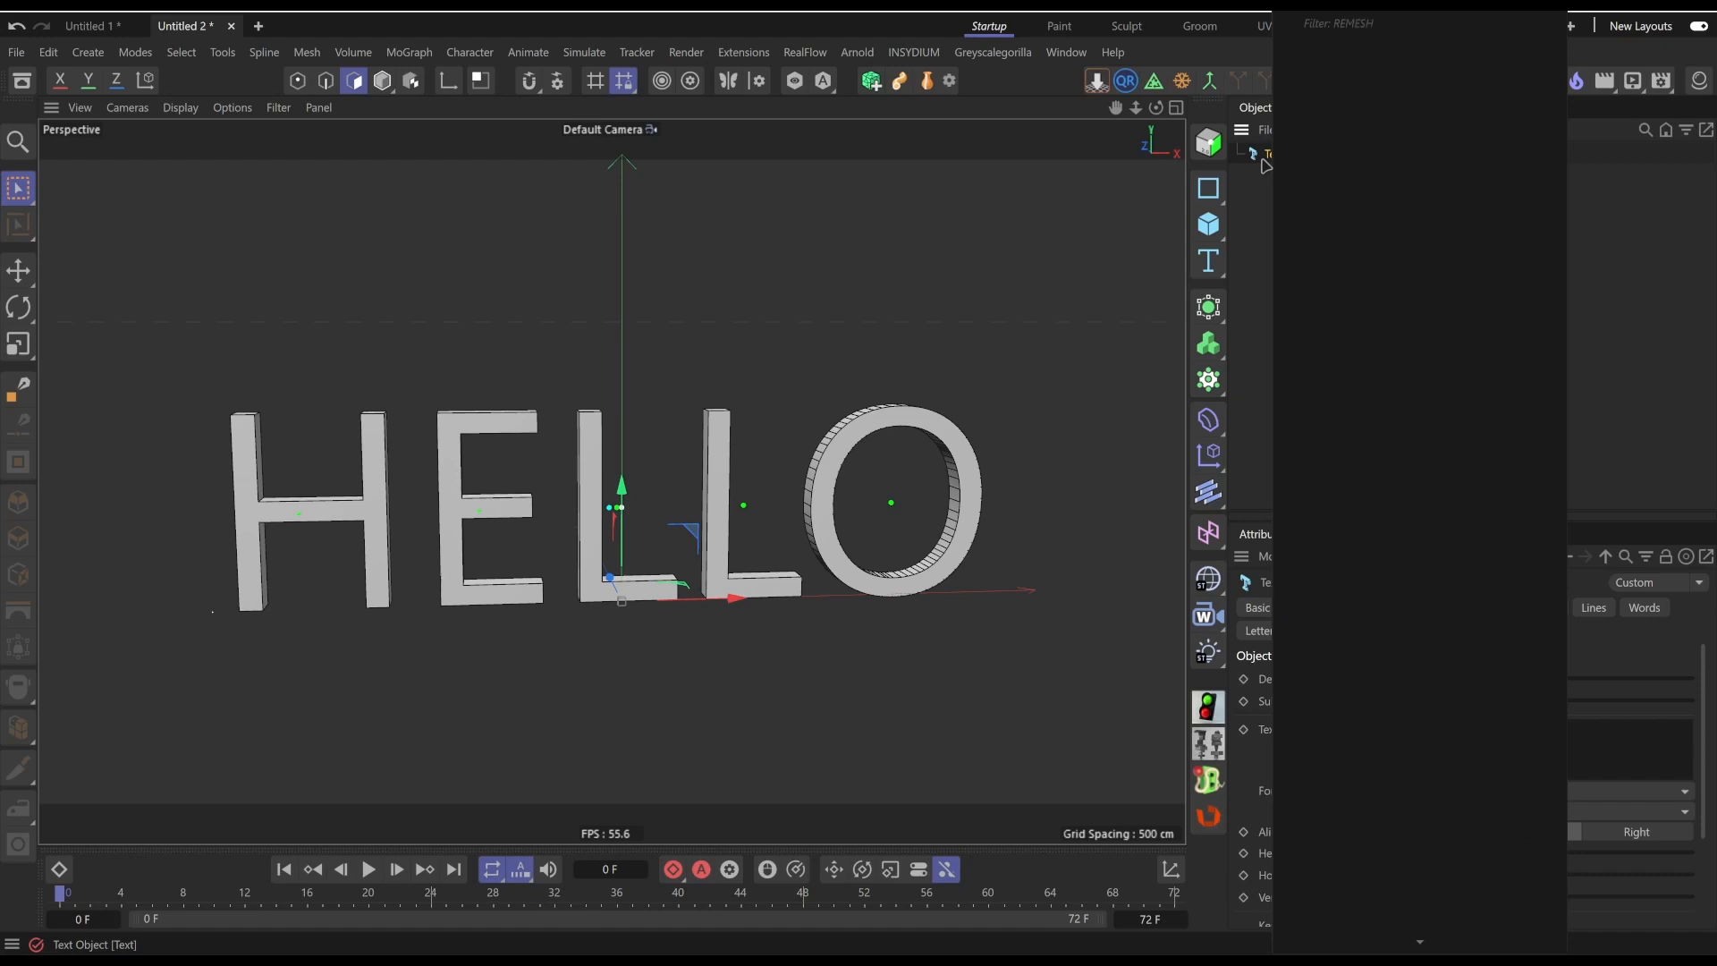
{"action": "key", "text": "Escape"}
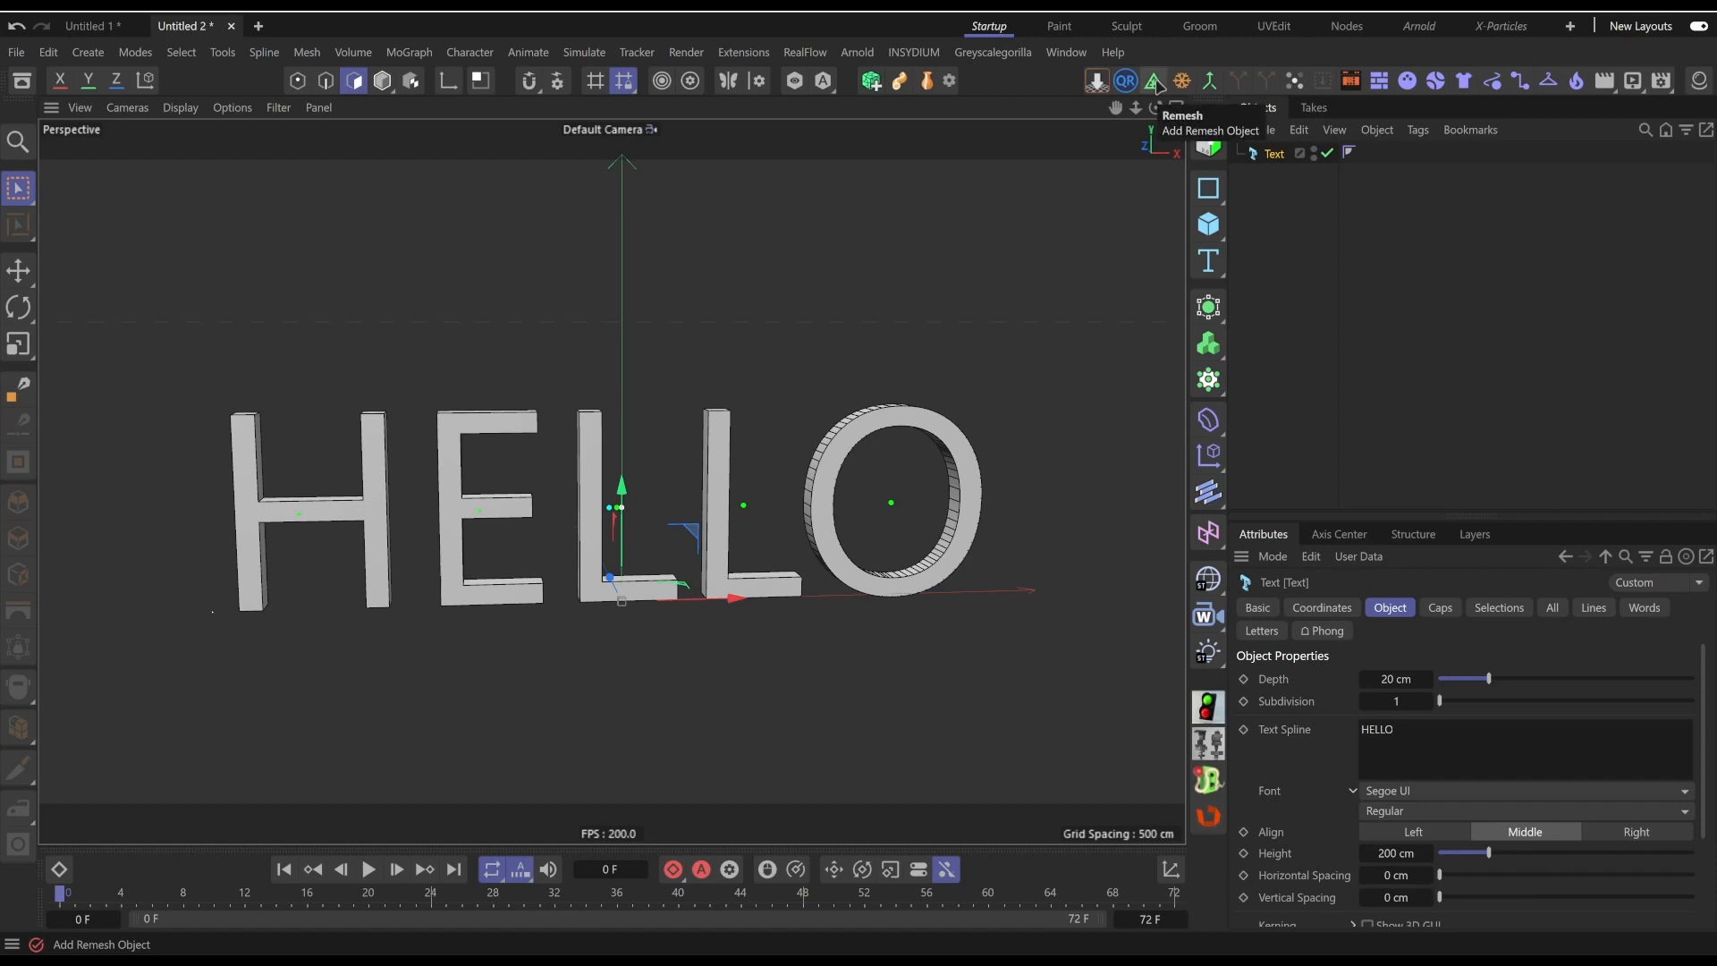
{"action": "right_click", "coordinate": [1269, 159]}
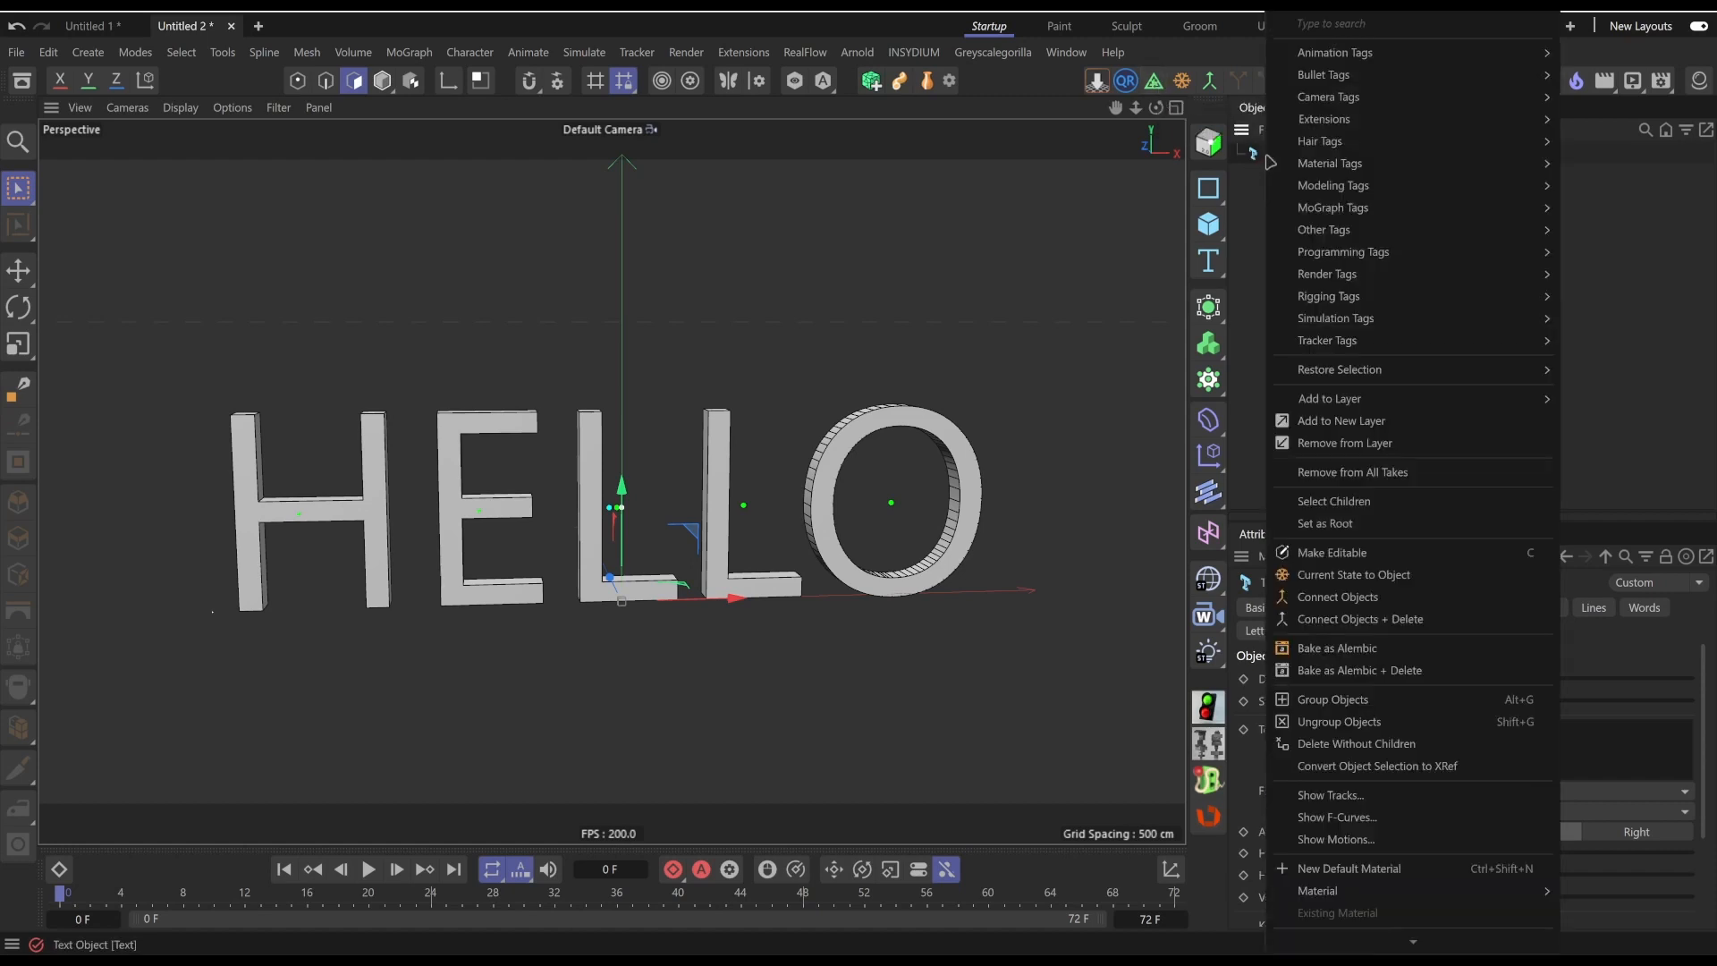
{"action": "type", "text": "re"}
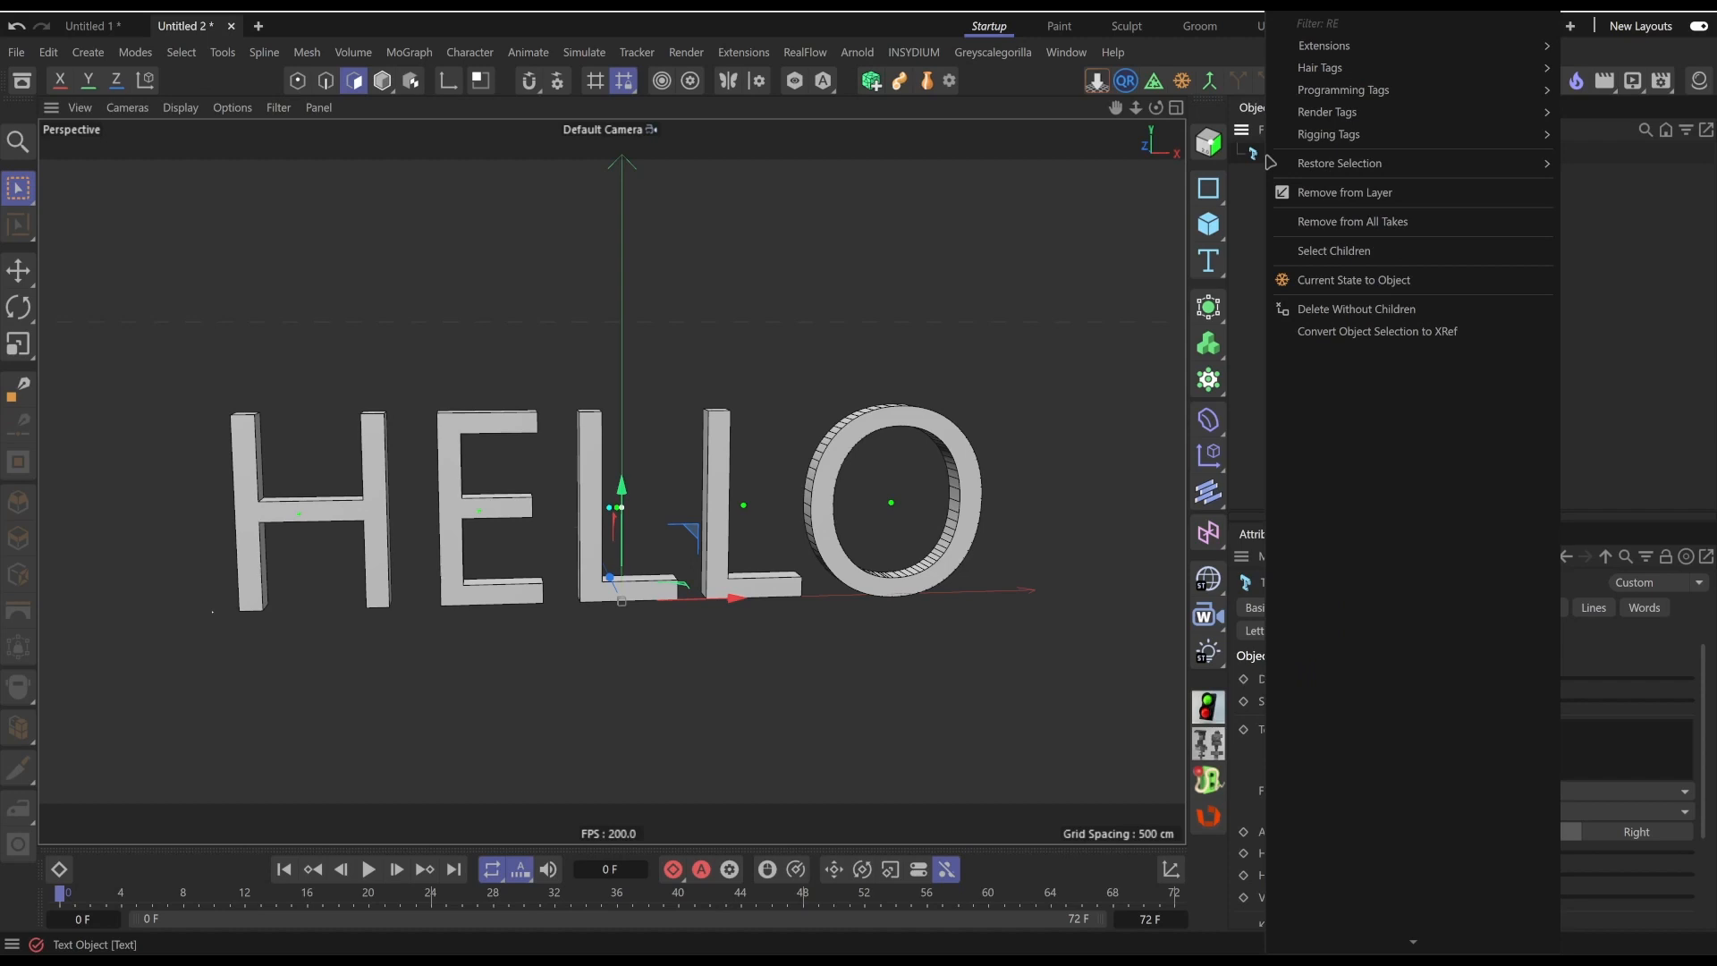
{"action": "type", "text": "me"}
{"action": "key", "text": "BackSpace"}
{"action": "key", "text": "BackSpace"}
{"action": "key", "text": "BackSpace"}
{"action": "key", "text": "BackSpace"}
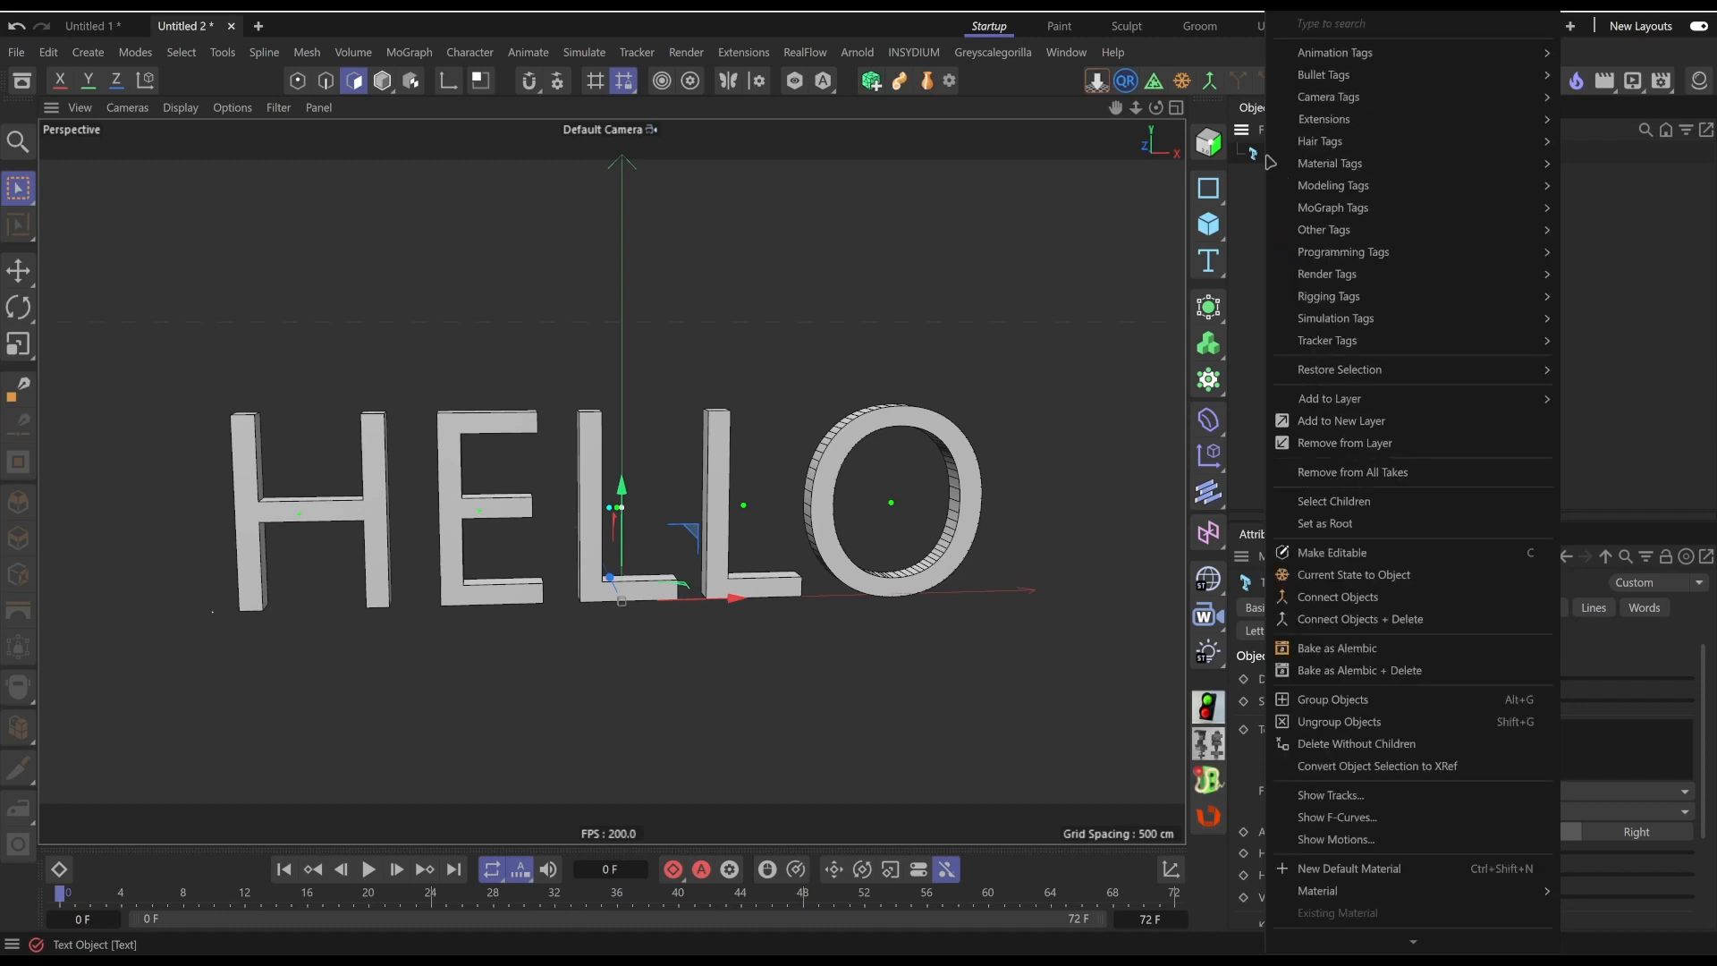
{"action": "key", "text": "Escape"}
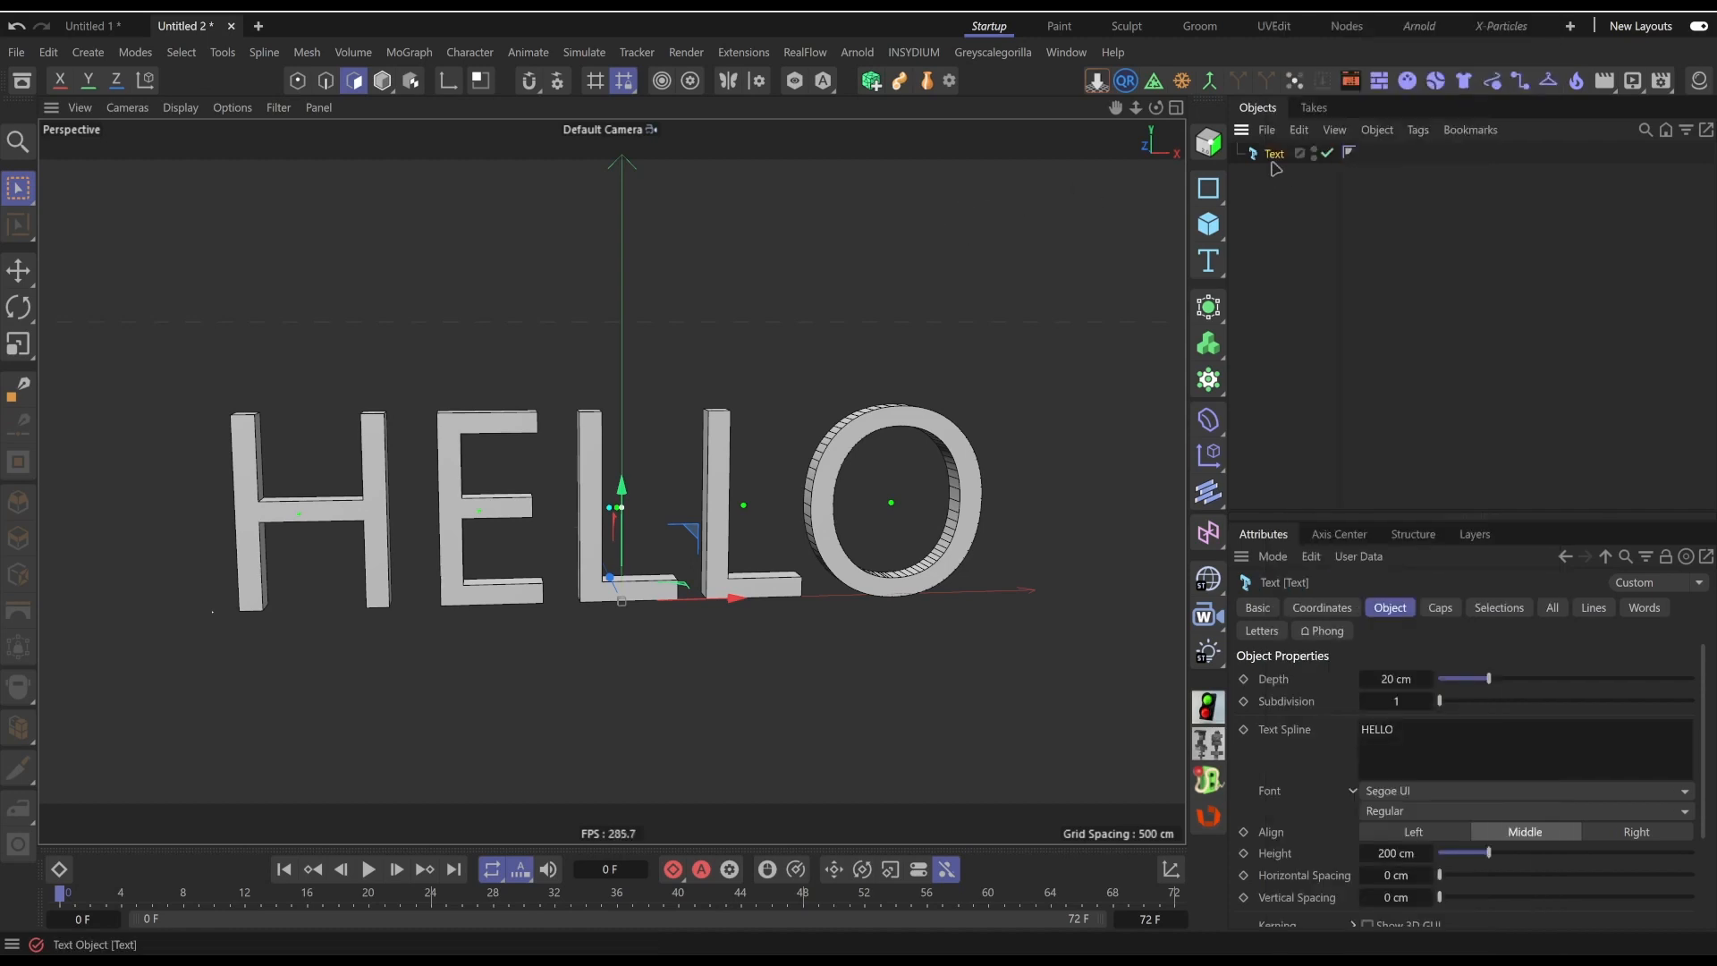
Search the Commander for REMESH and close it without applying a command
{"action": "key", "text": "shift+c"}
{"action": "left_click_drag", "start_coordinate": [1238, 81], "coordinate": [984, 172]}
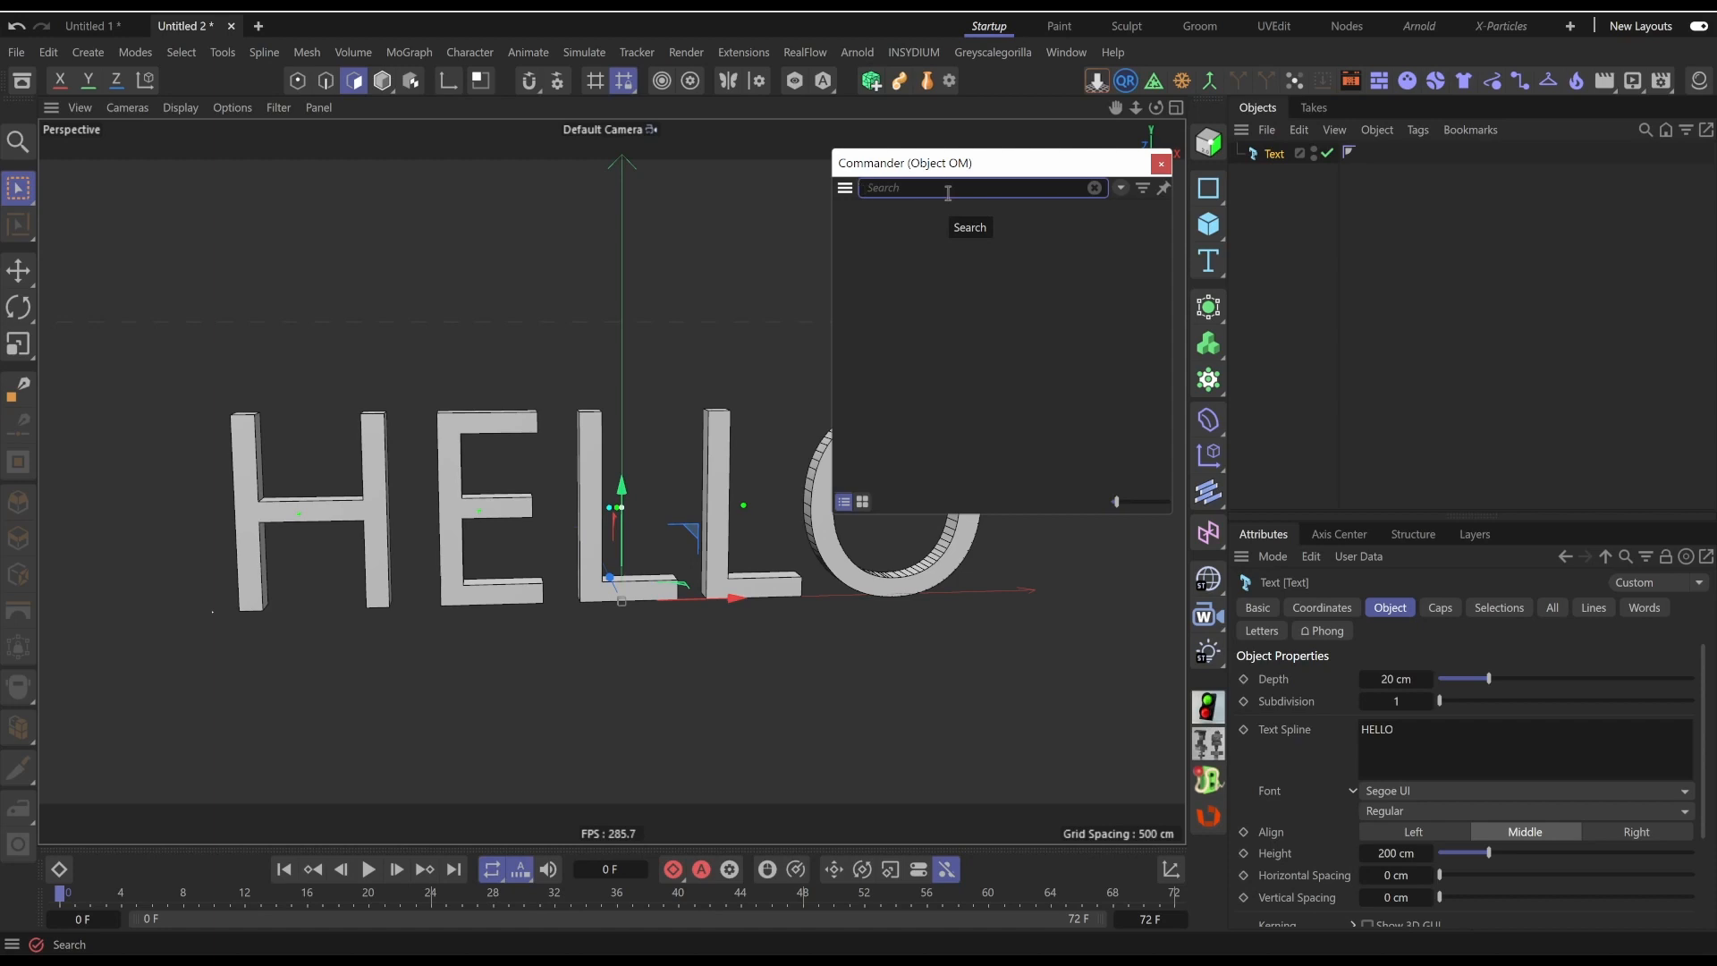
{"action": "type", "text": "REMESH"}
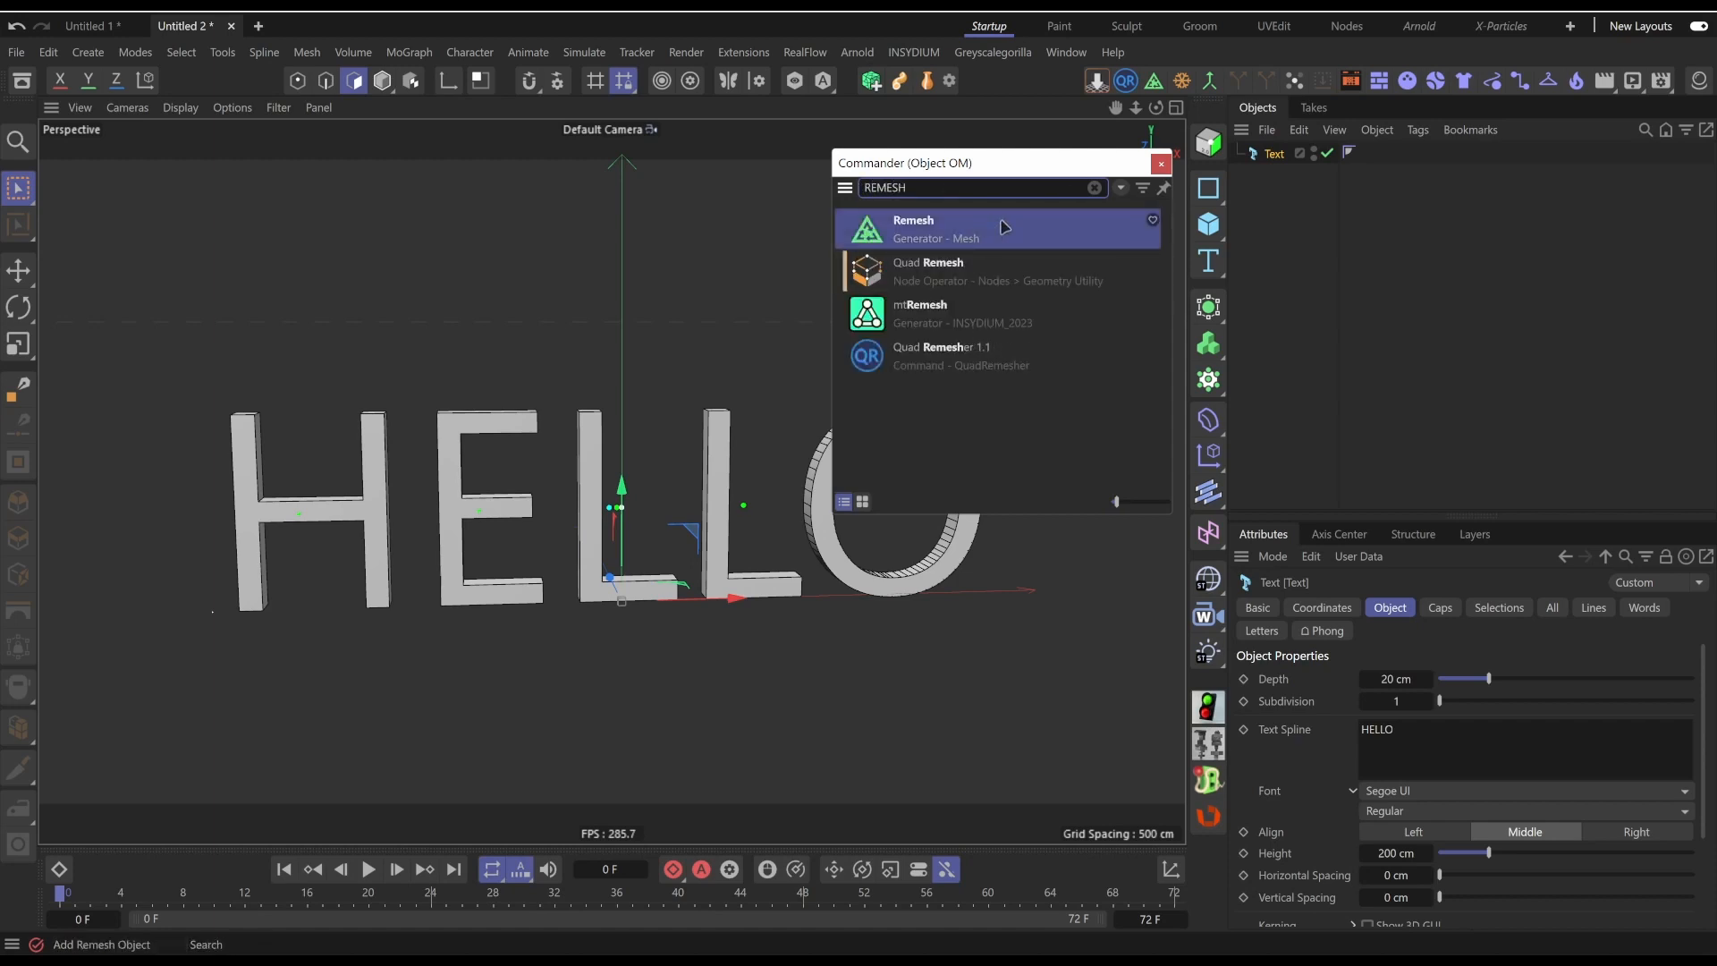
{"action": "left_click", "coordinate": [1161, 162]}
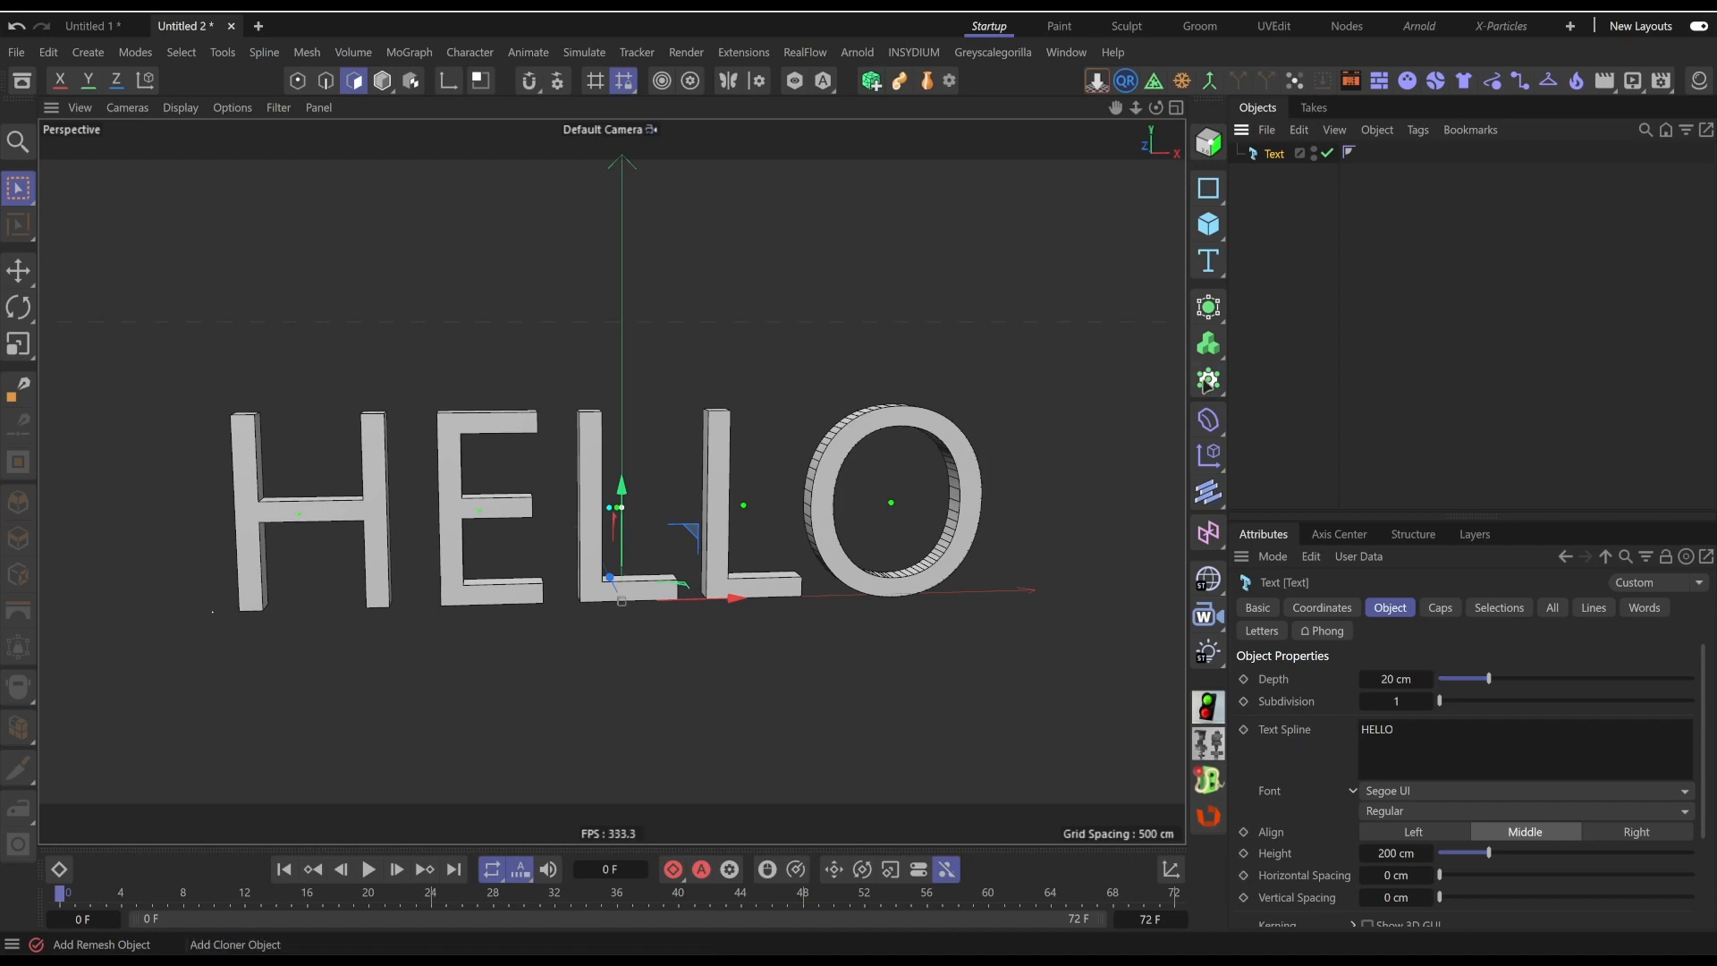
Add a Remesh generator as the parent of the selected Text object
{"action": "left_click", "coordinate": [1225, 318]}
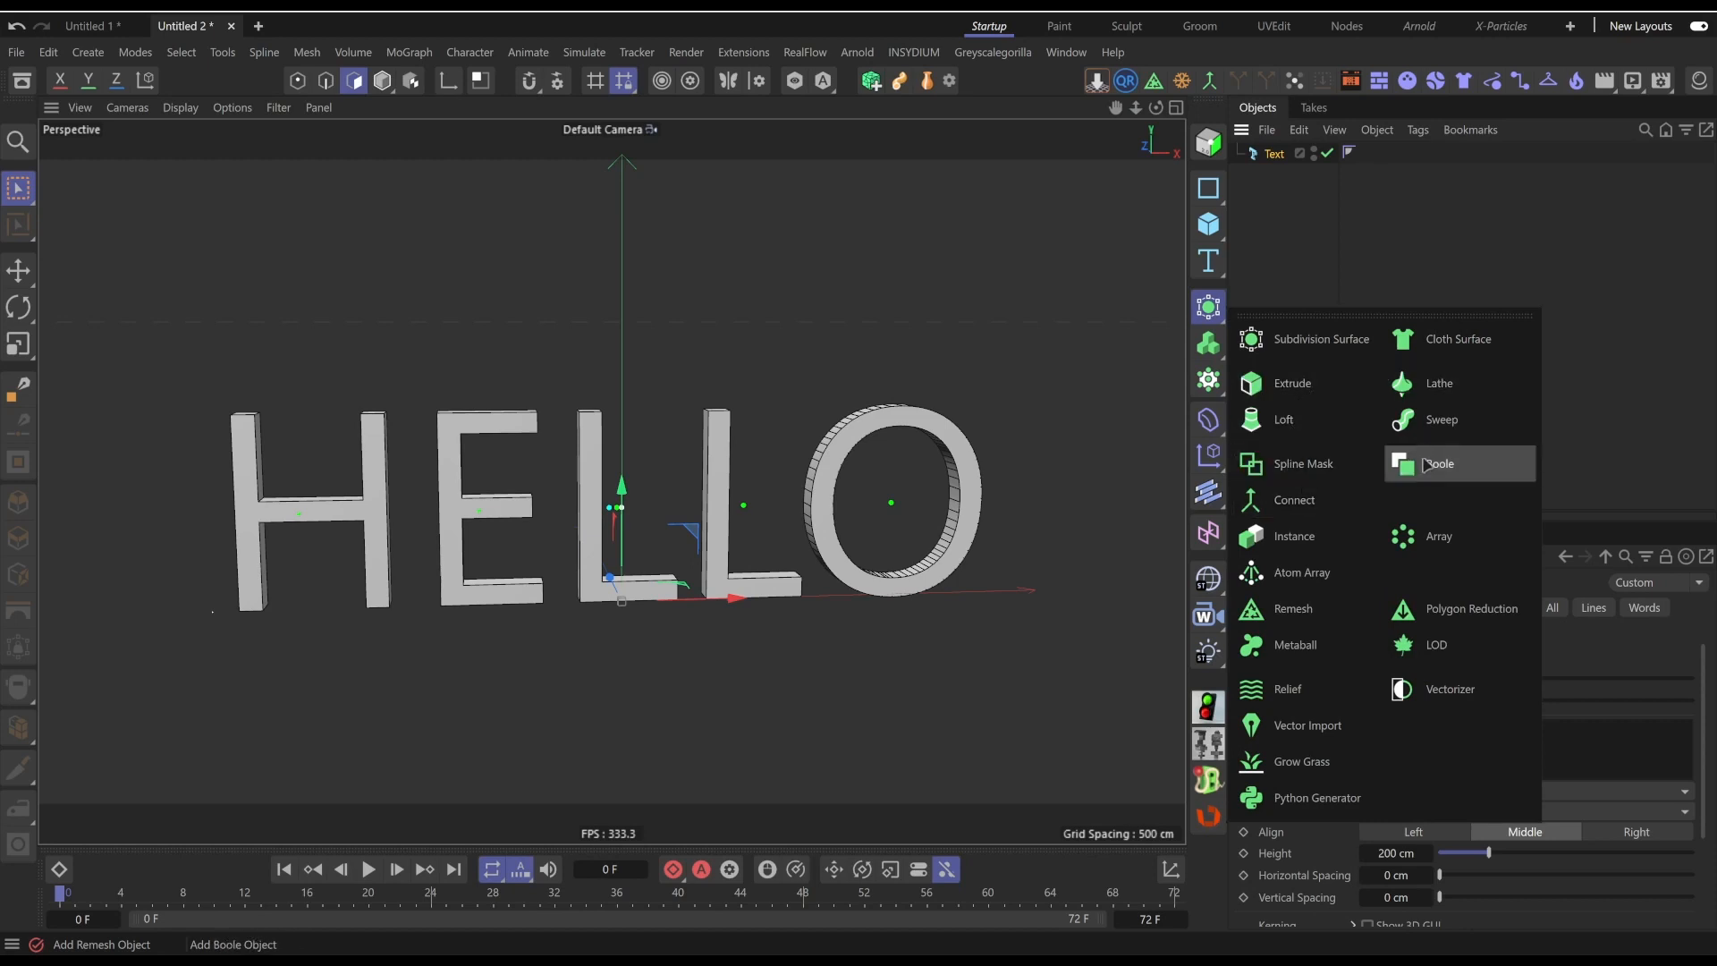
{"action": "left_click", "coordinate": [1291, 608]}
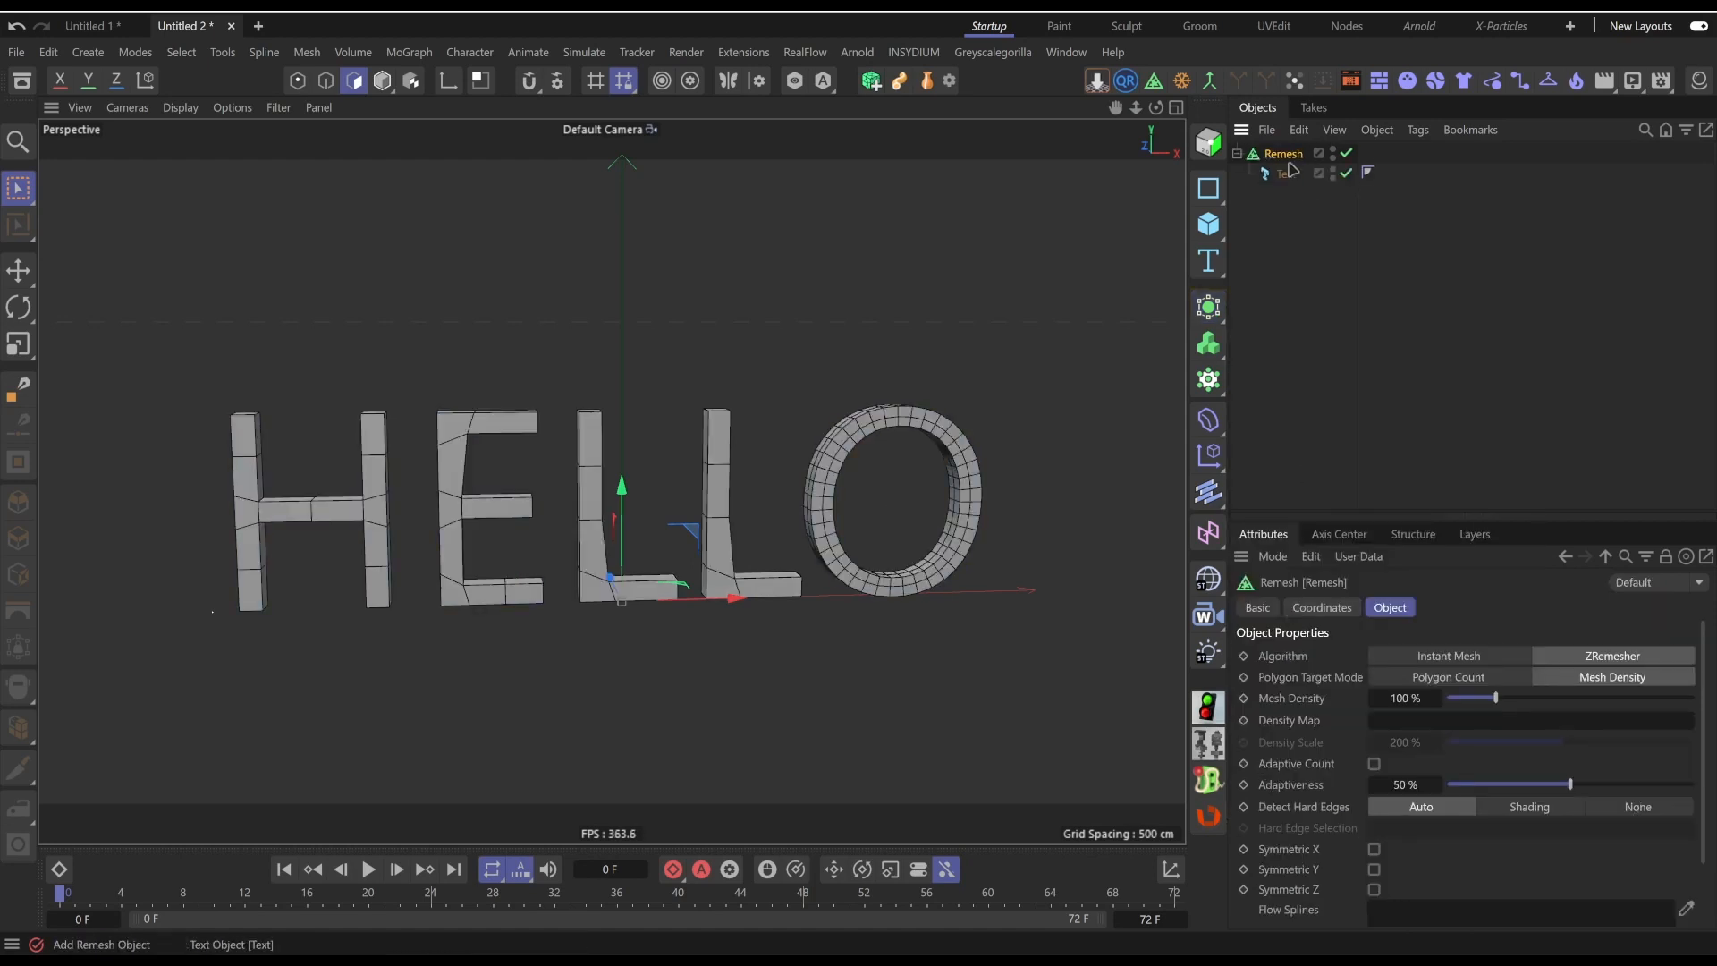
{"action": "left_click_drag", "start_coordinate": [800, 503], "coordinate": [667, 480], "text": "alt"}
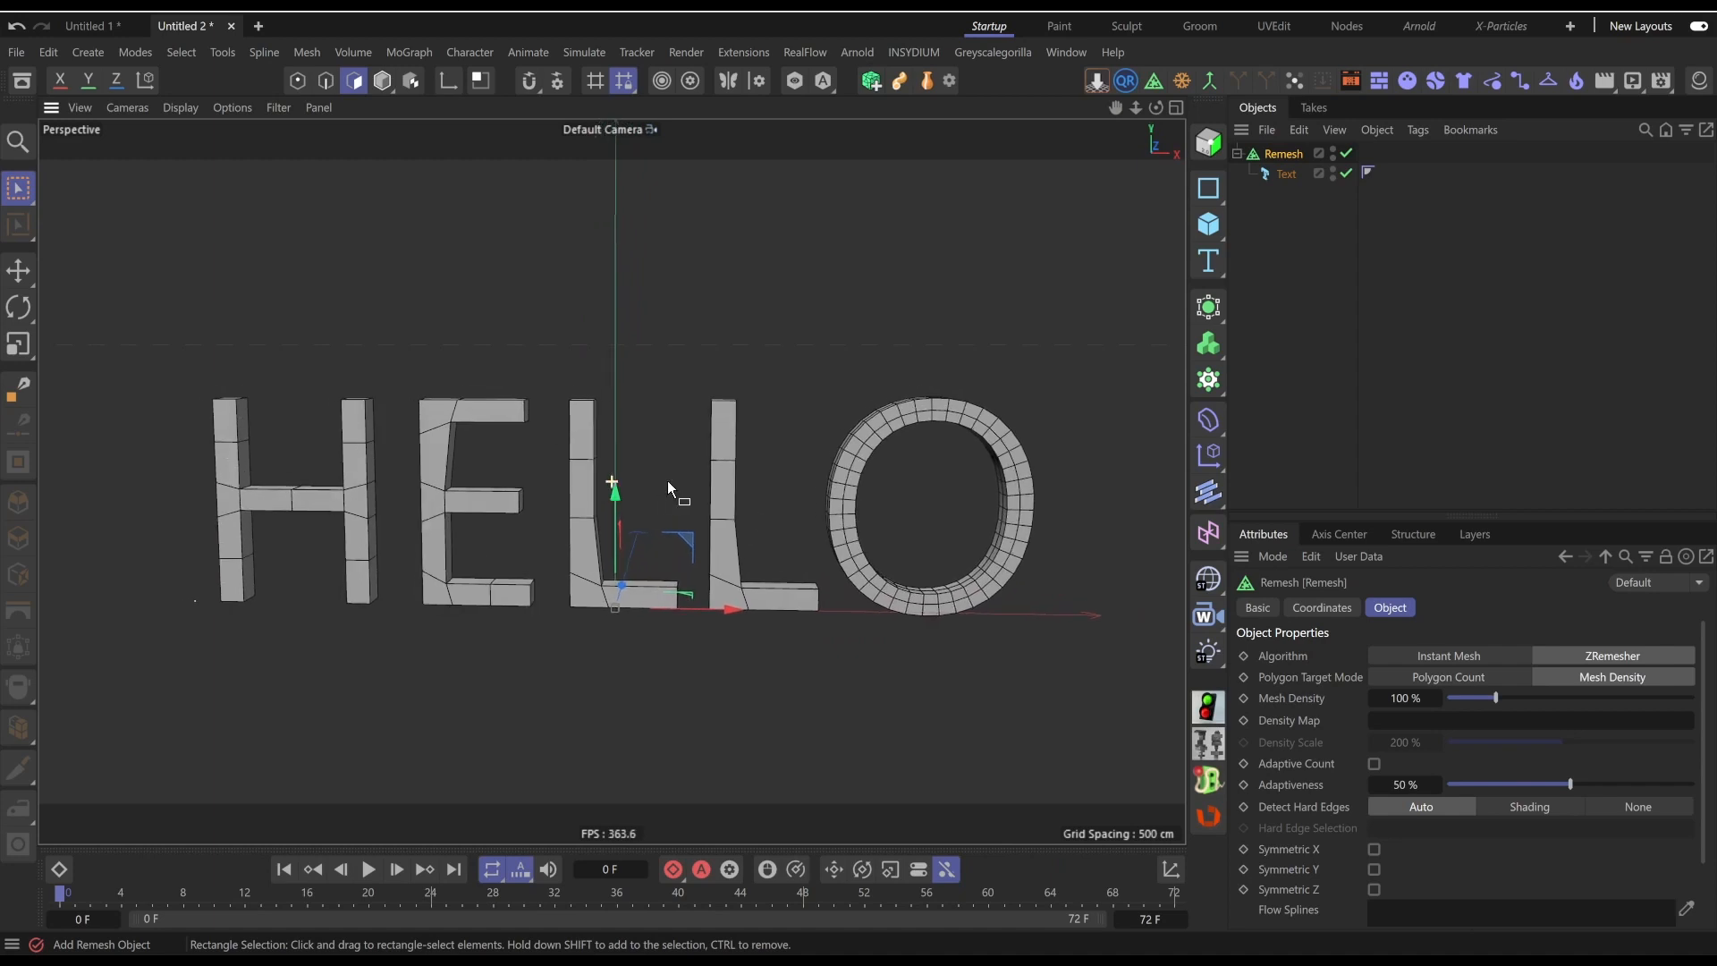
Set the Remesh generator's mesh density to 600% and inspect the letters' polygons
{"action": "left_click", "coordinate": [1402, 698]}
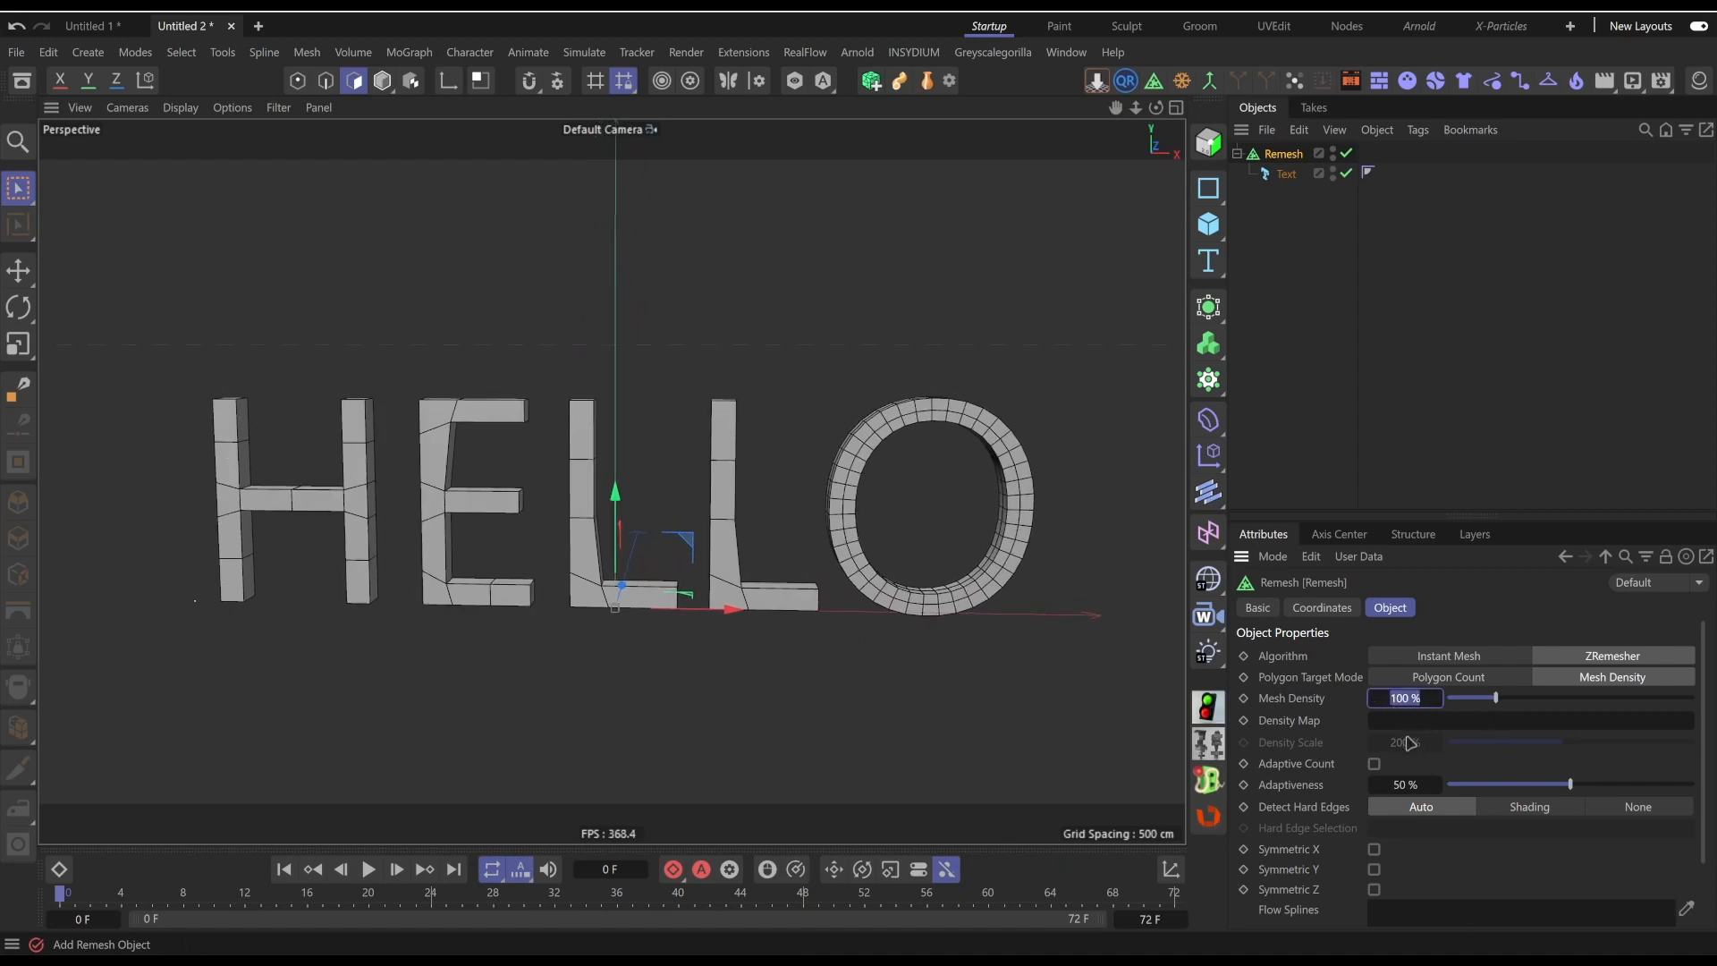
{"action": "type", "text": "600"}
{"action": "key", "text": "Return"}
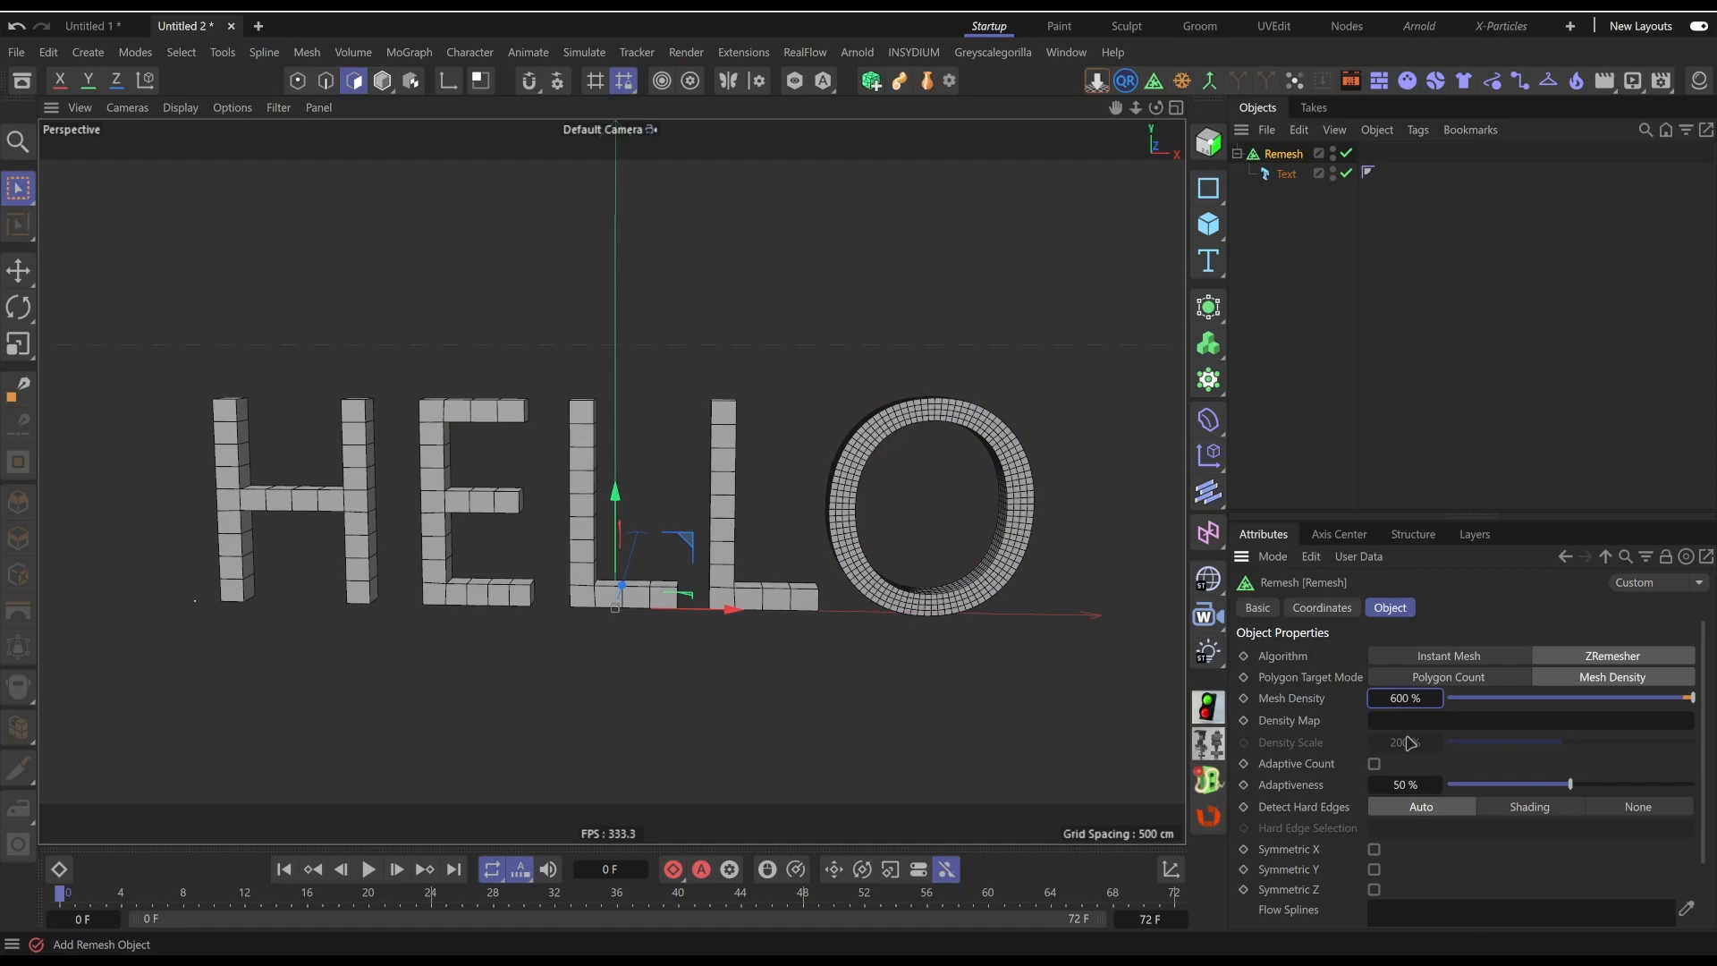
{"action": "left_click_drag", "start_coordinate": [850, 536], "coordinate": [1069, 630], "text": "alt"}
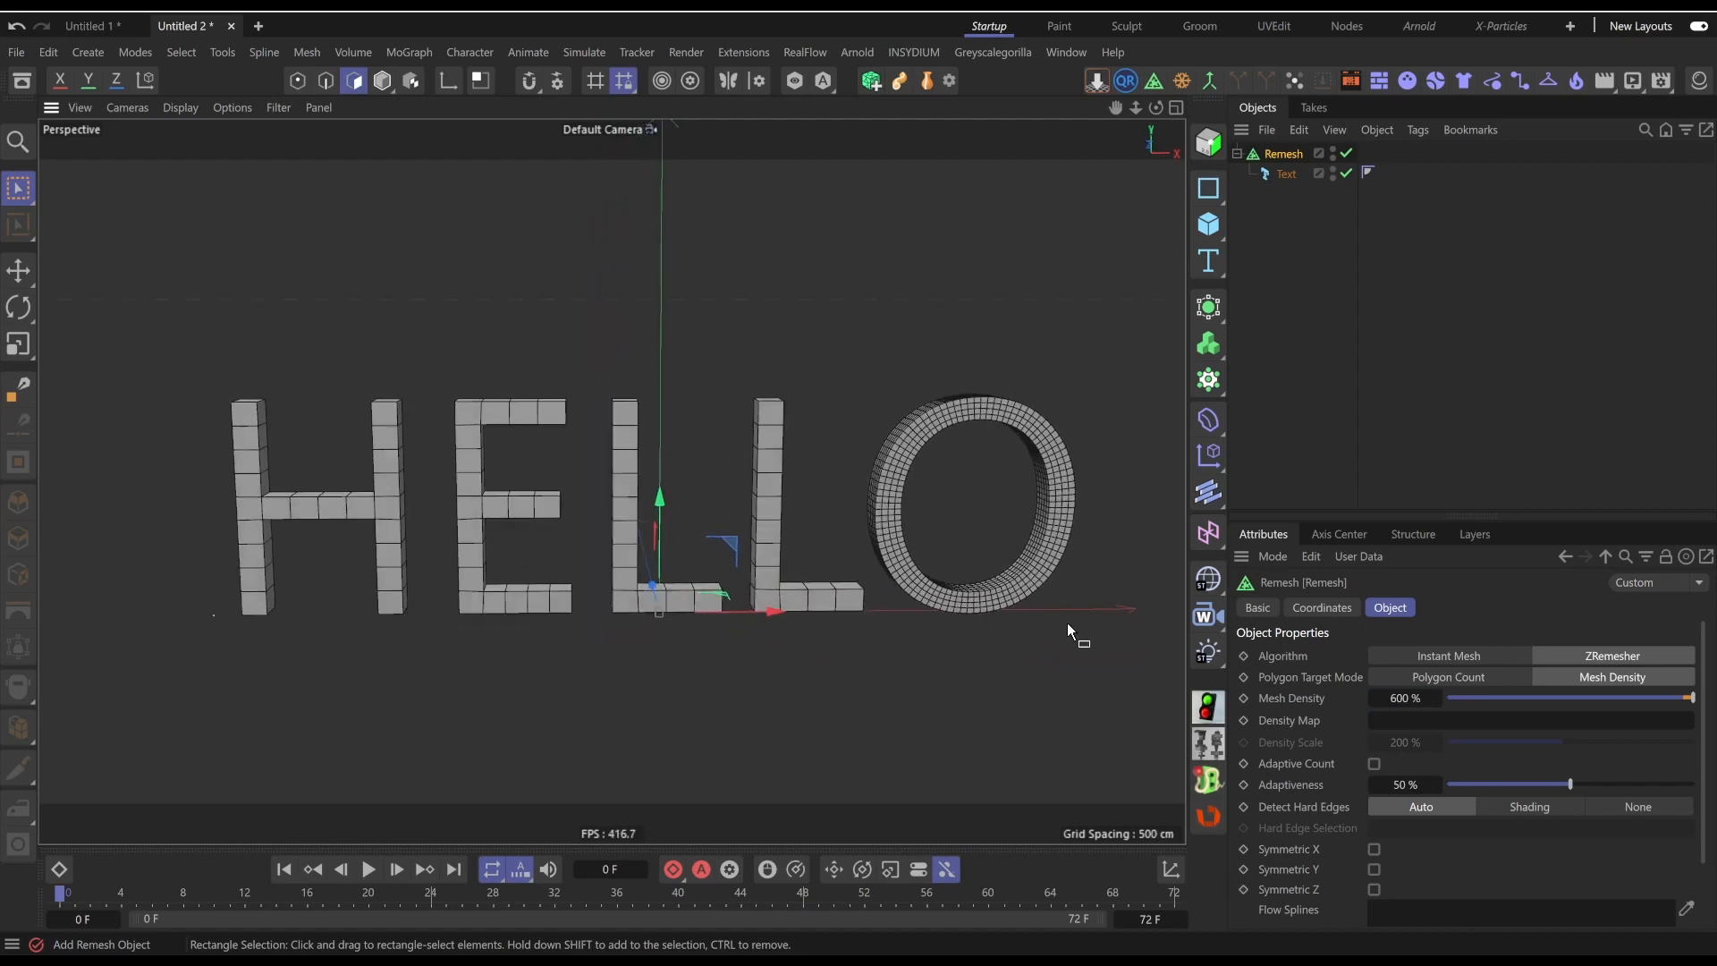
Try the Instant Mesh algorithm with Triangles as polygon type, and return the algorithm to ZRemesher
{"action": "left_click", "coordinate": [1488, 657]}
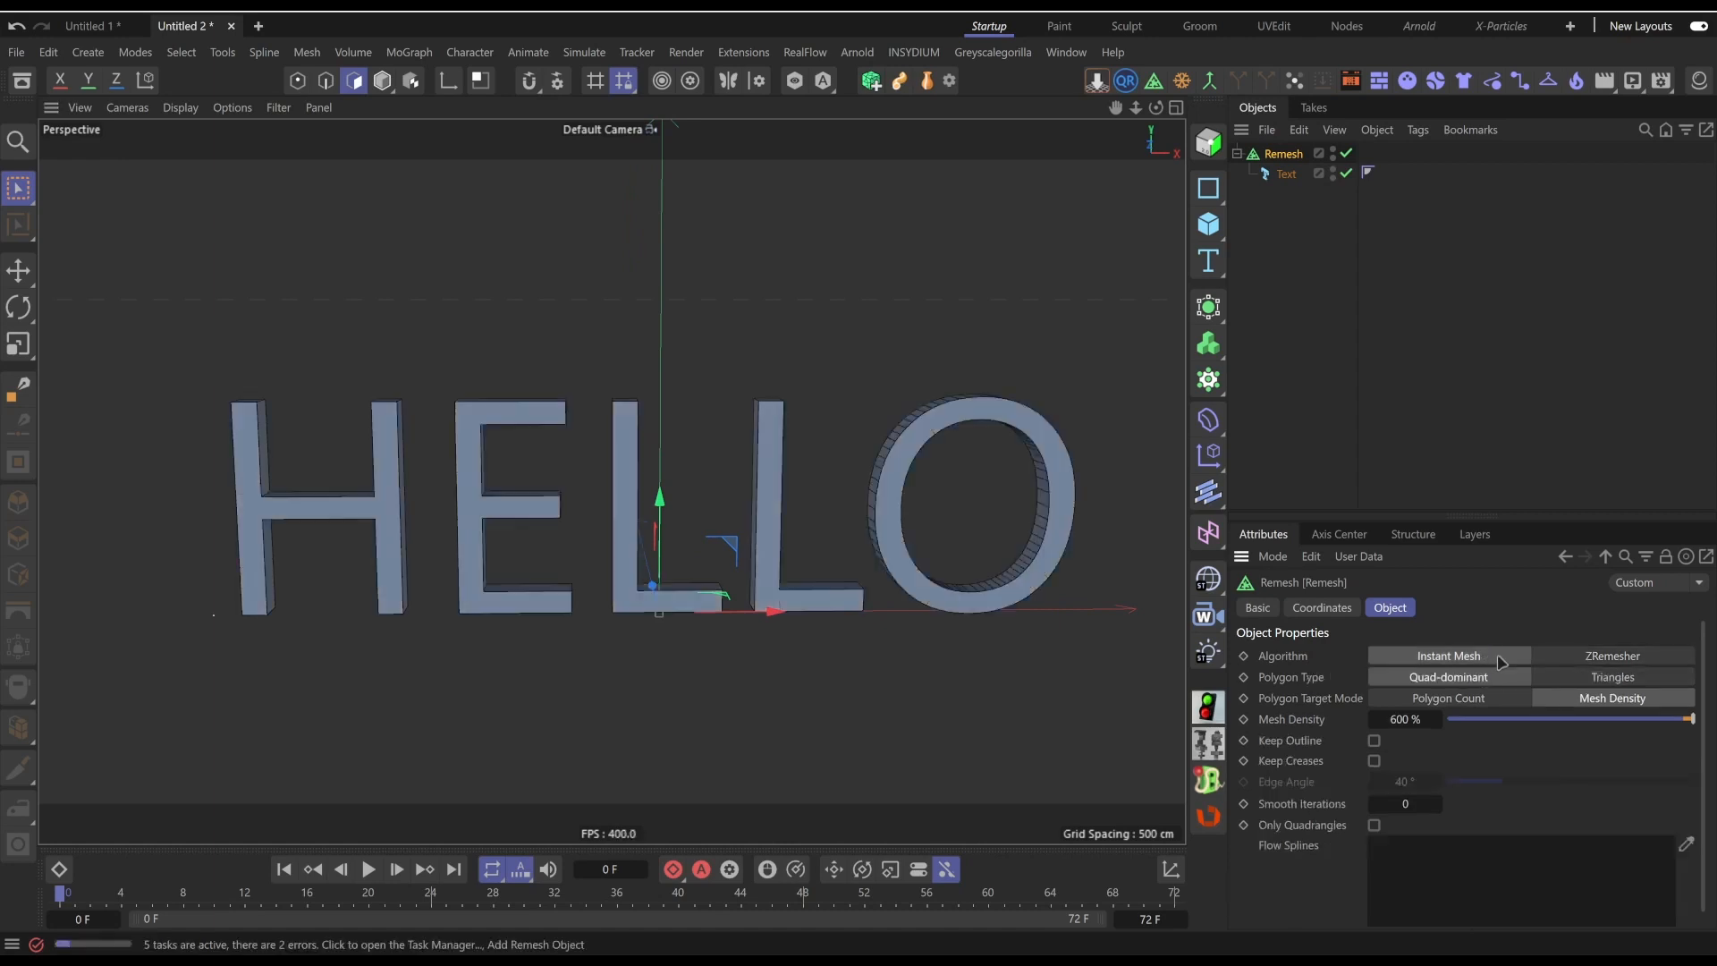
{"action": "left_click", "coordinate": [1604, 679]}
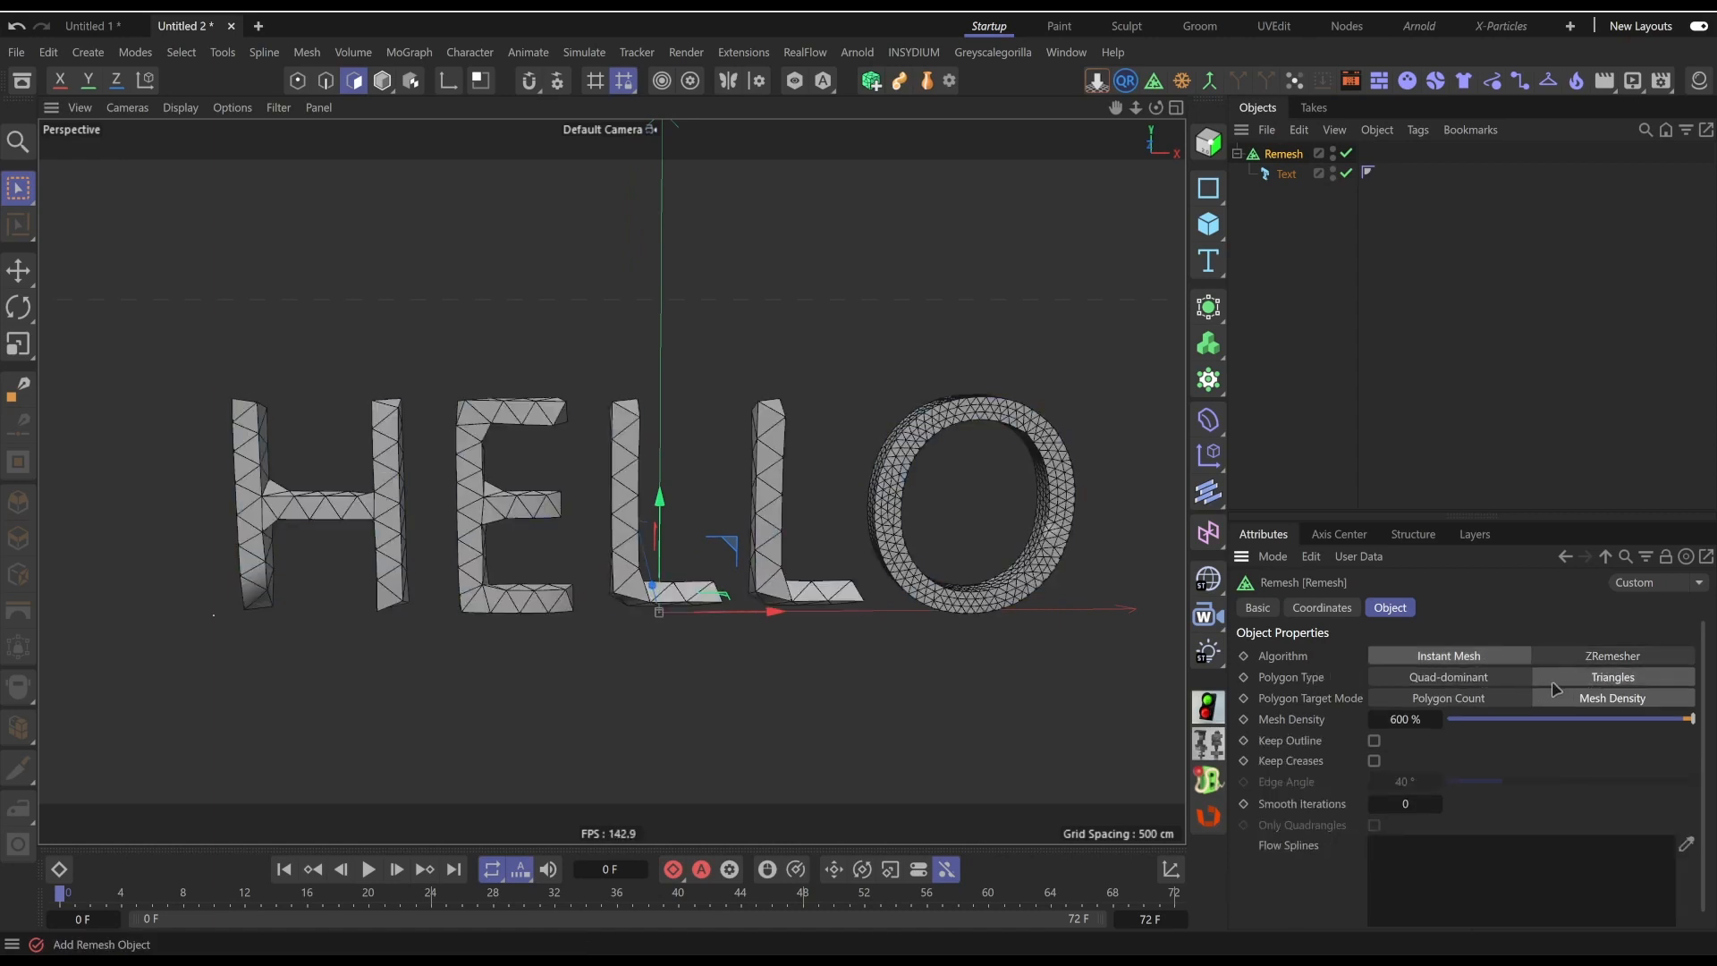
{"action": "left_click", "coordinate": [1564, 657]}
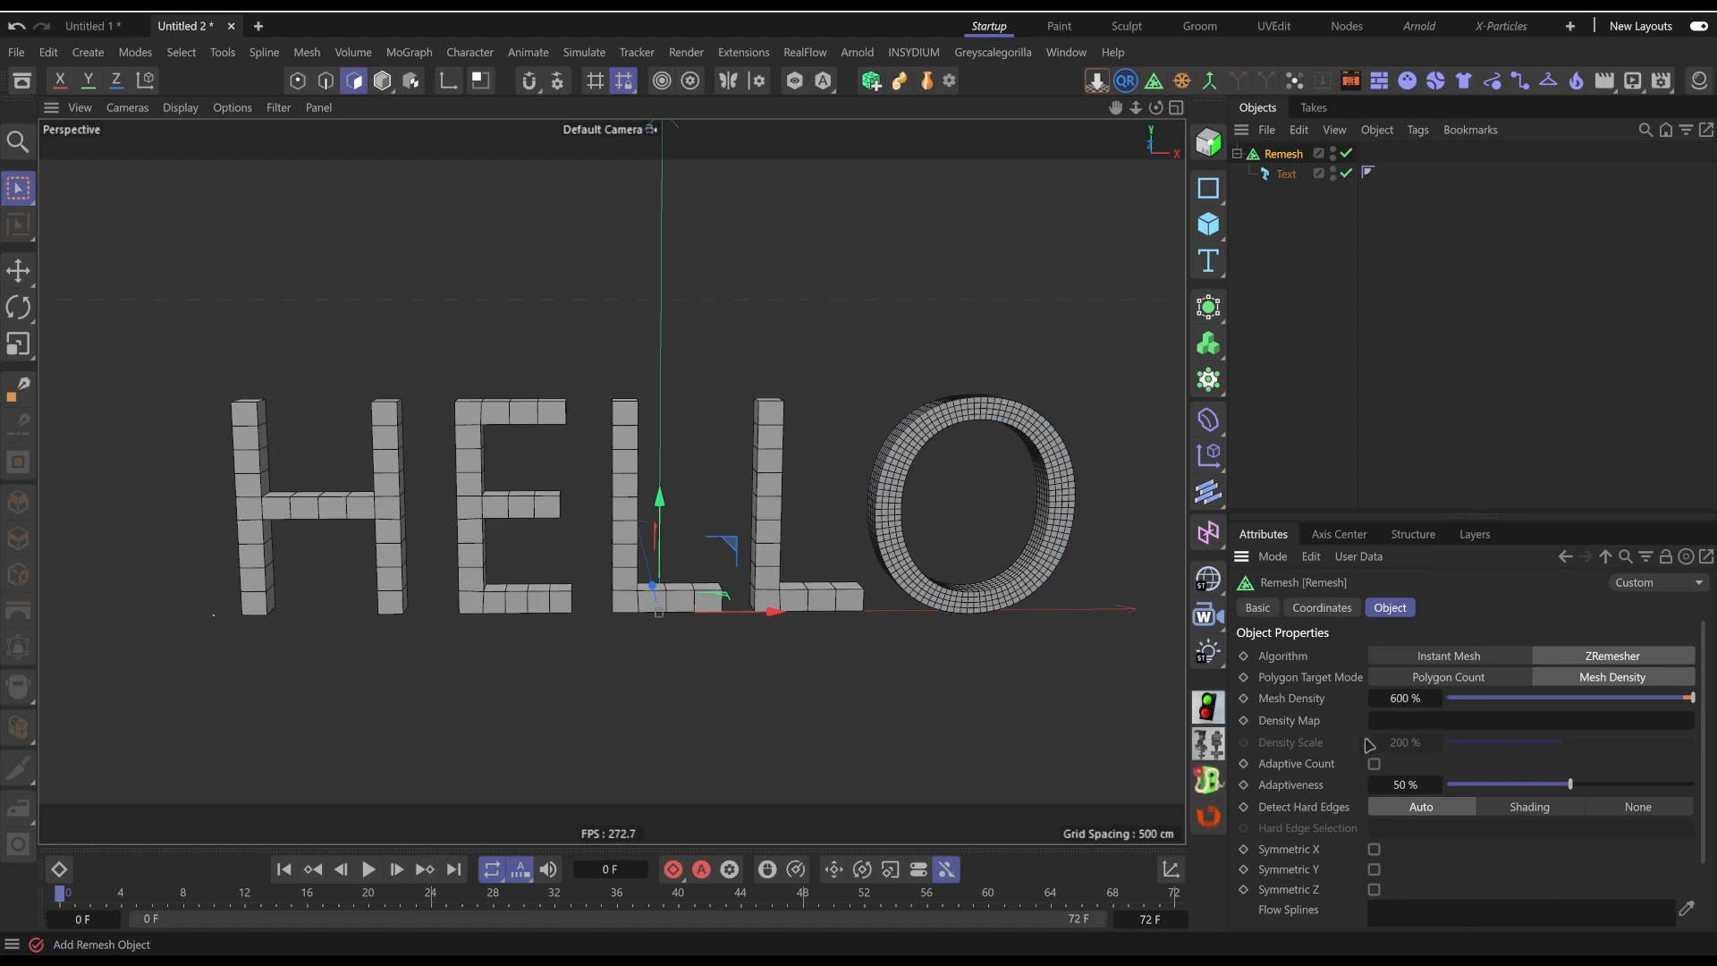
Set the Remesh adaptiveness to 77%, toggling Adaptive Count on and back off
{"action": "scroll", "coordinate": [1304, 850], "scroll_direction": "down", "scroll_amount": 2}
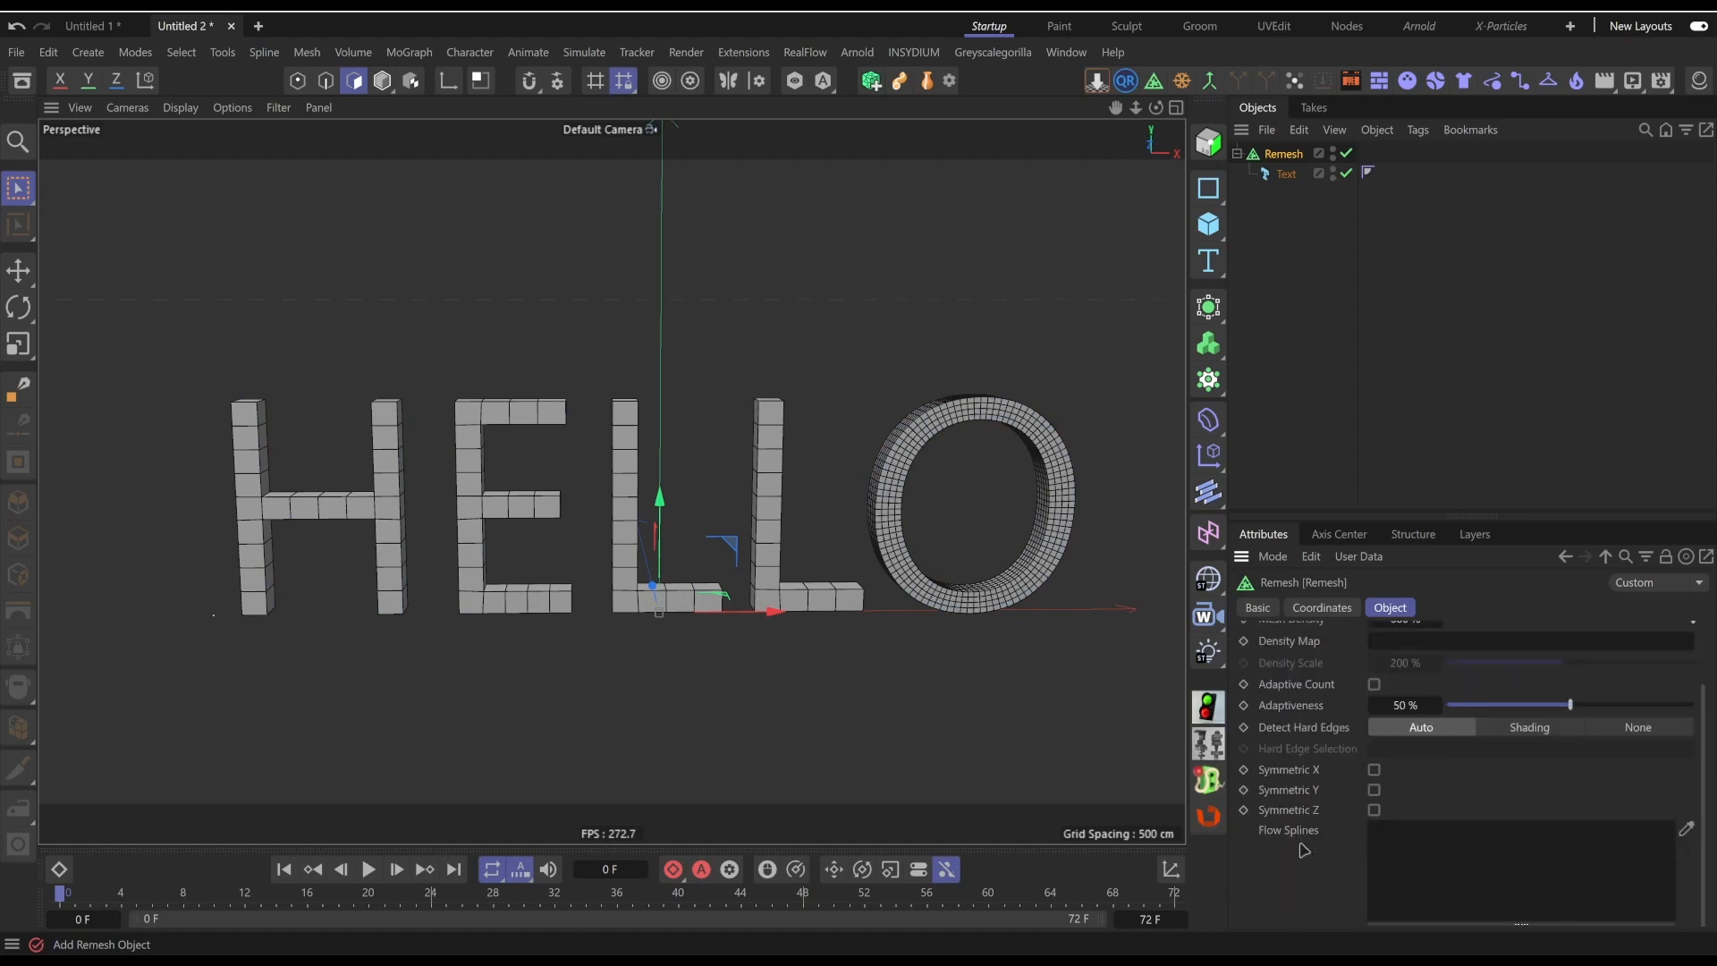
{"action": "left_click", "coordinate": [1375, 684]}
{"action": "left_click_drag", "start_coordinate": [1539, 707], "coordinate": [1636, 706]}
{"action": "left_click", "coordinate": [1378, 685]}
{"action": "scroll", "coordinate": [1326, 839], "scroll_direction": "up", "scroll_amount": 3}
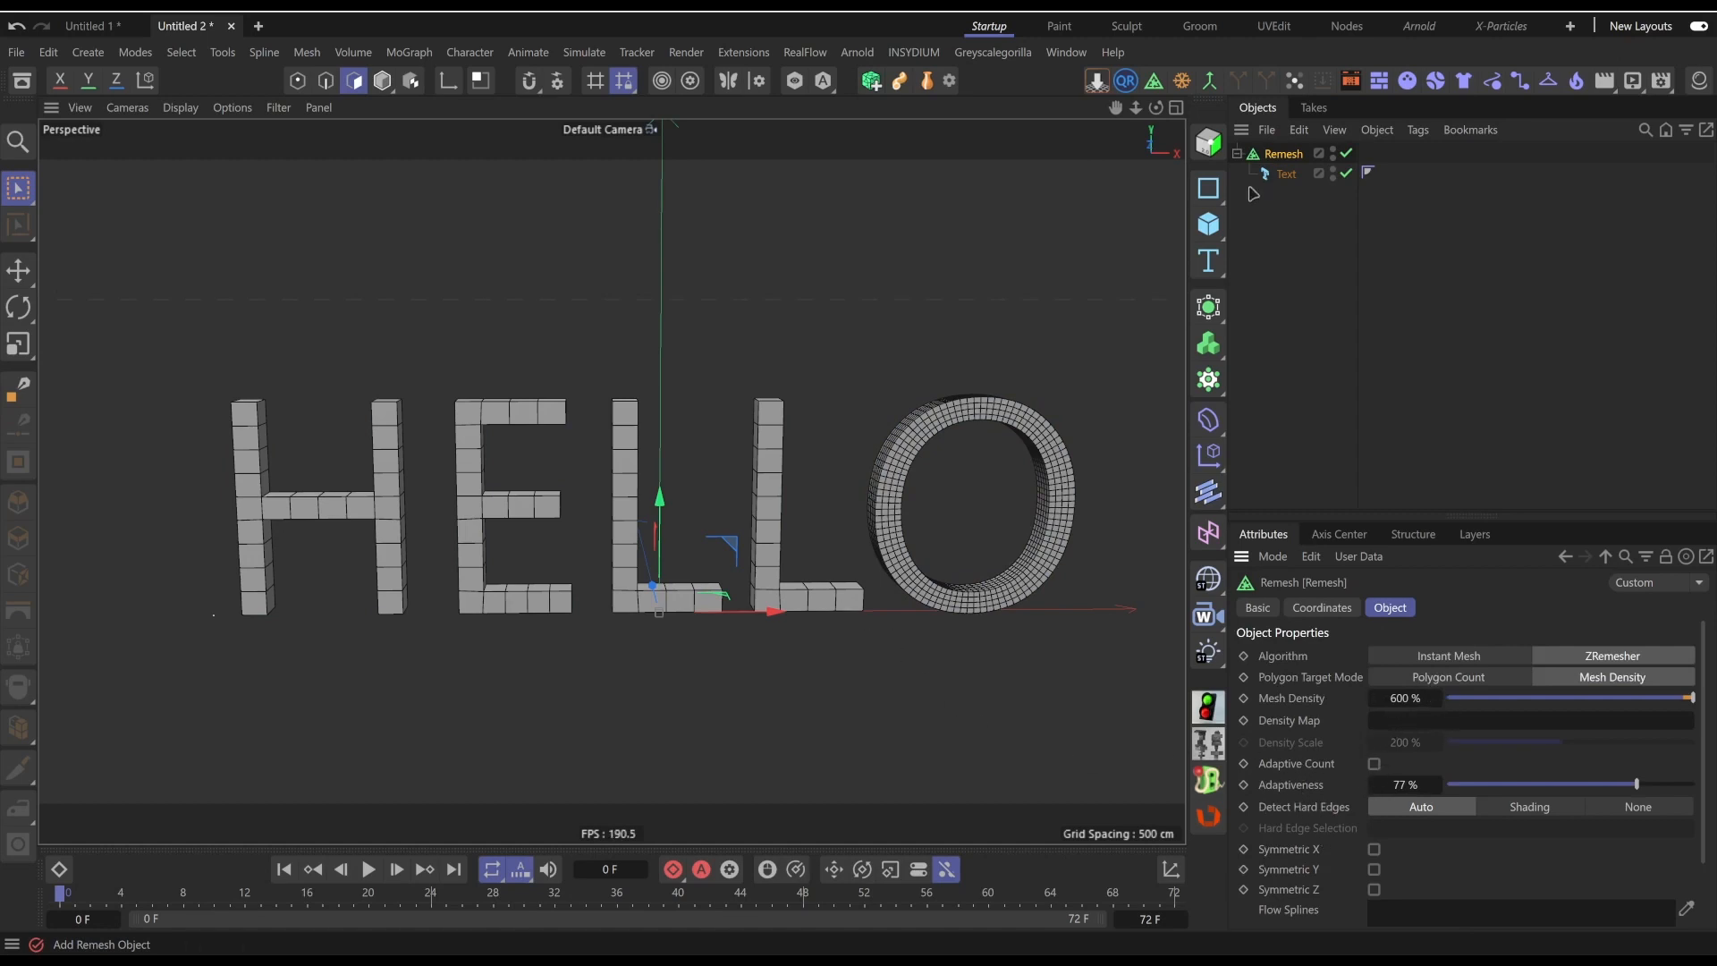
Lower the Remesh mesh density to 148%, and raise it to 200%
{"action": "left_click", "coordinate": [1519, 697]}
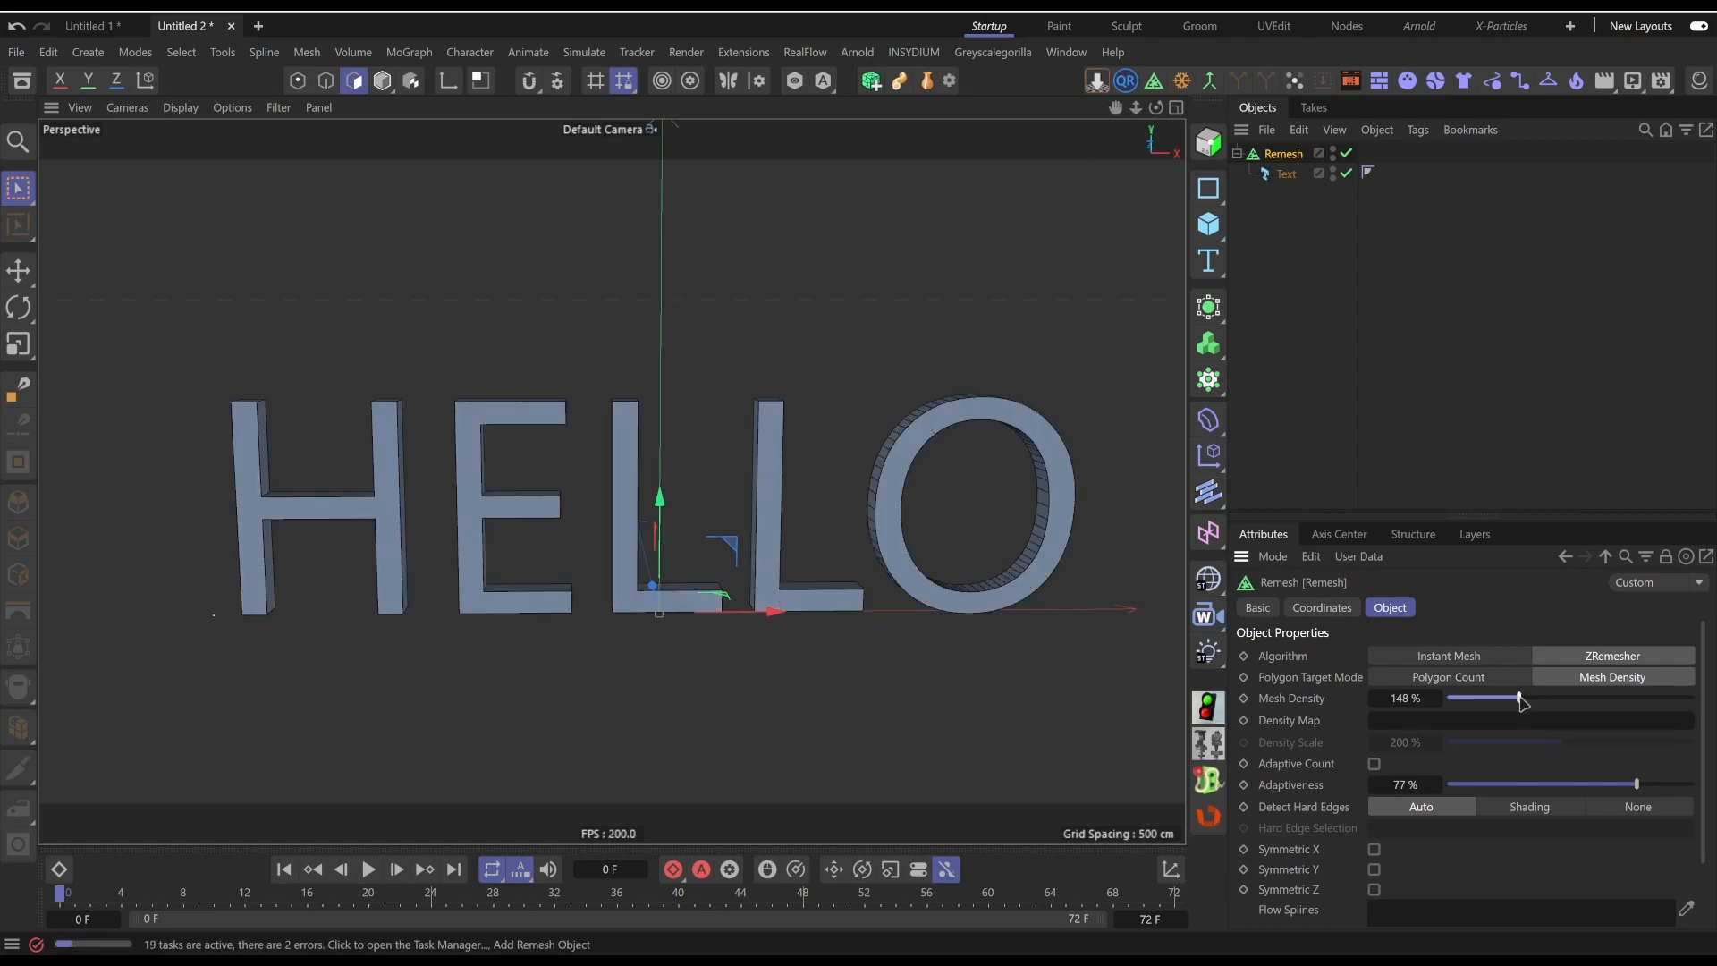
{"action": "left_click", "coordinate": [1406, 698]}
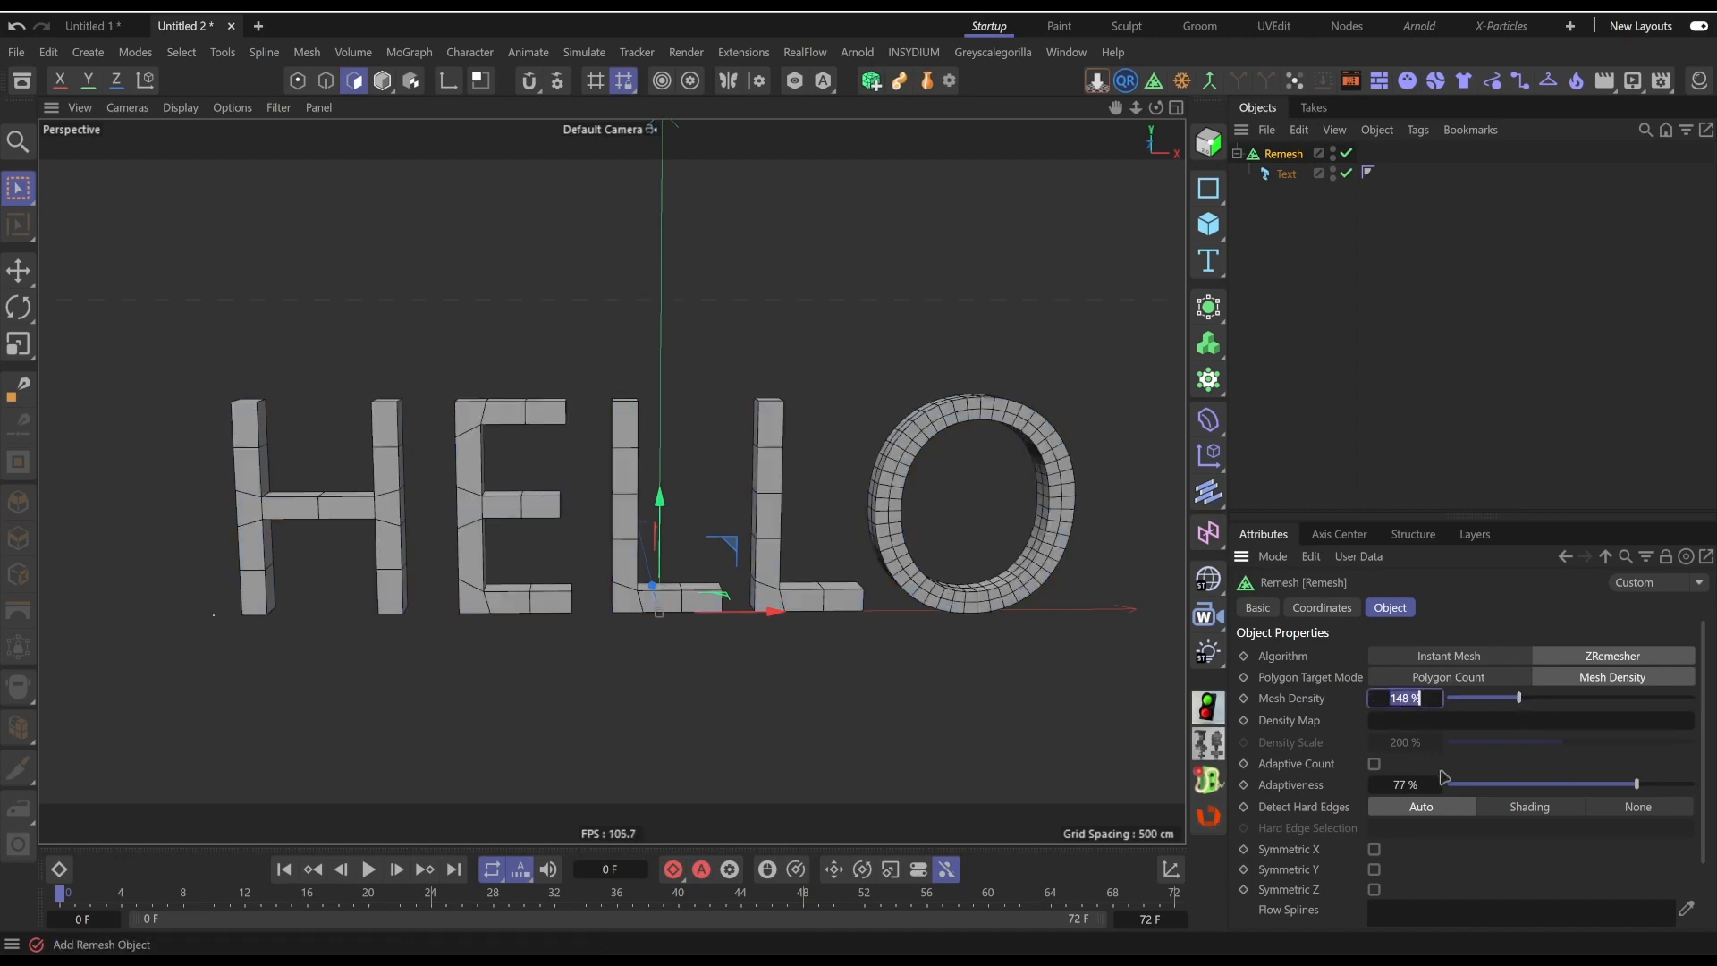
{"action": "type", "text": "200"}
{"action": "key", "text": "Return"}
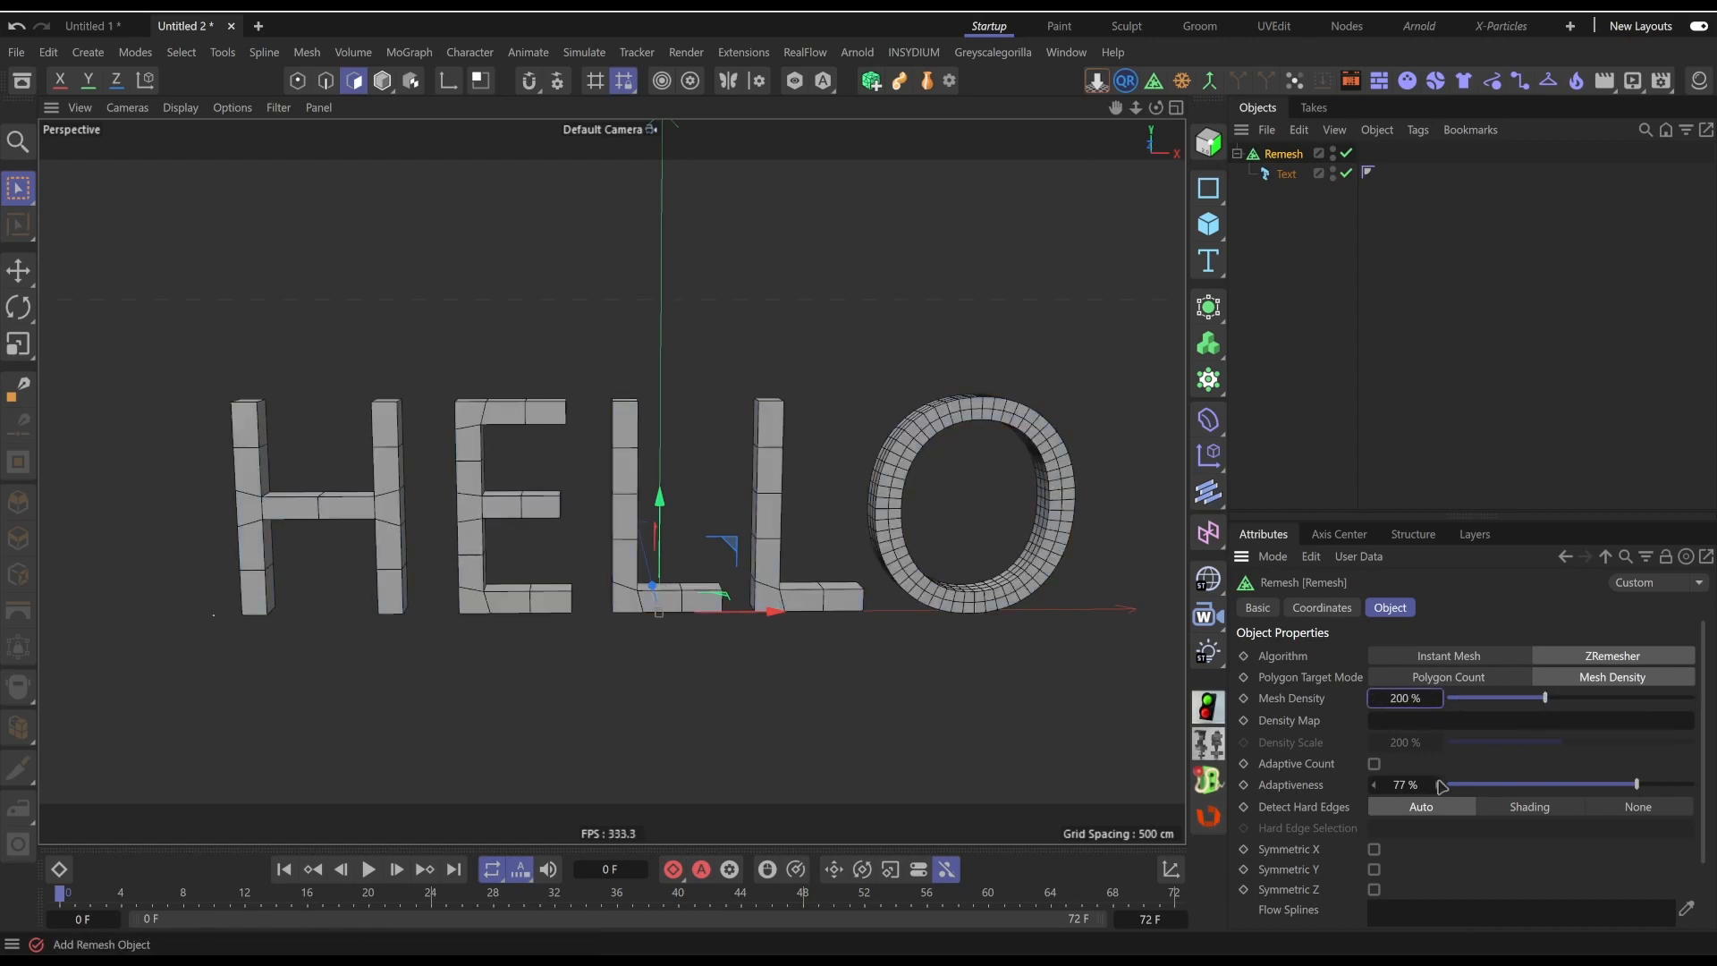
Raise the Remesh mesh density to its maximum of 1000% and inspect the letters
{"action": "left_click", "coordinate": [1406, 698]}
{"action": "type", "text": "6"}
{"action": "type", "text": "000"}
{"action": "key", "text": "Return"}
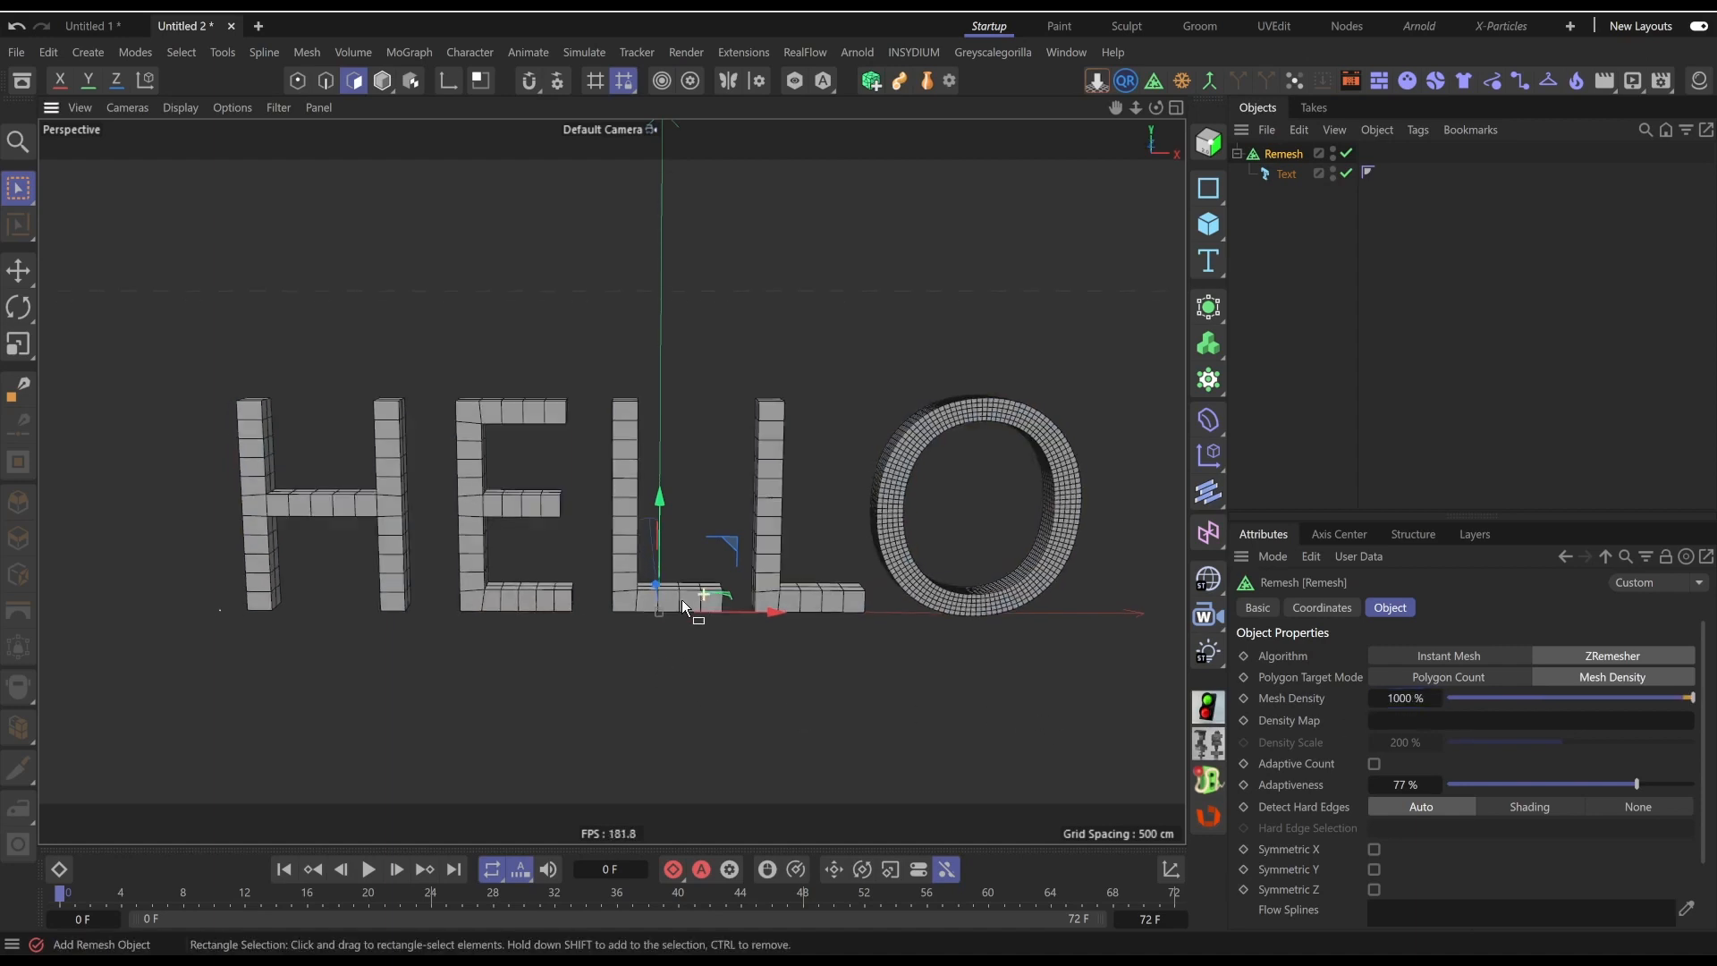
{"action": "mouse_move", "coordinate": [683, 601]}
{"action": "left_mouse_down", "text": "alt"}
{"action": "mouse_move", "coordinate": [590, 586]}
{"action": "mouse_move", "coordinate": [666, 598]}
{"action": "left_mouse_up", "text": "alt"}
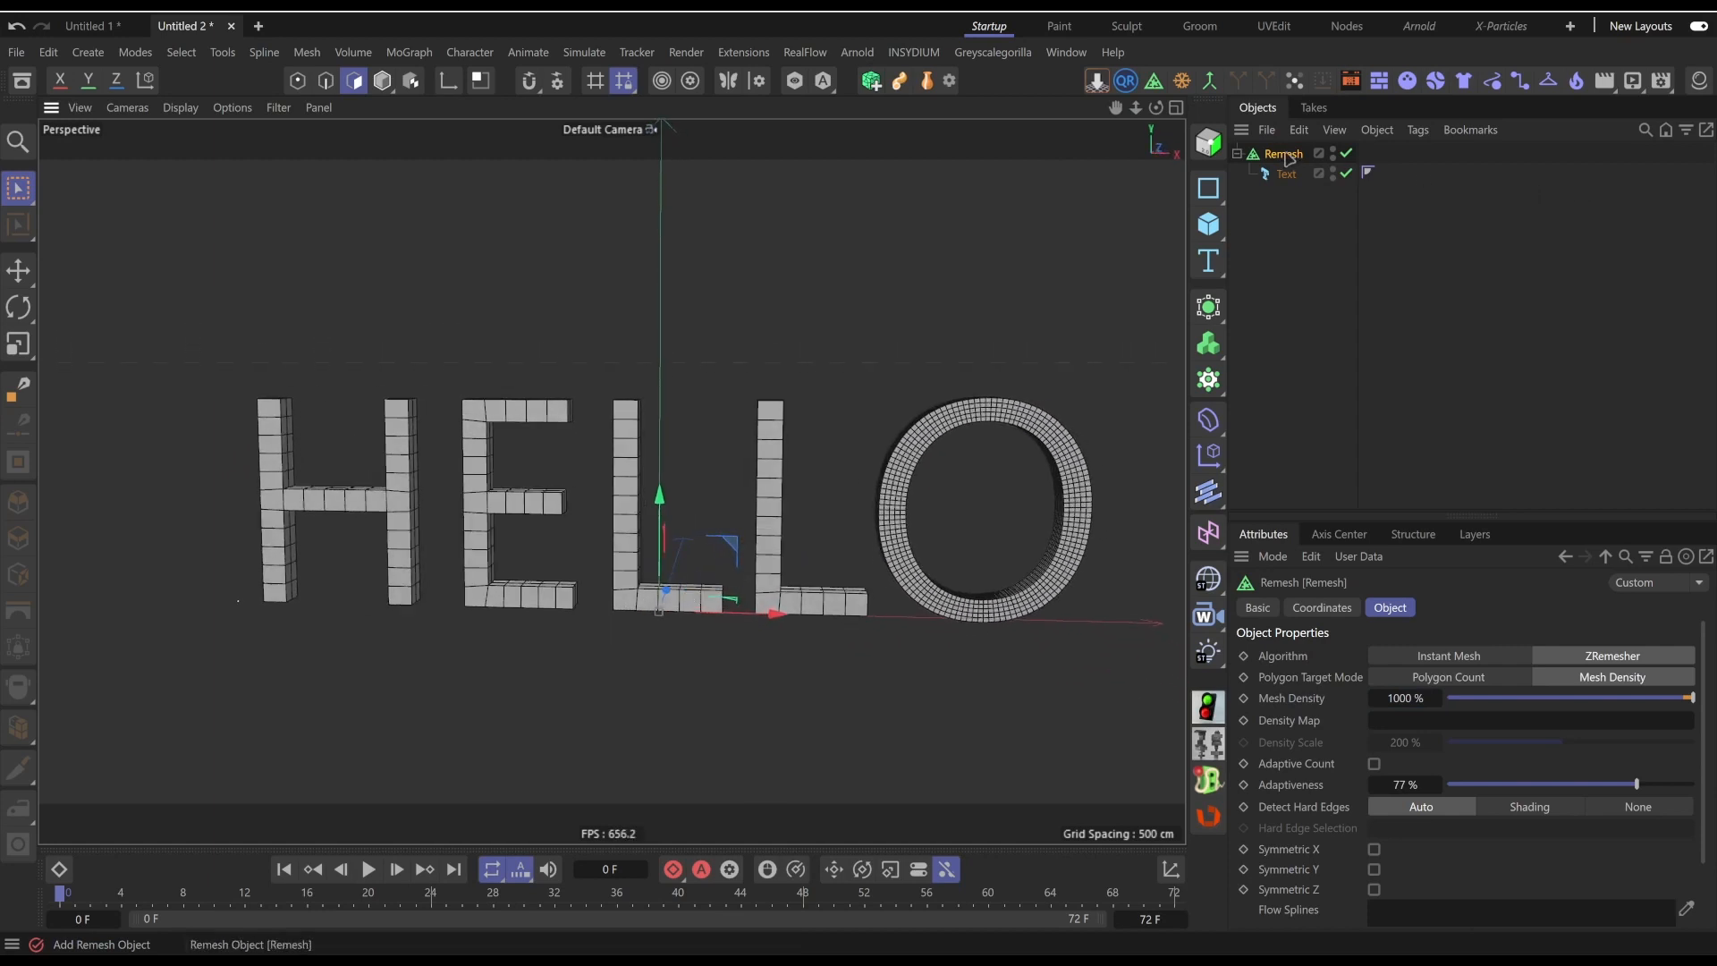
Convert the Remesh generator with Current State to Object and delete the original generator with its Text child
{"action": "right_click", "coordinate": [1285, 155]}
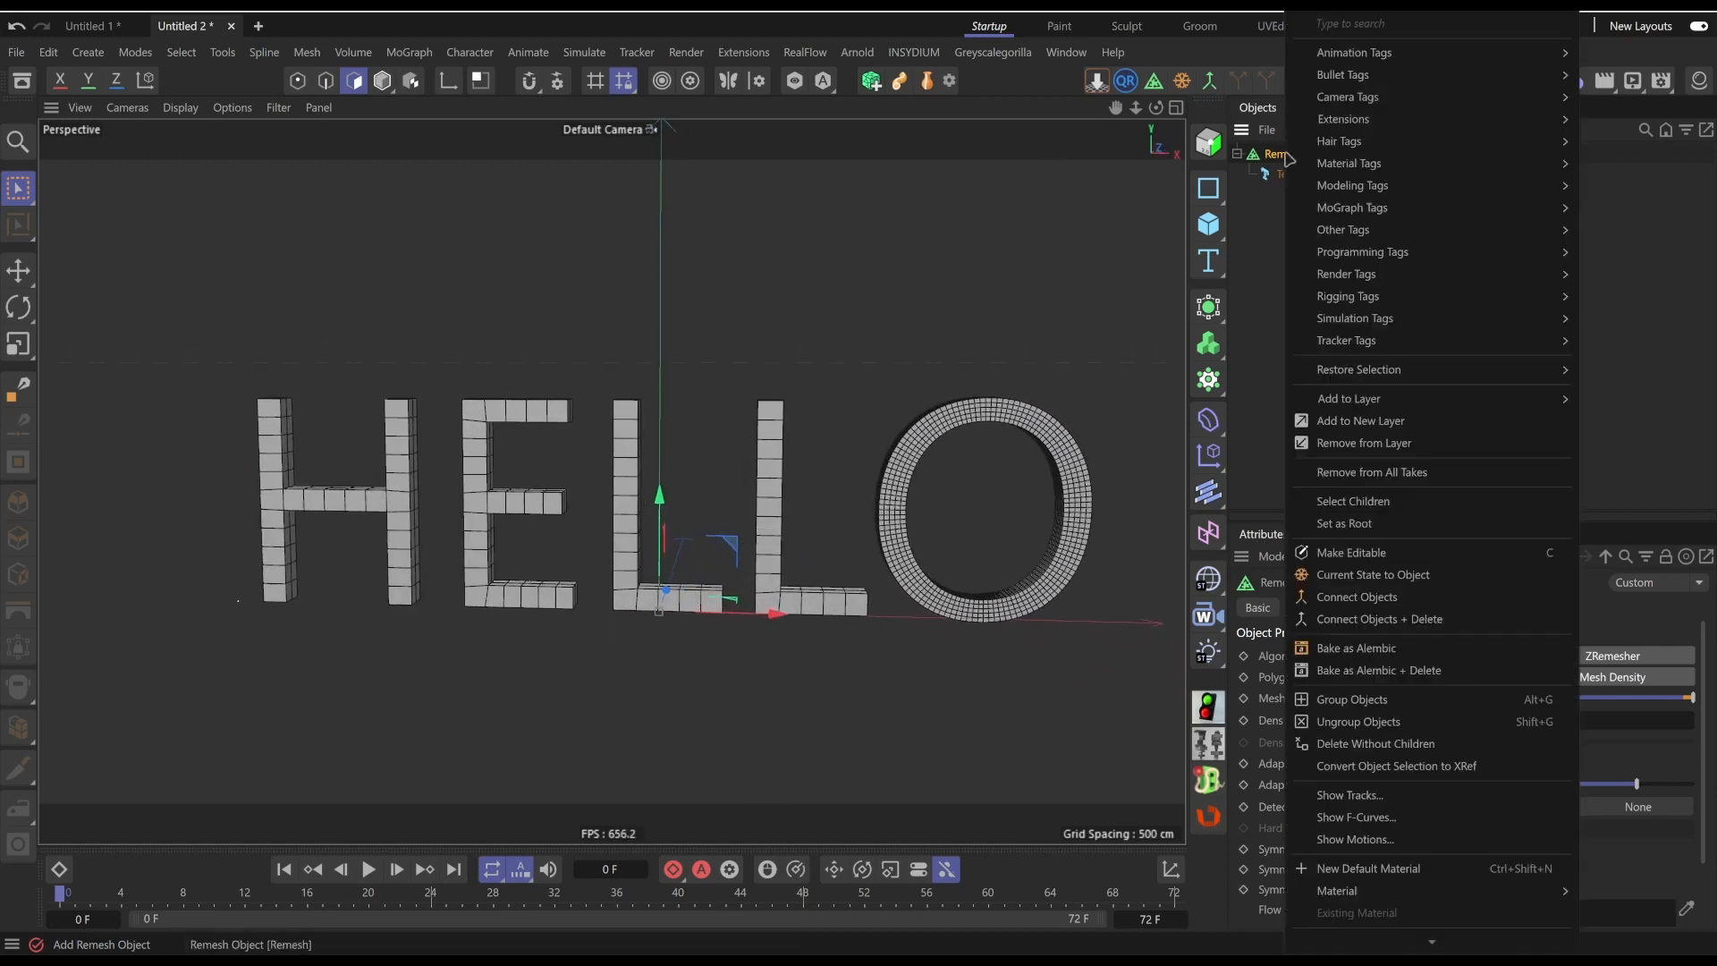
{"action": "left_click", "coordinate": [1410, 581]}
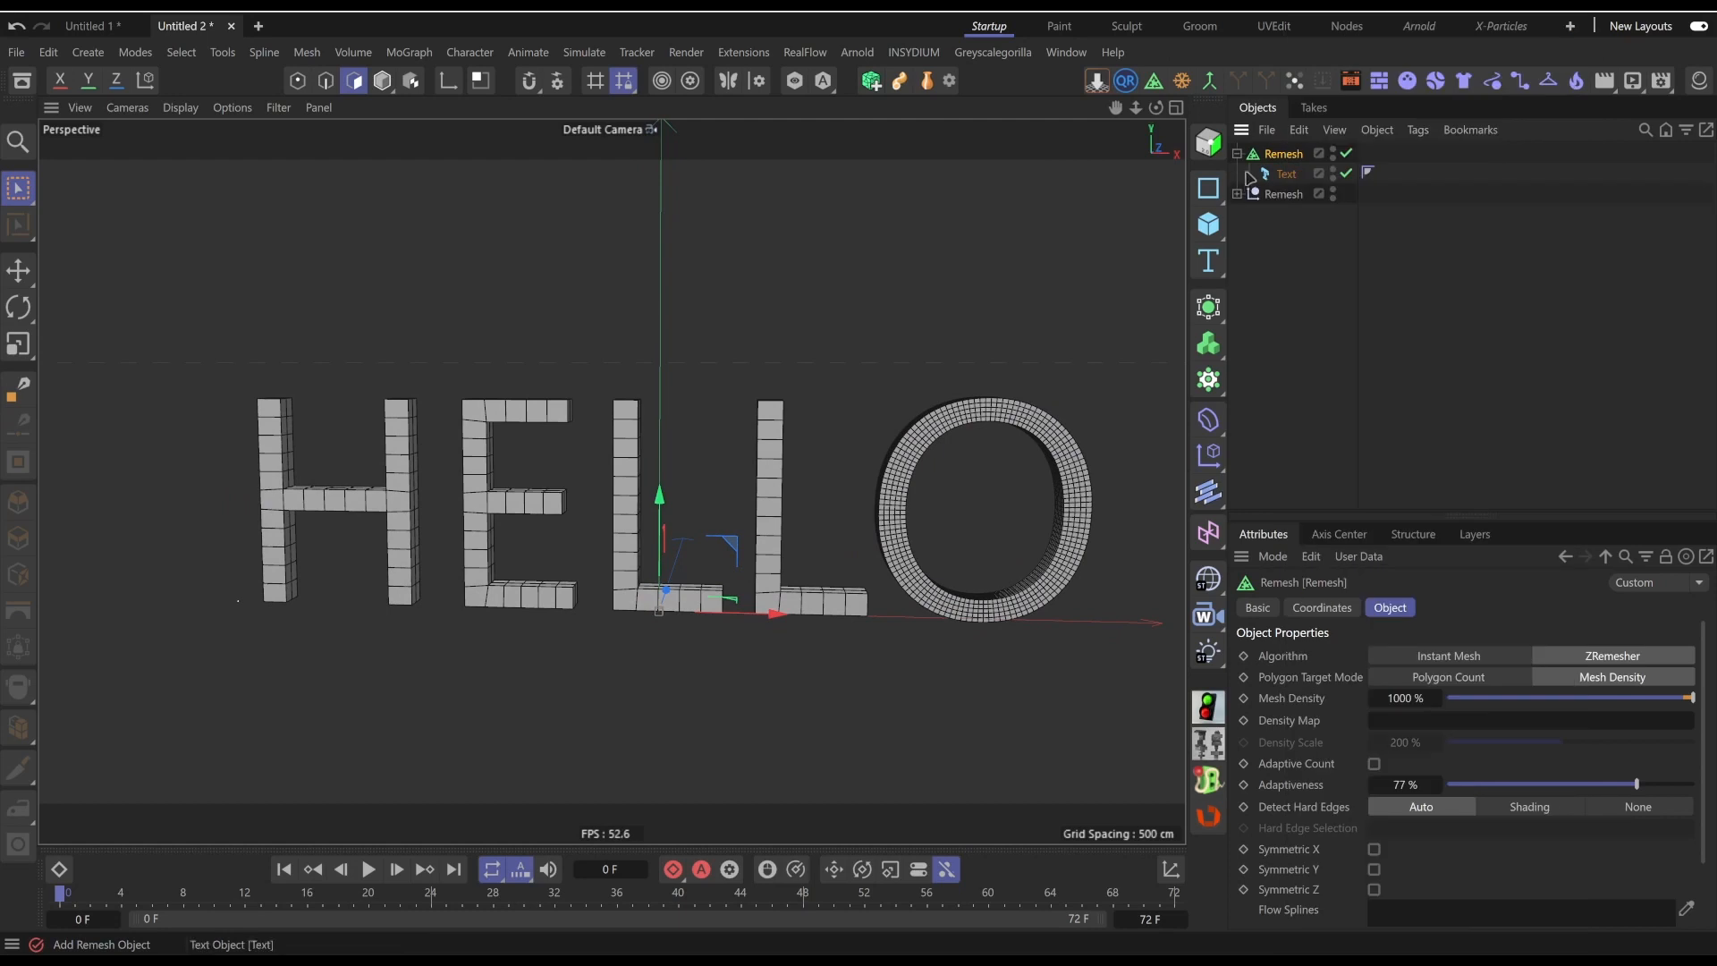
{"action": "left_click", "coordinate": [1236, 193]}
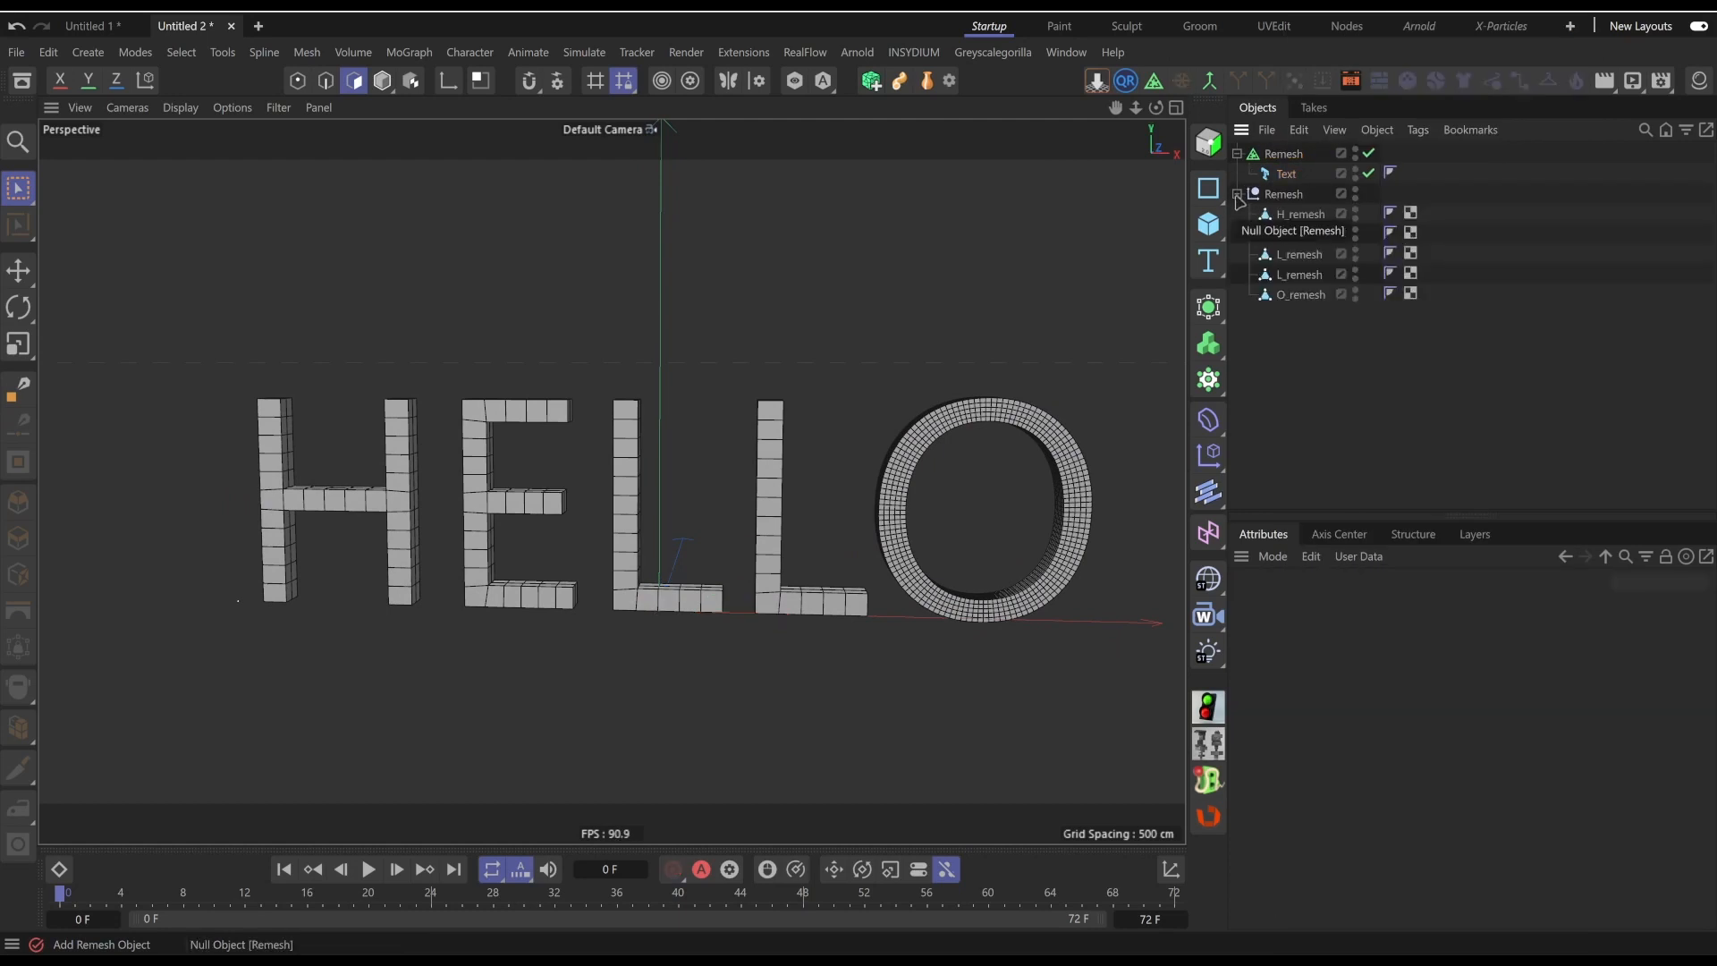
{"action": "left_click", "coordinate": [1236, 193]}
{"action": "key", "text": "Delete"}
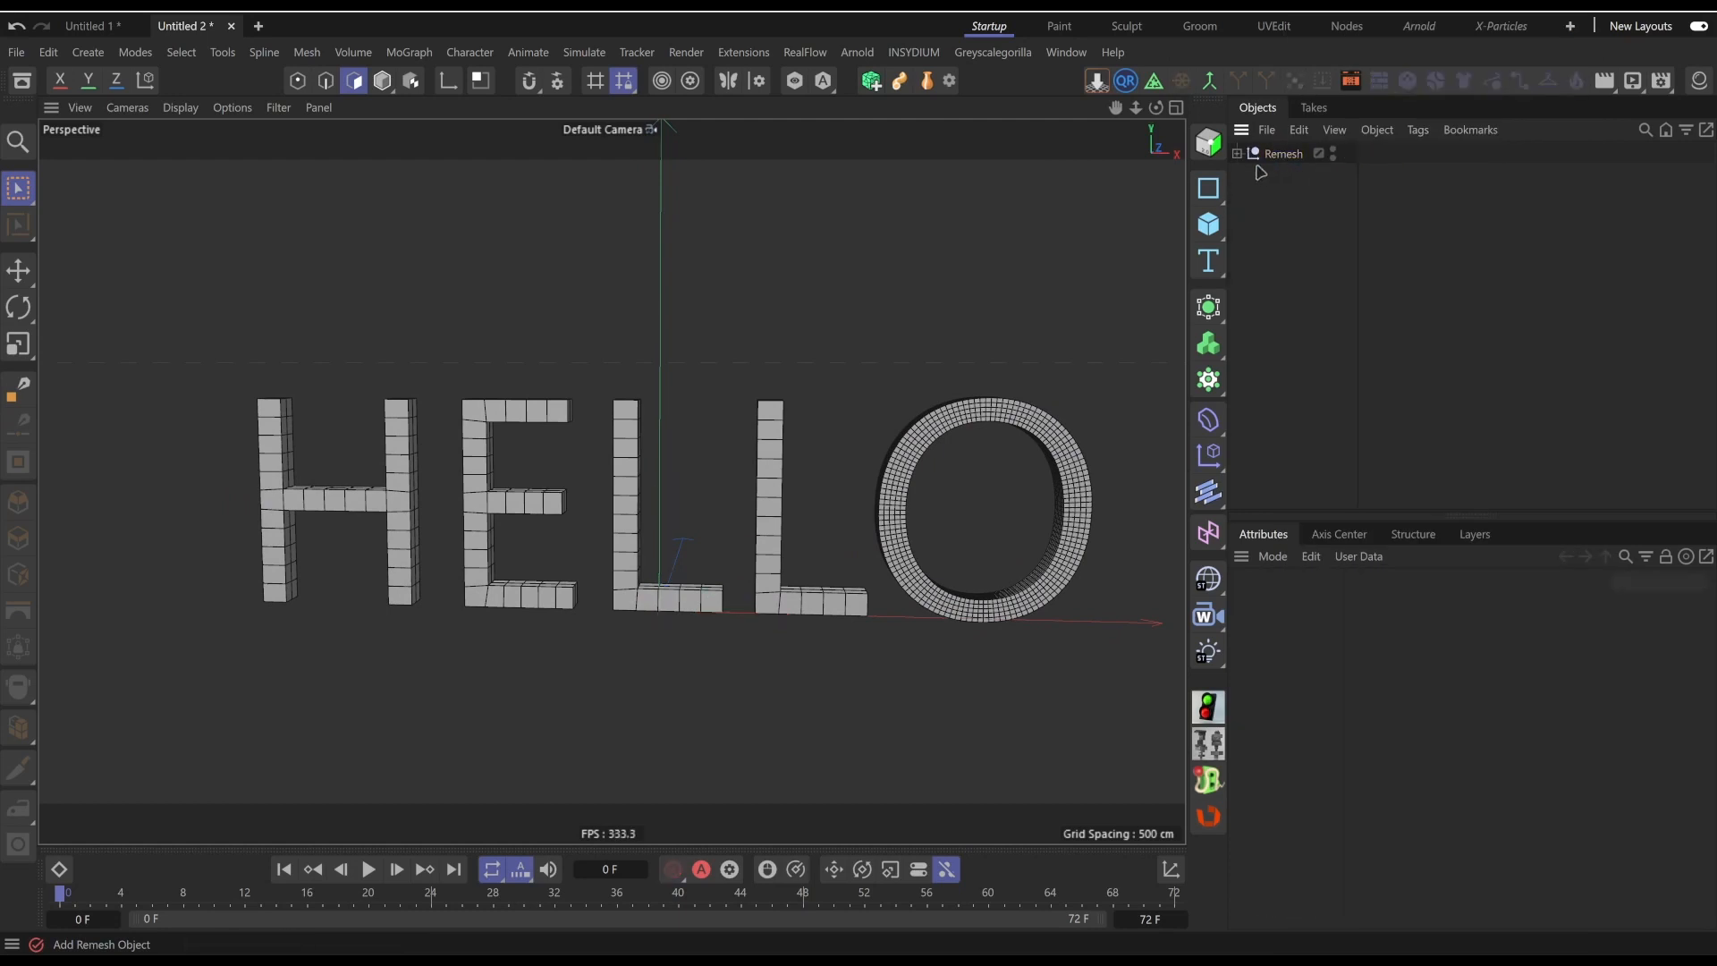
Check the H_remesh polygon object and add a new Remesh generator as parent of the converted Remesh null
{"action": "left_click", "coordinate": [1237, 154]}
{"action": "left_click", "coordinate": [1300, 174]}
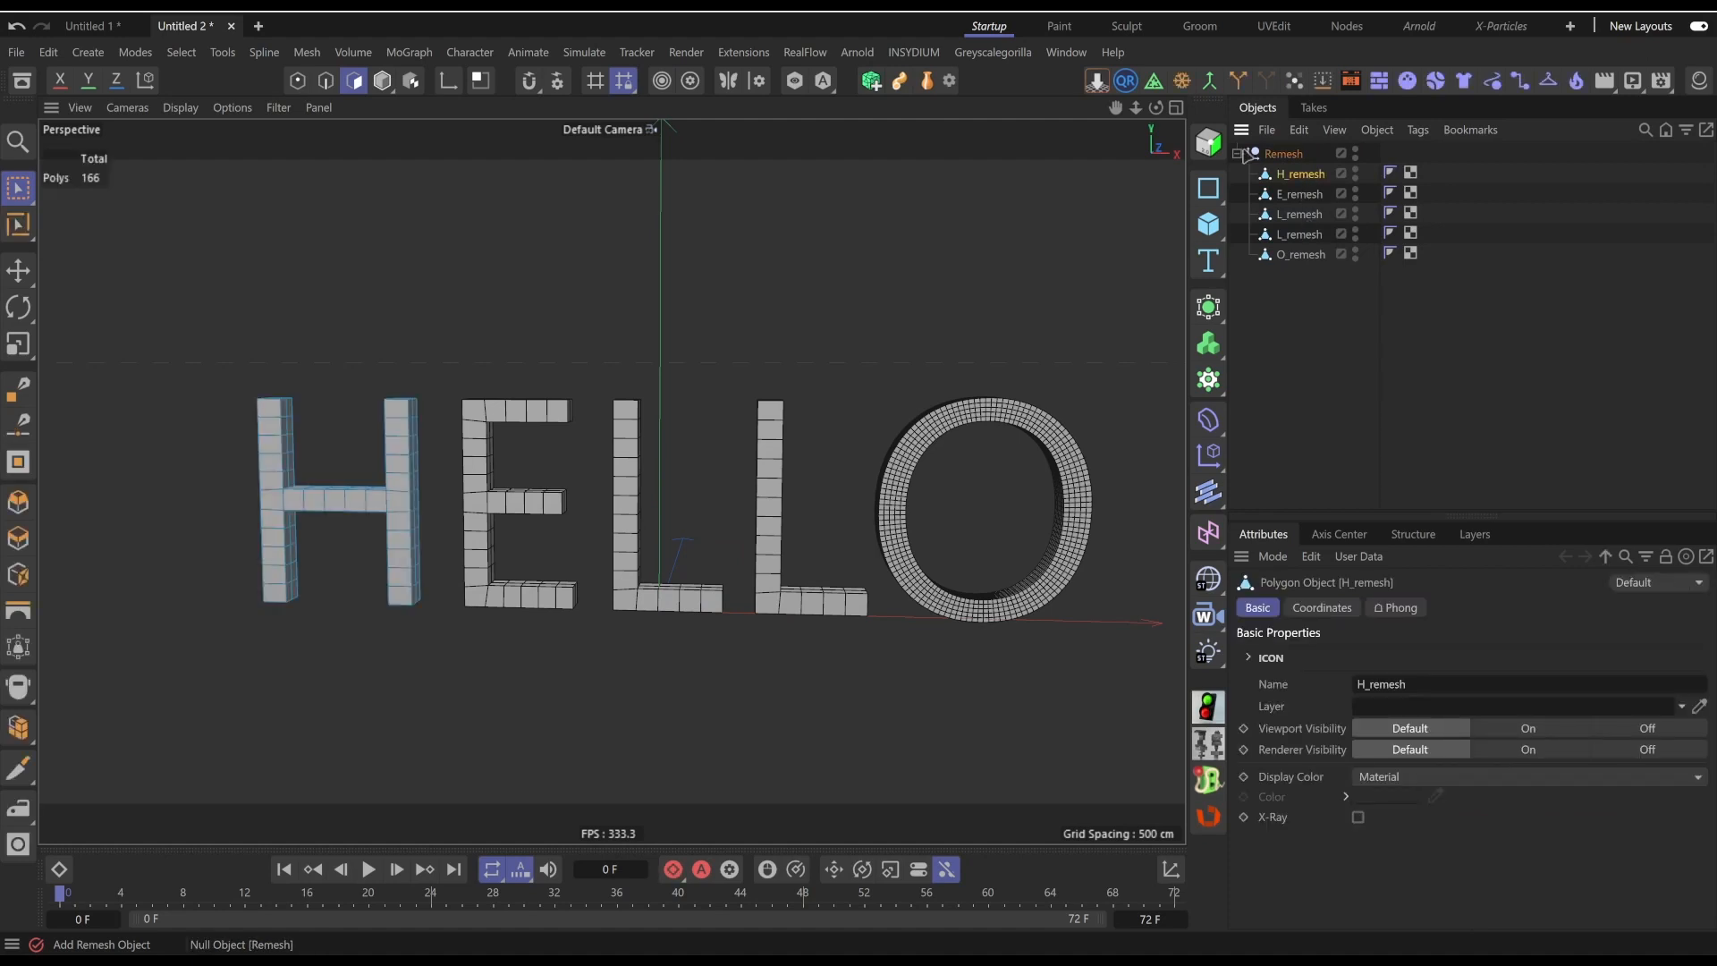
{"action": "left_click", "coordinate": [1237, 154]}
{"action": "left_click", "coordinate": [1283, 154]}
{"action": "left_click", "coordinate": [1153, 82], "text": "alt"}
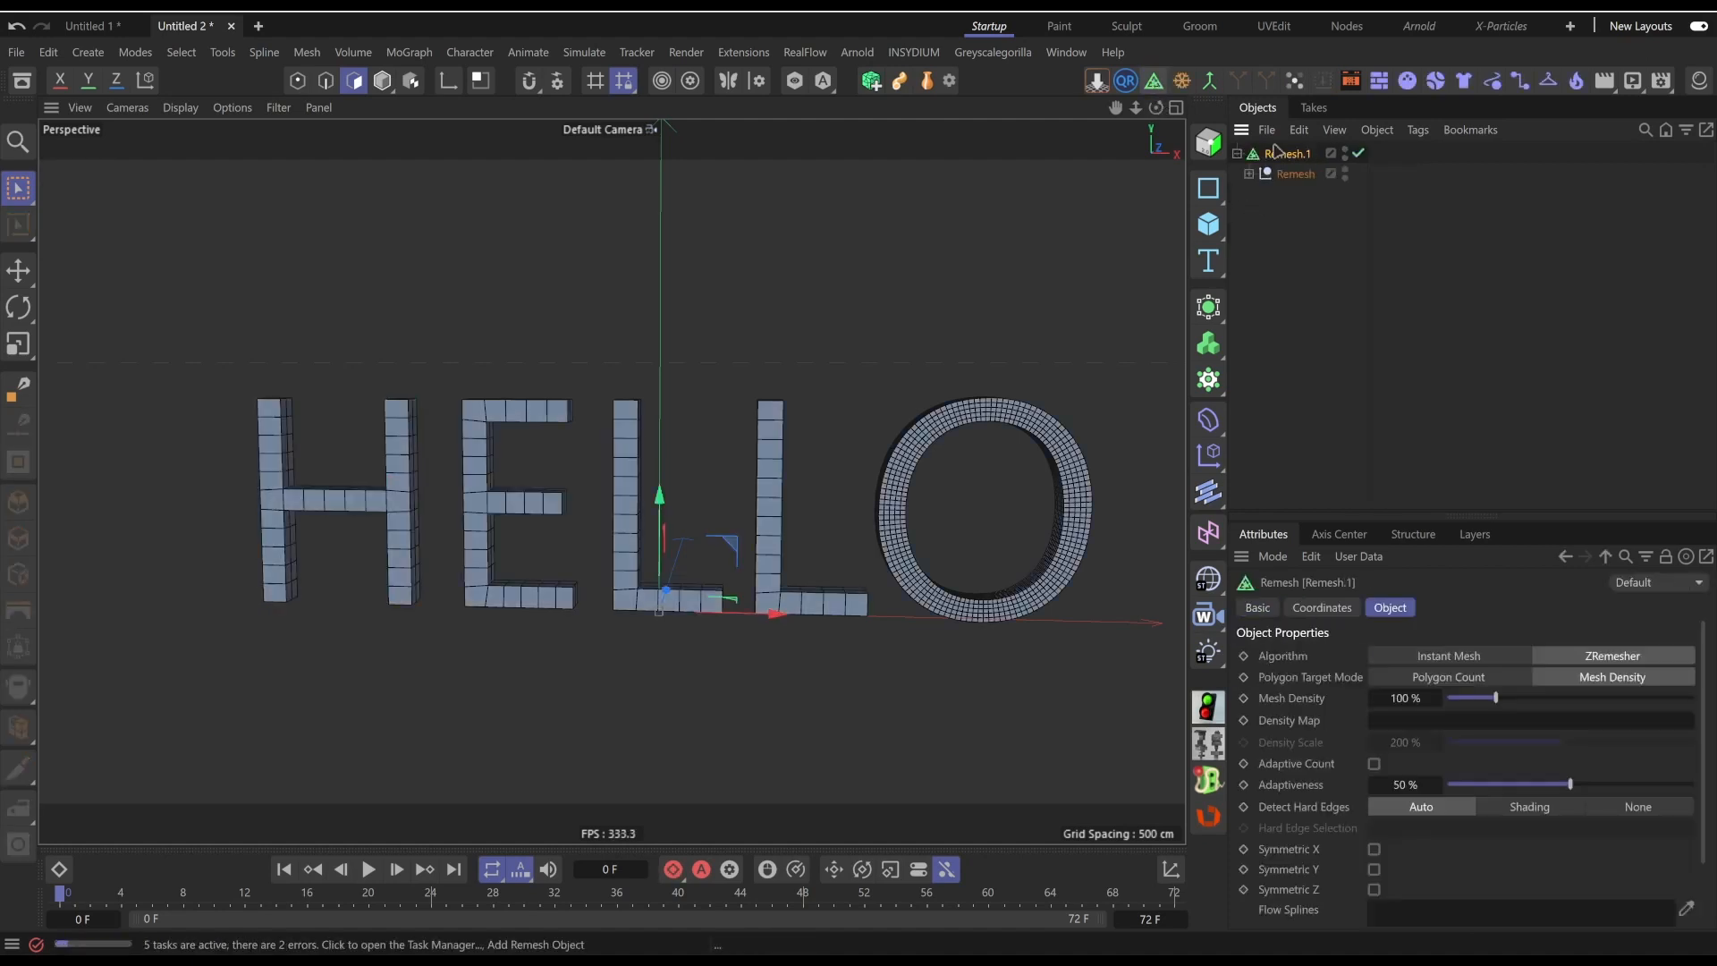
Set the new Remesh generator's mesh density to 1000% and check the resulting letter topology
{"action": "left_click", "coordinate": [1420, 698]}
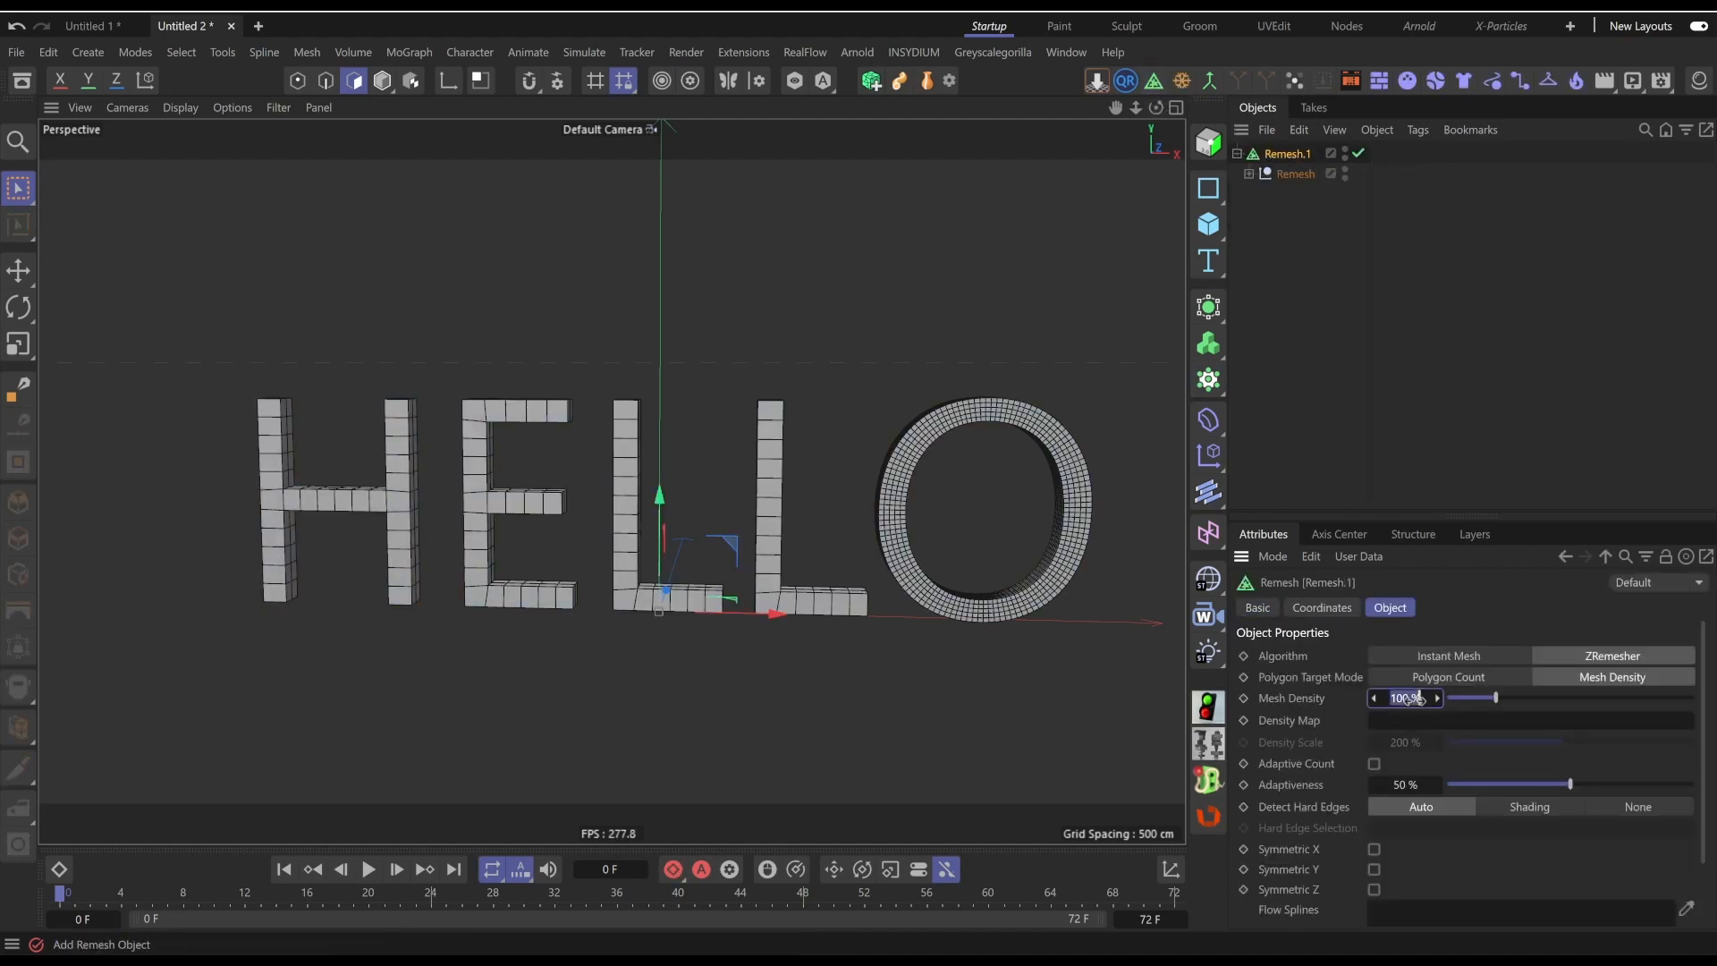
{"action": "type", "text": "100"}
{"action": "key", "text": "Return"}
{"action": "left_click", "coordinate": [1413, 700]}
{"action": "type", "text": "1000"}
{"action": "key", "text": "Return"}
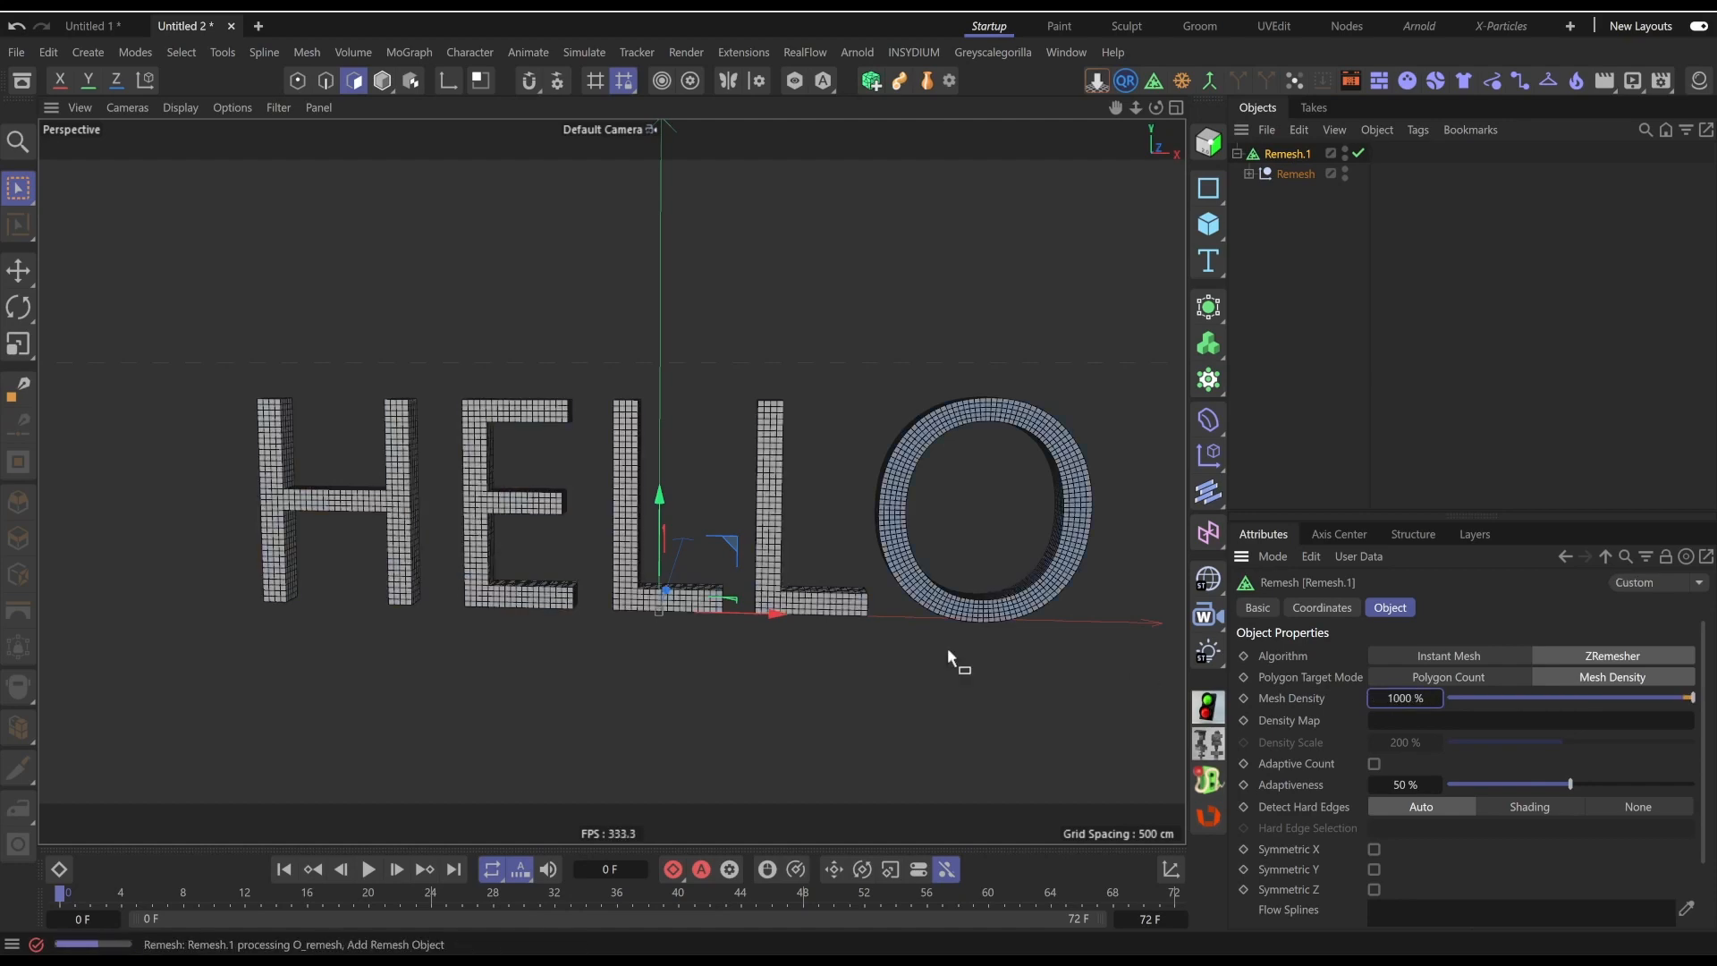
{"action": "left_click_drag", "start_coordinate": [947, 647], "coordinate": [808, 488], "text": "alt"}
{"action": "middle_click_drag", "start_coordinate": [849, 493], "coordinate": [813, 456], "text": "alt"}
Merge the Remesh generator and its letter meshes with Connect Objects + Delete, and add a new Remesh generator as parent of the merged object
{"action": "right_click", "coordinate": [1283, 157]}
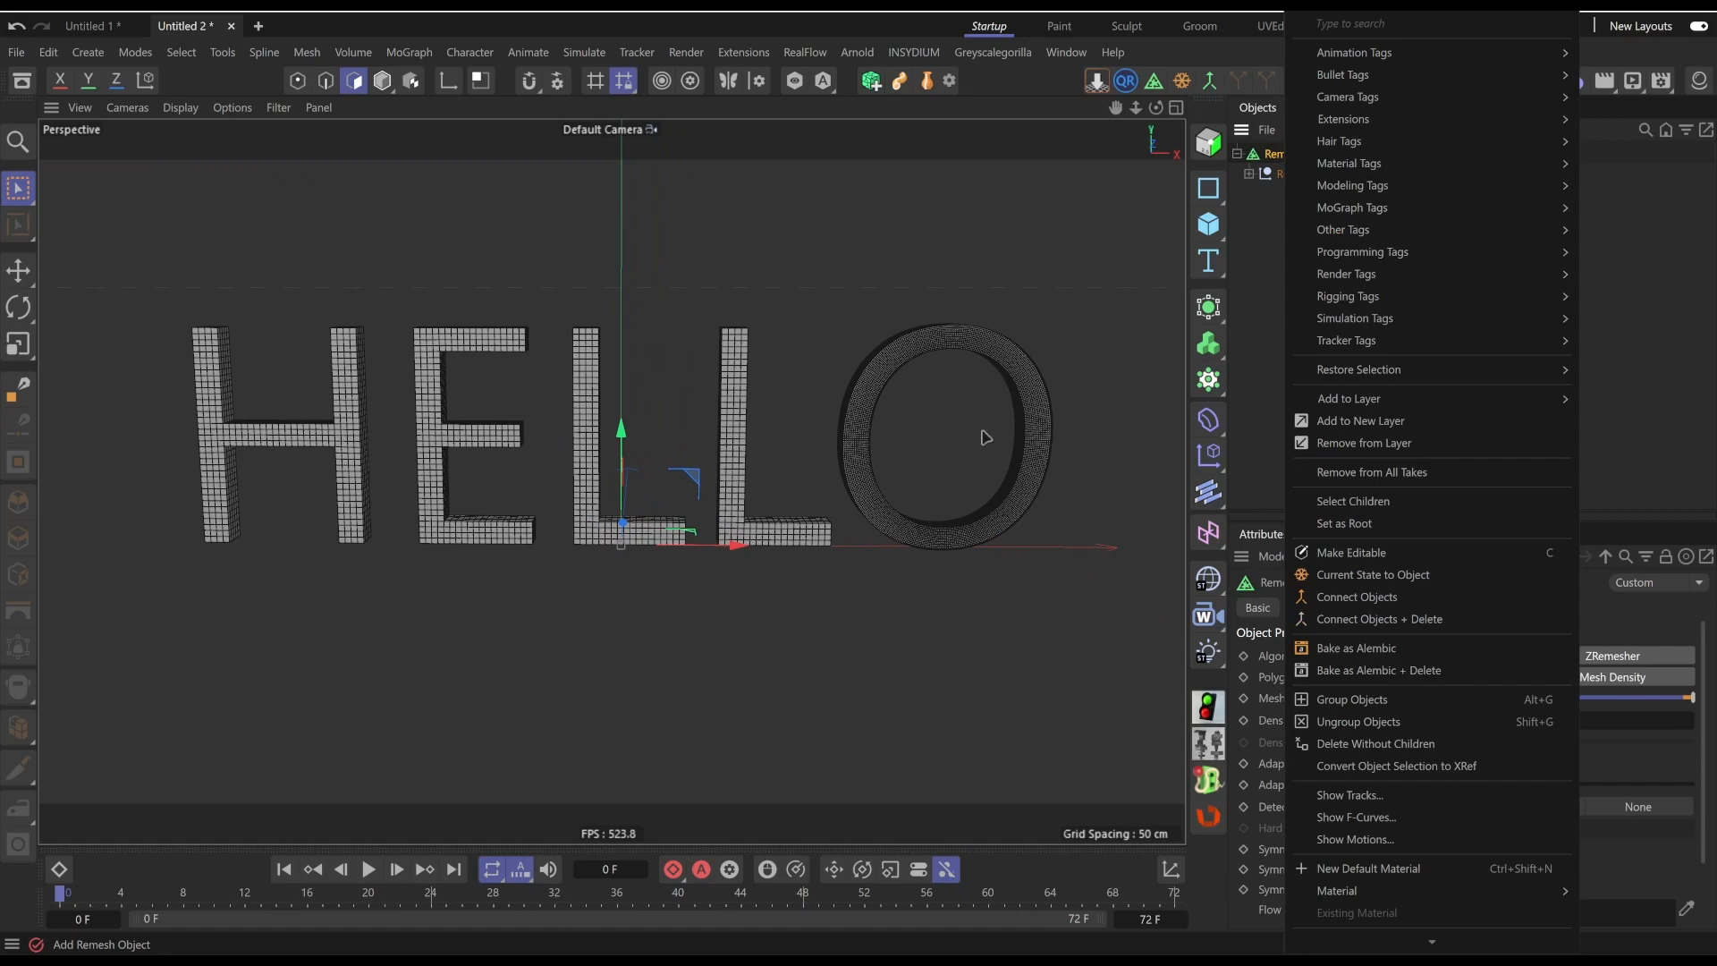
{"action": "left_click", "coordinate": [1250, 175]}
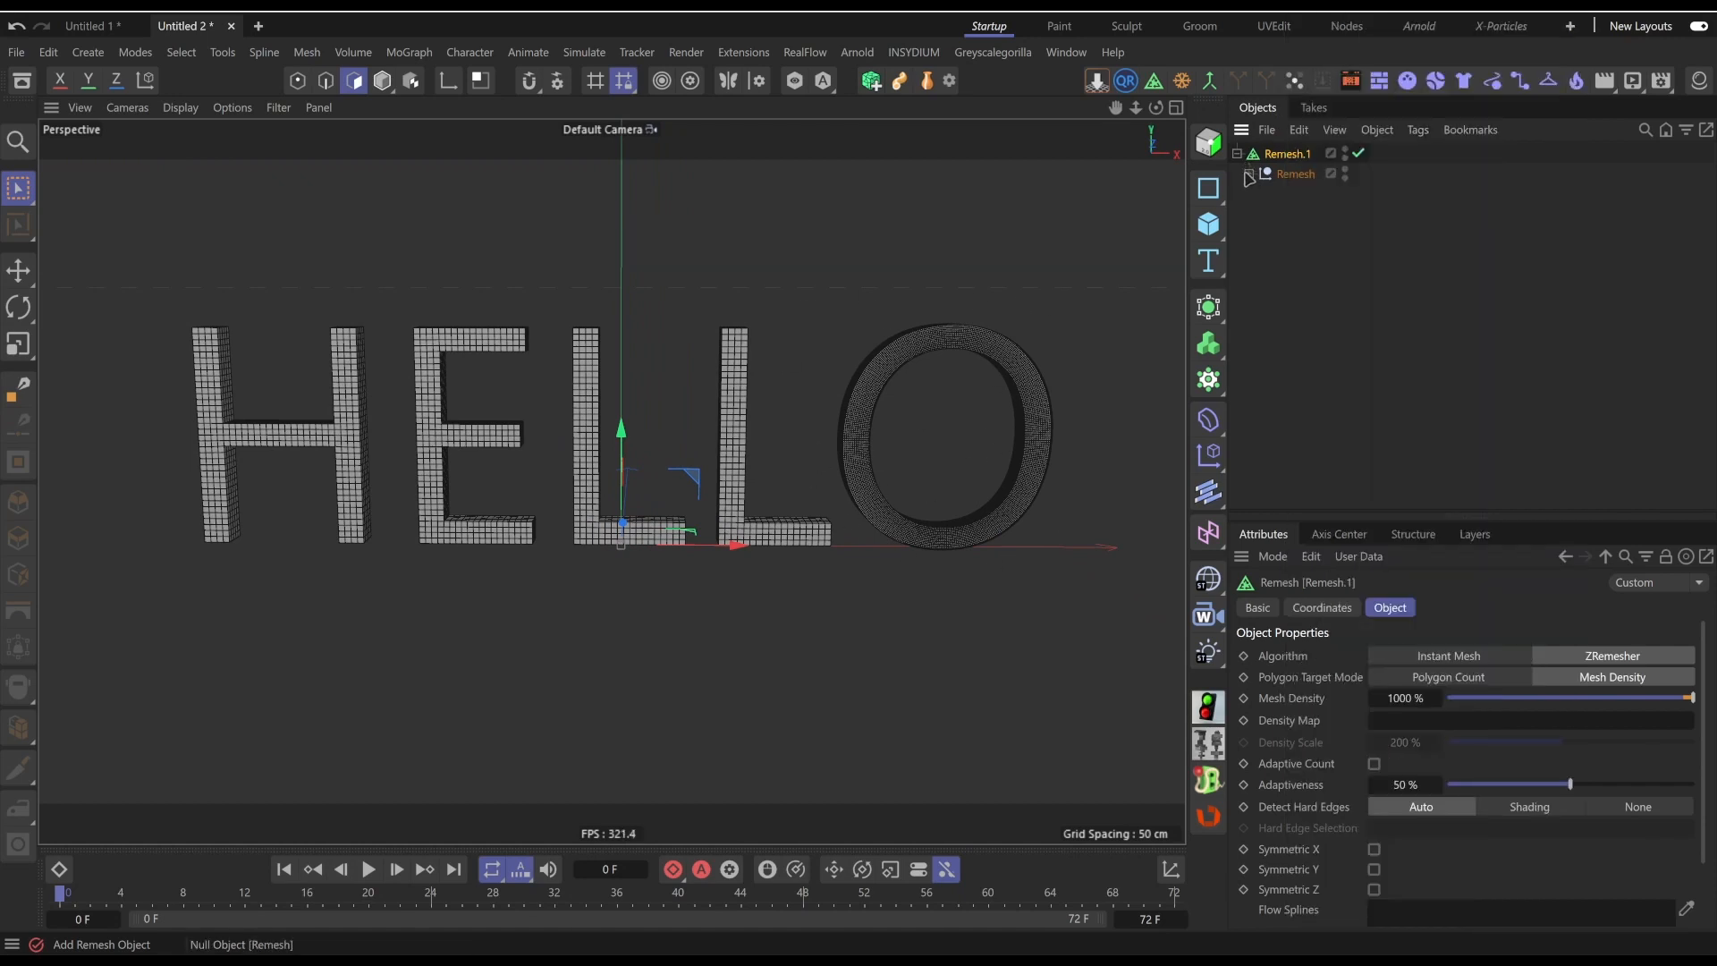
{"action": "left_click", "coordinate": [1249, 174]}
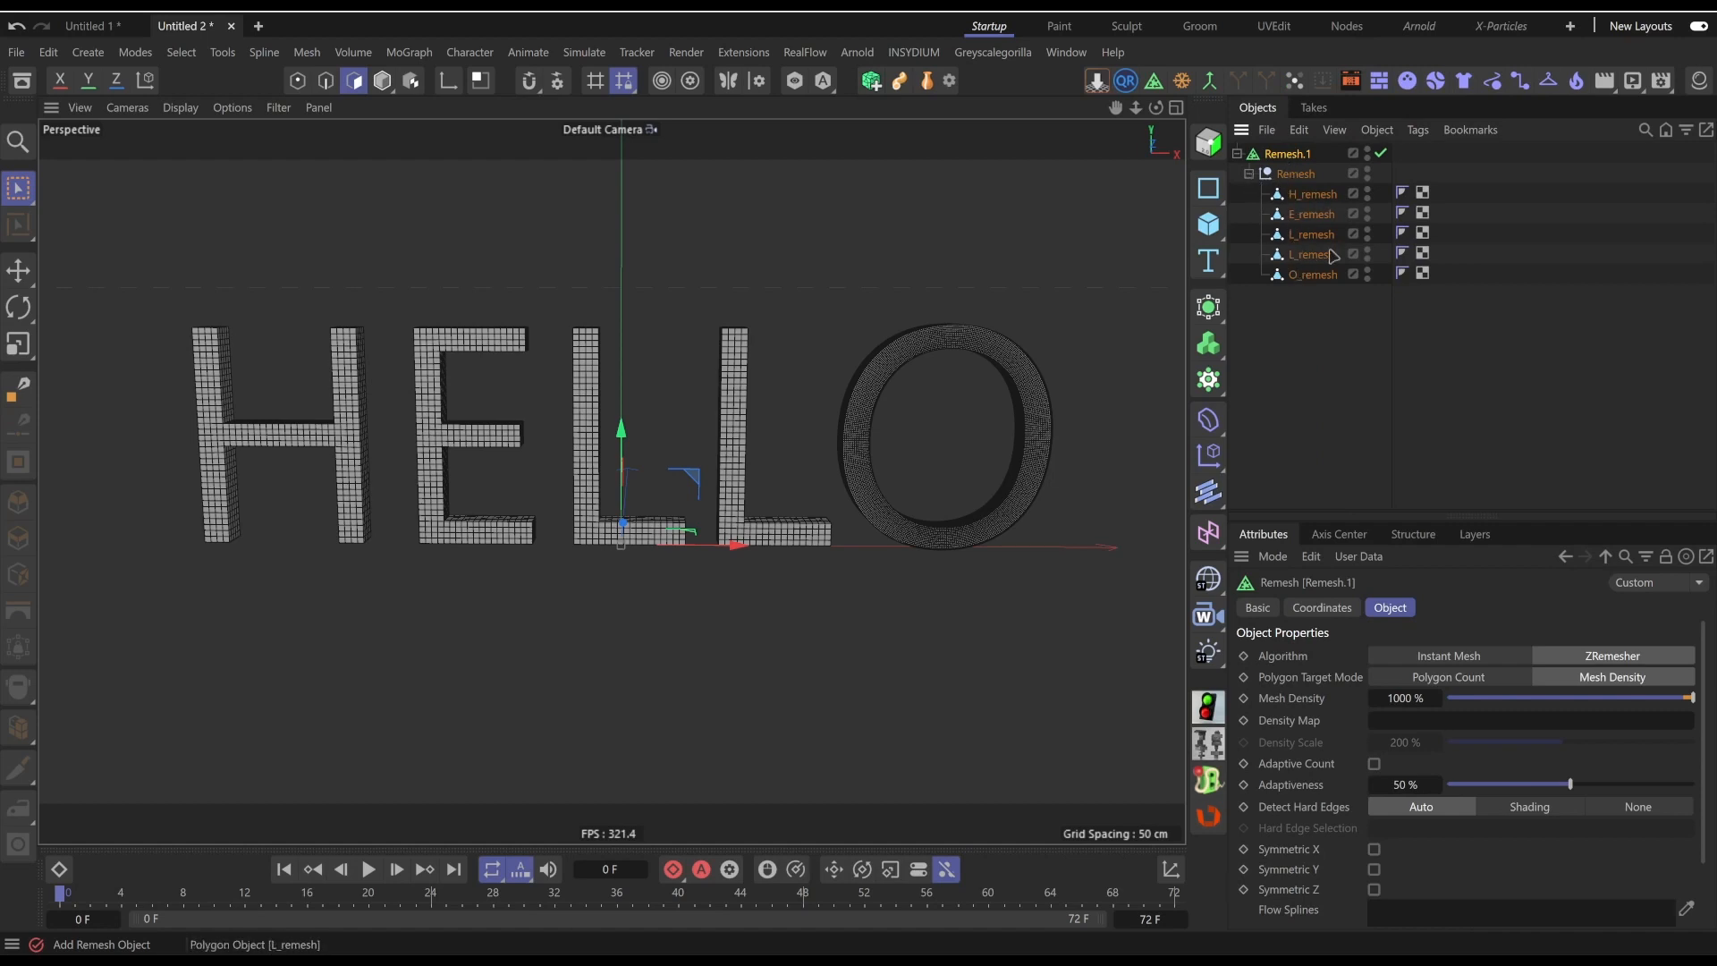
{"action": "left_click", "coordinate": [1249, 174]}
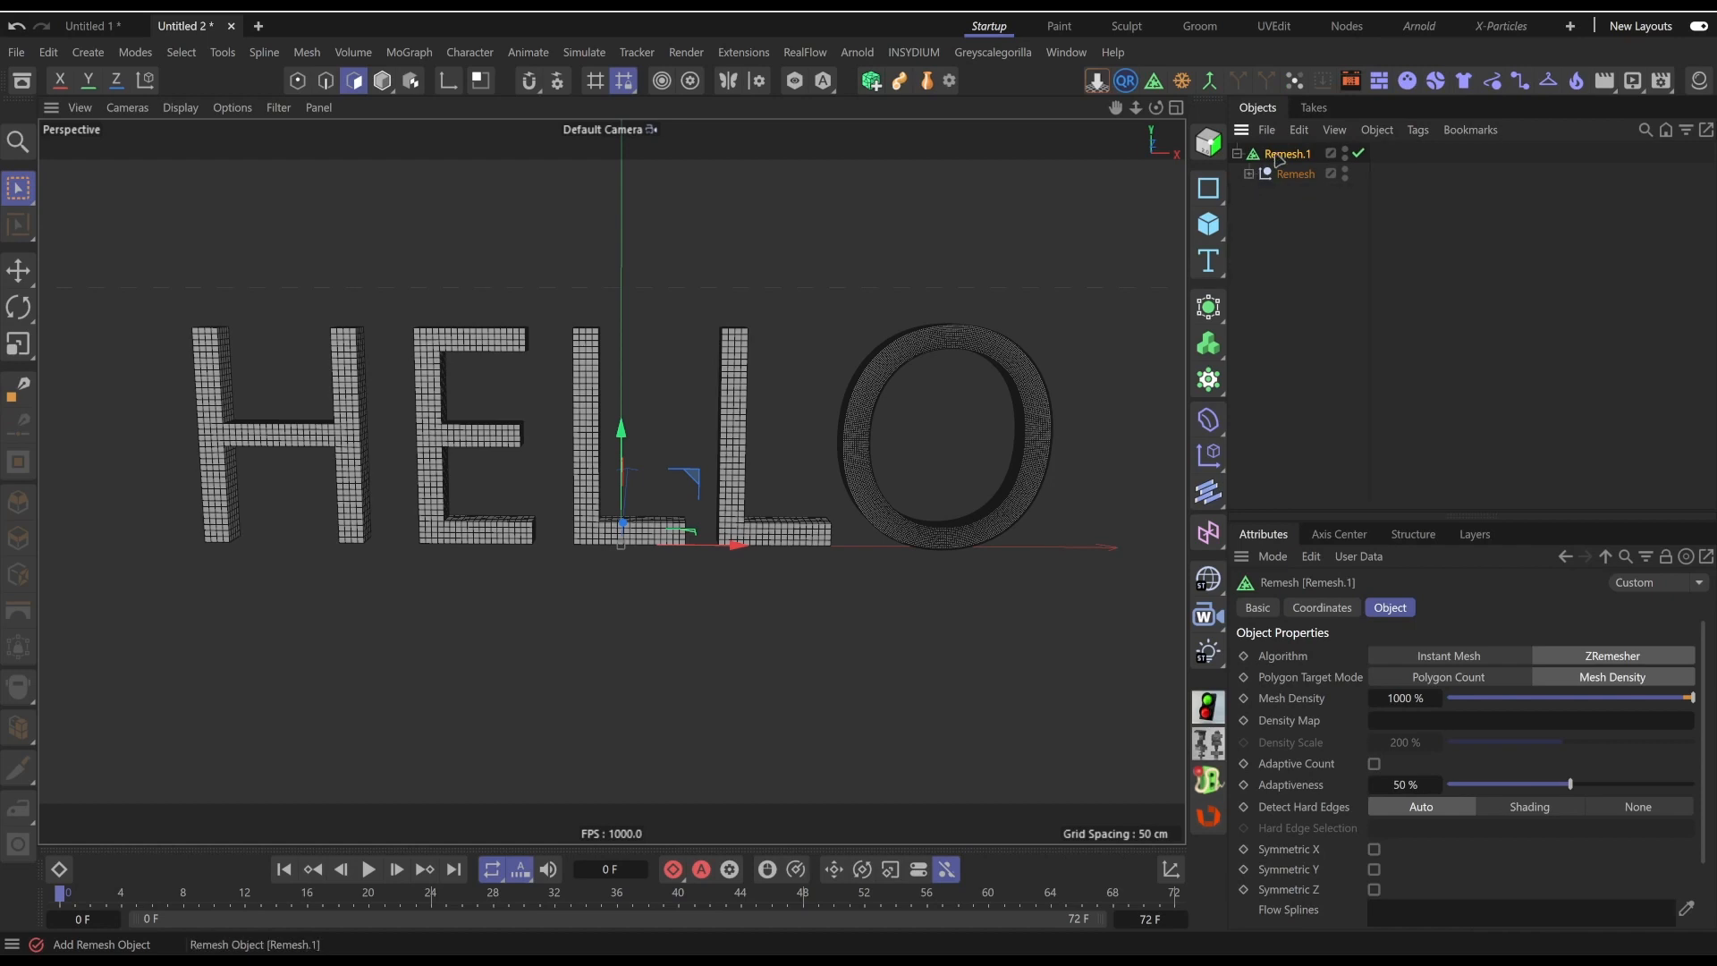
{"action": "scroll", "coordinate": [1306, 768], "scroll_direction": "down", "scroll_amount": 3}
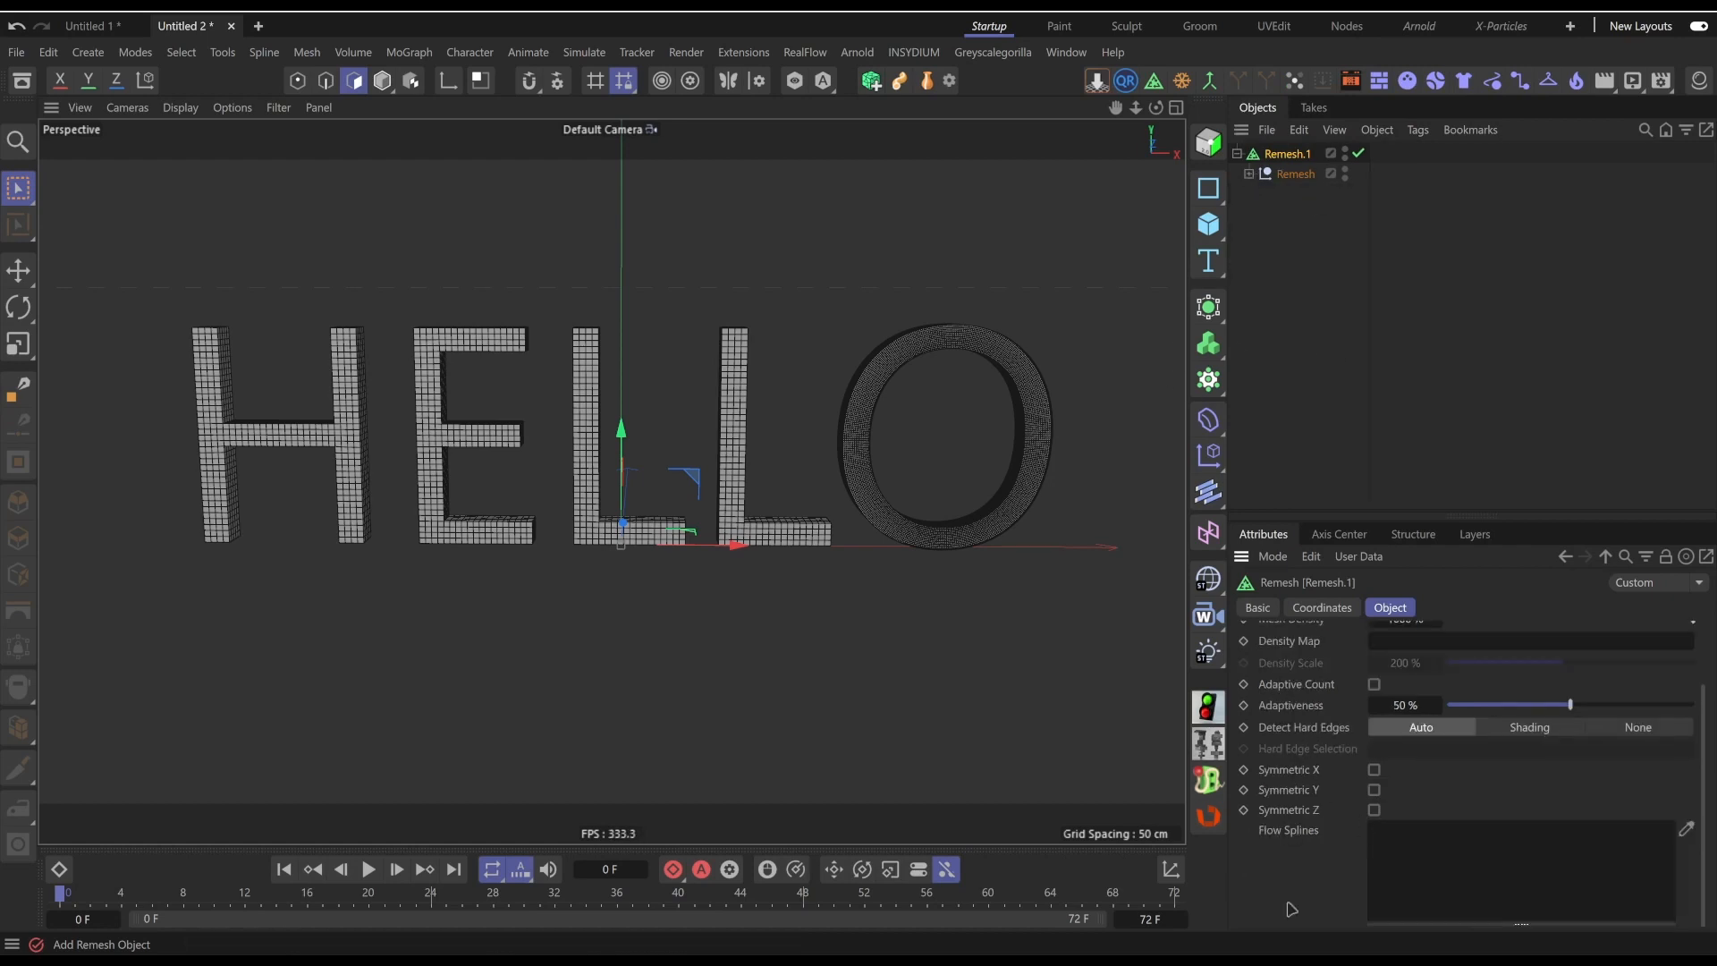
{"action": "scroll", "coordinate": [1419, 780], "scroll_direction": "up", "scroll_amount": 3}
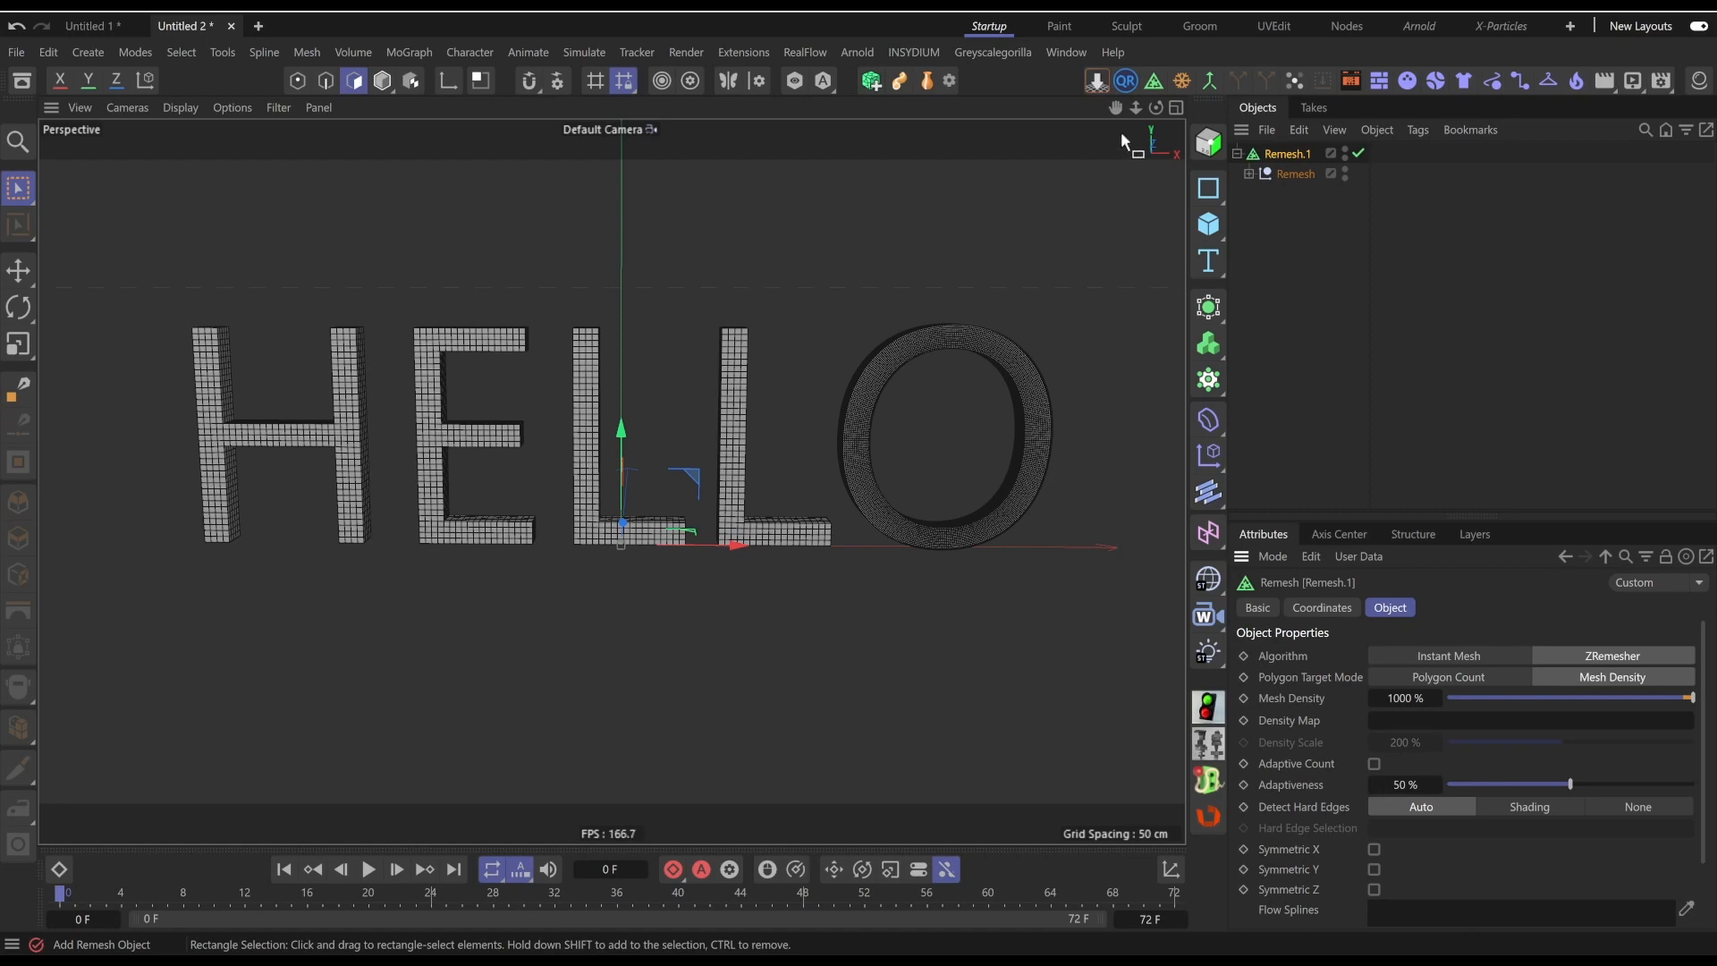
{"action": "right_click", "coordinate": [1264, 158]}
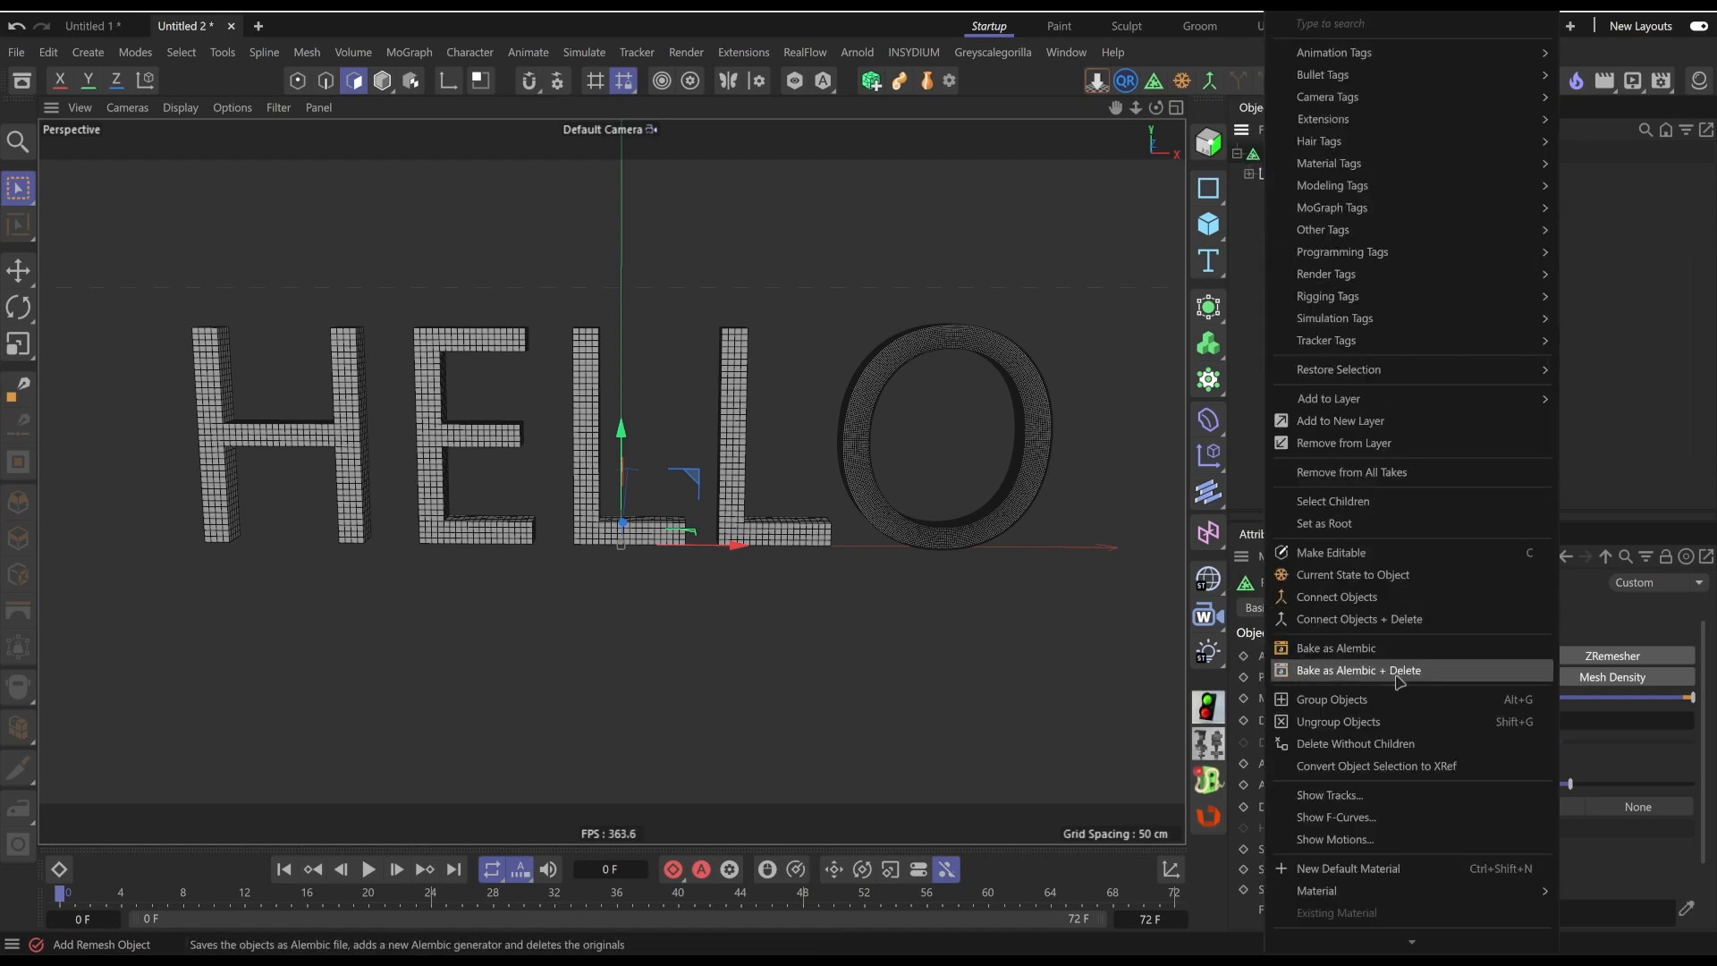
{"action": "left_click", "coordinate": [1392, 624]}
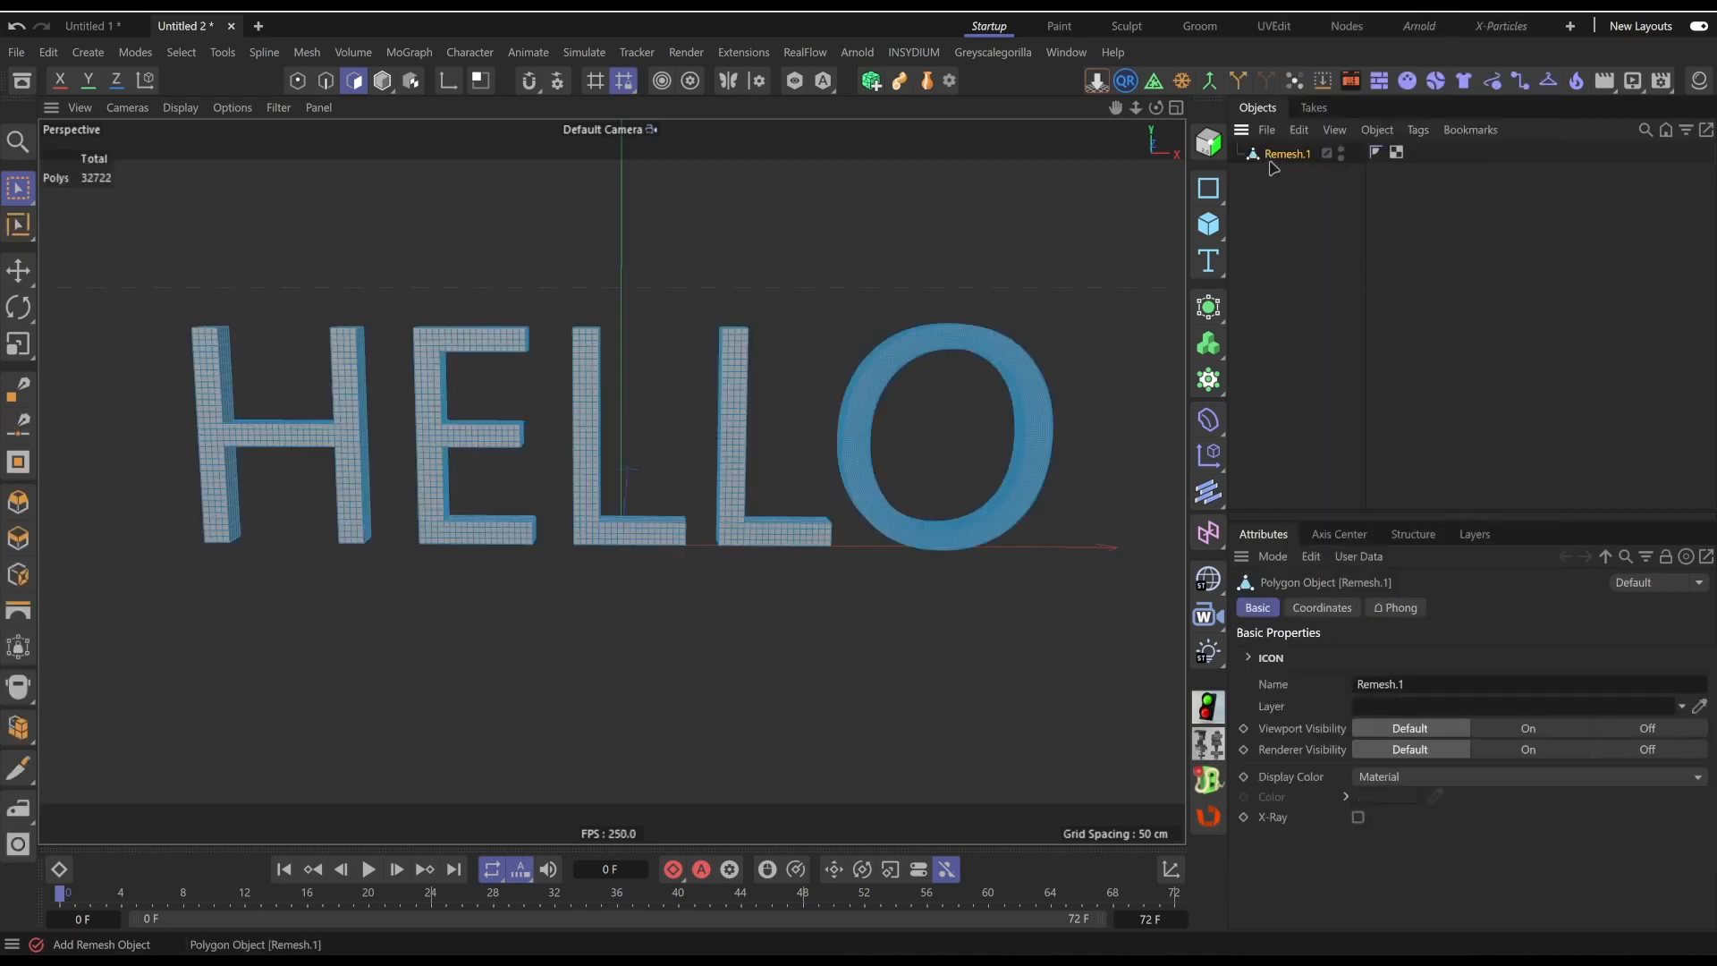
{"action": "left_click", "coordinate": [1153, 80], "text": "alt"}
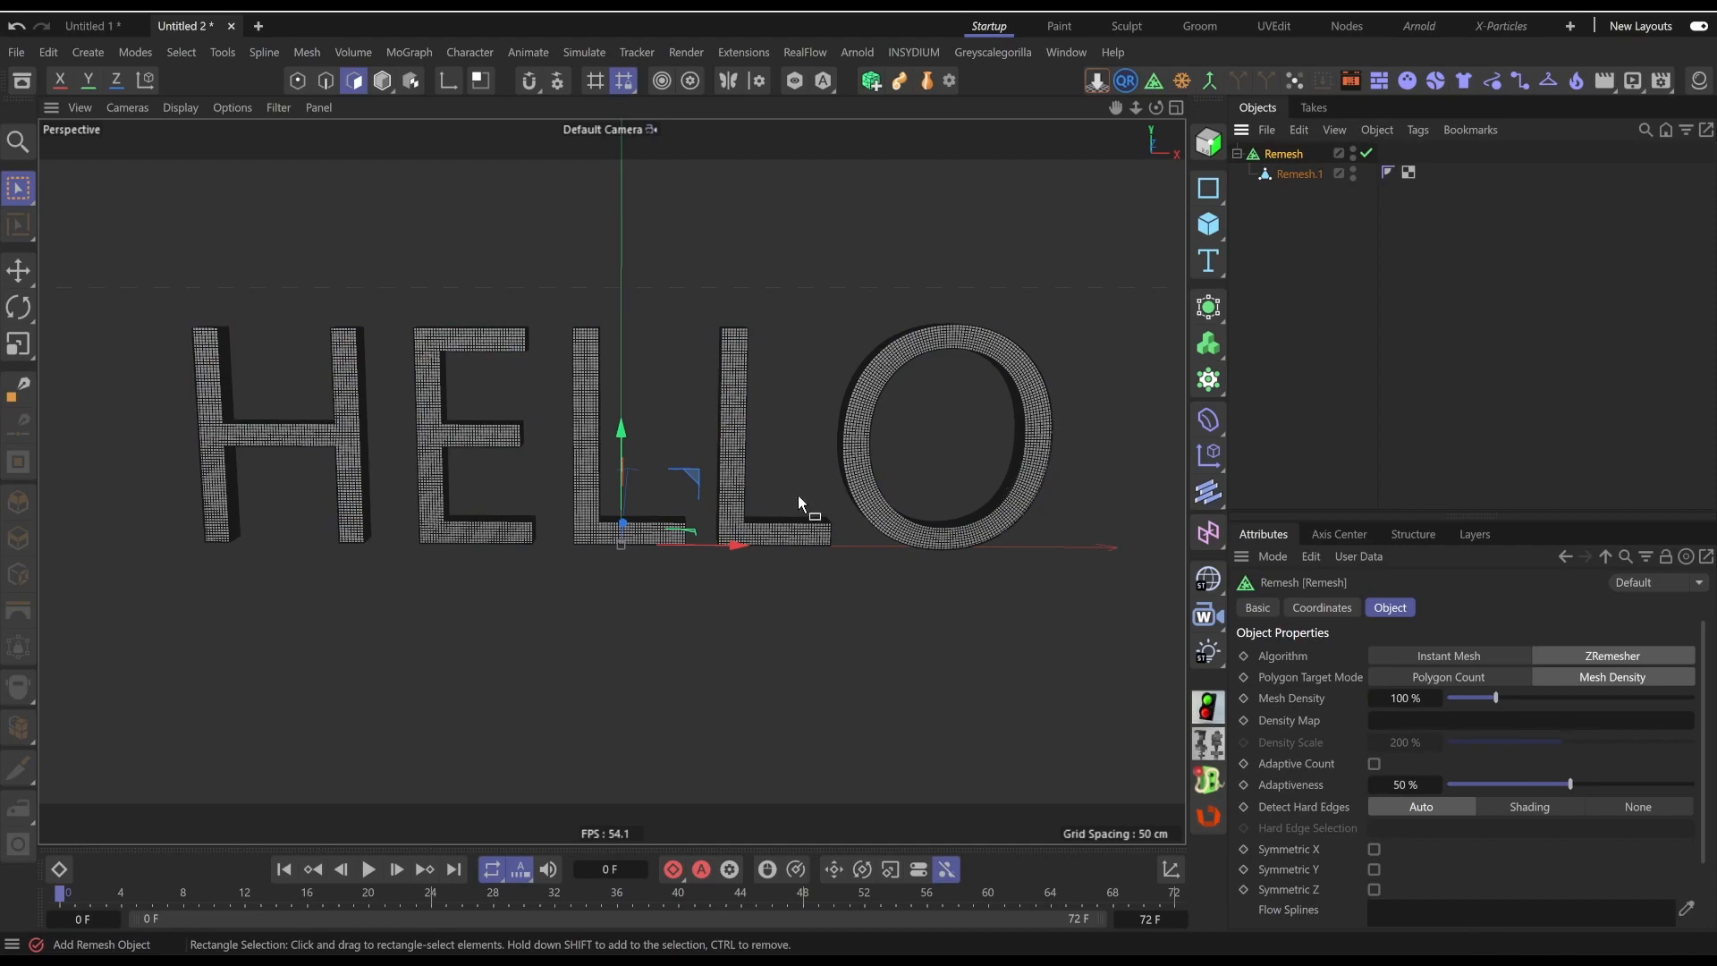
{"action": "left_click_drag", "start_coordinate": [753, 468], "coordinate": [679, 530], "text": "alt"}
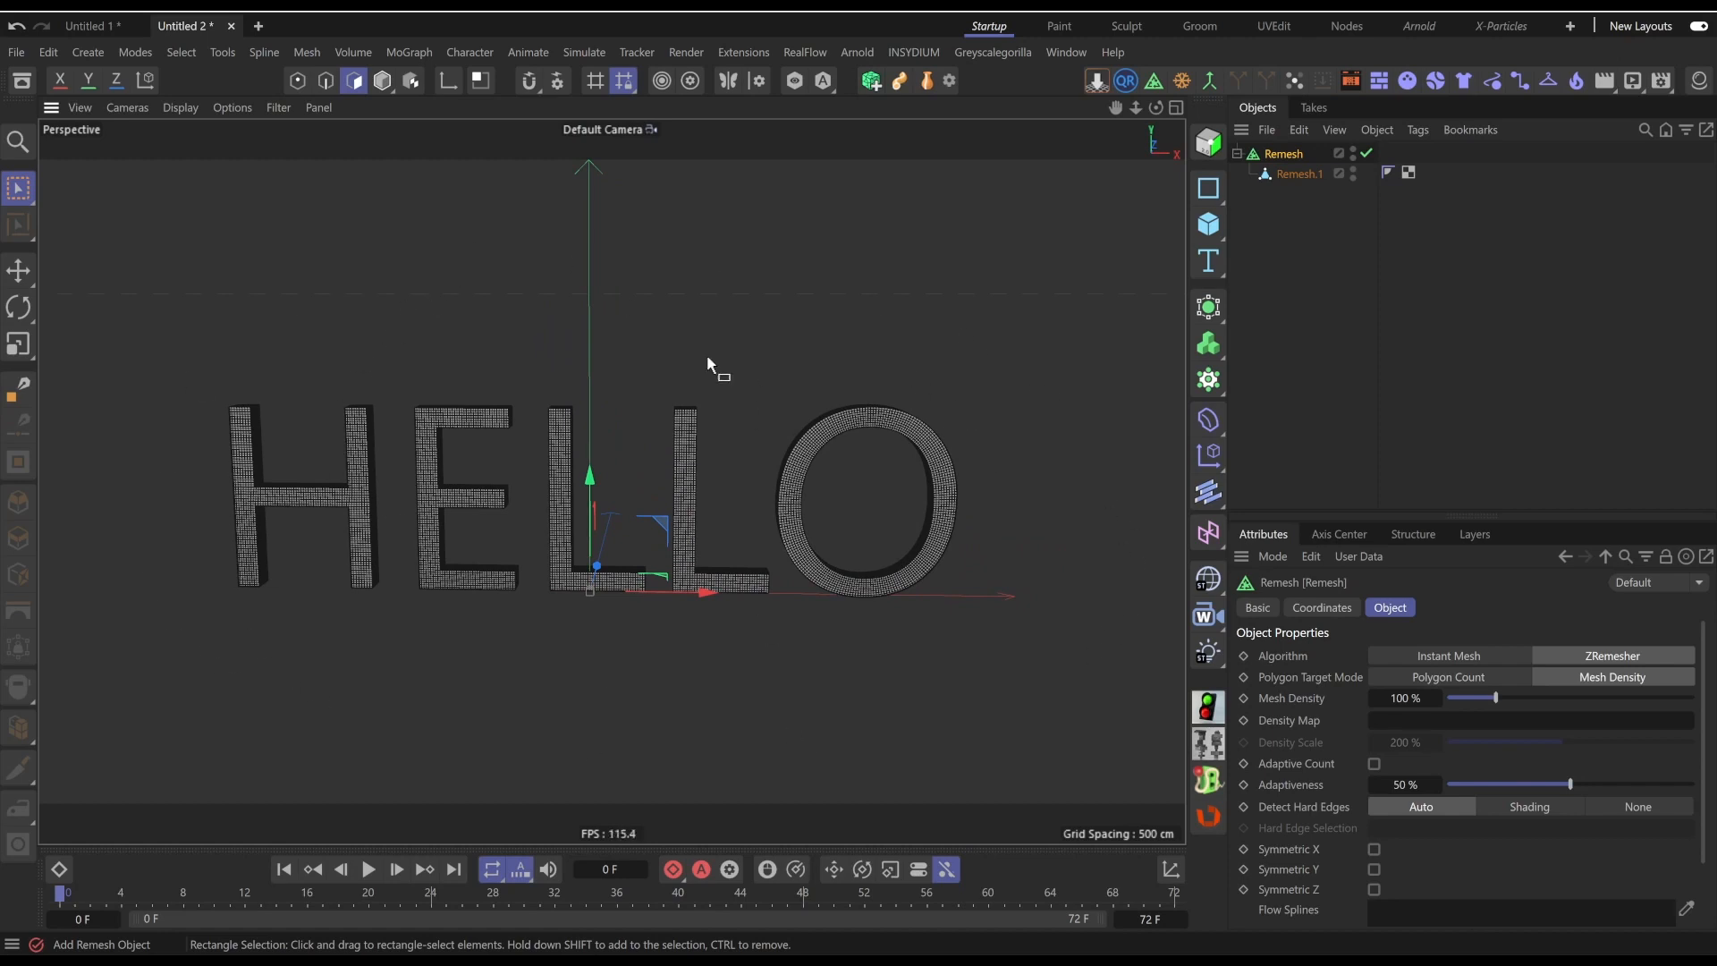
Convert the new Remesh generator with Current State to Object, and delete the original generator with its Remesh.1 child
{"action": "left_click", "coordinate": [1306, 282]}
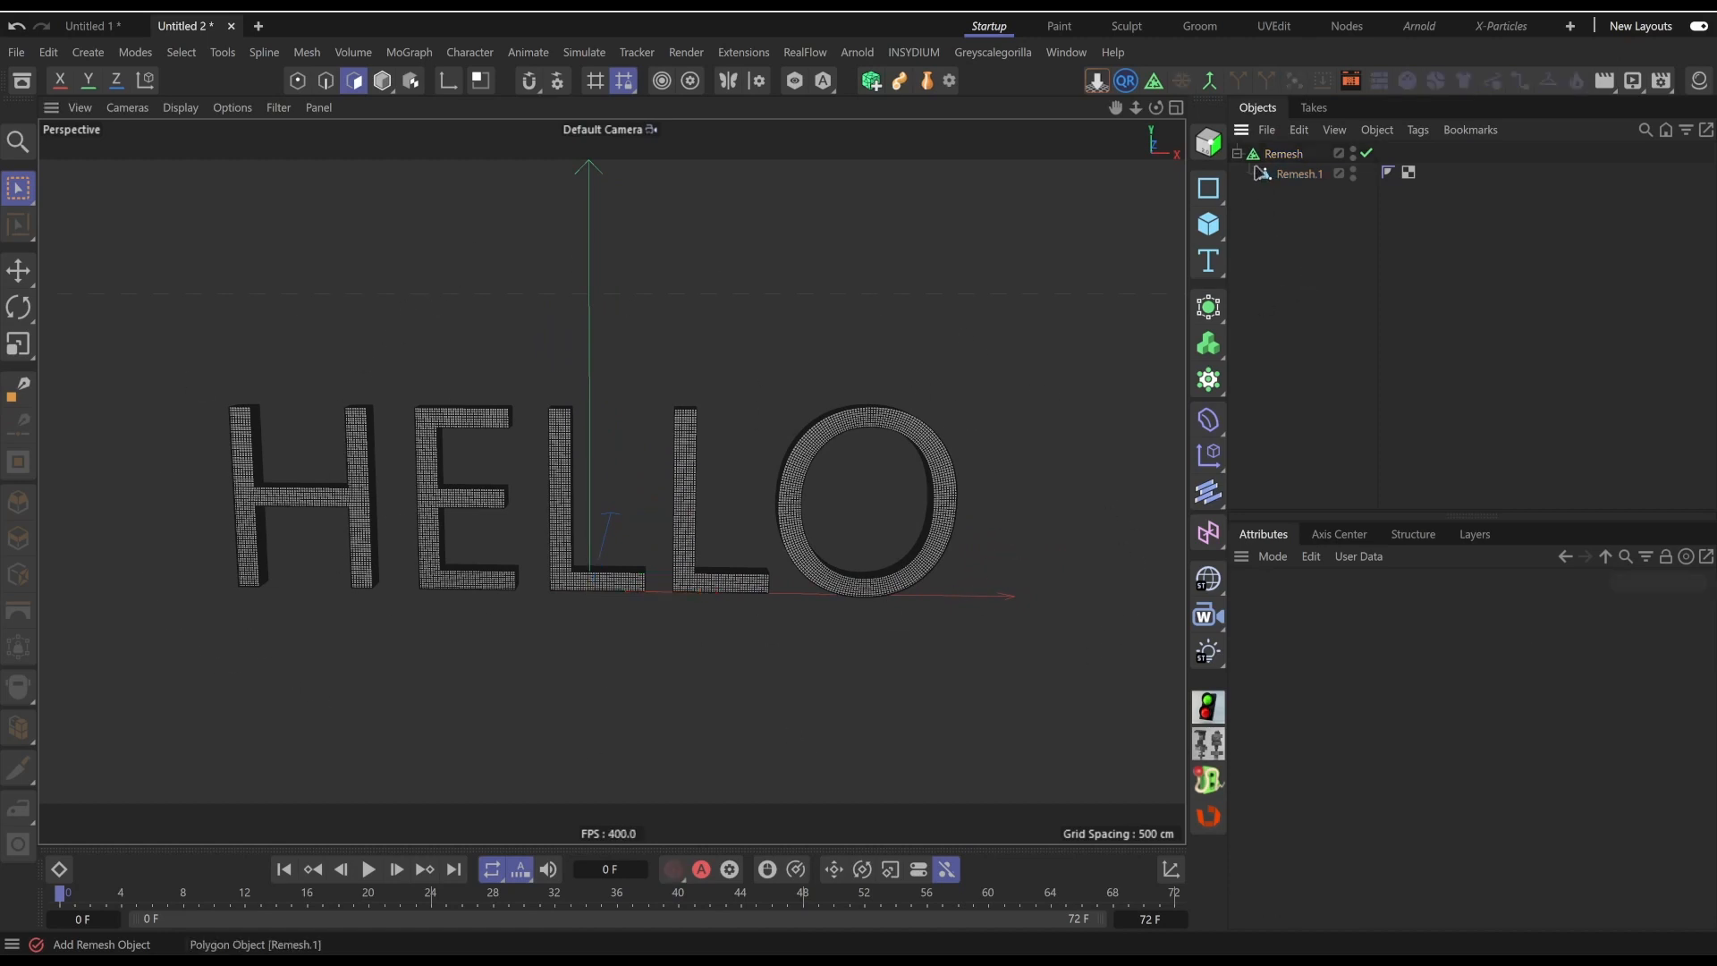
{"action": "left_click", "coordinate": [1265, 157]}
{"action": "right_click", "coordinate": [1267, 162]}
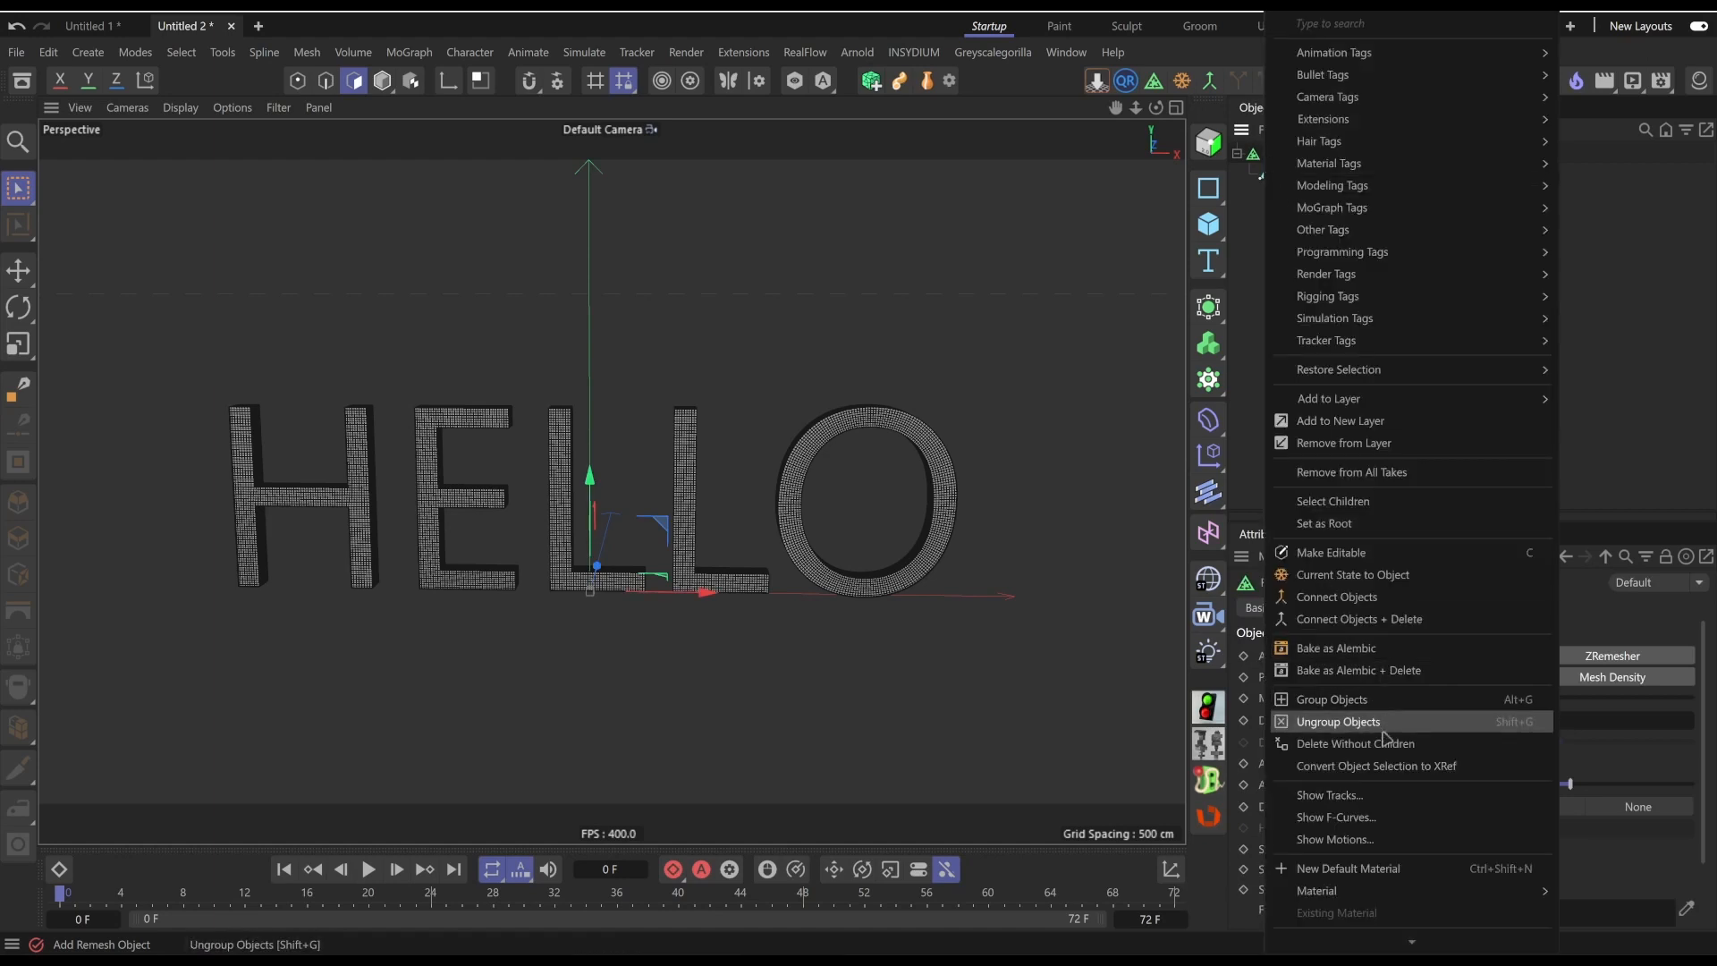
{"action": "left_click", "coordinate": [1355, 577]}
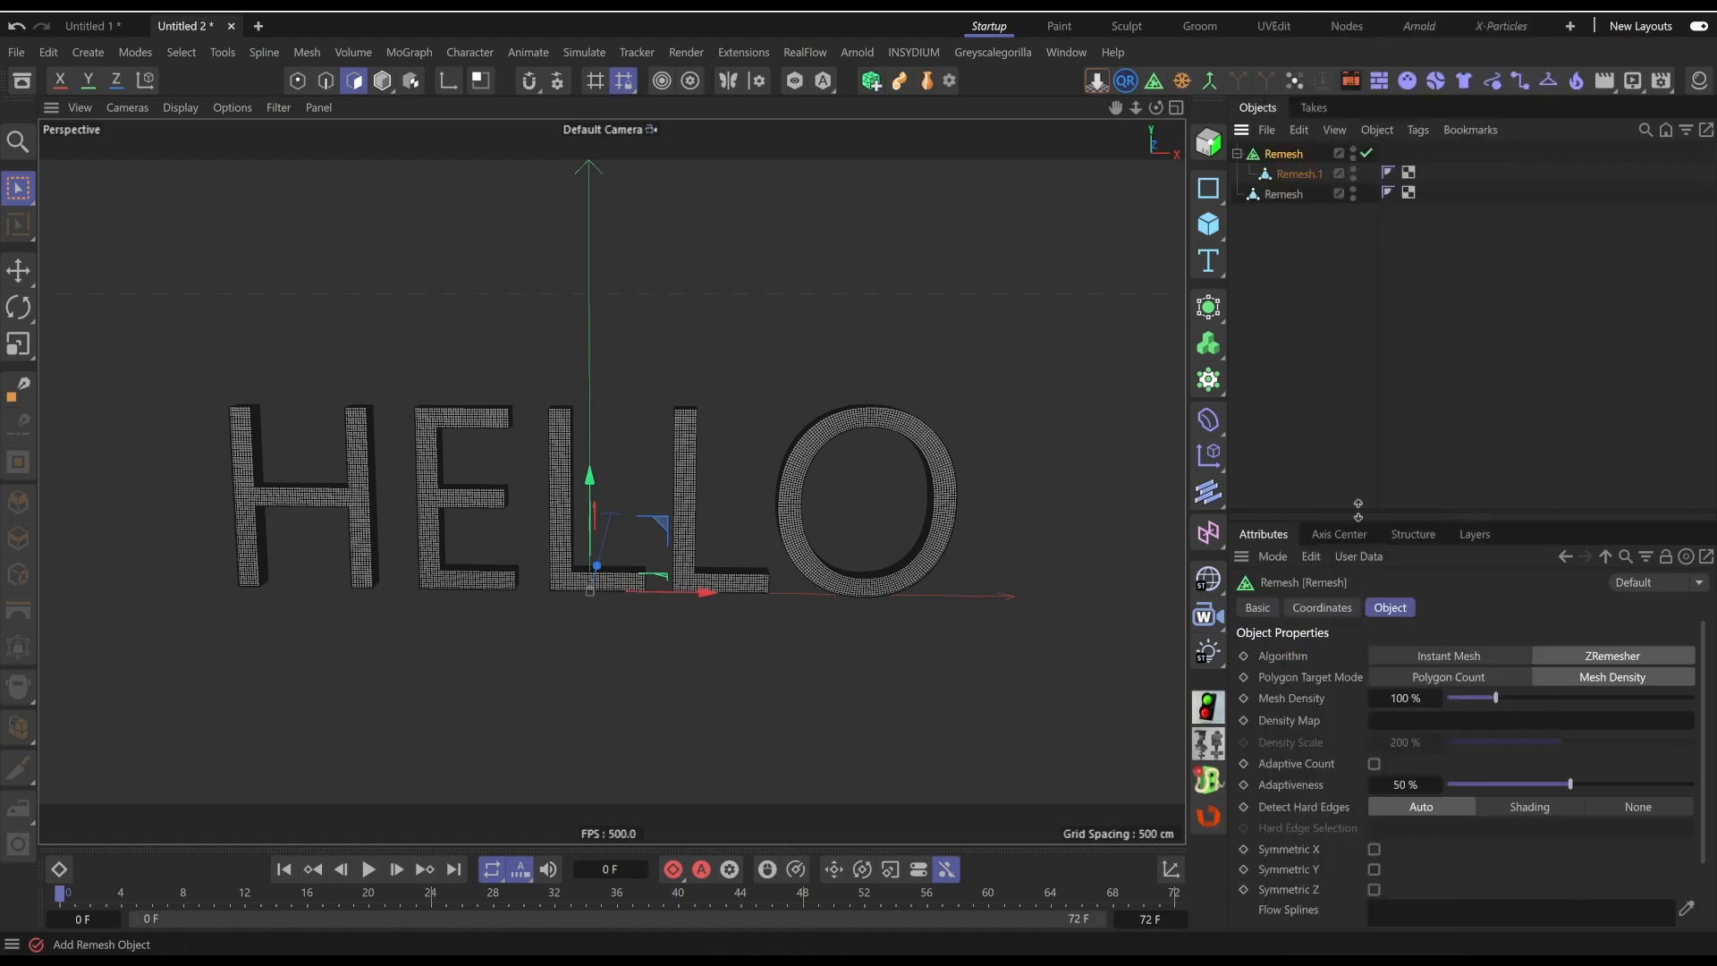
{"action": "middle_click", "coordinate": [1277, 161]}
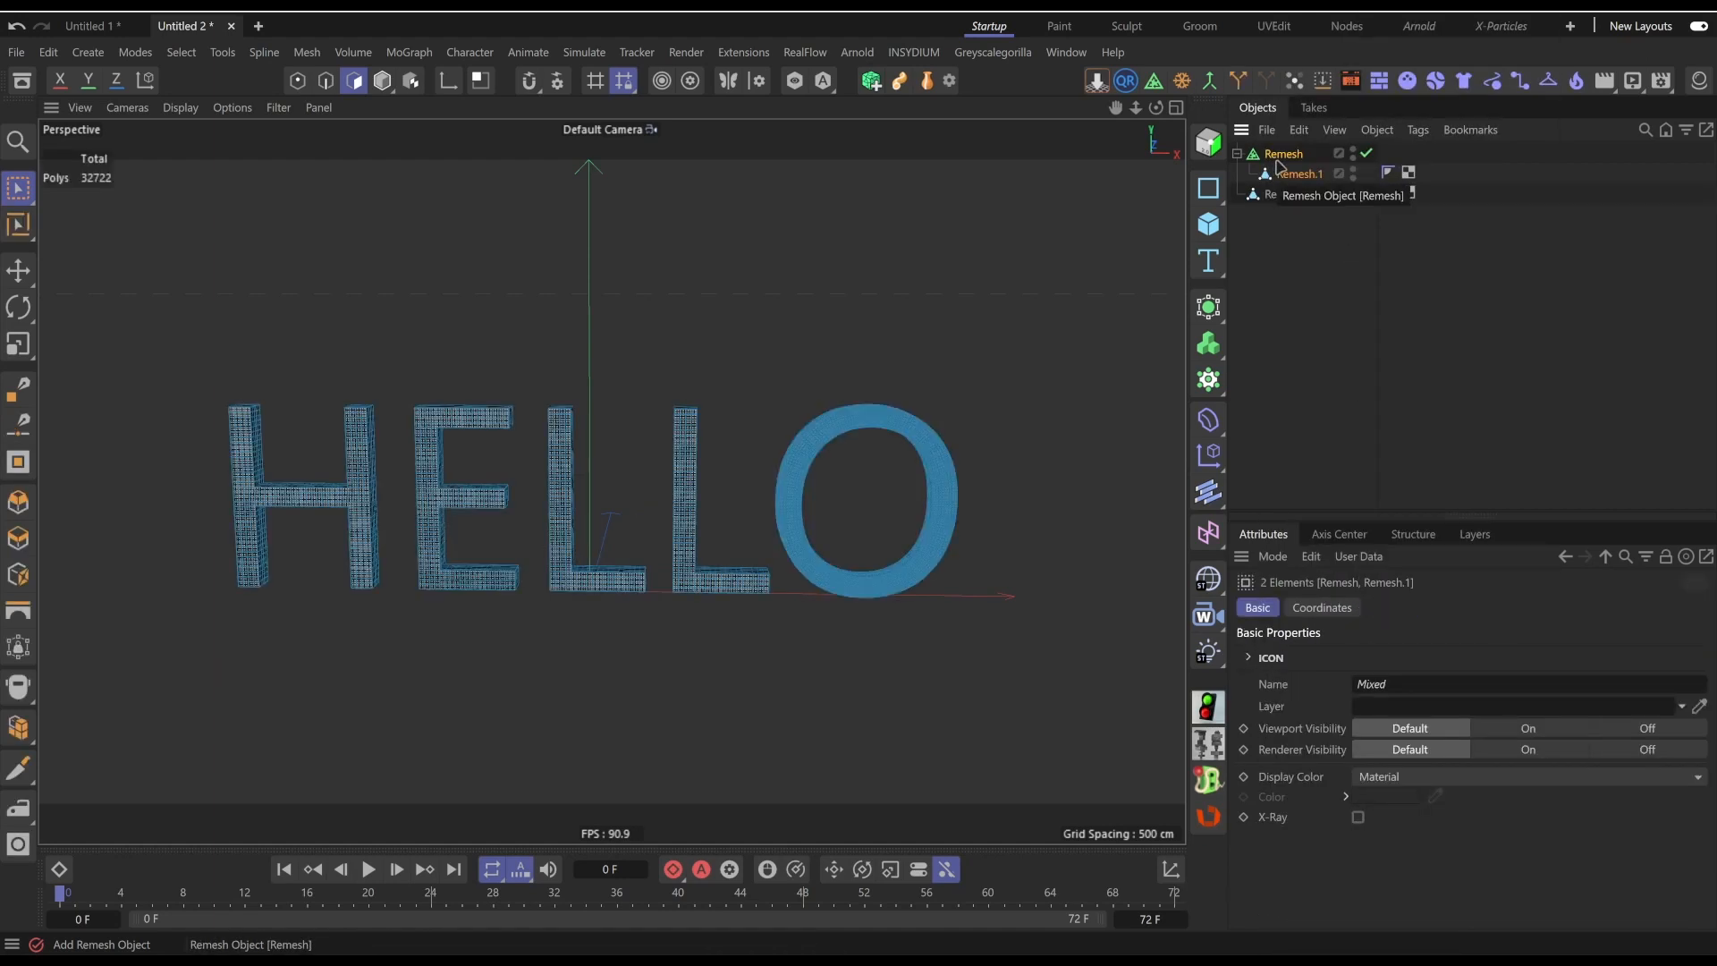
{"action": "key", "text": "Delete"}
{"action": "left_click", "coordinate": [1278, 159]}
{"action": "left_click", "coordinate": [1295, 269]}
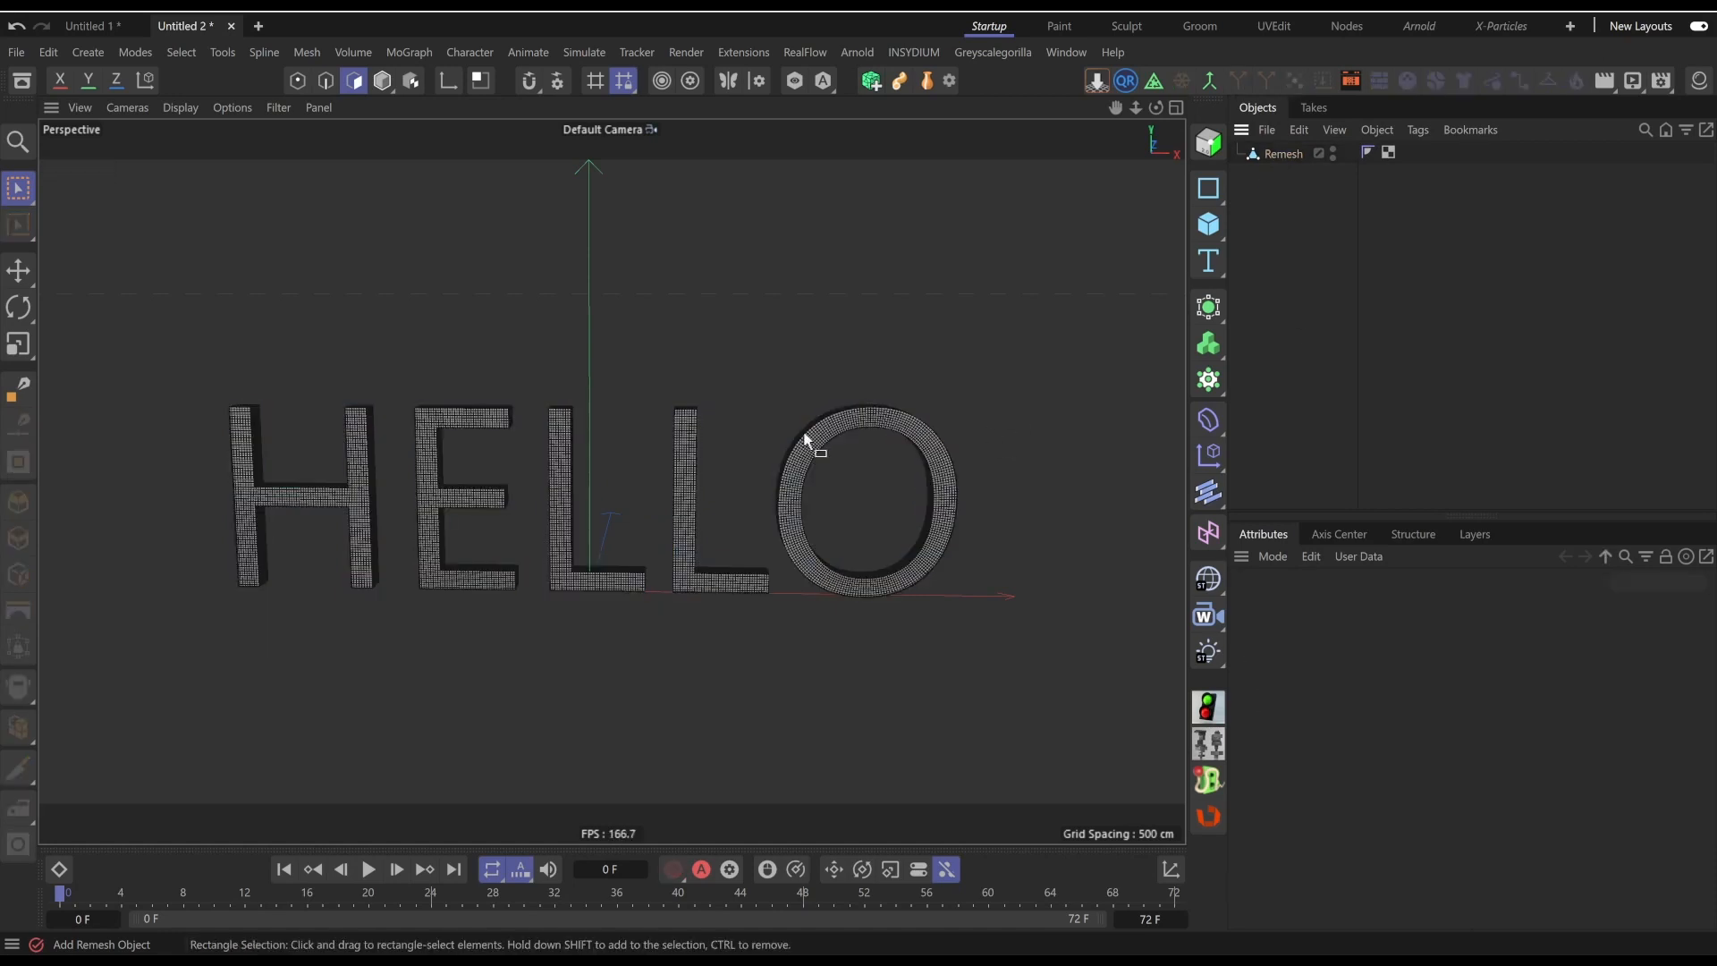
Rename the remaining Remesh polygon object as PyroText
{"action": "middle_click_drag", "start_coordinate": [803, 430], "coordinate": [810, 424], "text": "alt"}
{"action": "double_click", "coordinate": [1284, 155]}
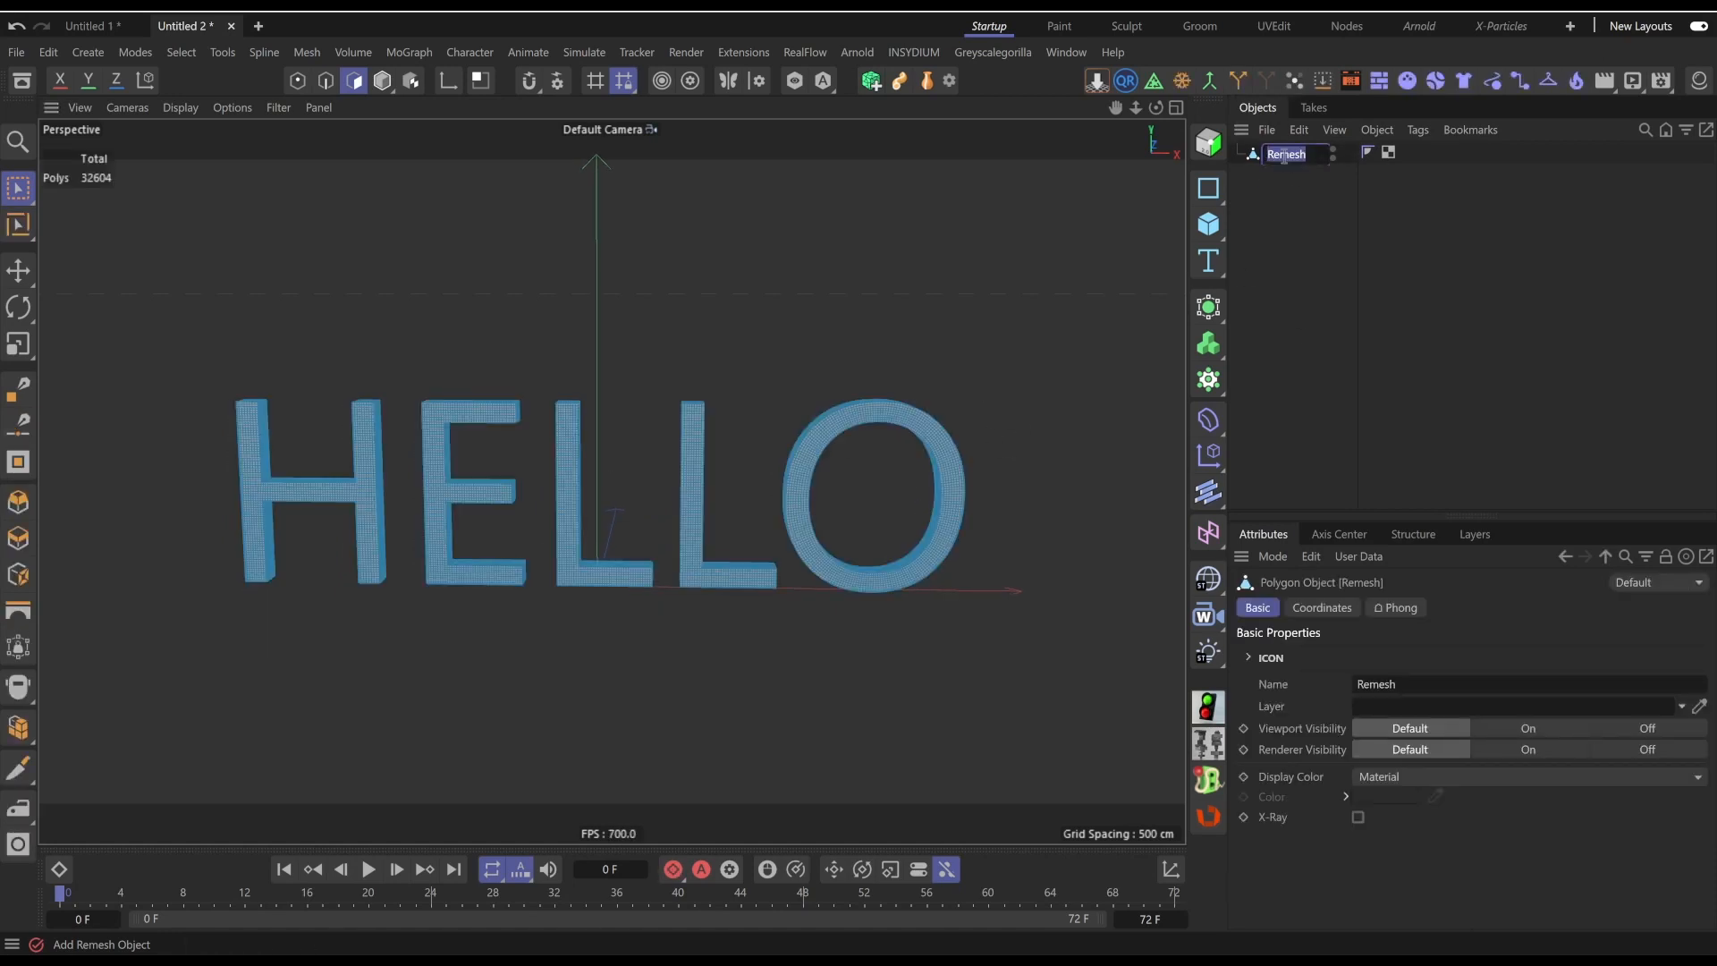
{"action": "type", "text": "H"}
{"action": "key", "text": "Return"}
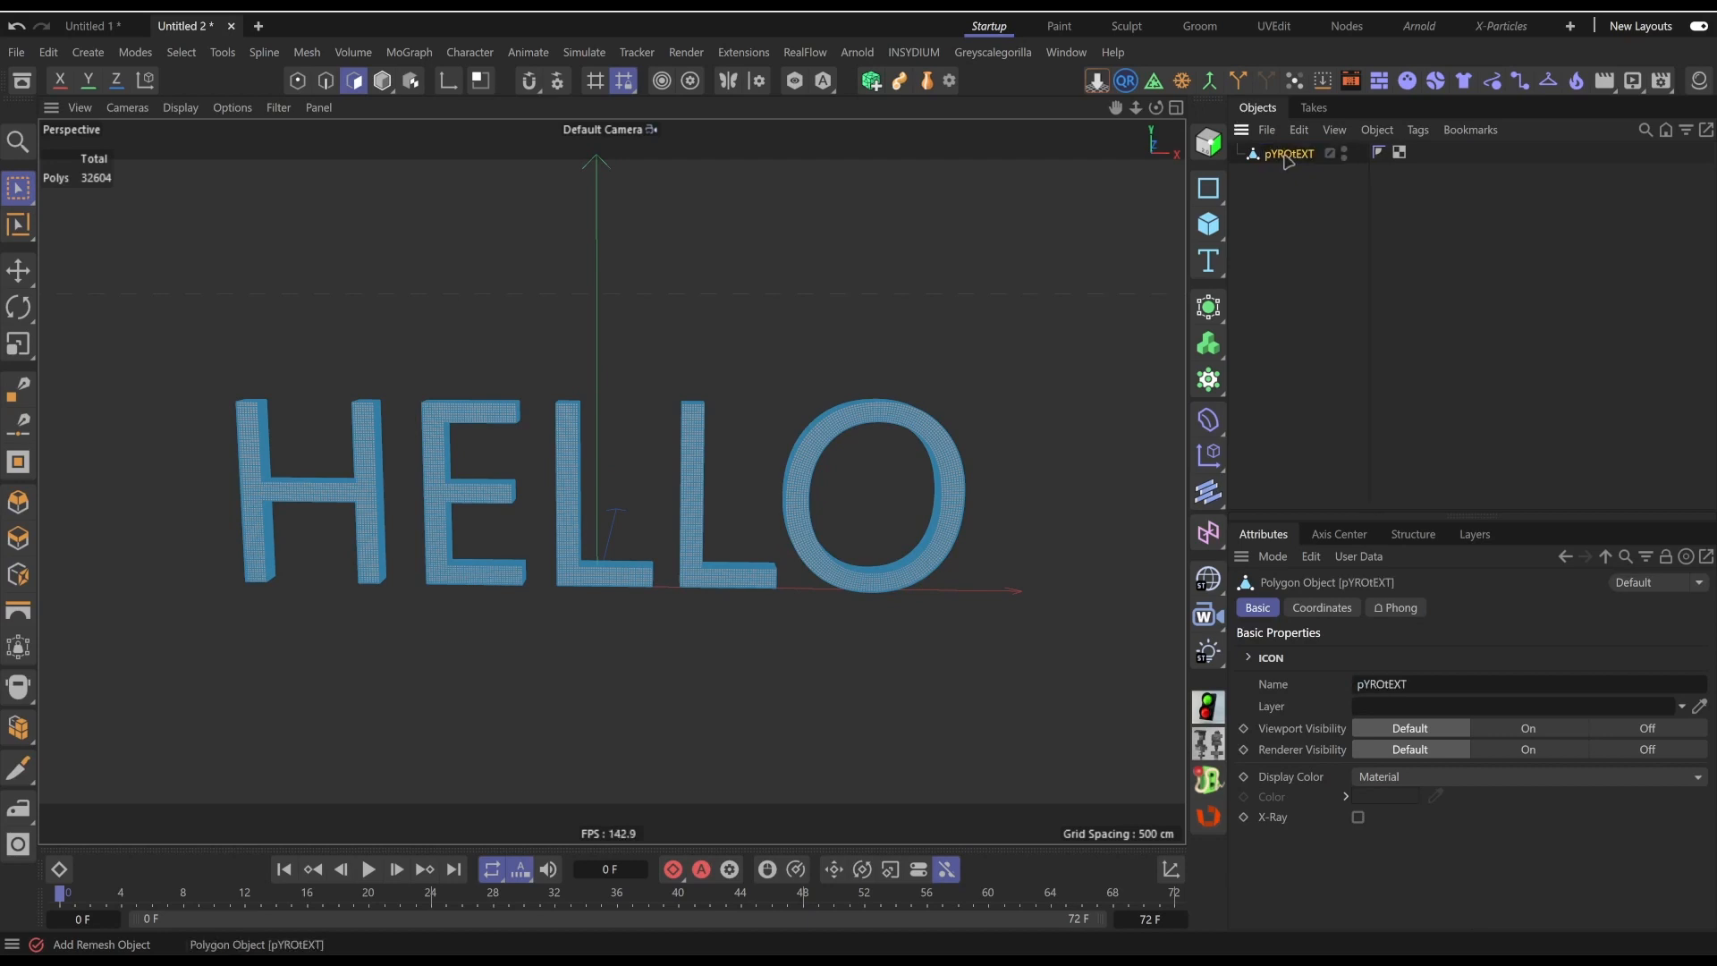
{"action": "double_click", "coordinate": [1285, 156]}
{"action": "type", "text": "Pyro"}
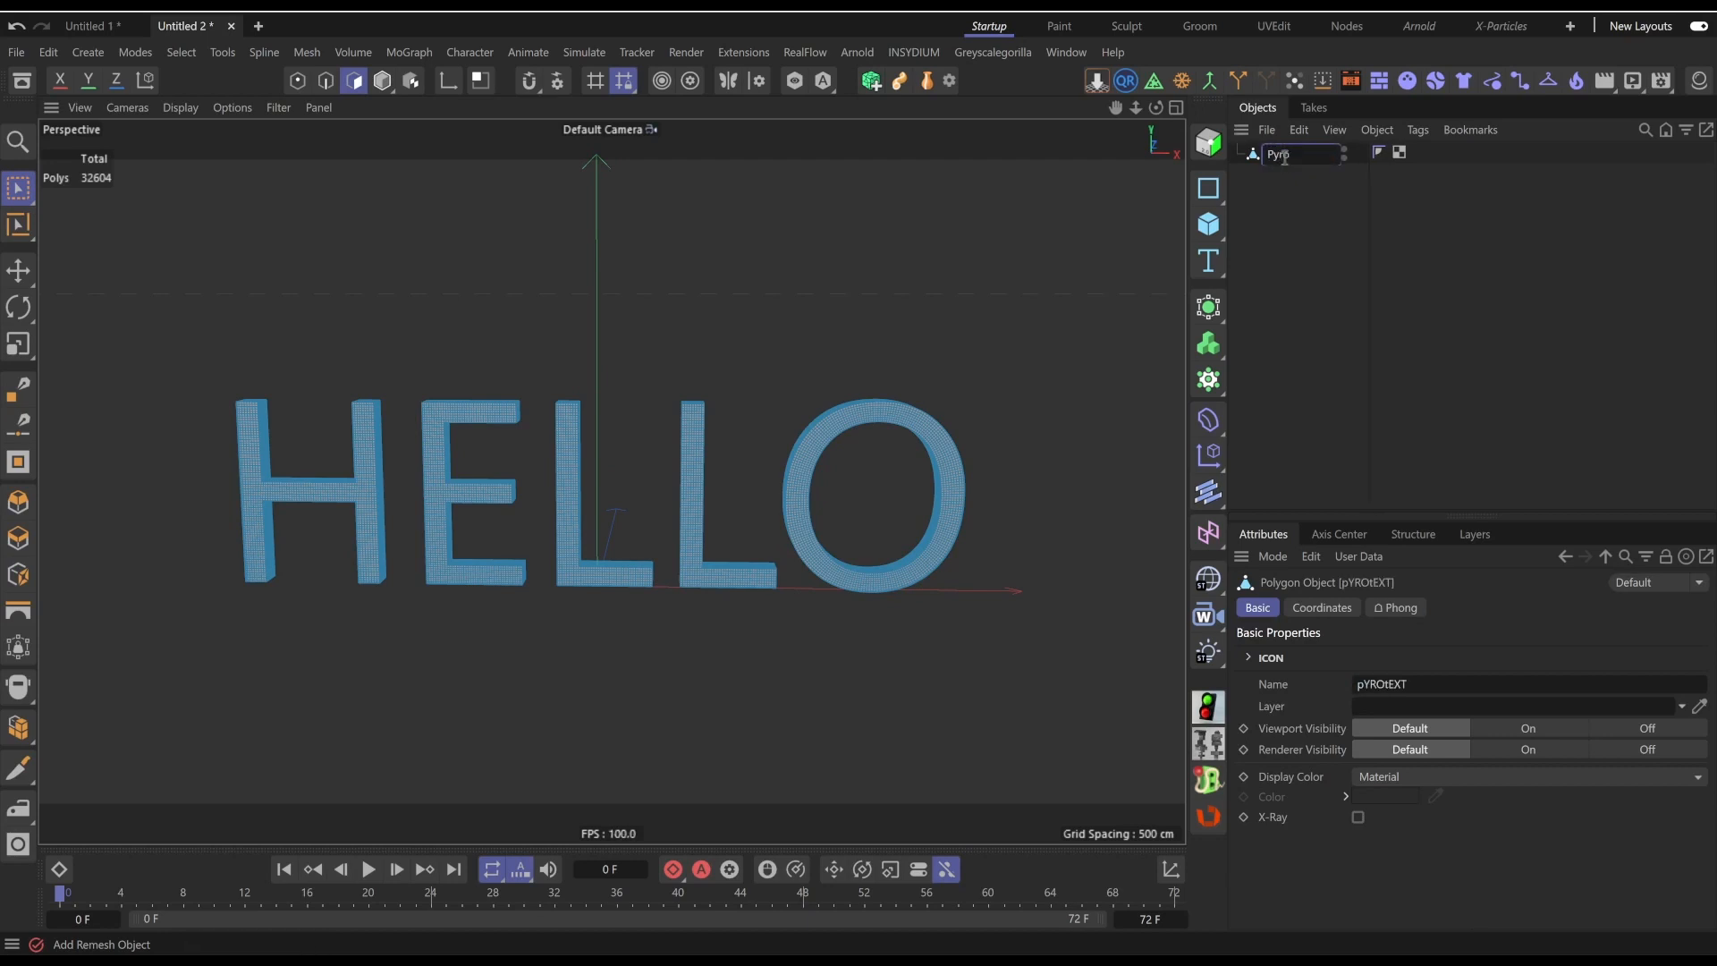
{"action": "type", "text": "Text"}
{"action": "key", "text": "Return"}
{"action": "left_click", "coordinate": [1326, 206]}
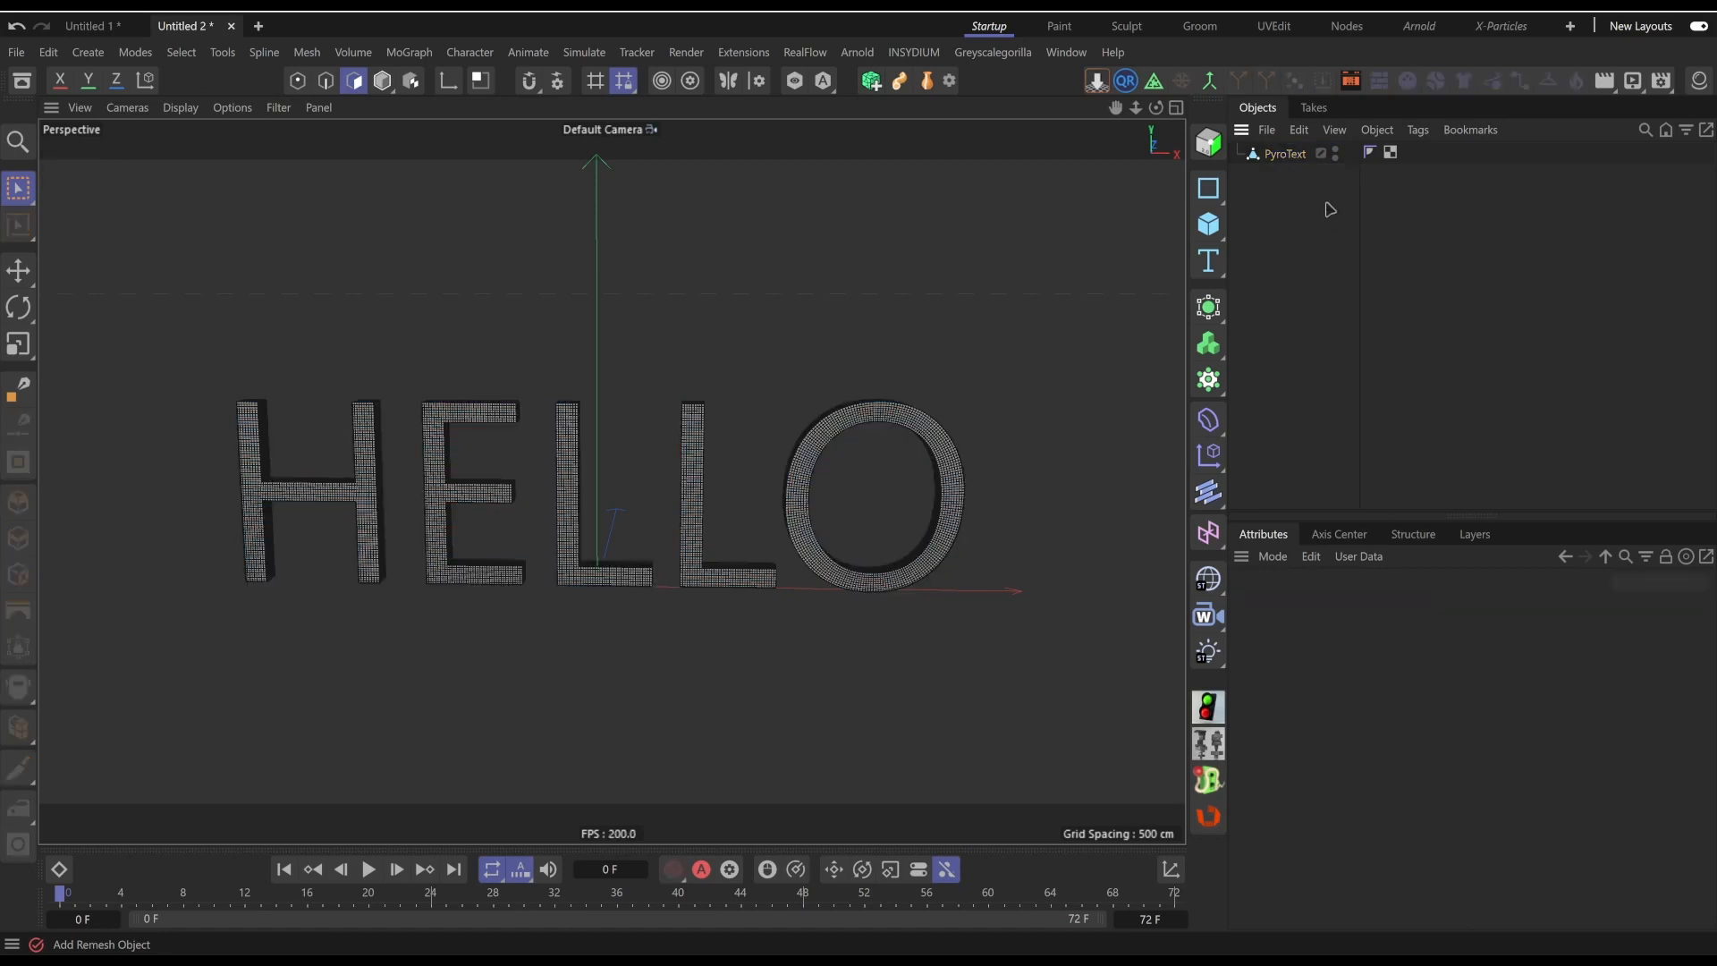
Add a Pyro Emitter simulation tag to the PyroText object
{"action": "left_click", "coordinate": [1286, 155]}
{"action": "right_click", "coordinate": [1286, 156]}
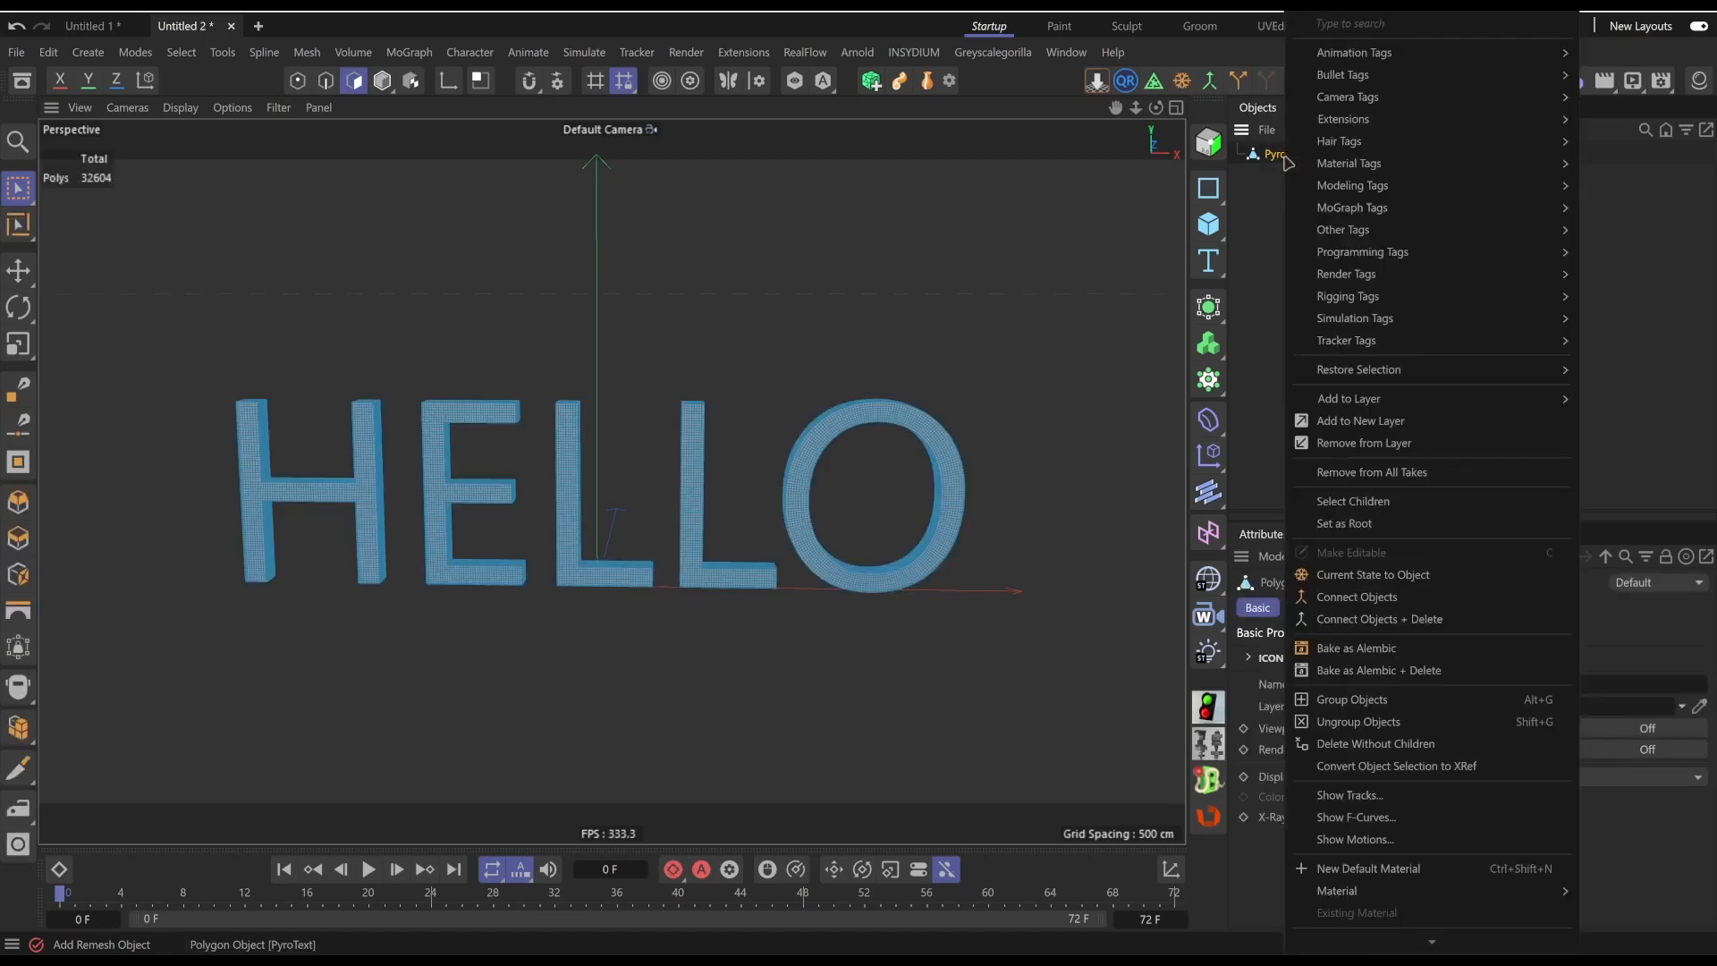
{"action": "mouse_move", "coordinate": [1431, 319]}
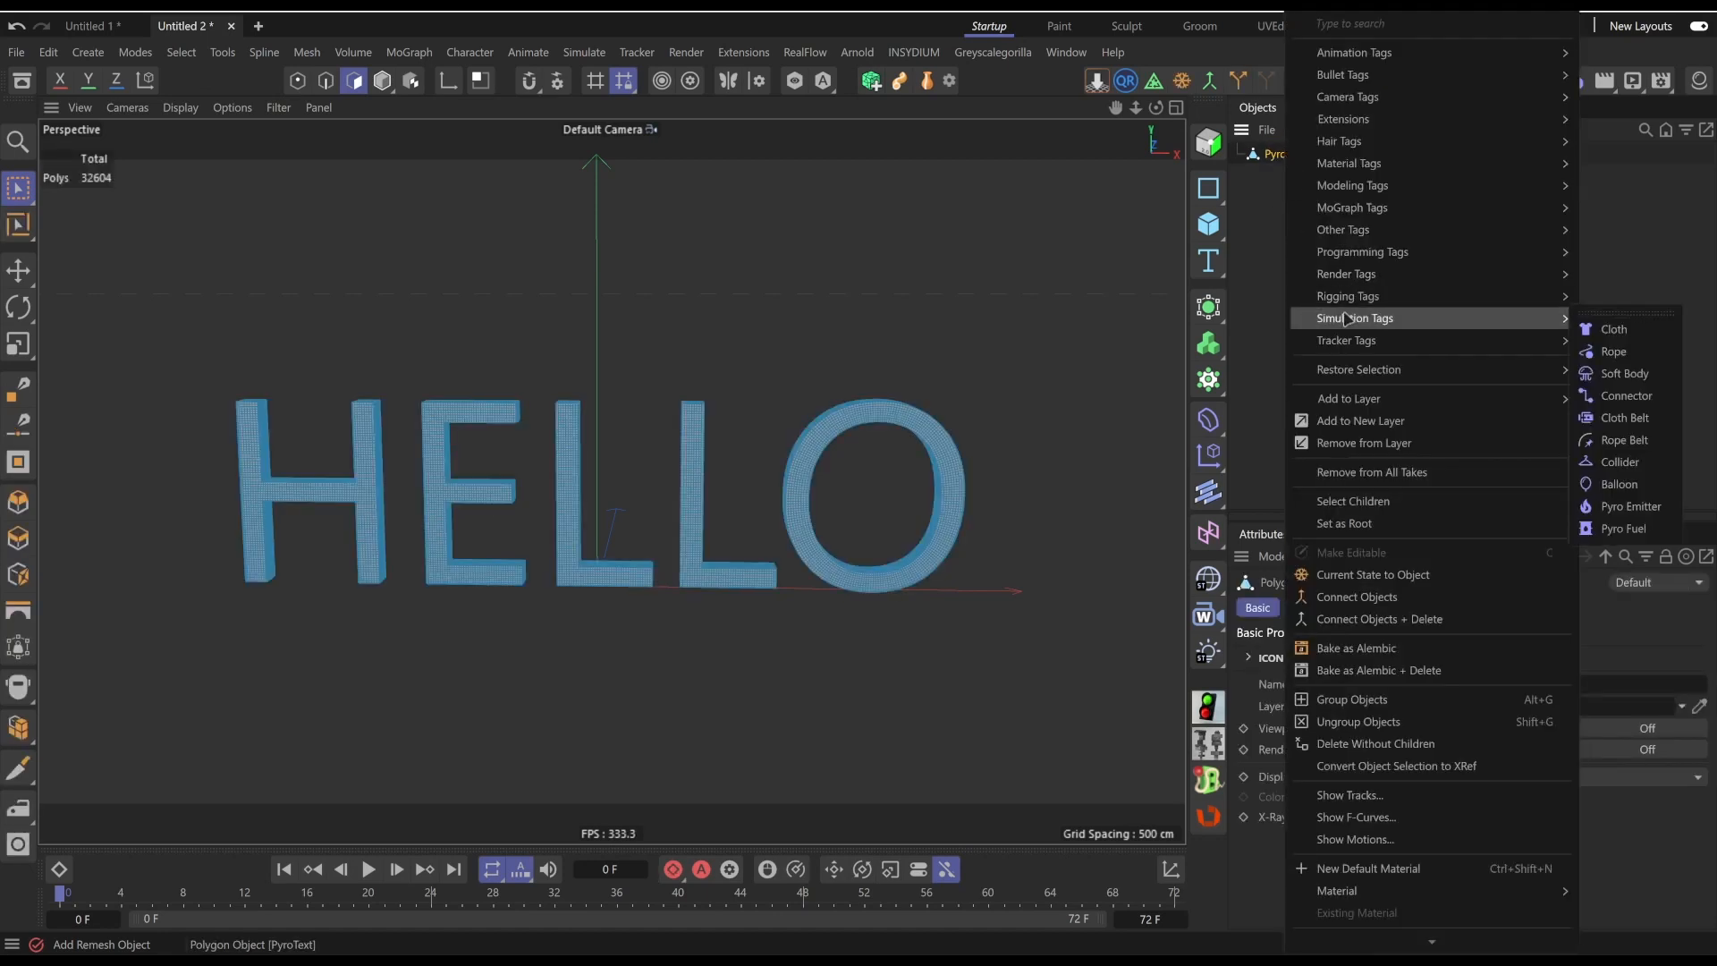
{"action": "left_click", "coordinate": [1625, 507]}
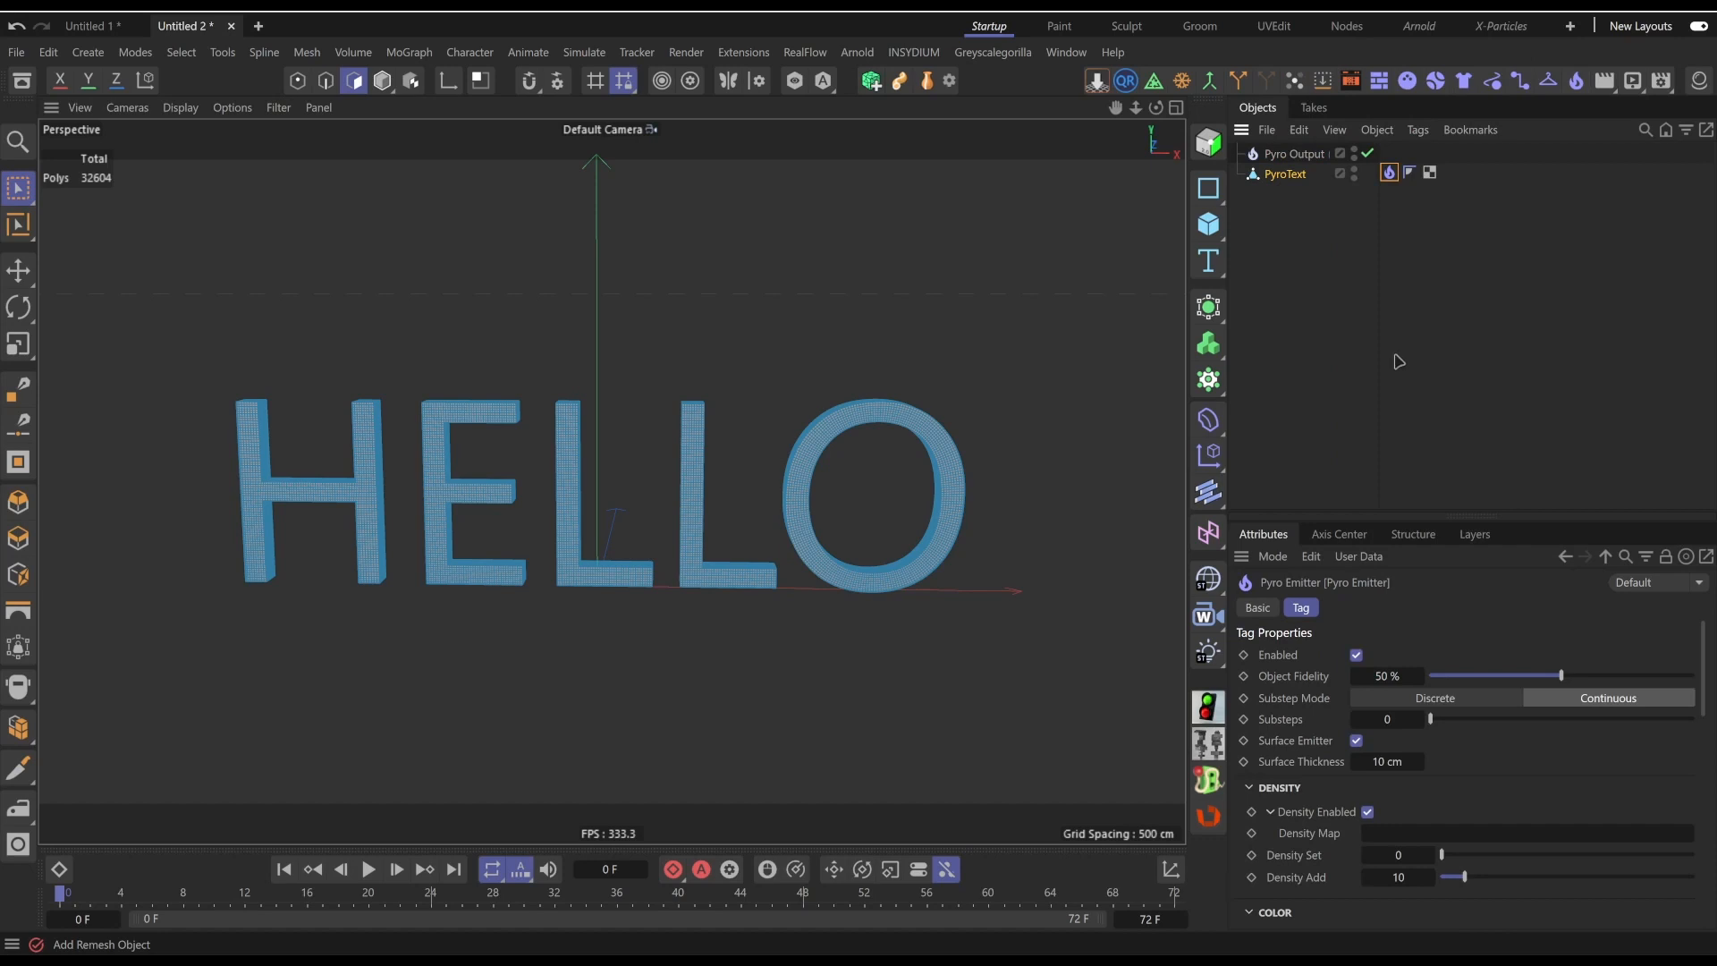
{"action": "left_click", "coordinate": [1107, 334]}
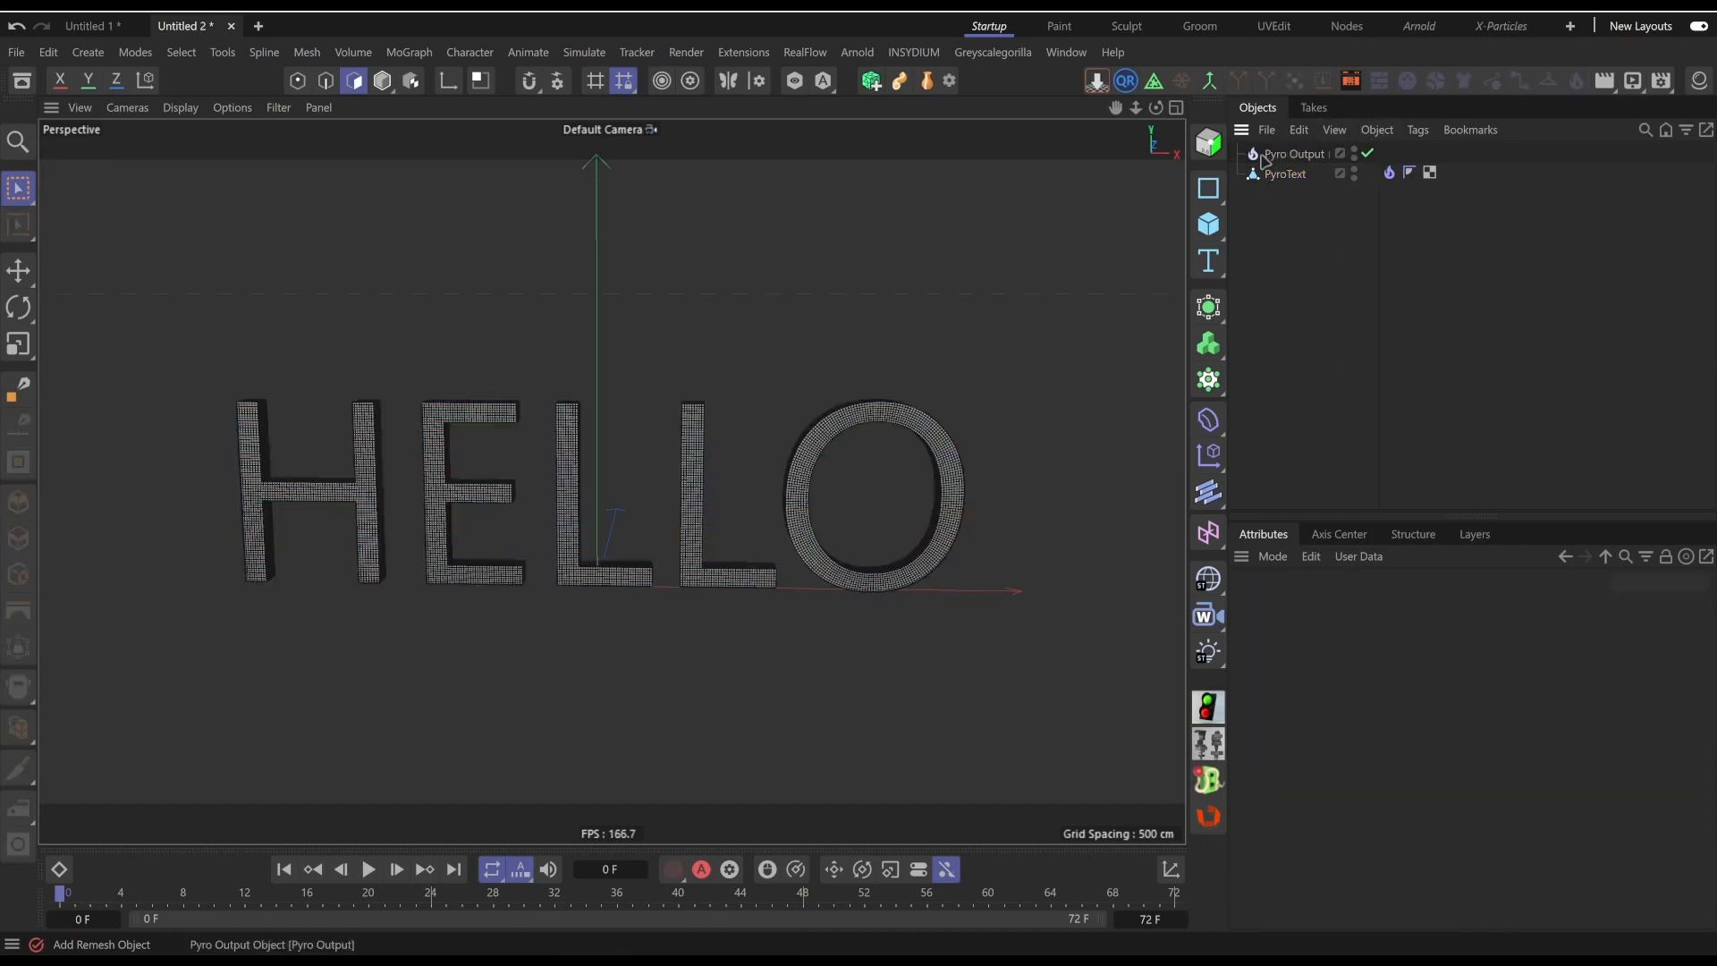
Examine the Pyro Output object's Pyro Scene settings, from voxel size and extra forces down to fuel and dissipation
{"action": "left_click", "coordinate": [1261, 168]}
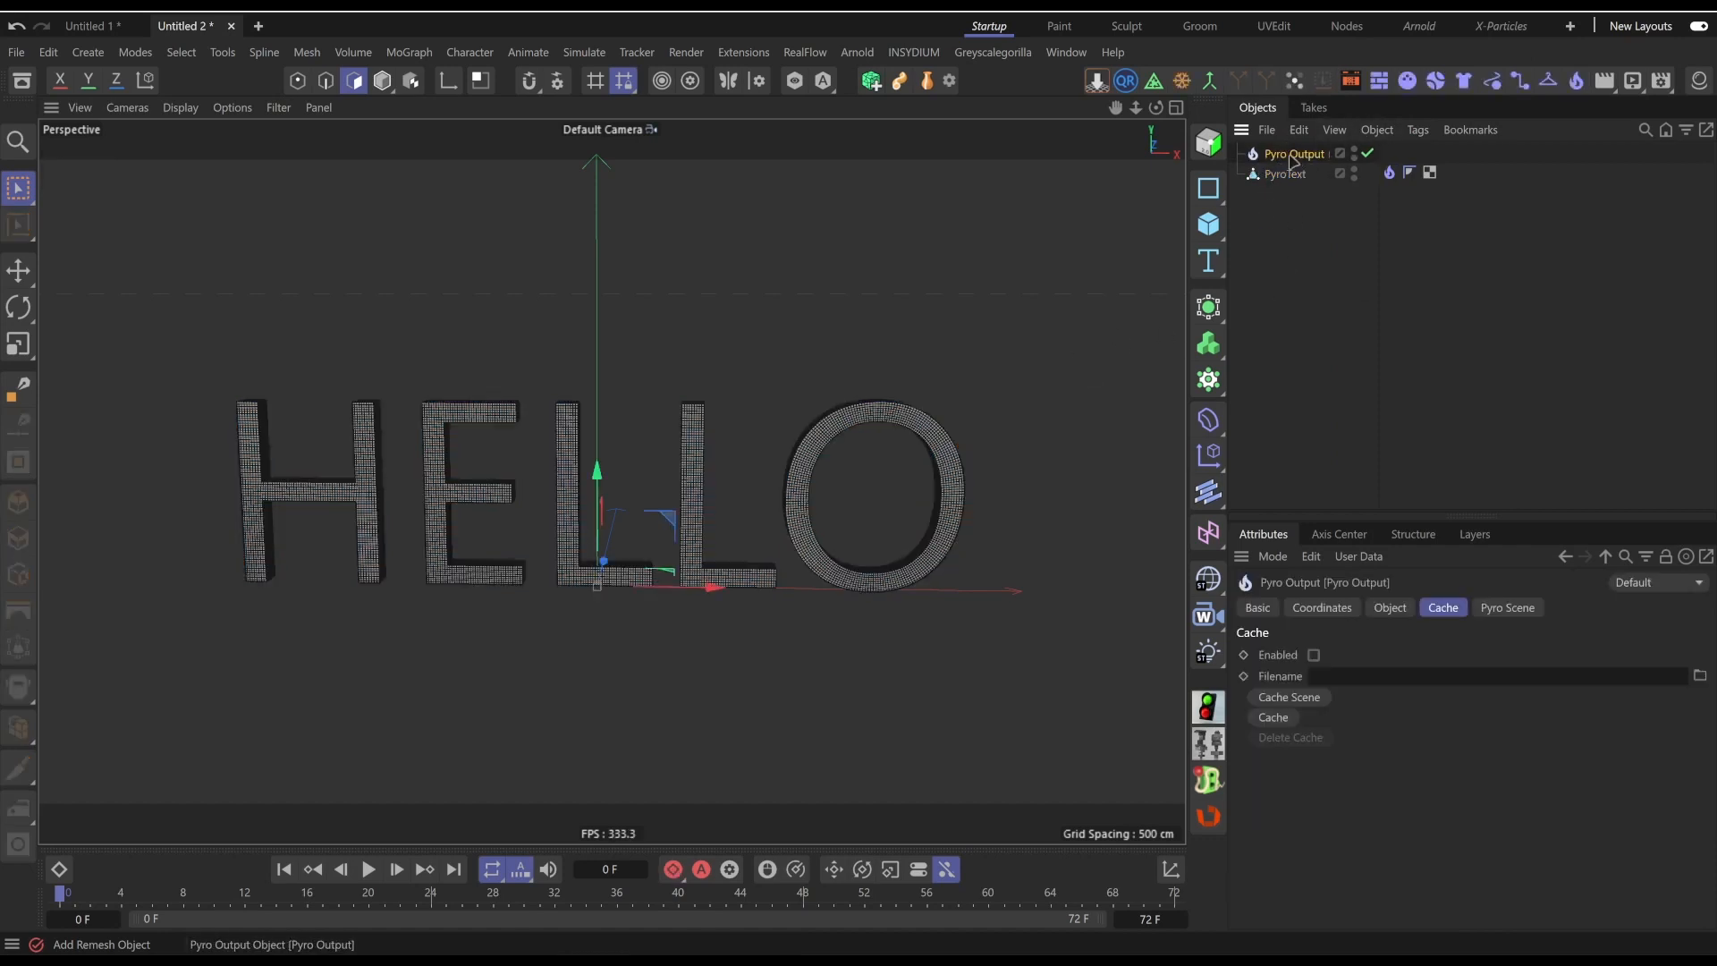
{"action": "left_click", "coordinate": [1287, 176]}
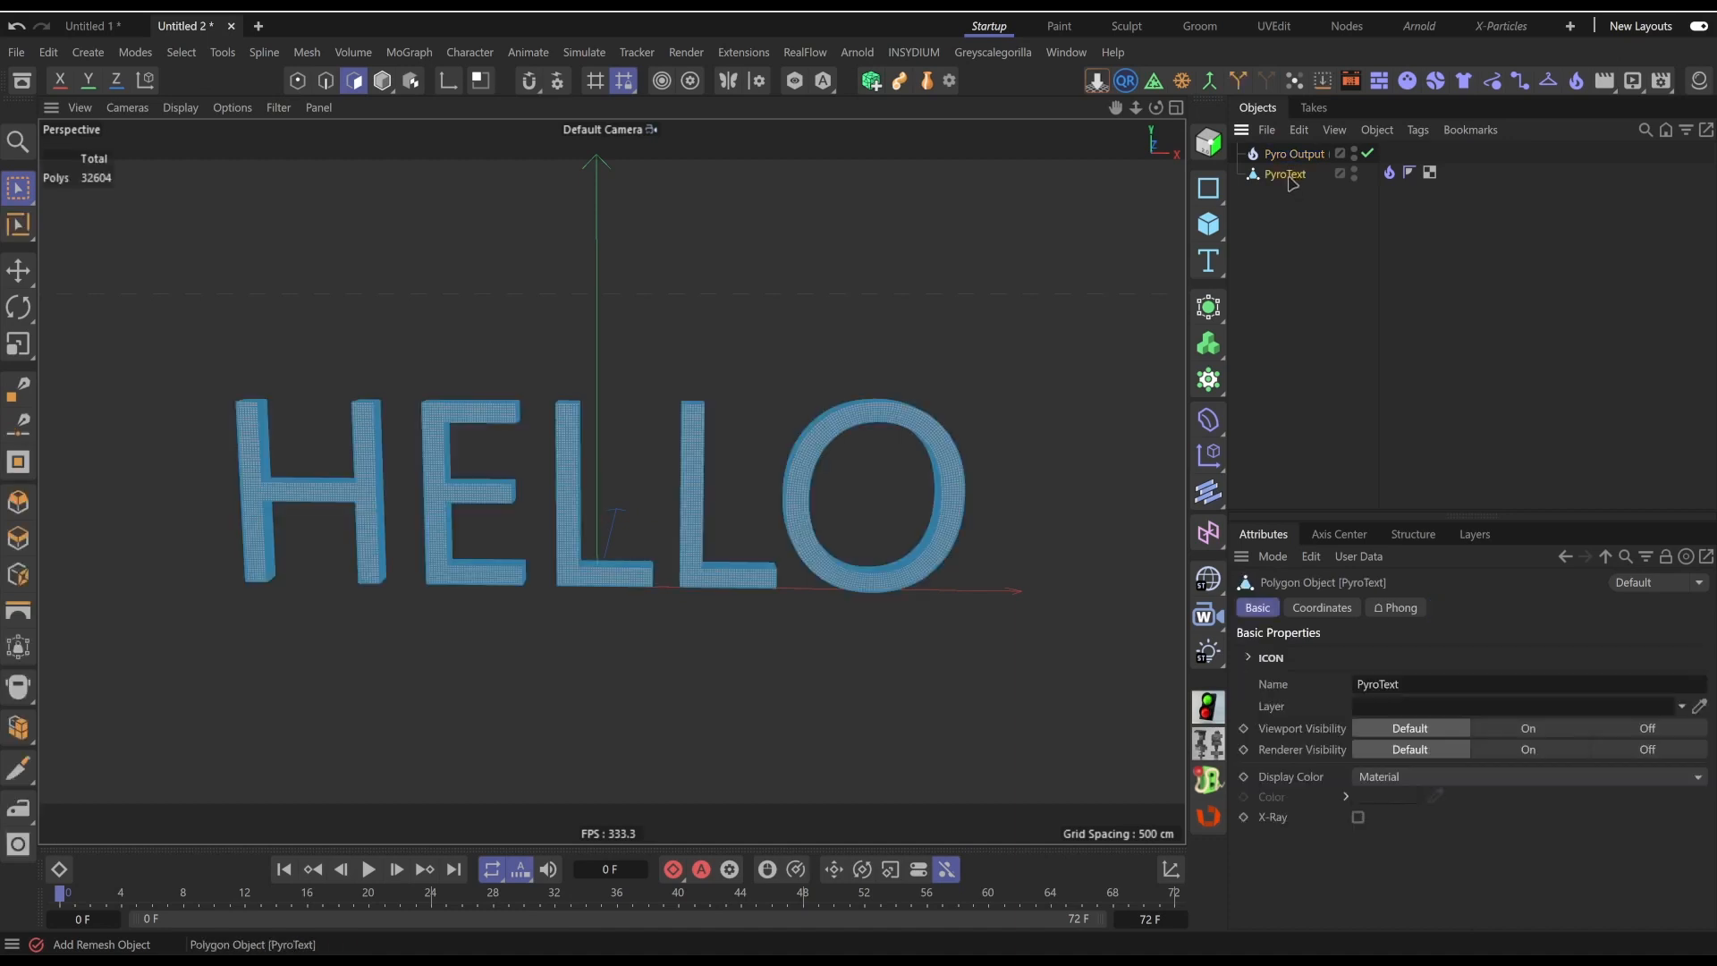
{"action": "left_click", "coordinate": [1306, 158]}
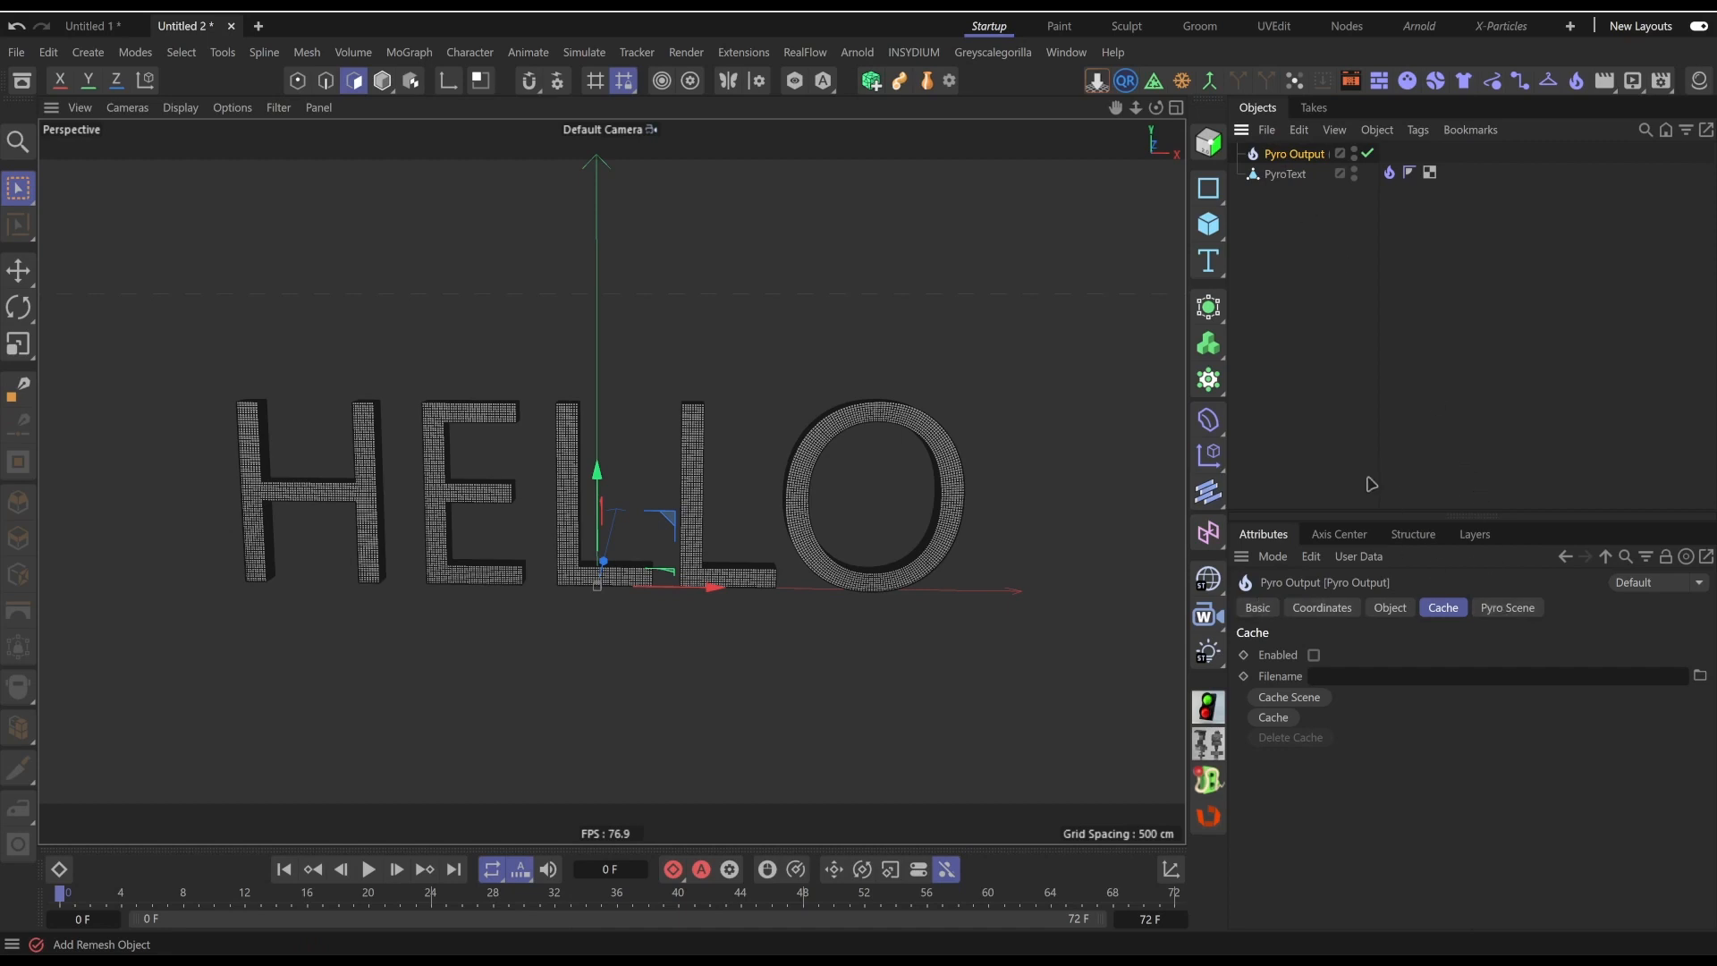
{"action": "left_click", "coordinate": [1508, 608]}
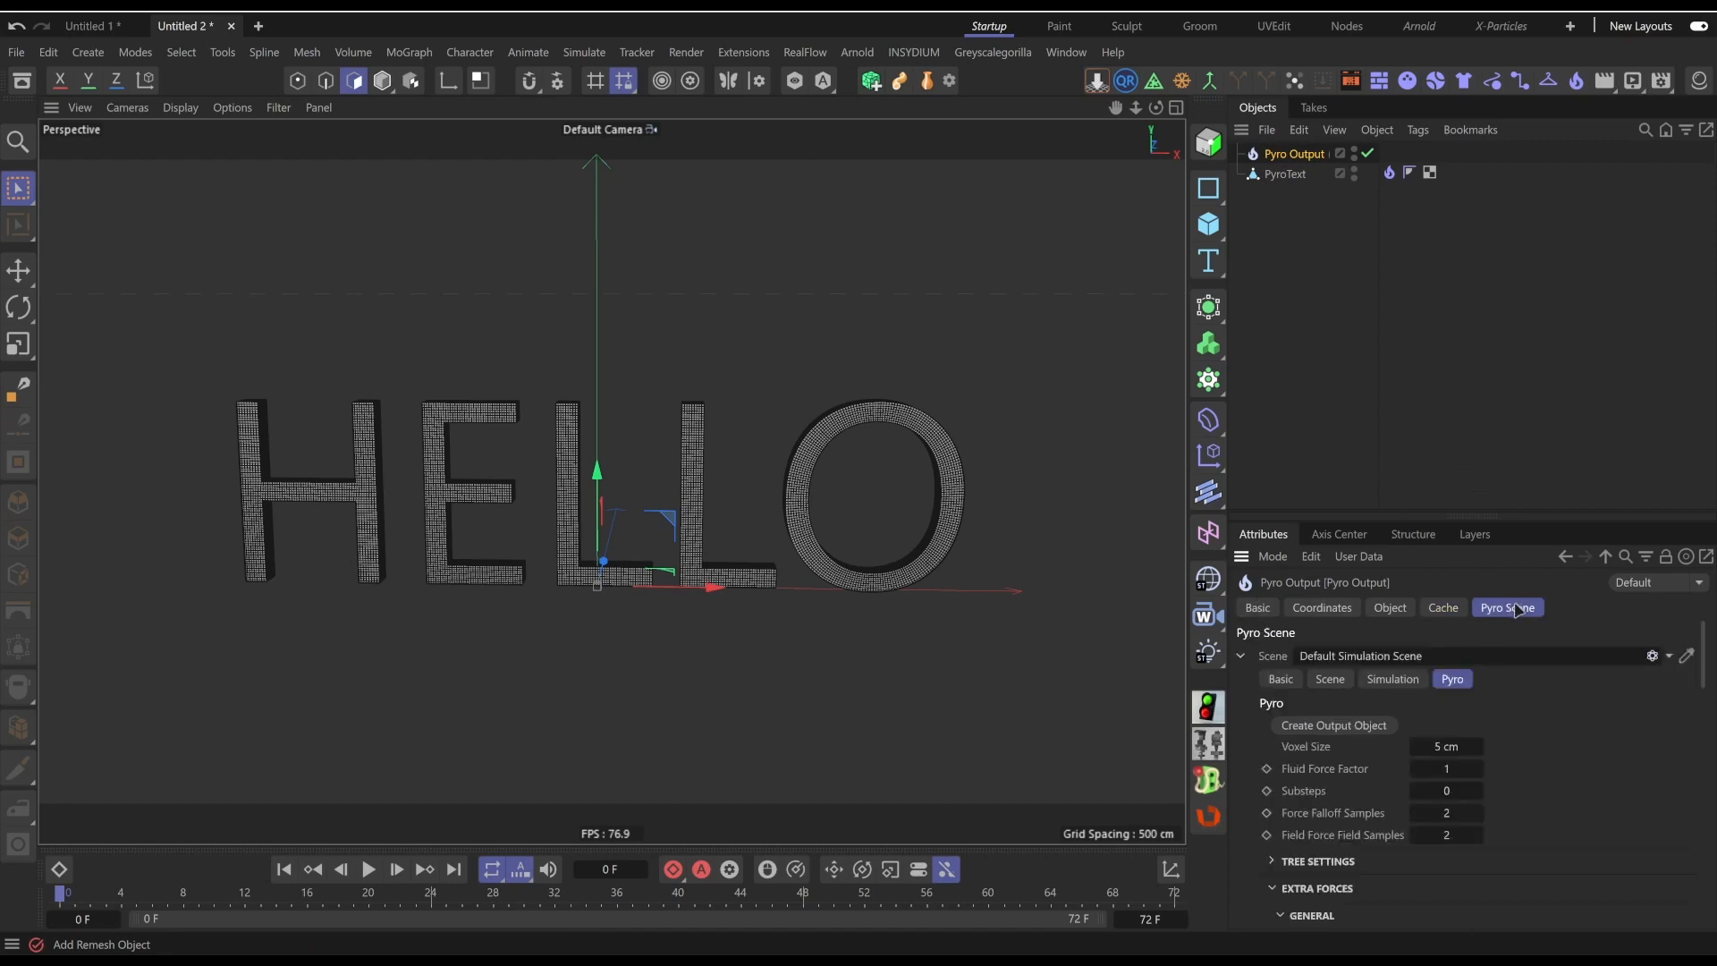
{"action": "left_click", "coordinate": [1240, 655]}
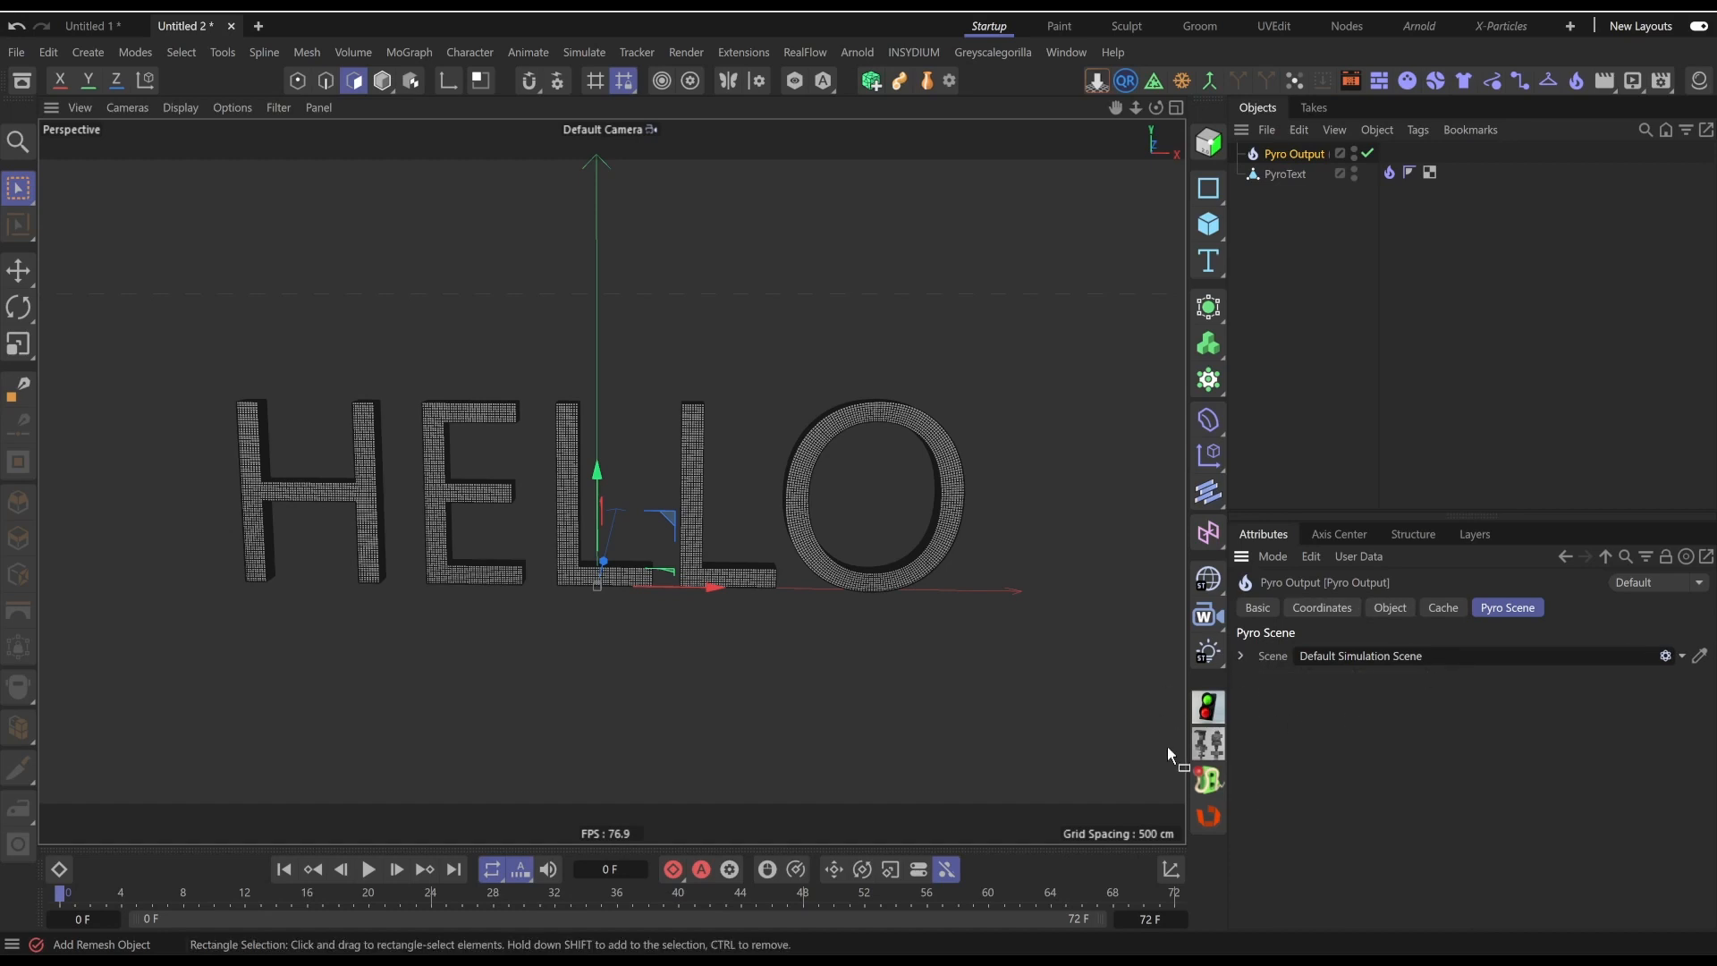
{"action": "left_click", "coordinate": [1241, 657]}
{"action": "scroll", "coordinate": [1270, 765], "scroll_direction": "down", "scroll_amount": 3}
{"action": "scroll", "coordinate": [1270, 769], "scroll_direction": "up", "scroll_amount": 3}
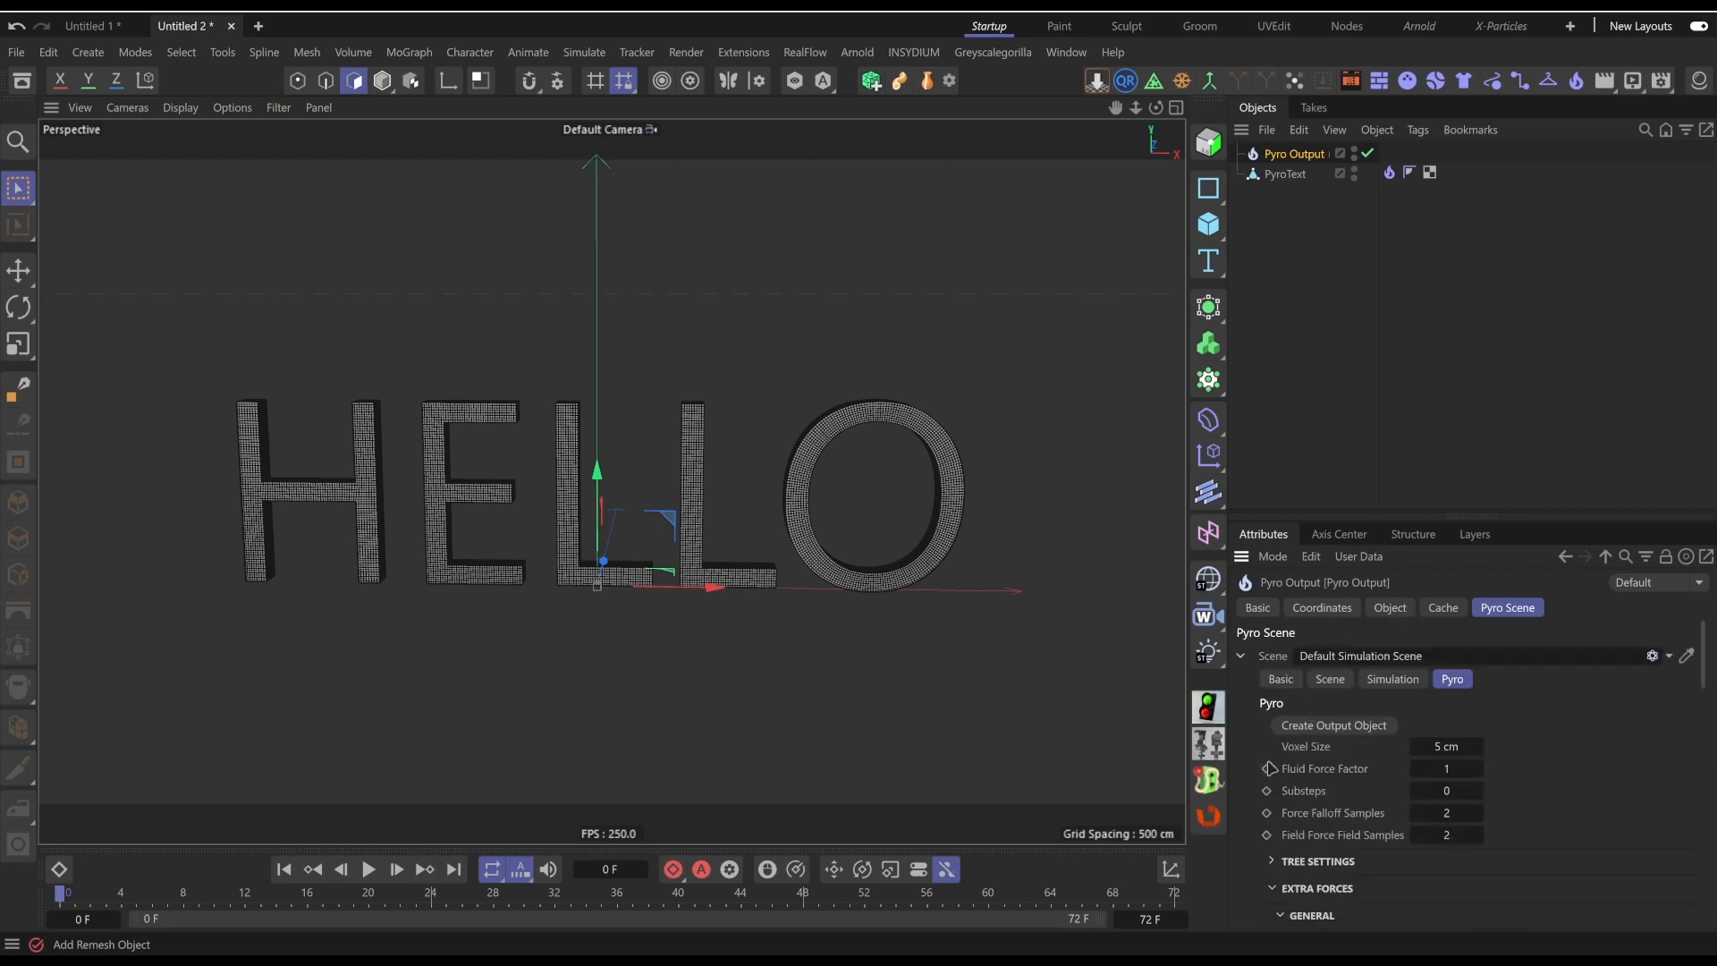
{"action": "scroll", "coordinate": [1360, 758], "scroll_direction": "down", "scroll_amount": 3}
{"action": "scroll", "coordinate": [1357, 762], "scroll_direction": "up", "scroll_amount": 3}
{"action": "scroll", "coordinate": [1354, 764], "scroll_direction": "down", "scroll_amount": 5}
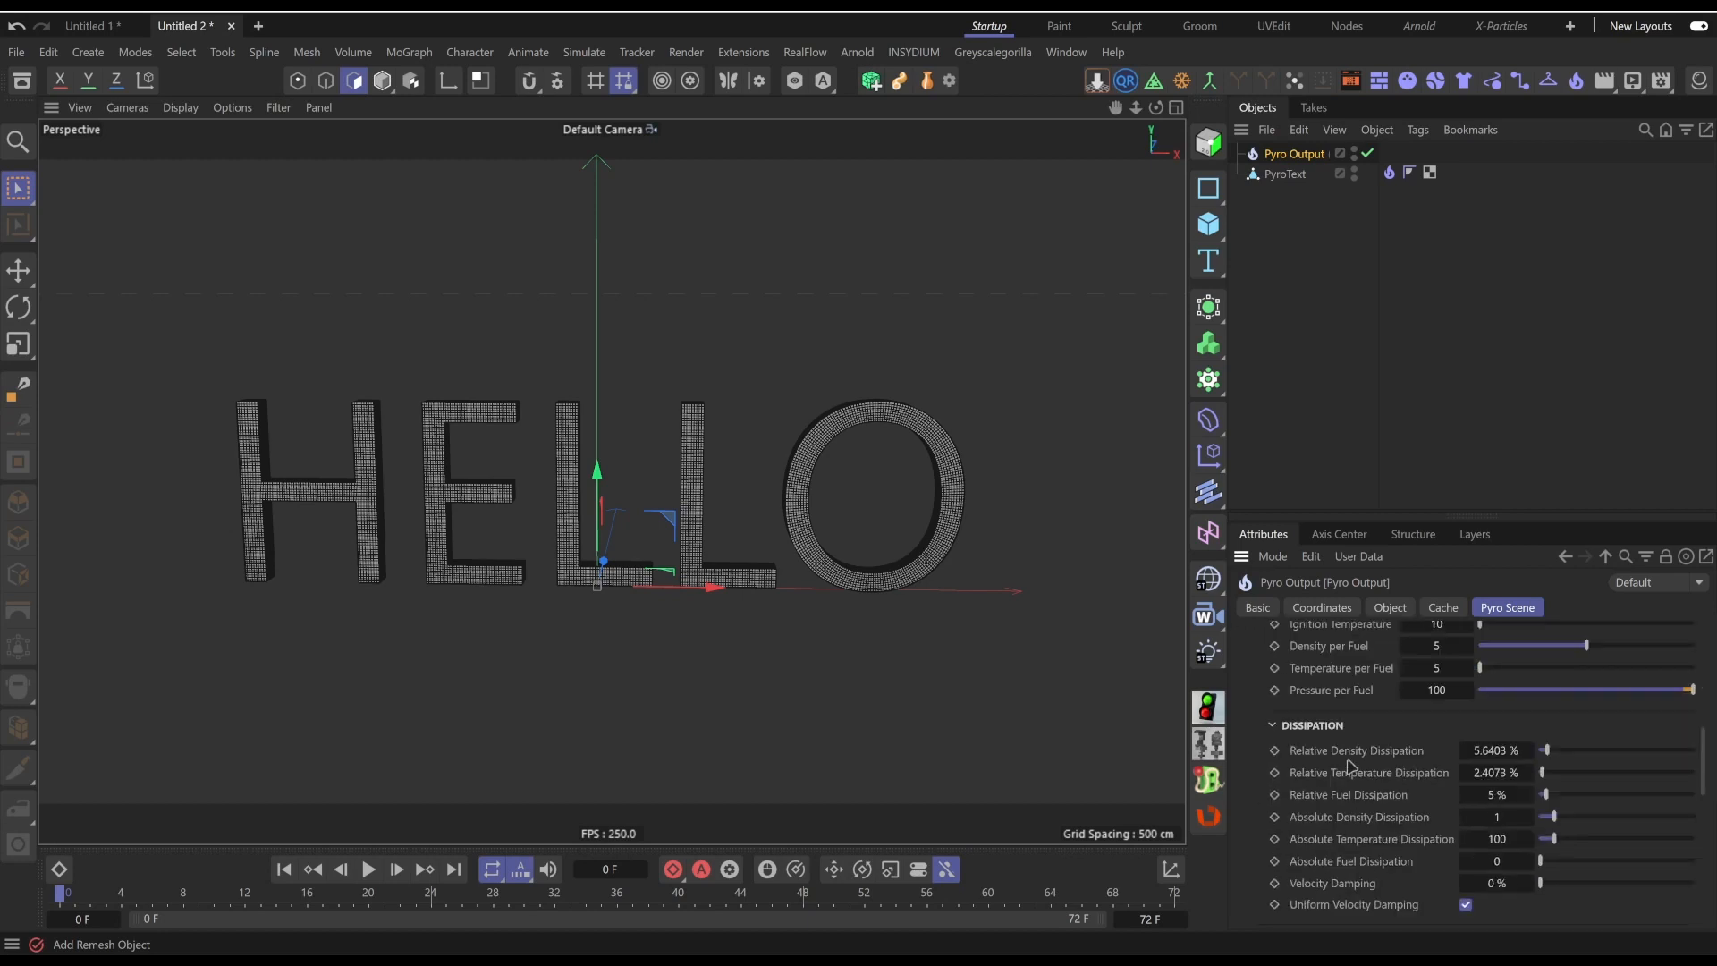
{"action": "scroll", "coordinate": [1352, 769], "scroll_direction": "up", "scroll_amount": 3}
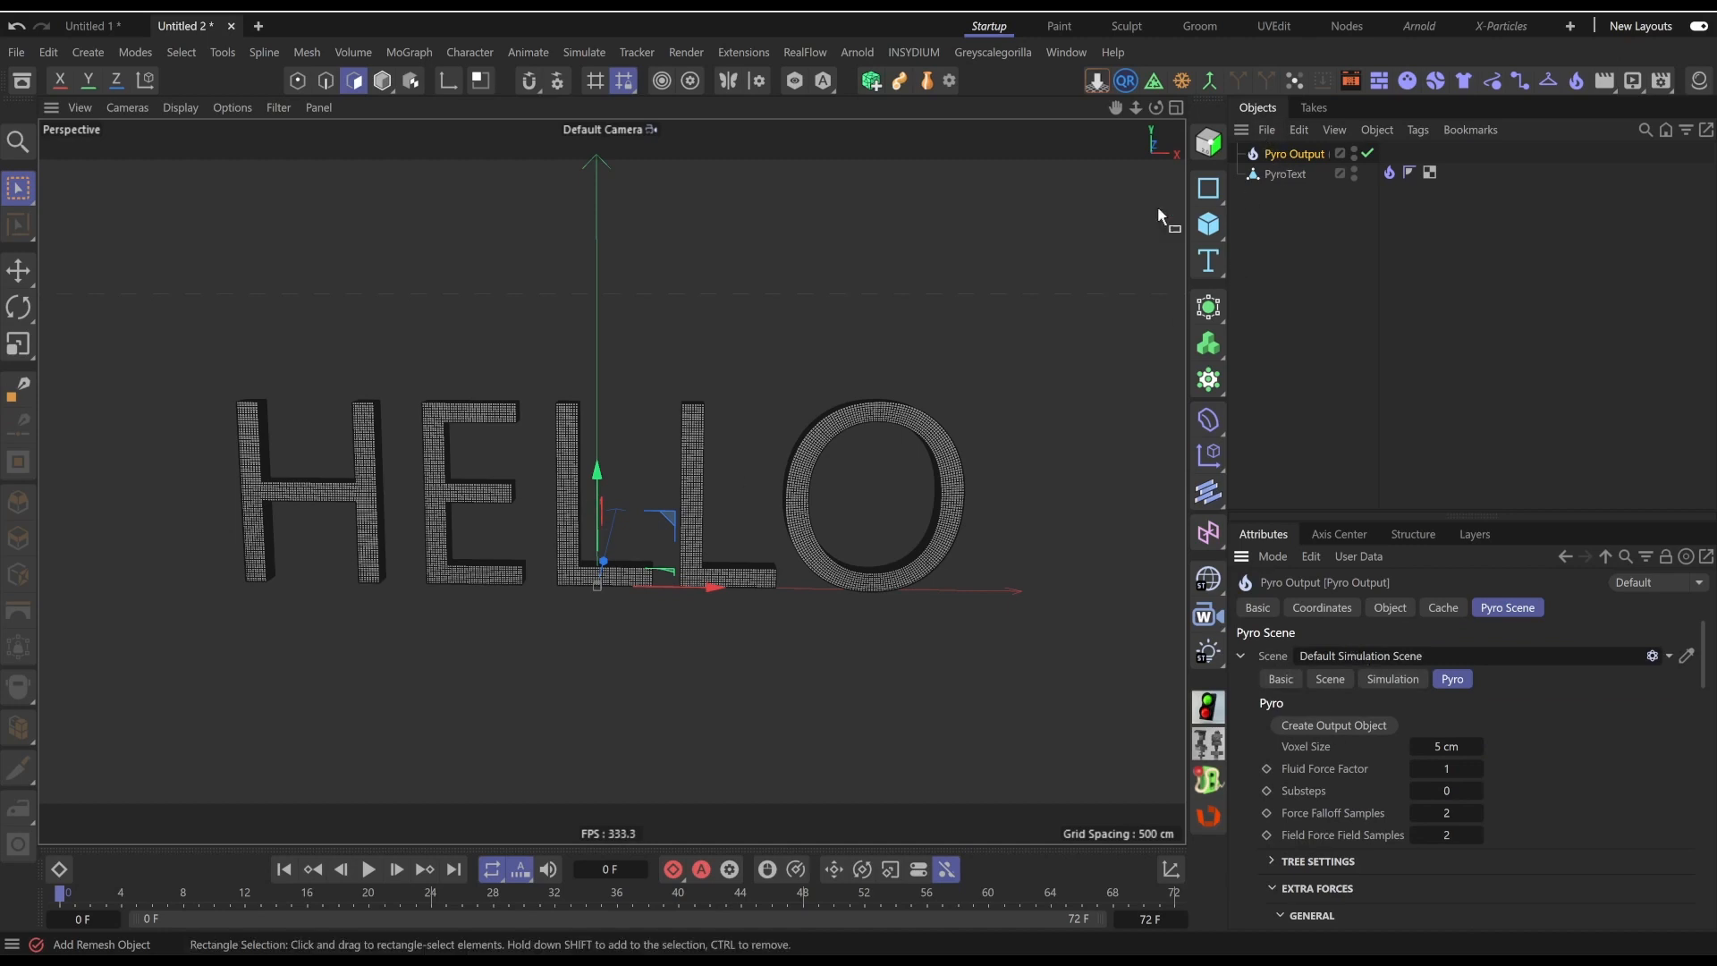
Play the pyro simulation on the HELLO text from the first frame, and check the Pyro Emitter tag's settings
{"action": "middle_click_drag", "start_coordinate": [638, 418], "coordinate": [655, 420], "text": "alt"}
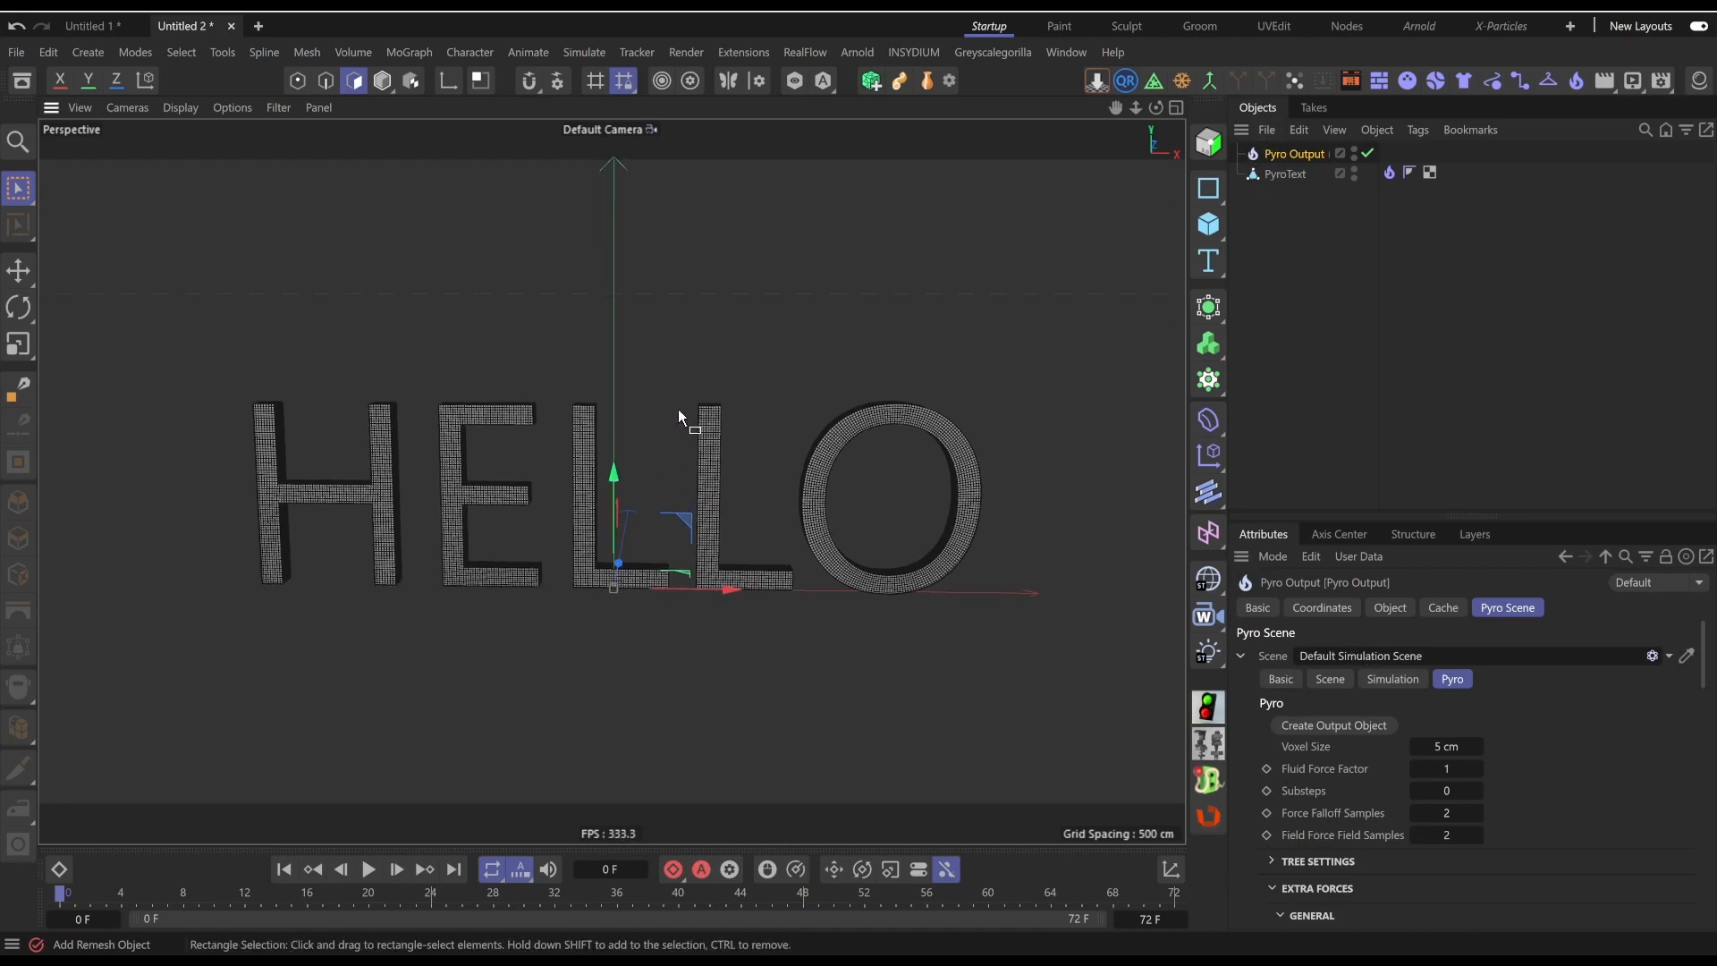
{"action": "left_click", "coordinate": [1330, 276]}
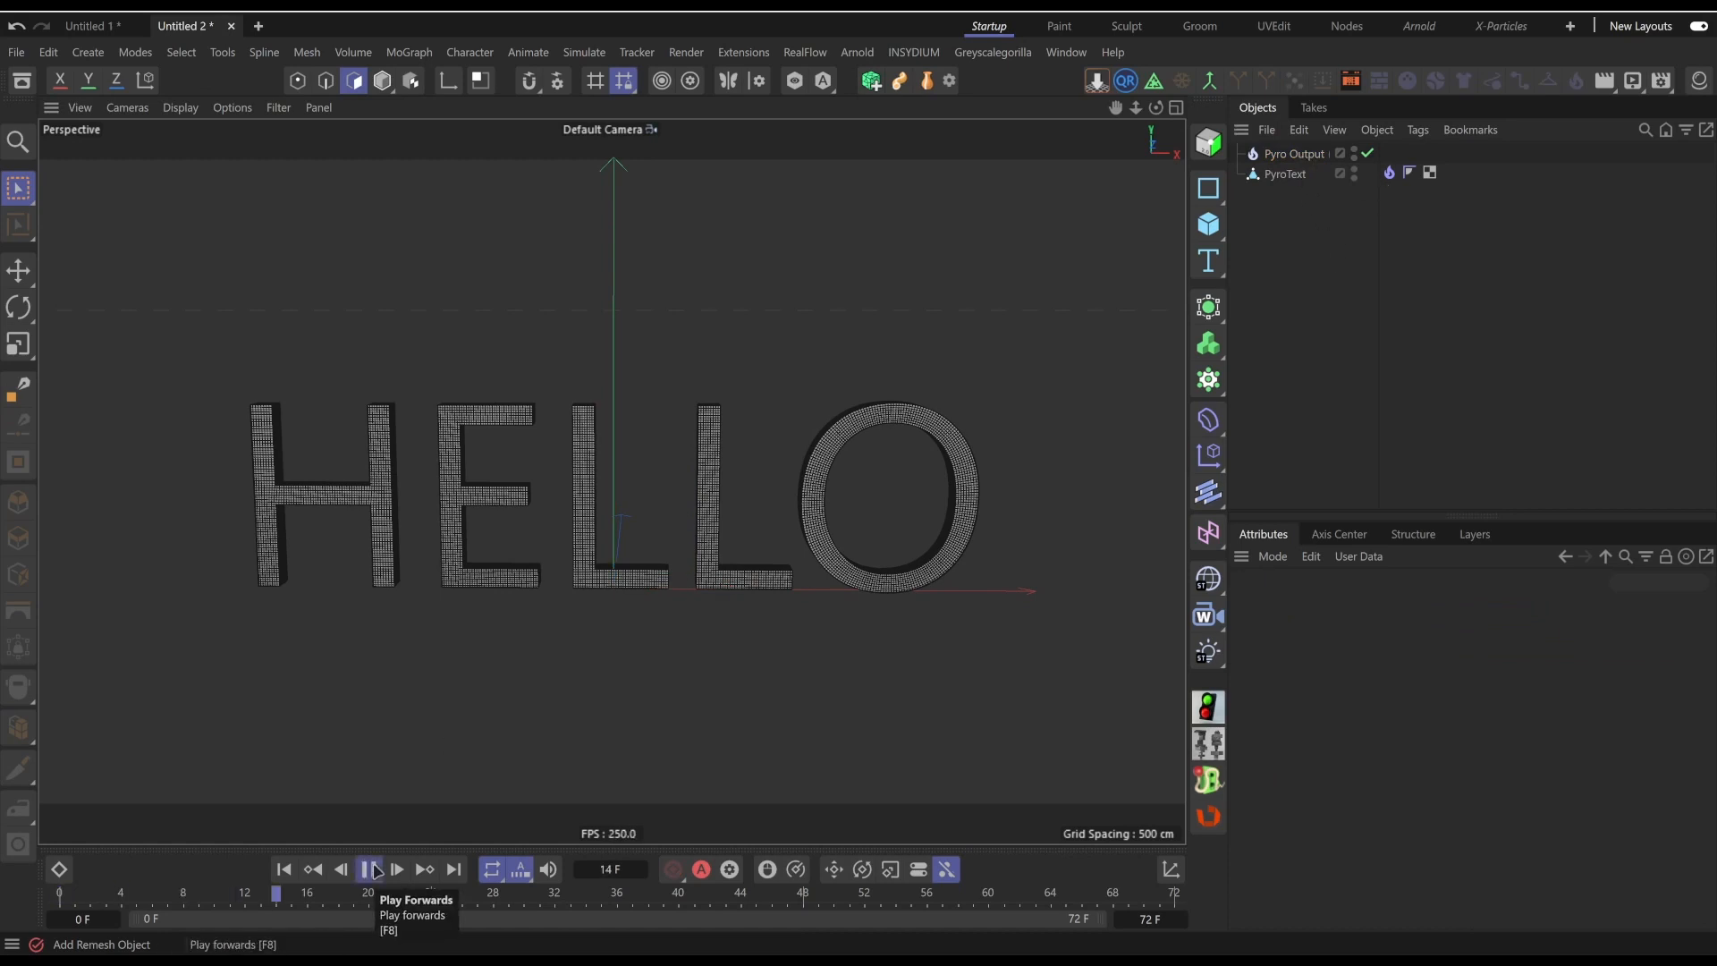
{"action": "left_click", "coordinate": [375, 870]}
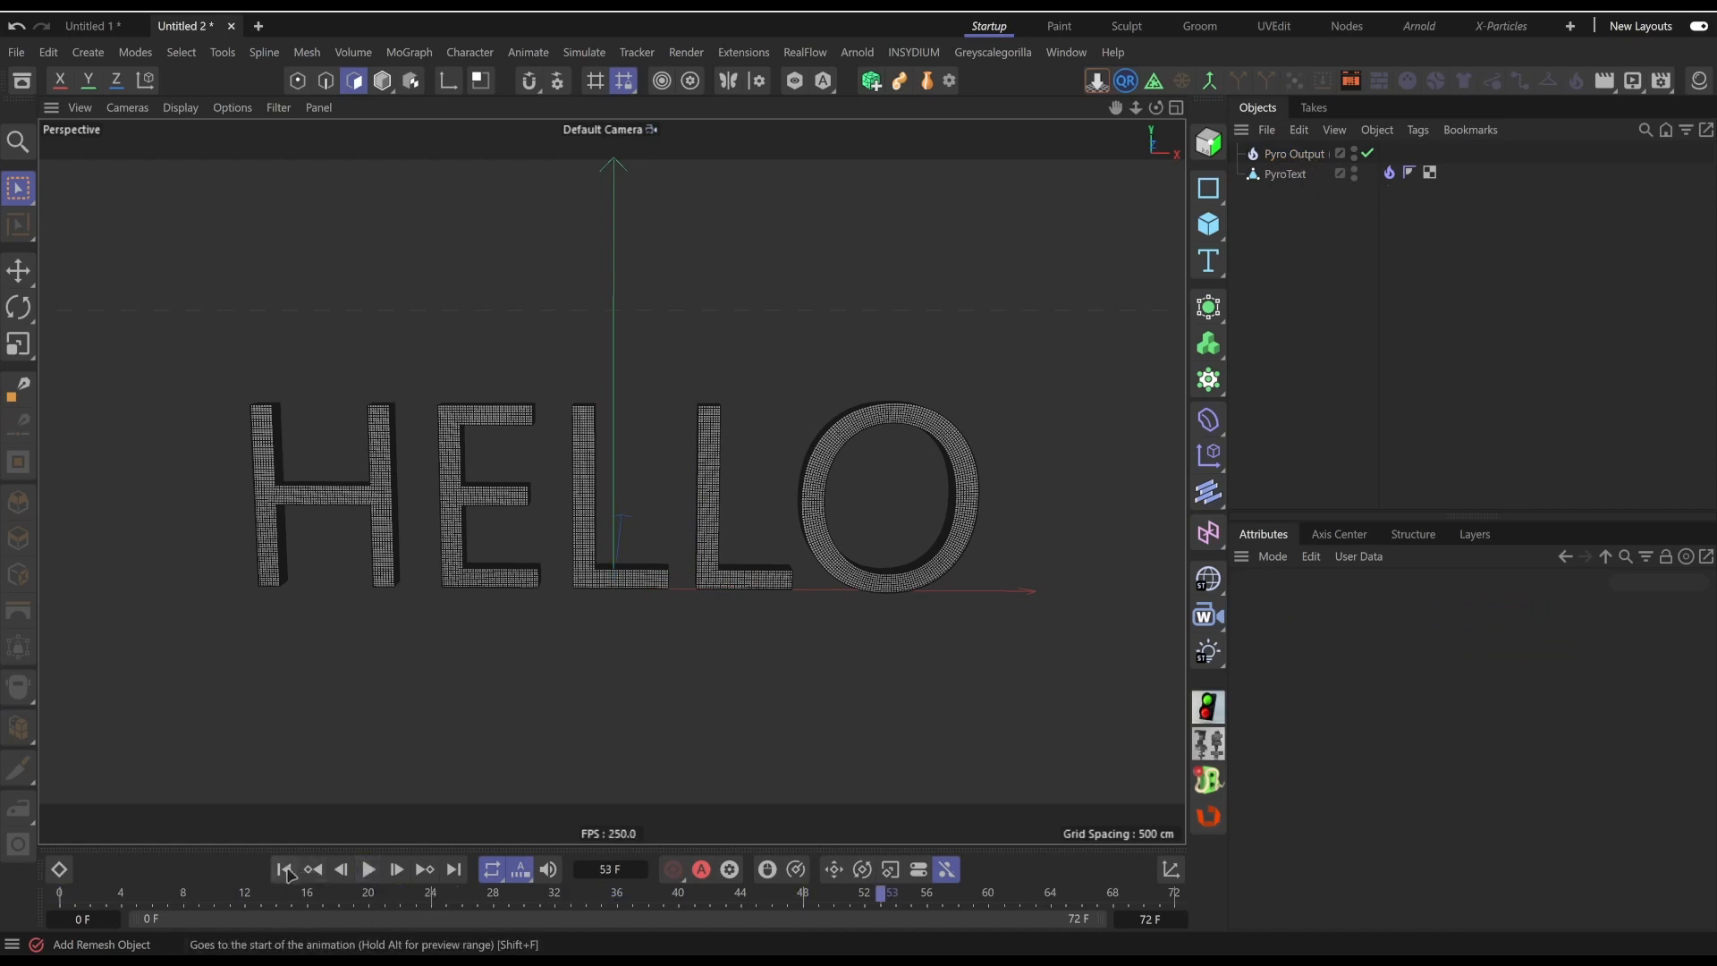
{"action": "left_click", "coordinate": [285, 870]}
{"action": "left_click", "coordinate": [1390, 174]}
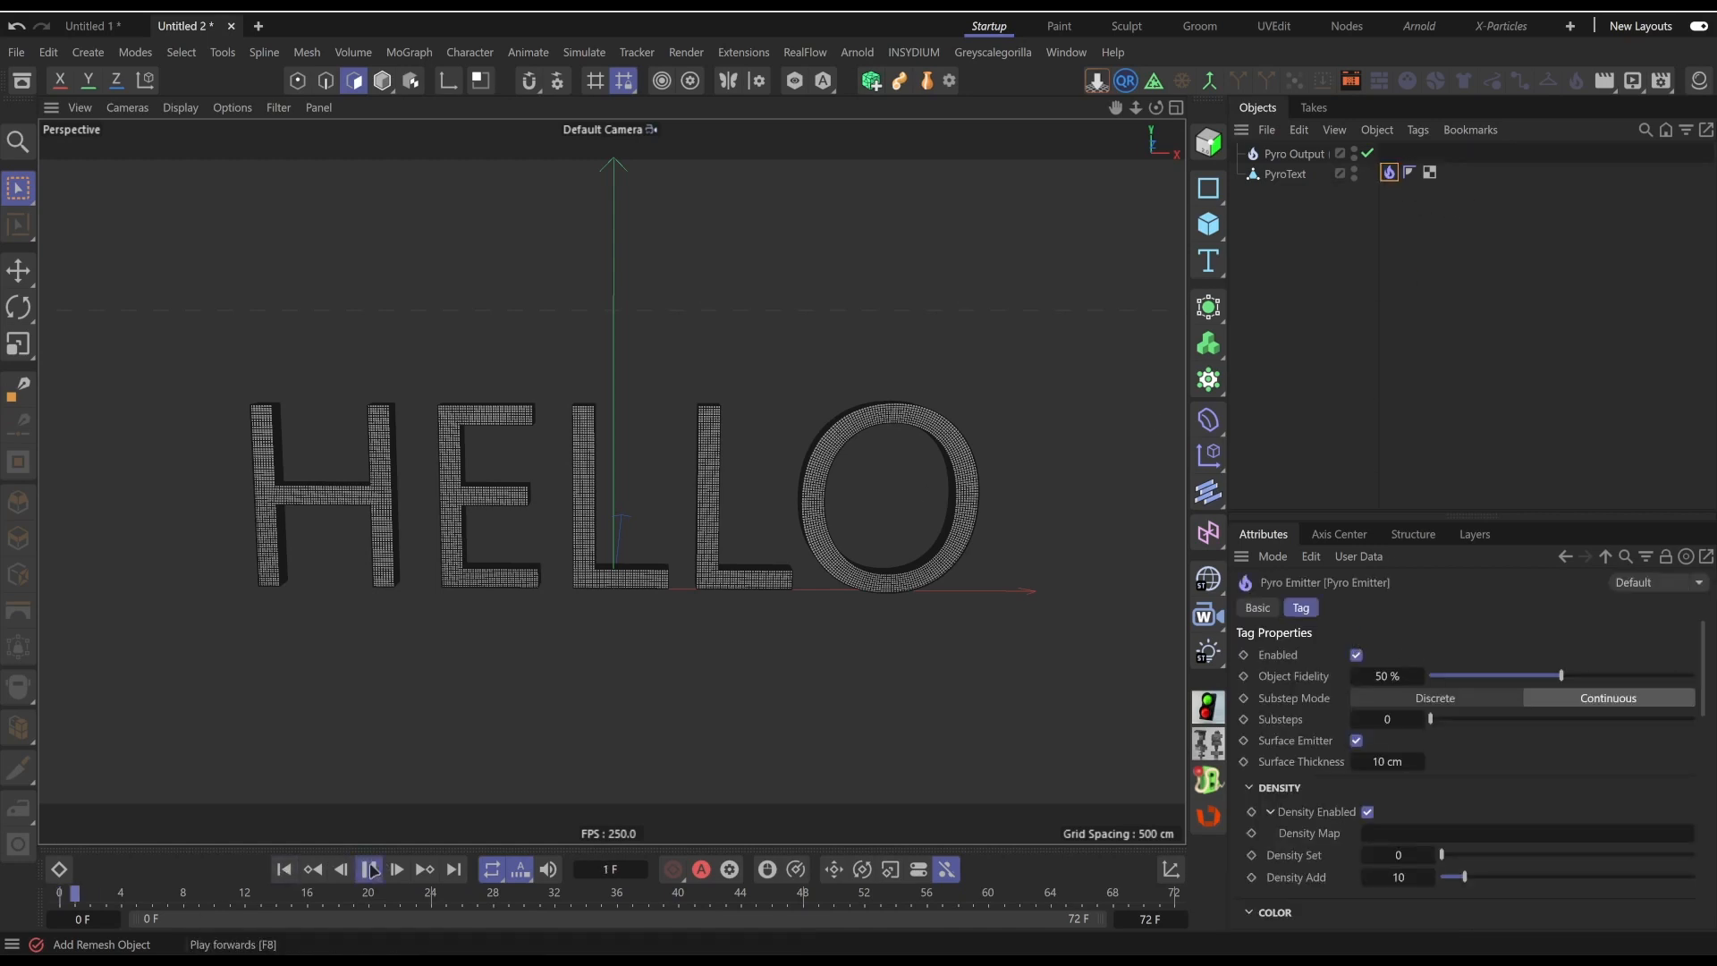
{"action": "left_click", "coordinate": [369, 869]}
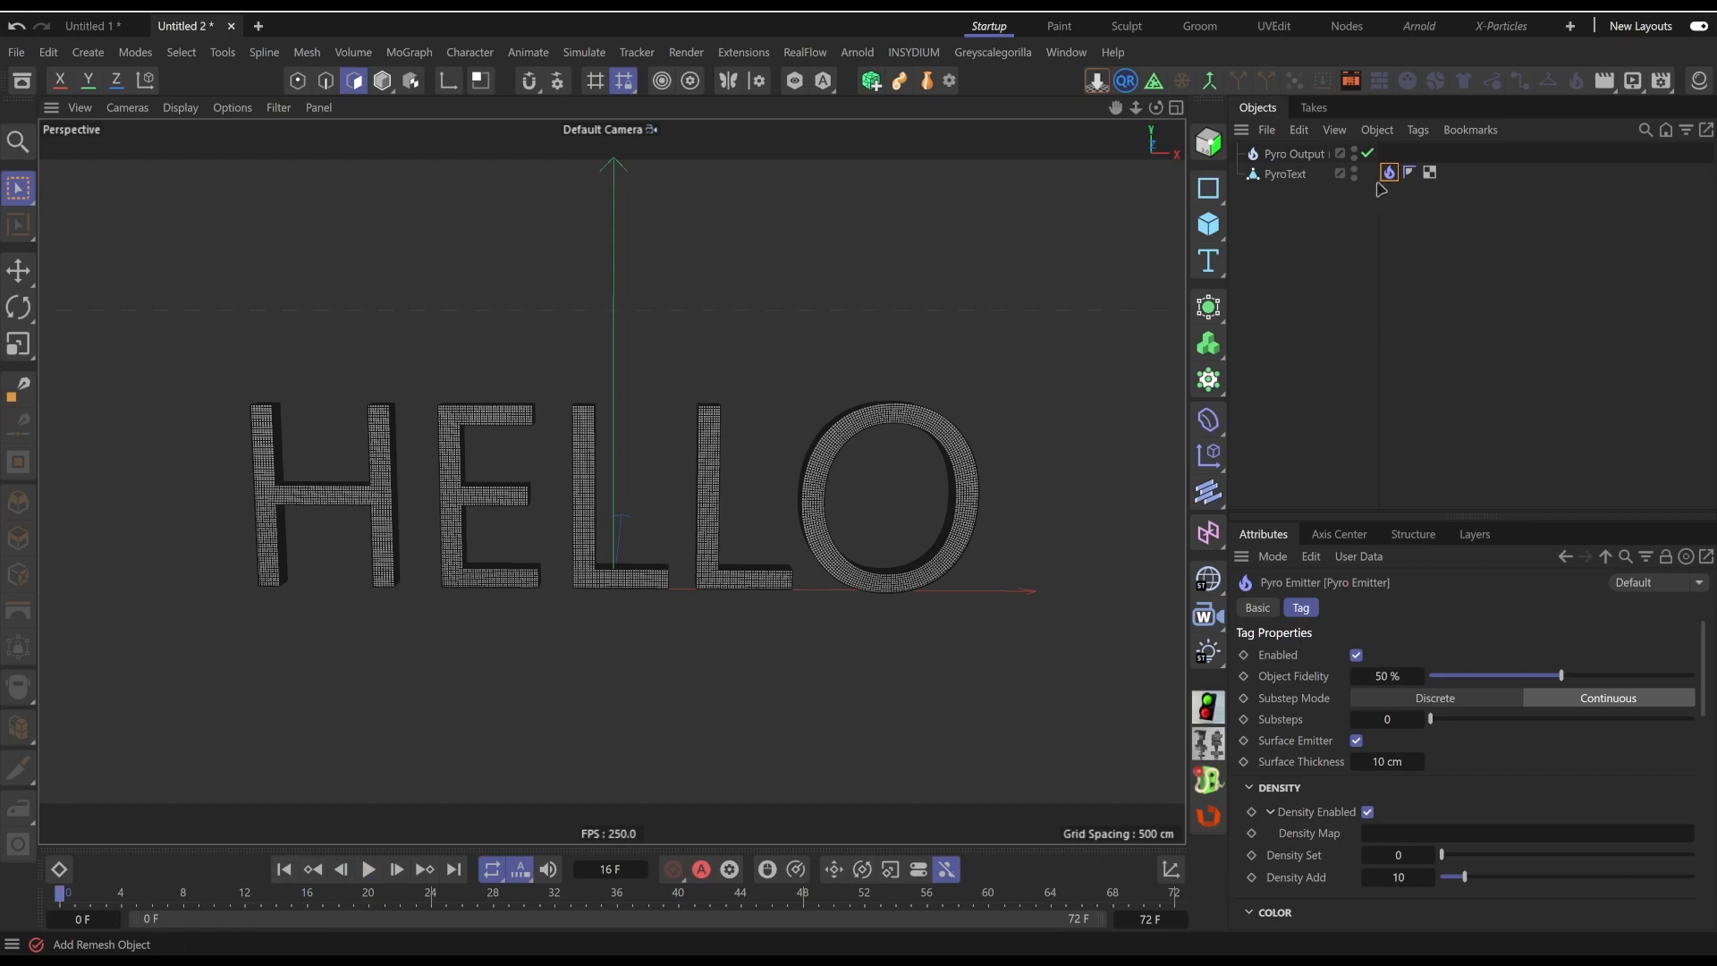
Move Pyro Output below PyroText in the object hierarchy and replay the simulation with the Pyro Emitter tag selected
{"action": "left_click", "coordinate": [1285, 175]}
{"action": "left_click_drag", "start_coordinate": [1294, 154], "coordinate": [1296, 188]}
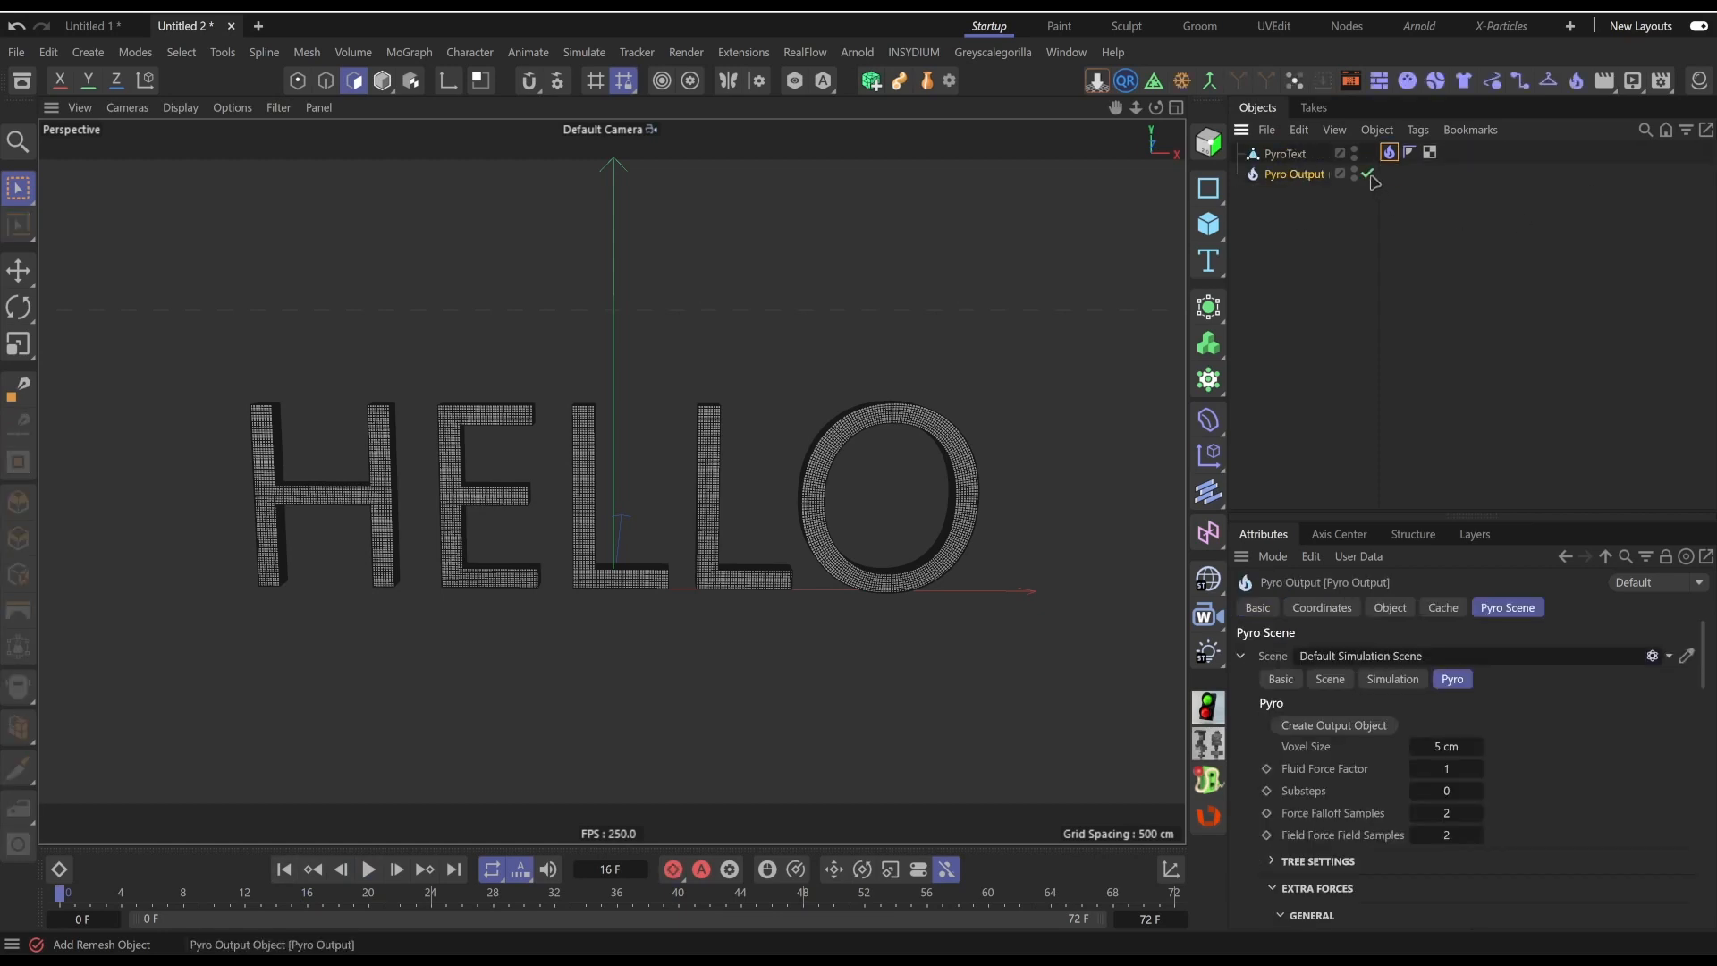
{"action": "left_click", "coordinate": [1389, 152]}
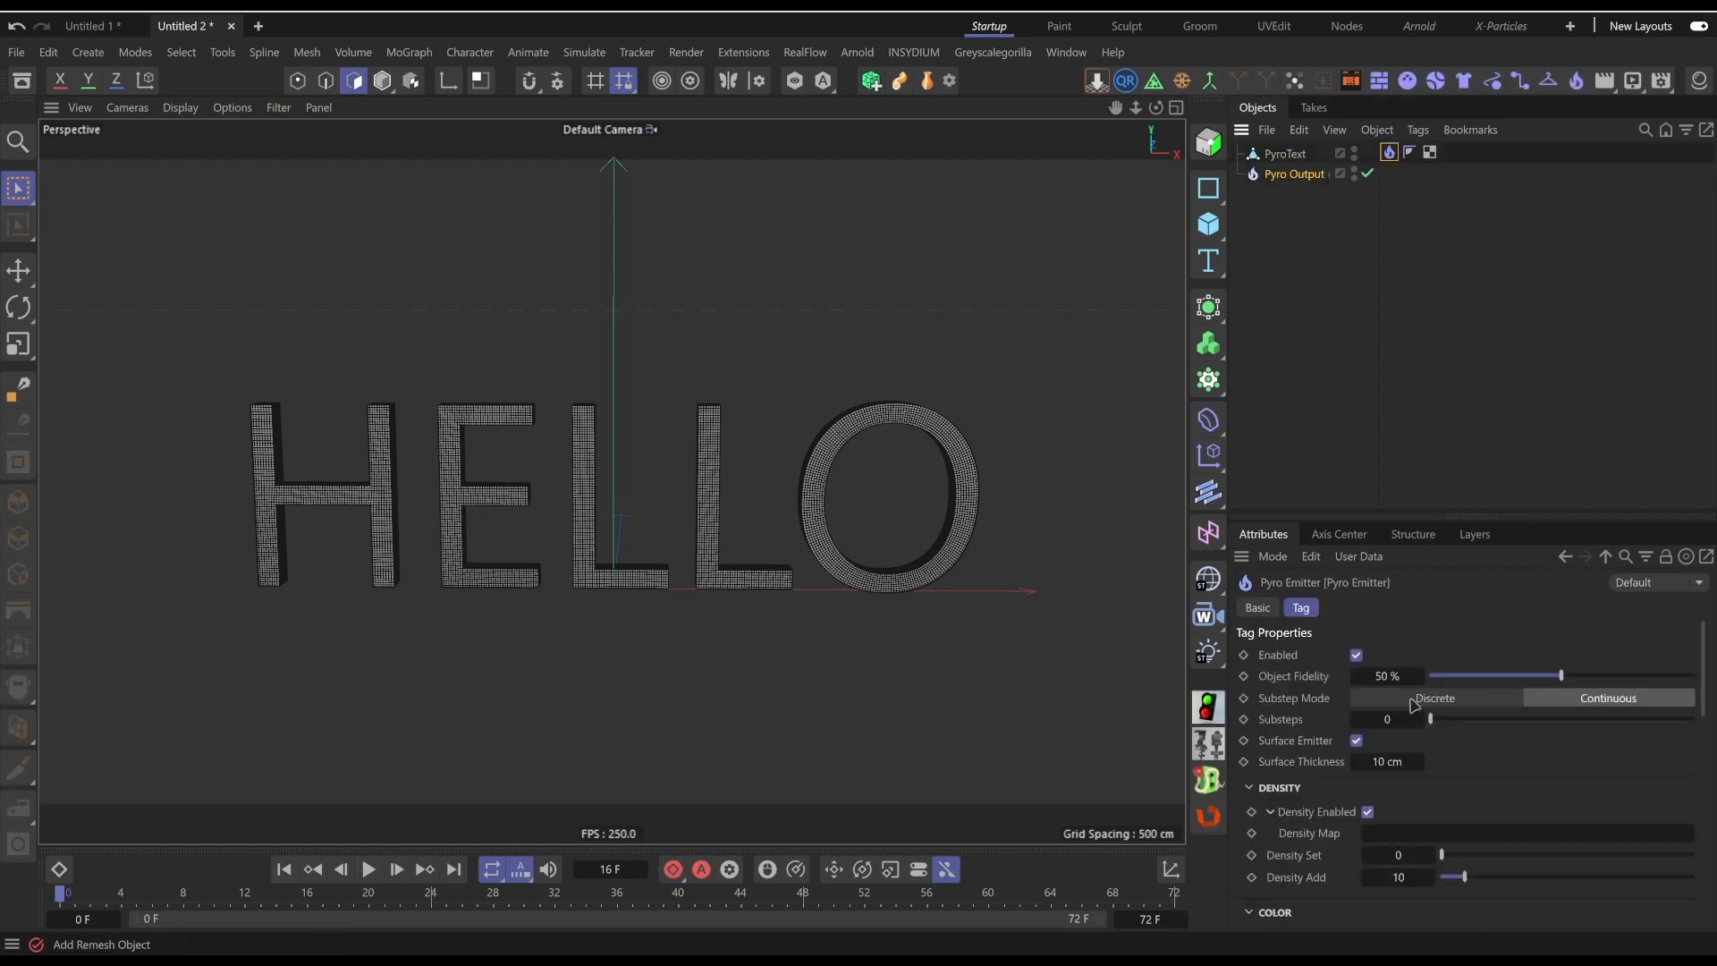
{"action": "left_click", "coordinate": [370, 870]}
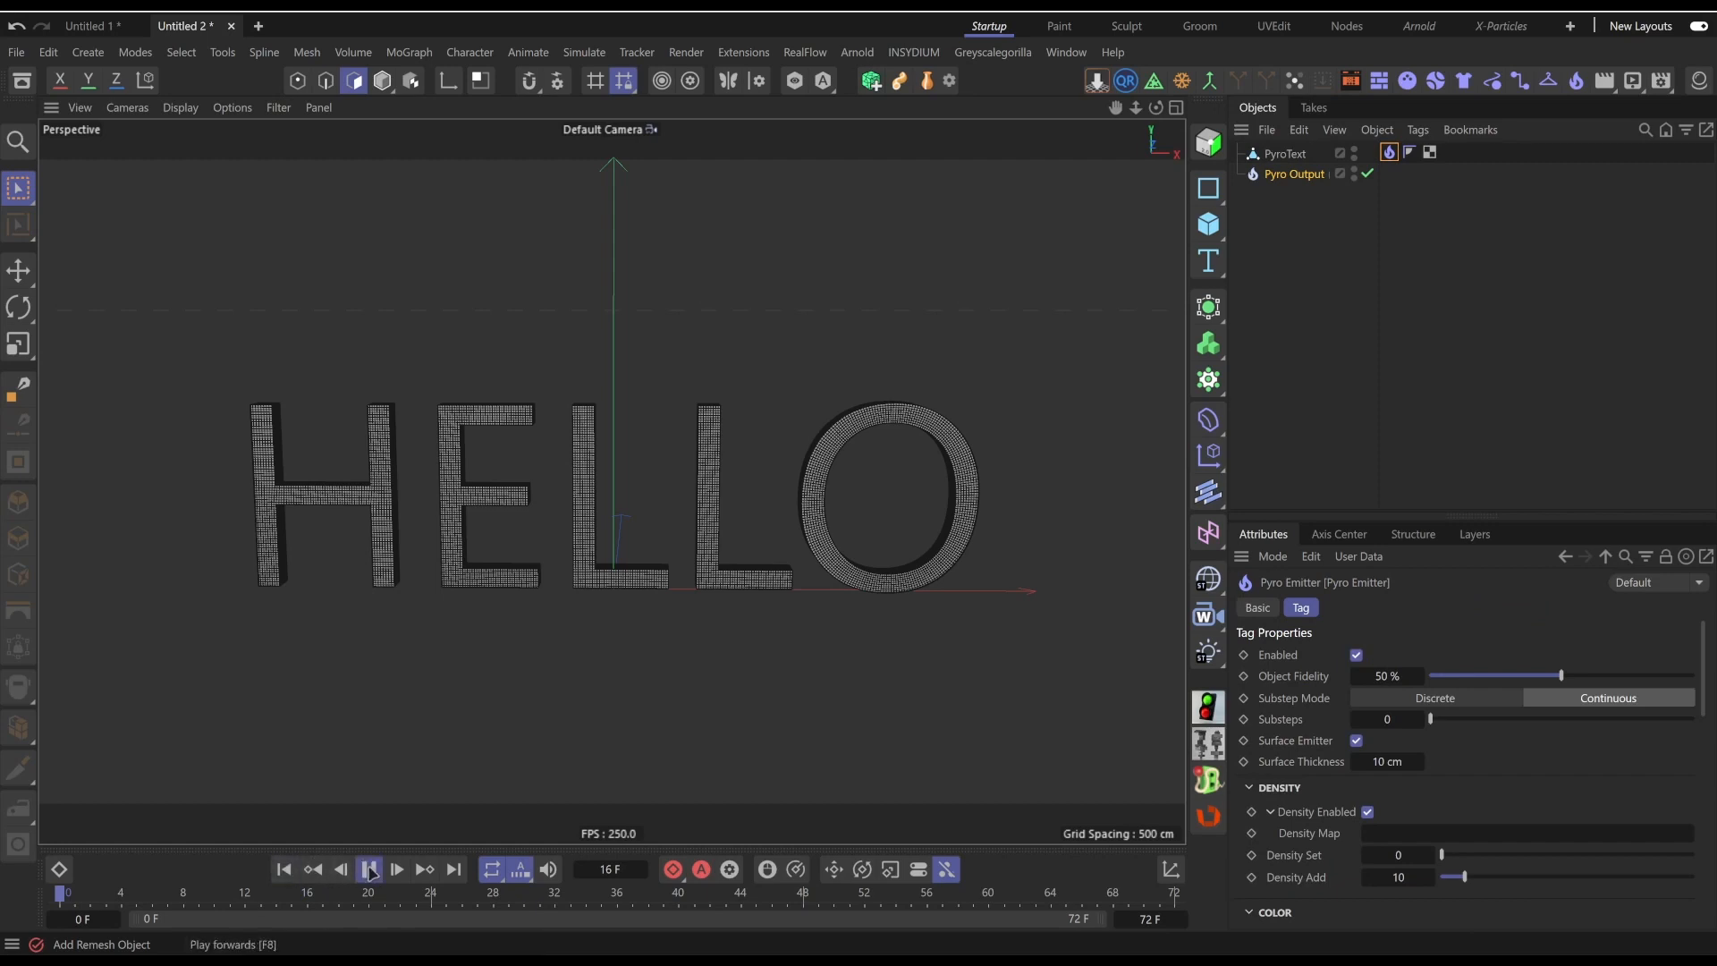
Copy PyroText and Pyro Output, and close the Untitled 1 and Untitled 2 projects without saving
{"action": "left_click", "coordinate": [139, 26]}
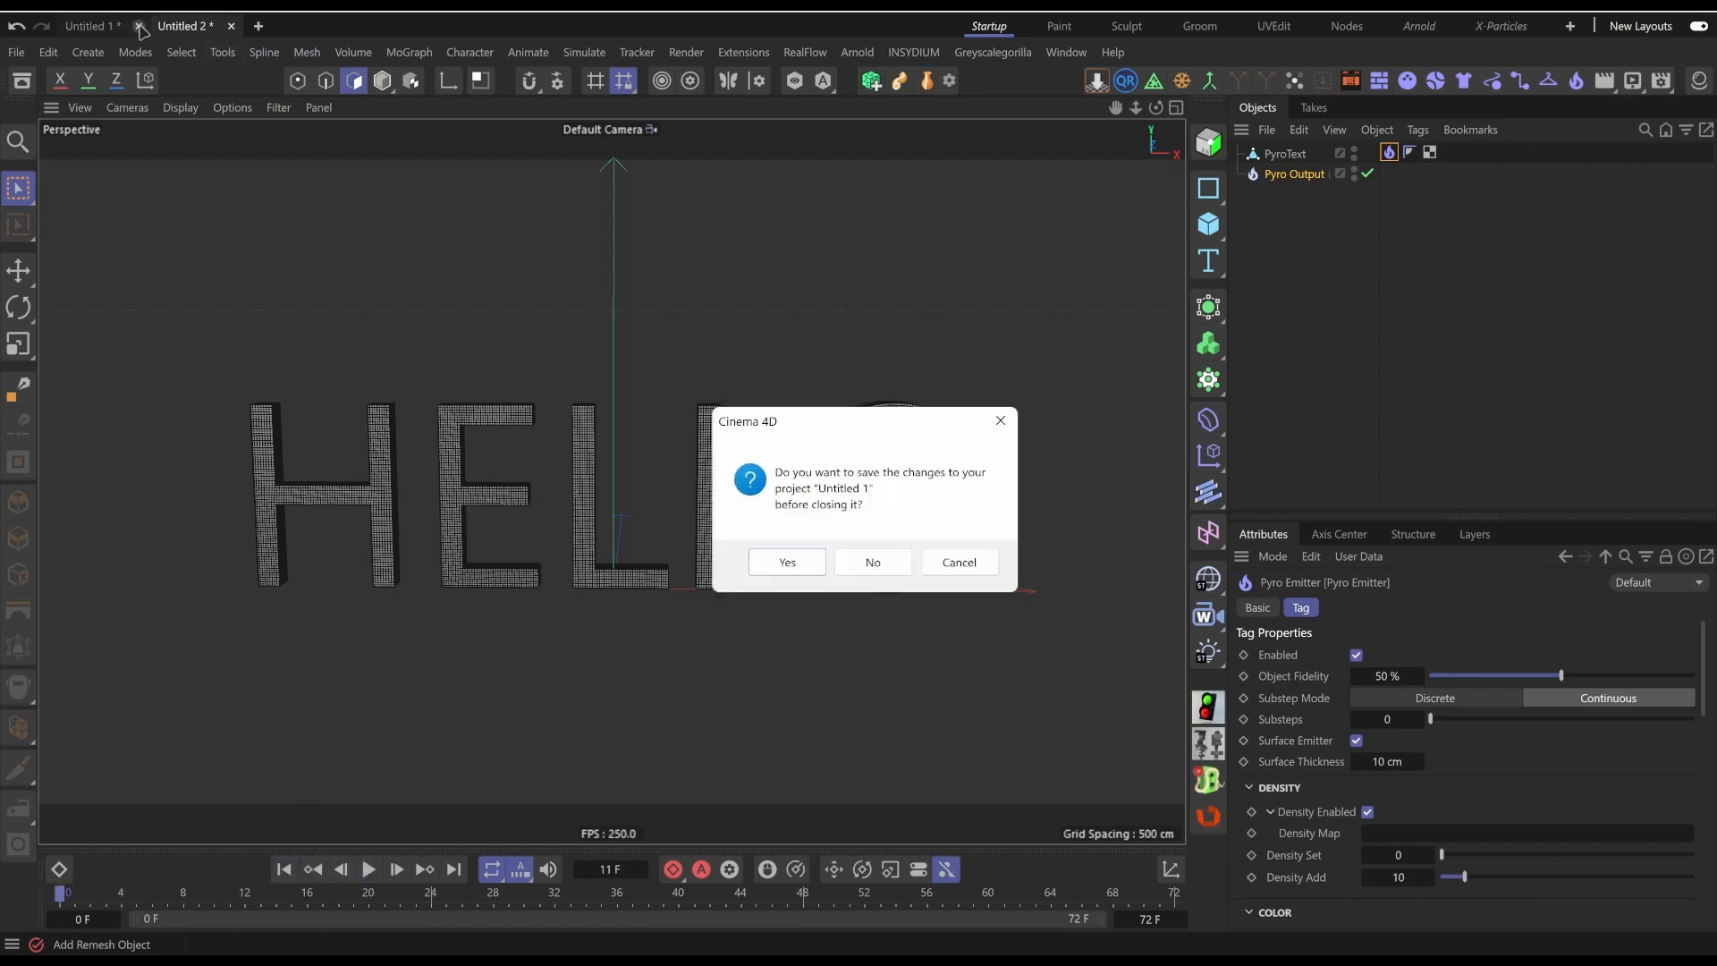
{"action": "left_click", "coordinate": [873, 562]}
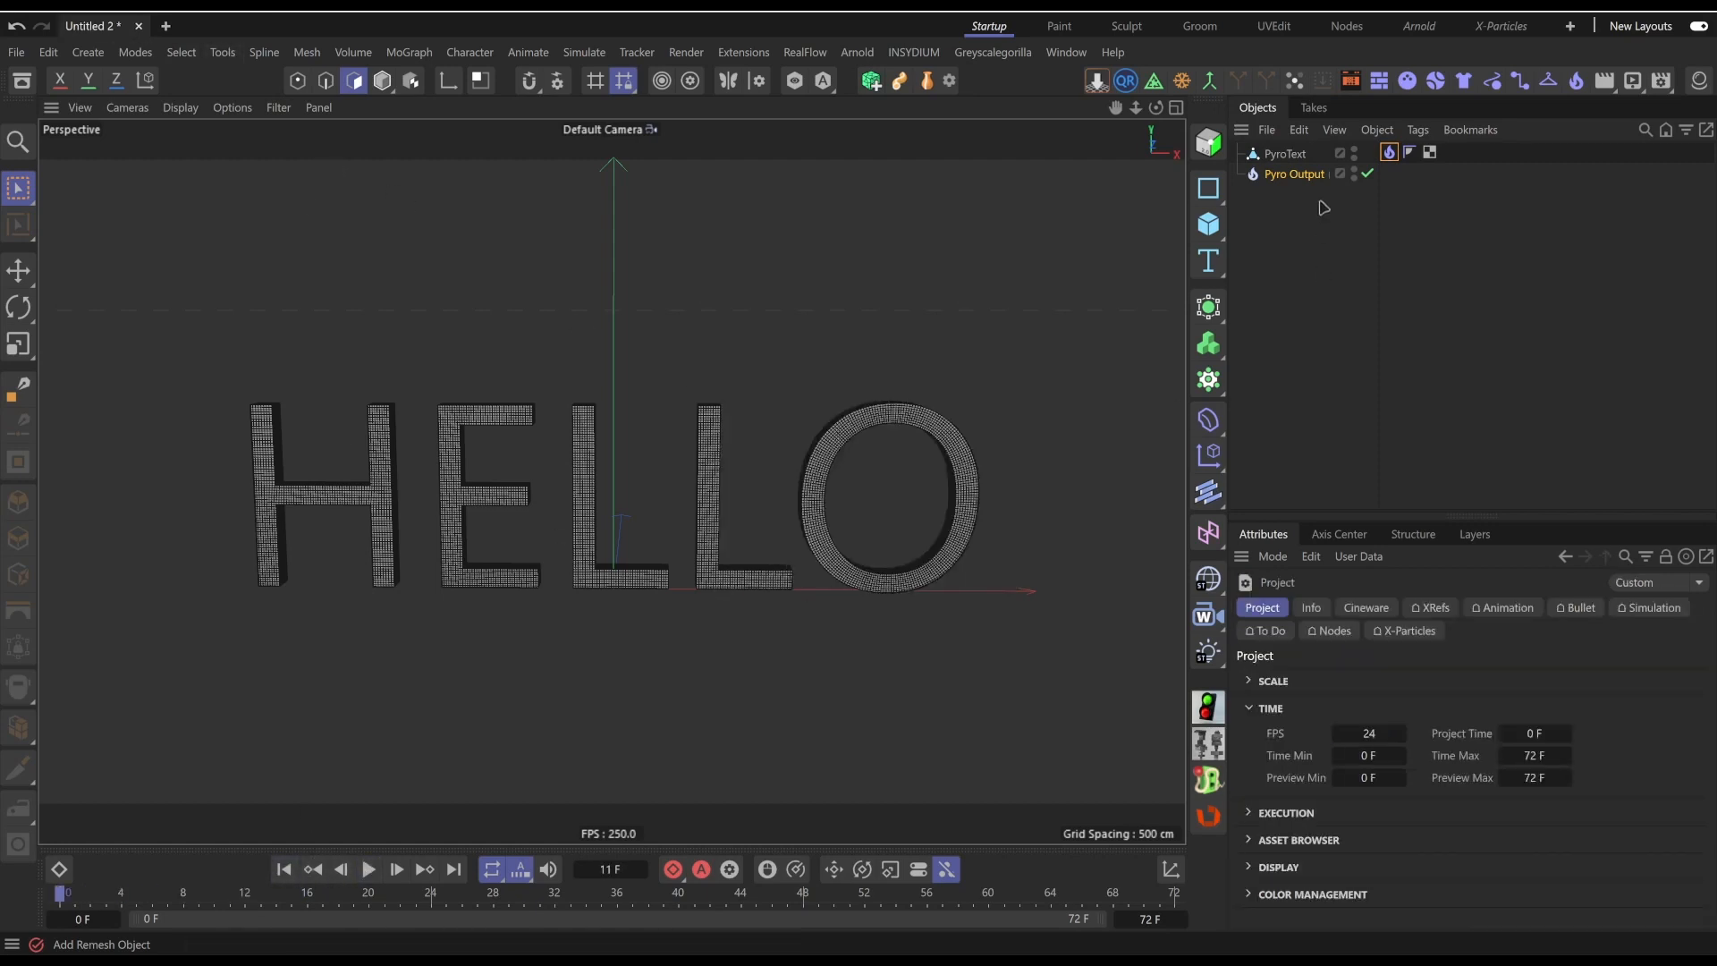
{"action": "left_click_drag", "start_coordinate": [1293, 239], "coordinate": [1270, 143]}
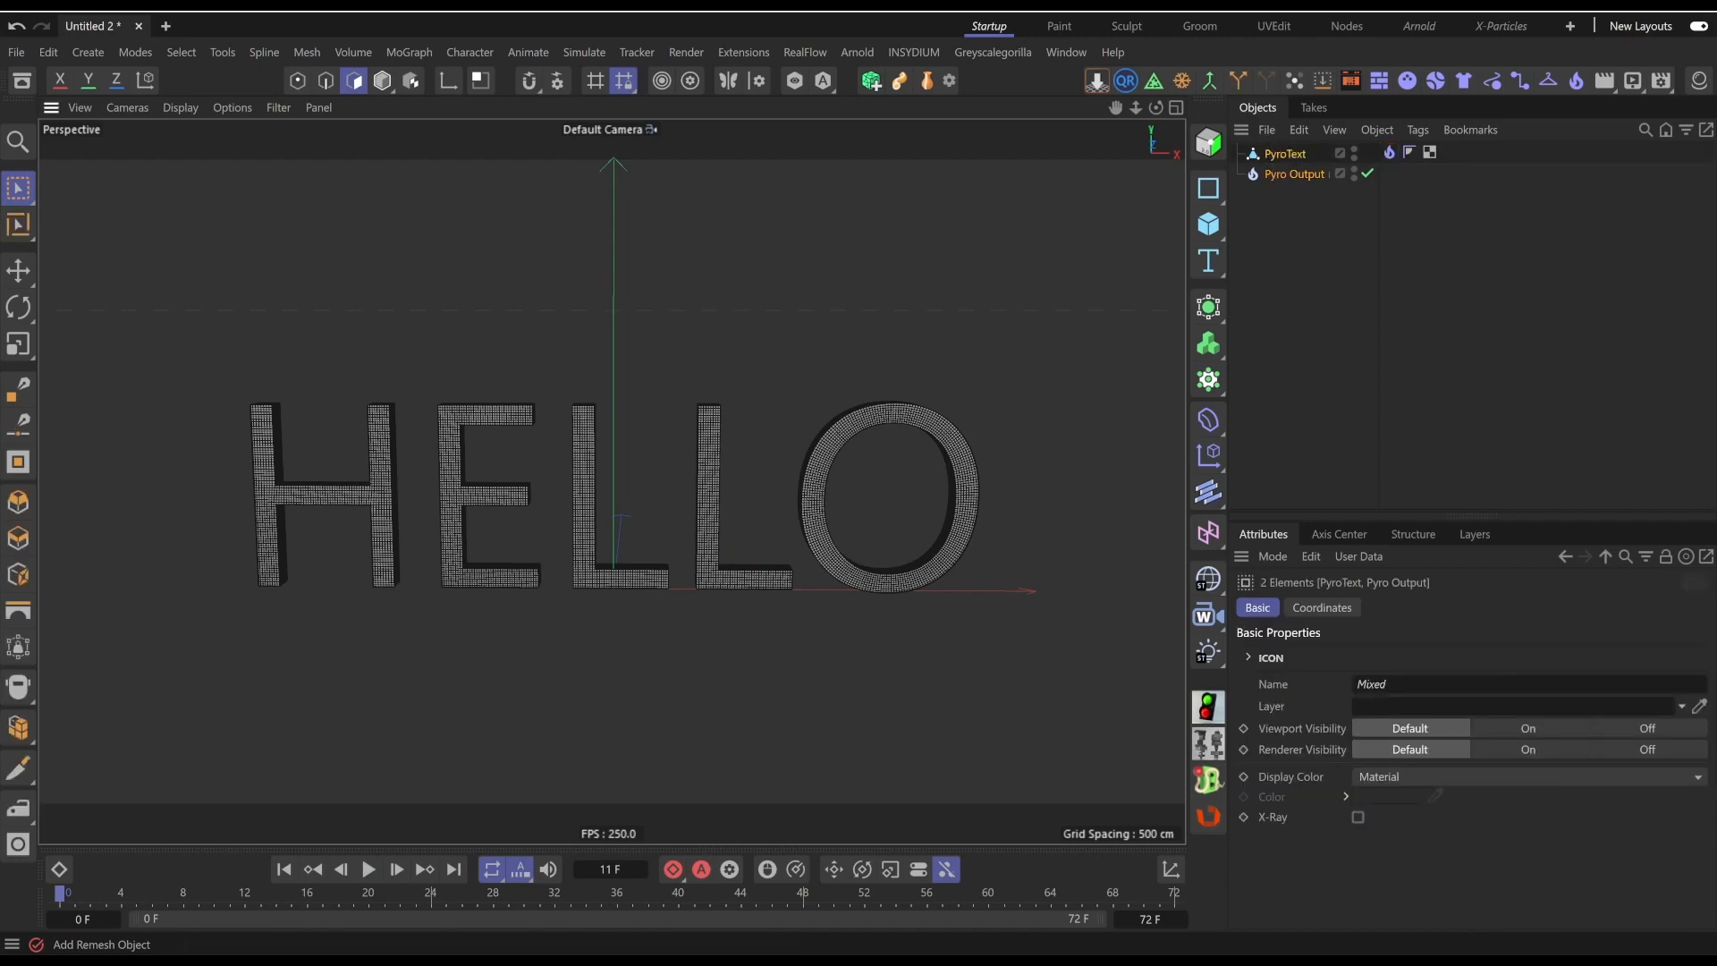
{"action": "left_click", "coordinate": [168, 28]}
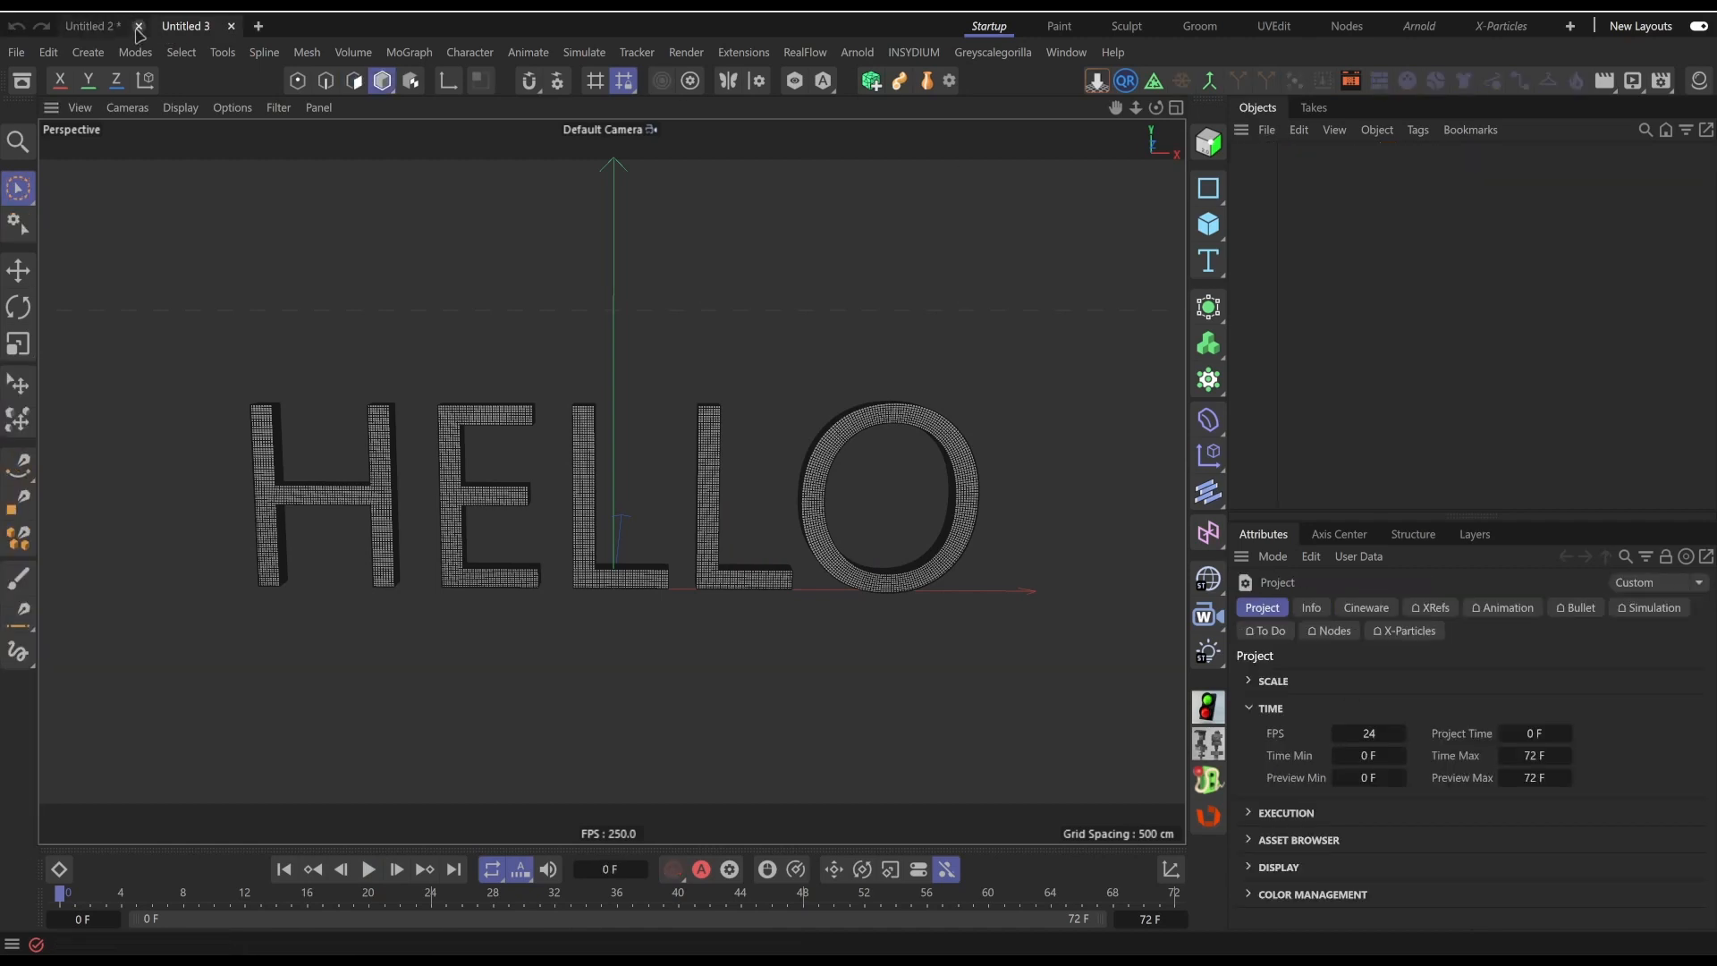
{"action": "left_click", "coordinate": [137, 26]}
{"action": "left_click", "coordinate": [842, 562]}
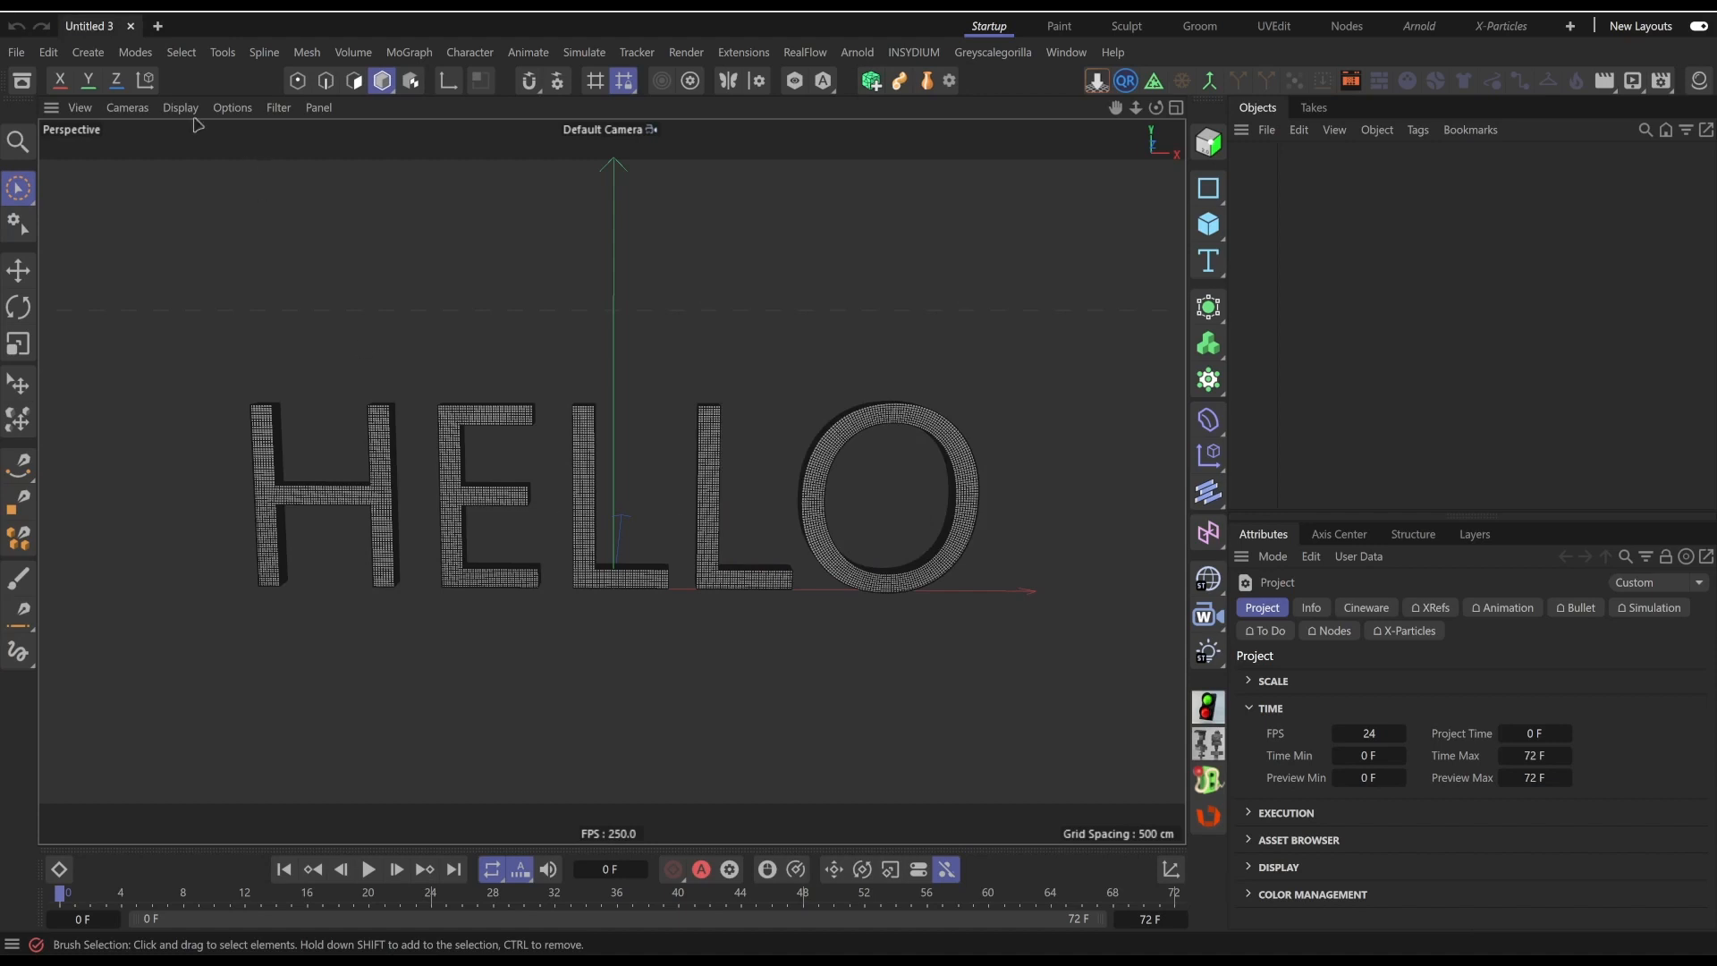
Paste the copied PyroText and Pyro Output into a new project and play the simulation there
{"action": "key", "text": "ctrl+n"}
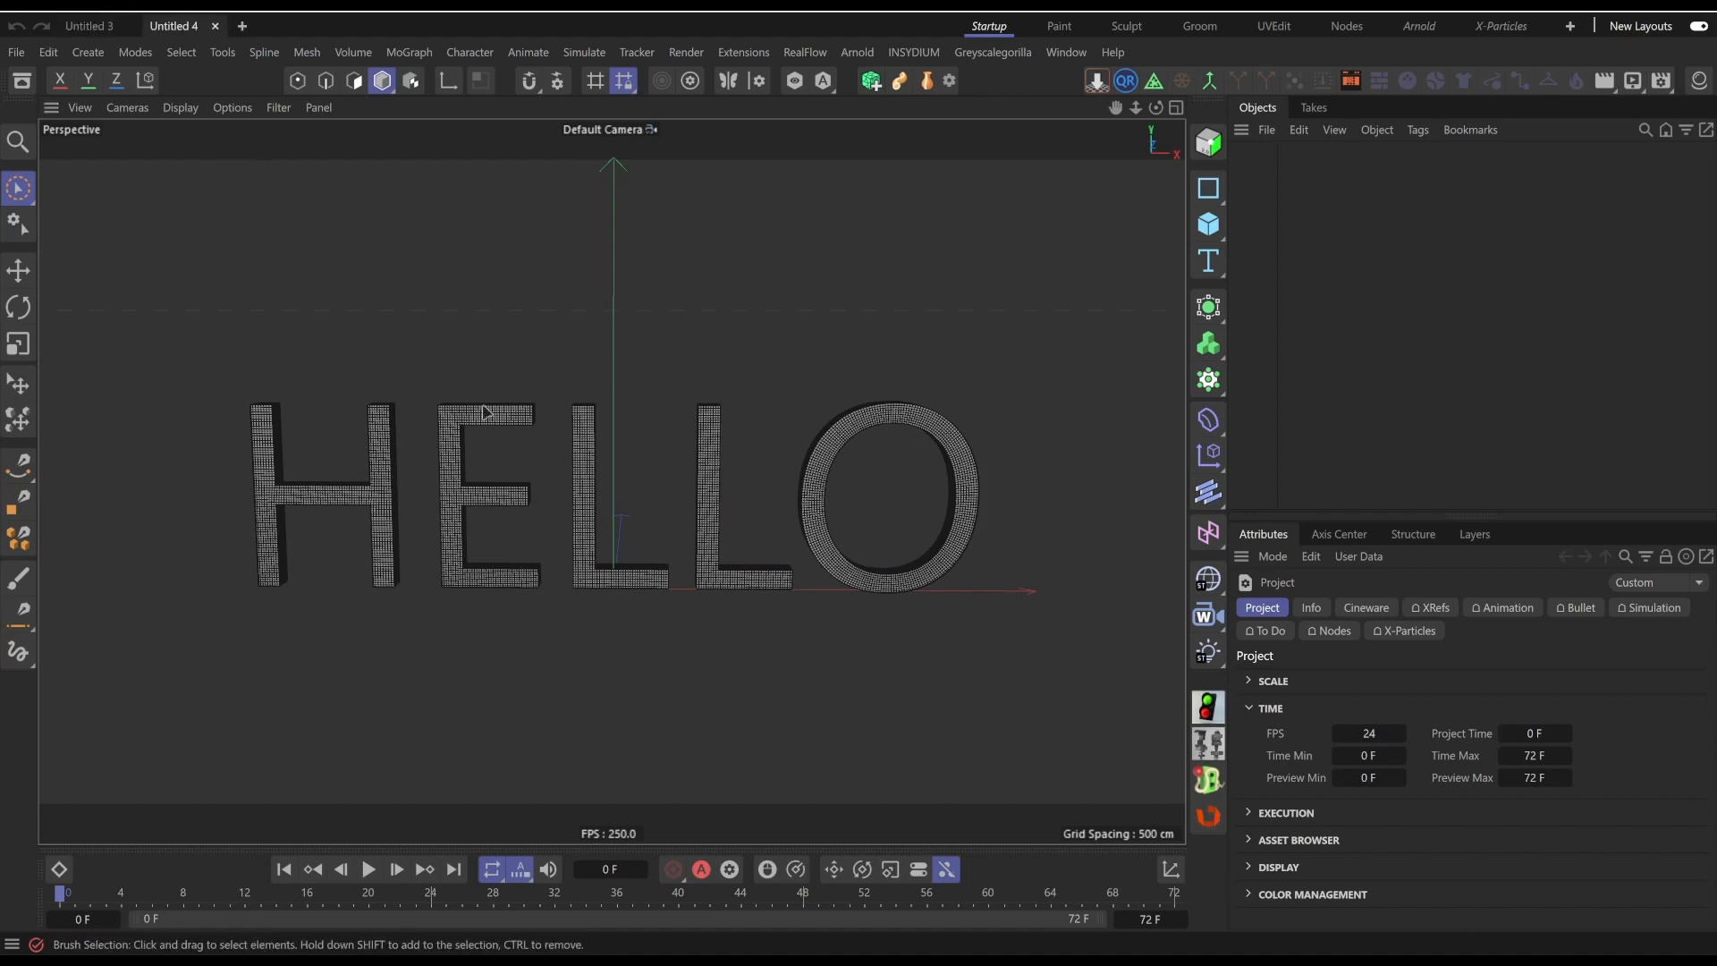
{"action": "key", "text": "ctrl+v"}
{"action": "left_click", "coordinate": [1312, 254]}
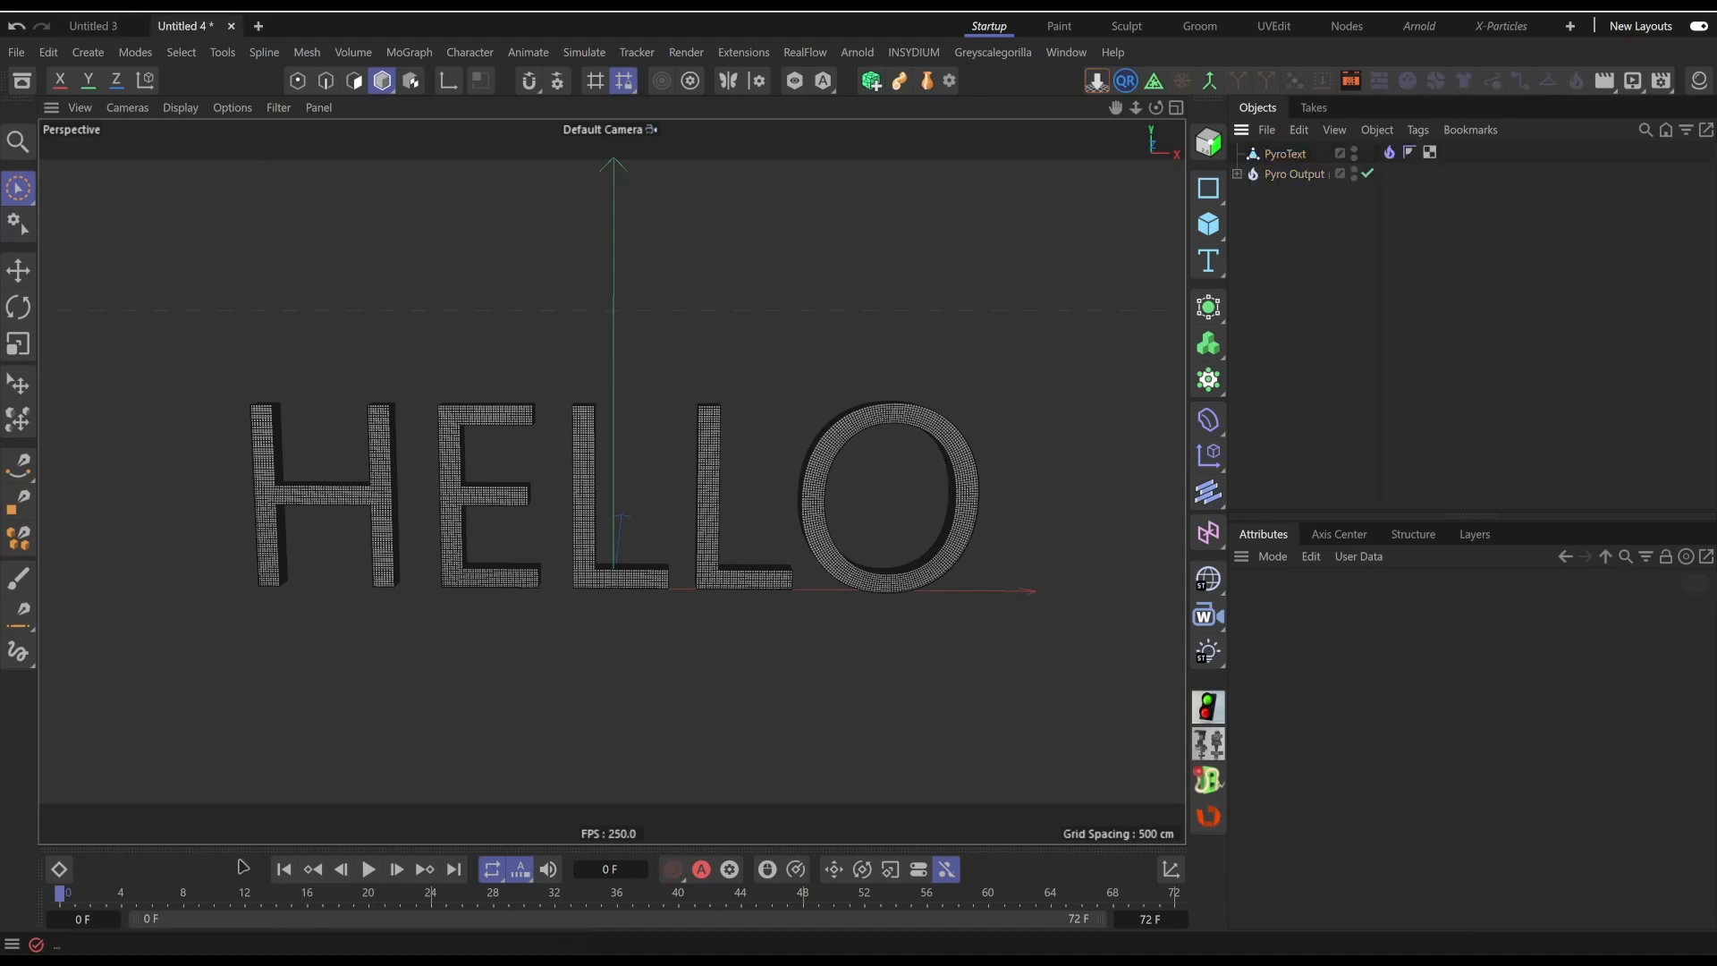
{"action": "left_click", "coordinate": [368, 869]}
{"action": "left_click", "coordinate": [367, 869]}
{"action": "left_click", "coordinate": [283, 869]}
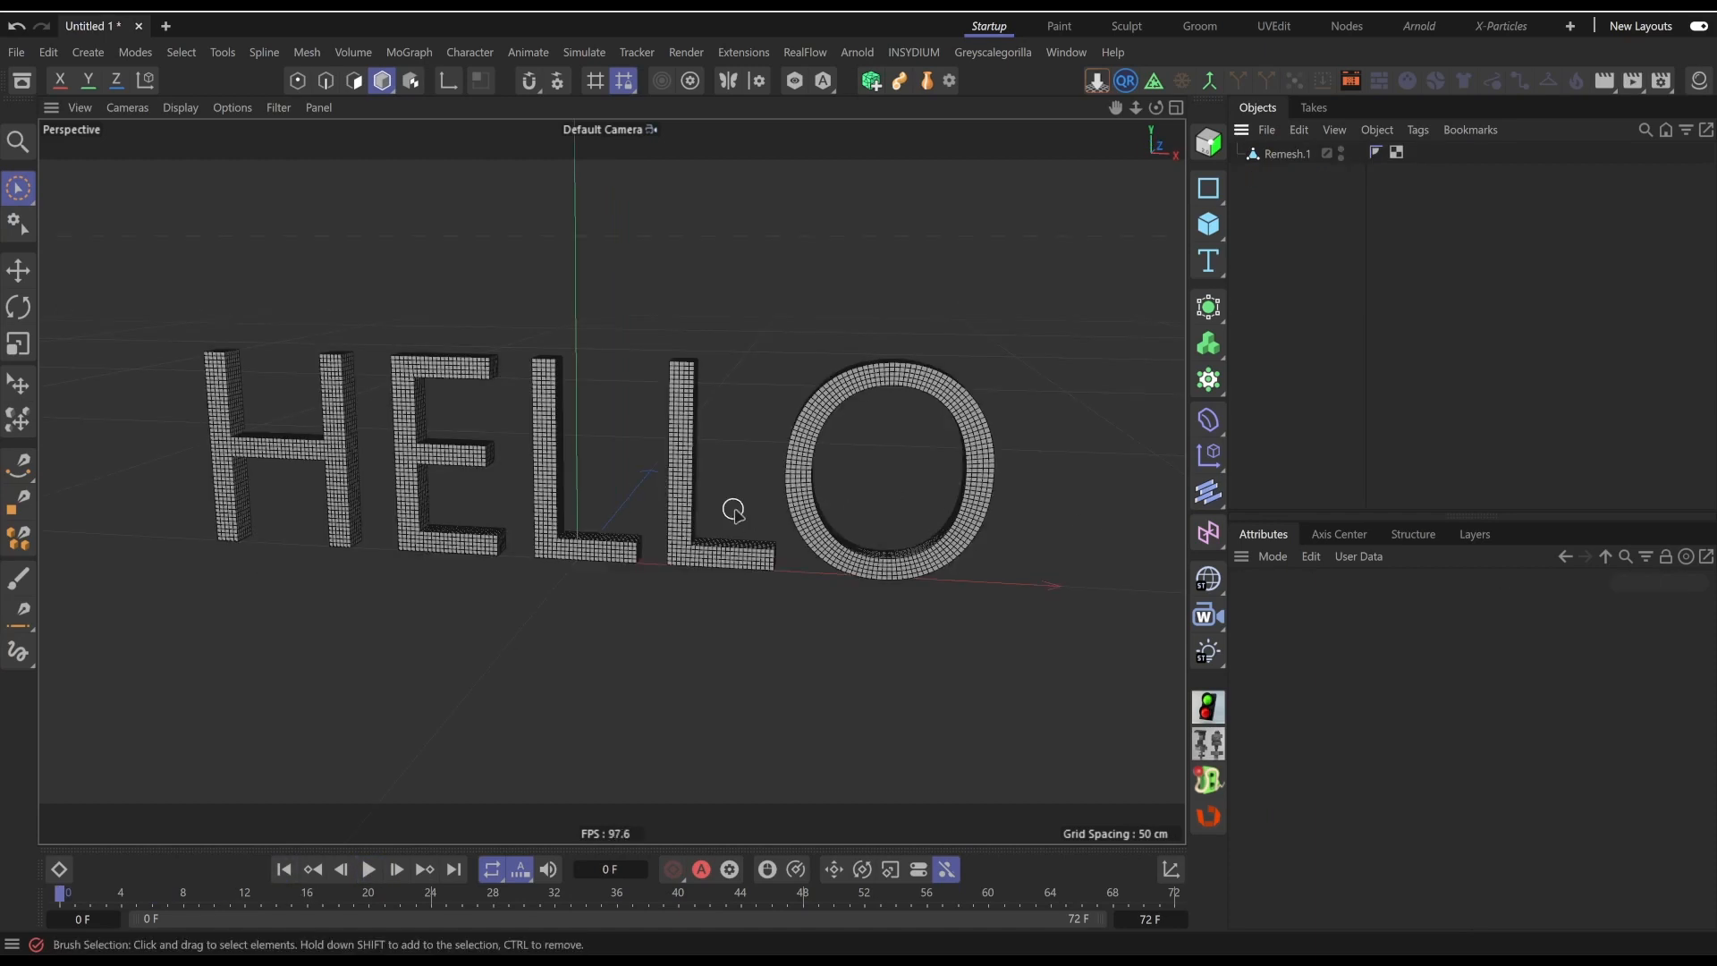
Add a Pyro Emitter simulation tag to the Remesh.1 polygon object
{"action": "middle_click_drag", "start_coordinate": [604, 453], "coordinate": [609, 477], "text": "alt"}
{"action": "left_click_drag", "start_coordinate": [608, 451], "coordinate": [614, 459], "text": "alt"}
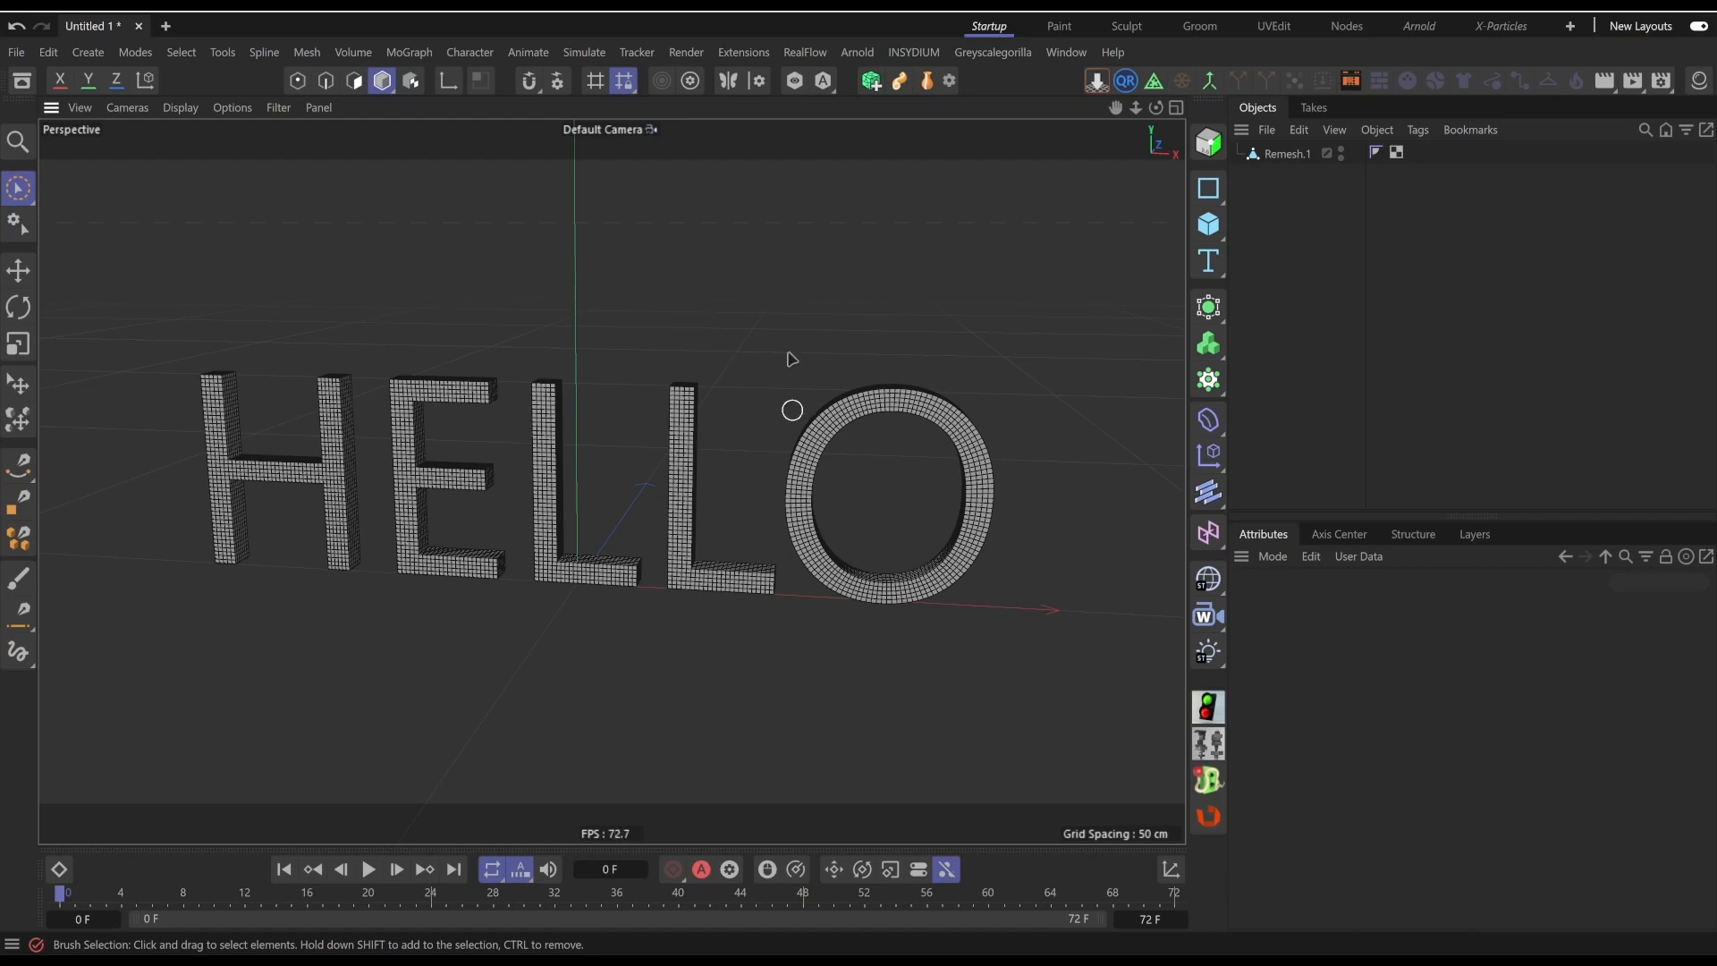
{"action": "left_click", "coordinate": [1302, 153]}
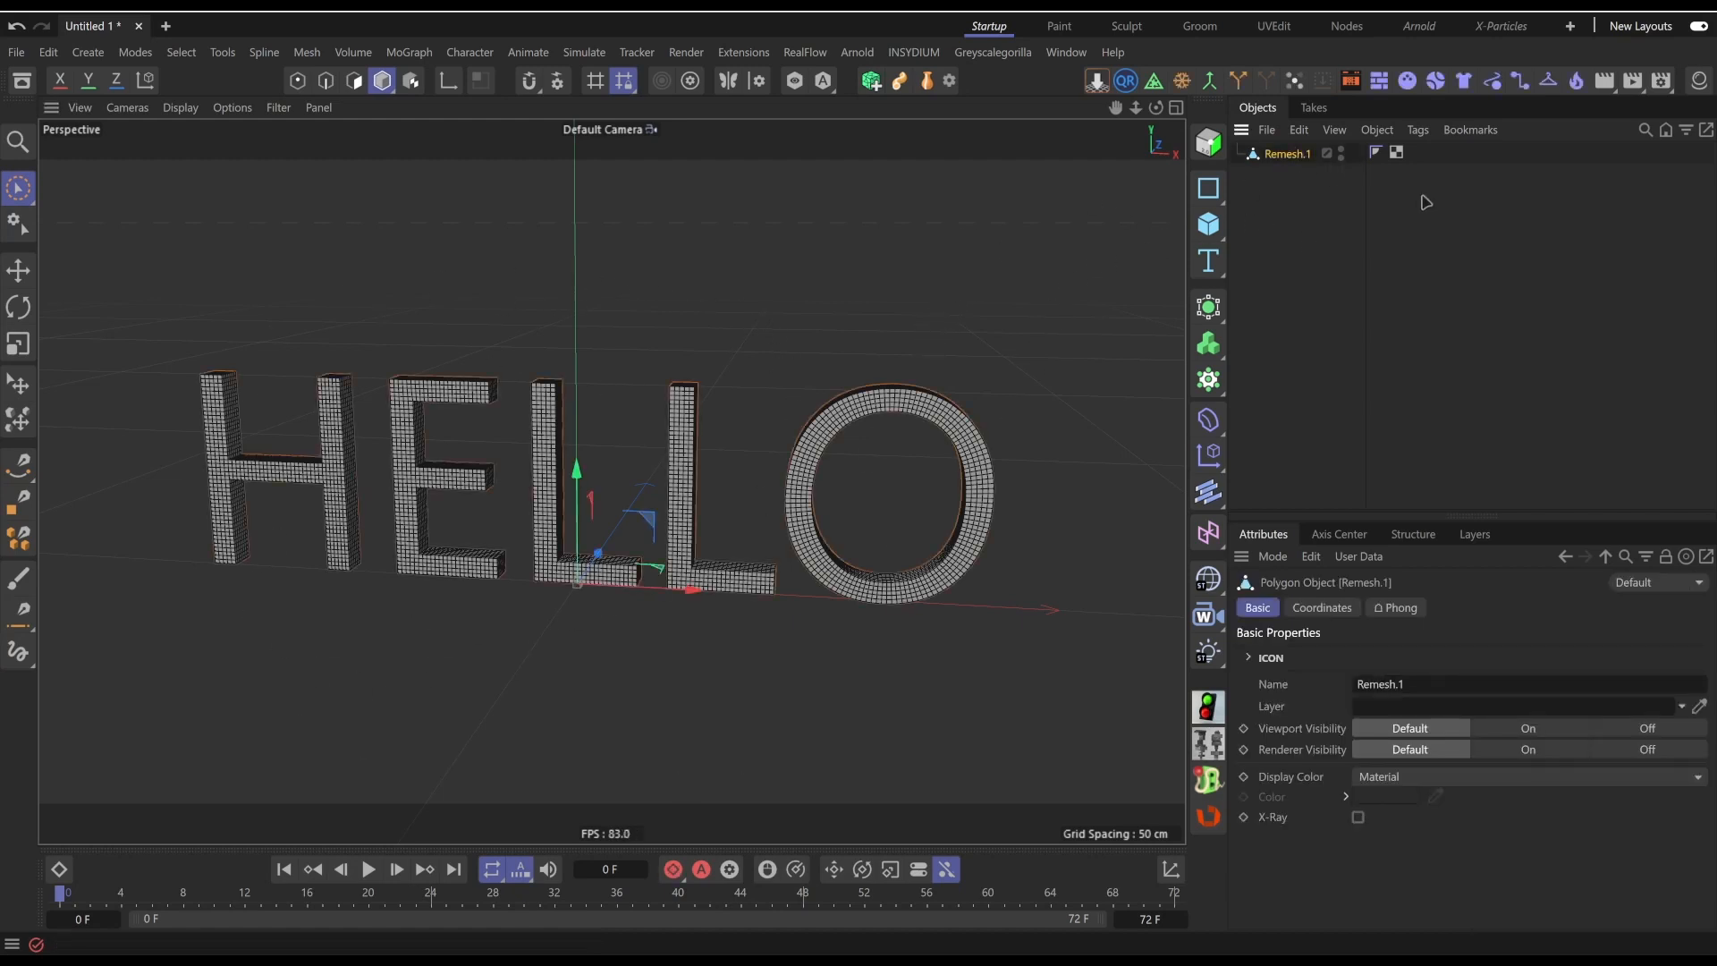
{"action": "left_click", "coordinate": [1580, 83]}
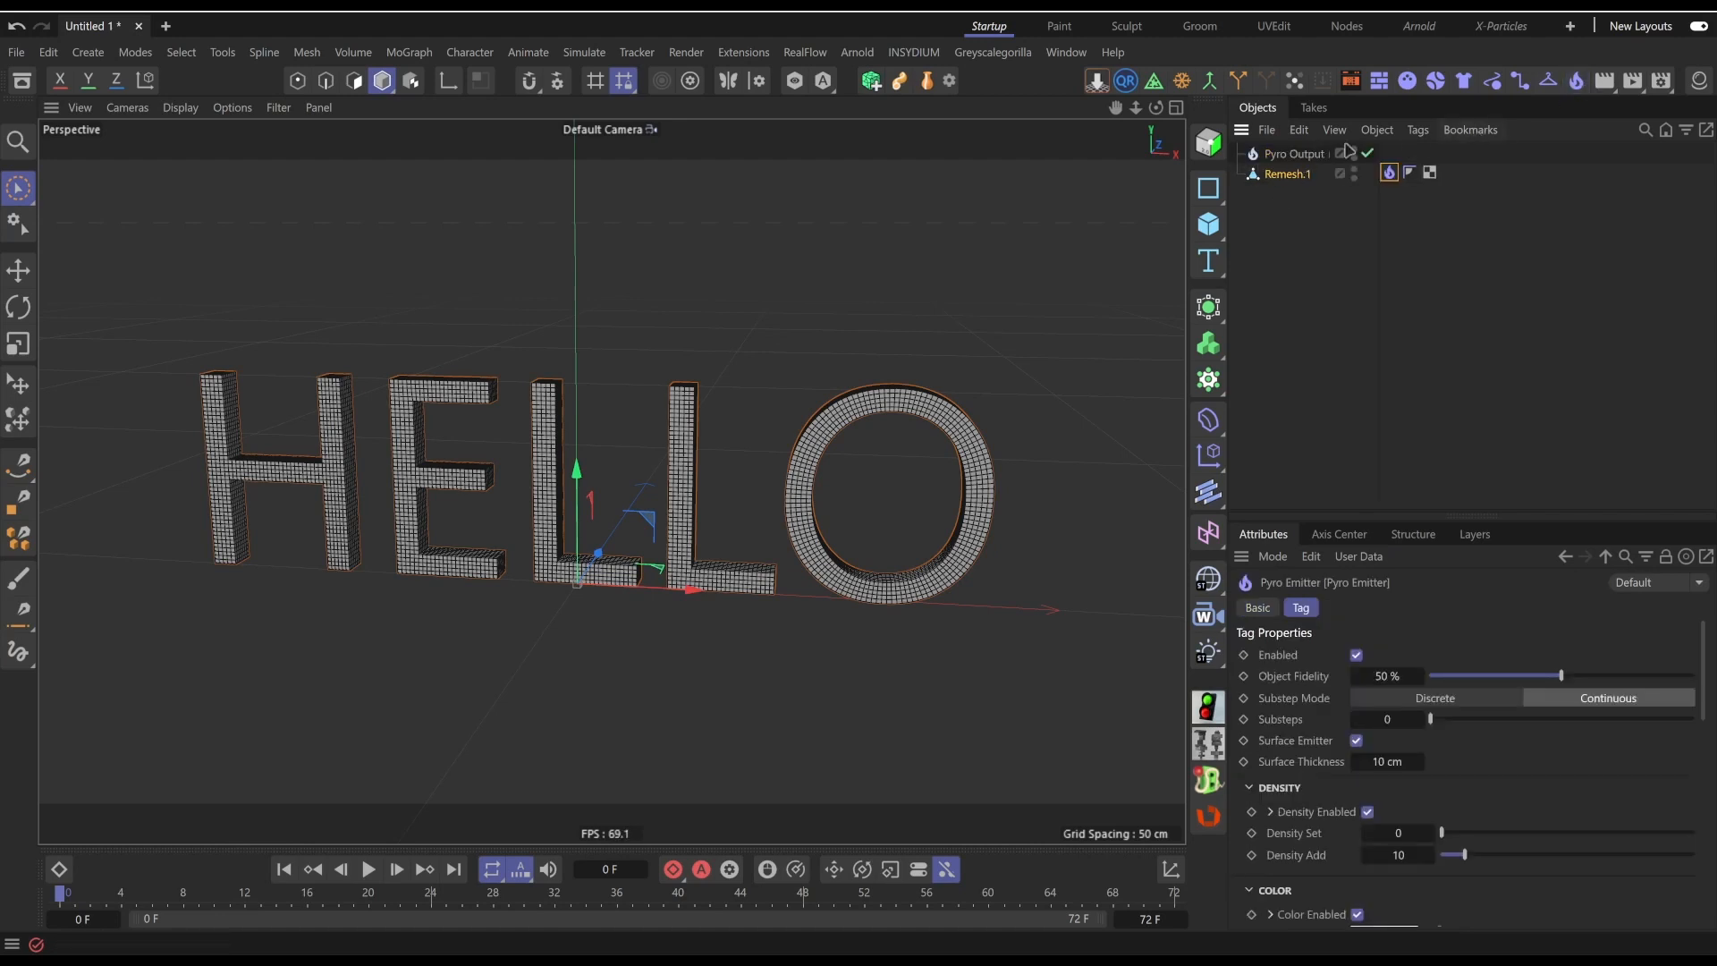
Rename the Remesh.1 object carrying the emitter tag as PyroText
{"action": "double_click", "coordinate": [1284, 174]}
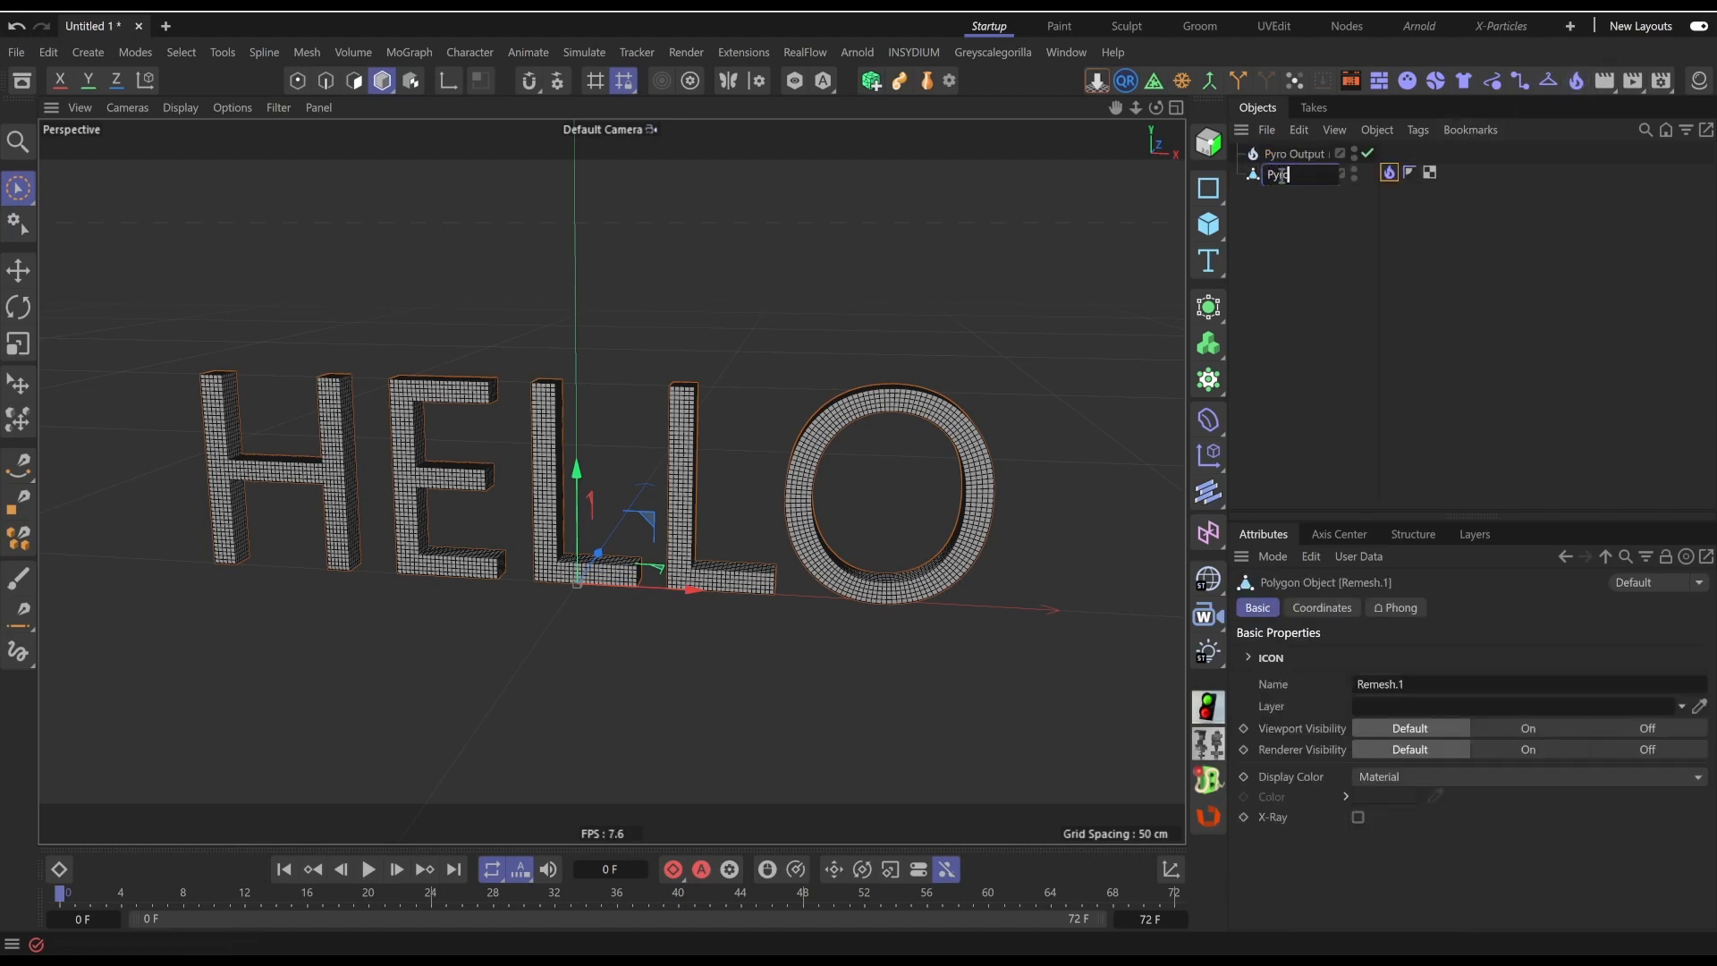
{"action": "type", "text": "PyroText"}
{"action": "key", "text": "Return"}
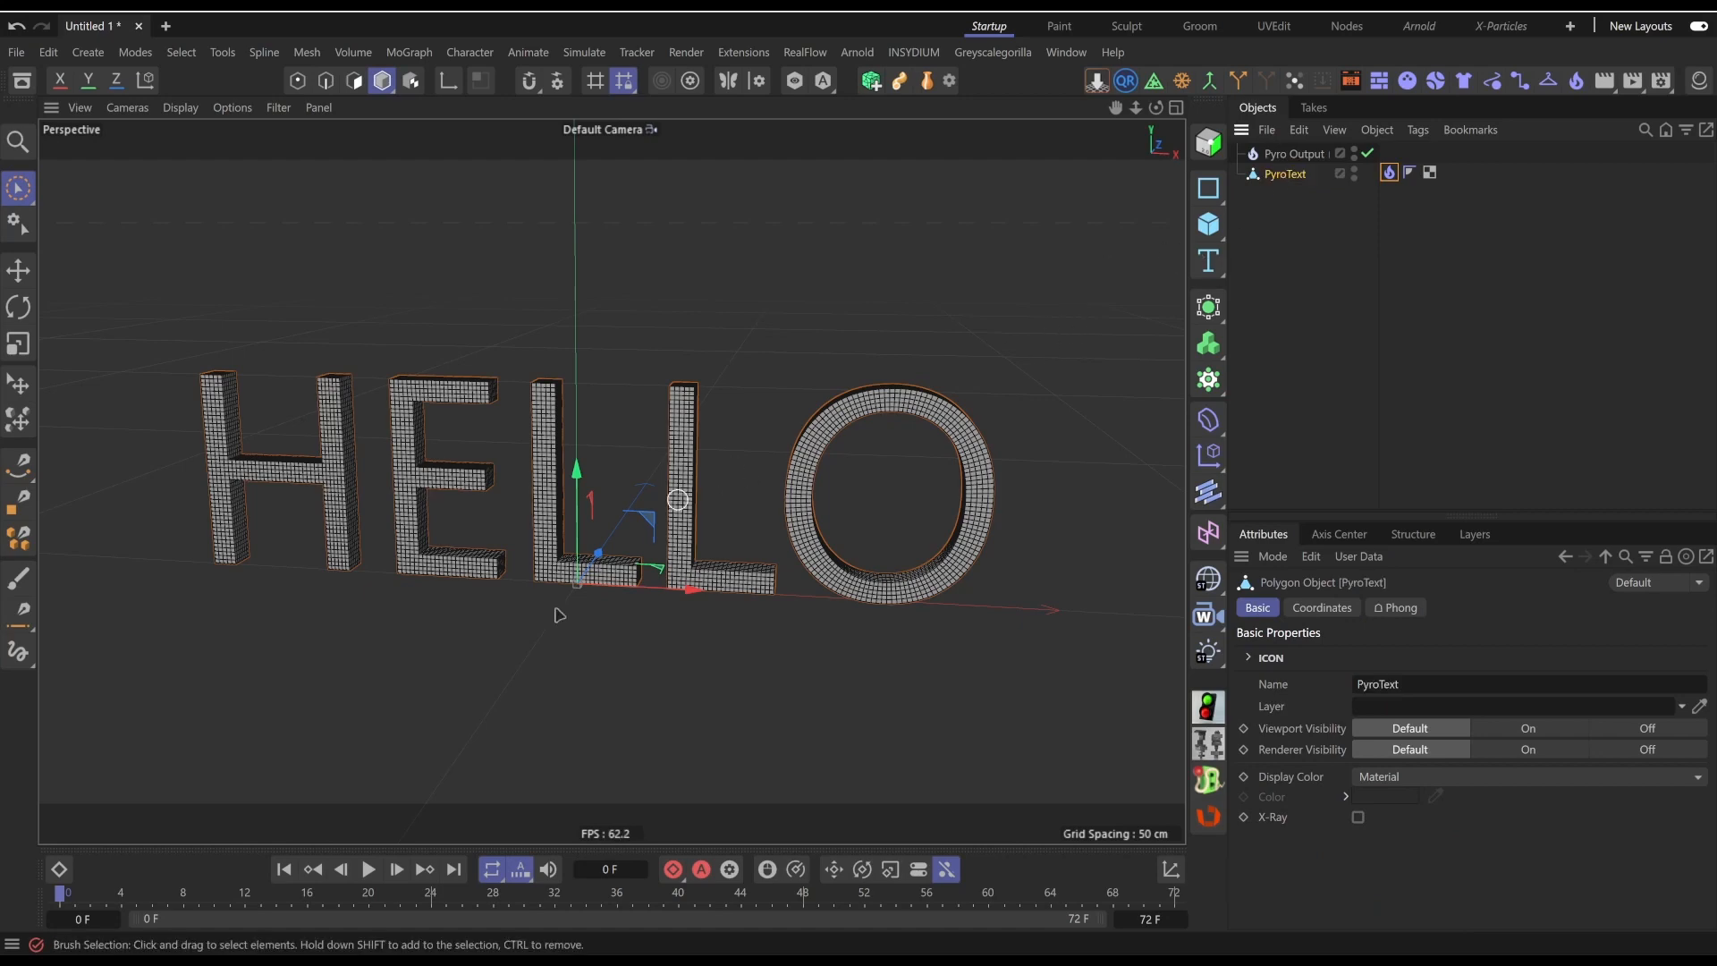
Play the fire simulation, switch the viewport to shading without wireframe lines, and return to the first frame
{"action": "left_click", "coordinate": [374, 869]}
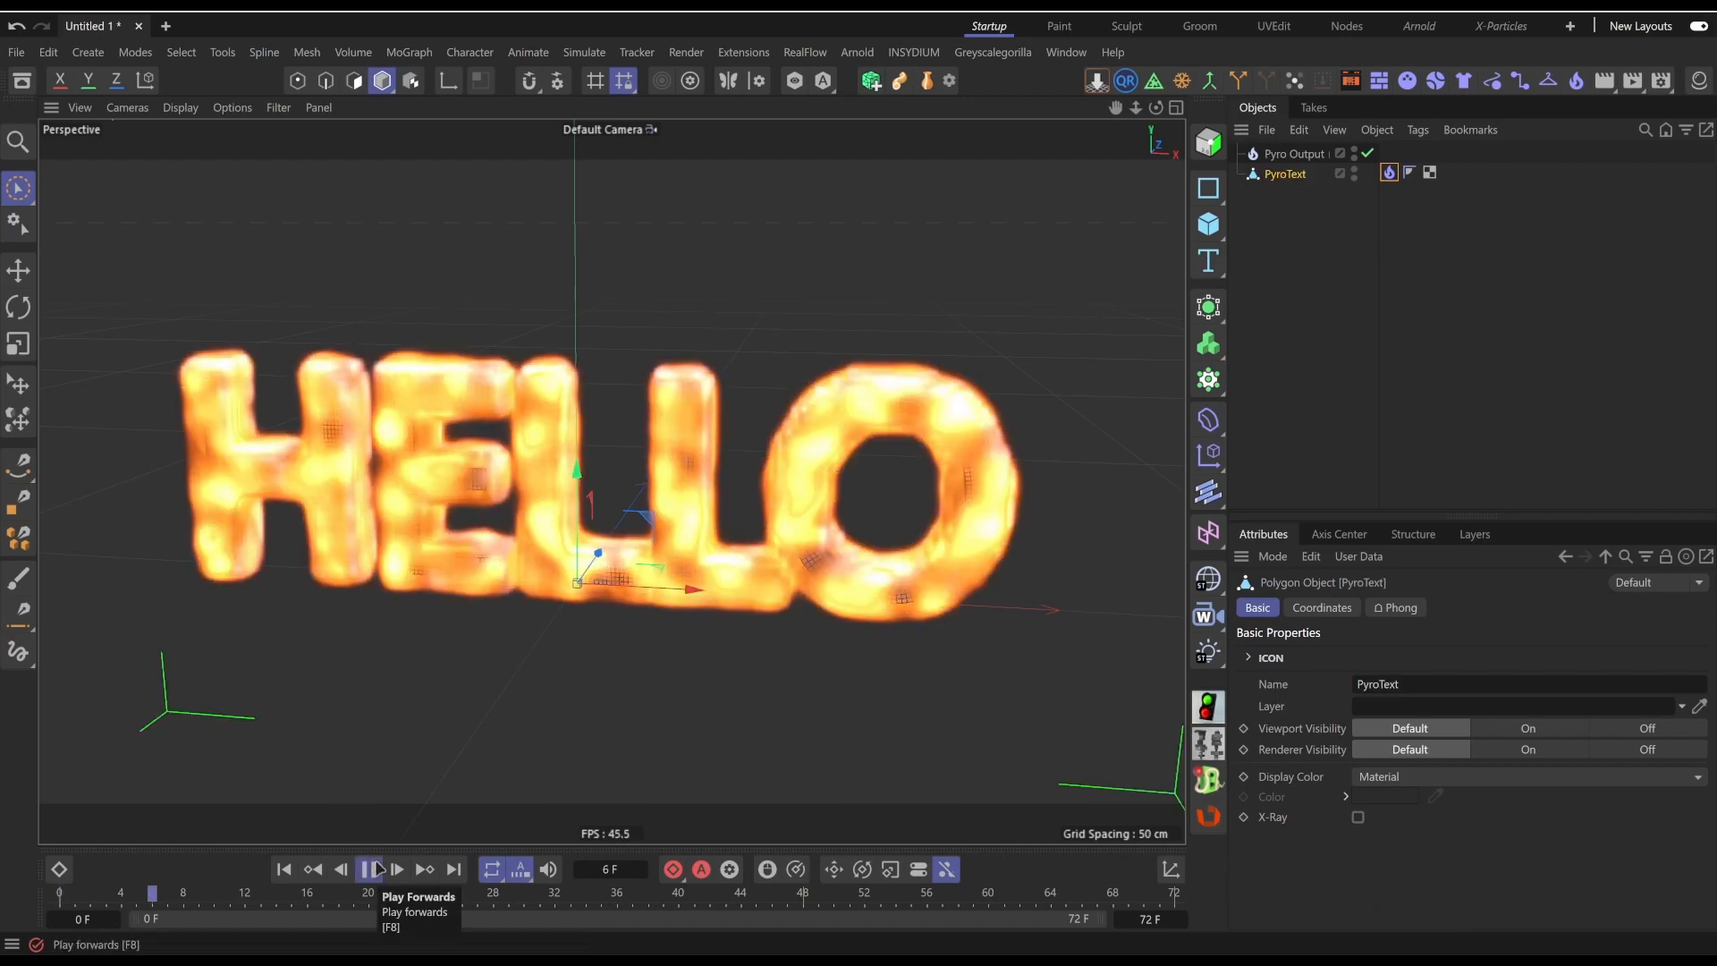
{"action": "mouse_move", "coordinate": [633, 601]}
{"action": "middle_mouse_down", "text": "alt"}
{"action": "mouse_move", "coordinate": [651, 645]}
{"action": "mouse_move", "coordinate": [652, 614]}
{"action": "middle_mouse_up", "text": "alt"}
{"action": "scroll", "coordinate": [671, 581], "scroll_direction": "down", "scroll_amount": 2}
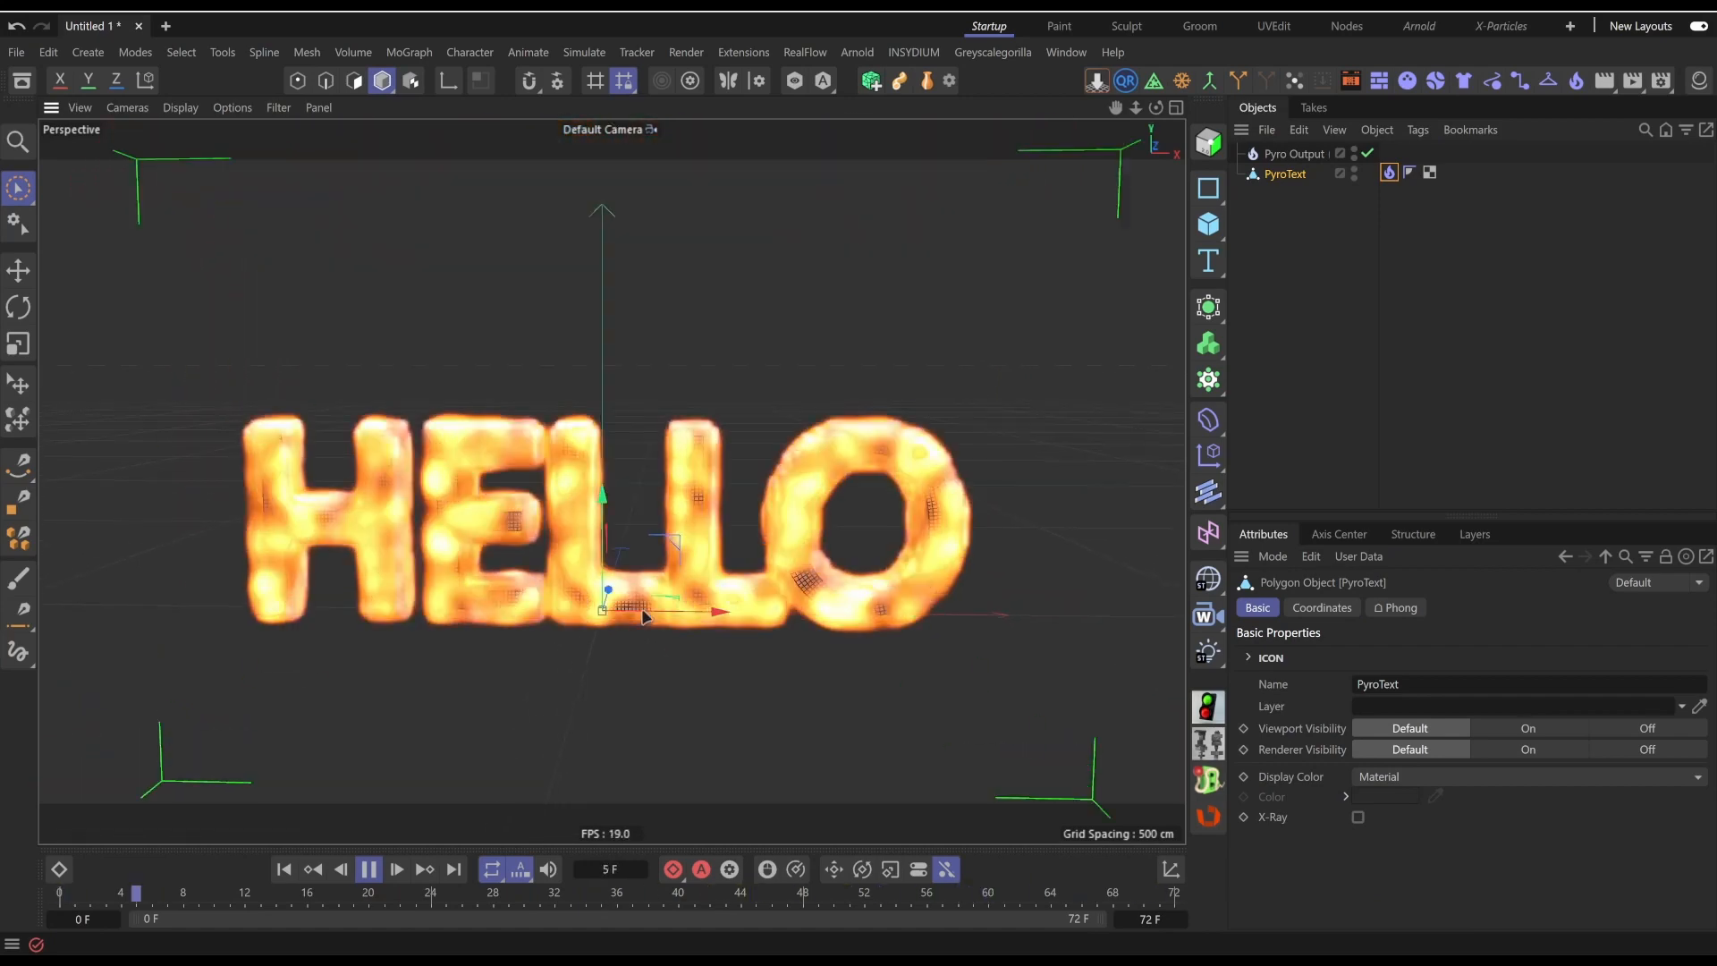
{"action": "right_click", "coordinate": [642, 617]}
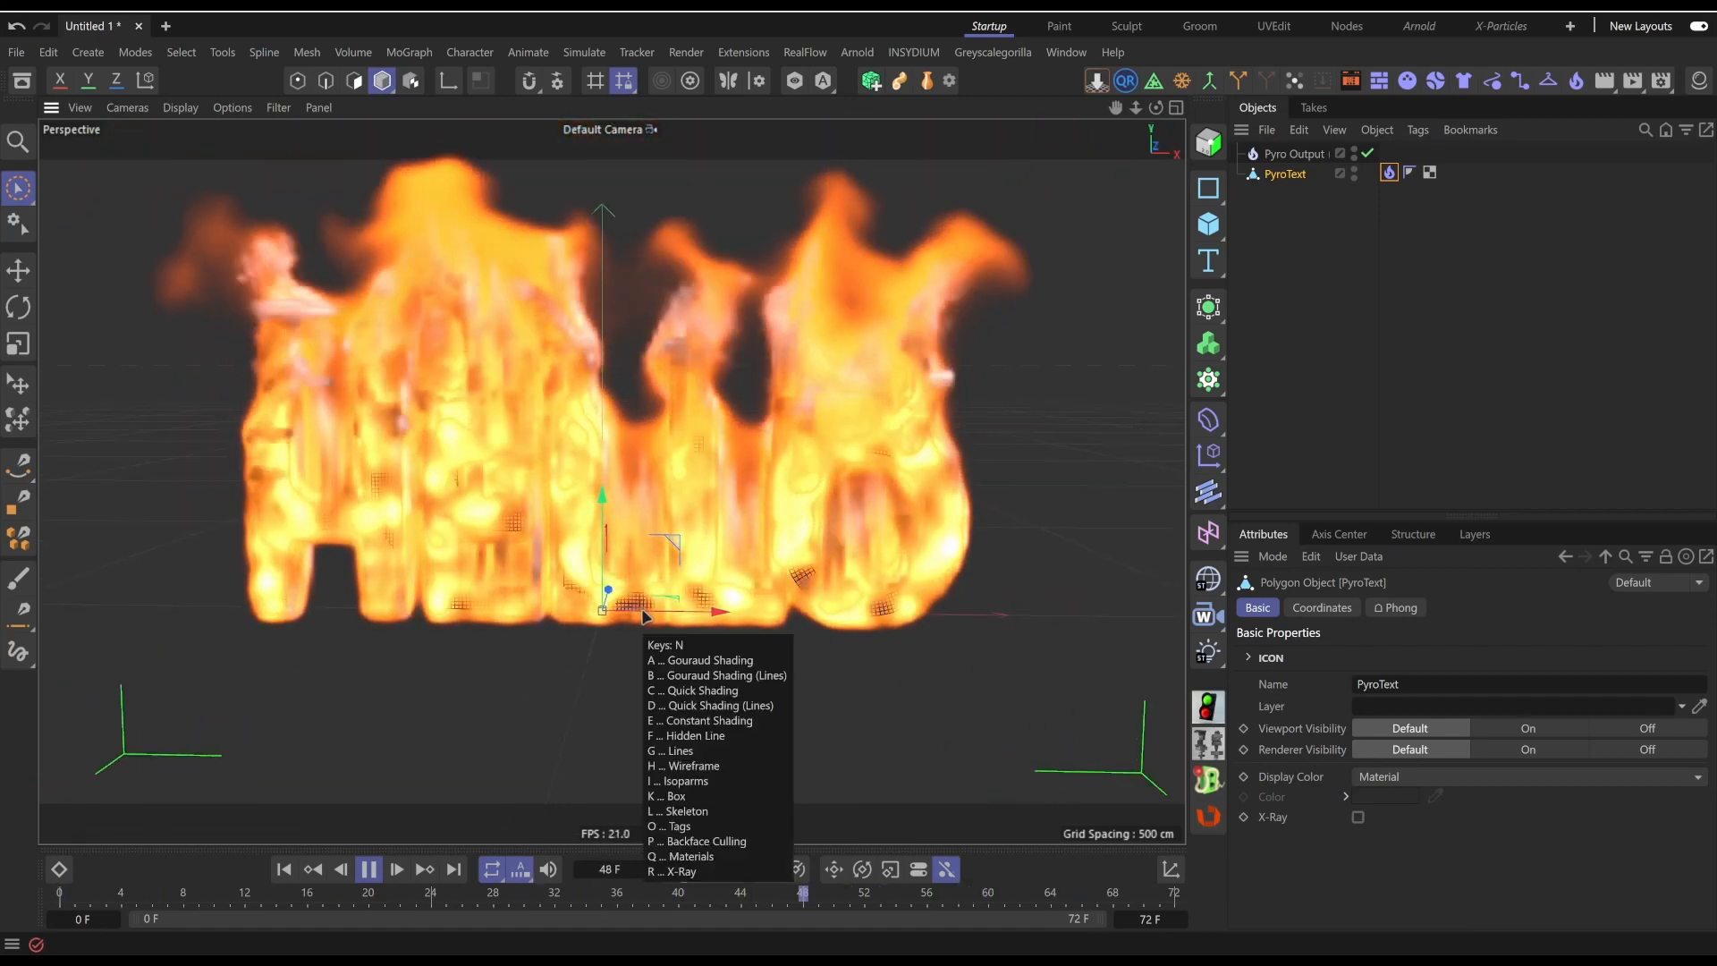
{"action": "key", "text": "Escape"}
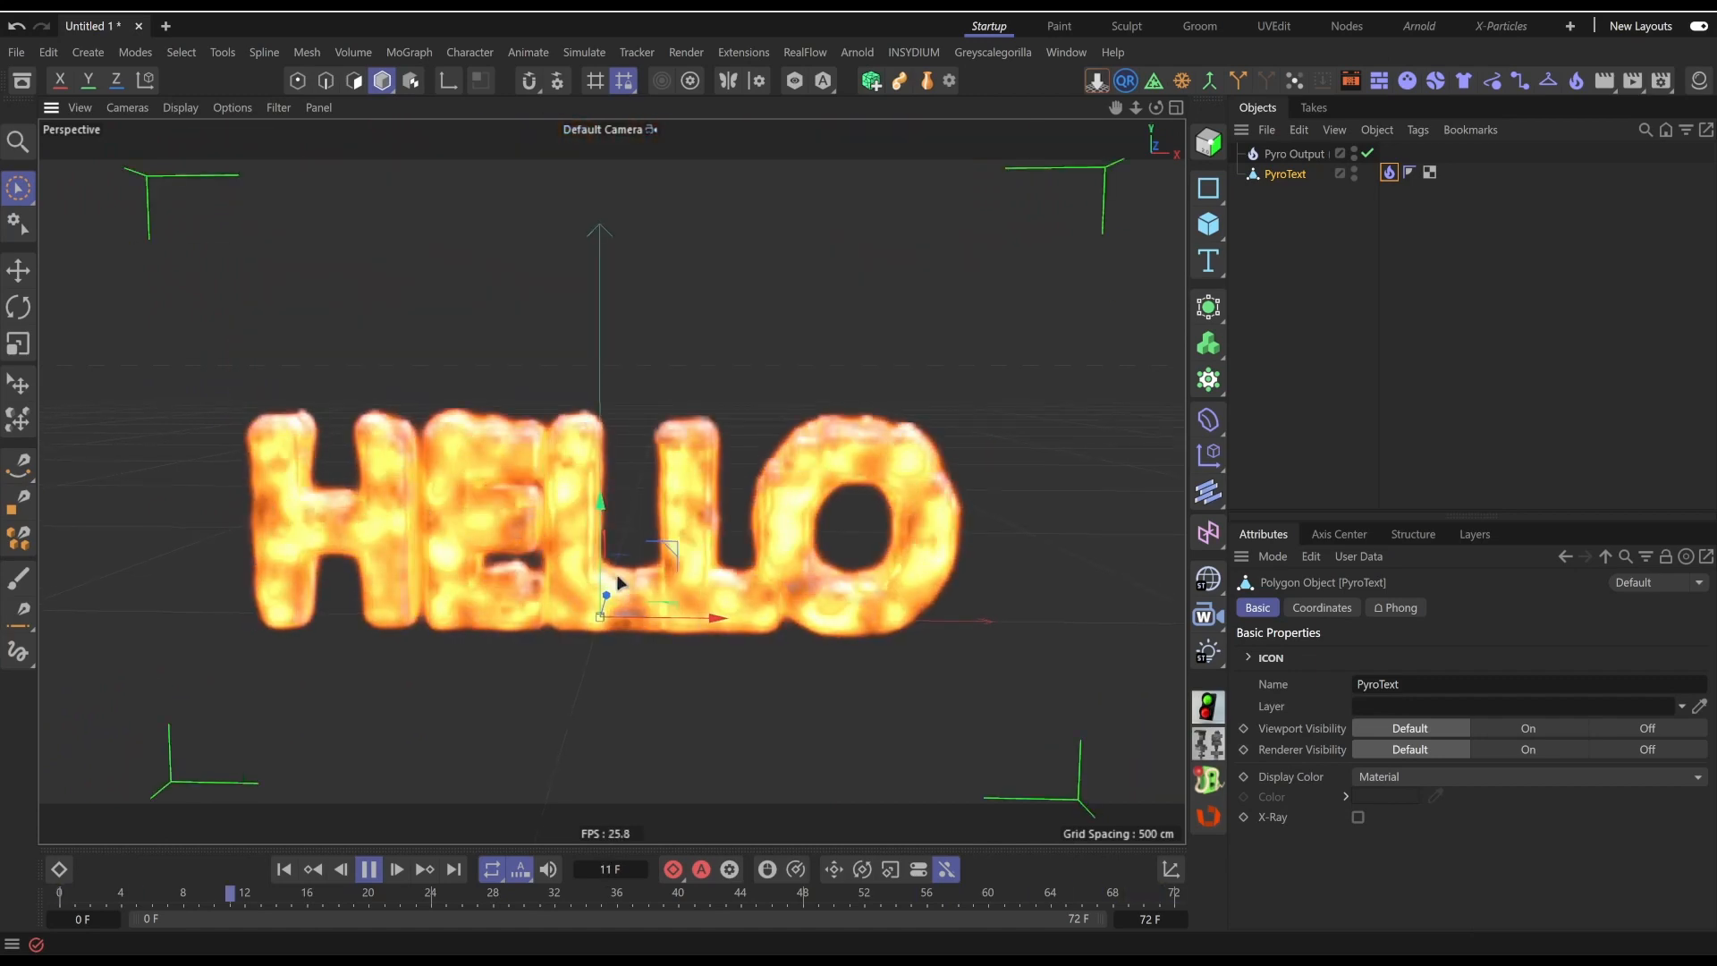
{"action": "middle_click_drag", "start_coordinate": [619, 585], "coordinate": [606, 580], "text": "alt"}
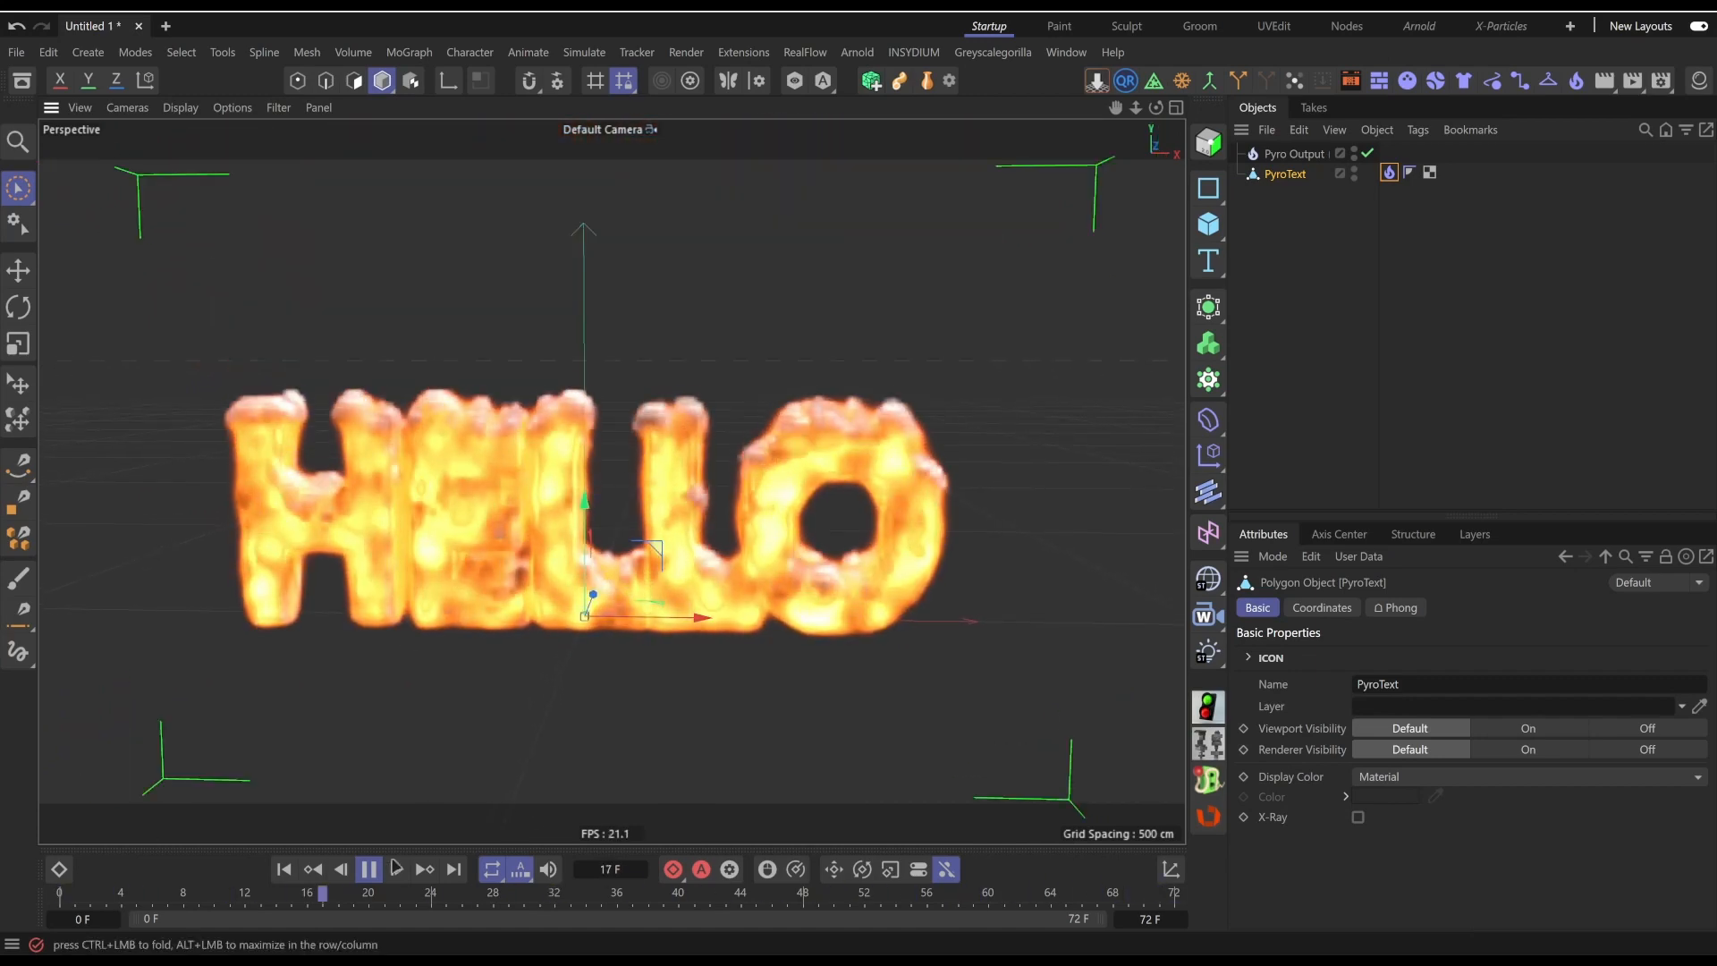
{"action": "left_click", "coordinate": [368, 869]}
{"action": "left_click", "coordinate": [286, 873]}
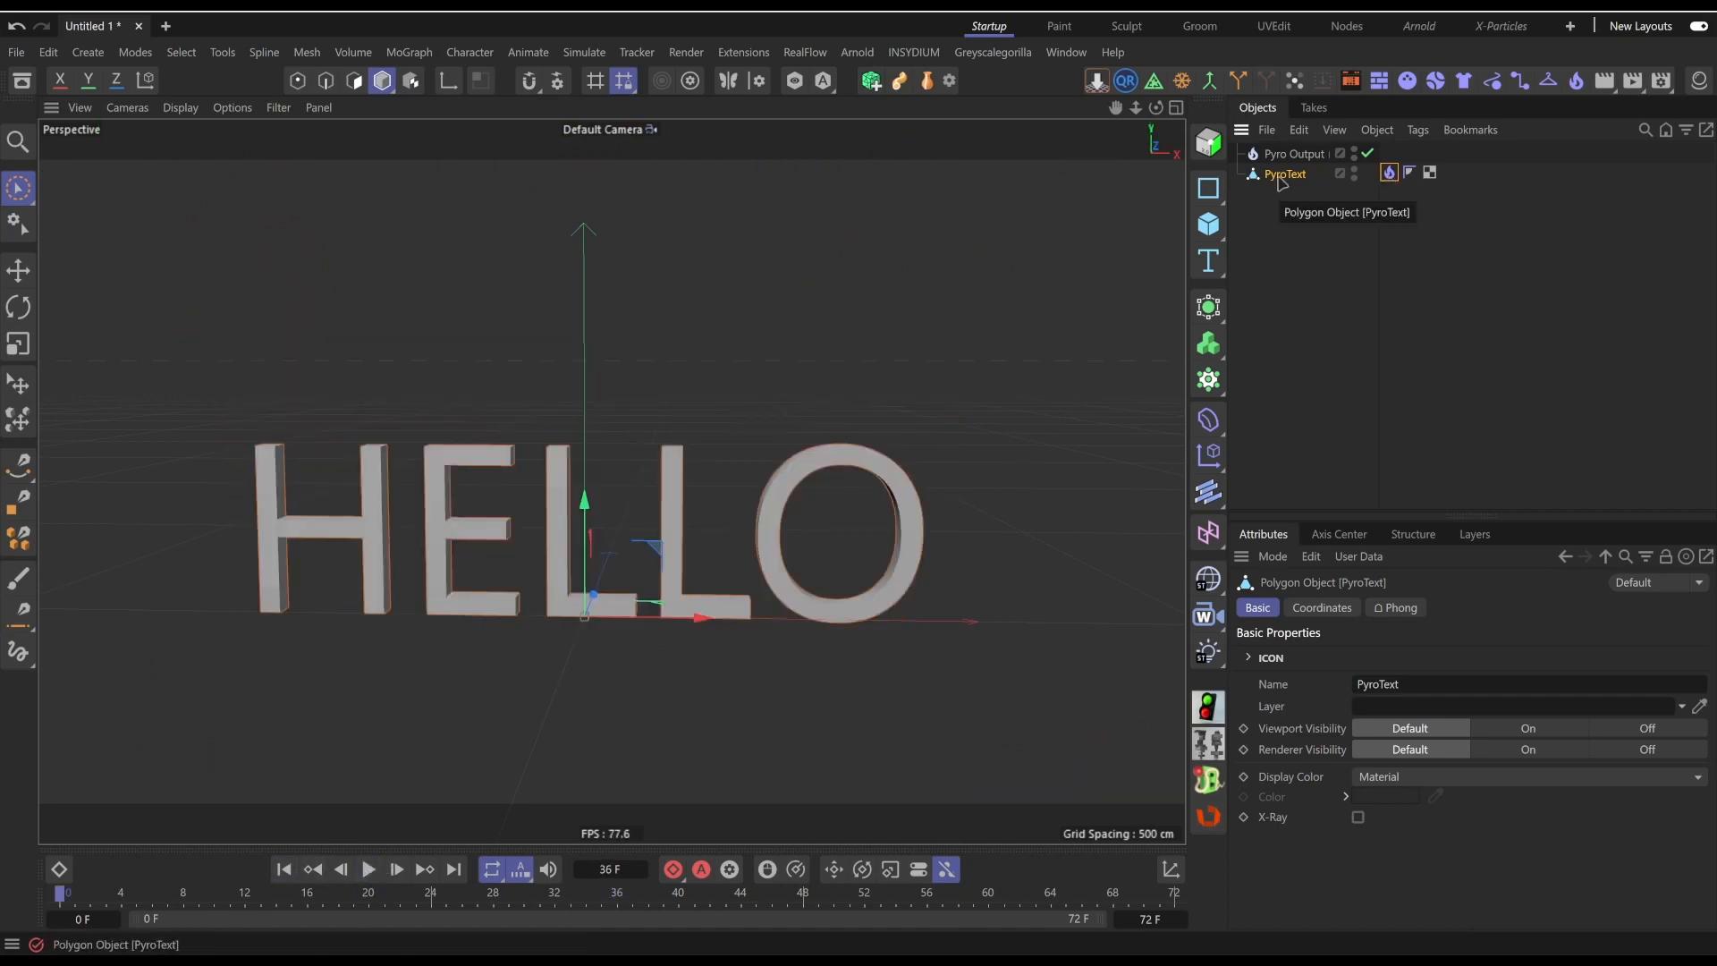
Add a Vertex Map tag to PyroText and frame the HELLO text larger in the view
{"action": "left_click", "coordinate": [1295, 82]}
{"action": "middle_click_drag", "start_coordinate": [665, 576], "coordinate": [658, 562], "text": "alt"}
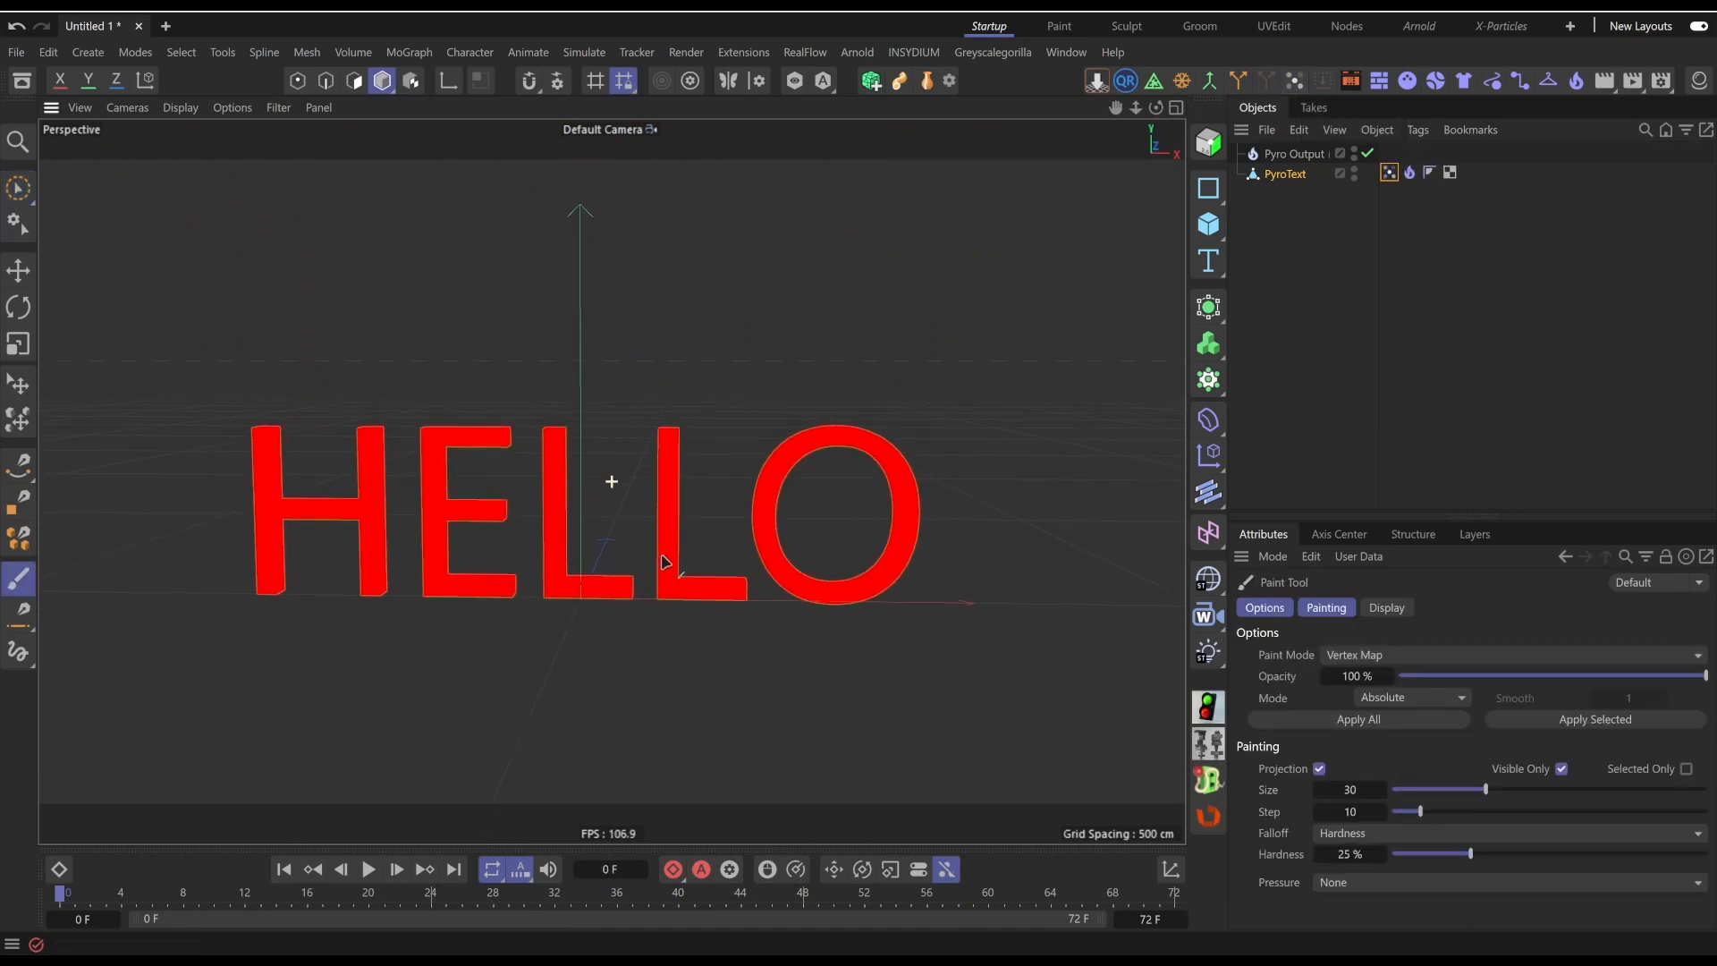
{"action": "right_click_drag", "start_coordinate": [656, 560], "coordinate": [705, 550], "text": "alt"}
{"action": "middle_click_drag", "start_coordinate": [706, 550], "coordinate": [766, 530], "text": "alt"}
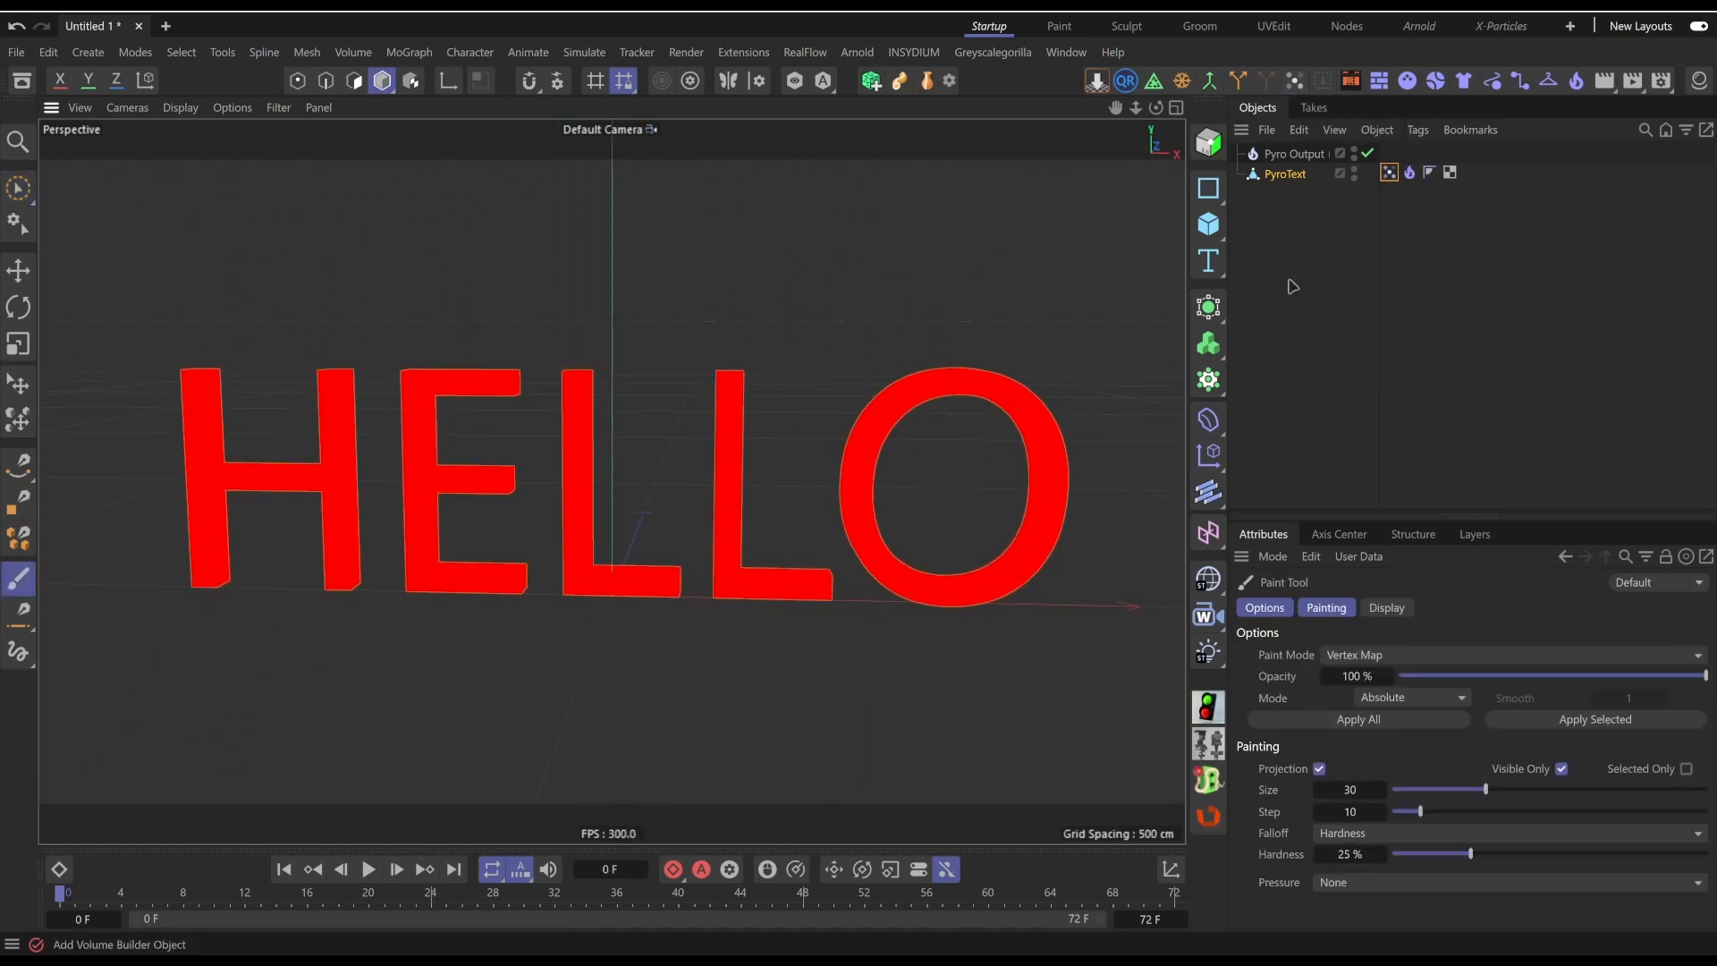
Enable Use Fields on PyroText's Vertex Map tag and delete its default Freeze layer
{"action": "left_click", "coordinate": [1388, 174]}
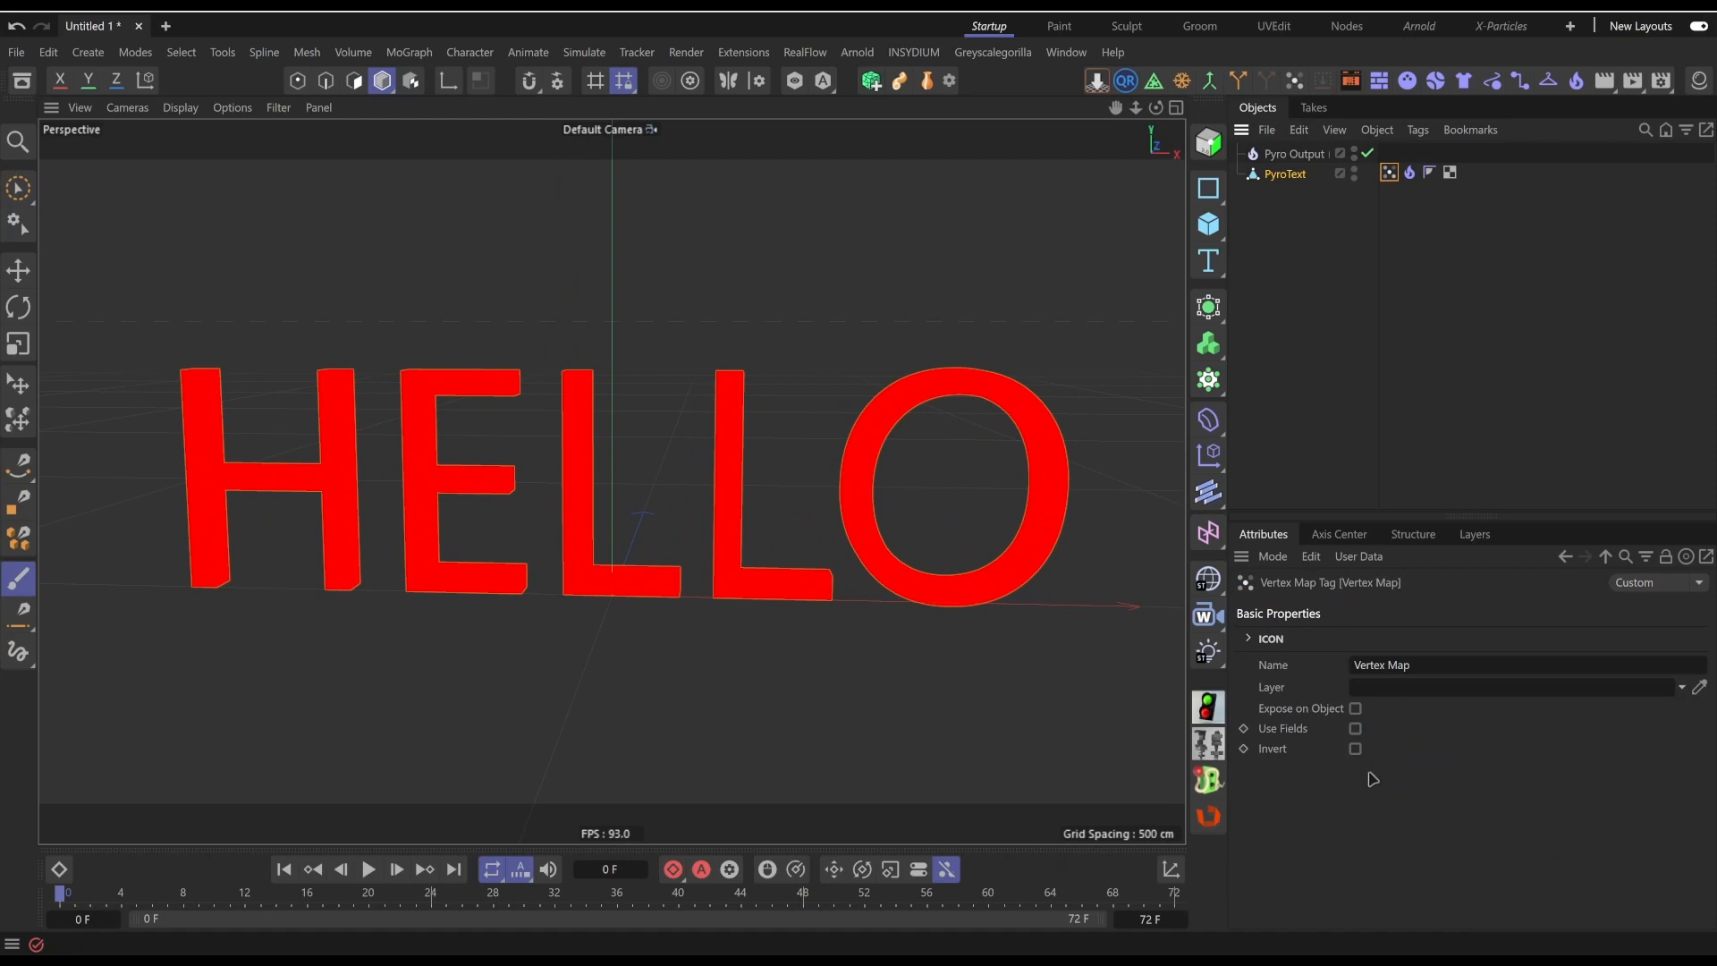
{"action": "left_click", "coordinate": [1356, 729]}
{"action": "left_click", "coordinate": [1315, 726]}
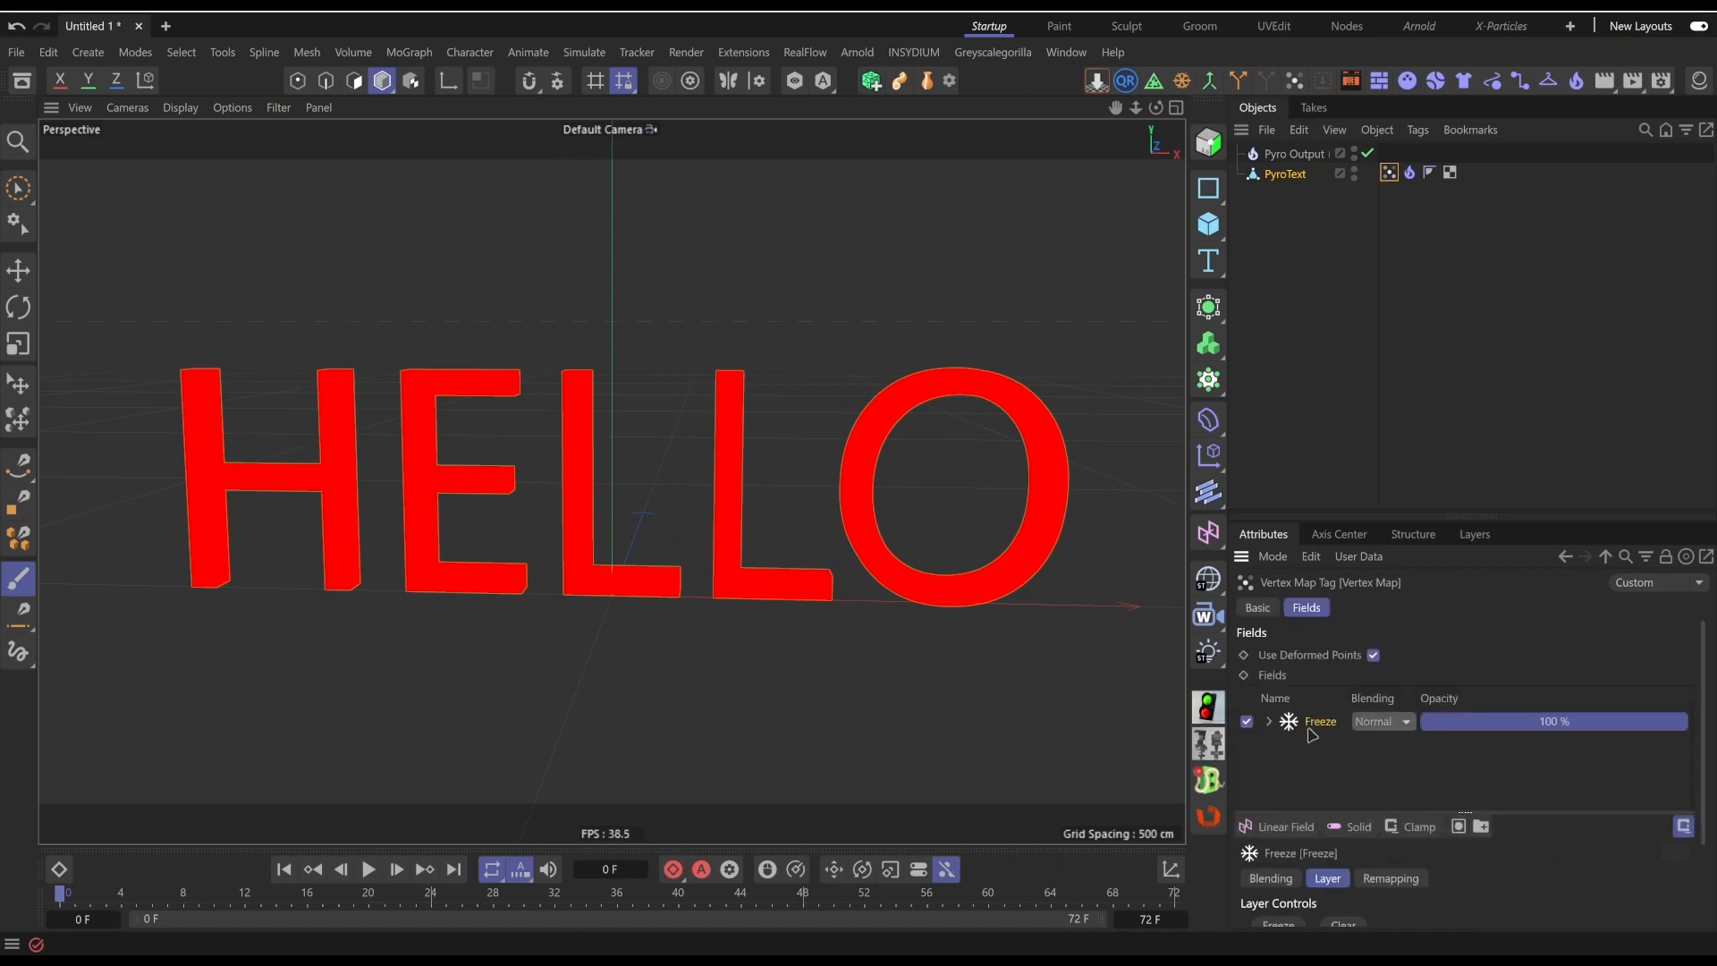
{"action": "key", "text": "Delete"}
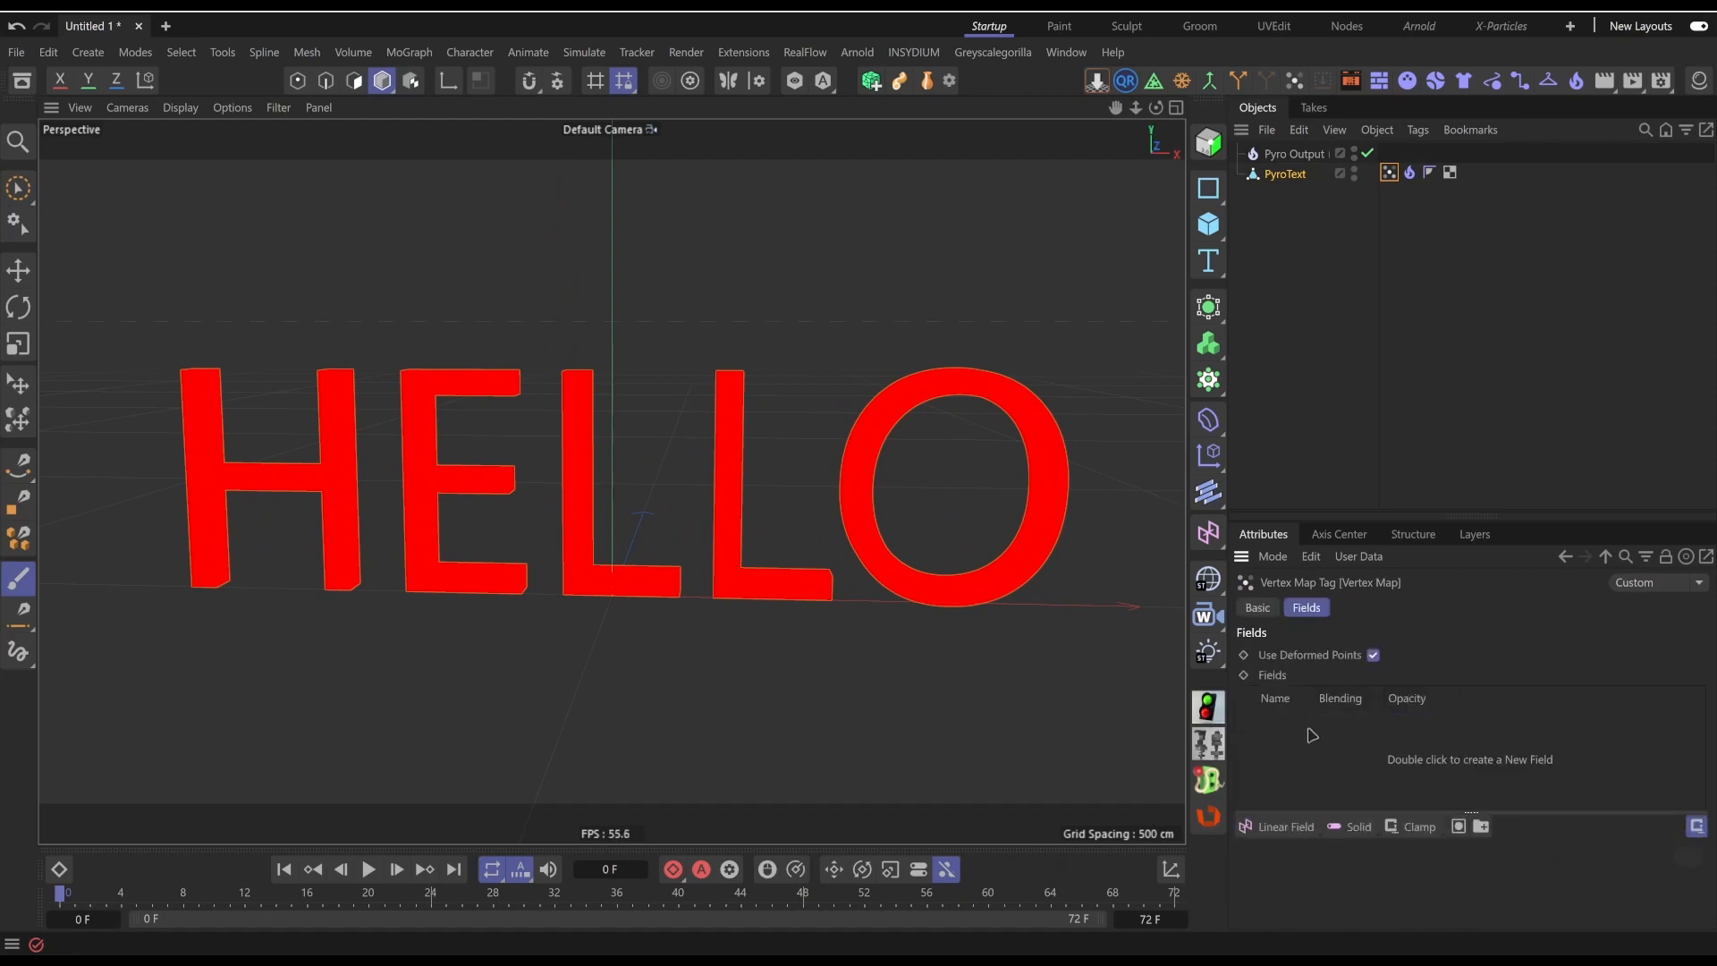
Add a Linear Field and a Random Field to the vertex map, and open the Random Field's settings
{"action": "left_click", "coordinate": [1281, 826]}
{"action": "left_click", "coordinate": [1281, 831]}
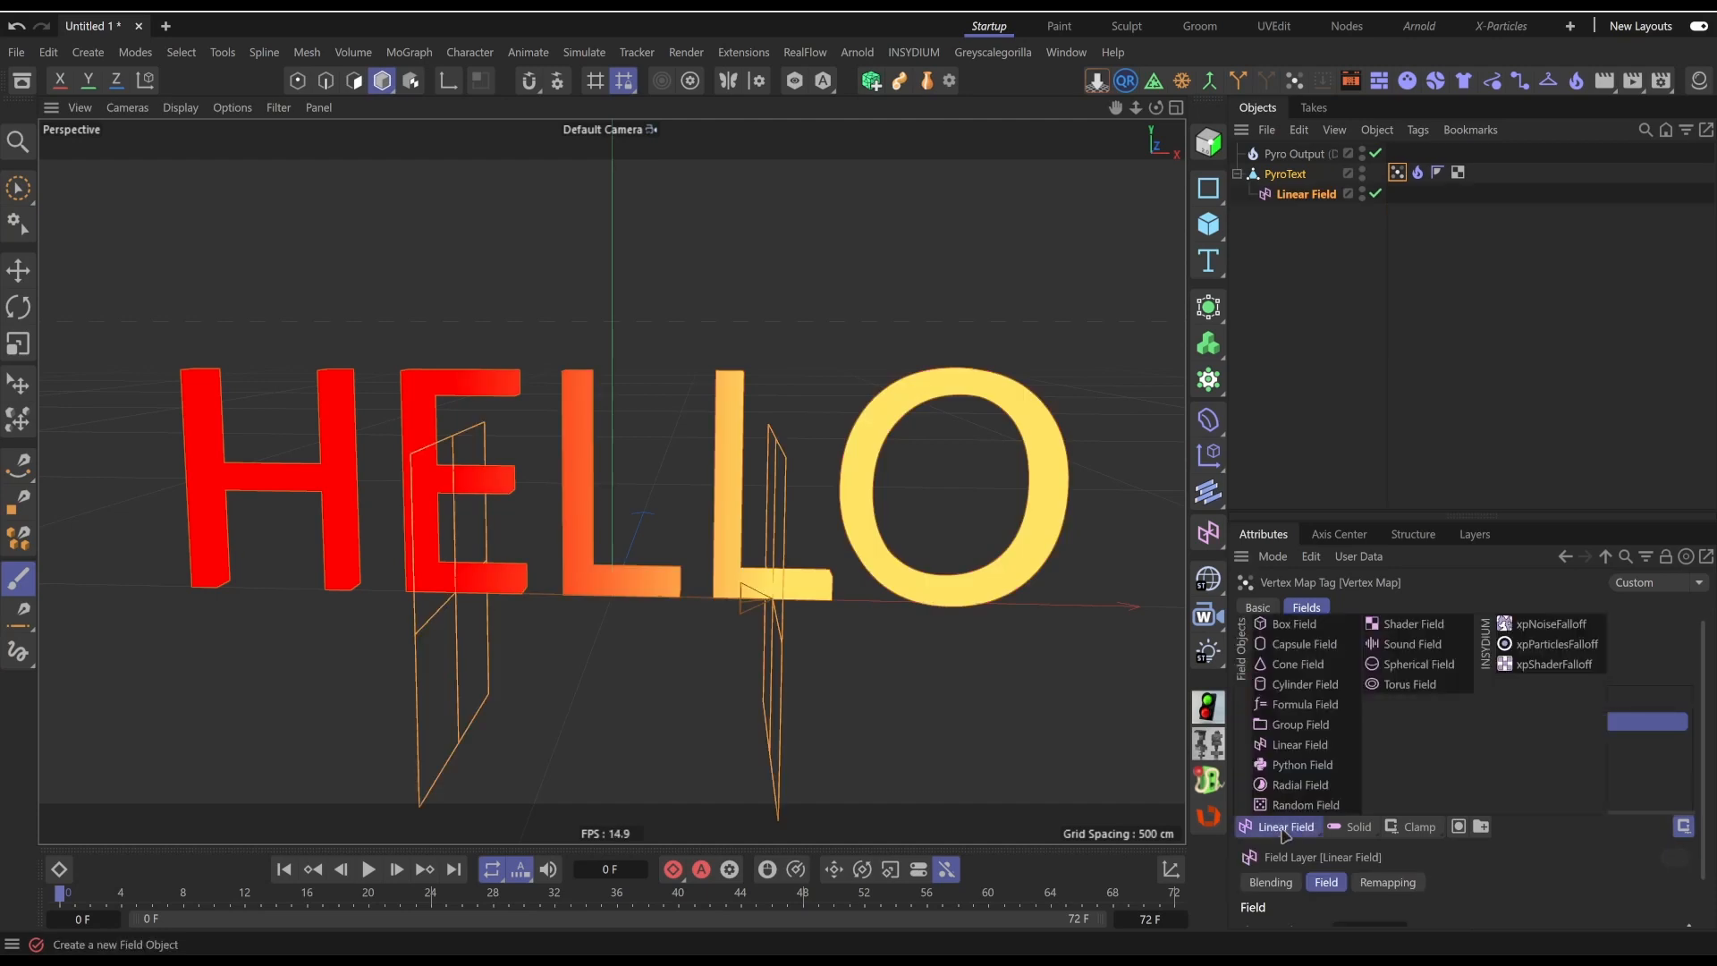
{"action": "left_click", "coordinate": [1293, 807]}
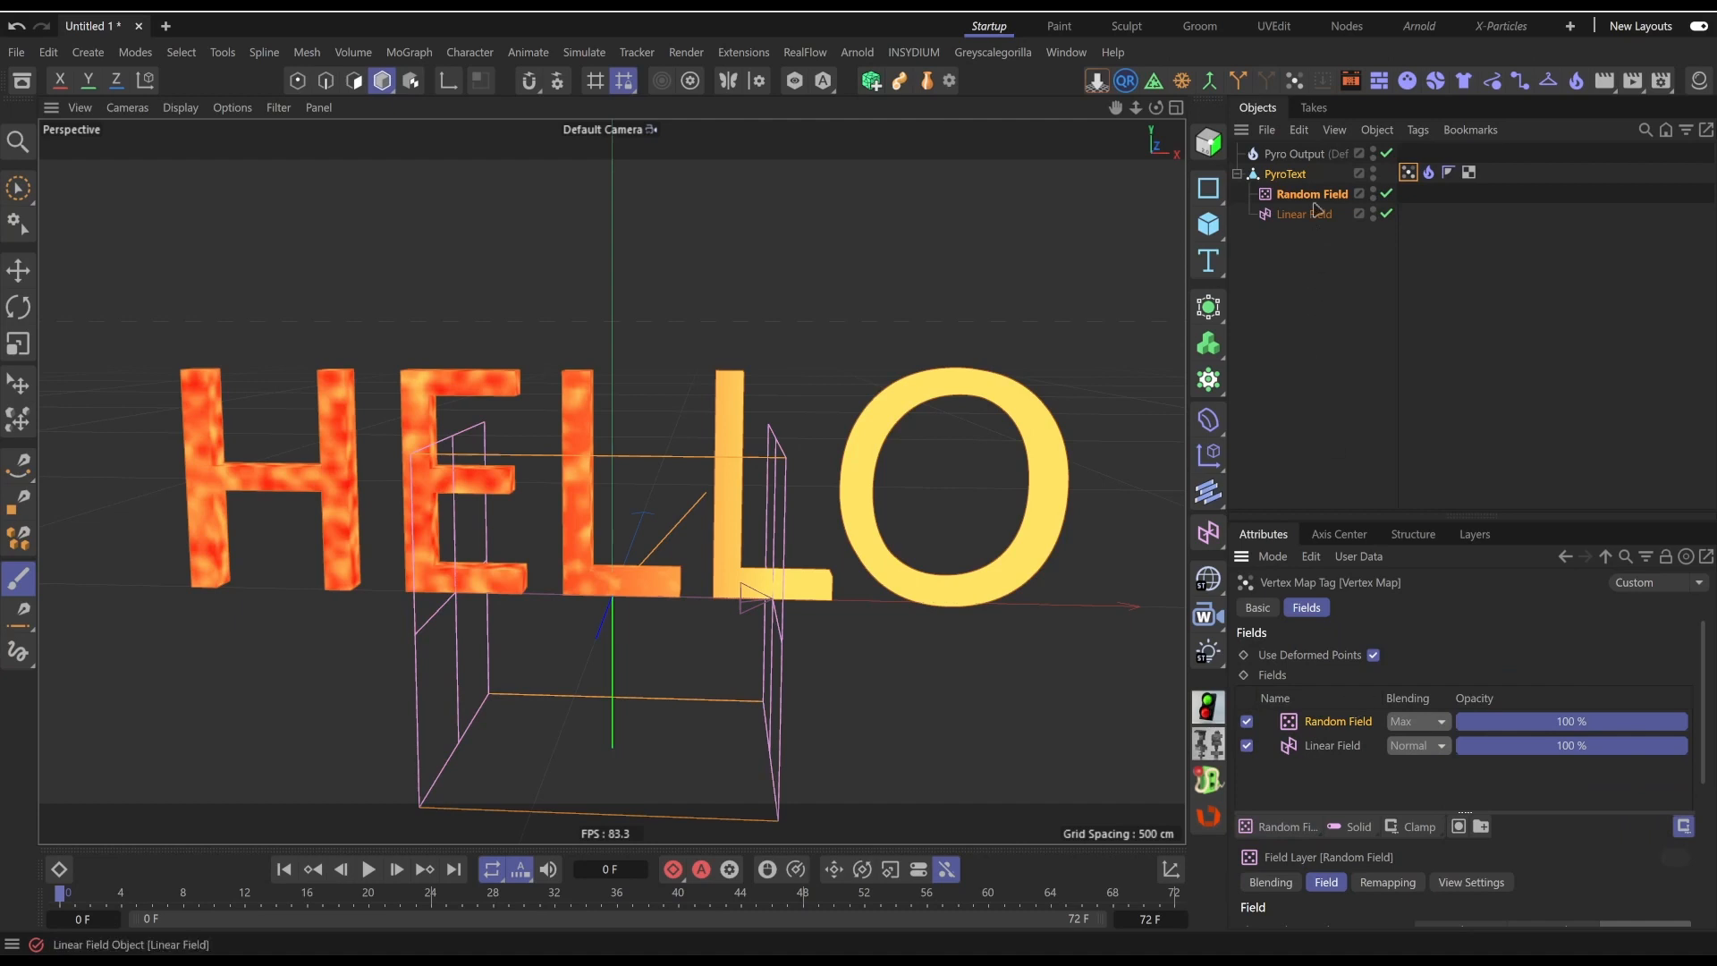
{"action": "double_click", "coordinate": [1359, 716]}
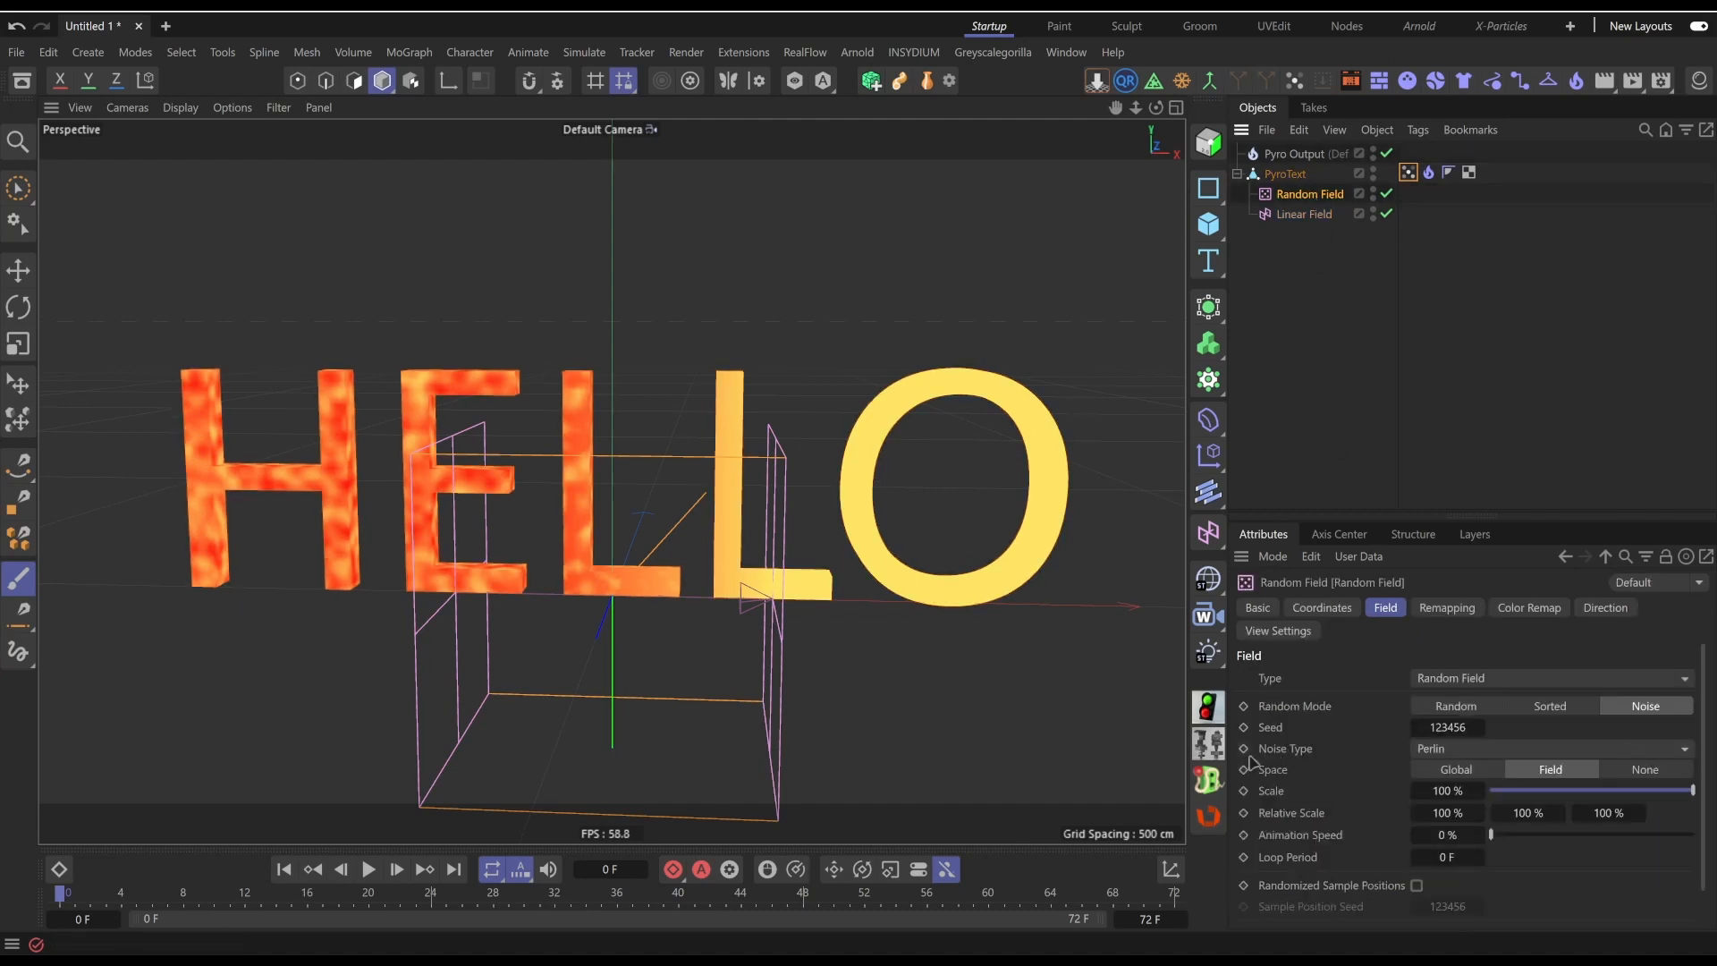
Set the Random Field's noise type to Stupl and point the Linear Field's direction to -Y
{"action": "left_click", "coordinate": [1676, 757]}
{"action": "left_click", "coordinate": [1521, 493]}
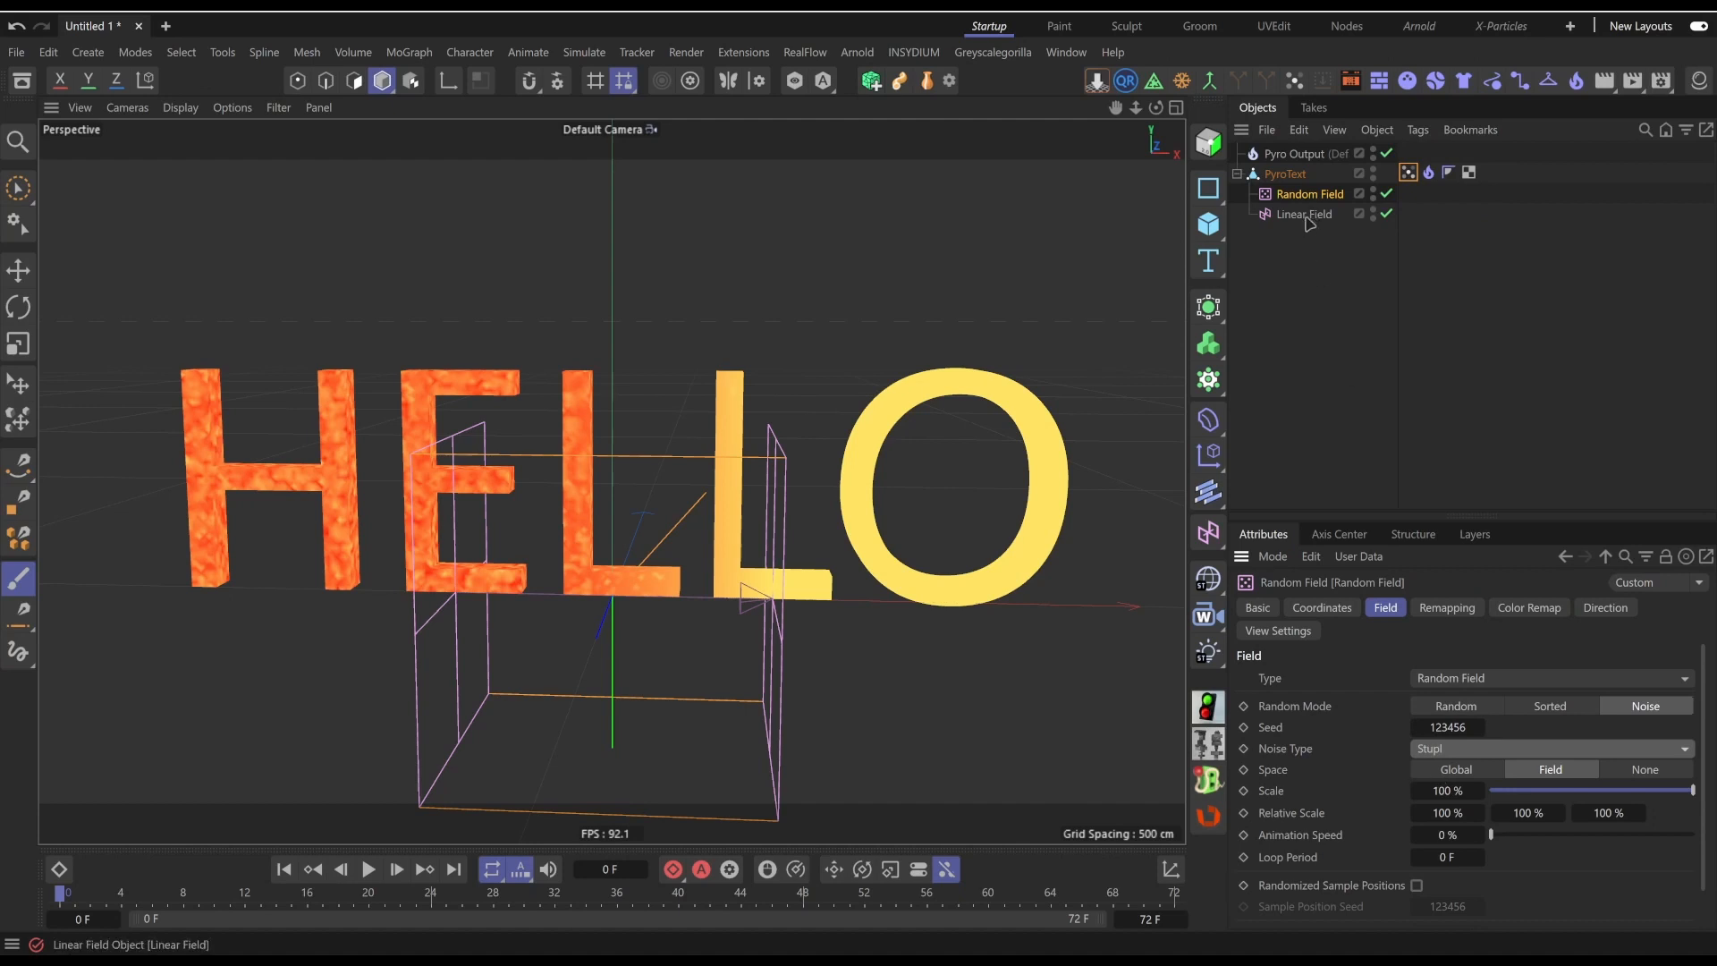
{"action": "left_click", "coordinate": [1409, 171]}
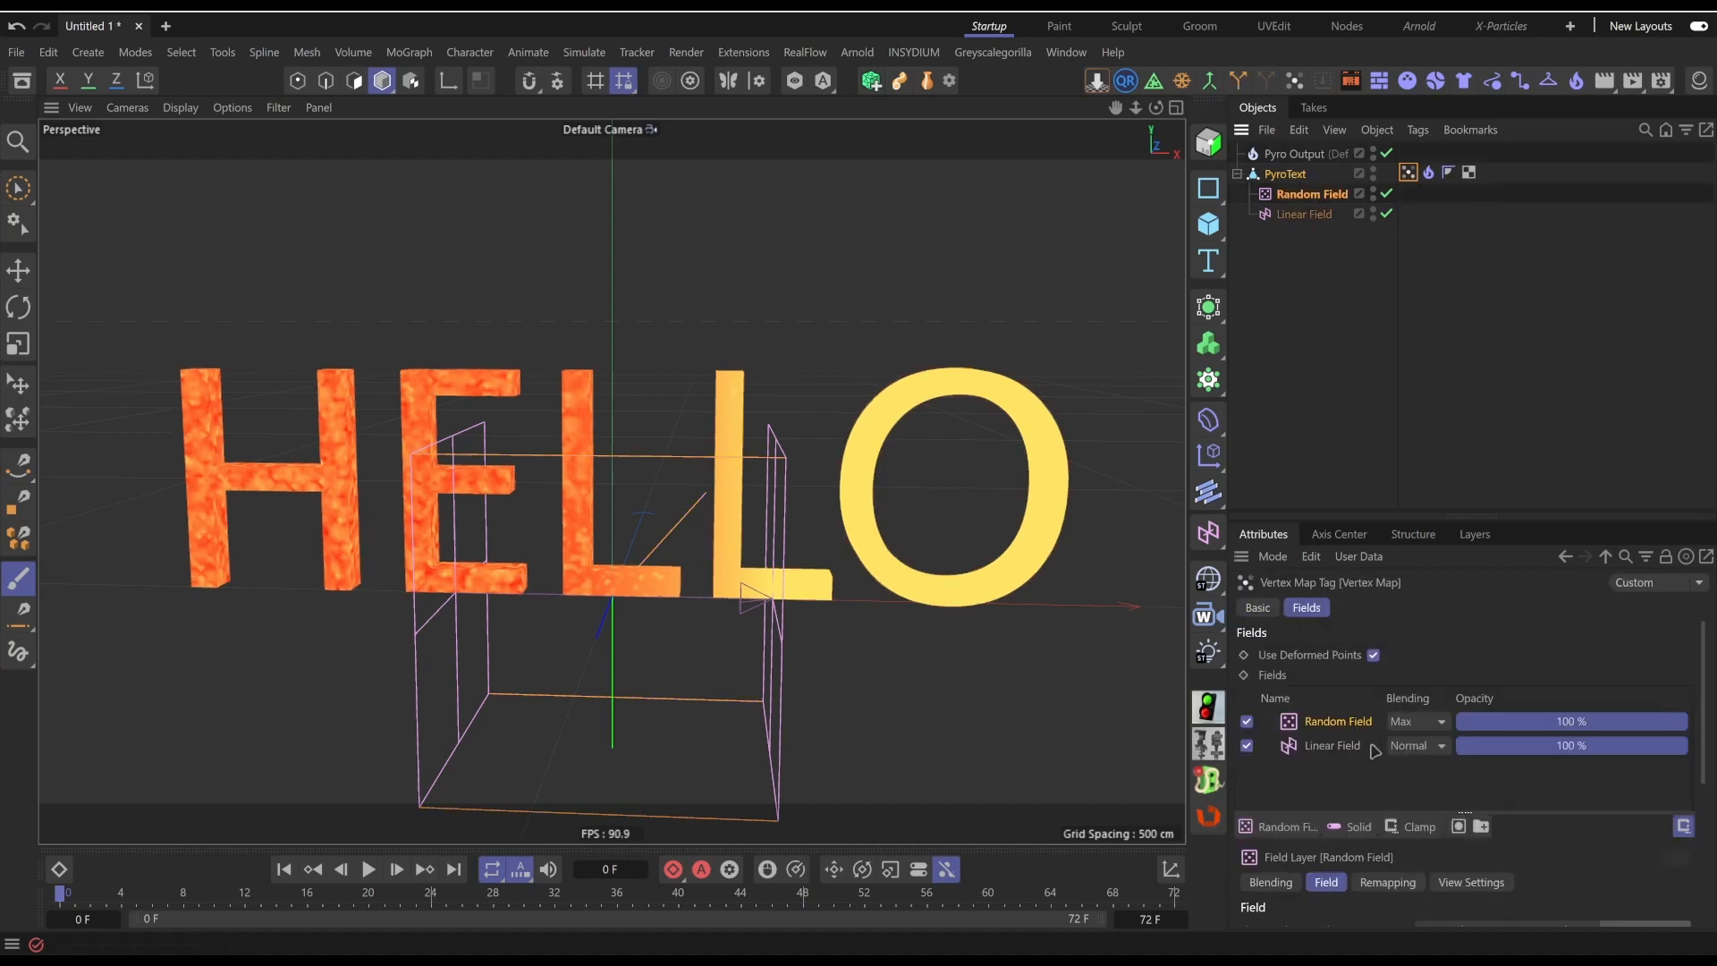
{"action": "left_click", "coordinate": [1350, 748]}
{"action": "scroll", "coordinate": [1350, 756], "scroll_direction": "down", "scroll_amount": 1}
{"action": "left_click", "coordinate": [1533, 898]}
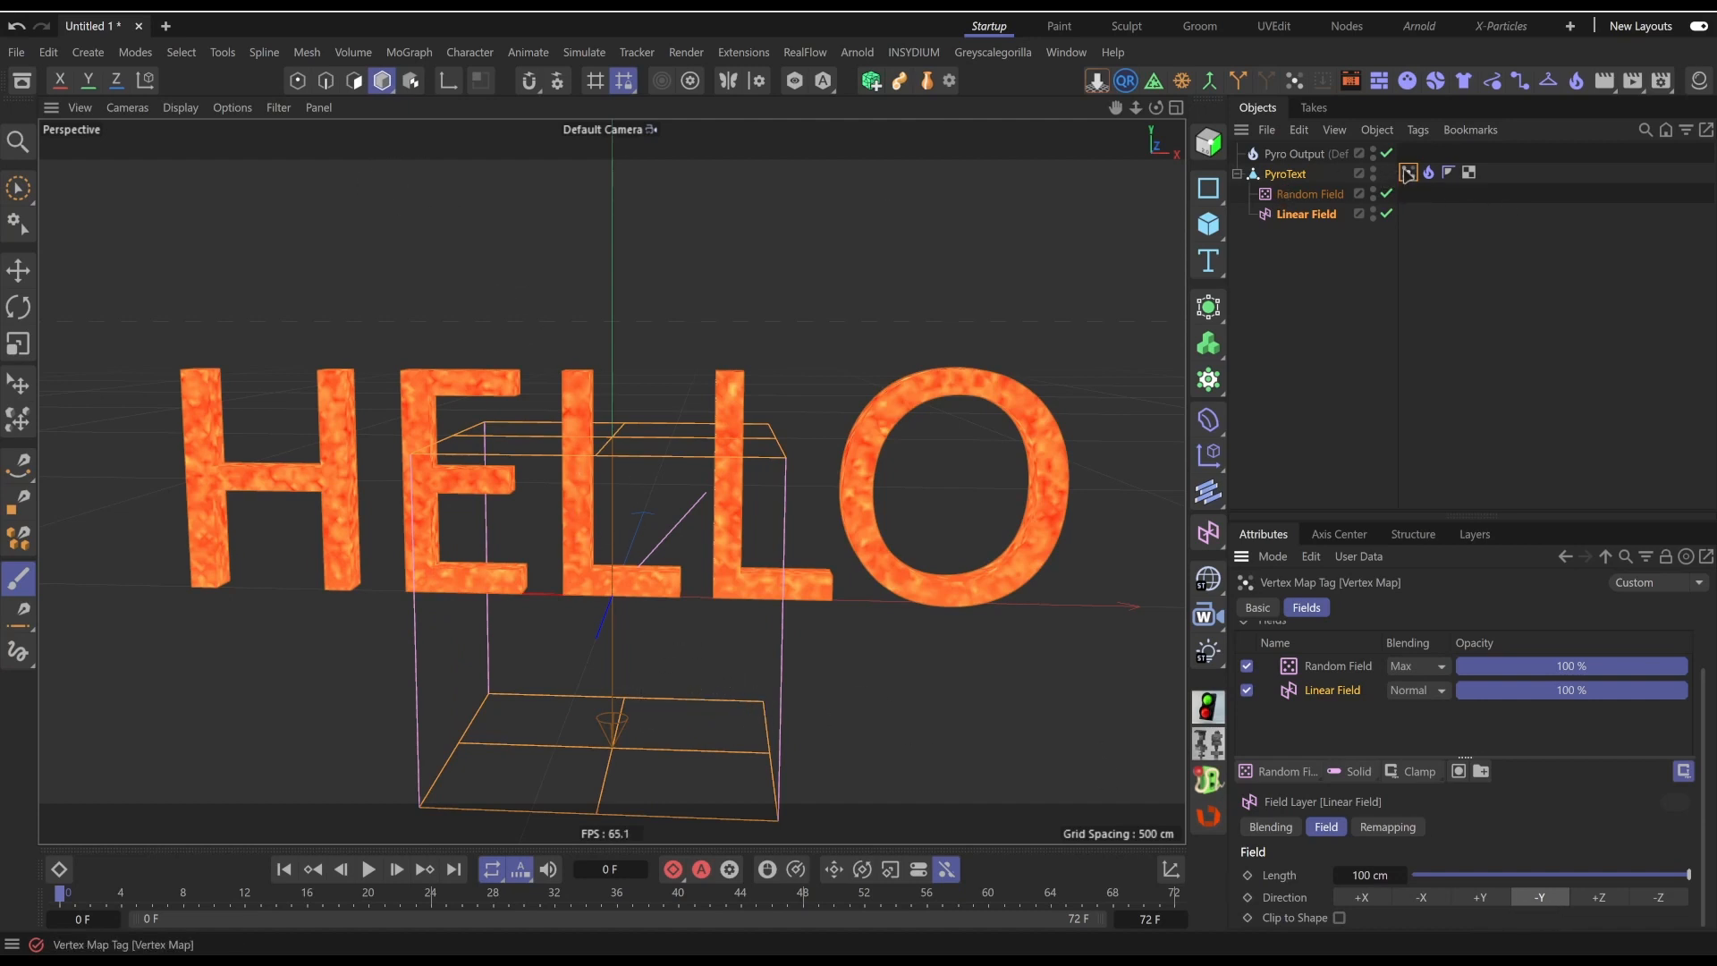
Change the Random Field layer's blending mode to Subtract in PyroText's vertex map
{"action": "left_click", "coordinate": [1339, 667]}
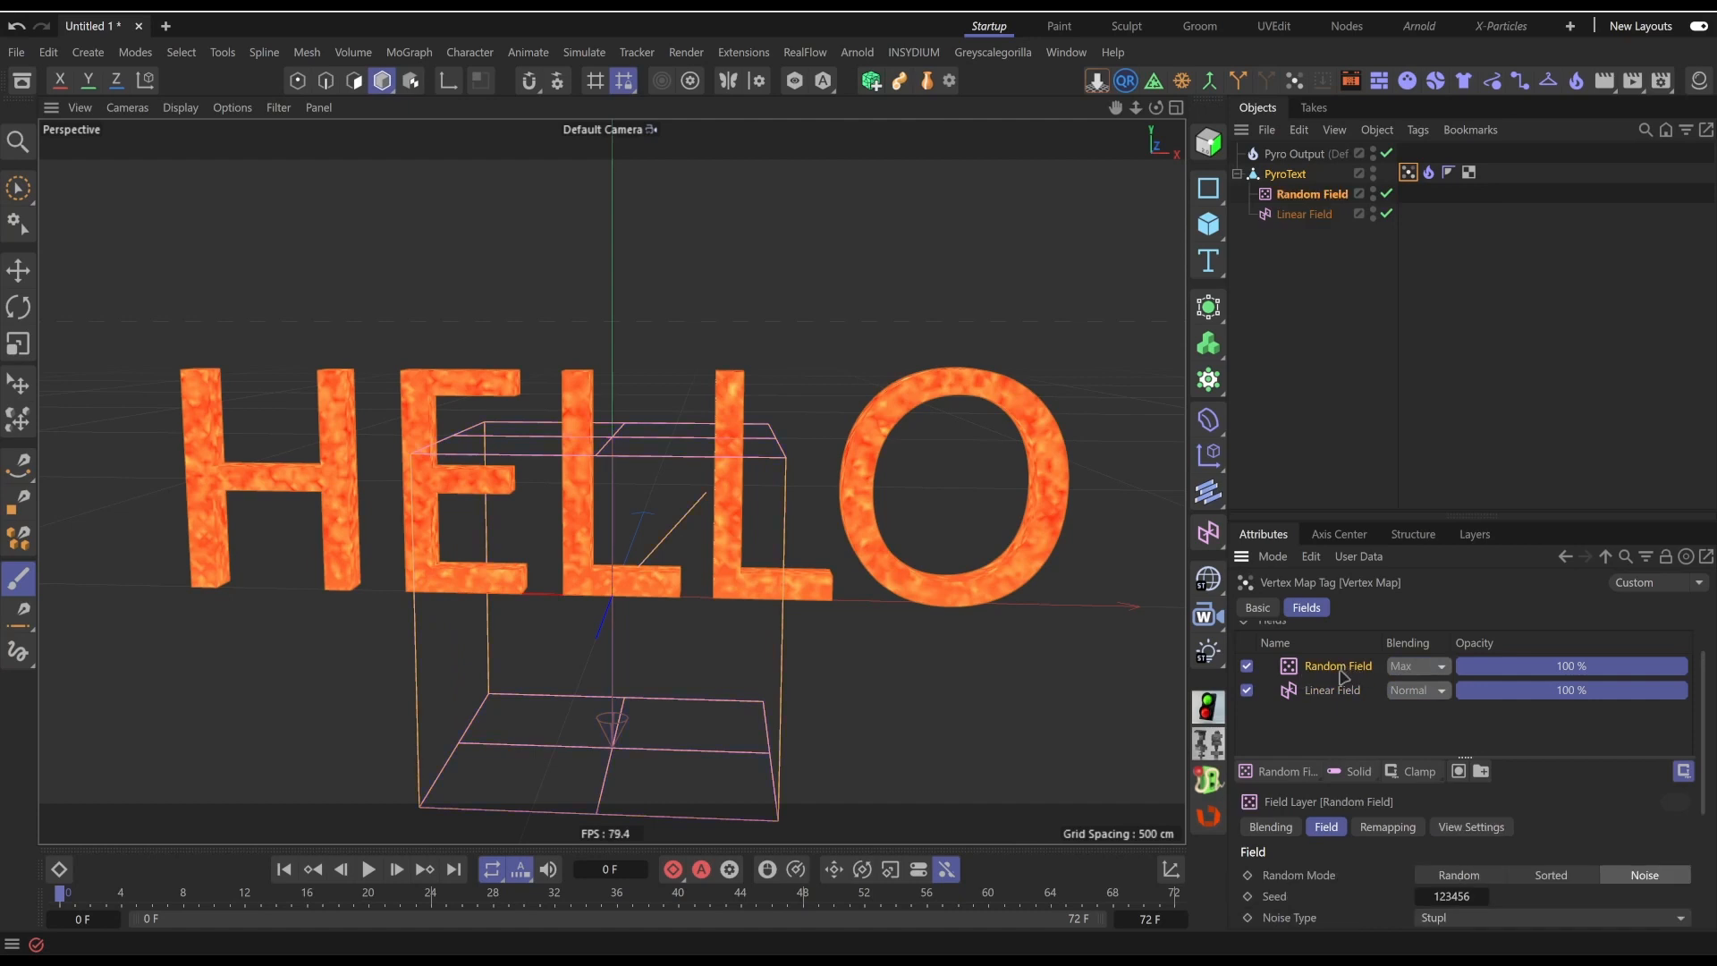
{"action": "left_click", "coordinate": [1395, 673]}
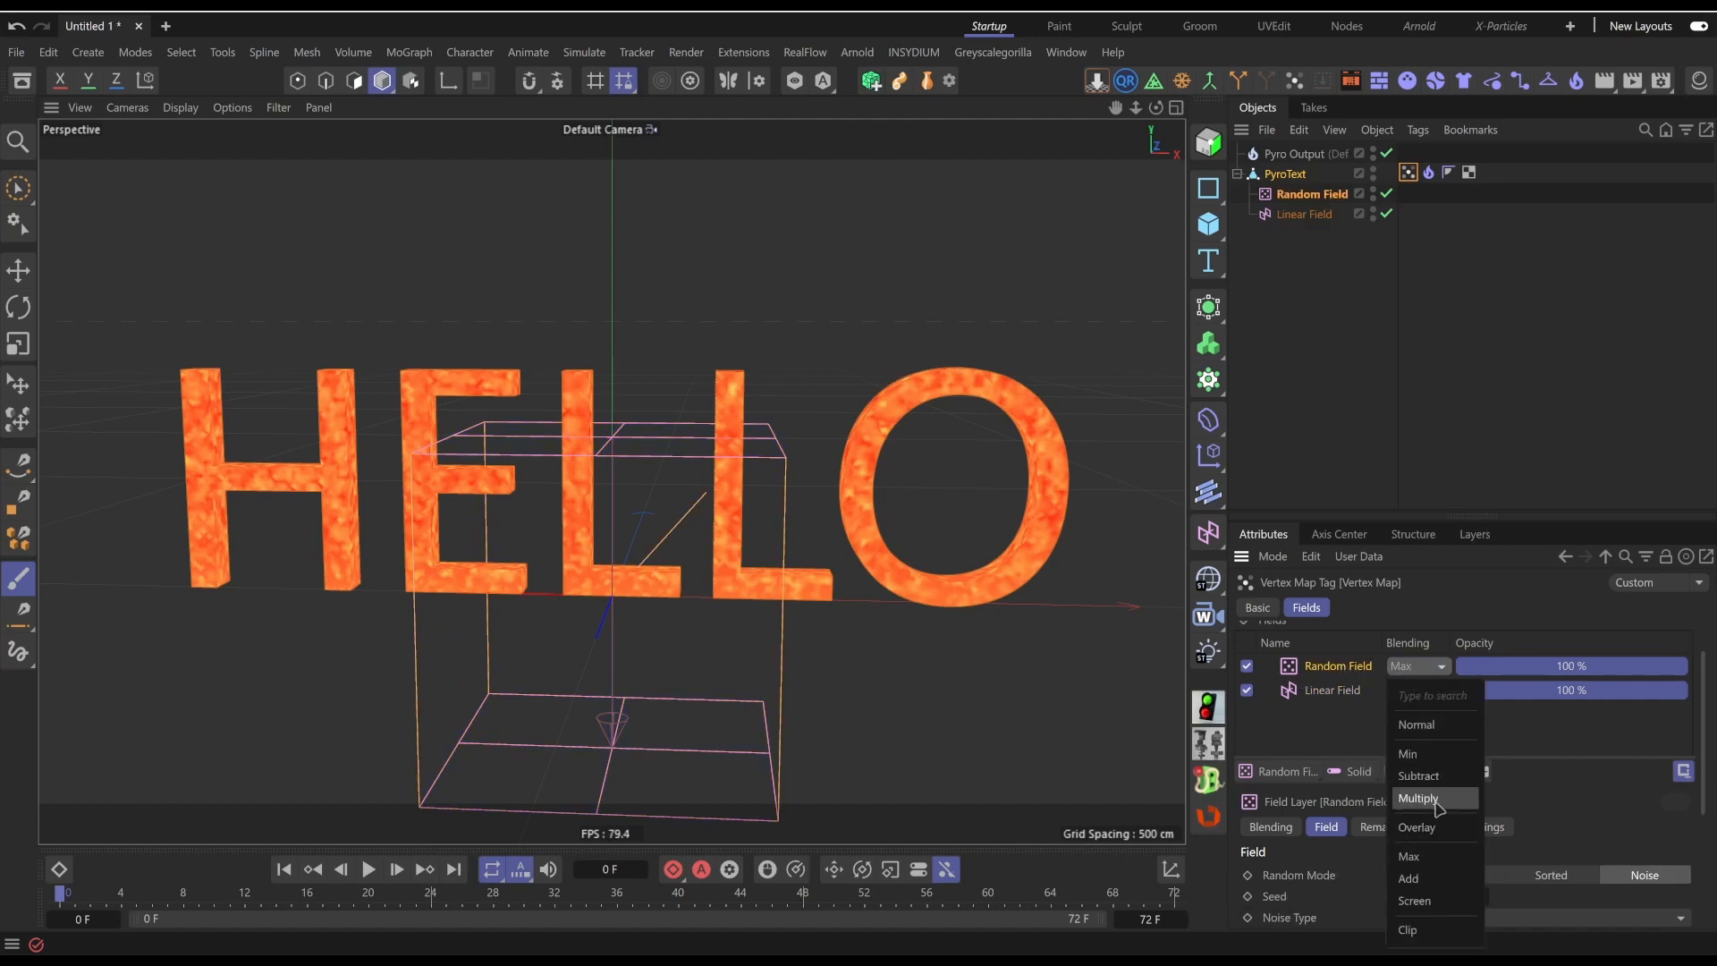
{"action": "left_click", "coordinate": [1418, 776]}
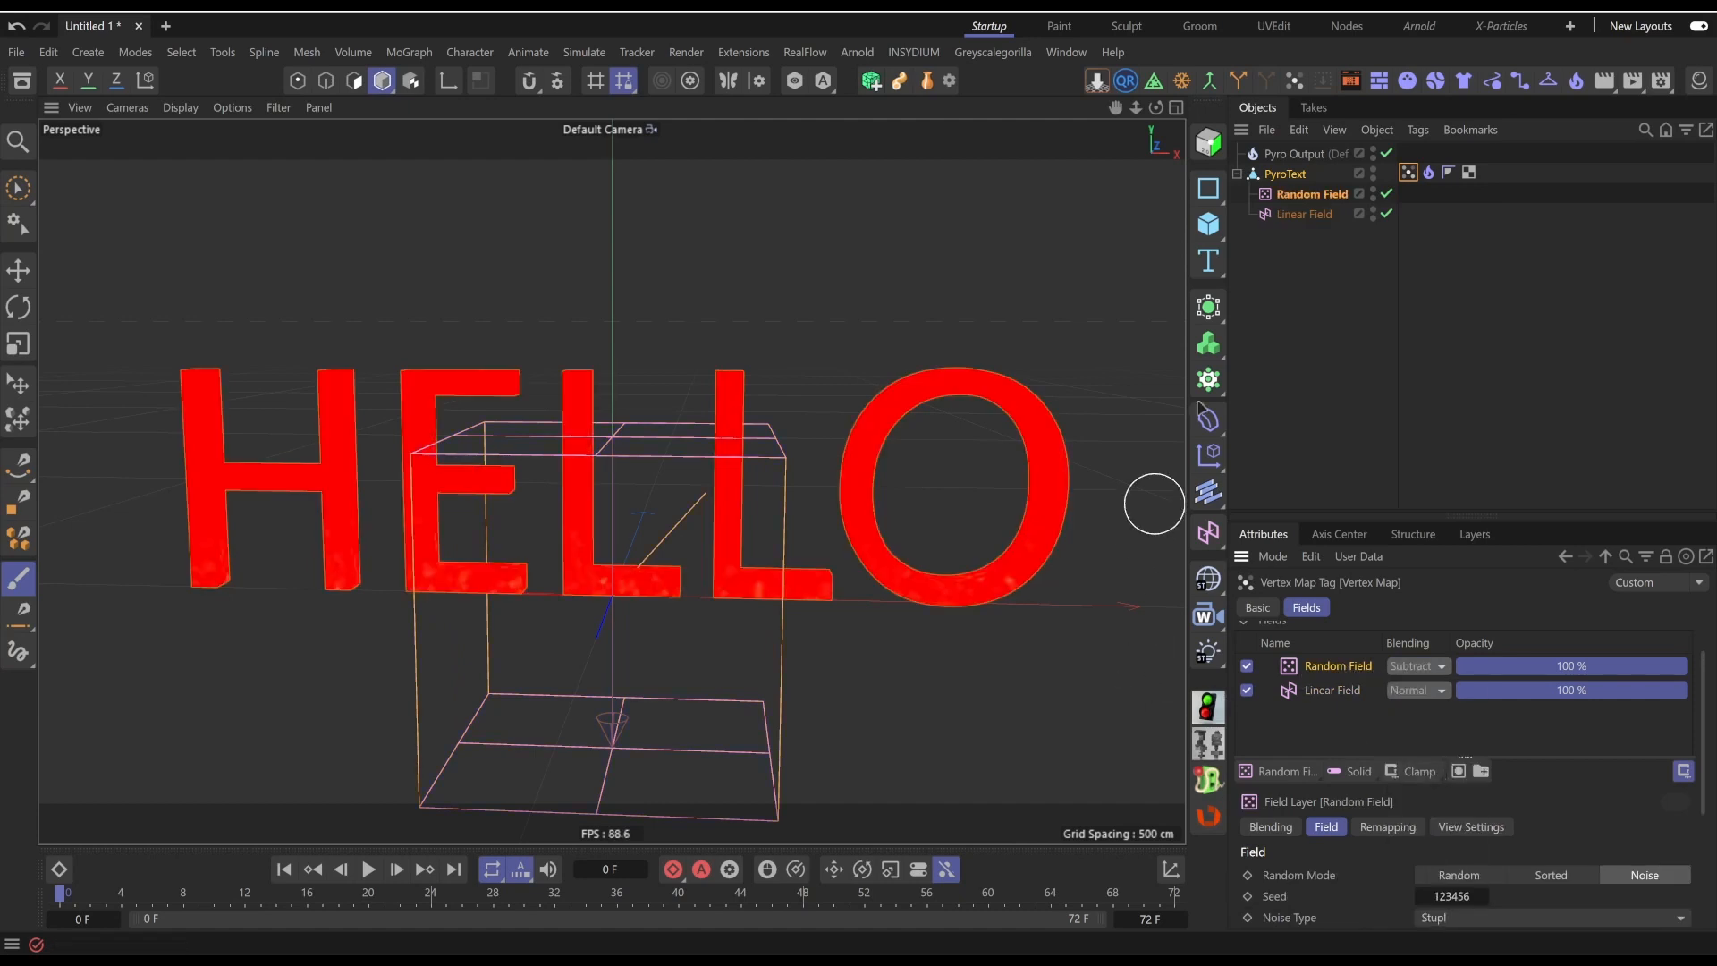
Move the Linear Field upward along Y until its falloff spans the height of the HELLO letters
{"action": "left_click", "coordinate": [1308, 216]}
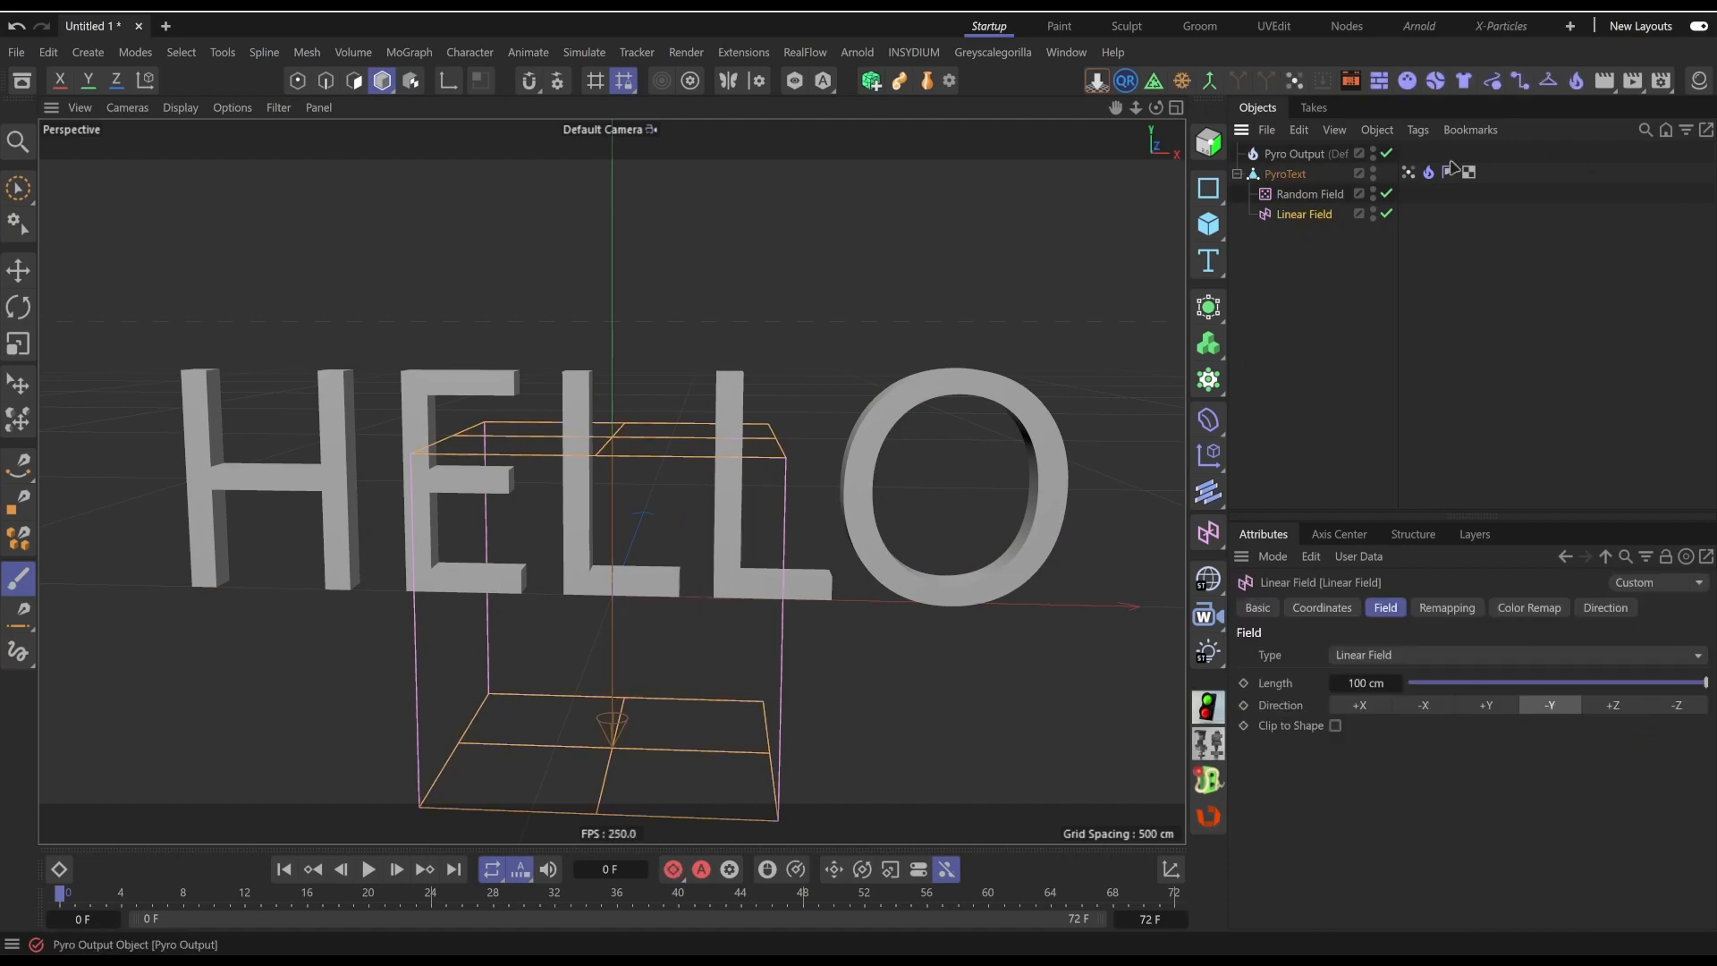
{"action": "left_click", "coordinate": [1408, 173]}
{"action": "left_click", "coordinate": [1289, 219]}
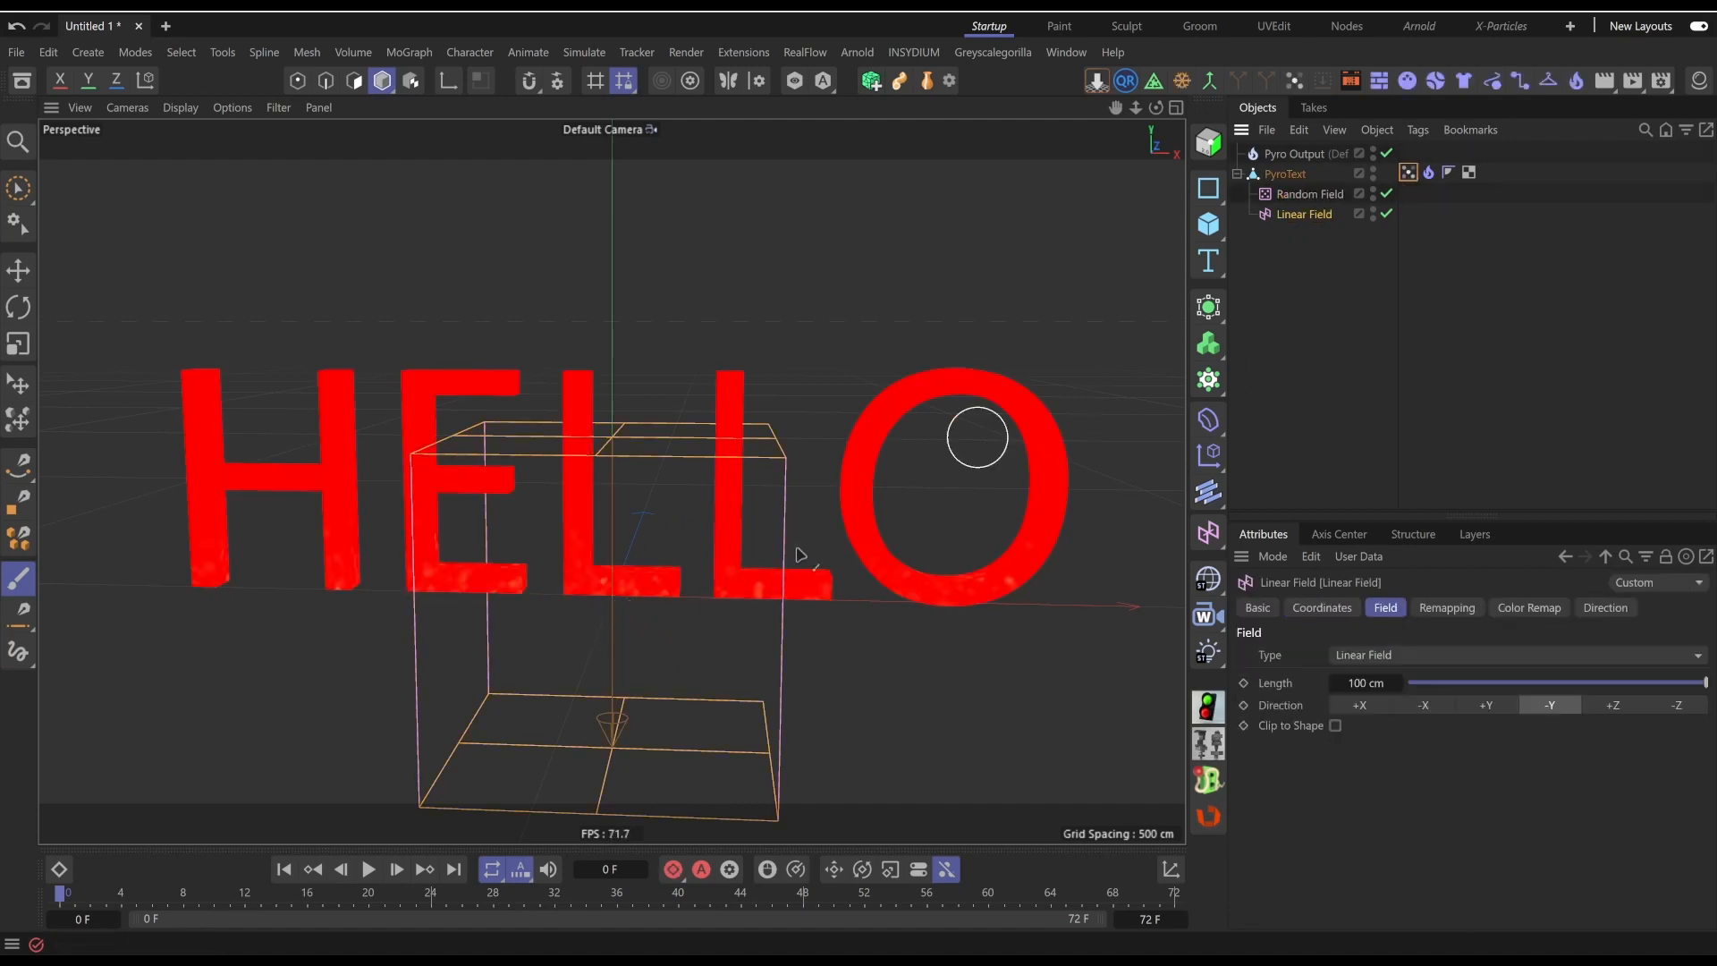
{"action": "key", "text": "e"}
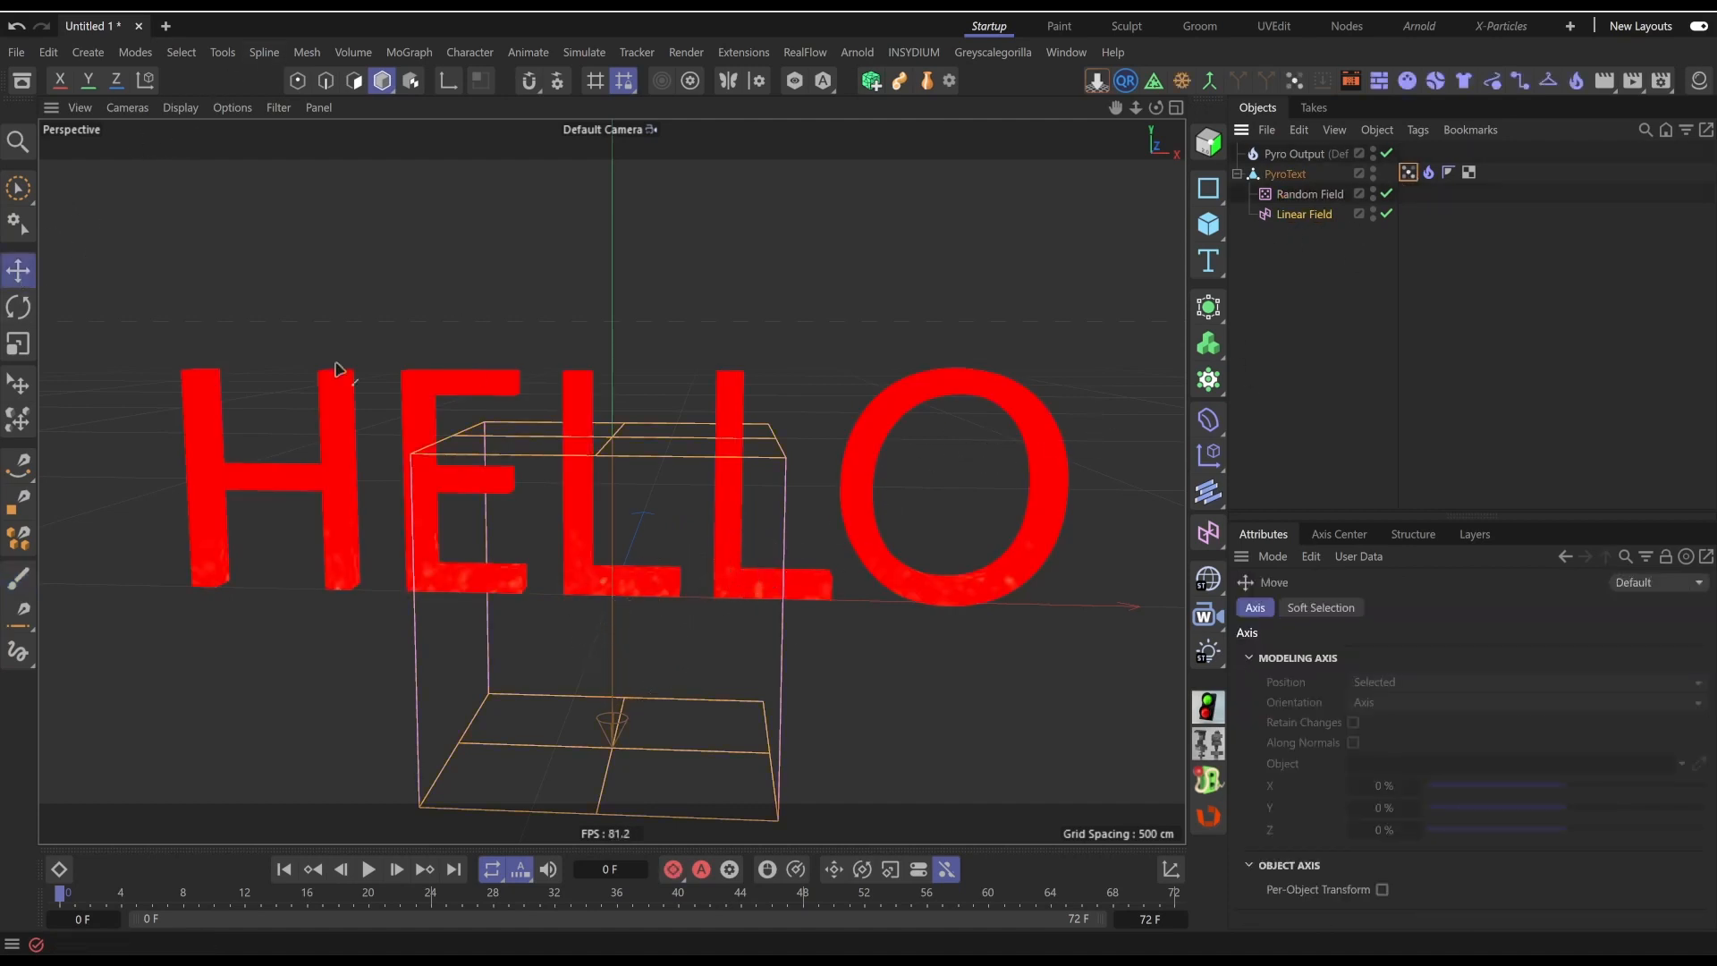
{"action": "left_click_drag", "start_coordinate": [608, 522], "coordinate": [592, 407]}
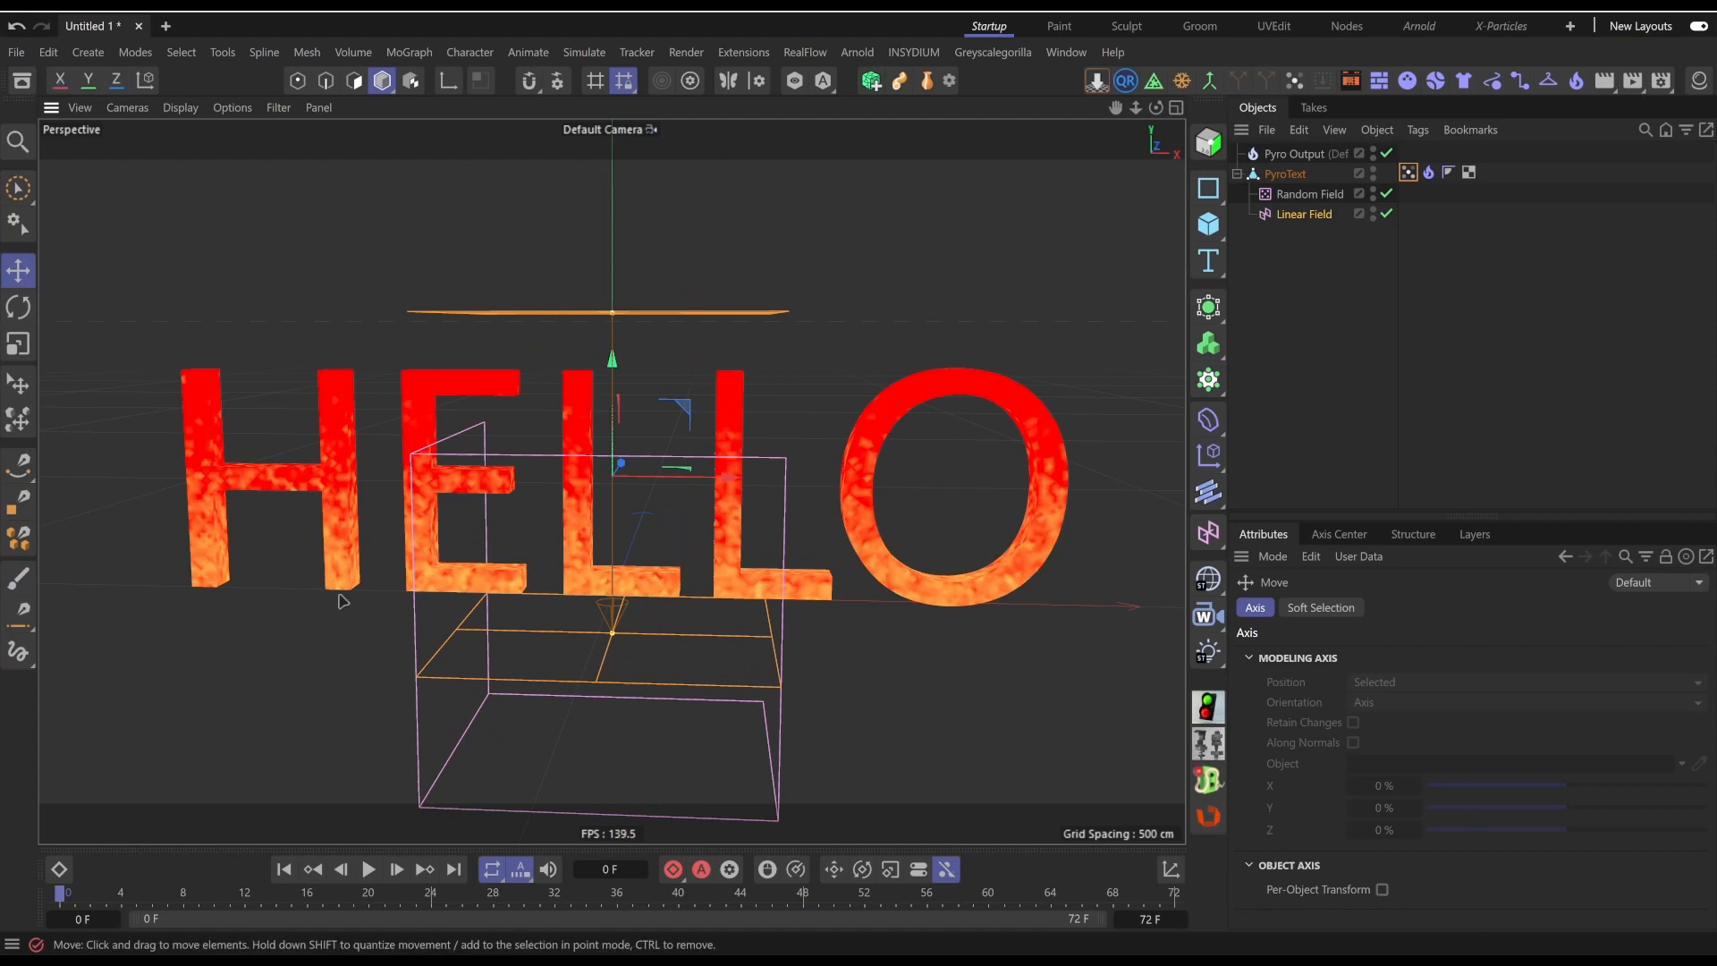
Play the fire simulation to check the effect of the fields, and return to the first frame
{"action": "left_click_drag", "start_coordinate": [399, 595], "coordinate": [623, 582], "text": "alt"}
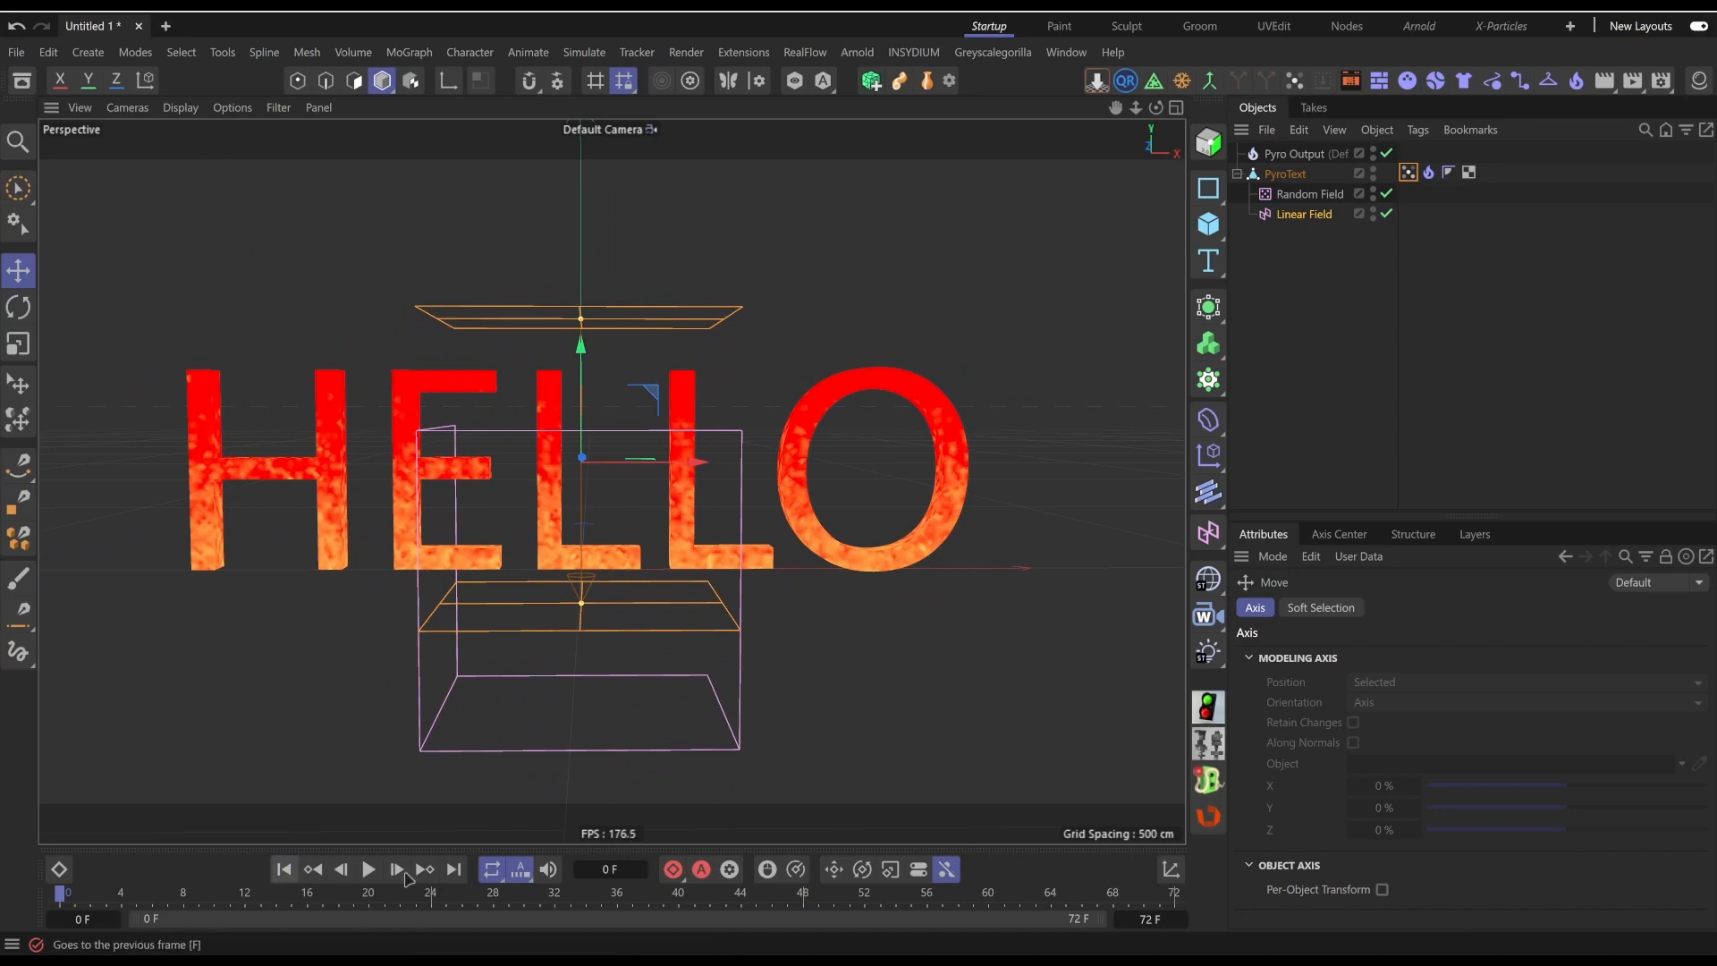
{"action": "left_click", "coordinate": [370, 871]}
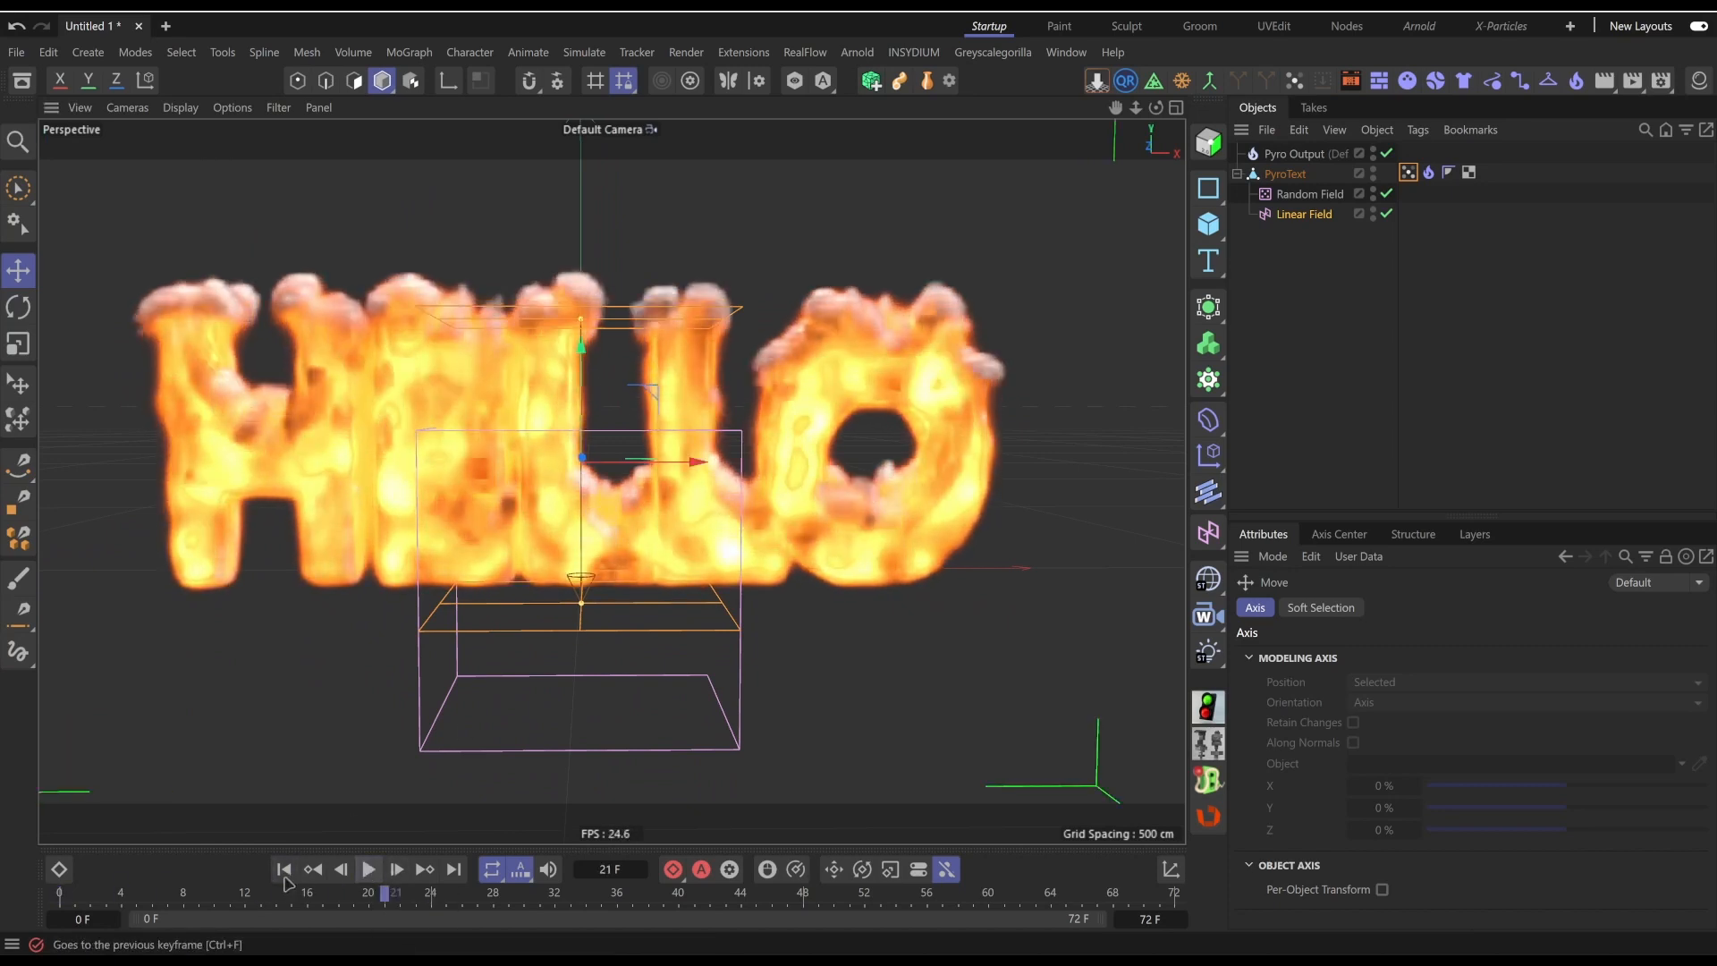
{"action": "left_click", "coordinate": [284, 870]}
{"action": "left_click_drag", "start_coordinate": [563, 658], "coordinate": [564, 663], "text": "alt"}
{"action": "middle_click_drag", "start_coordinate": [564, 662], "coordinate": [578, 674], "text": "alt"}
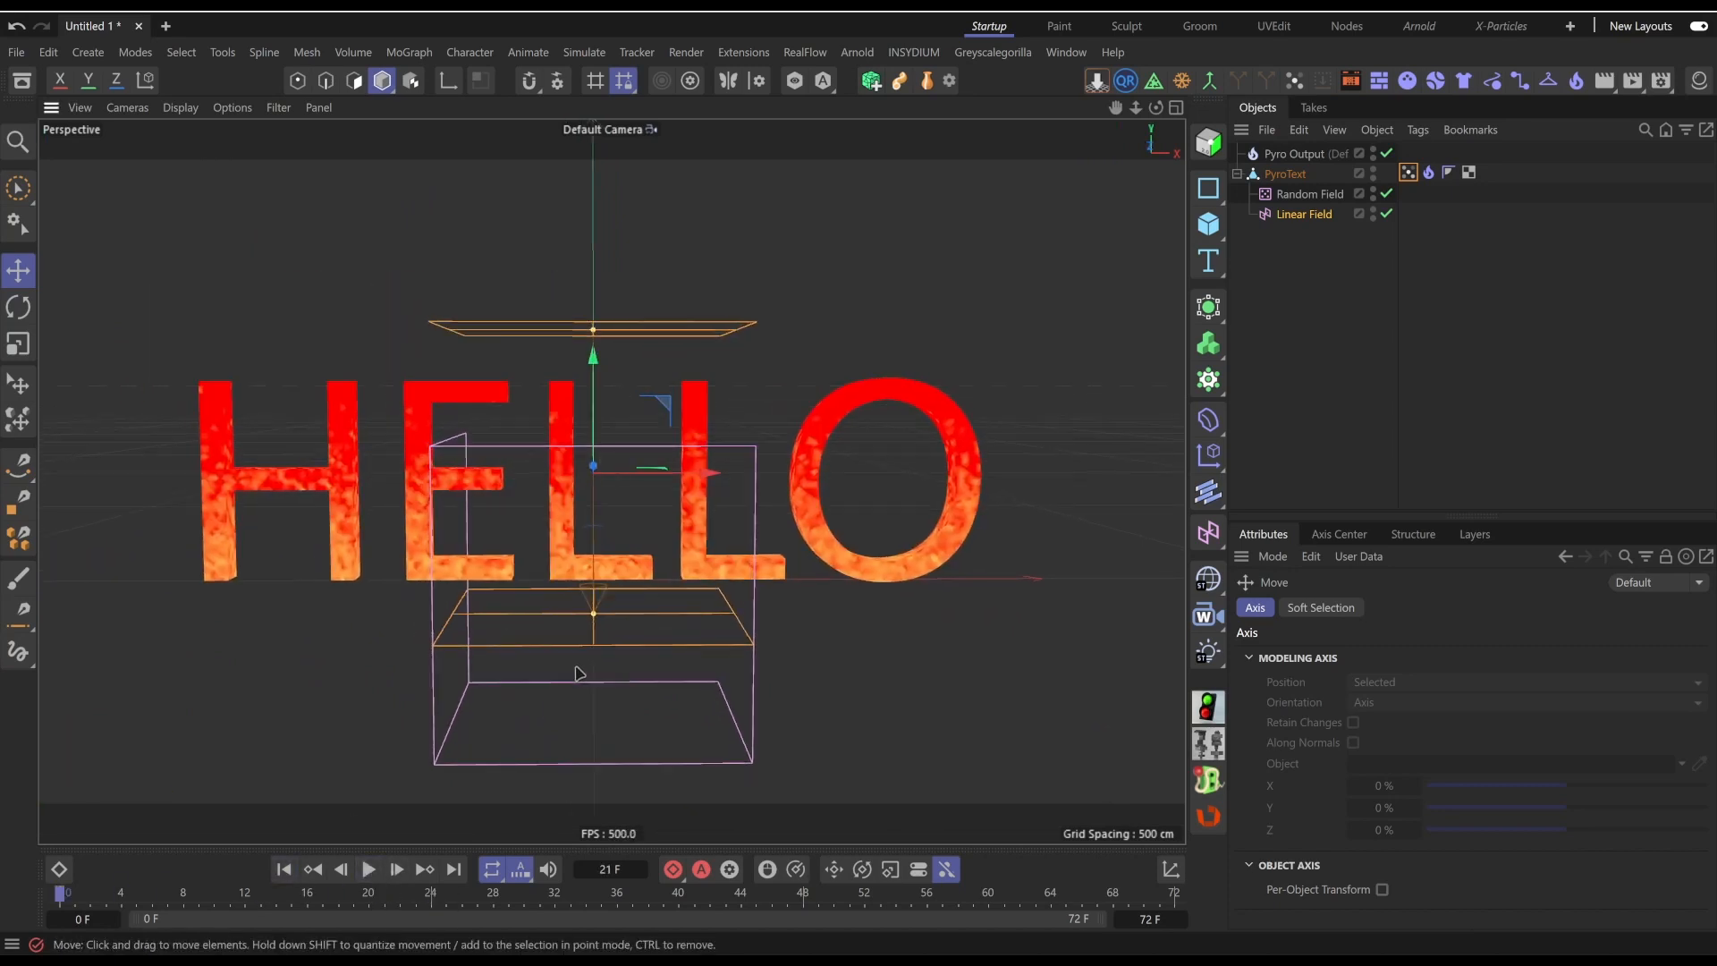
With the Random Field hidden in the viewport, move the Linear Field below the text to about -73 cm on Y and shorten it to about 51 cm
{"action": "left_click", "coordinate": [1374, 189]}
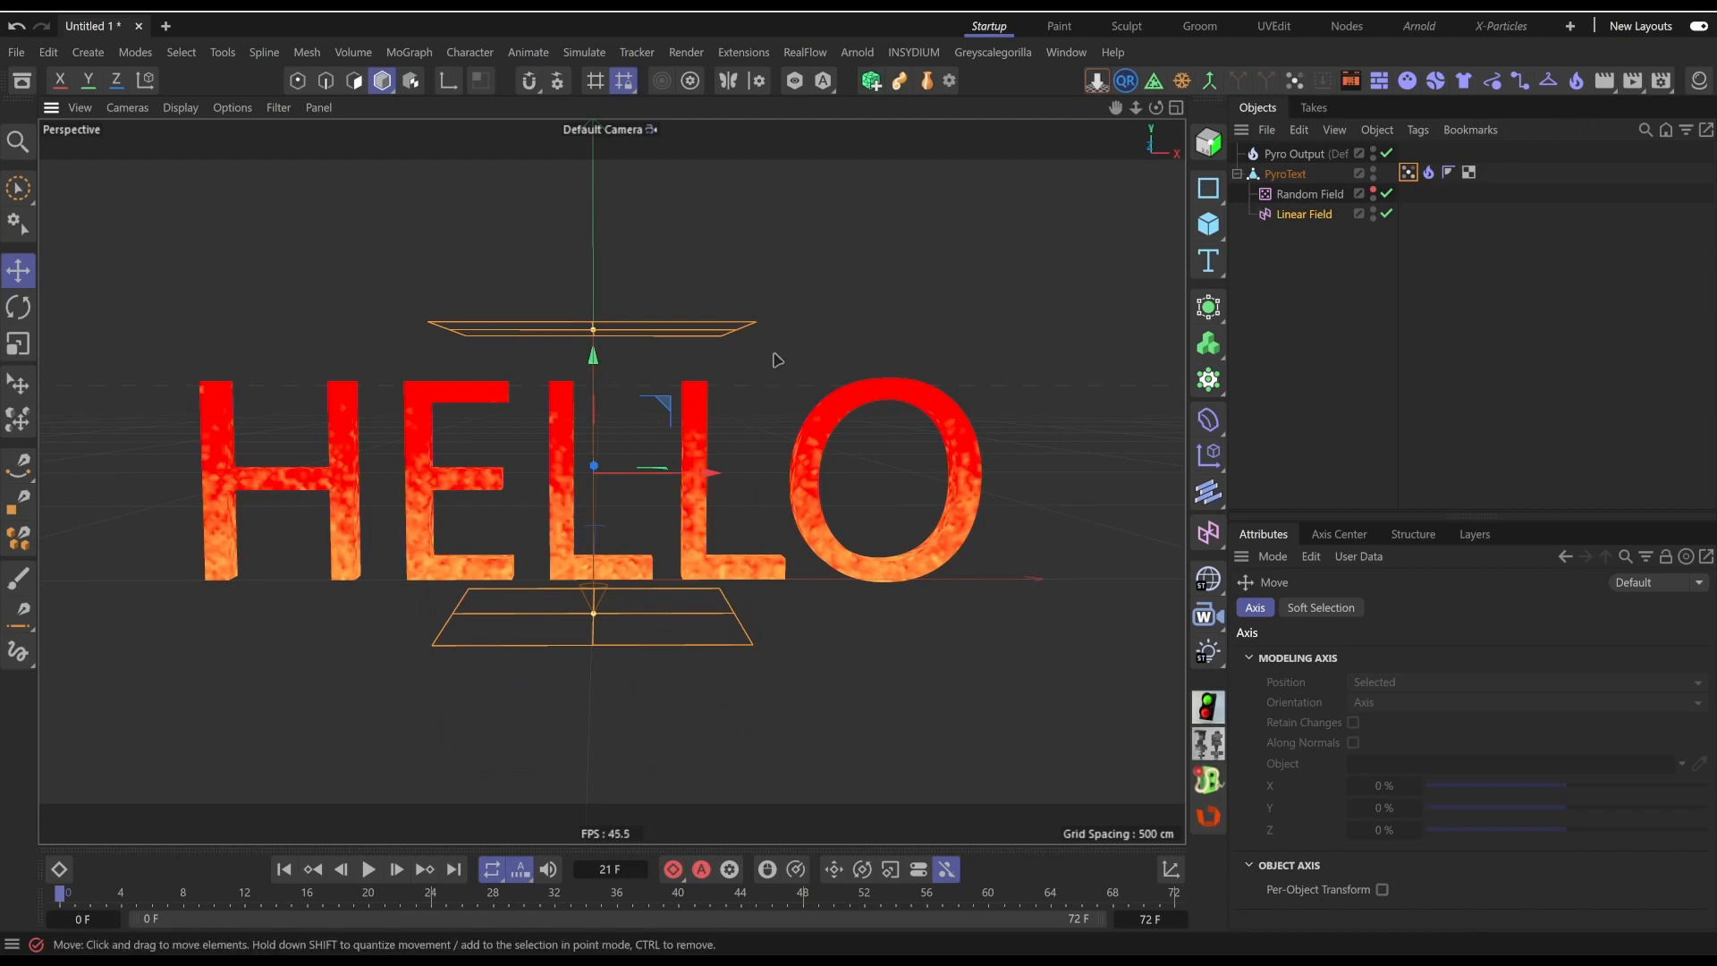
{"action": "left_click_drag", "start_coordinate": [599, 391], "coordinate": [623, 604]}
{"action": "middle_click_drag", "start_coordinate": [619, 578], "coordinate": [596, 522], "text": "alt"}
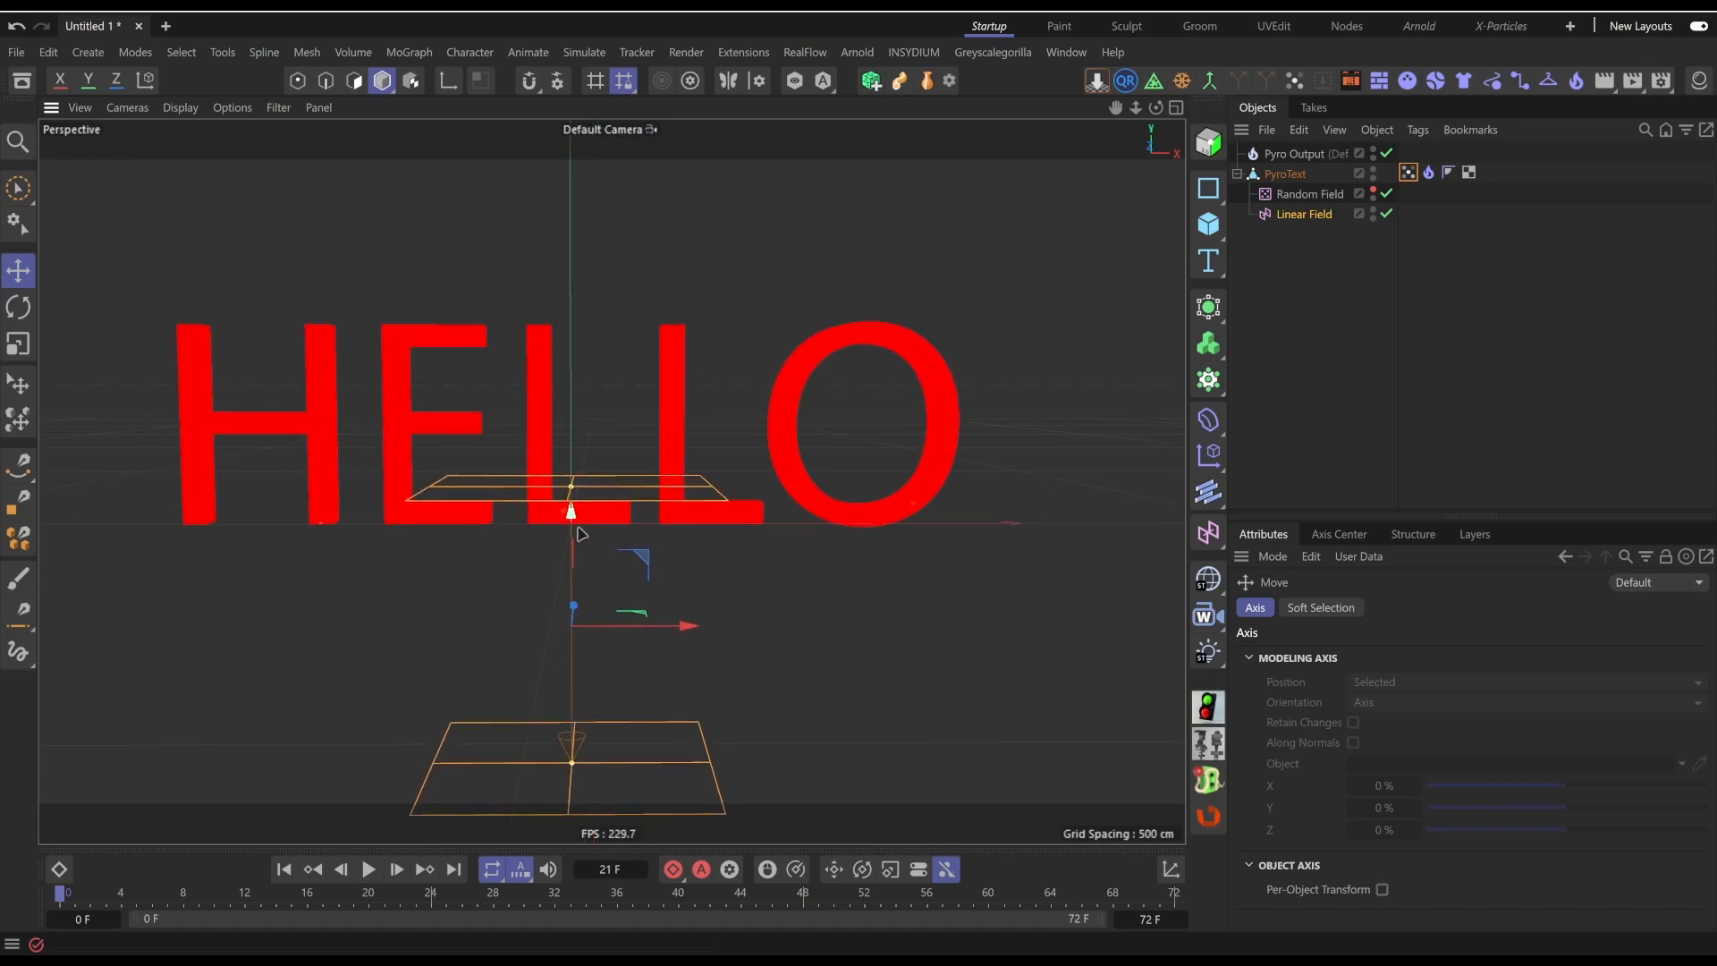
{"action": "left_click_drag", "start_coordinate": [573, 490], "coordinate": [609, 479]}
{"action": "middle_click_drag", "start_coordinate": [609, 479], "coordinate": [617, 488], "text": "alt"}
Record a keyframe for all of the Linear Field's coordinates at frame 0
{"action": "left_click", "coordinate": [1305, 216]}
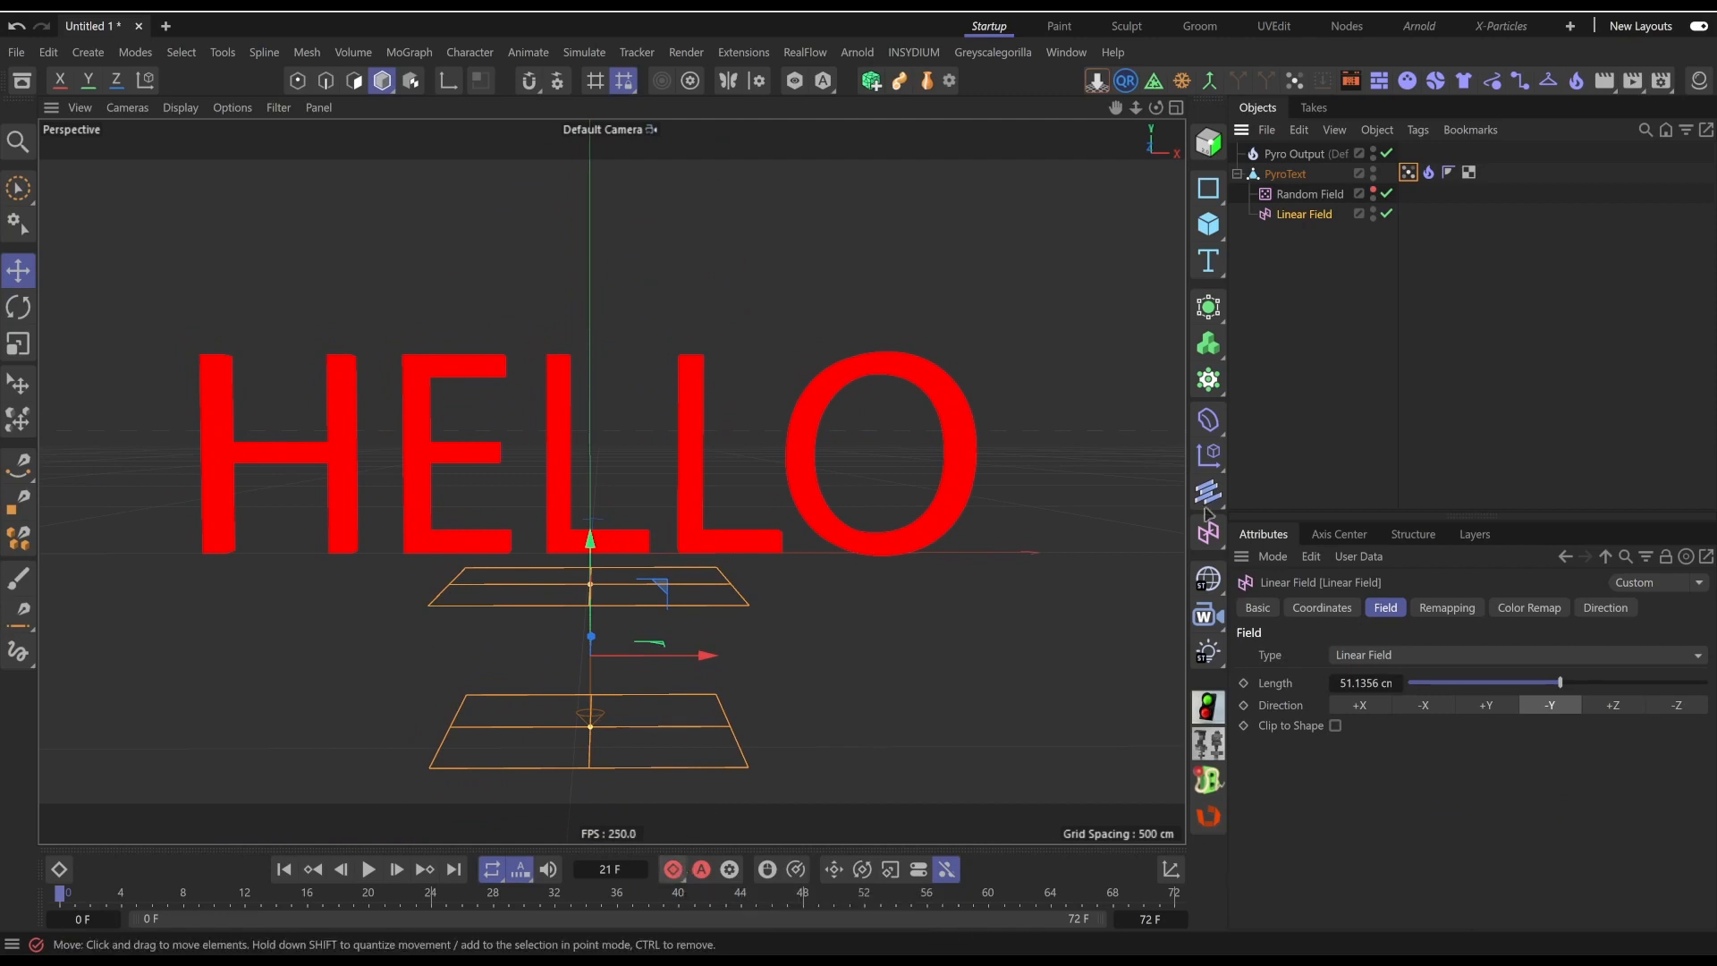
{"action": "left_click", "coordinate": [1329, 613]}
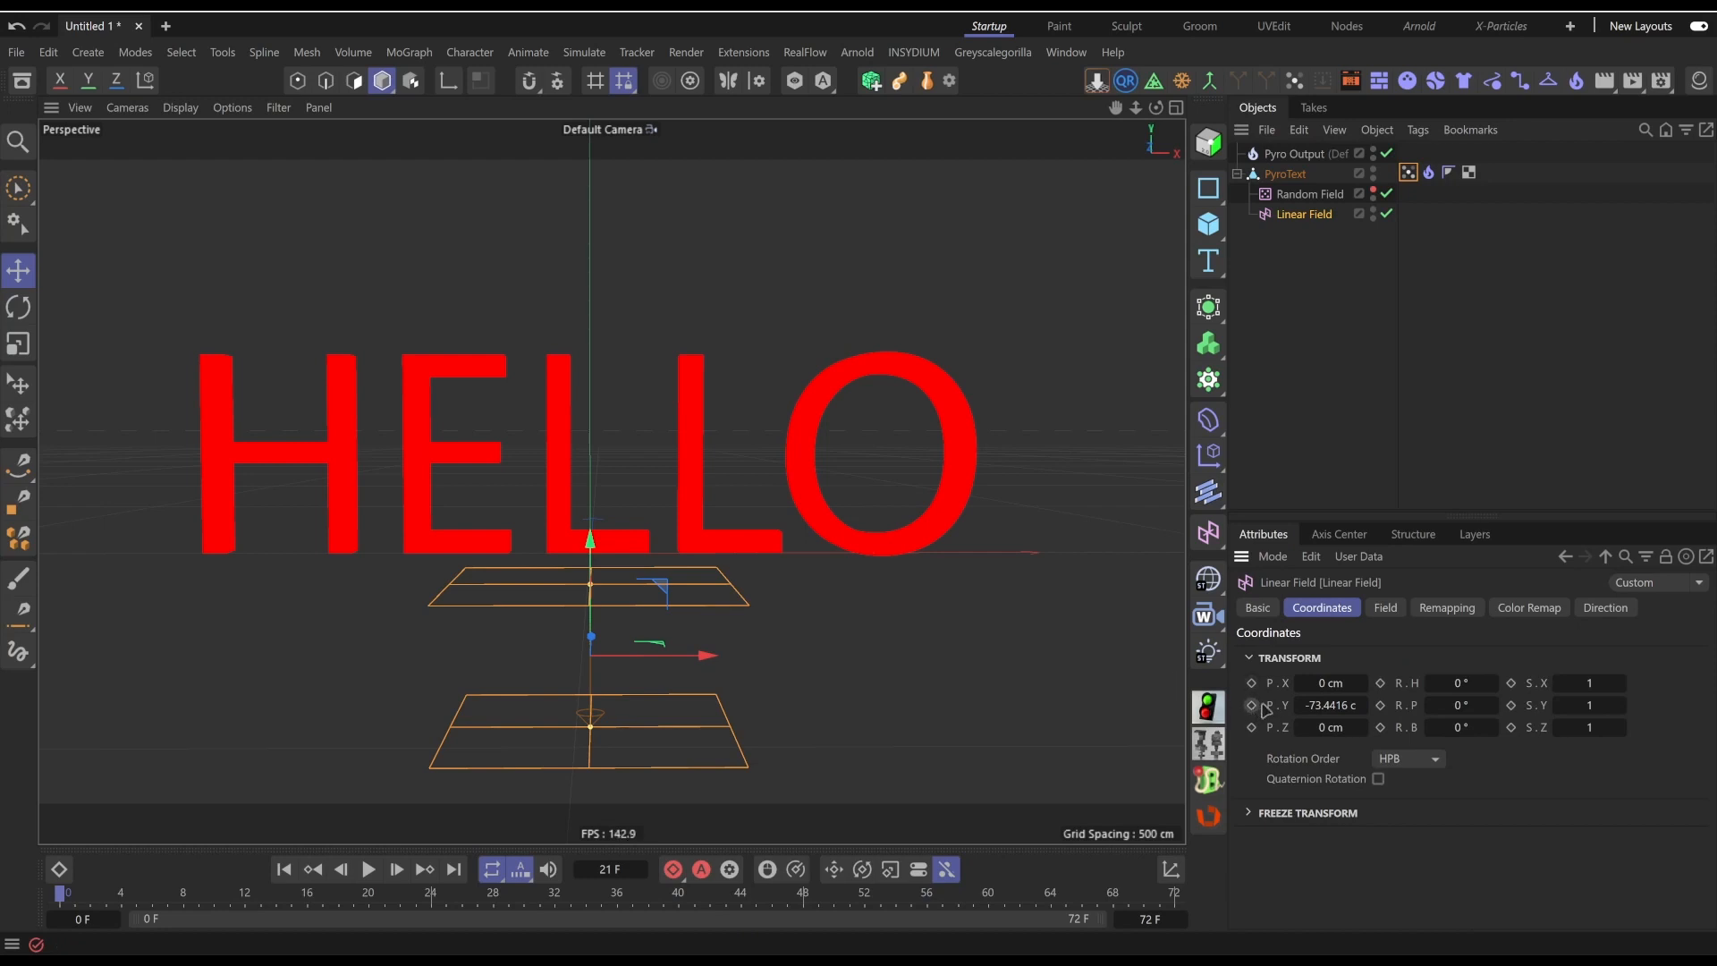
{"action": "left_click", "coordinate": [673, 869]}
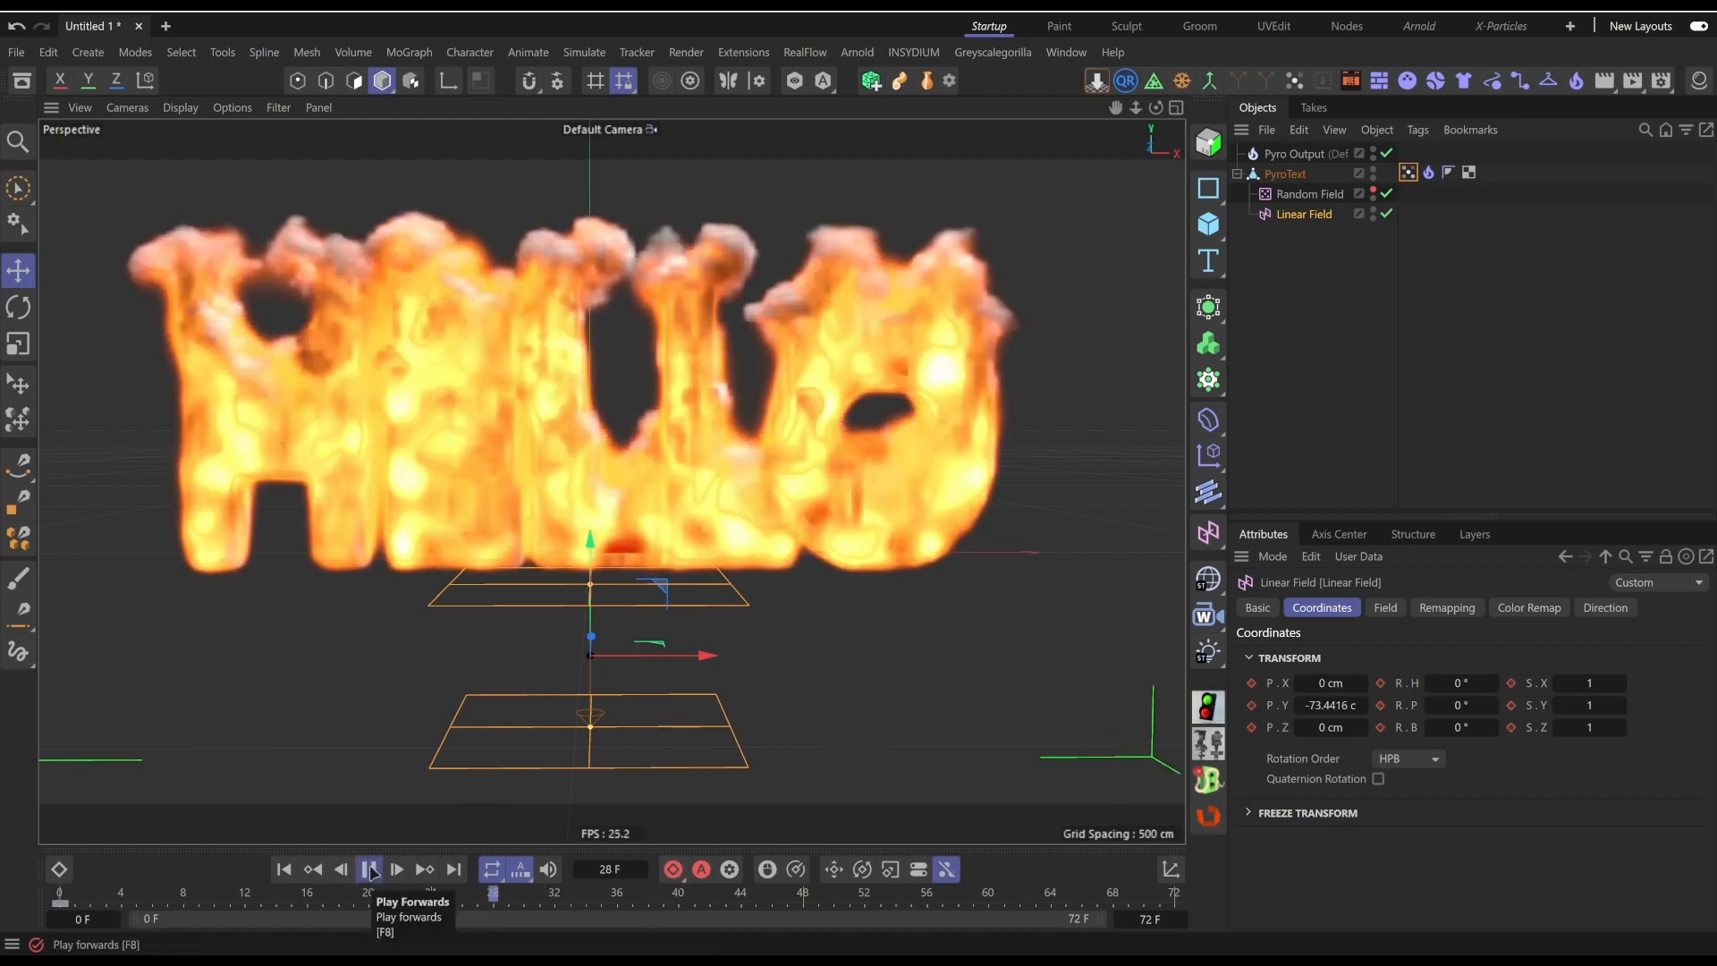
At frame 54, raise the Linear Field above the text to about 281 cm on Y and keyframe that position
{"action": "left_click", "coordinate": [371, 869]}
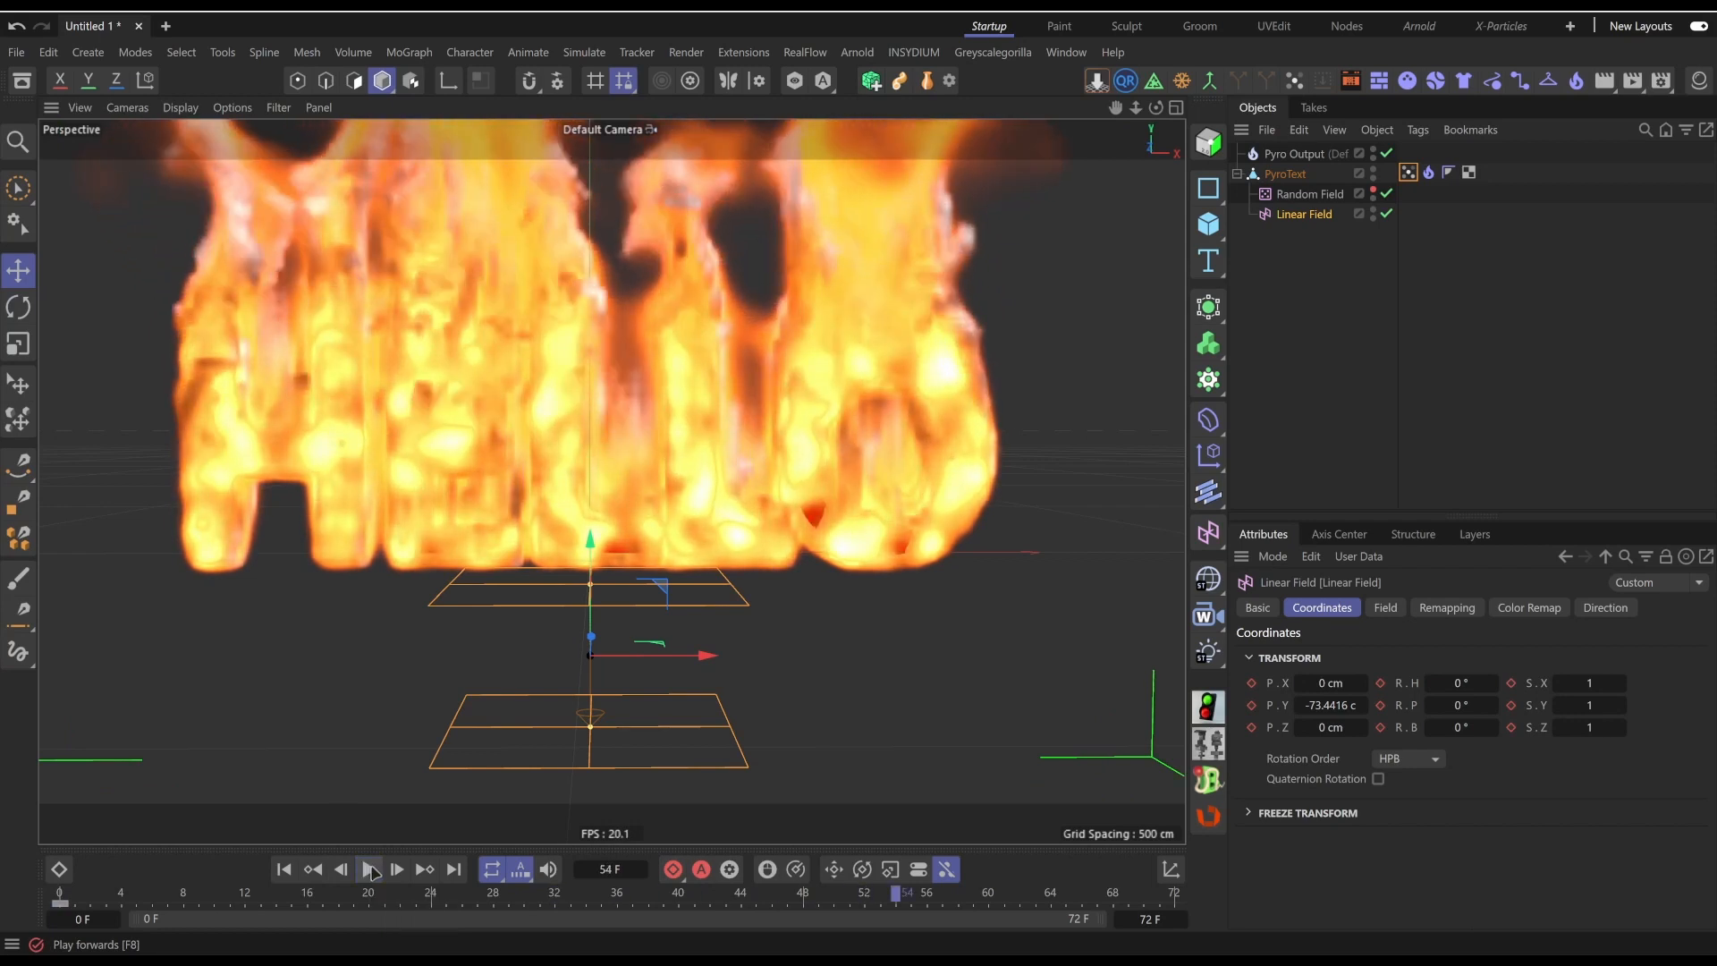
{"action": "left_click_drag", "start_coordinate": [586, 547], "coordinate": [587, 394]}
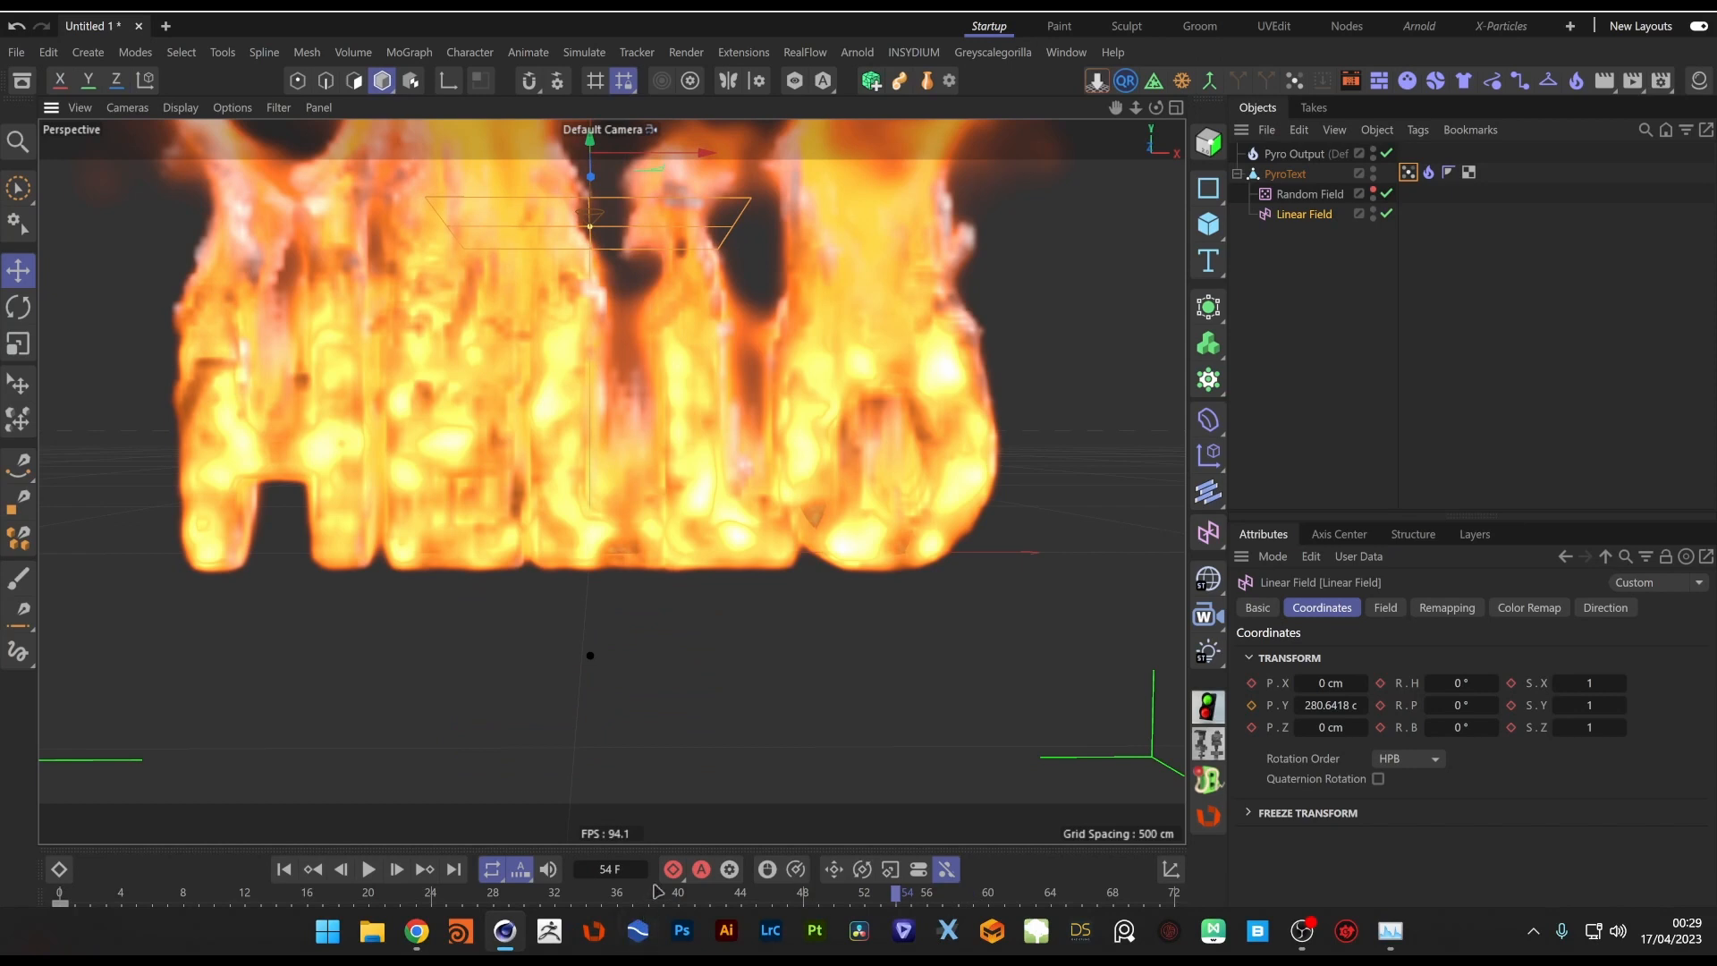
{"action": "left_click", "coordinate": [1408, 171]}
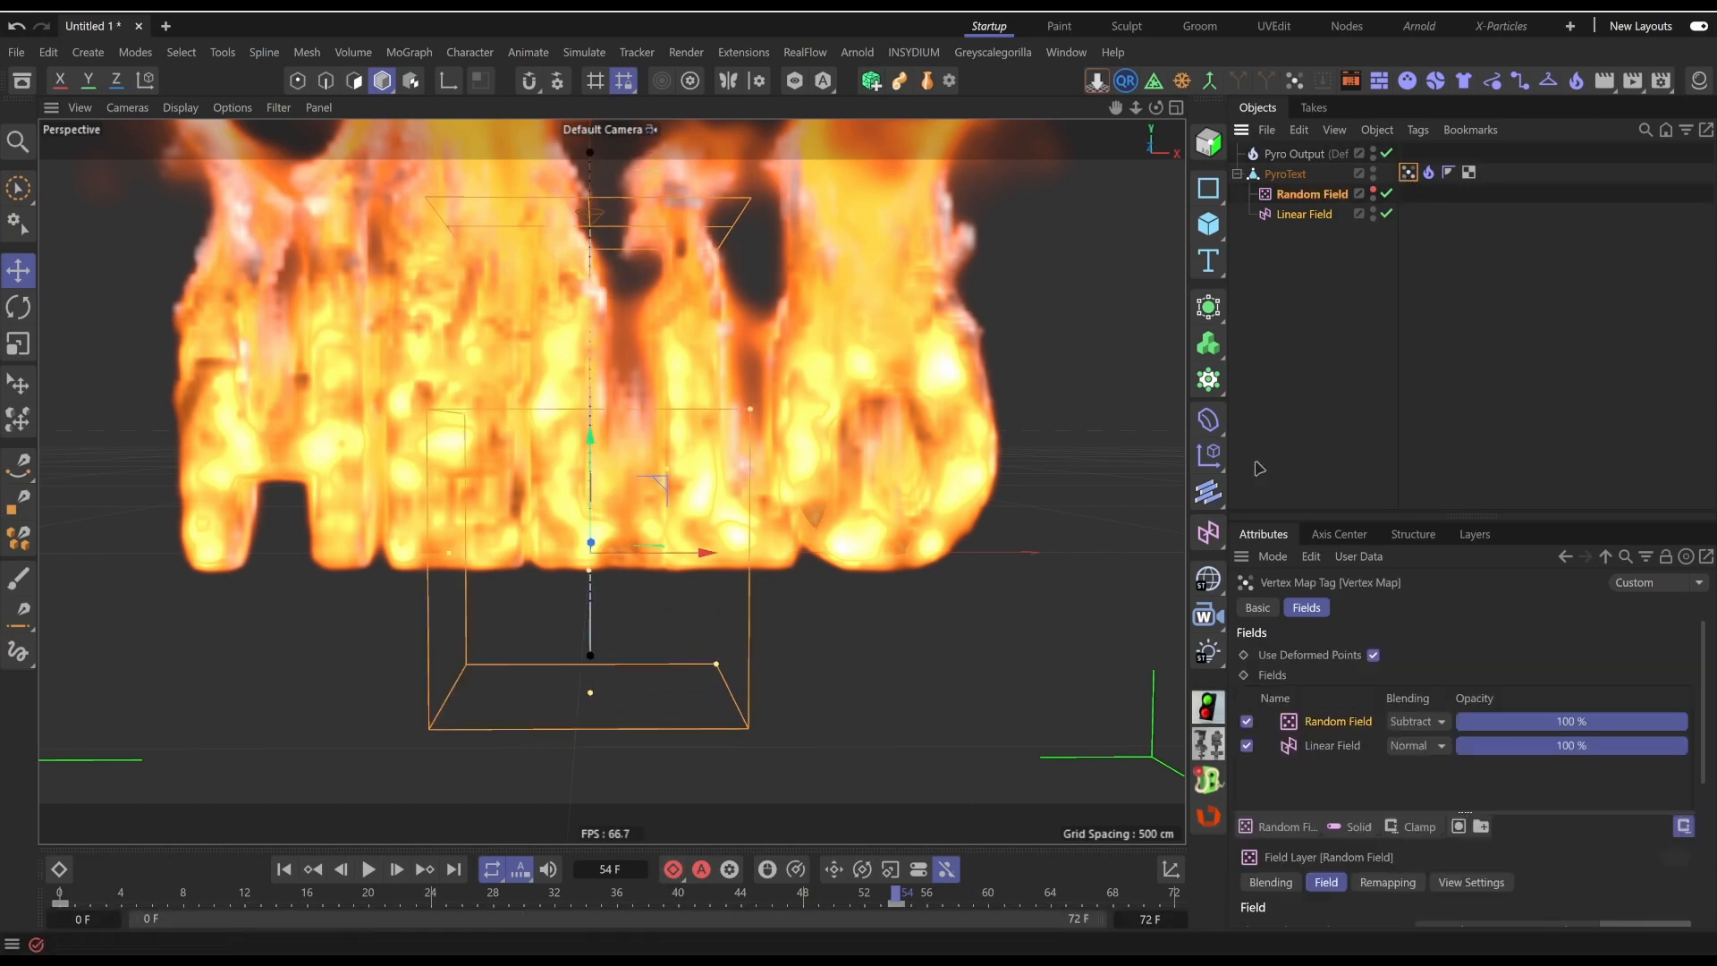
{"action": "left_click", "coordinate": [1347, 271]}
Disable the Pyro Output object, preview the animation briefly, and return to the first frame
{"action": "left_click", "coordinate": [284, 869]}
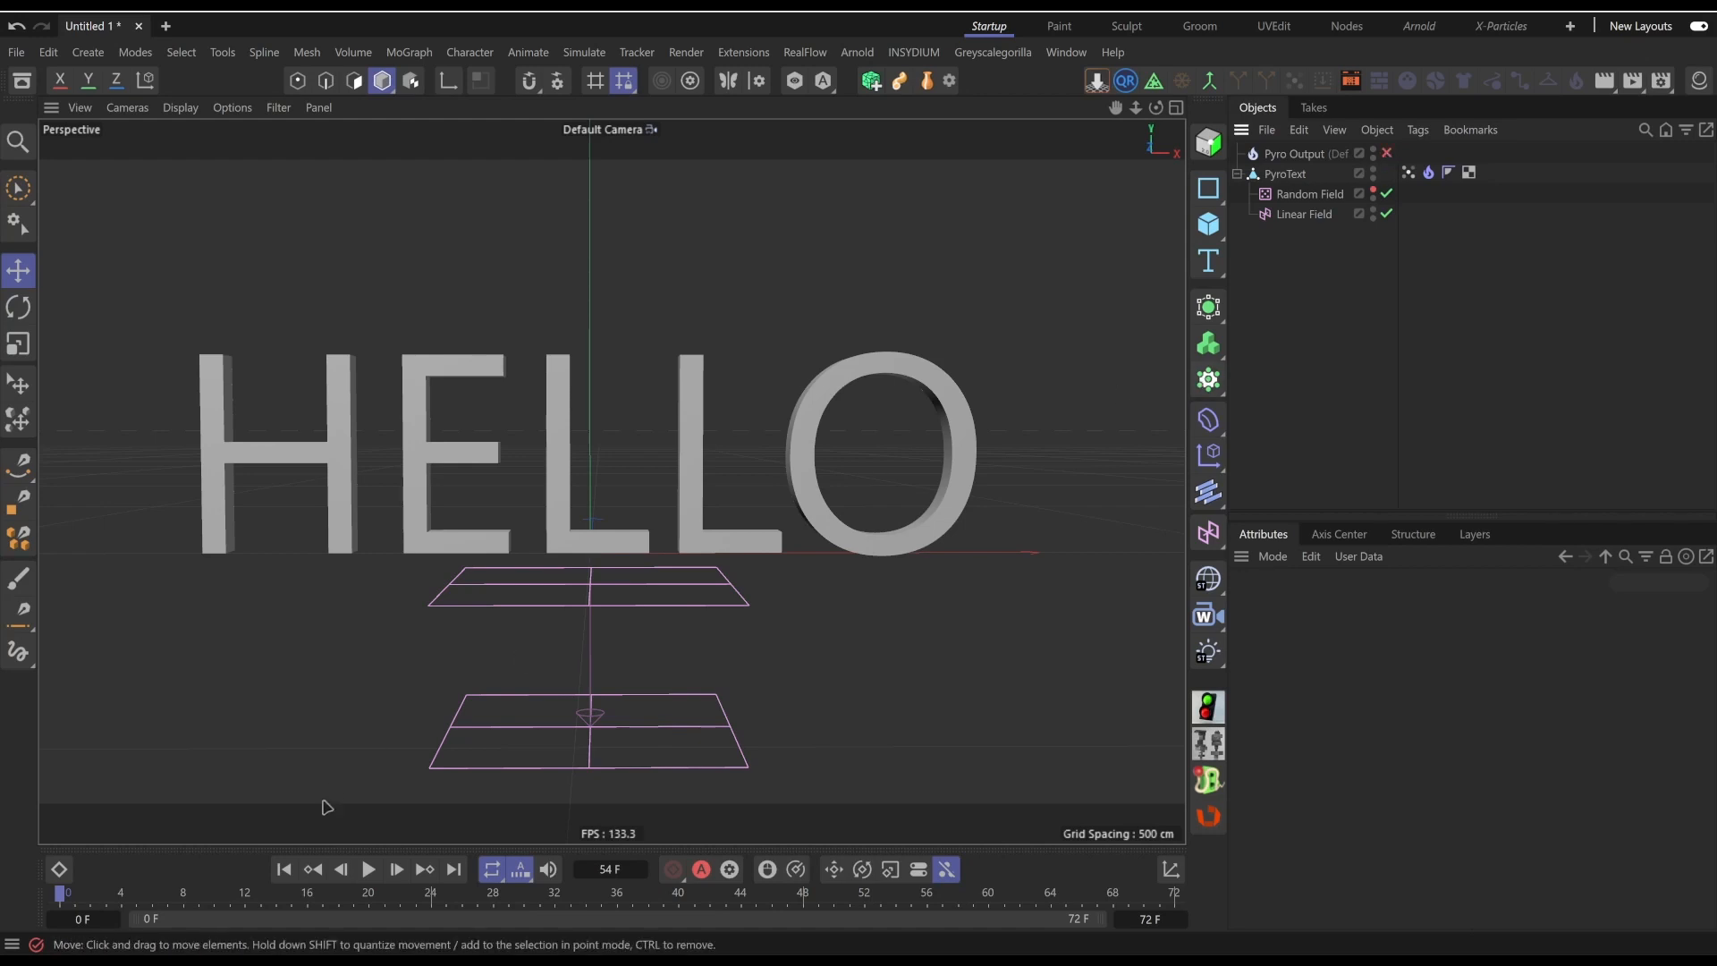
{"action": "left_click", "coordinate": [369, 869]}
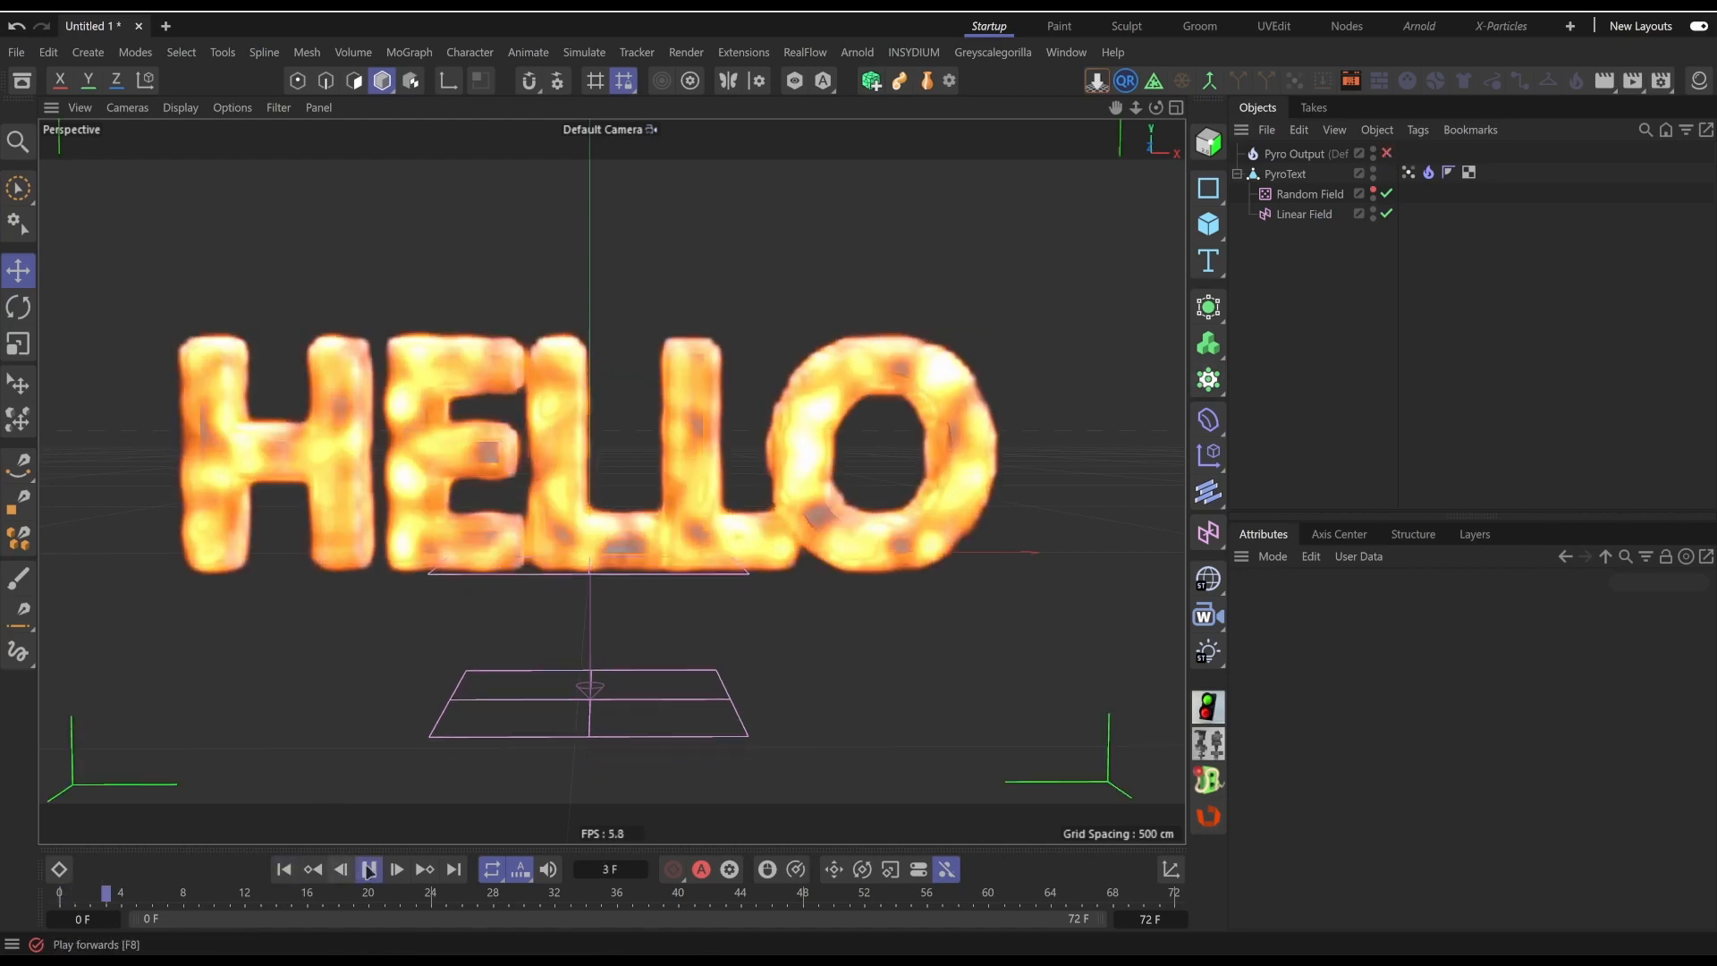
{"action": "left_click", "coordinate": [369, 869]}
{"action": "left_click", "coordinate": [285, 869]}
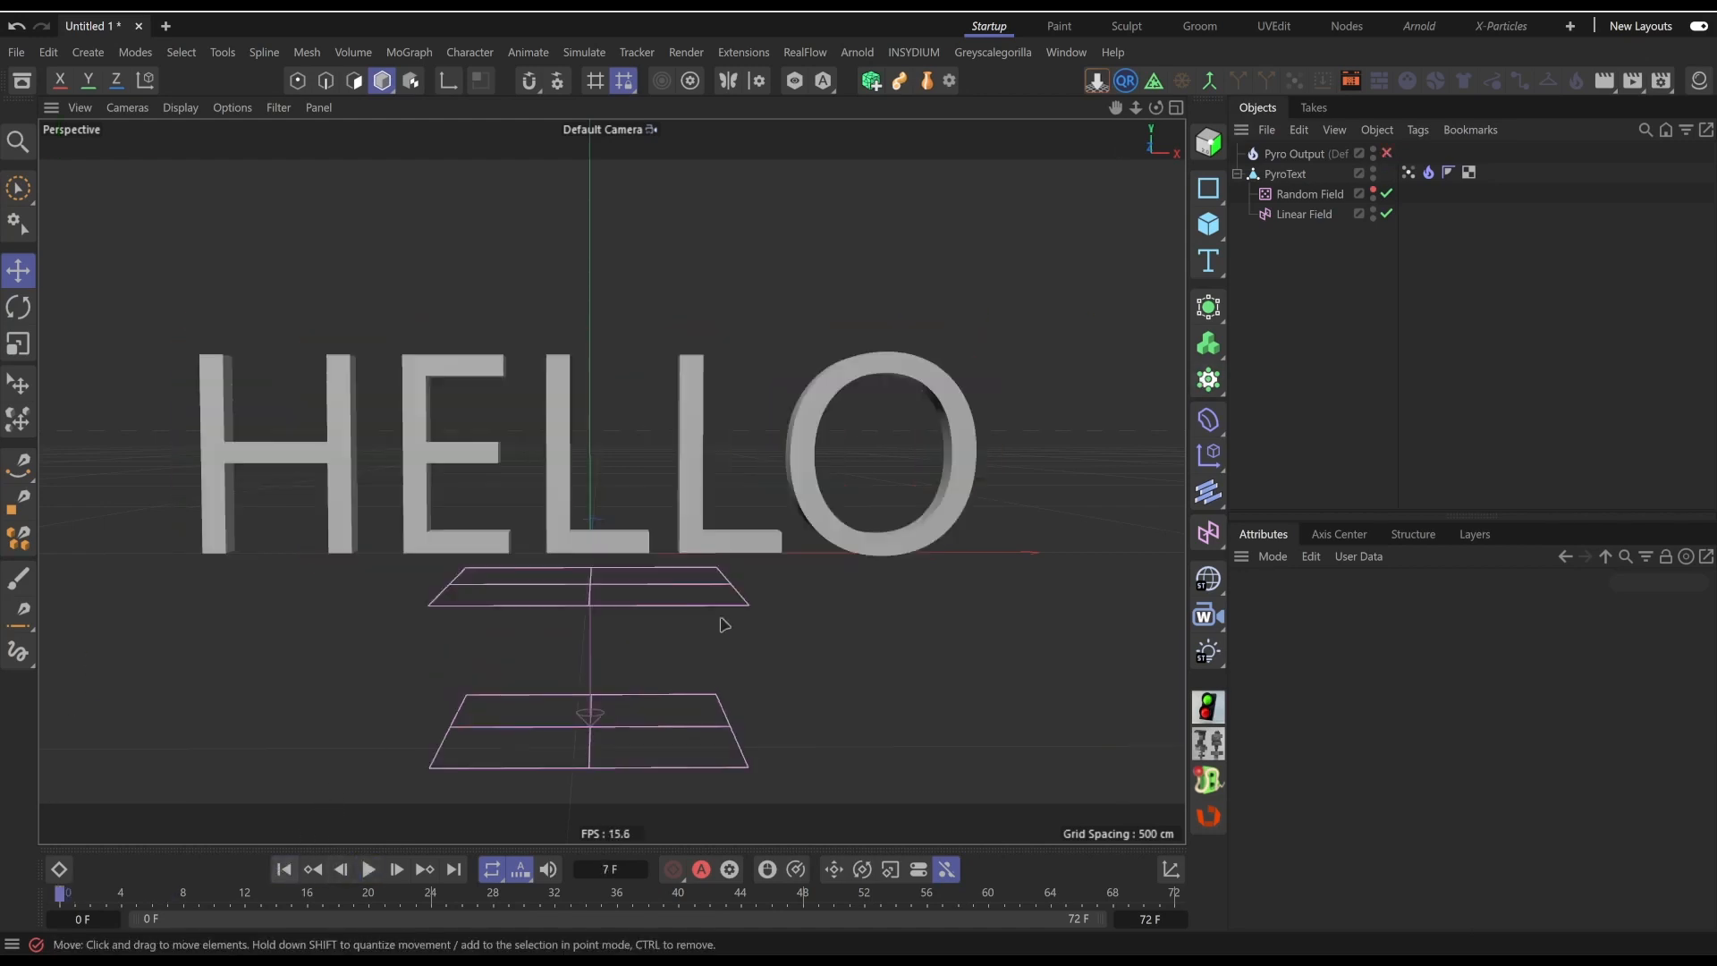
Disable PyroText's Pyro Emitter tag and preview the animated vertex map several times, returning to the first frame
{"action": "left_click", "coordinate": [1429, 173]}
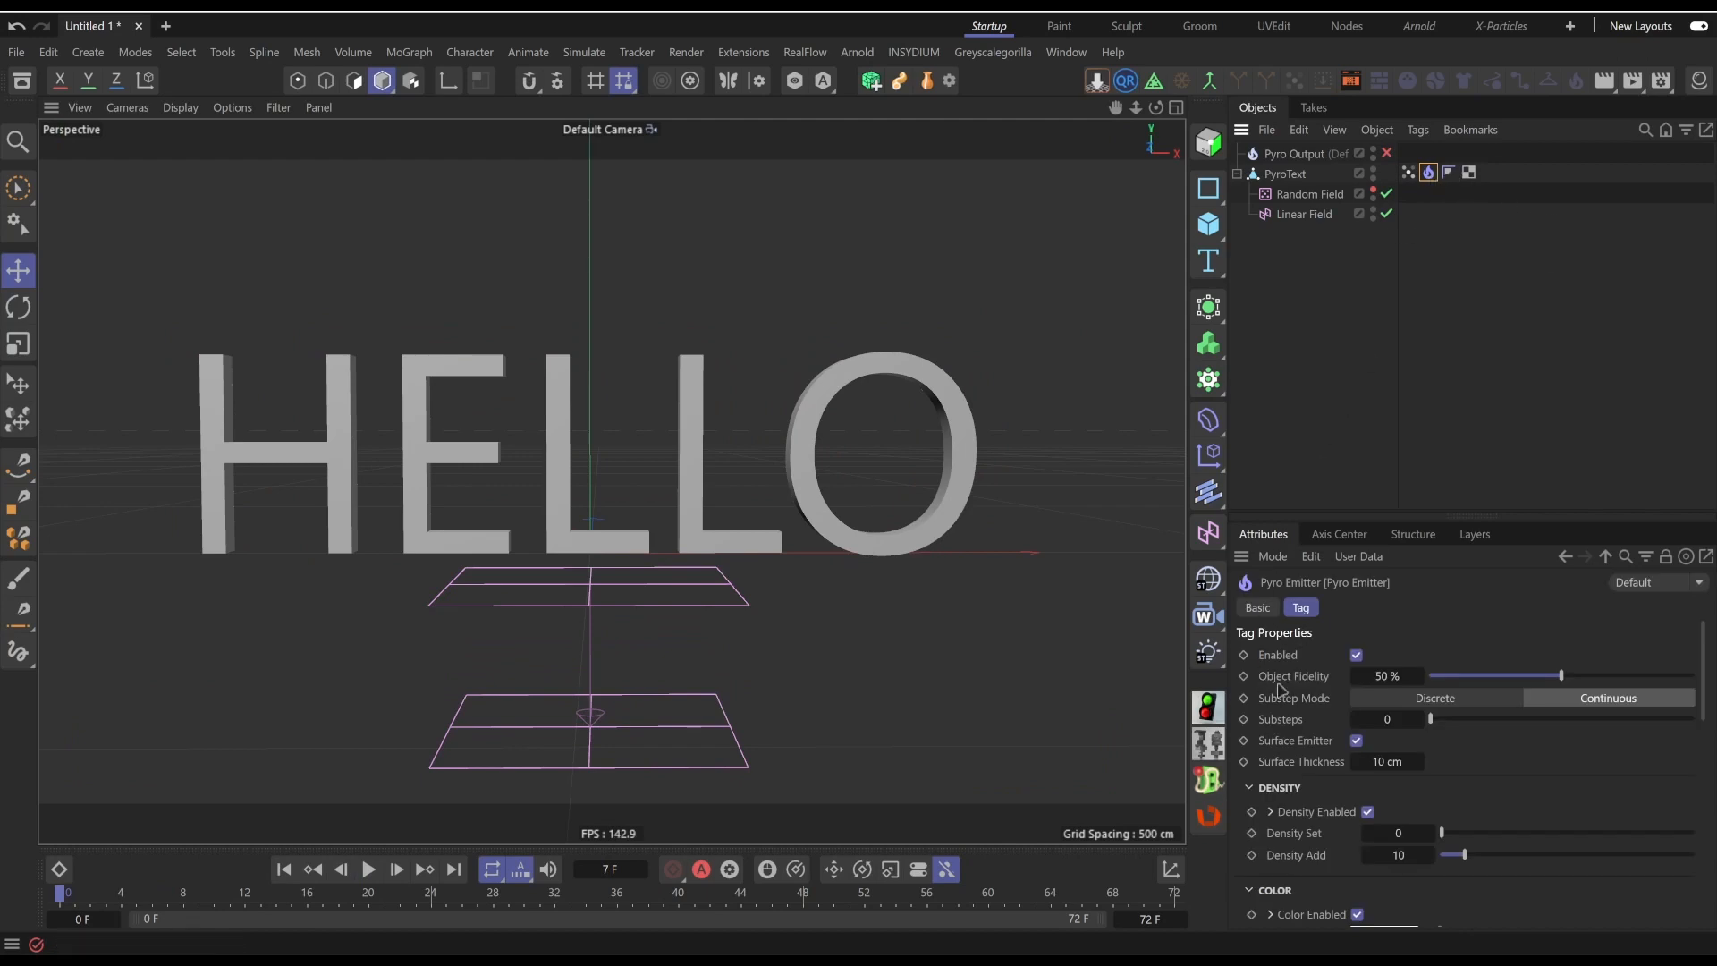
{"action": "left_click", "coordinate": [1408, 172]}
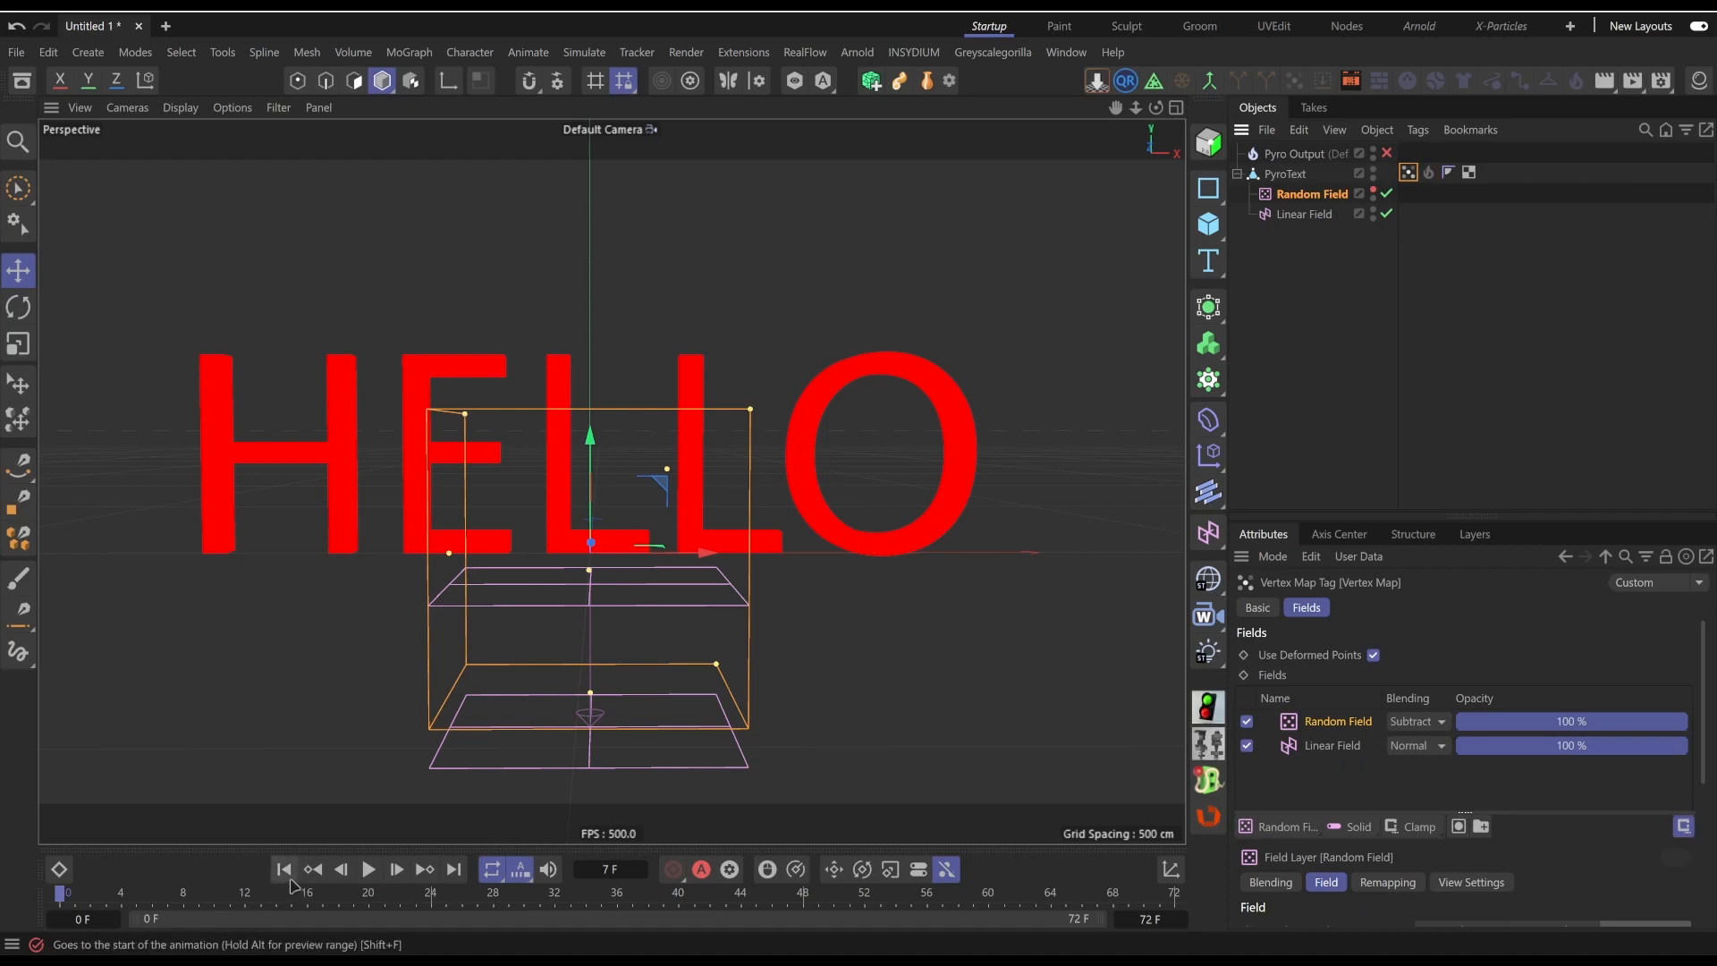
{"action": "left_click", "coordinate": [364, 873]}
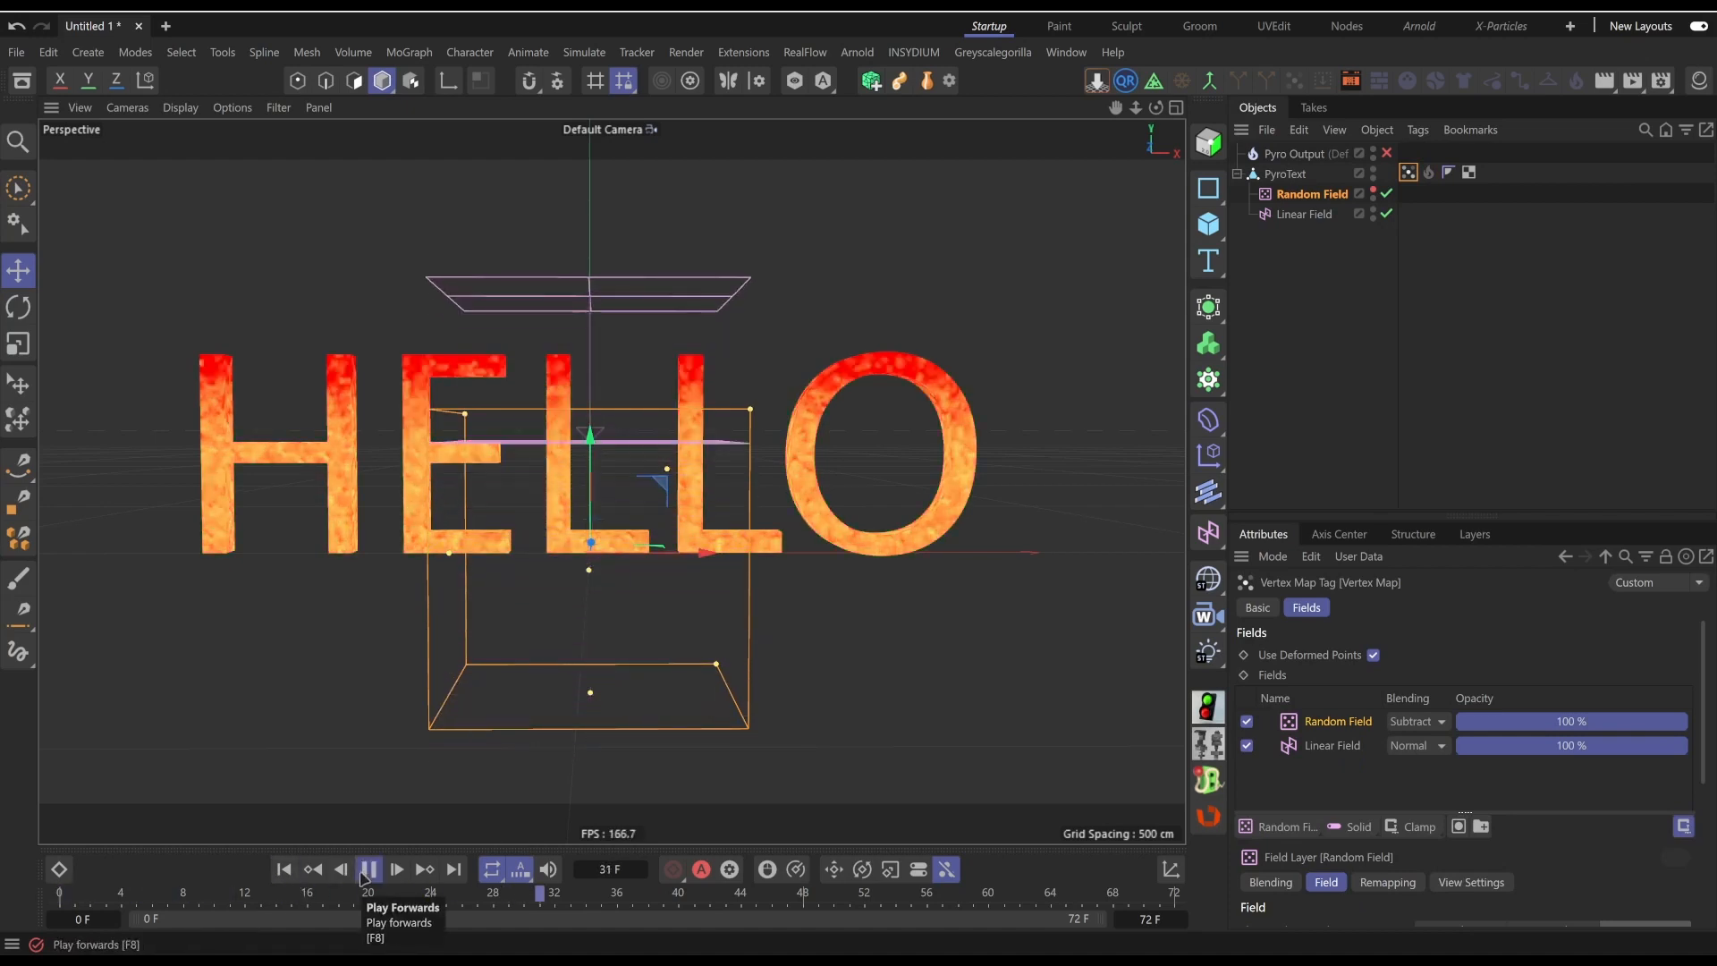
{"action": "left_click", "coordinate": [365, 872]}
{"action": "left_click", "coordinate": [285, 870]}
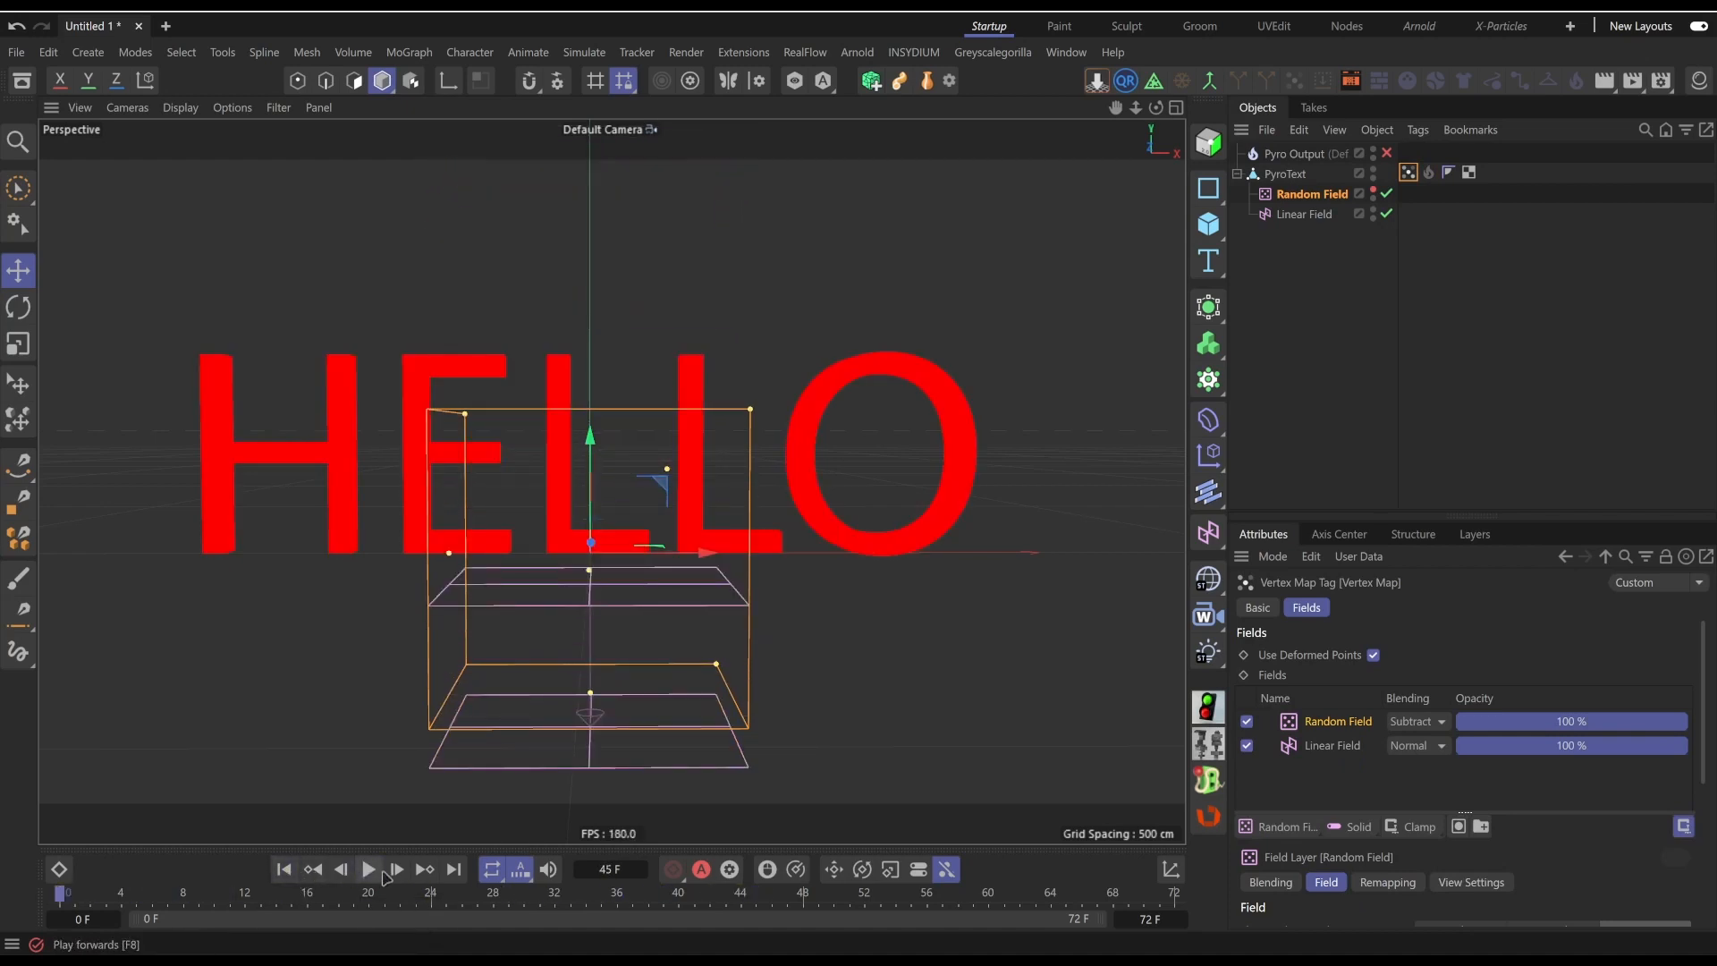
{"action": "left_click", "coordinate": [369, 870]}
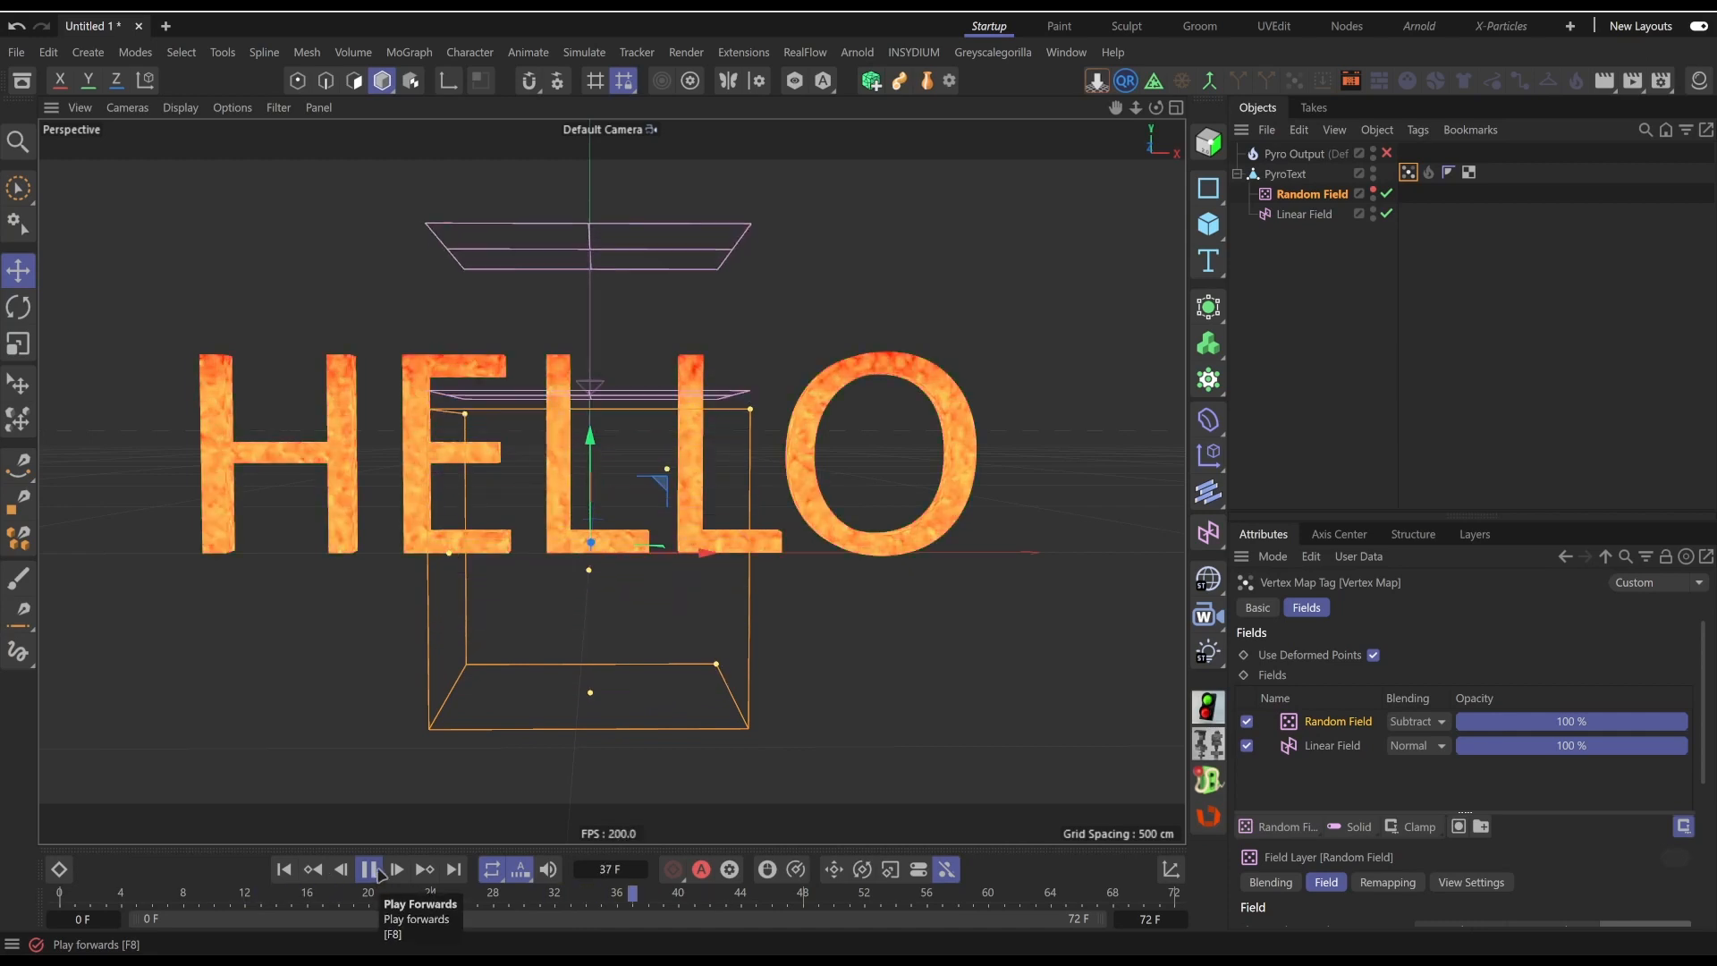
{"action": "left_click", "coordinate": [284, 869]}
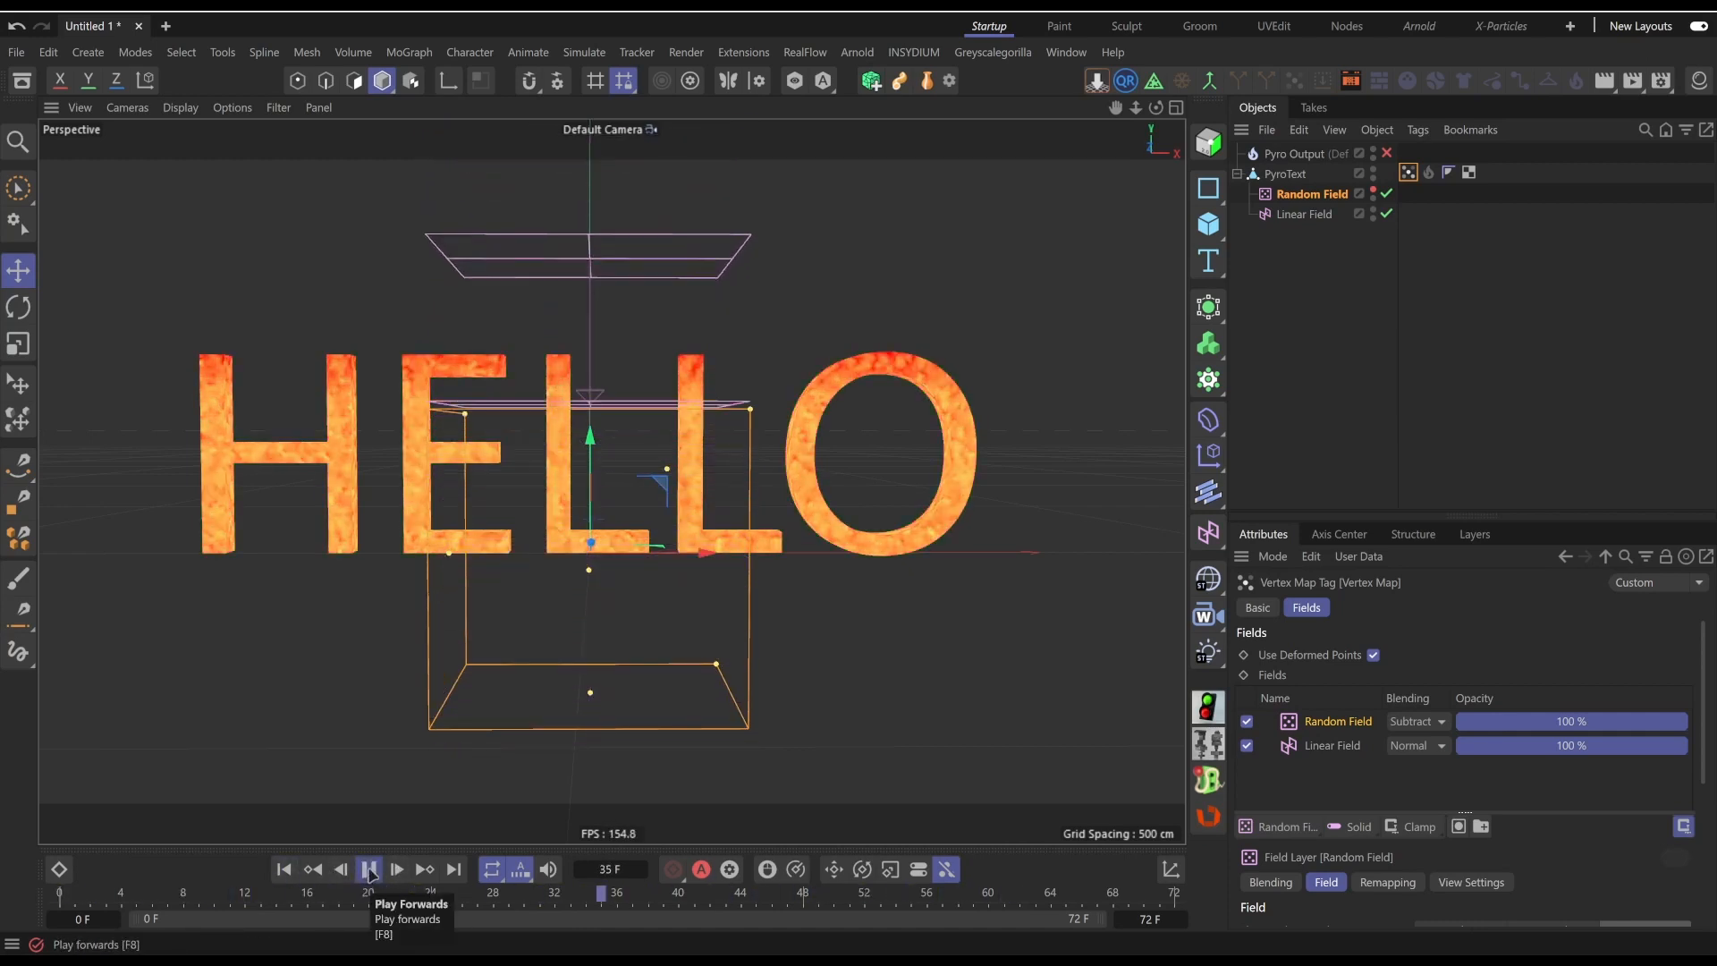
{"action": "left_click", "coordinate": [369, 869]}
{"action": "left_click", "coordinate": [369, 870]}
{"action": "left_click", "coordinate": [369, 870]}
{"action": "left_click", "coordinate": [284, 869]}
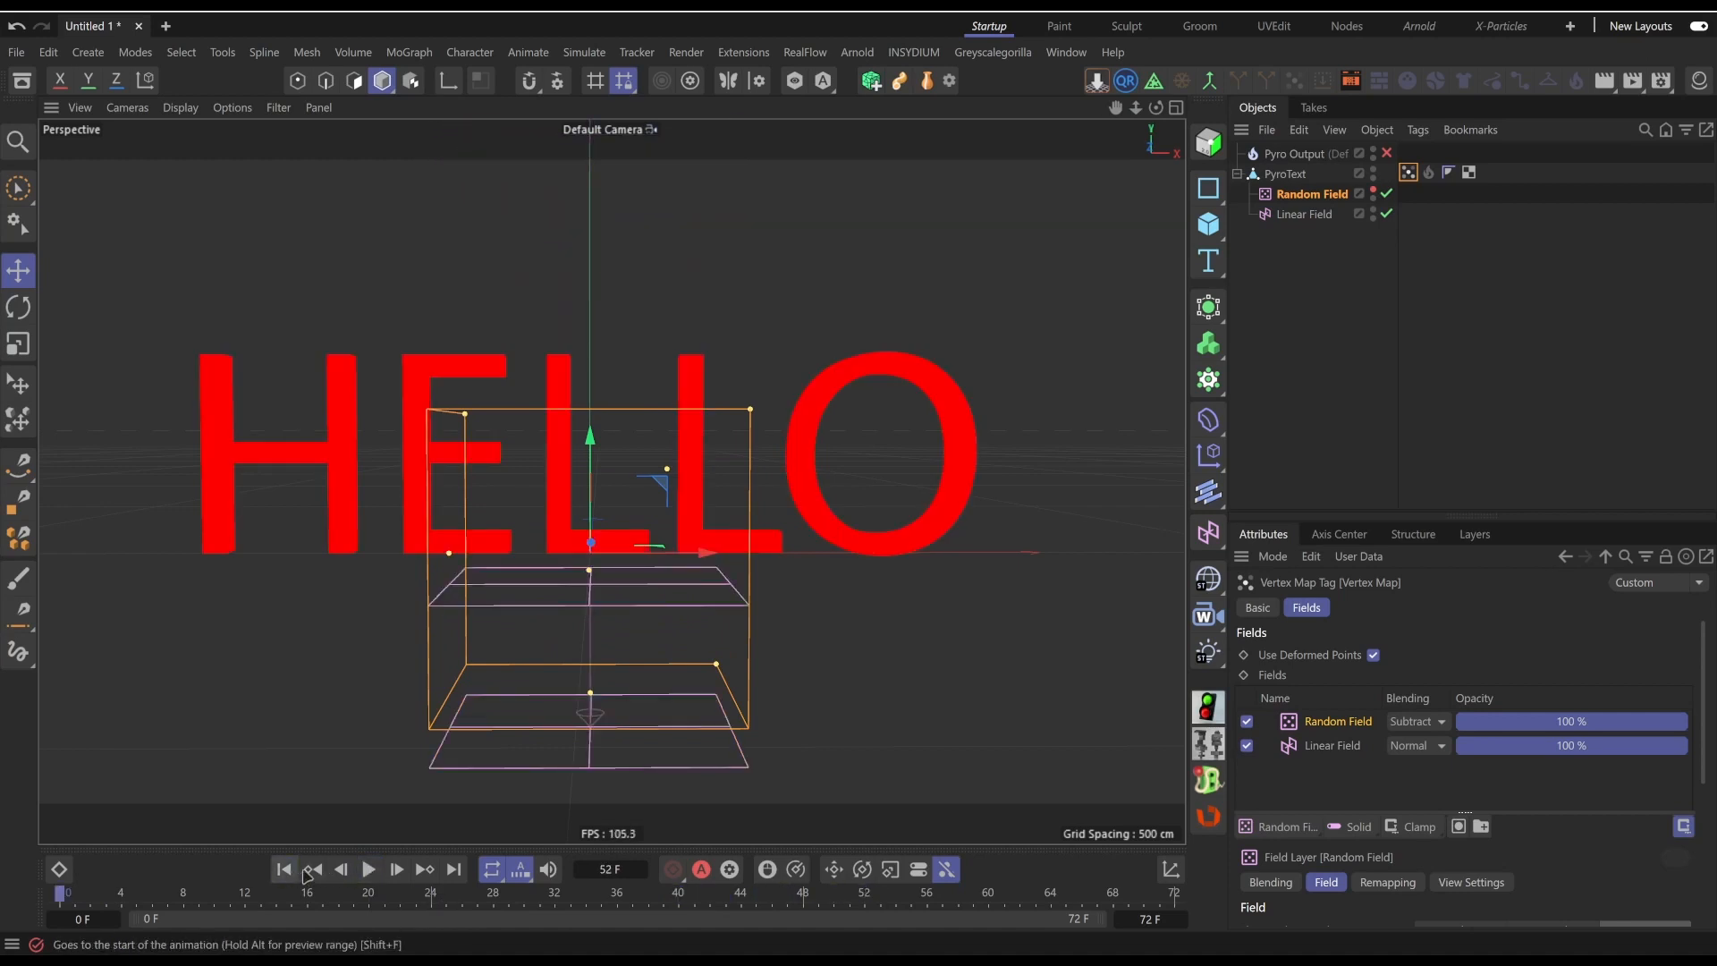
Set the Random Field's animation speed to 3 % and play the vertex map animation
{"action": "left_click", "coordinate": [1412, 252]}
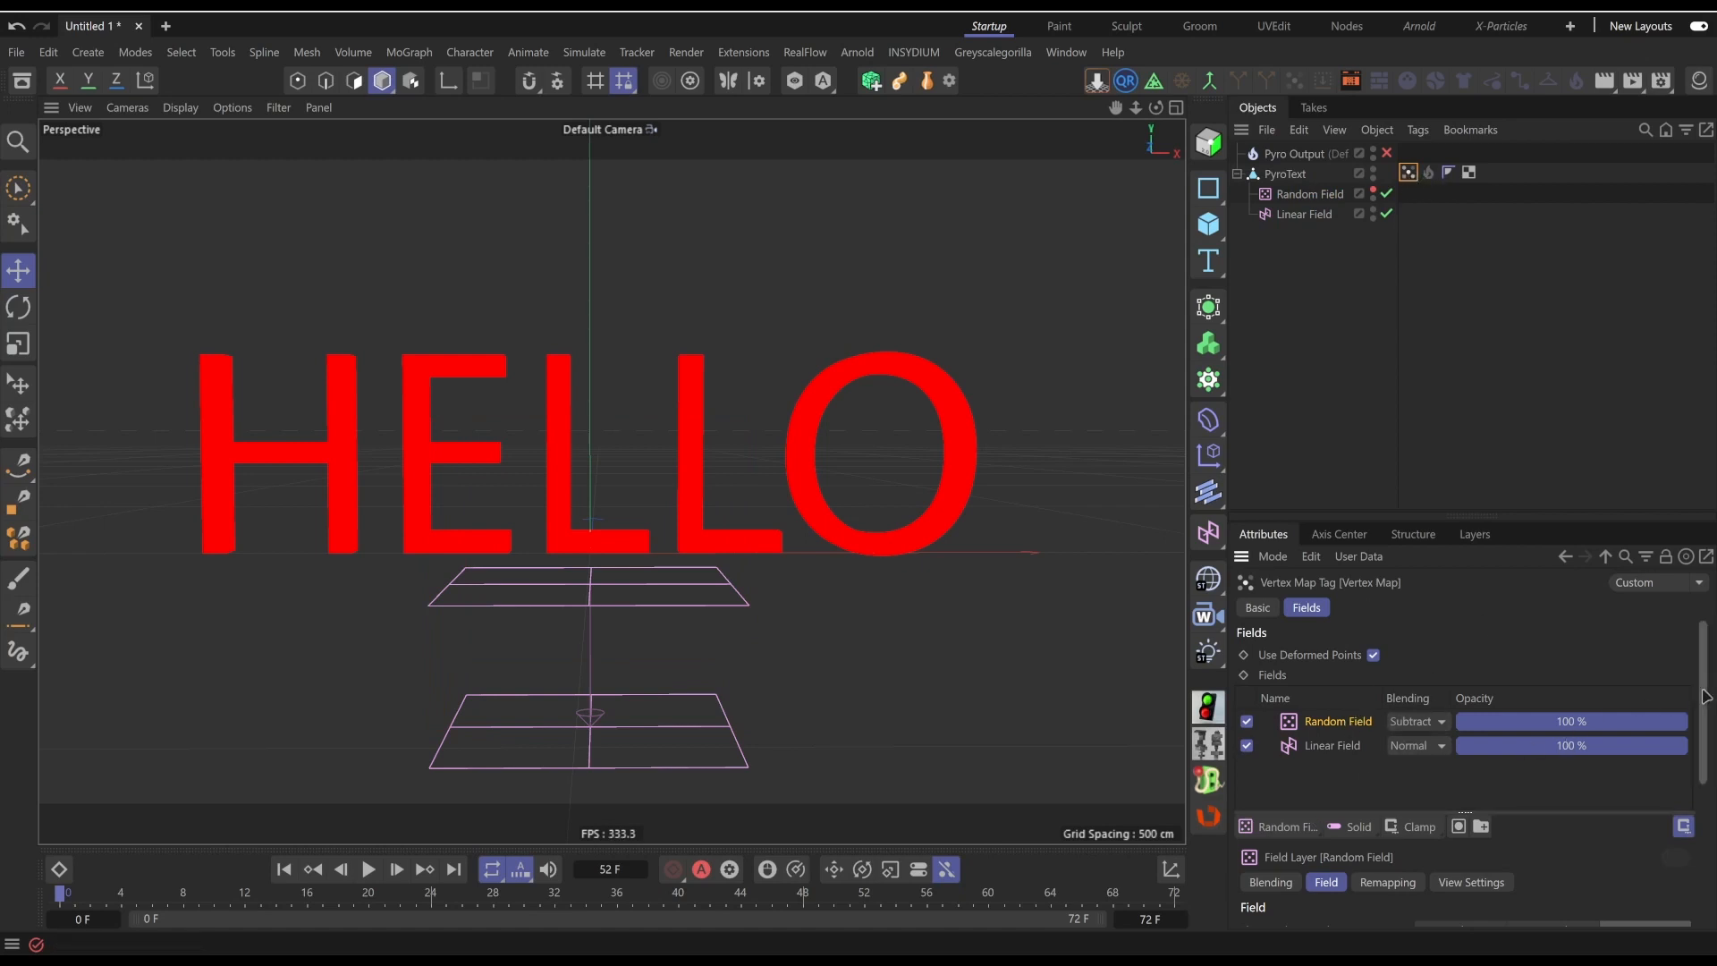
{"action": "scroll", "coordinate": [1693, 696], "scroll_direction": "down", "scroll_amount": 2}
{"action": "scroll", "coordinate": [1704, 688], "scroll_direction": "down", "scroll_amount": 4}
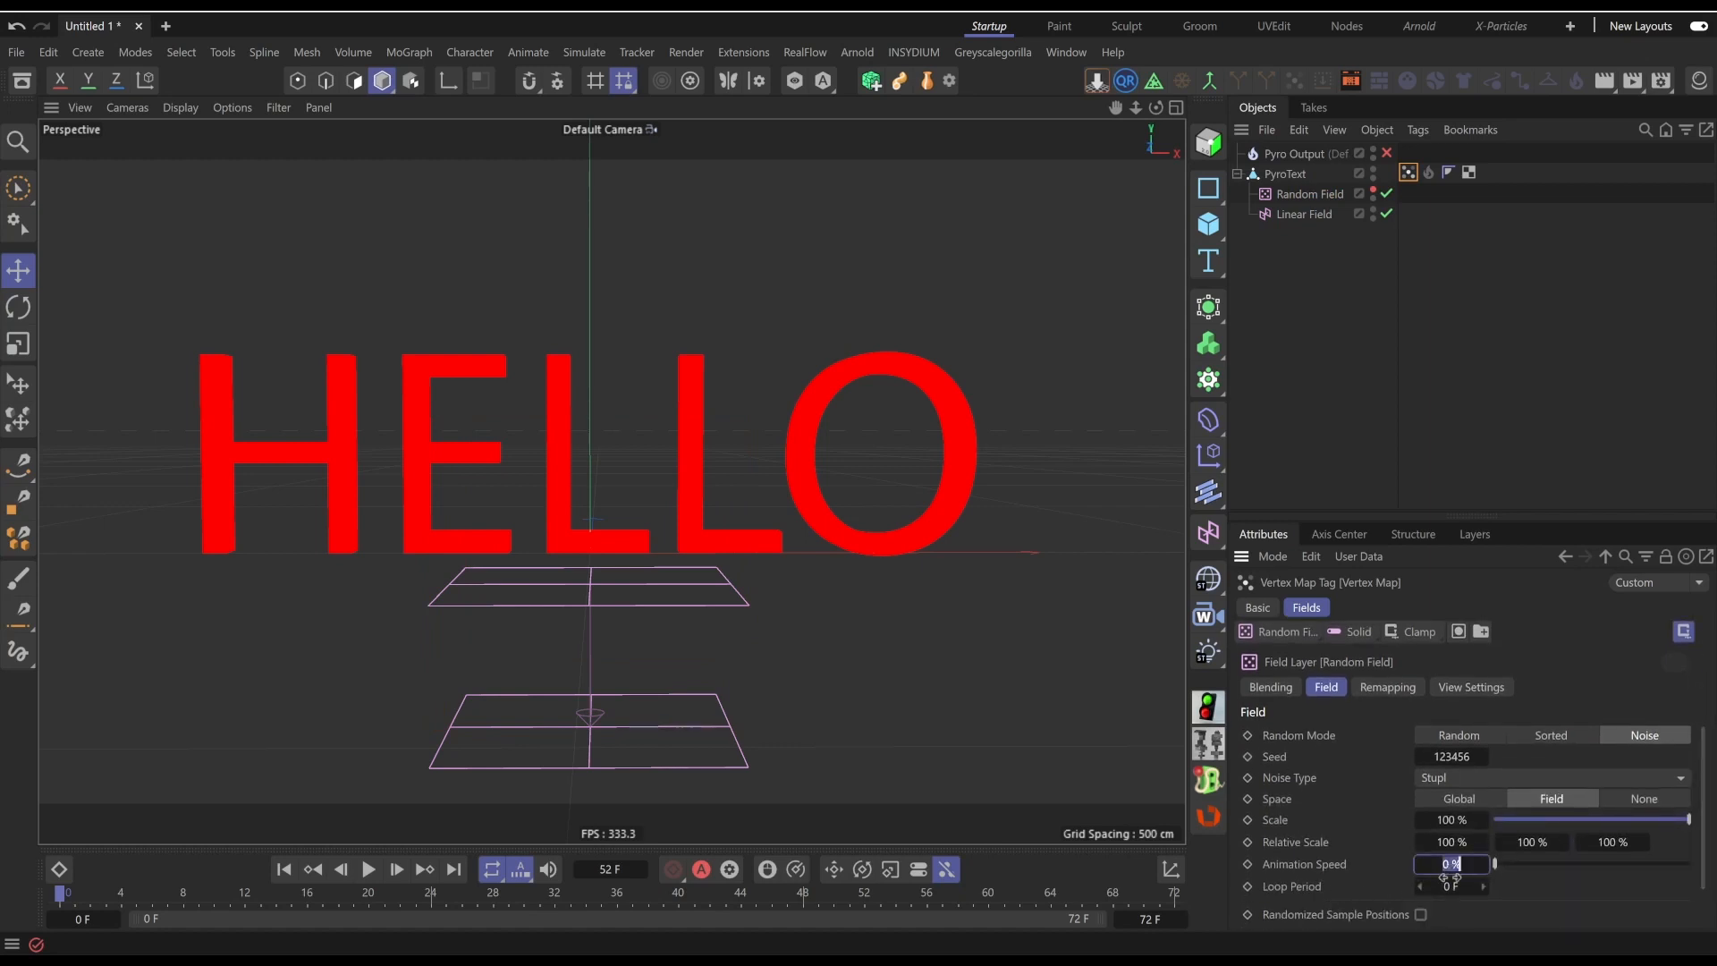
{"action": "type", "text": "3"}
{"action": "key", "text": "Return"}
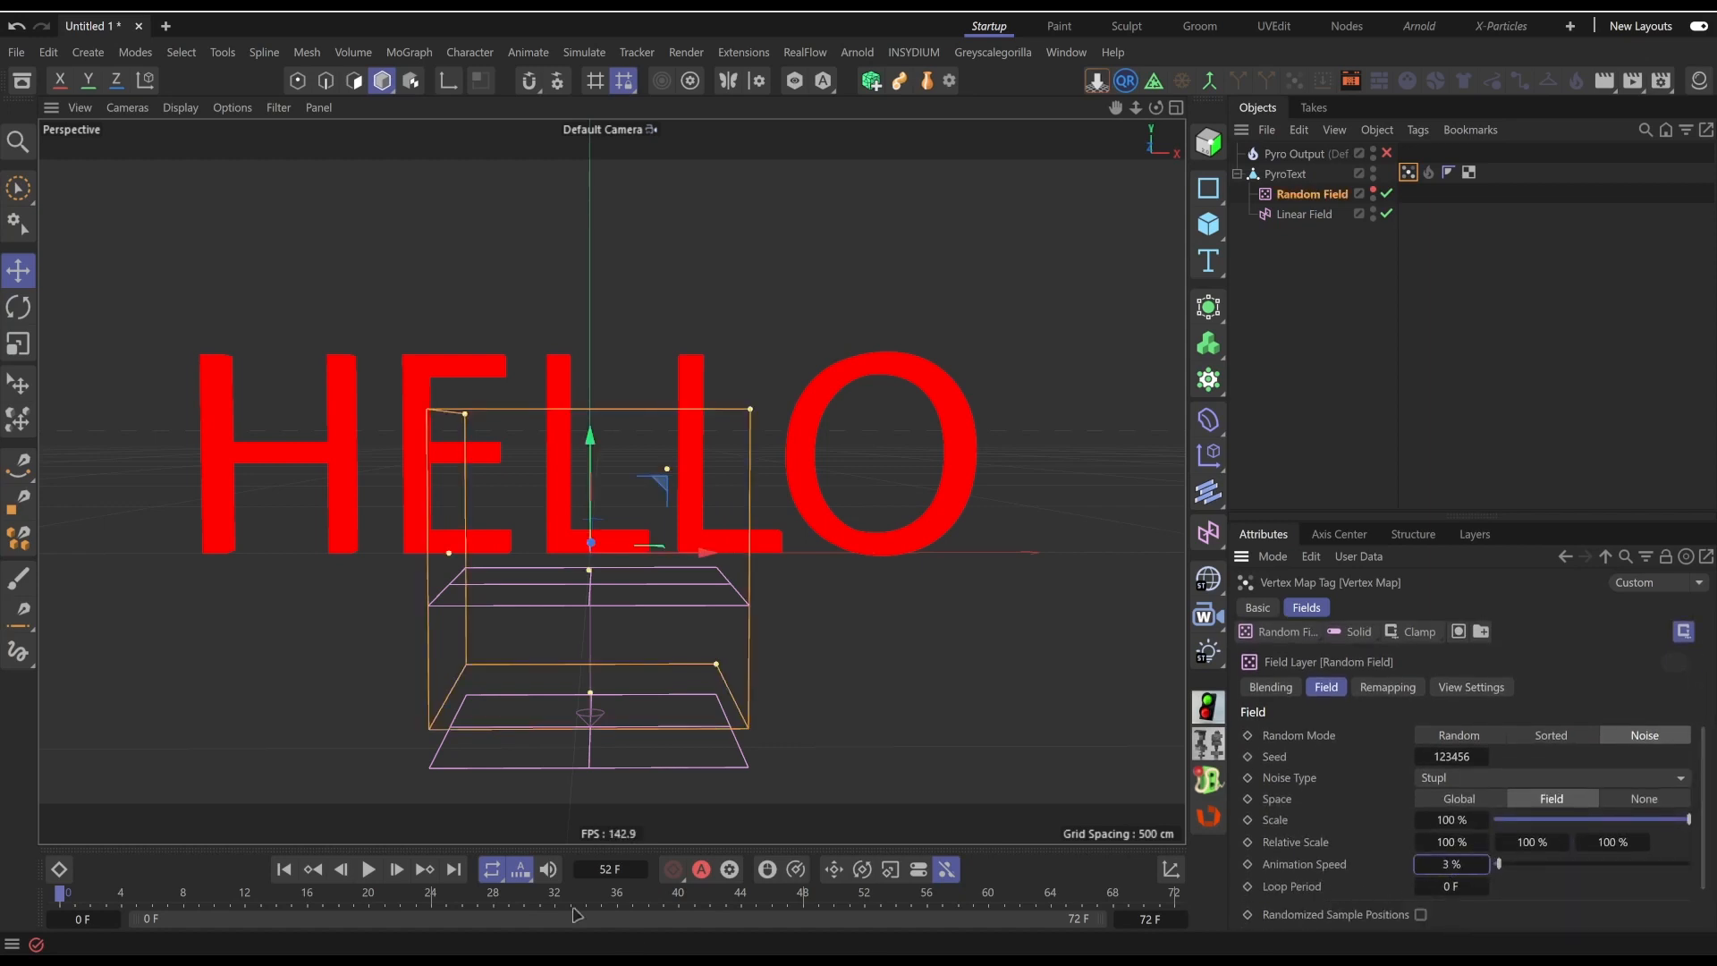
{"action": "left_click", "coordinate": [367, 873]}
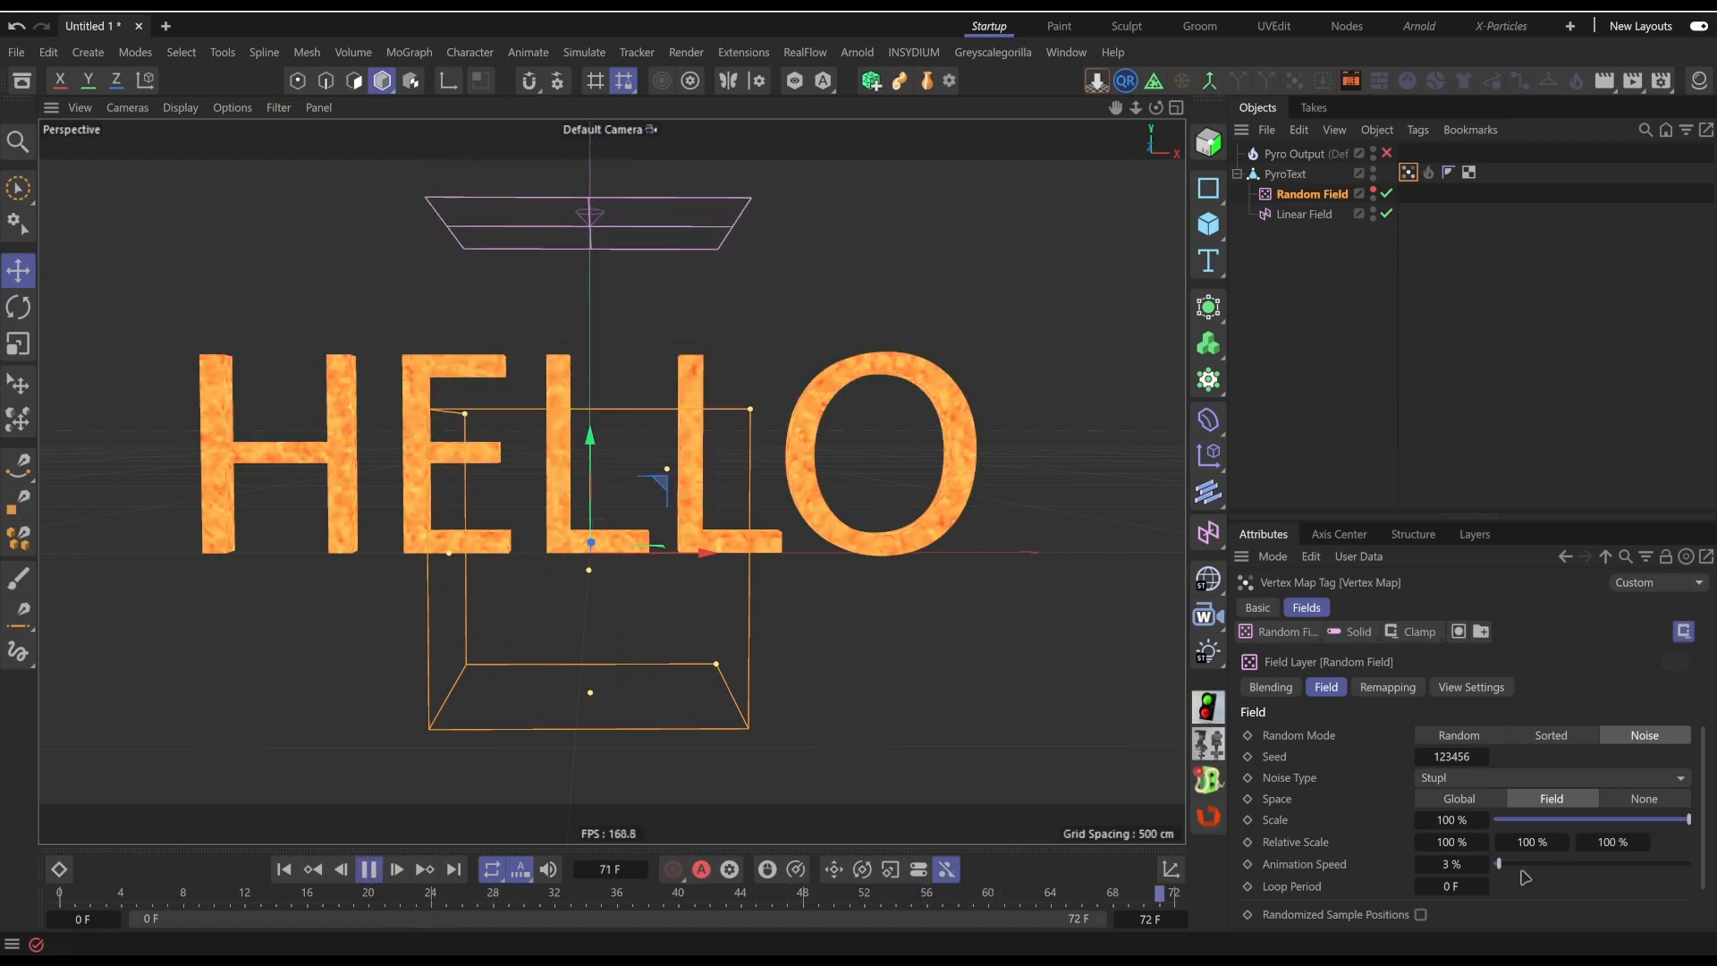
Set the Random Field's animation speed to 23 %, stop the preview and return to the first frame
{"action": "left_click", "coordinate": [1565, 864]}
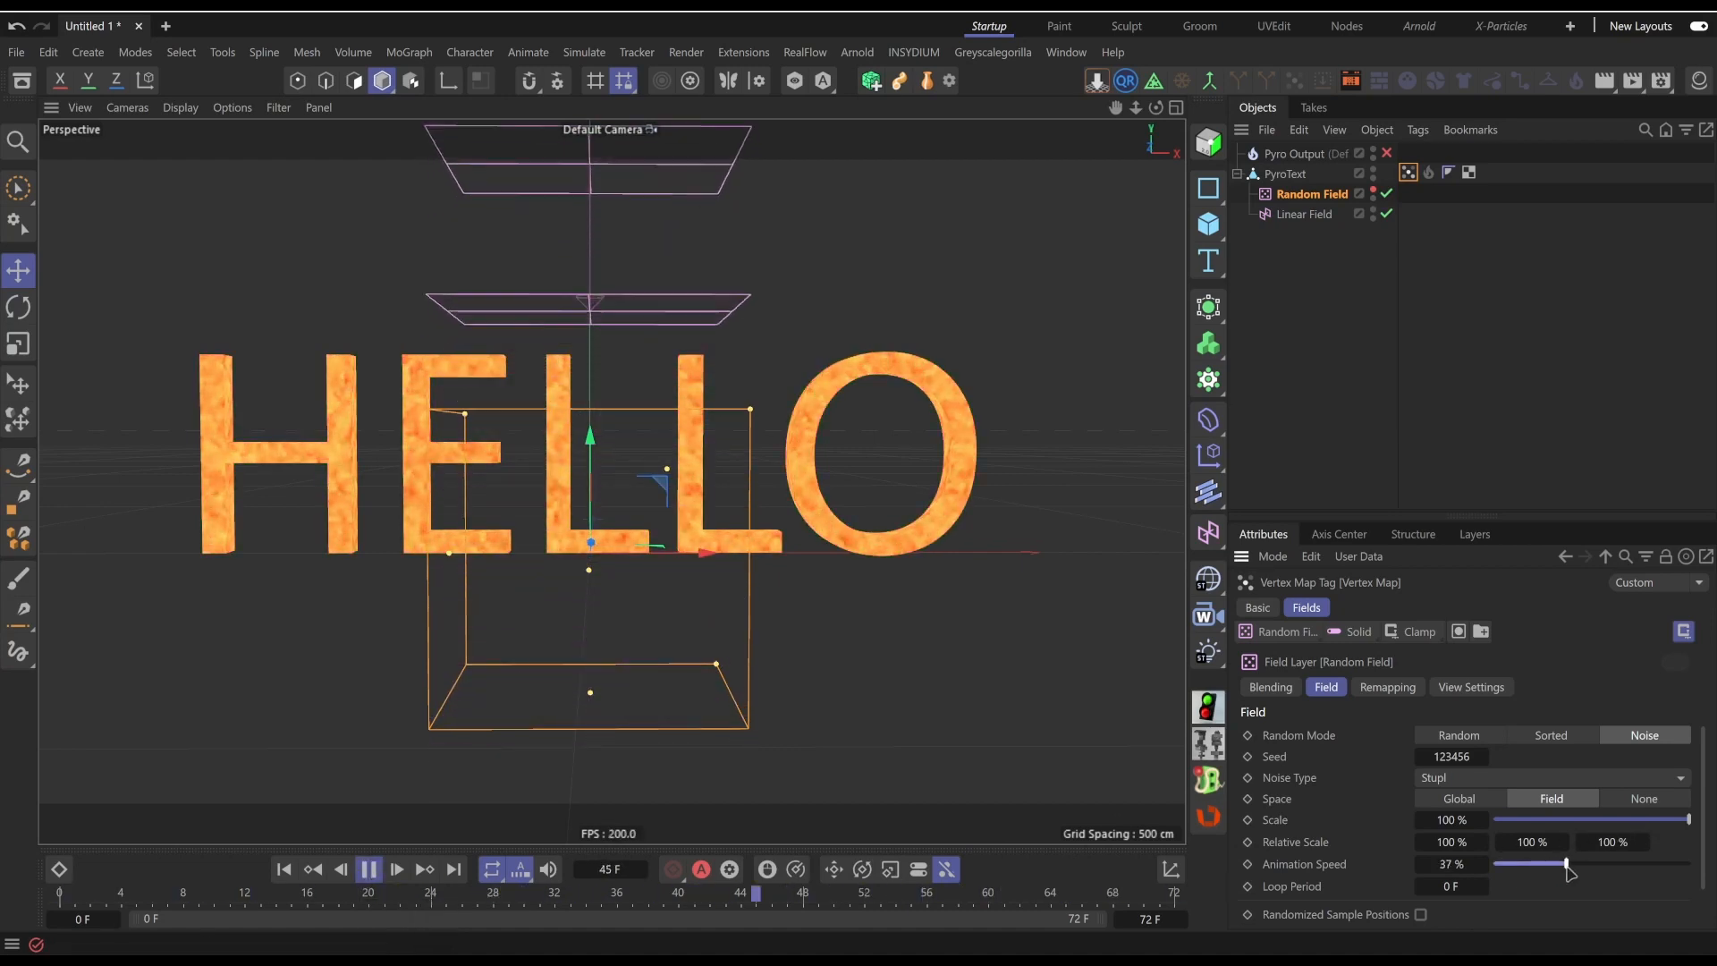
{"action": "left_click_drag", "start_coordinate": [1567, 866], "coordinate": [1538, 864]}
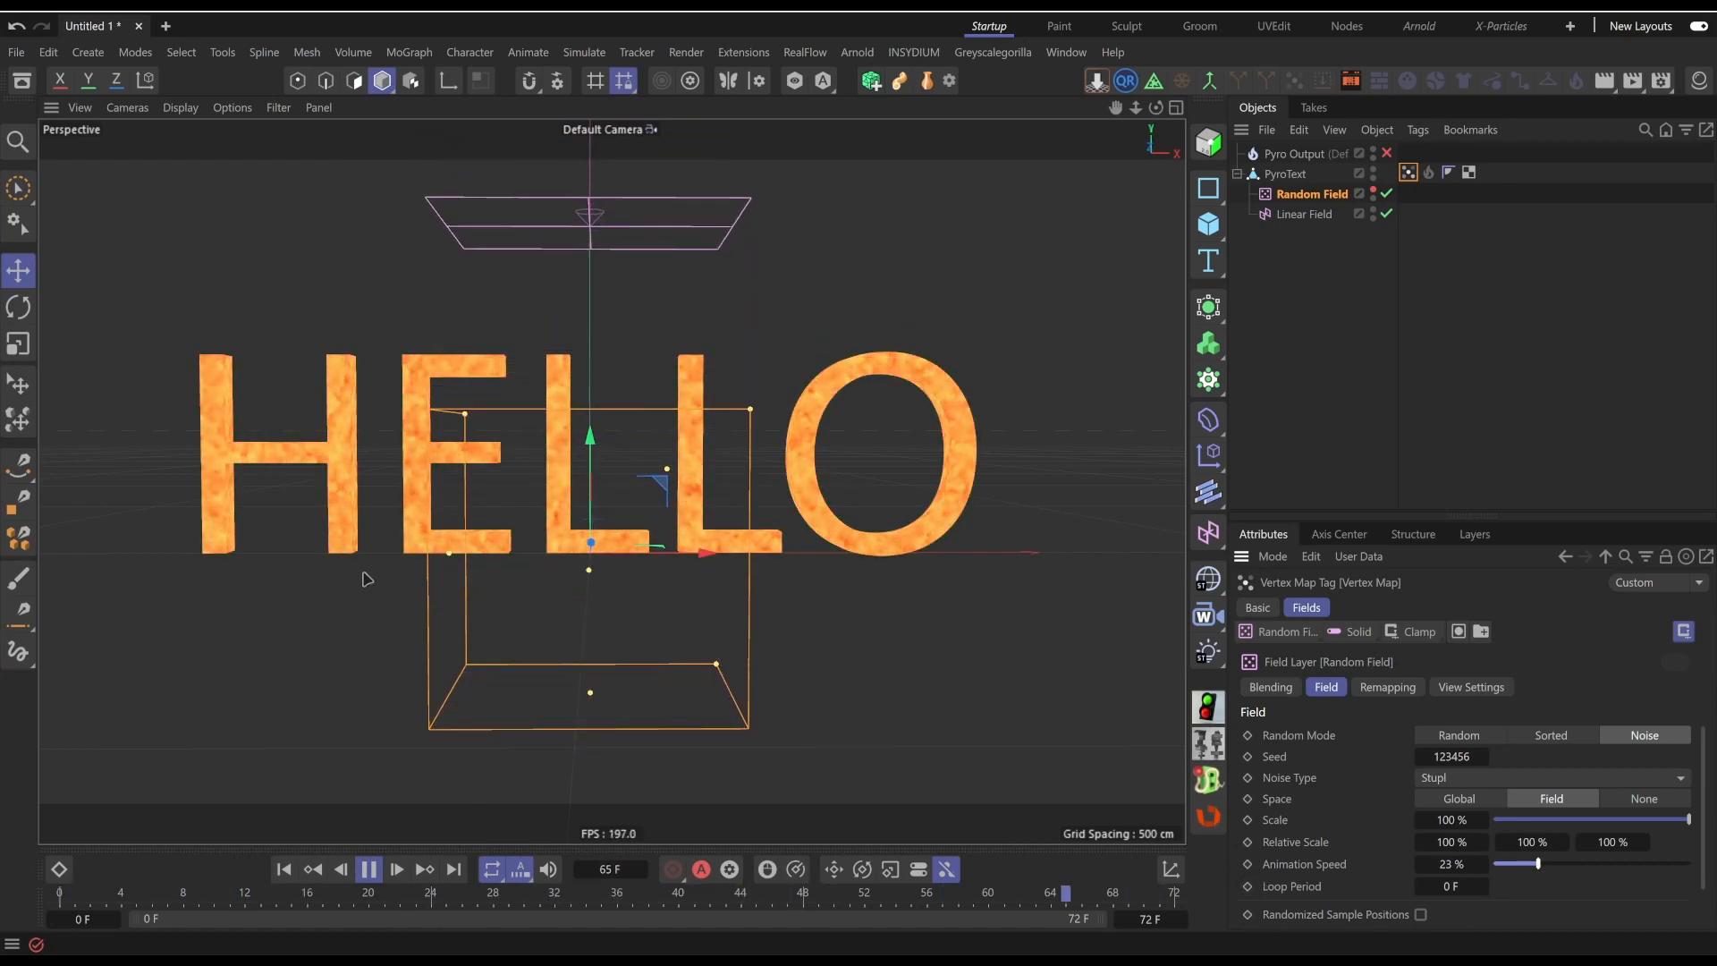
{"action": "left_click", "coordinate": [368, 870]}
{"action": "left_click", "coordinate": [283, 869]}
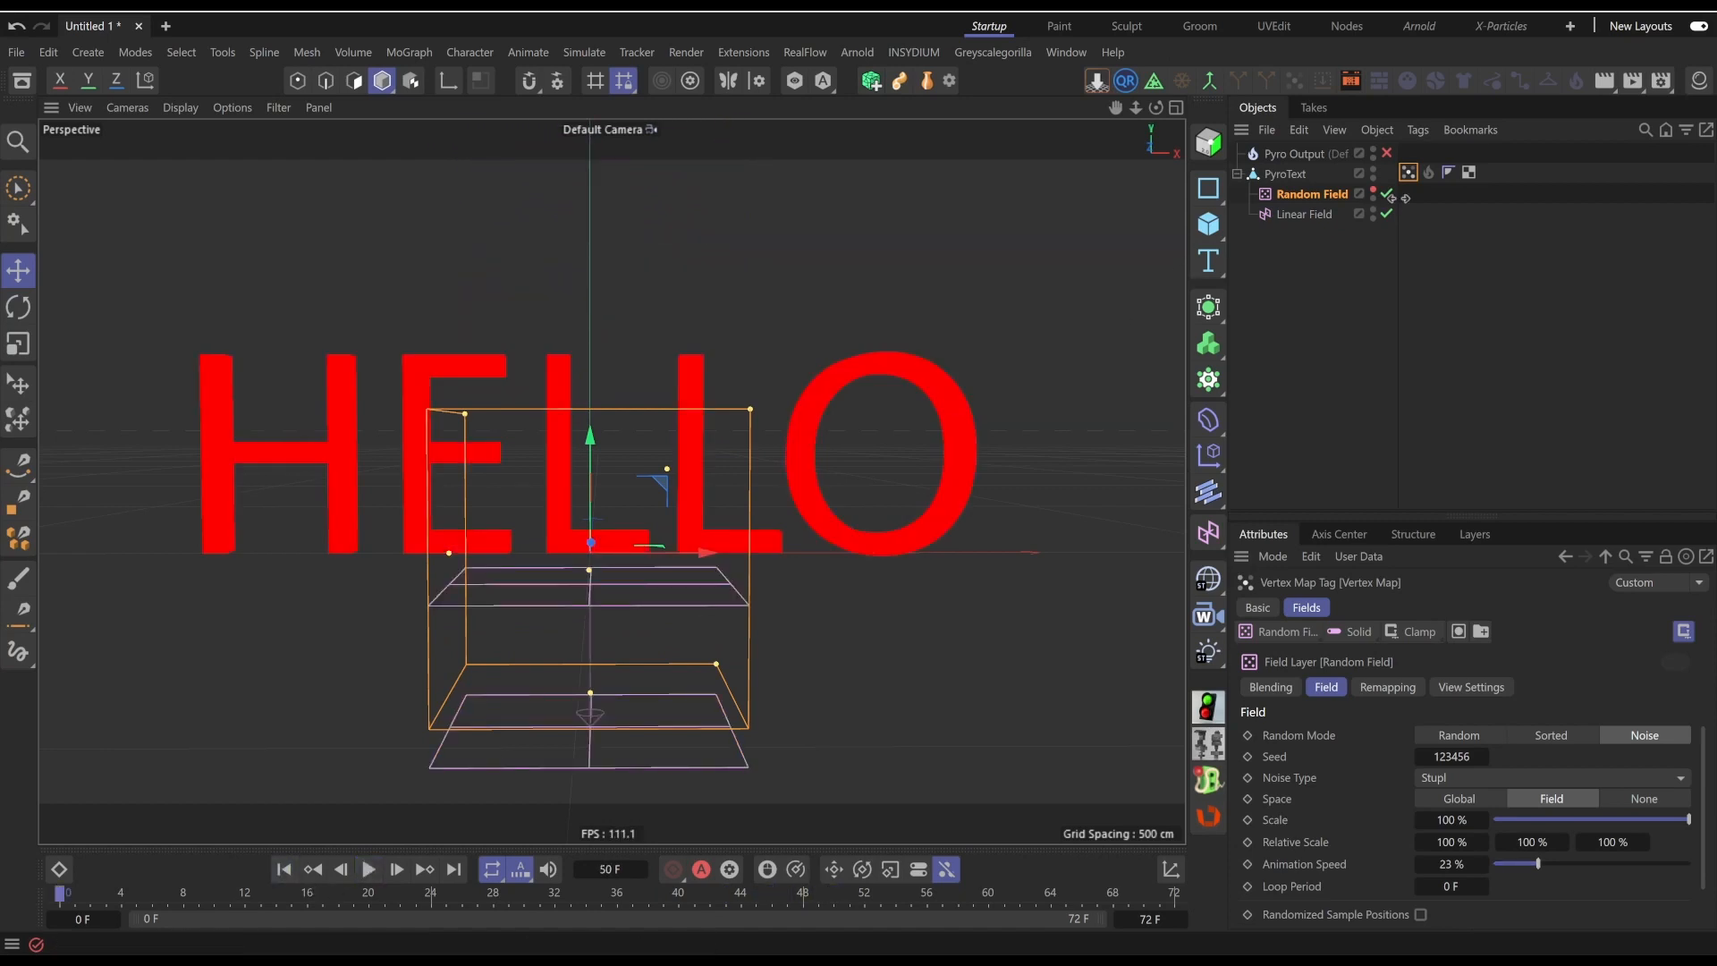
Re-enable PyroText's Pyro Emitter tag and the Pyro Output object
{"action": "left_click", "coordinate": [1428, 172]}
{"action": "scroll", "coordinate": [1332, 715], "scroll_direction": "up", "scroll_amount": 4}
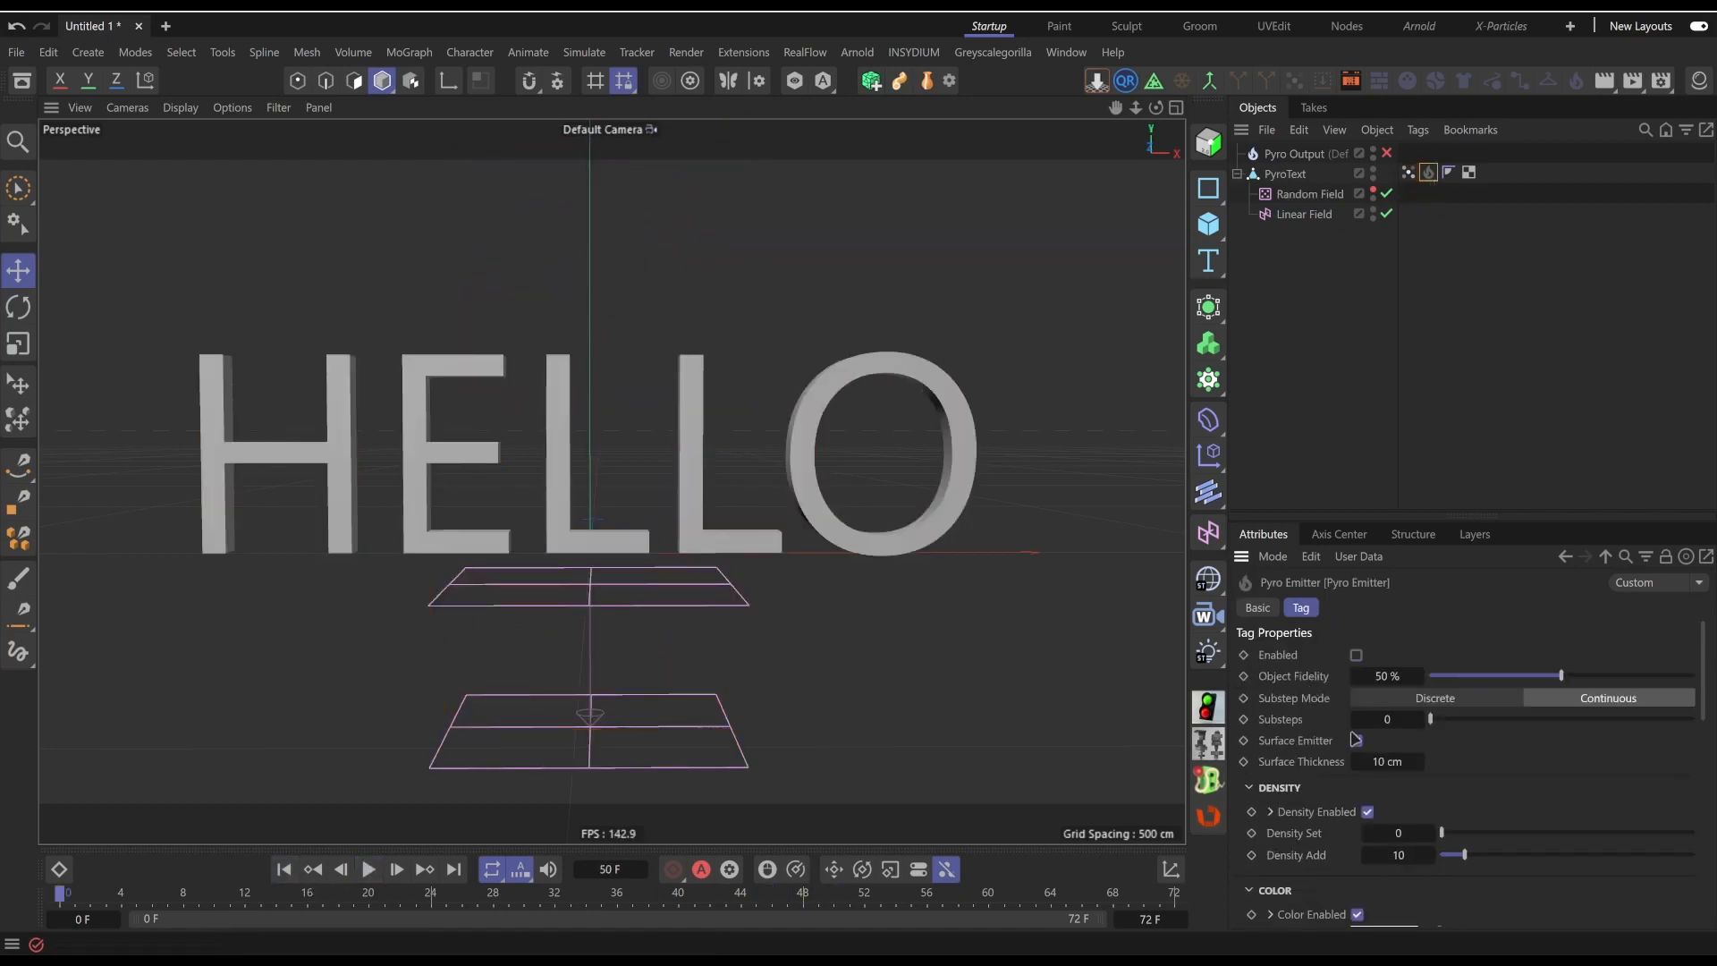
{"action": "left_click", "coordinate": [1318, 161]}
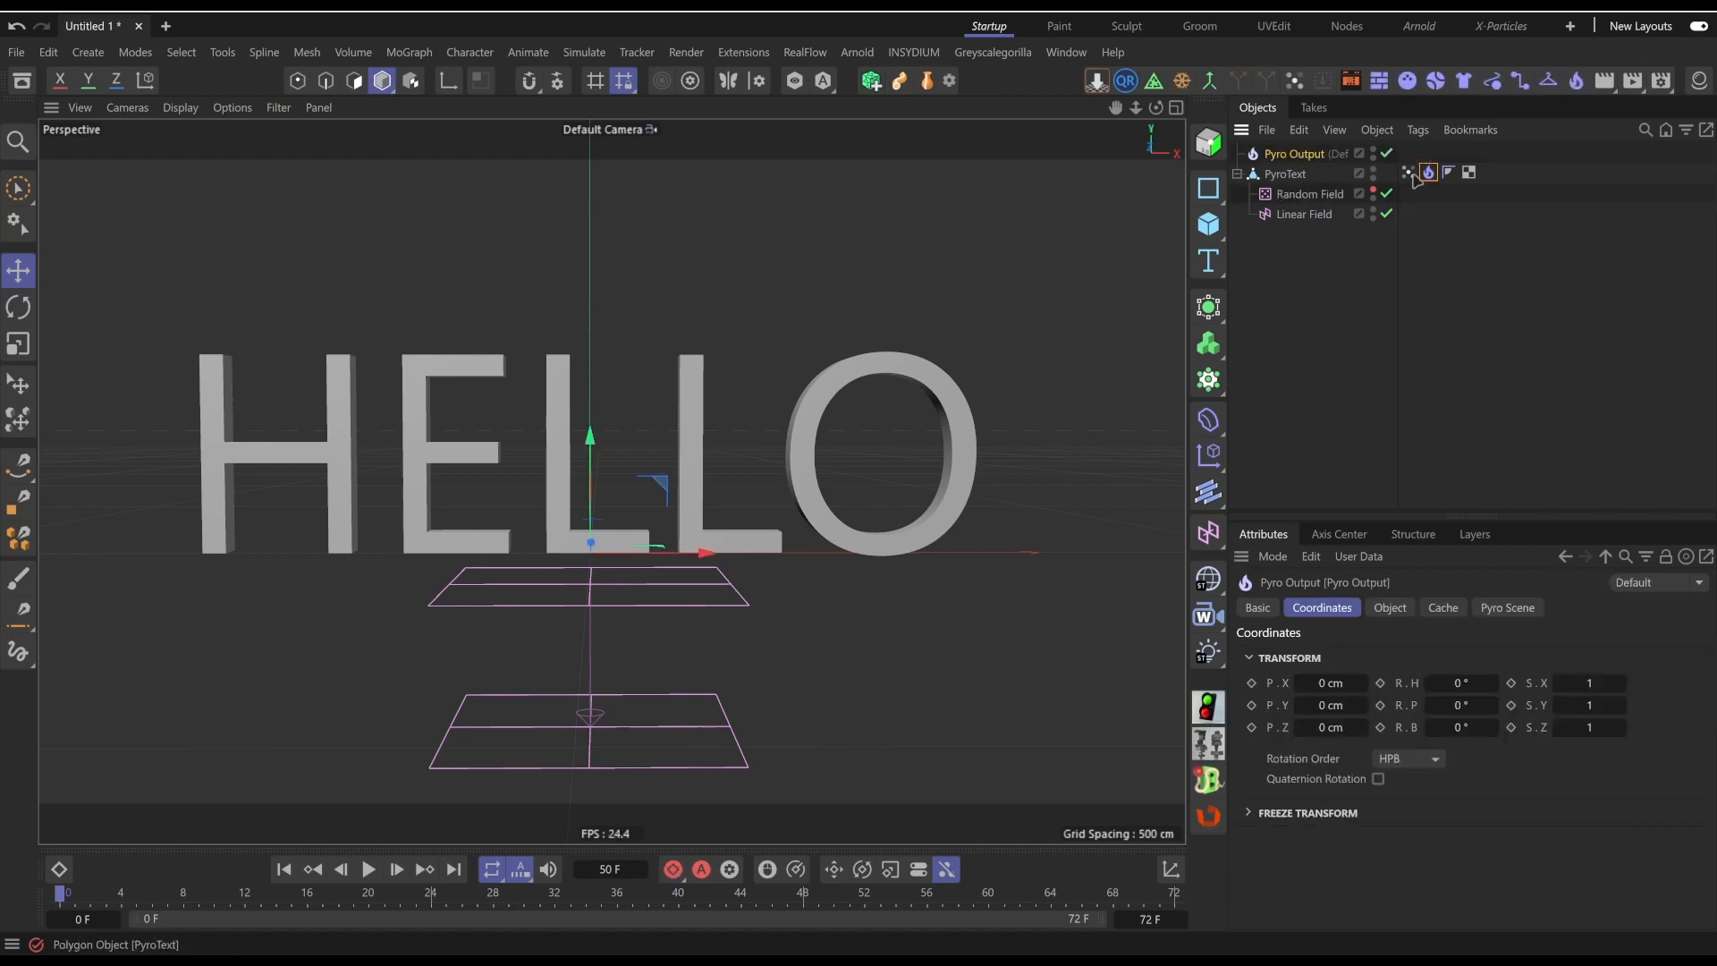
{"action": "left_click", "coordinate": [1428, 172]}
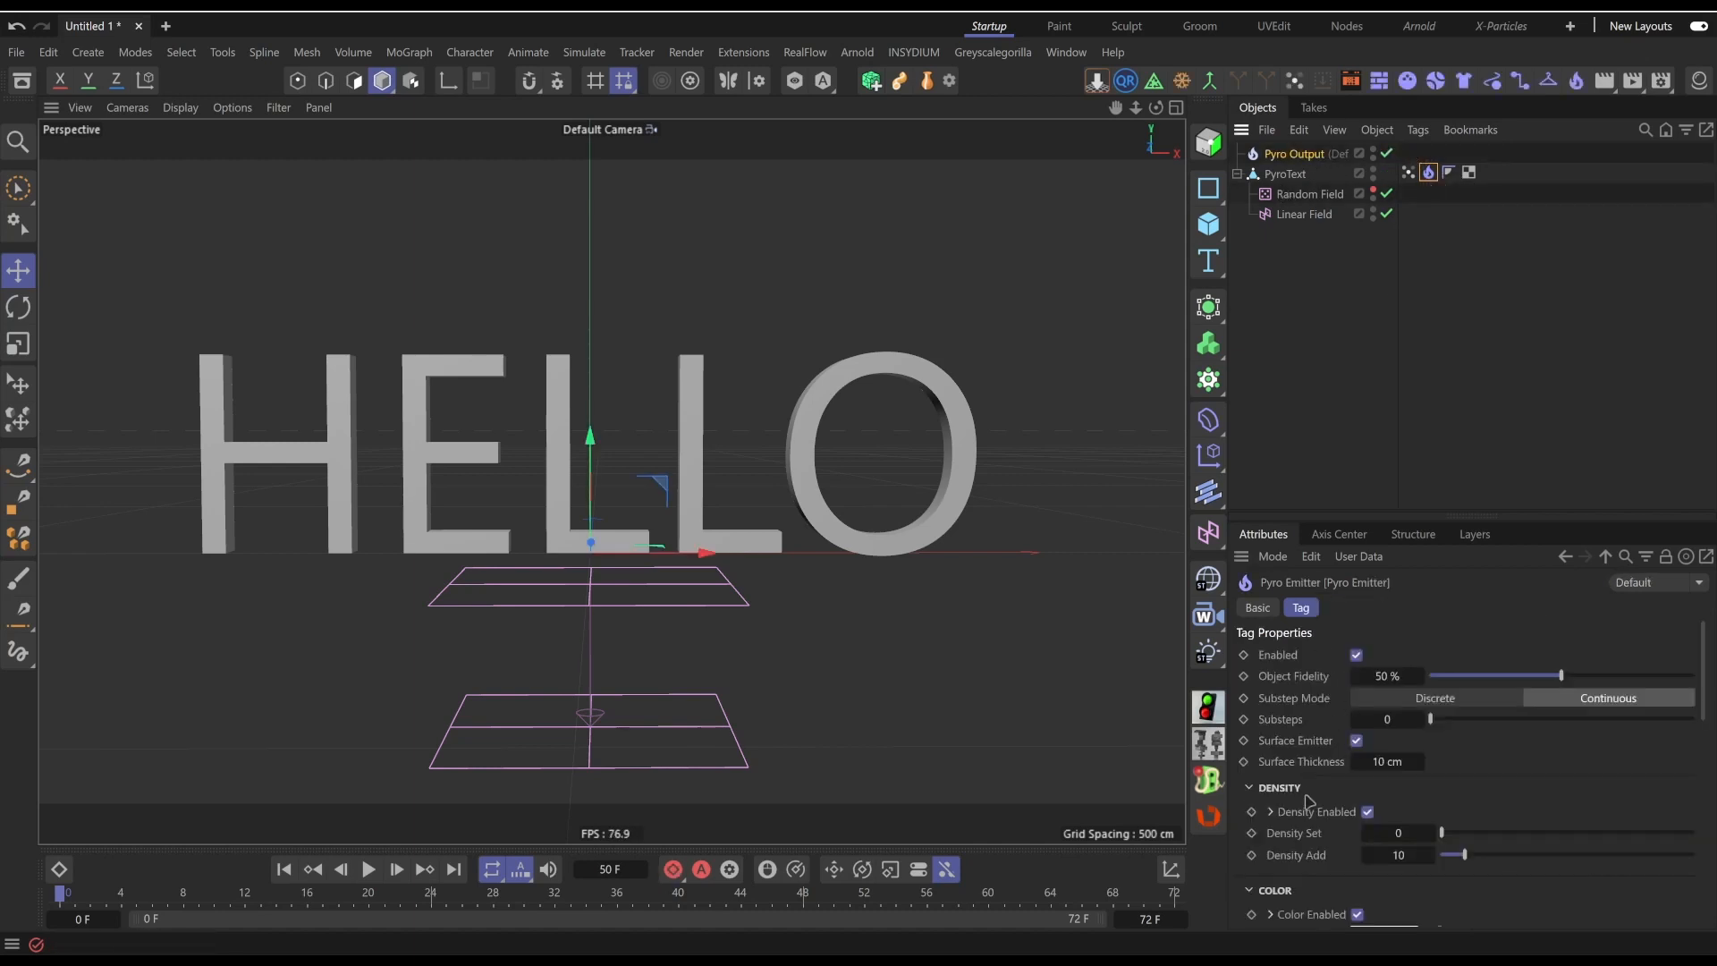
Assign PyroText's vertex map as the Pyro Emitter's Temperature Map
{"action": "scroll", "coordinate": [1308, 814], "scroll_direction": "down", "scroll_amount": 3}
{"action": "scroll", "coordinate": [1321, 816], "scroll_direction": "down", "scroll_amount": 3}
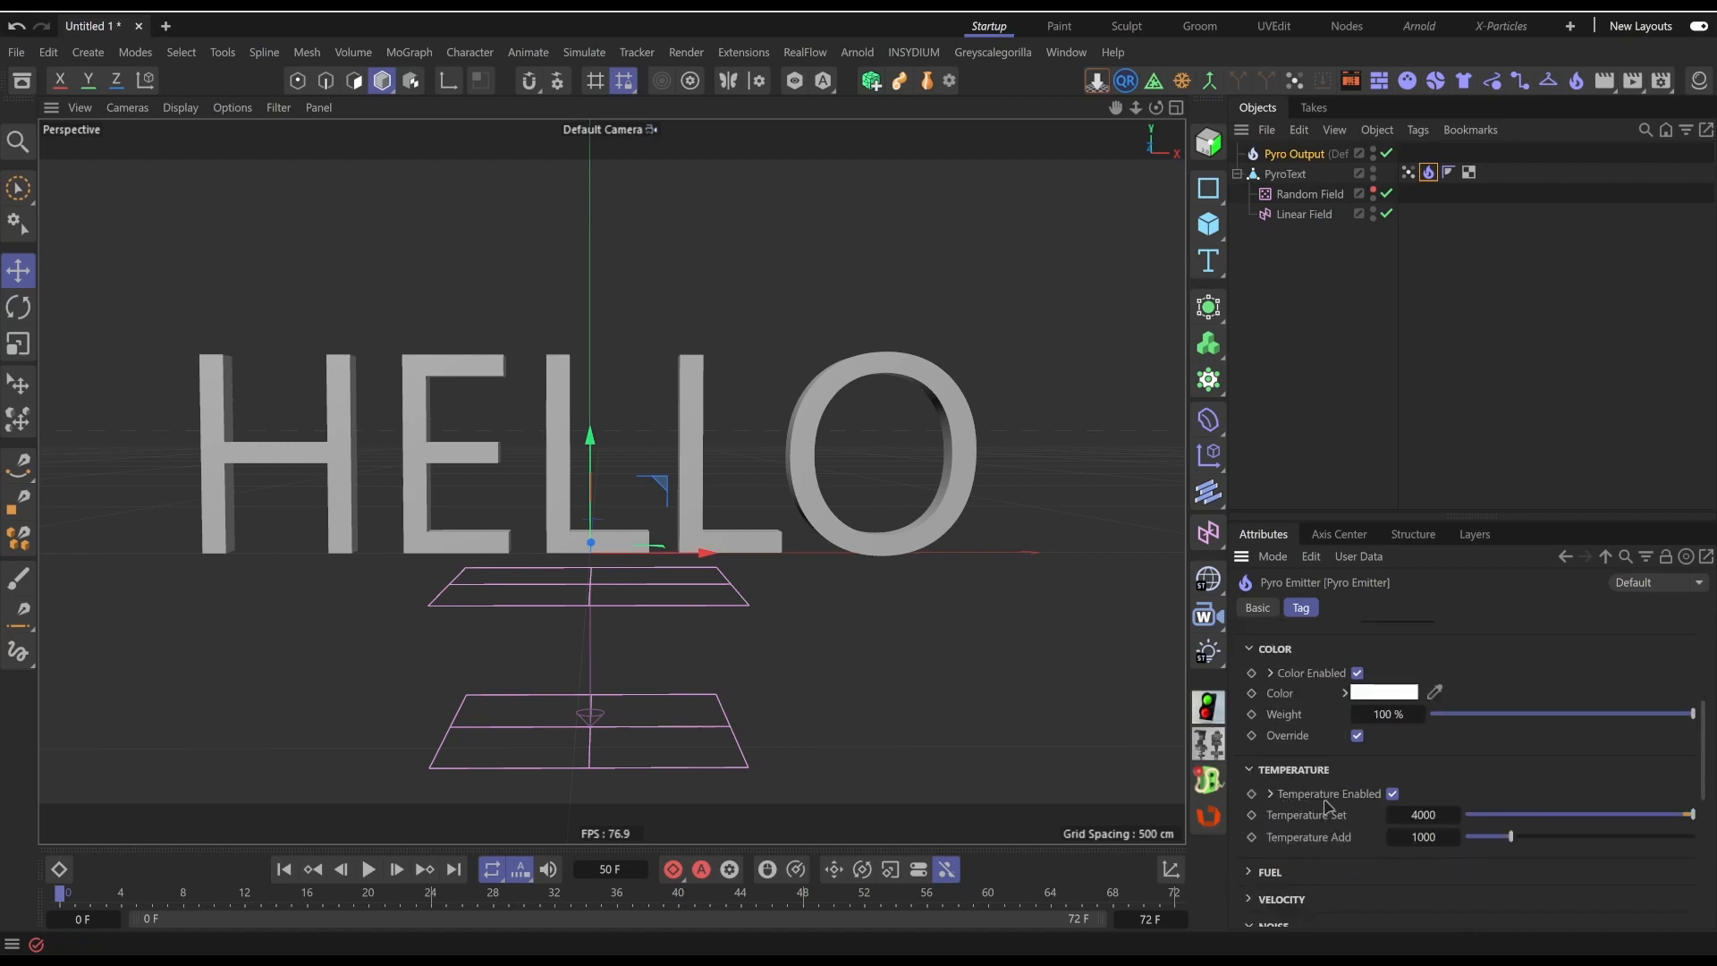
{"action": "left_click", "coordinate": [1271, 795]}
{"action": "scroll", "coordinate": [1271, 796], "scroll_direction": "down", "scroll_amount": 3}
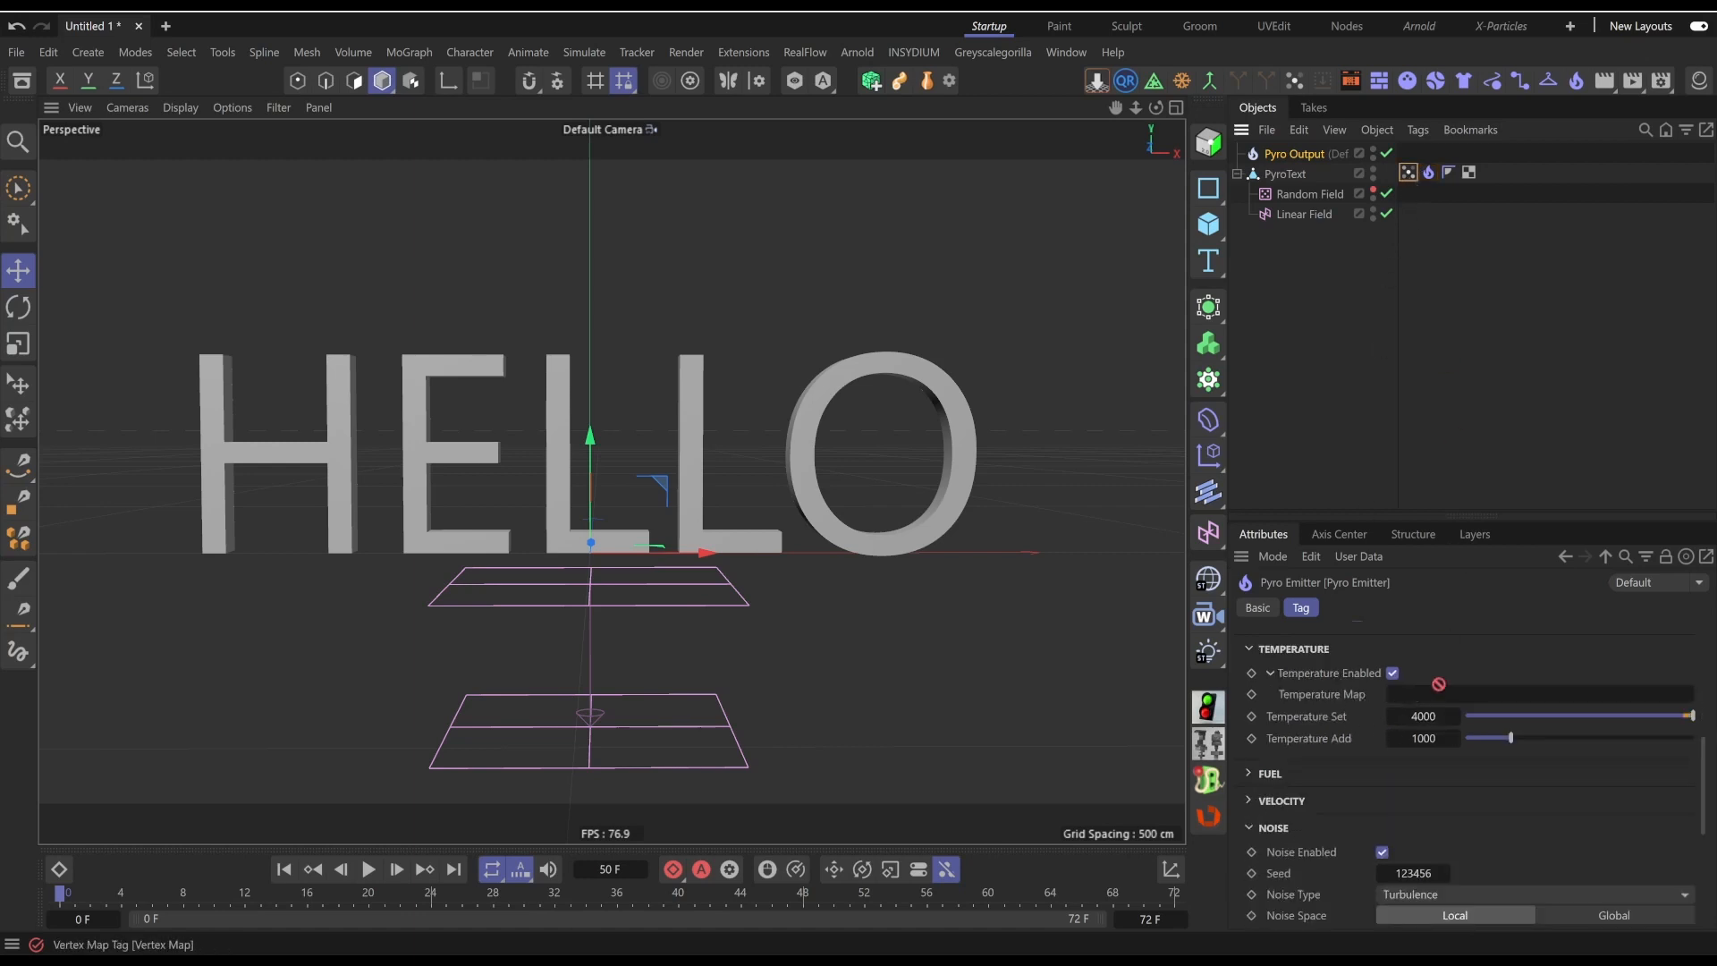
Assign PyroText's vertex map as the Pyro Emitter's Density Map and preview the fire simulation
{"action": "scroll", "coordinate": [1298, 769], "scroll_direction": "up", "scroll_amount": 6}
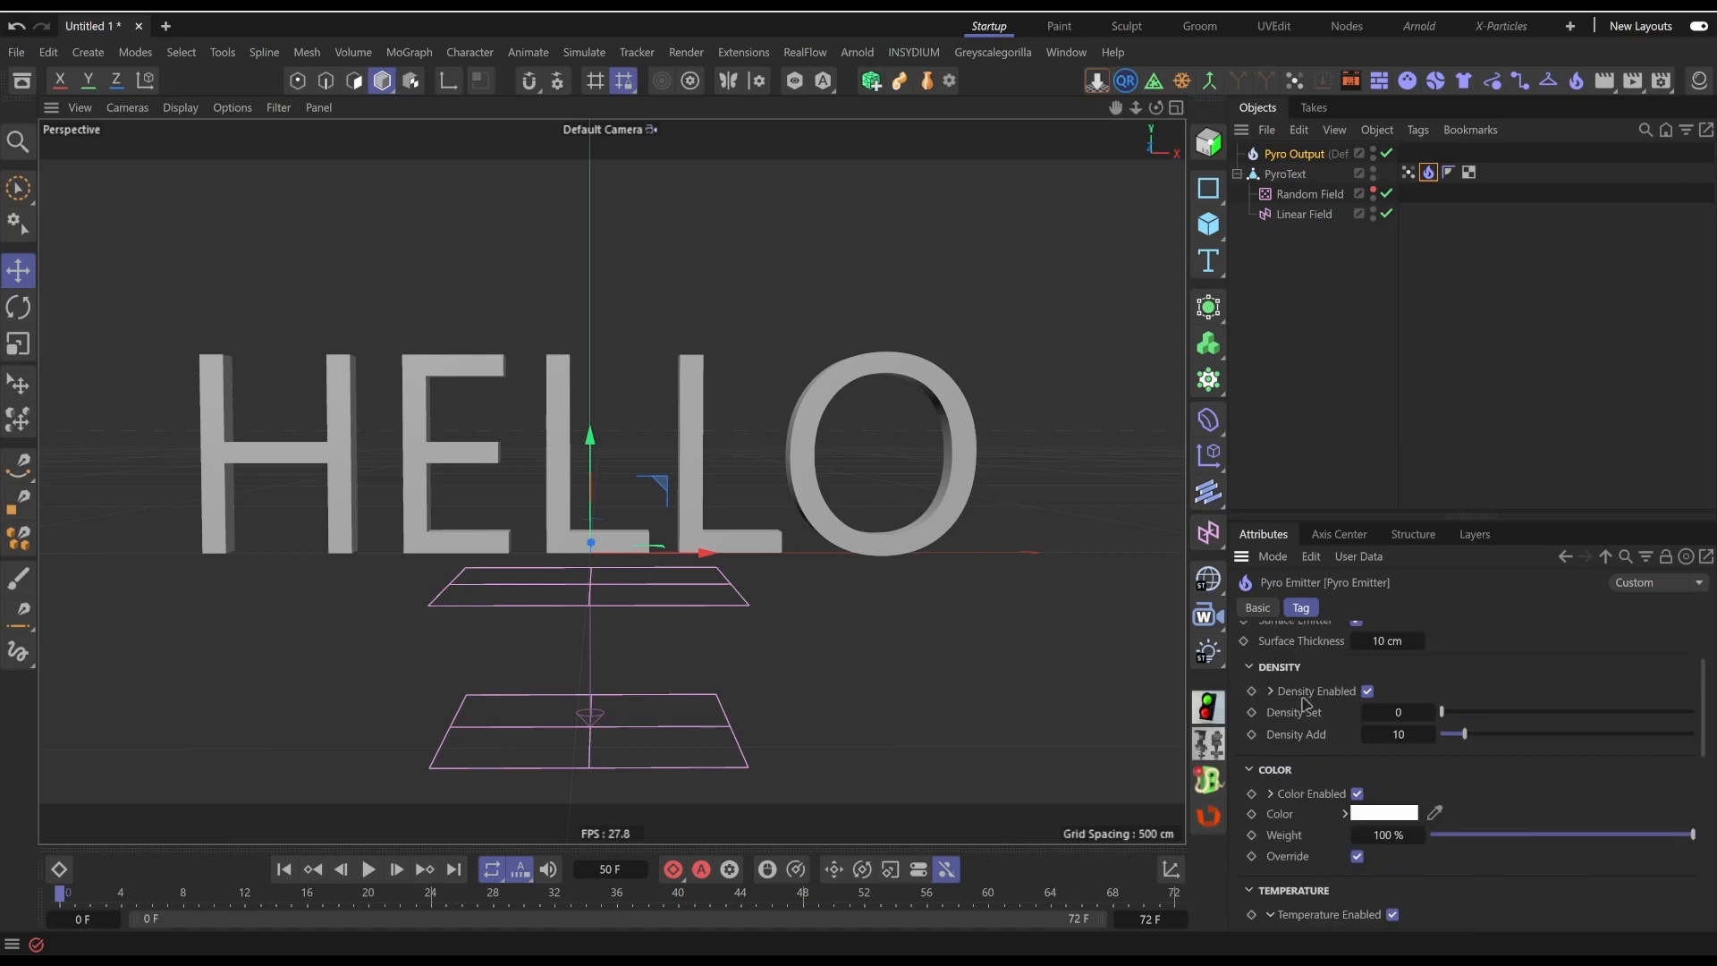
{"action": "left_click", "coordinate": [1270, 691]}
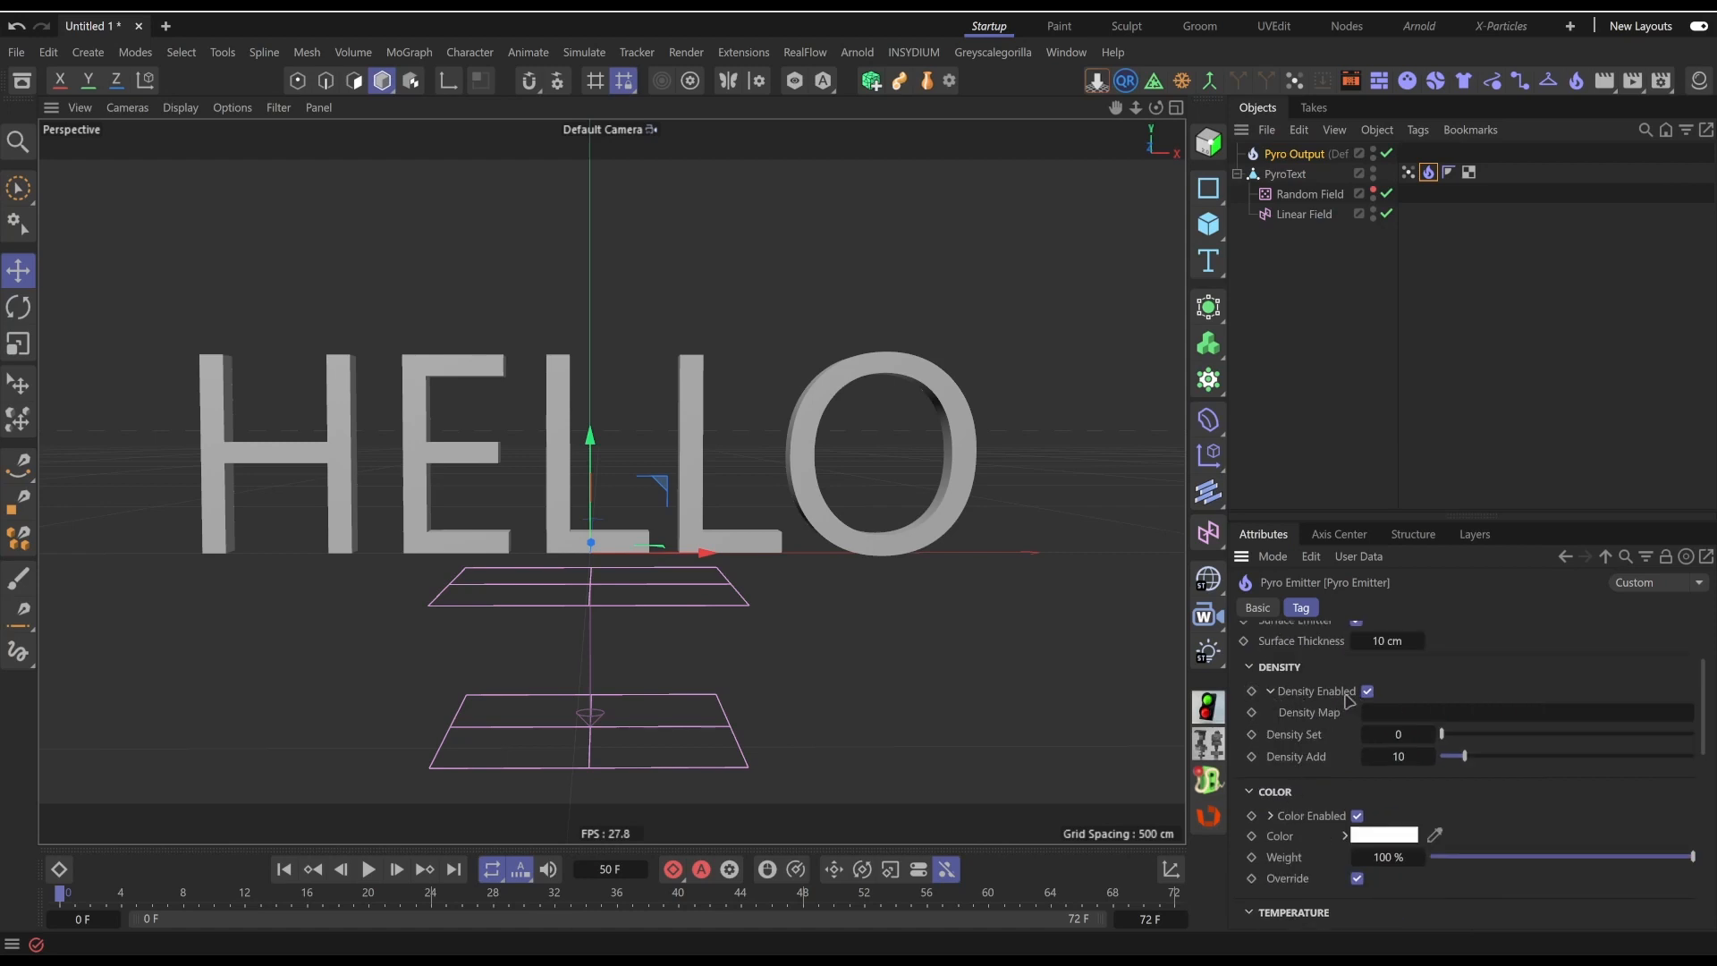
{"action": "left_click_drag", "start_coordinate": [1409, 173], "coordinate": [1422, 612]}
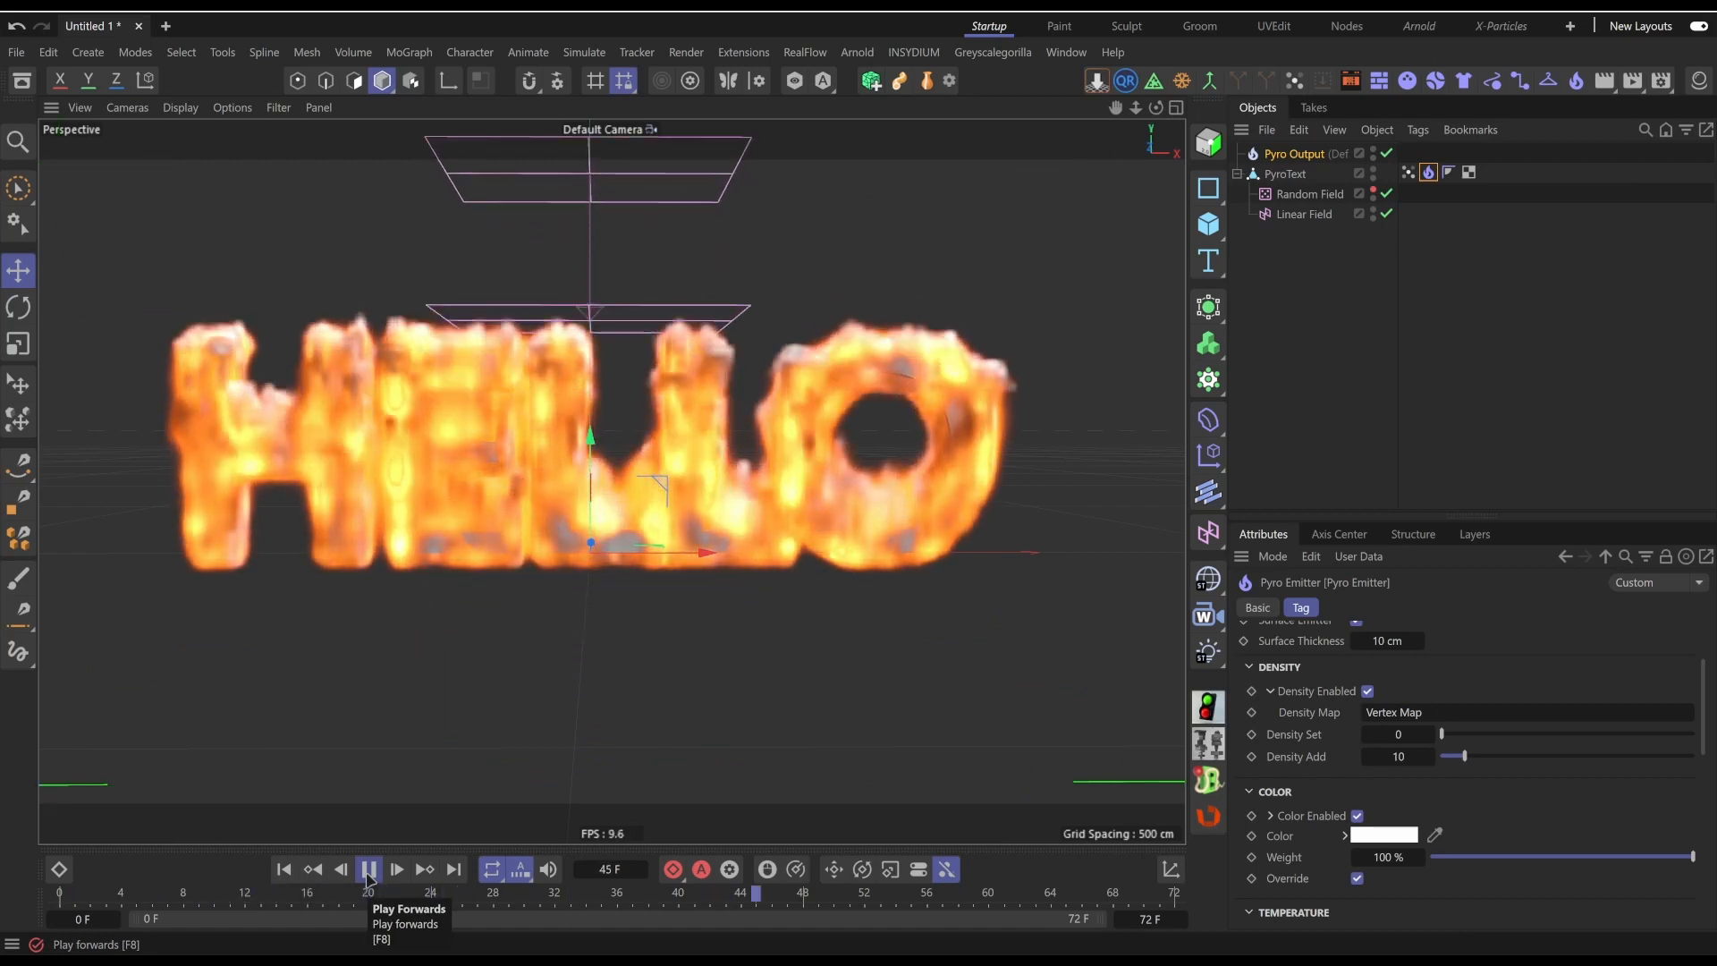
{"action": "left_click", "coordinate": [366, 879]}
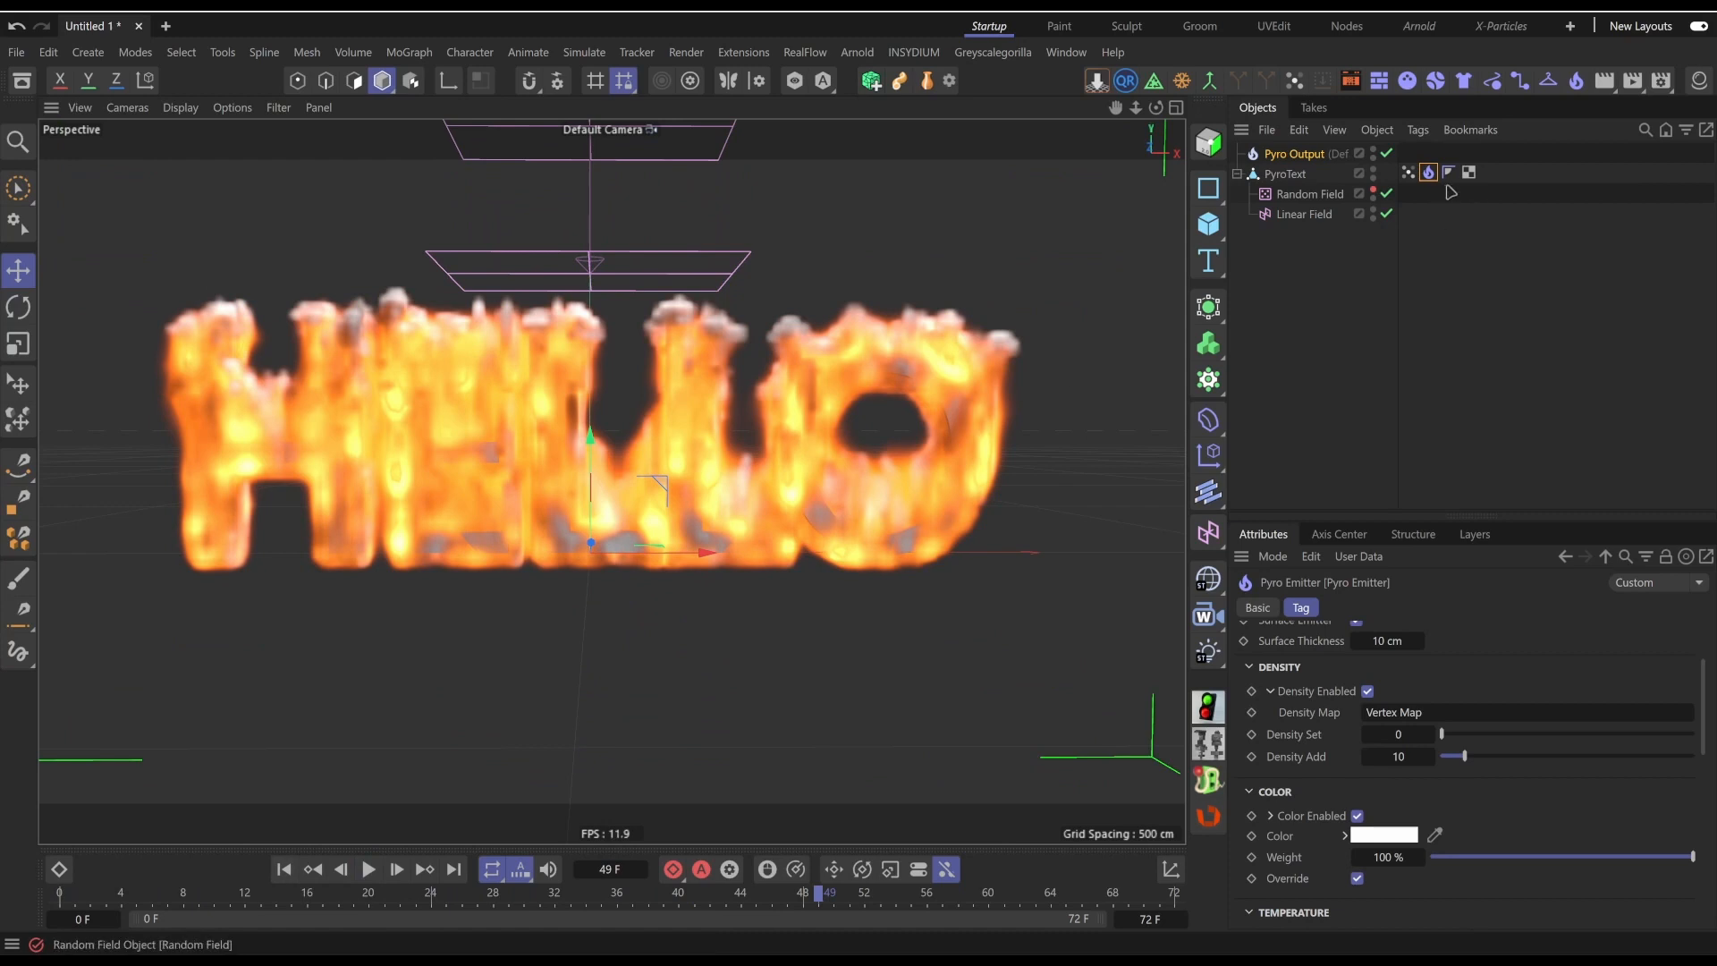
Set the Pyro Emitter's object fidelity to 20 % and preview the simulation, returning to the first frame
{"action": "scroll", "coordinate": [1333, 716], "scroll_direction": "up", "scroll_amount": 3}
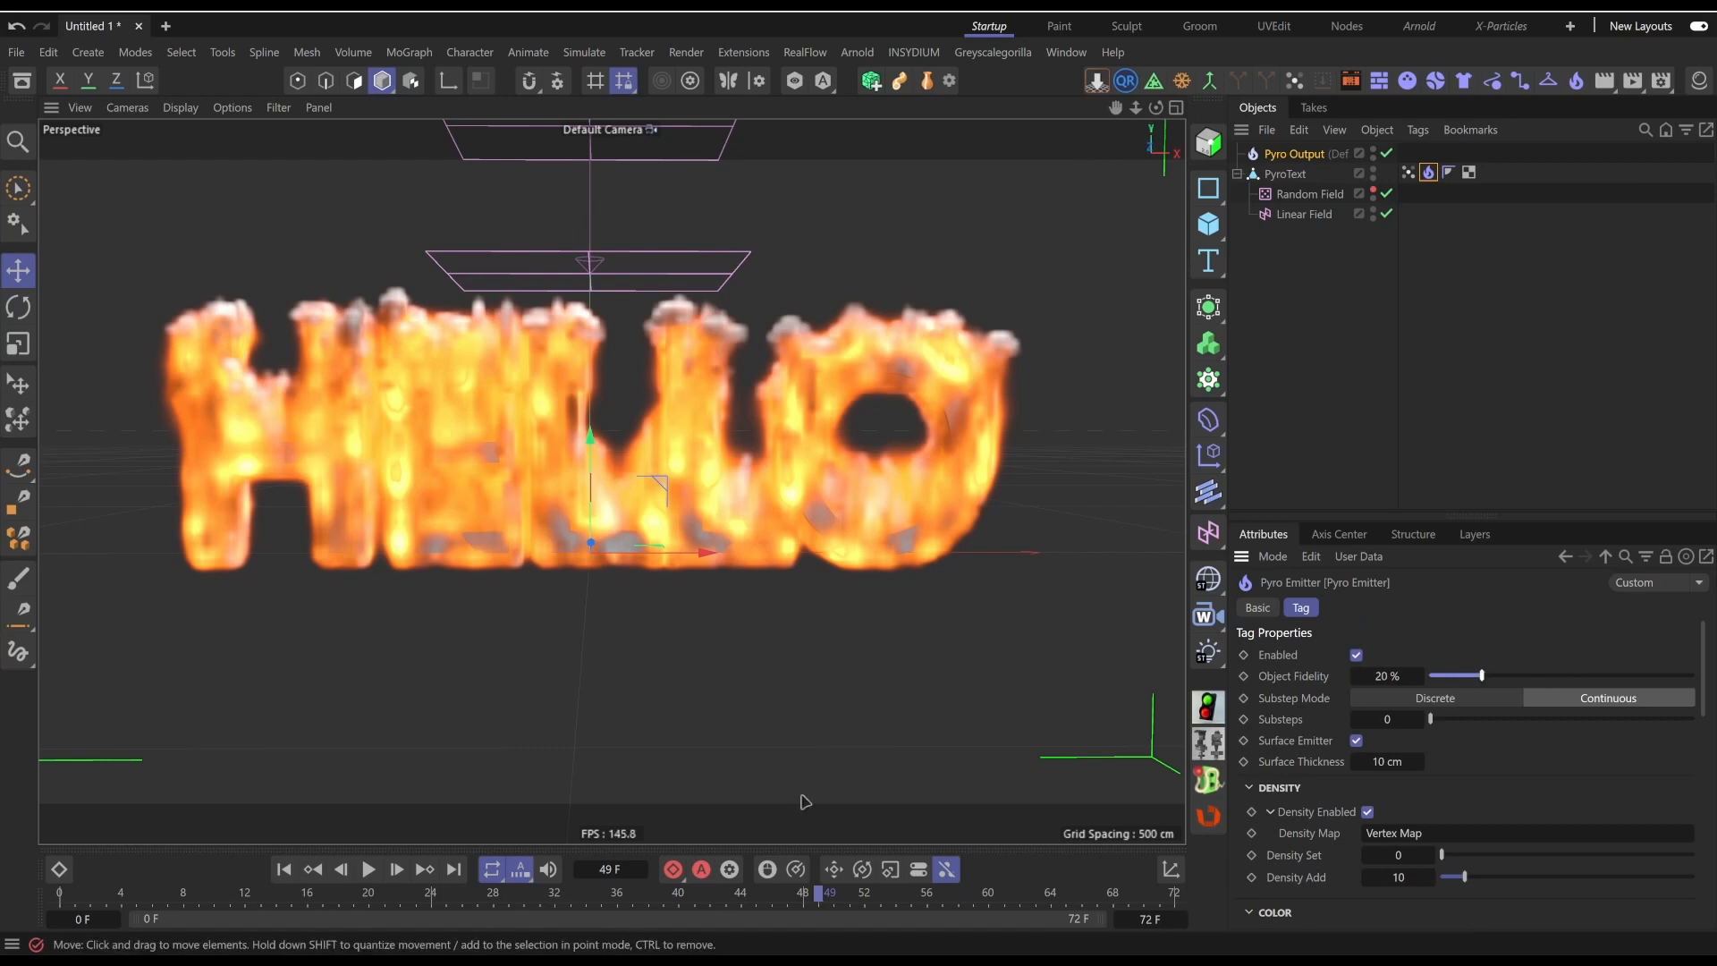
{"action": "left_click", "coordinate": [309, 872]}
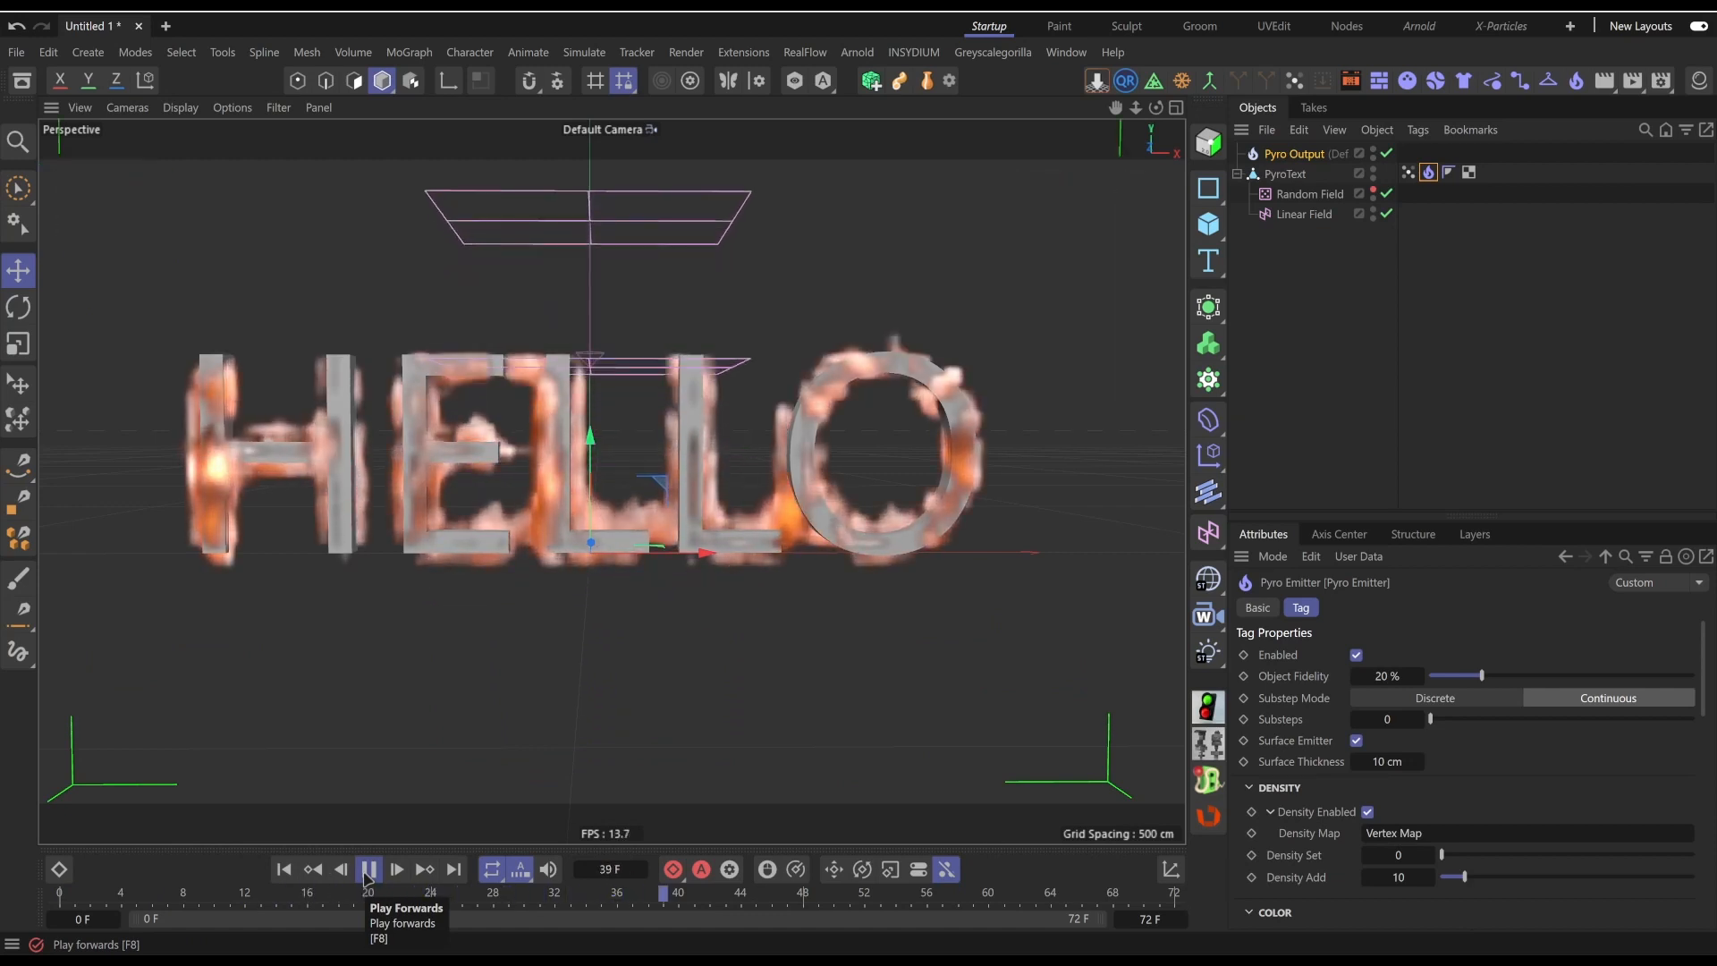
{"action": "left_click", "coordinate": [368, 870]}
{"action": "left_click", "coordinate": [296, 871]}
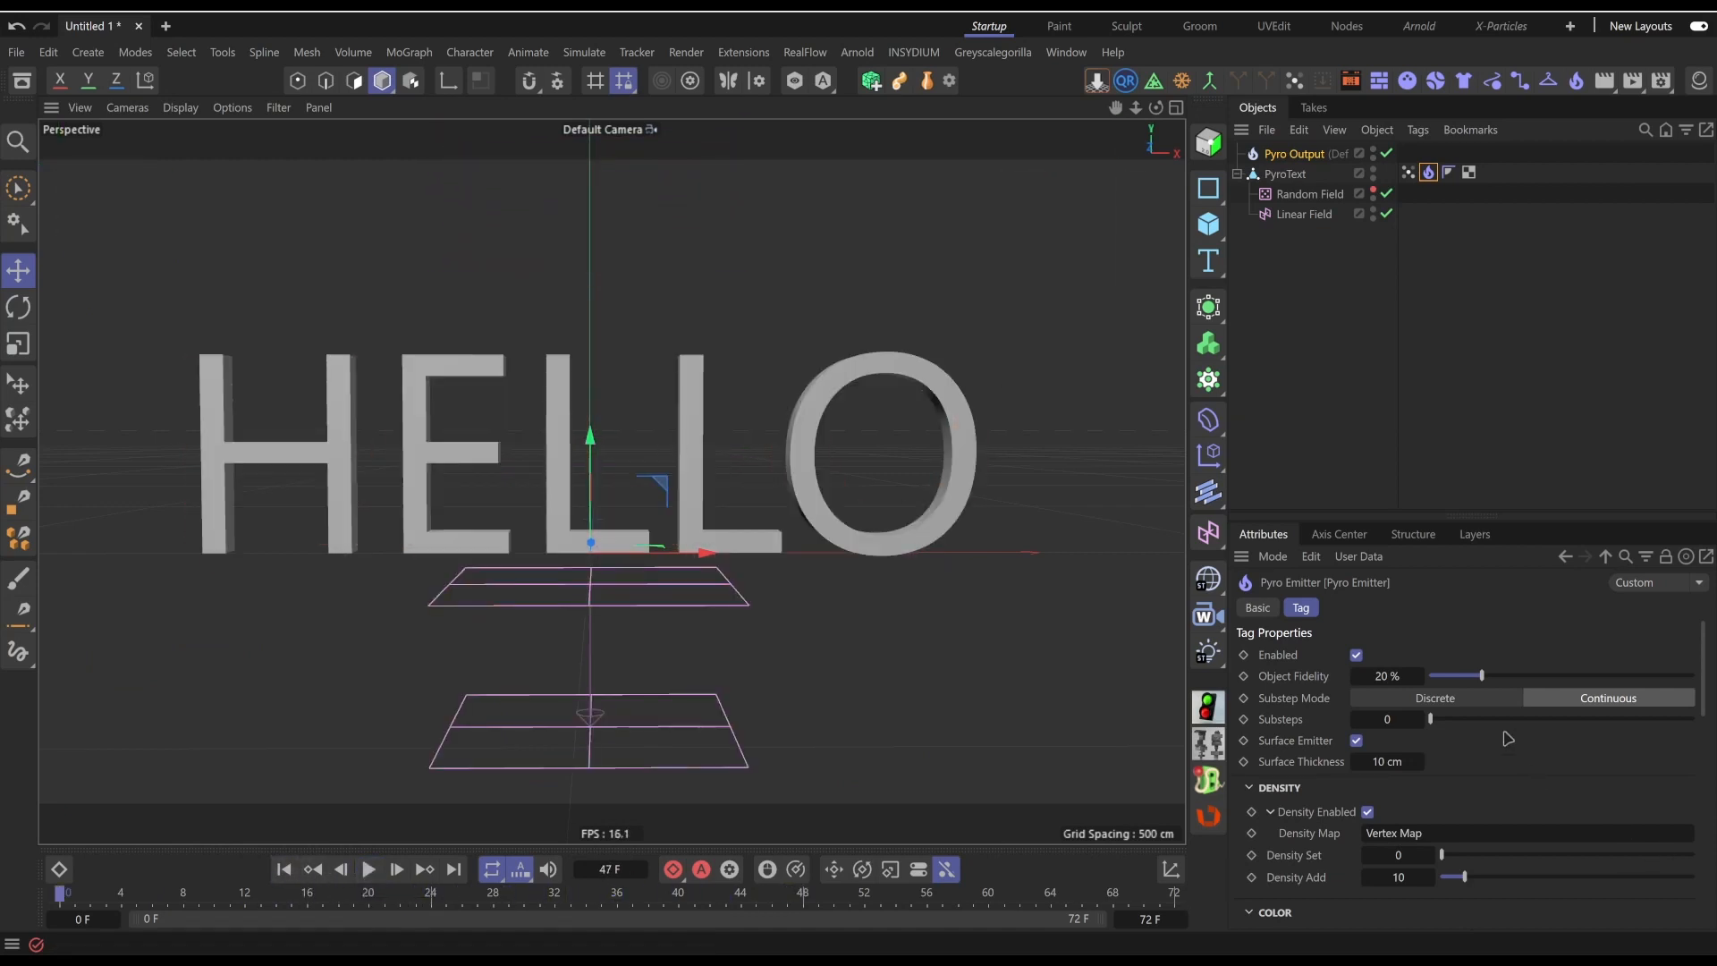
Set the Pyro Emitter's object fidelity to 66 % and surface thickness to 5 cm, and preview the fire
{"action": "left_click_drag", "start_coordinate": [1492, 677], "coordinate": [1612, 676]}
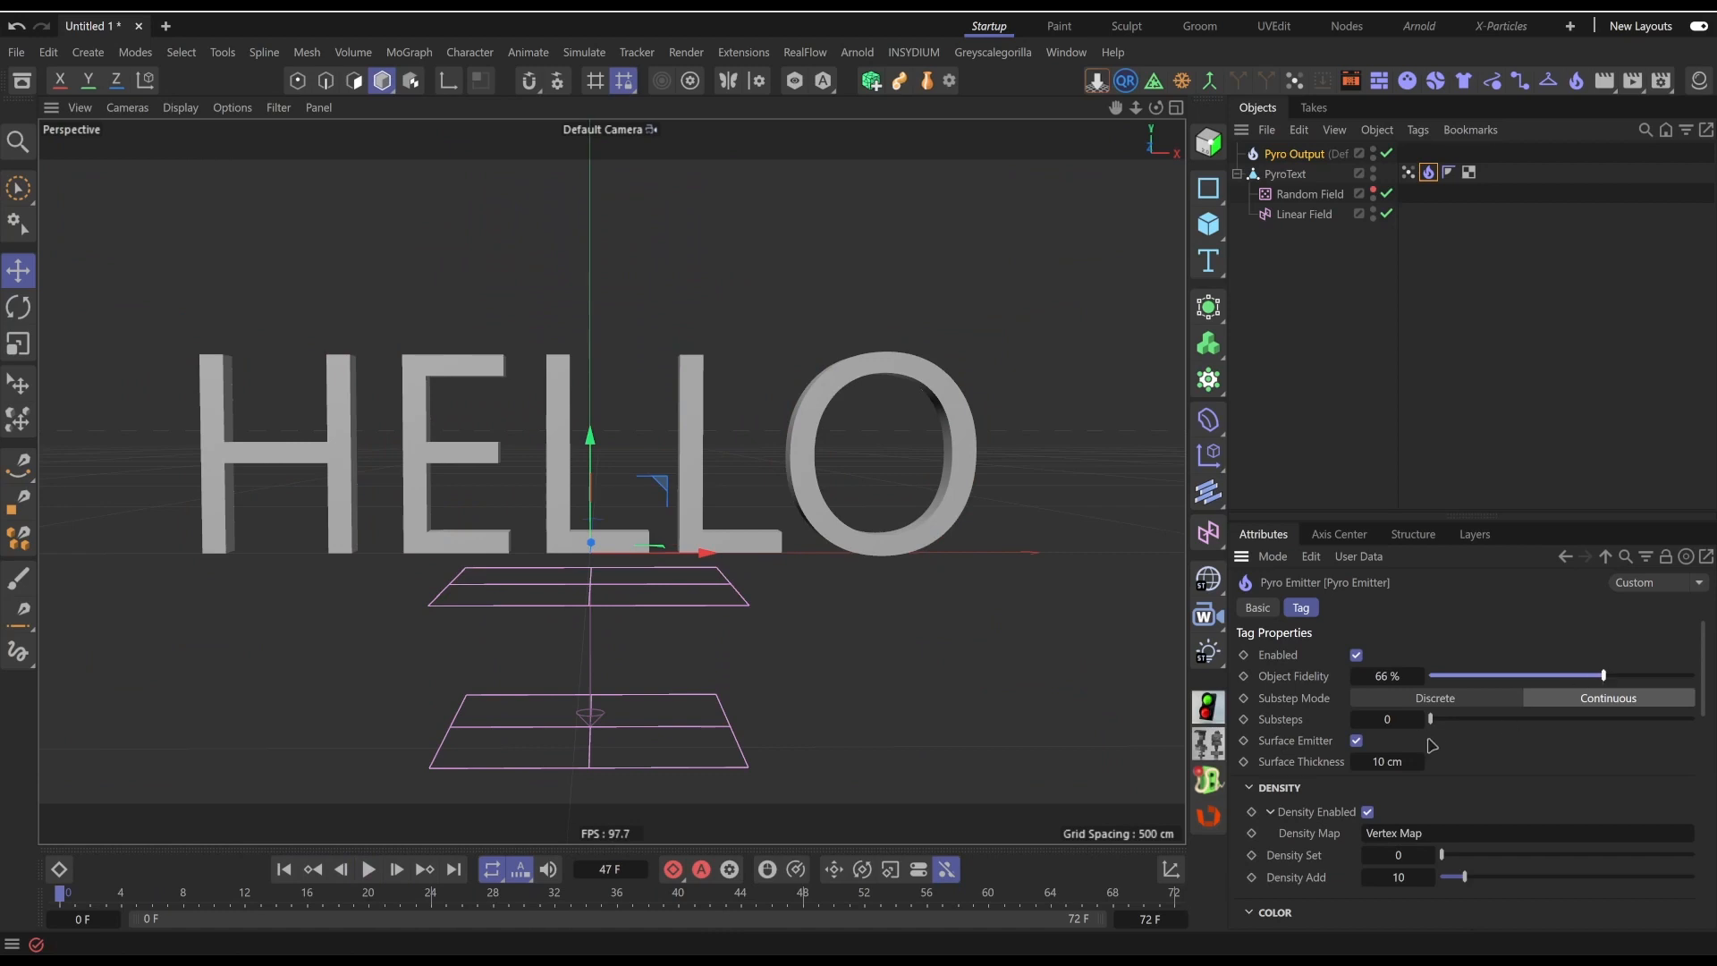
{"action": "left_click", "coordinate": [1388, 761]}
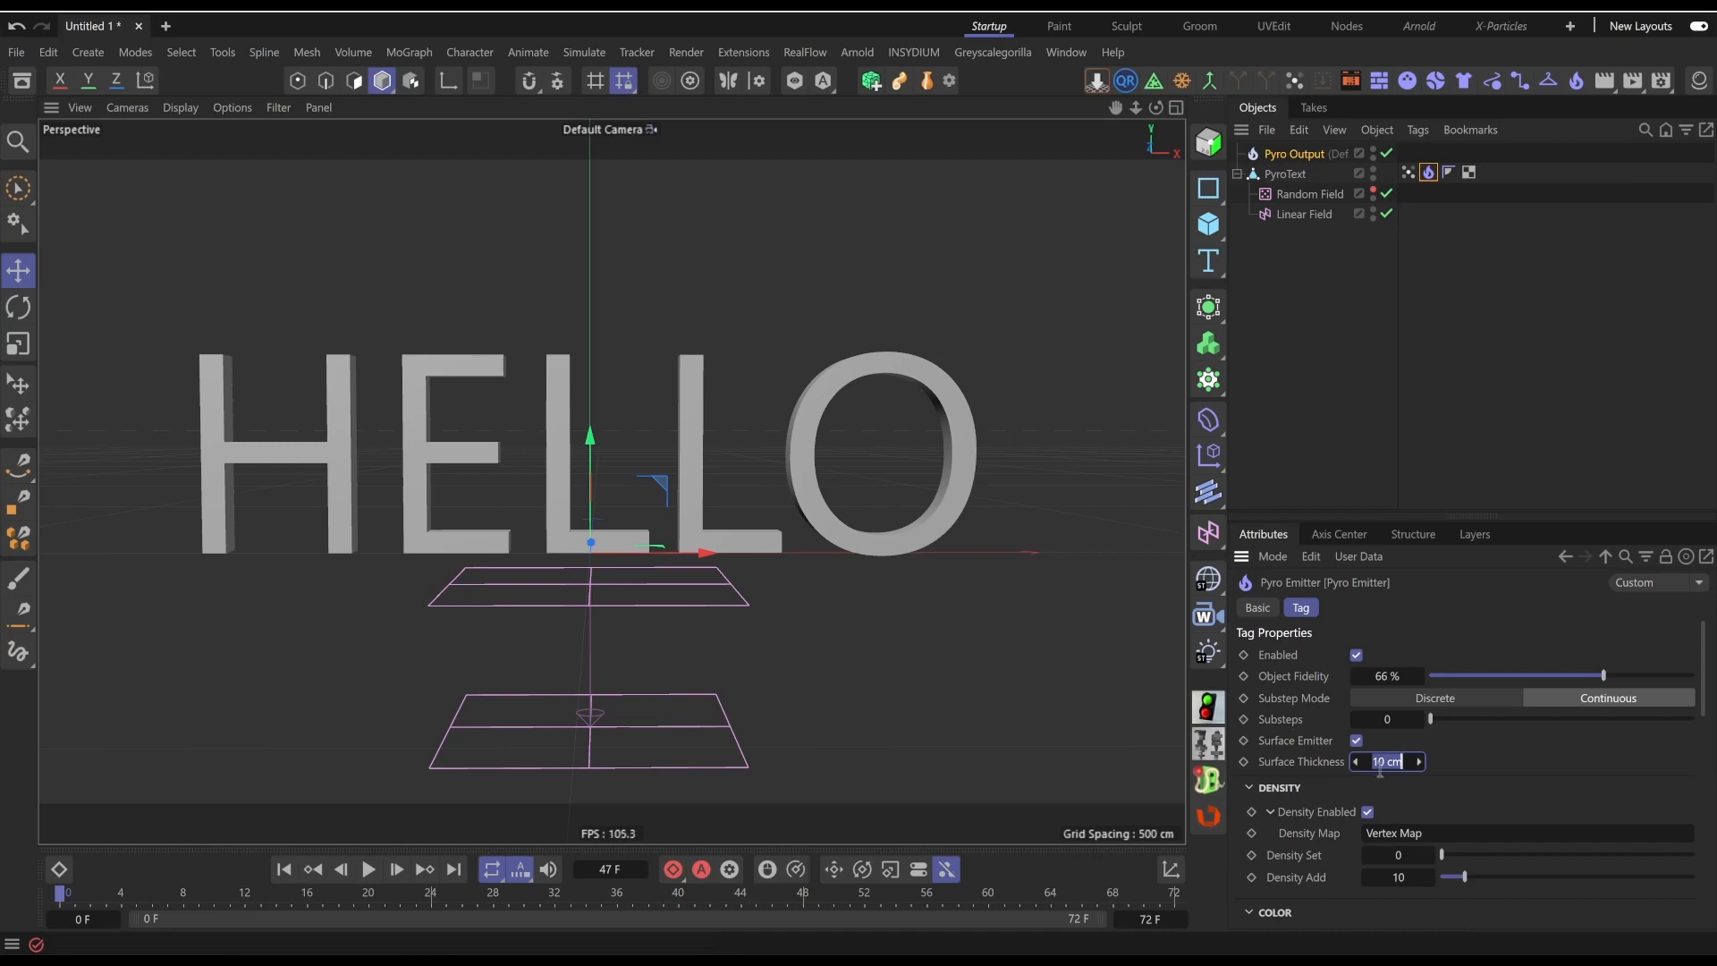
{"action": "key", "text": "Return"}
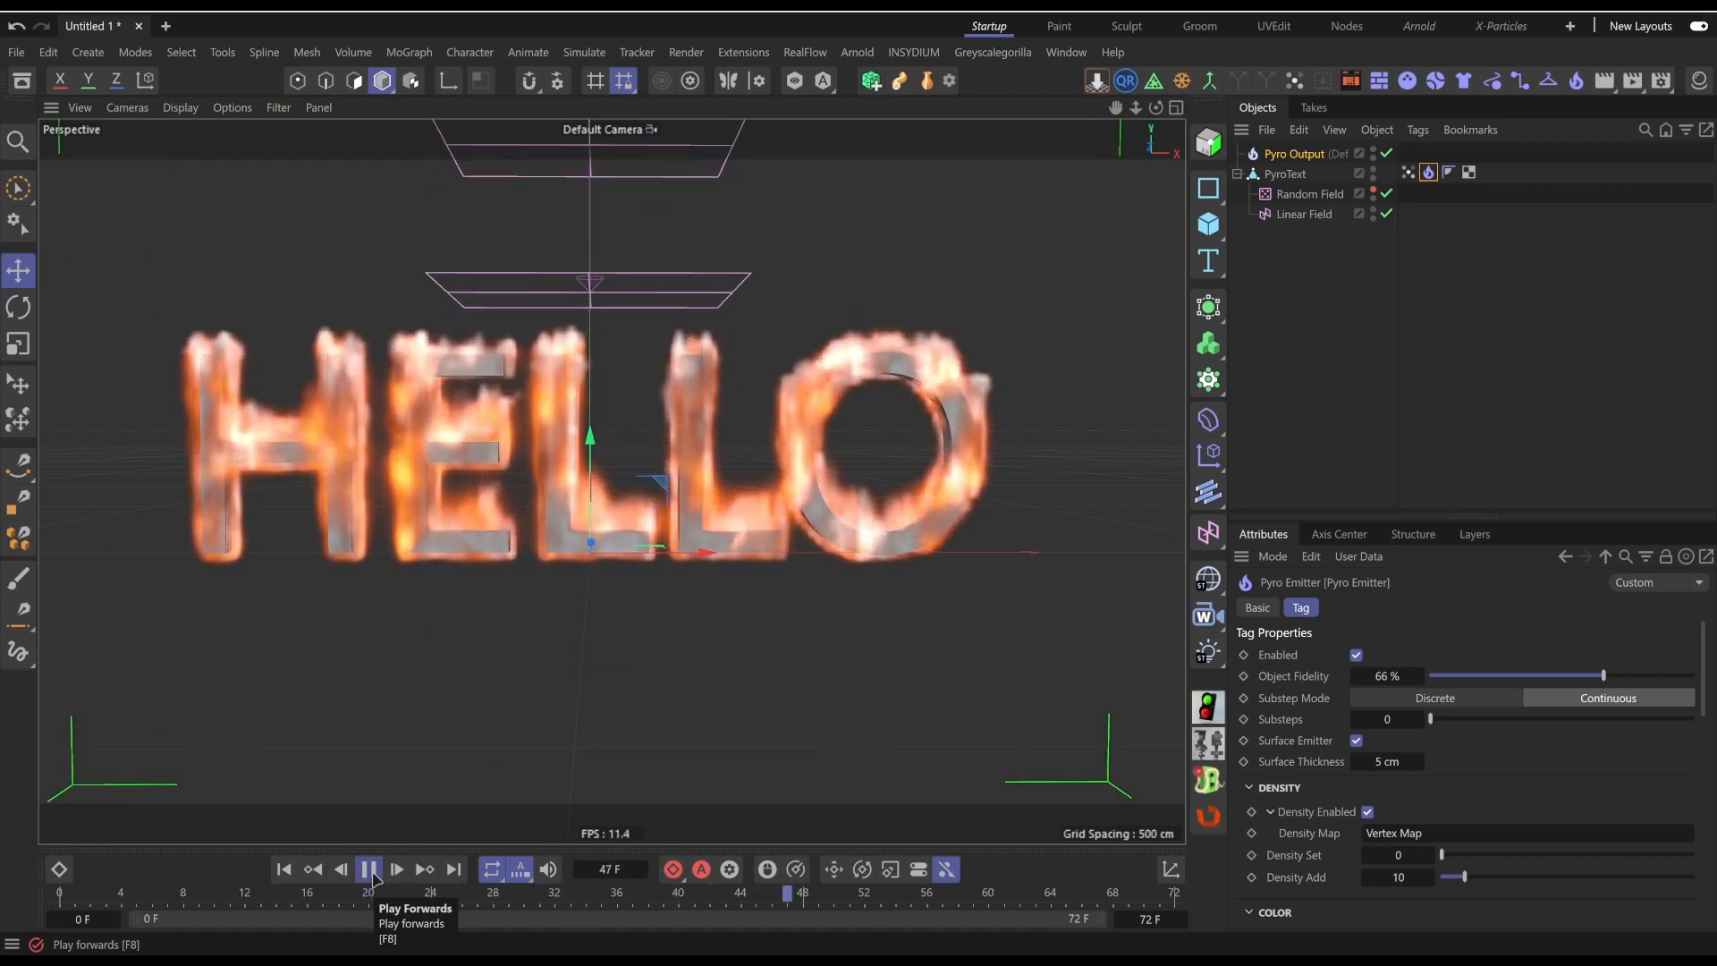
{"action": "left_click", "coordinate": [370, 873]}
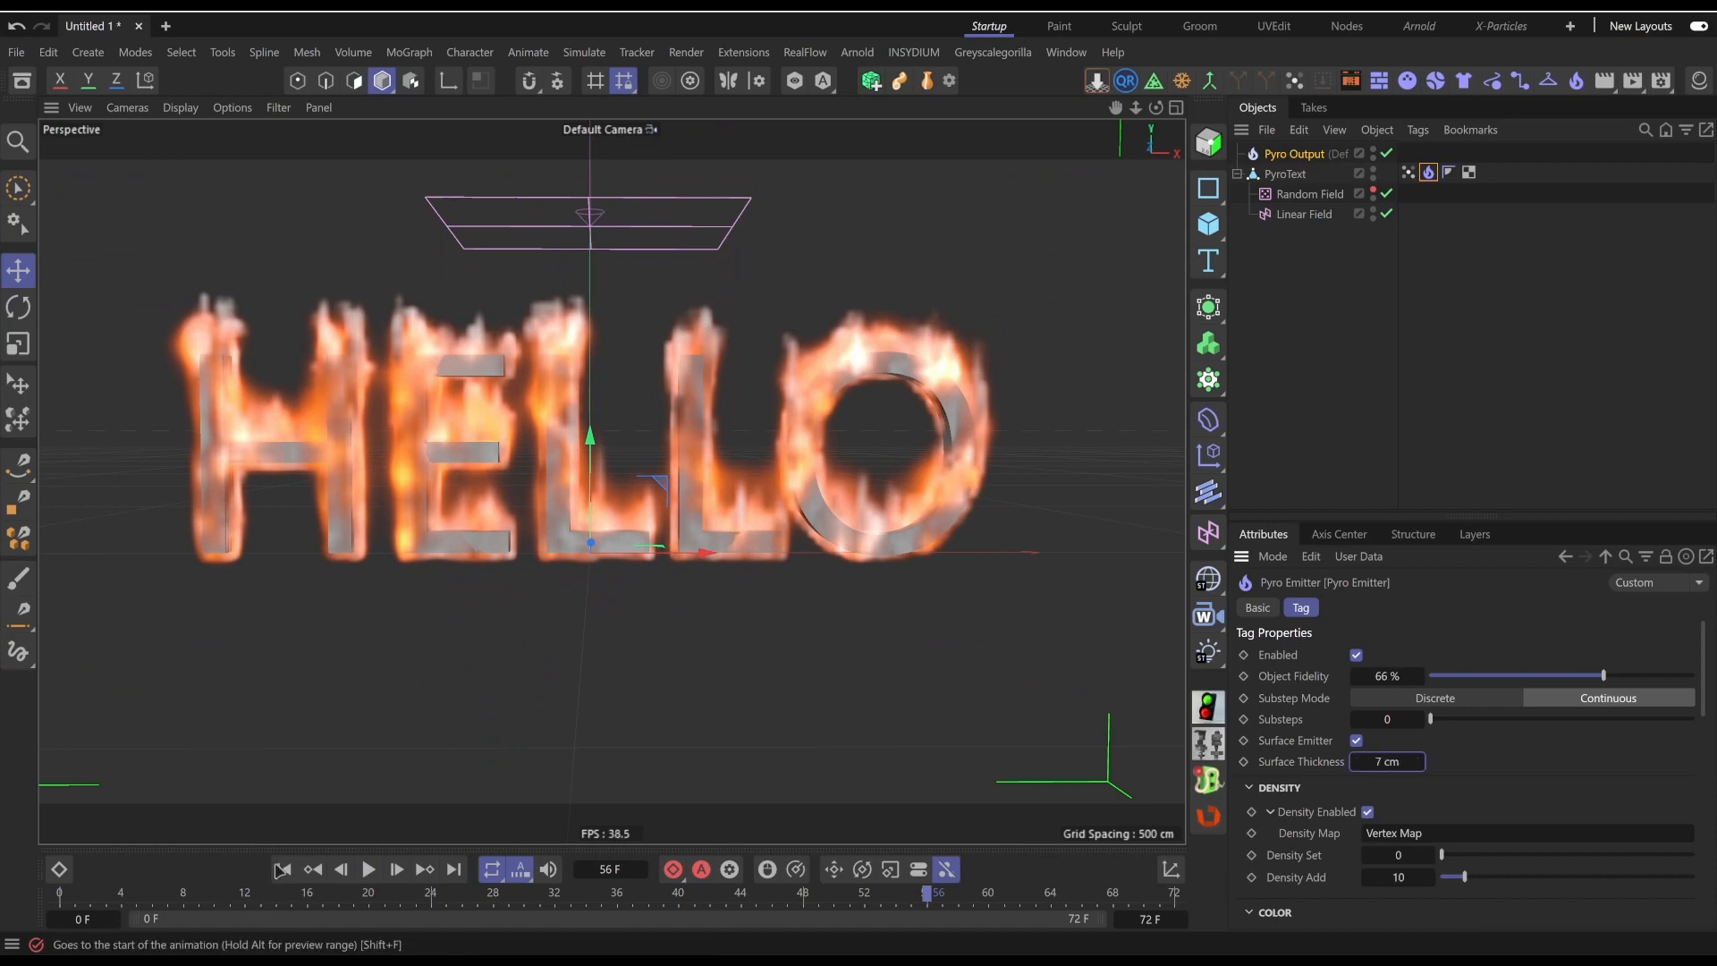
Set the Pyro Emitter's surface thickness to 7 cm and preview the simulation from the start, returning to the first frame
{"action": "left_click", "coordinate": [283, 870]}
{"action": "left_click", "coordinate": [370, 872]}
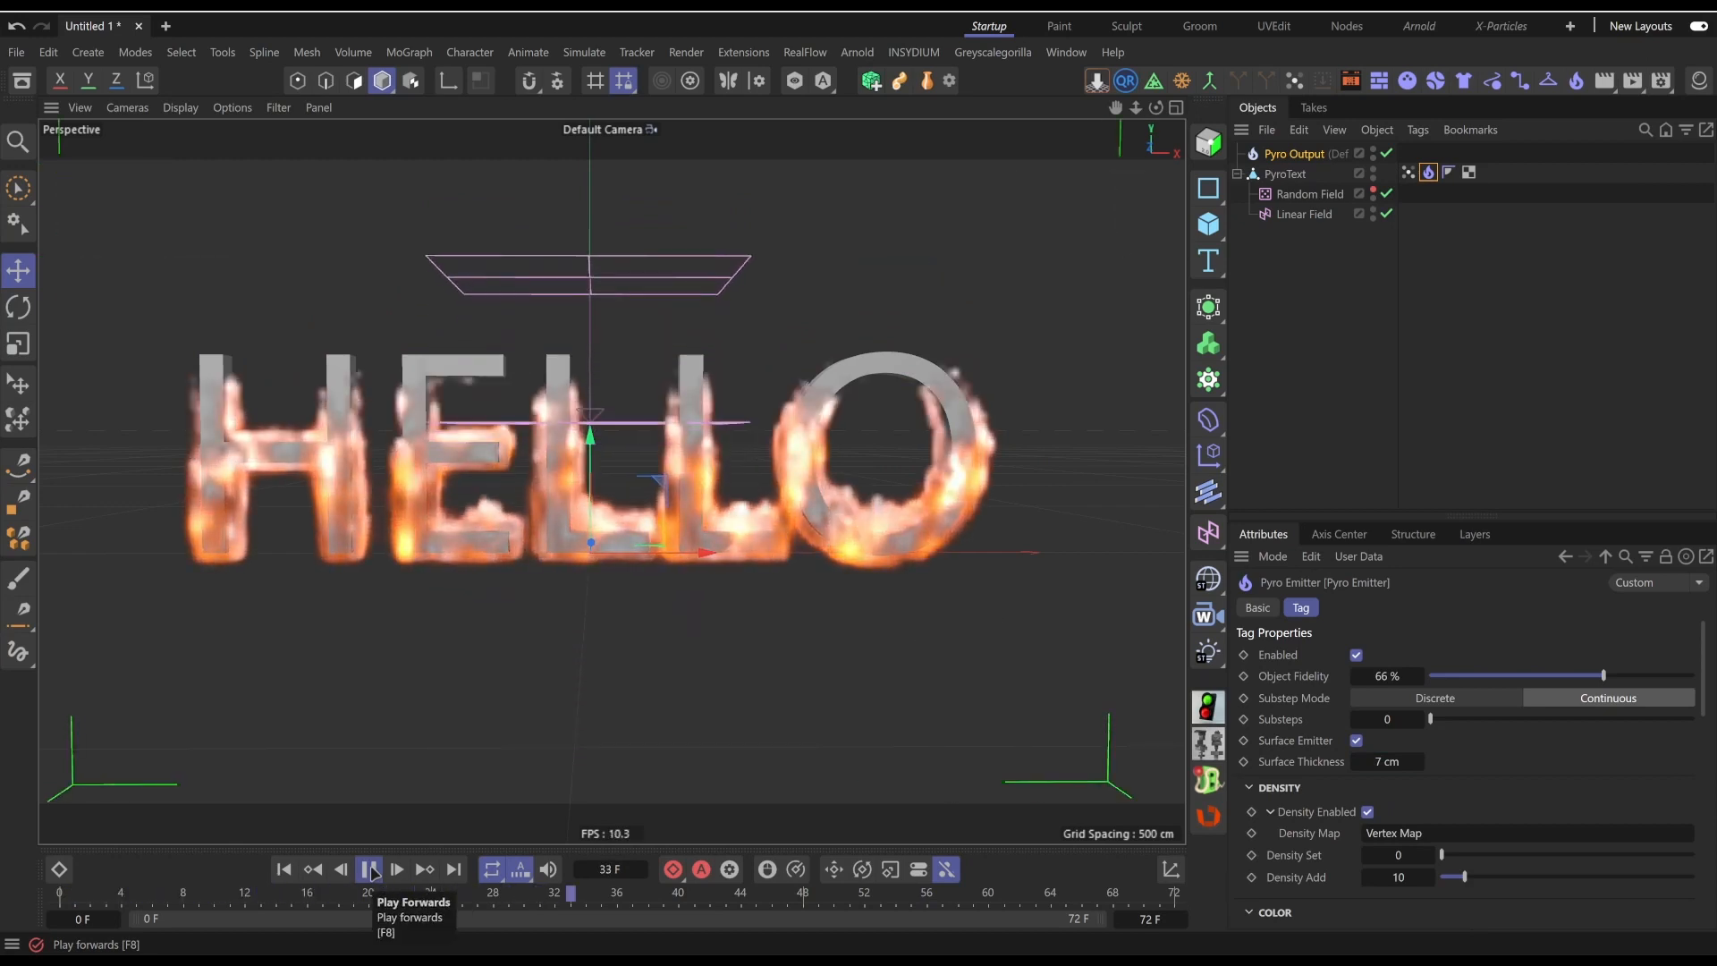
{"action": "left_click", "coordinate": [370, 870]}
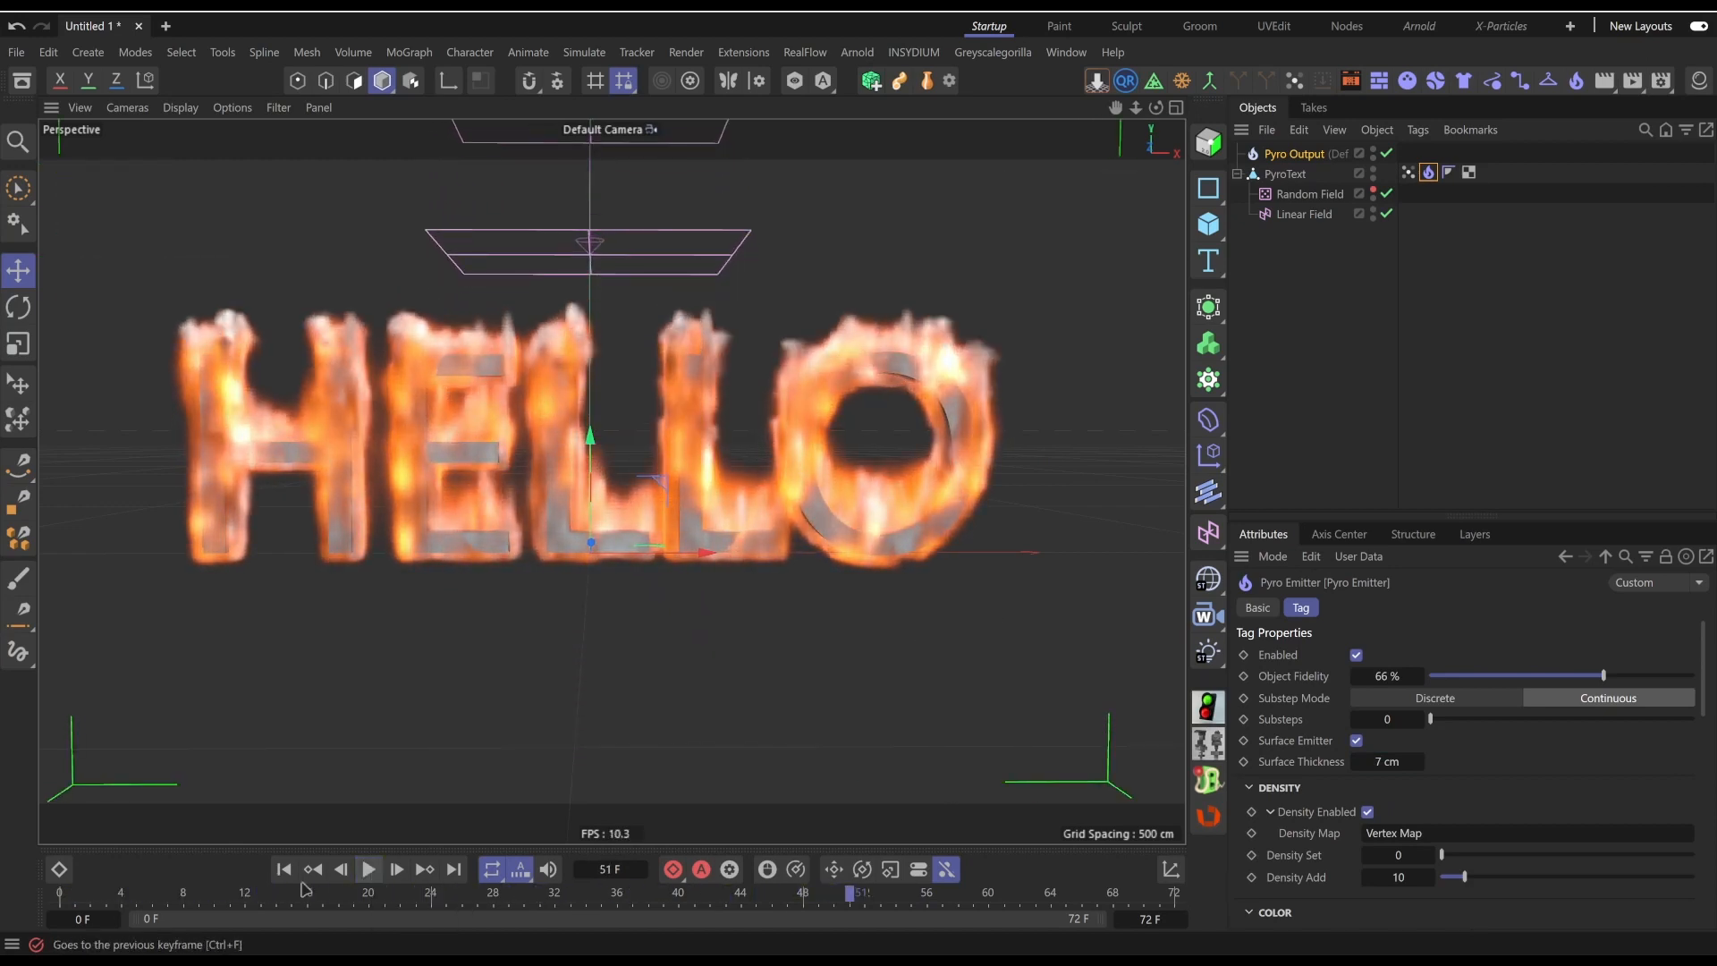
{"action": "left_click", "coordinate": [288, 875]}
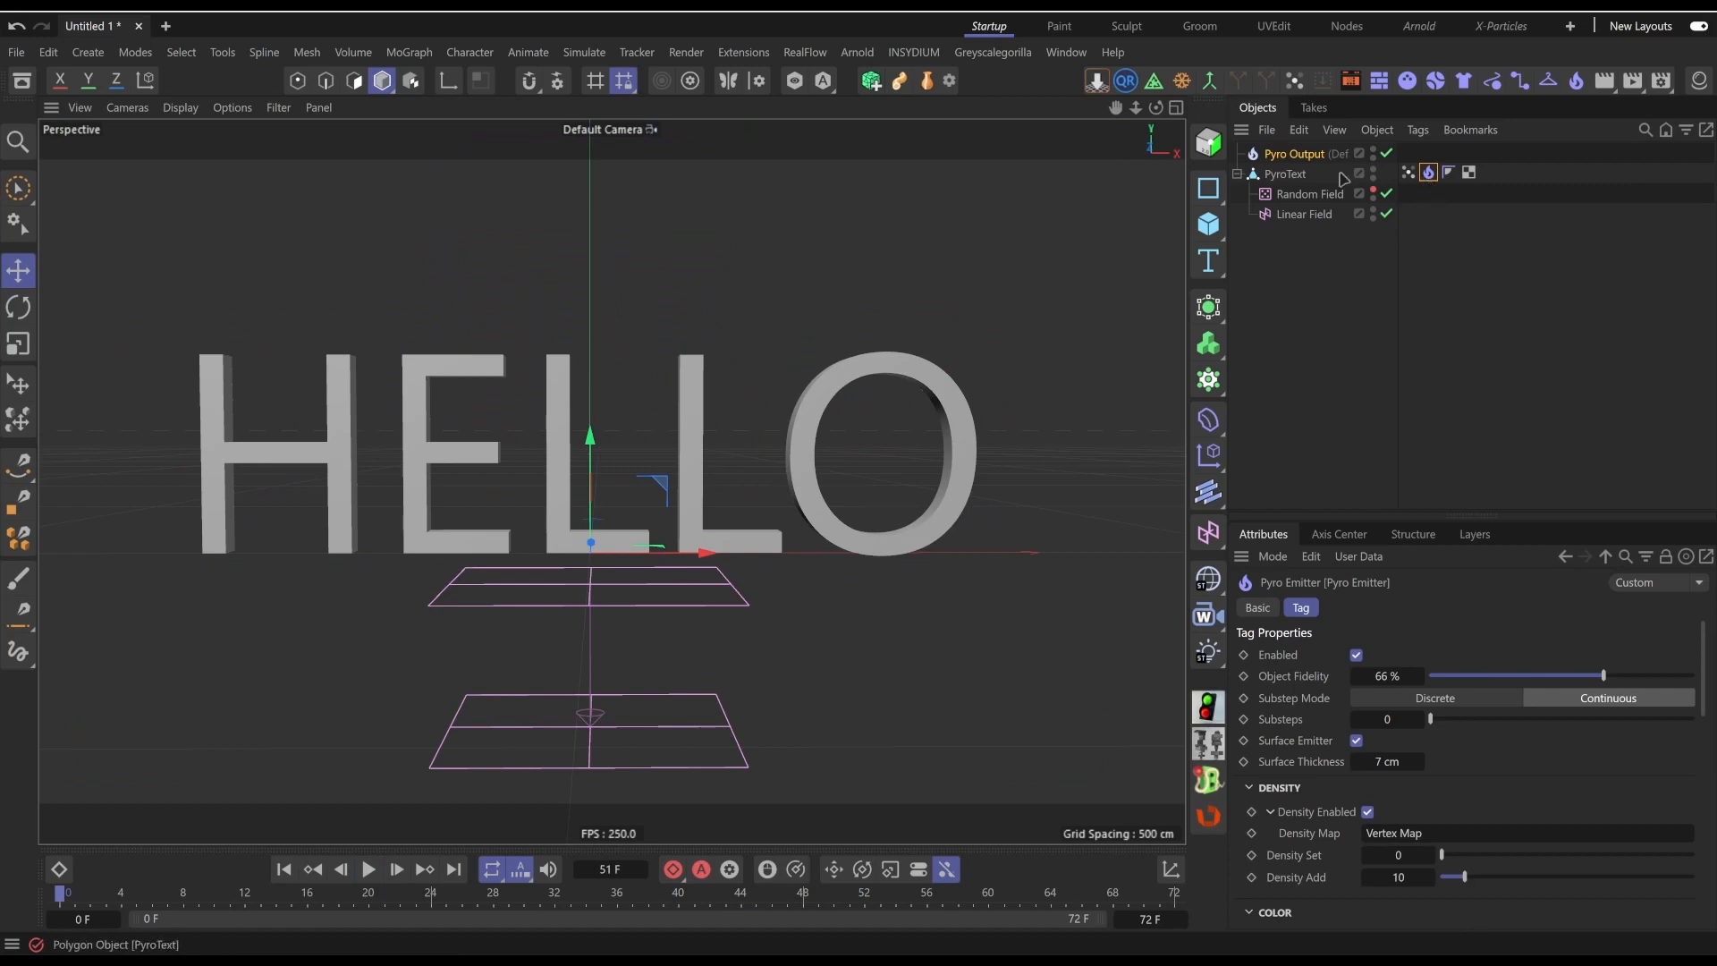
Set the Pyro Output scene's voxel size to 3 cm and preview the simulation, returning to the first frame
{"action": "left_click", "coordinate": [1296, 156]}
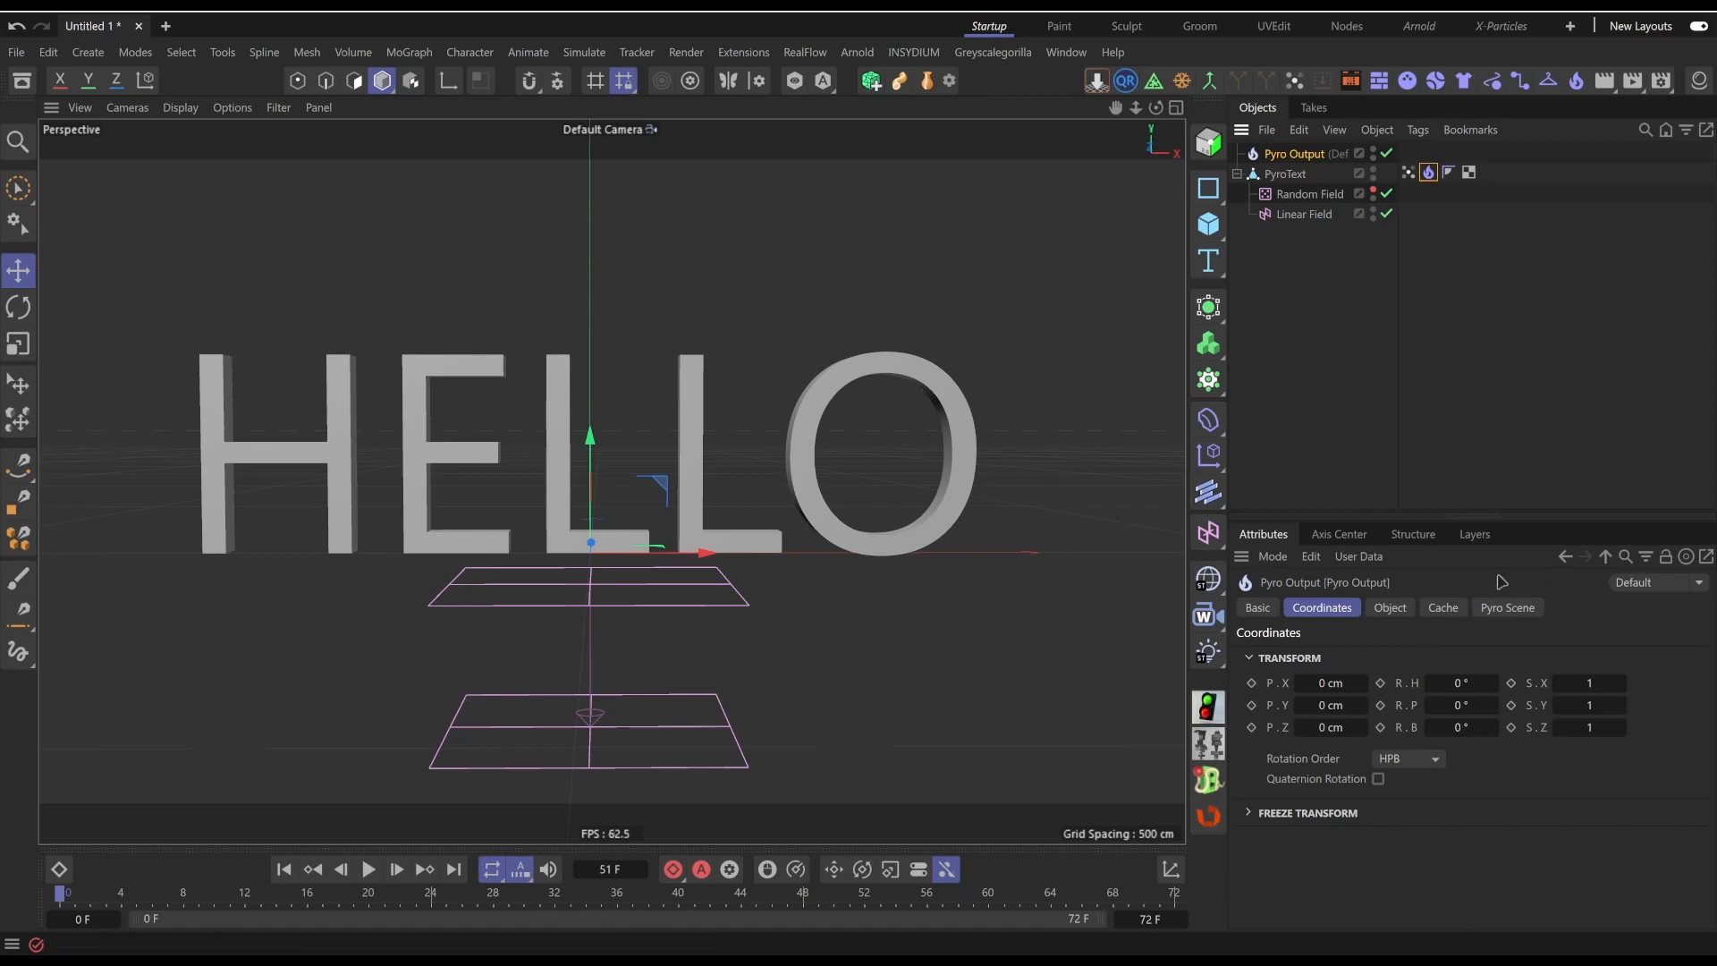
{"action": "left_click", "coordinate": [1505, 609]}
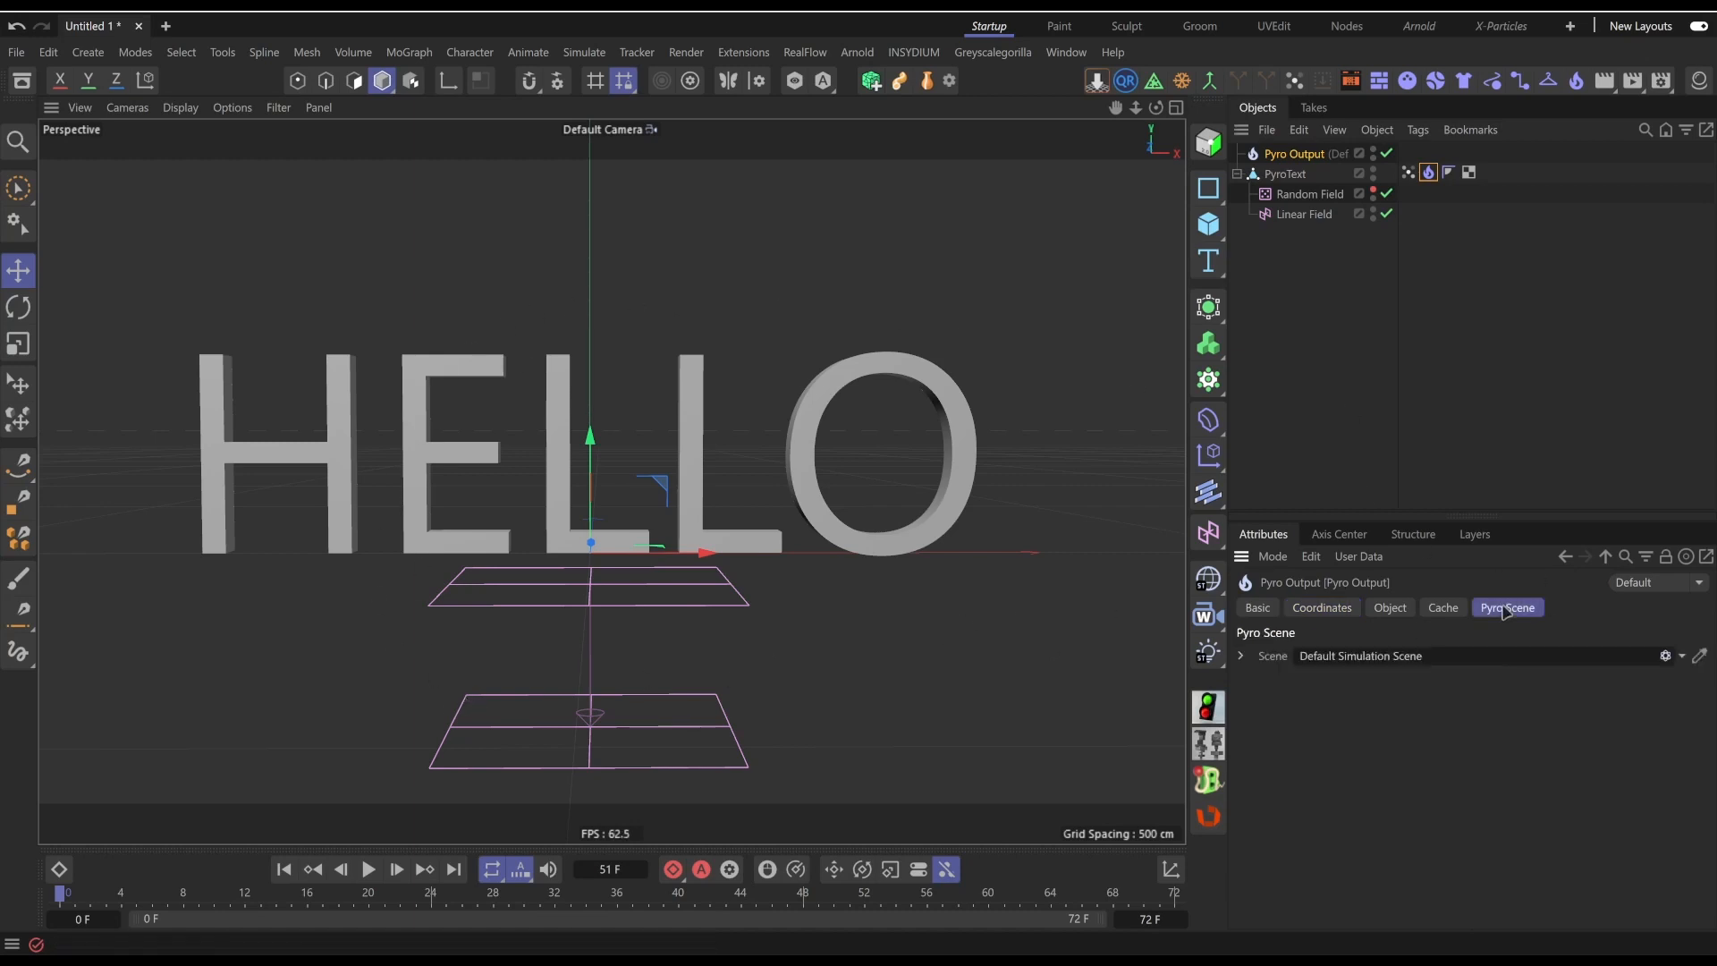
{"action": "left_click", "coordinate": [1240, 656]}
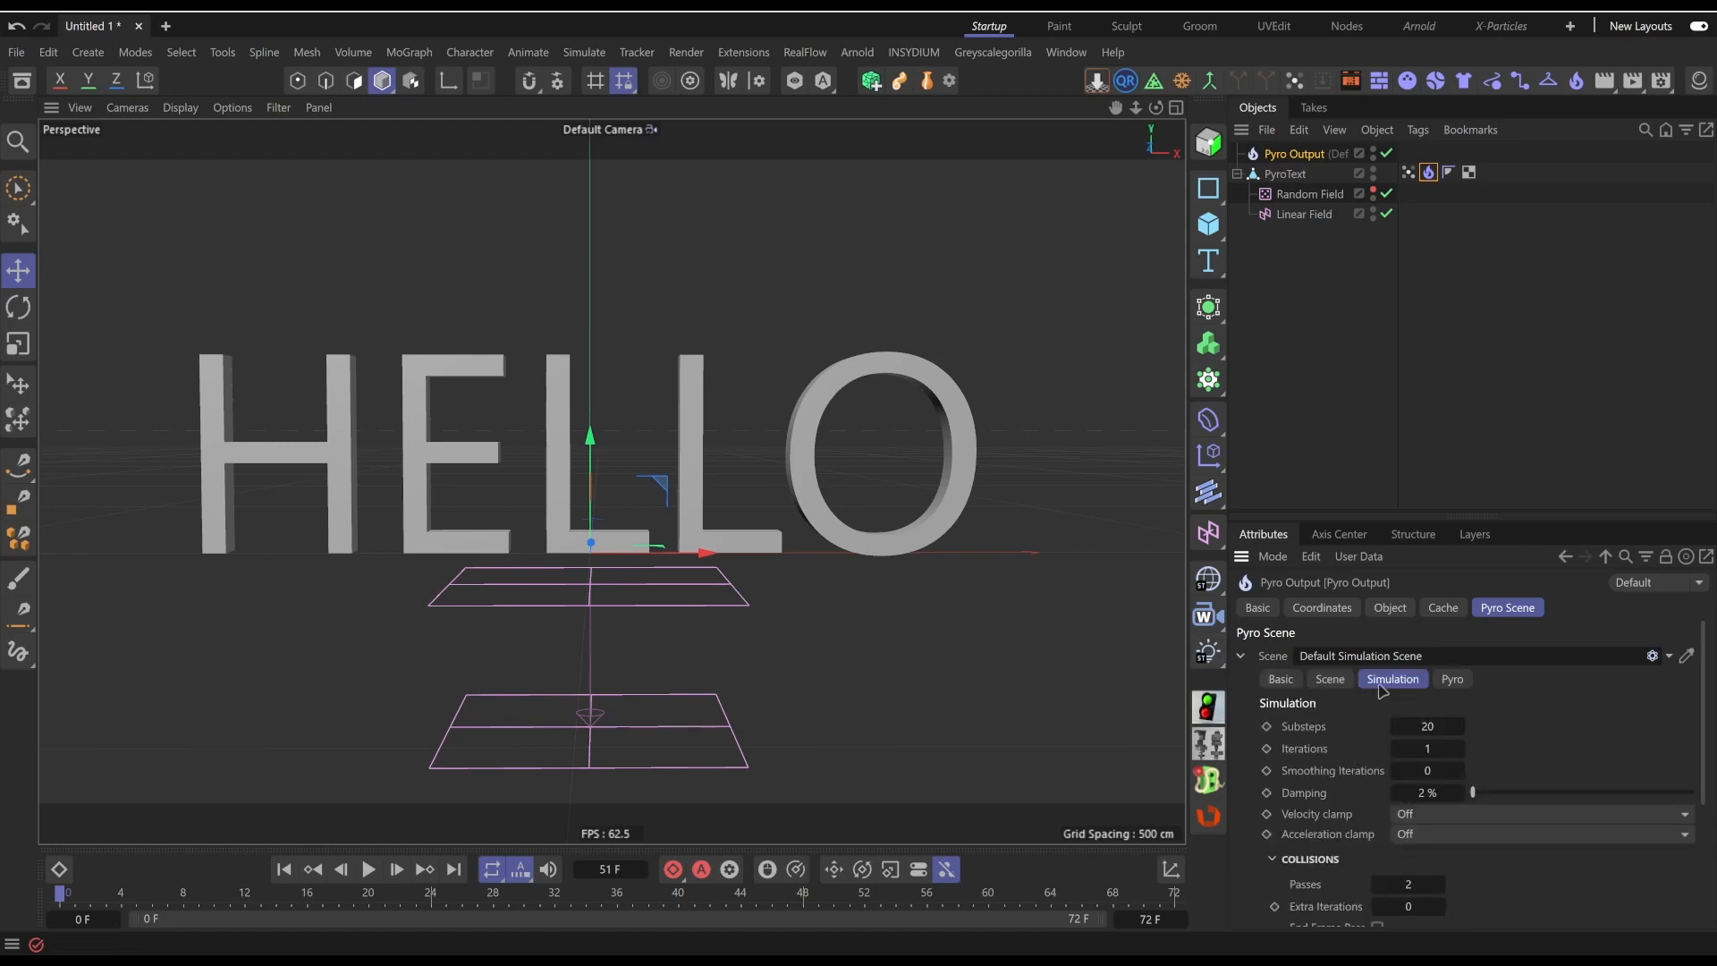
{"action": "left_click", "coordinate": [1456, 681]}
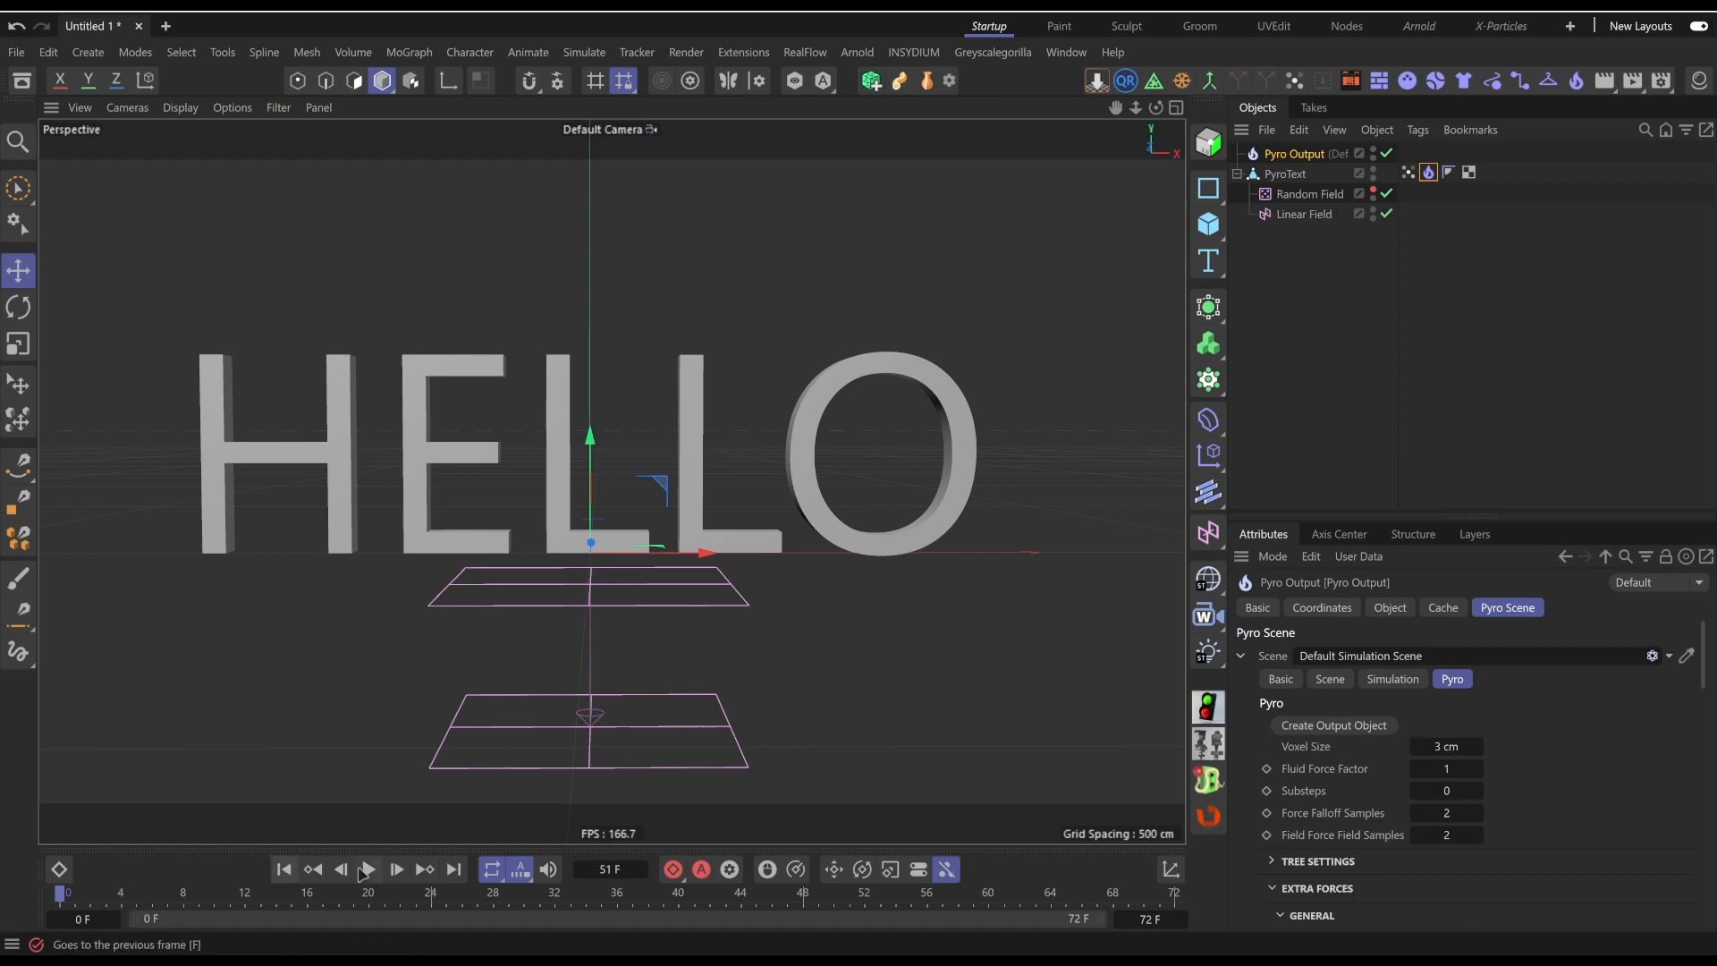
{"action": "left_click", "coordinate": [367, 869]}
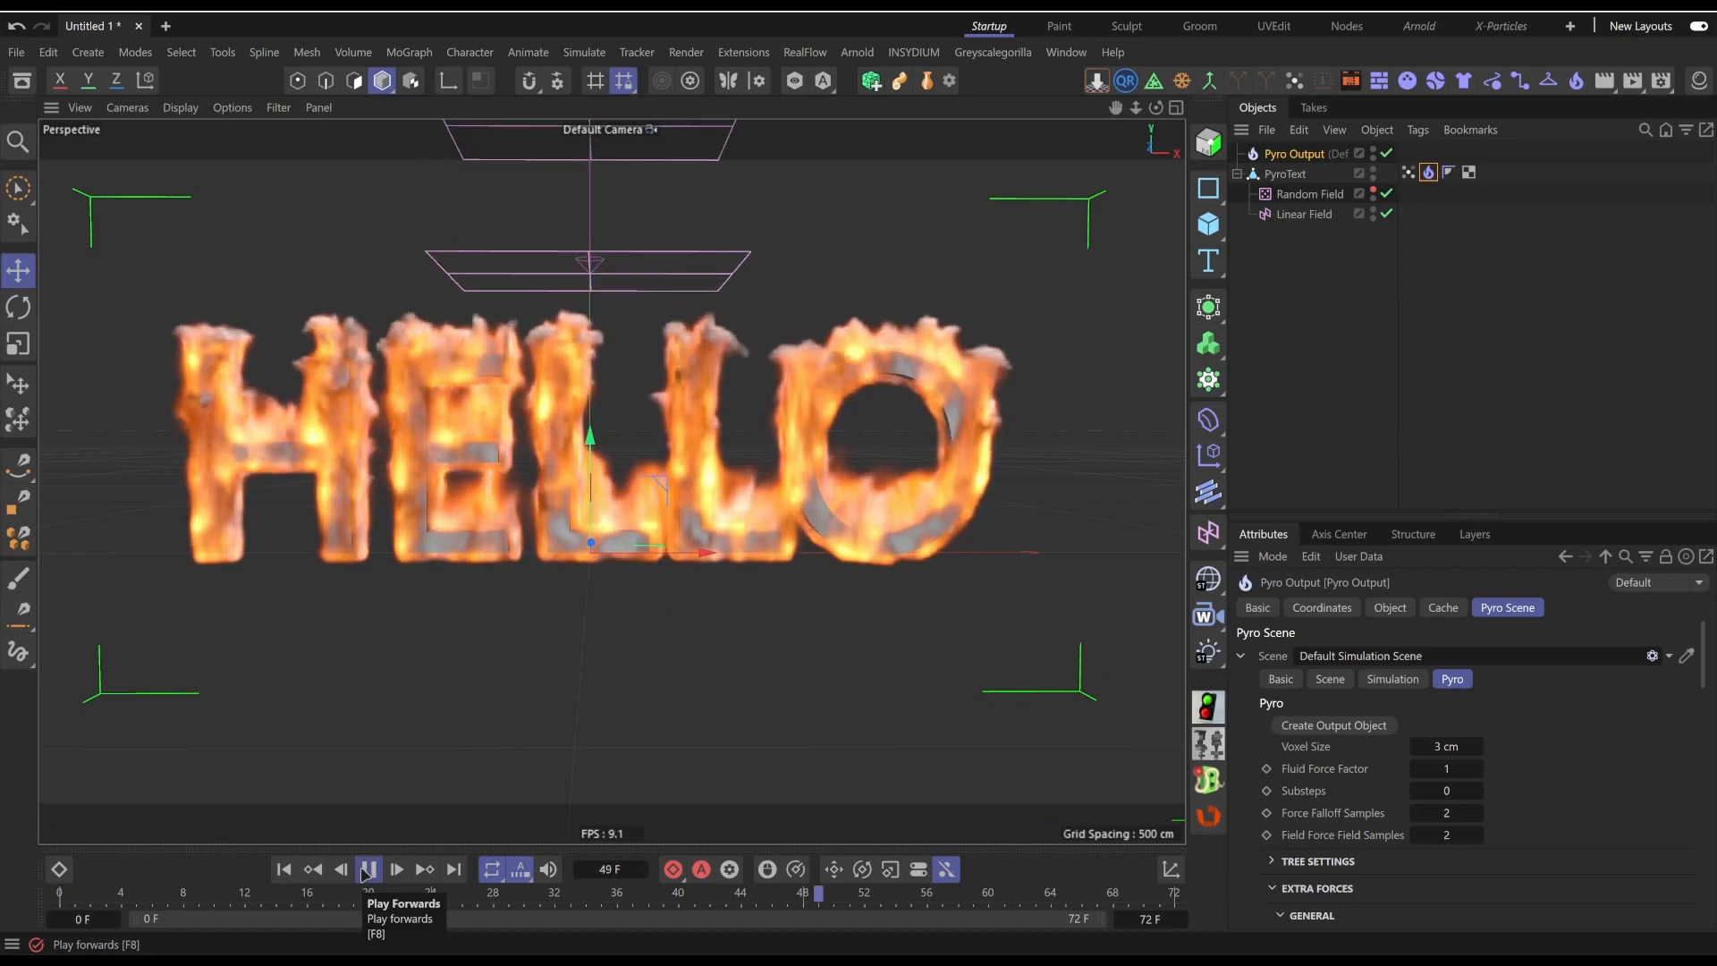
{"action": "left_click", "coordinate": [365, 874]}
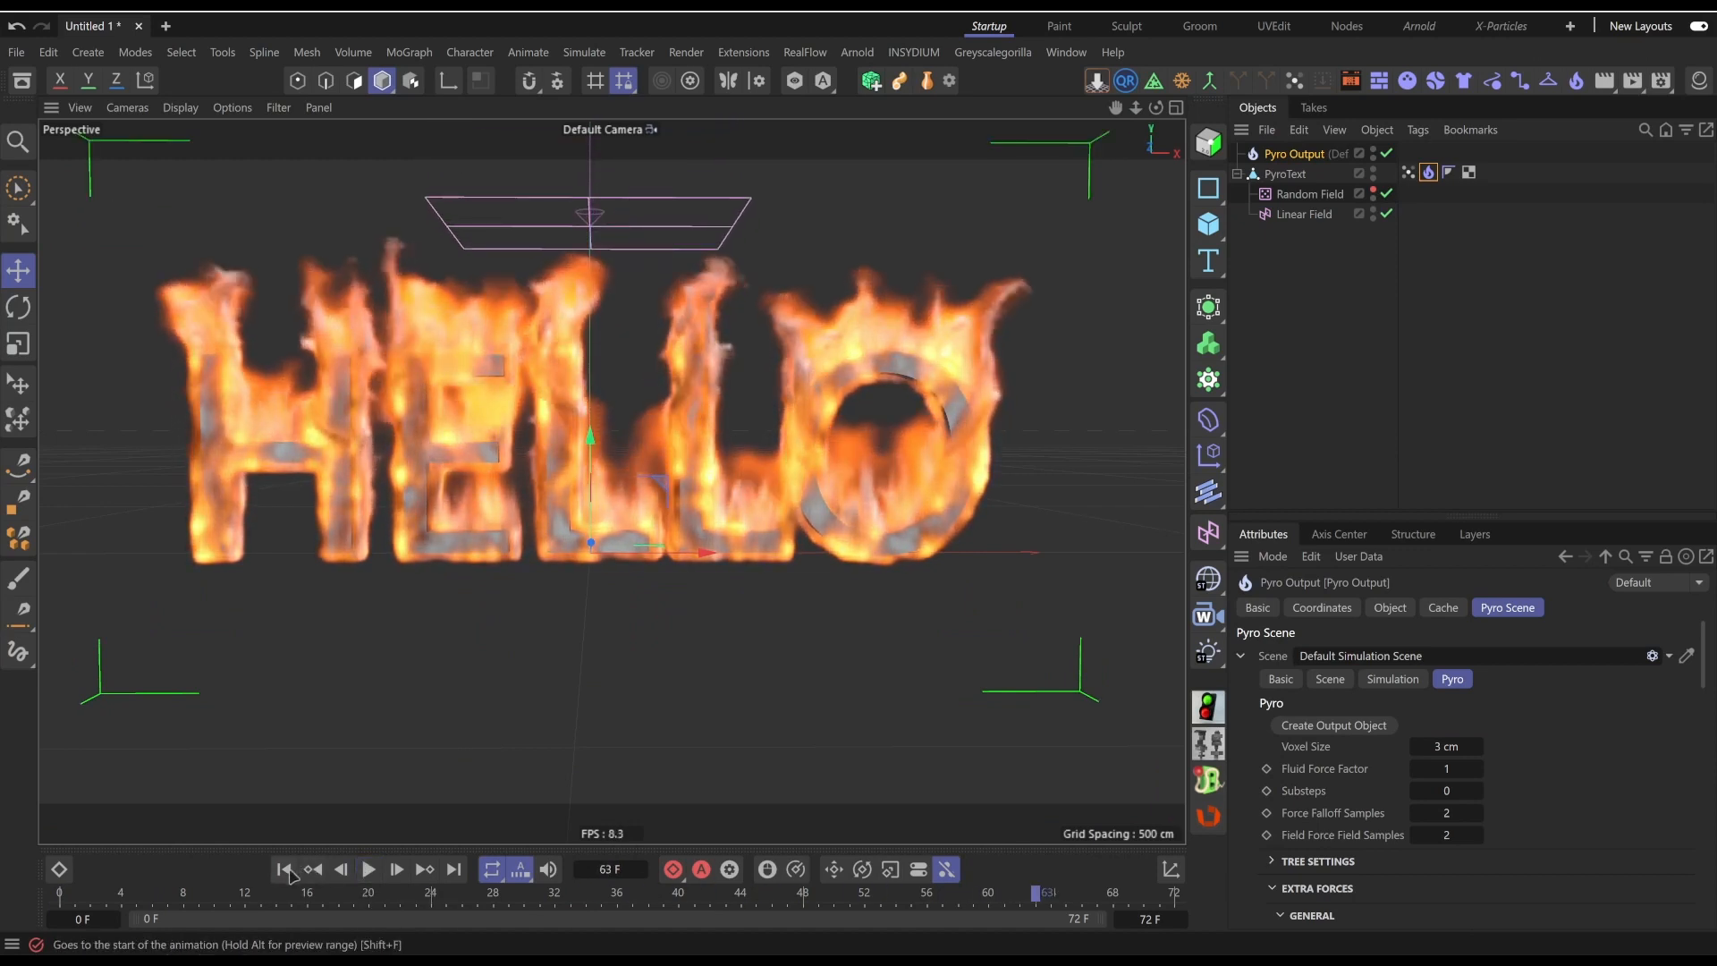
{"action": "left_click", "coordinate": [284, 870]}
Create a new standard material and apply it to the HELLO text
{"action": "left_click", "coordinate": [1695, 83]}
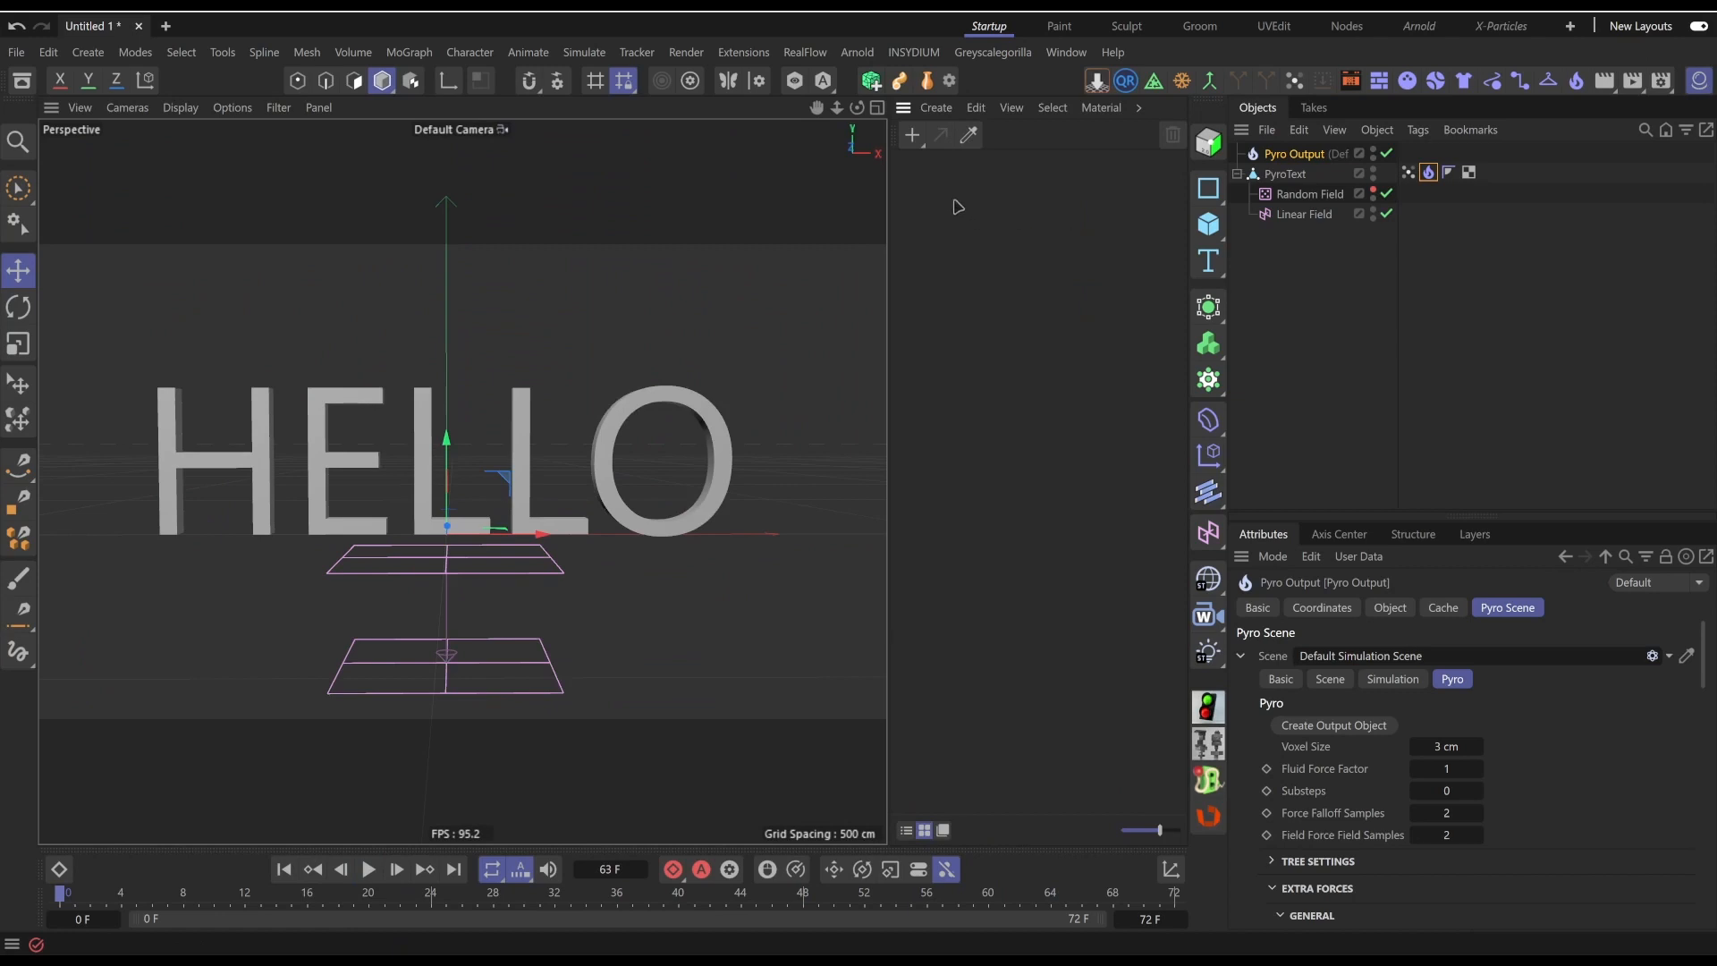
{"action": "left_click", "coordinate": [937, 107]}
{"action": "mouse_move", "coordinate": [984, 159]}
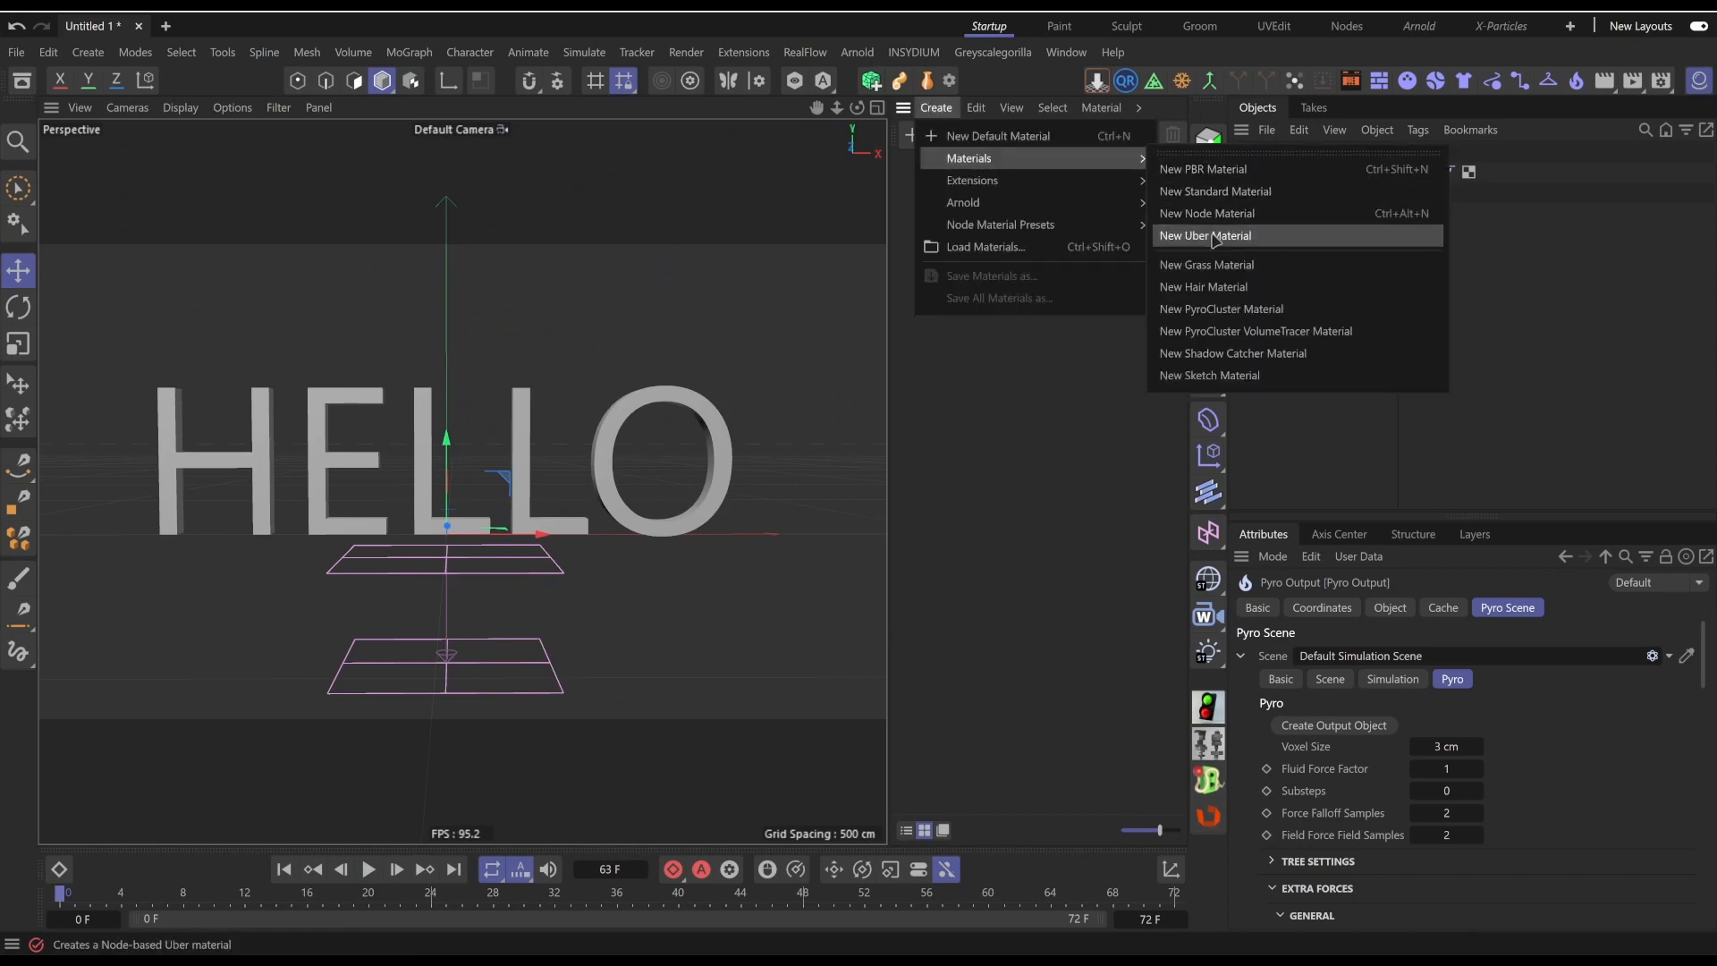
{"action": "left_click", "coordinate": [1216, 190]}
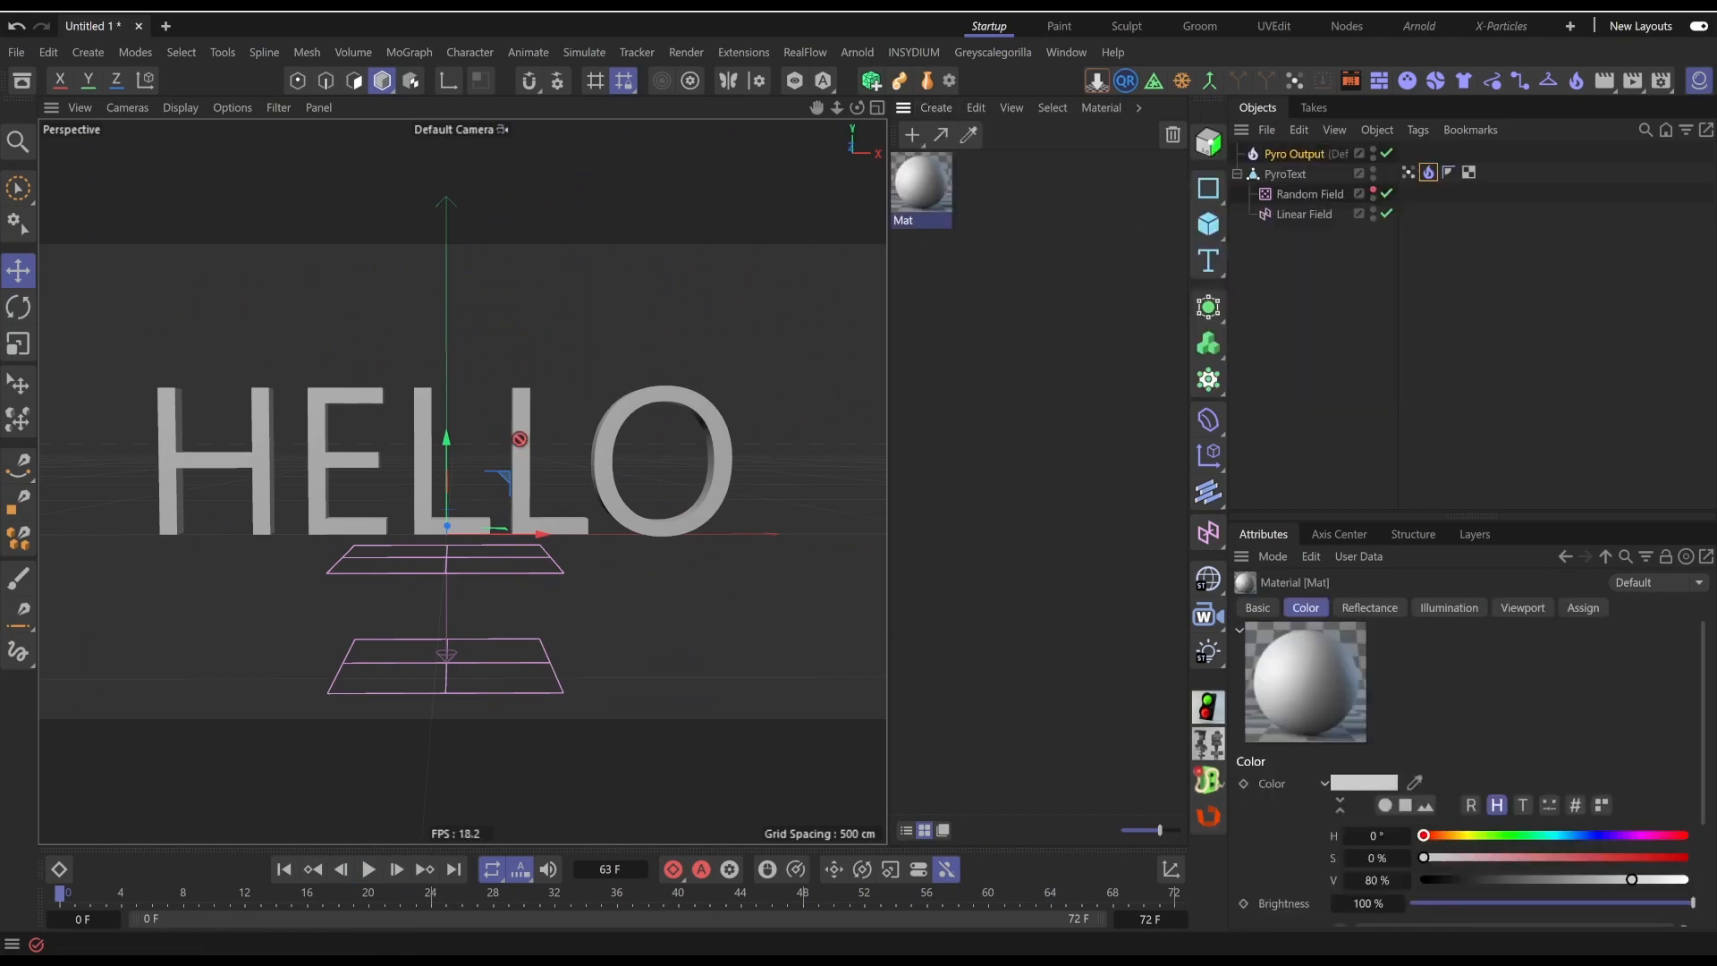
{"action": "left_click_drag", "start_coordinate": [520, 439], "coordinate": [554, 465]}
Set the material's color to red with hue 0°, saturation 77 % and value 76 %
{"action": "left_click", "coordinate": [922, 184]}
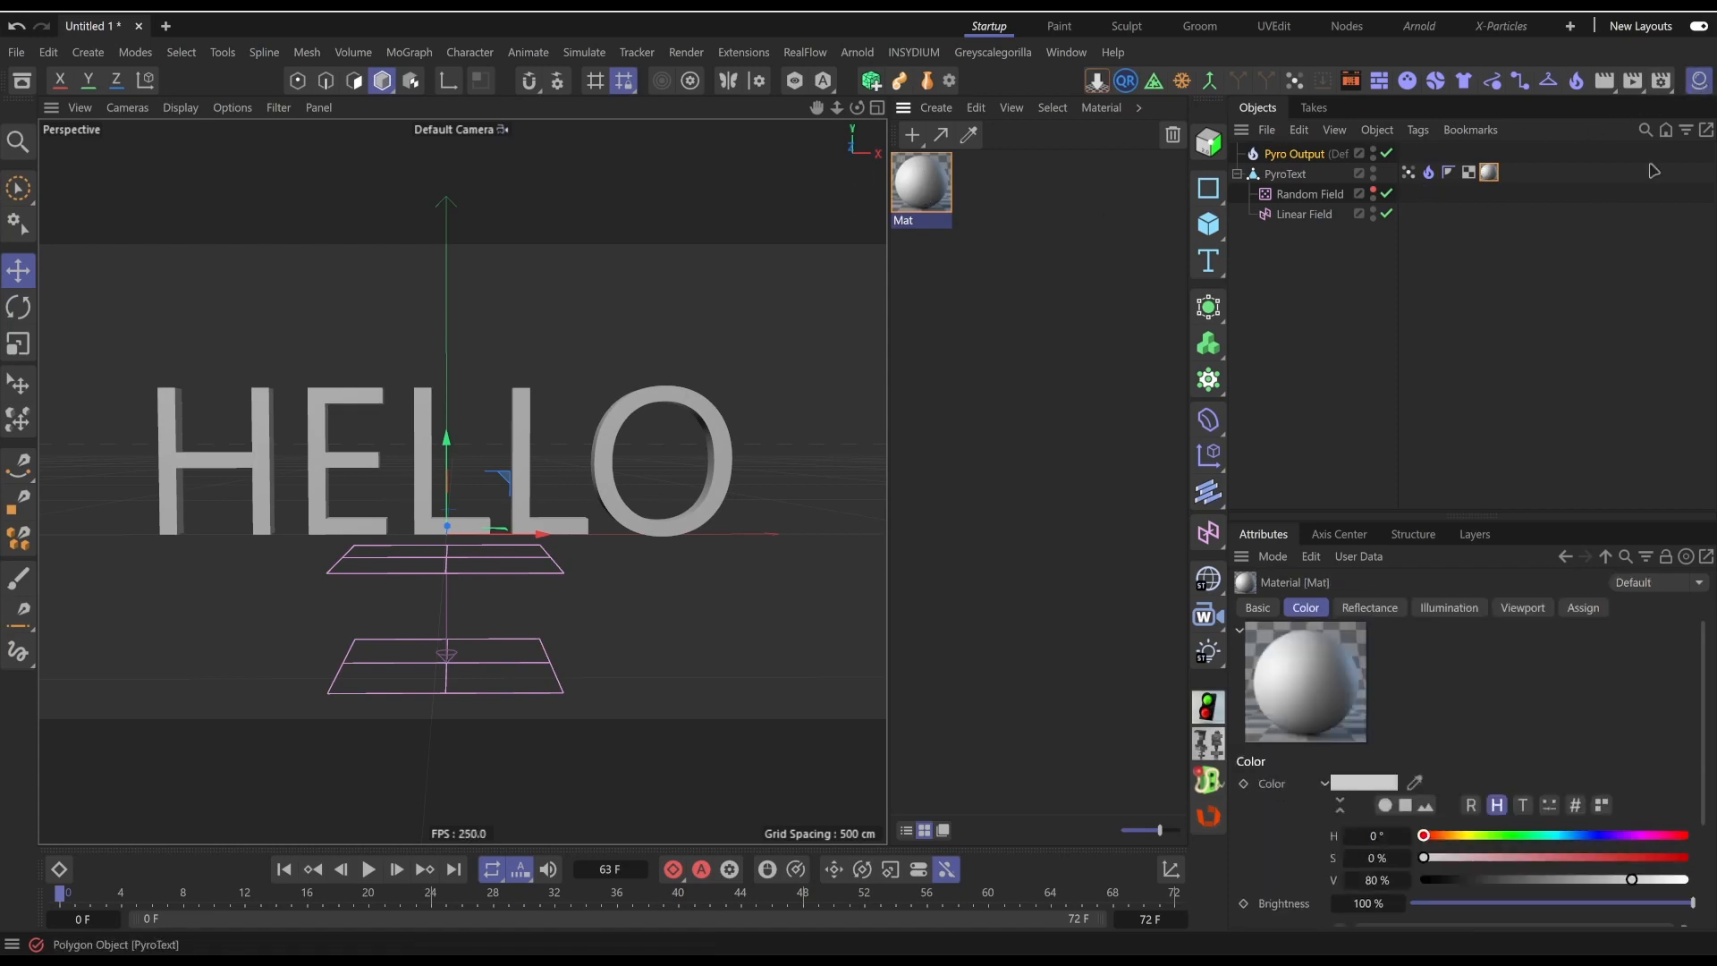
{"action": "left_click_drag", "start_coordinate": [1471, 835], "coordinate": [1437, 836]}
{"action": "left_click_drag", "start_coordinate": [1629, 858], "coordinate": [1533, 880]}
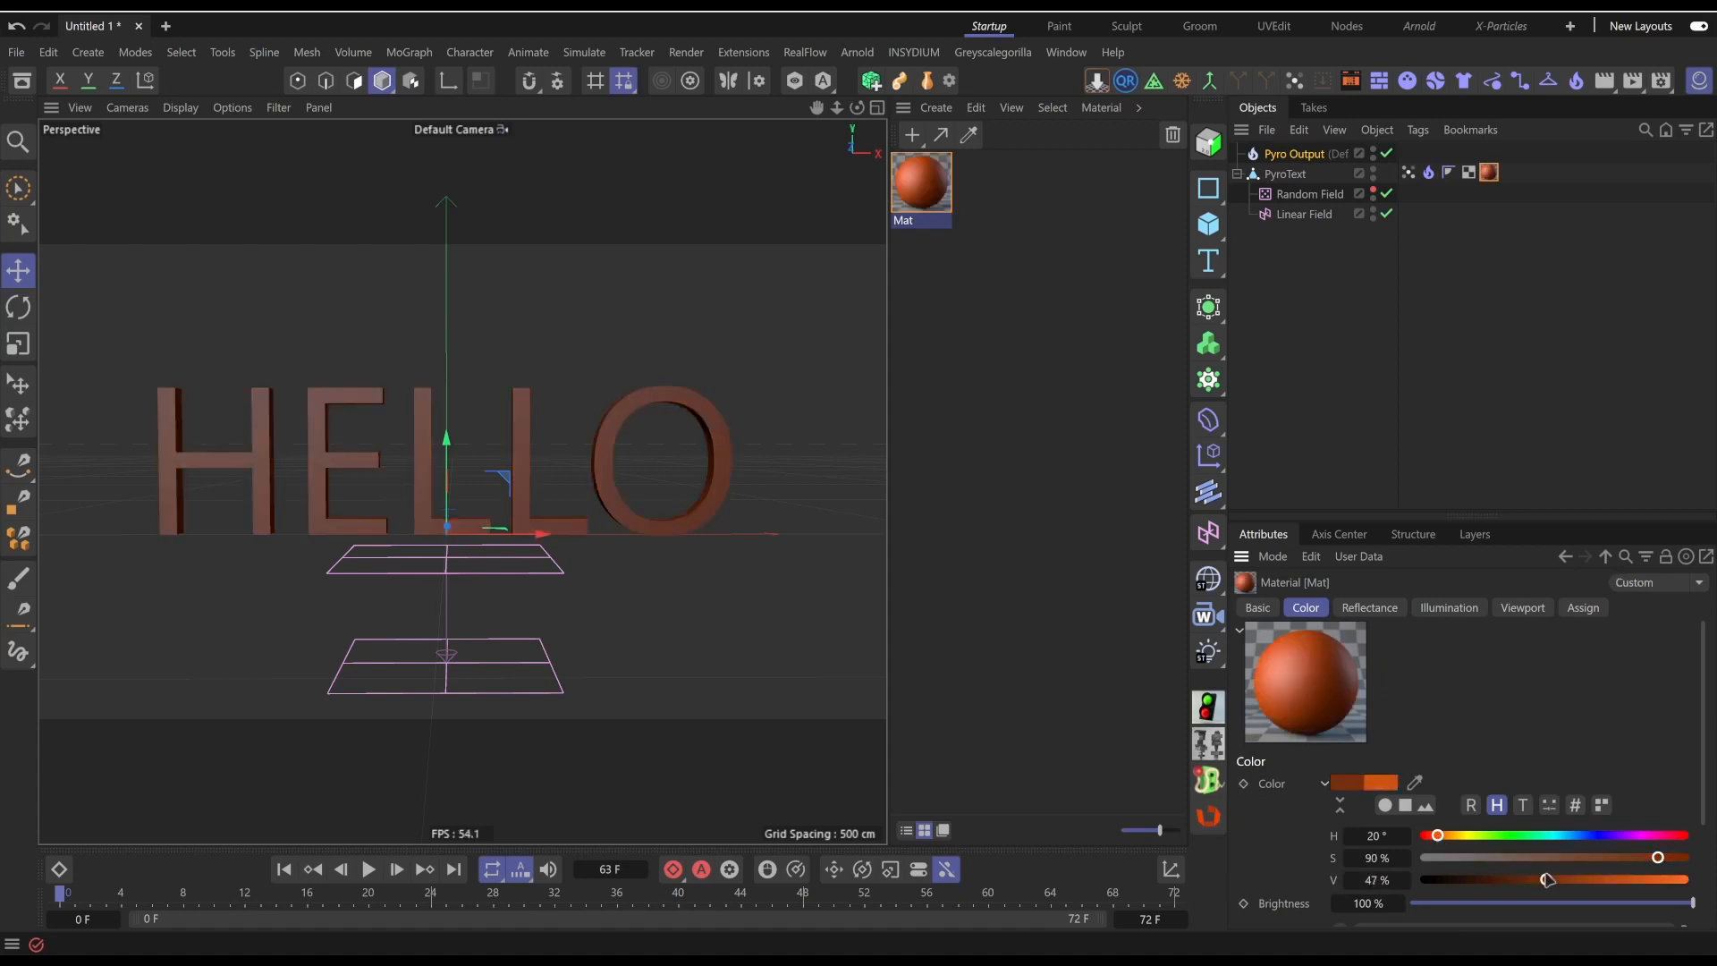
{"action": "left_click_drag", "start_coordinate": [1437, 836], "coordinate": [1424, 835]}
{"action": "left_click", "coordinate": [1621, 880]}
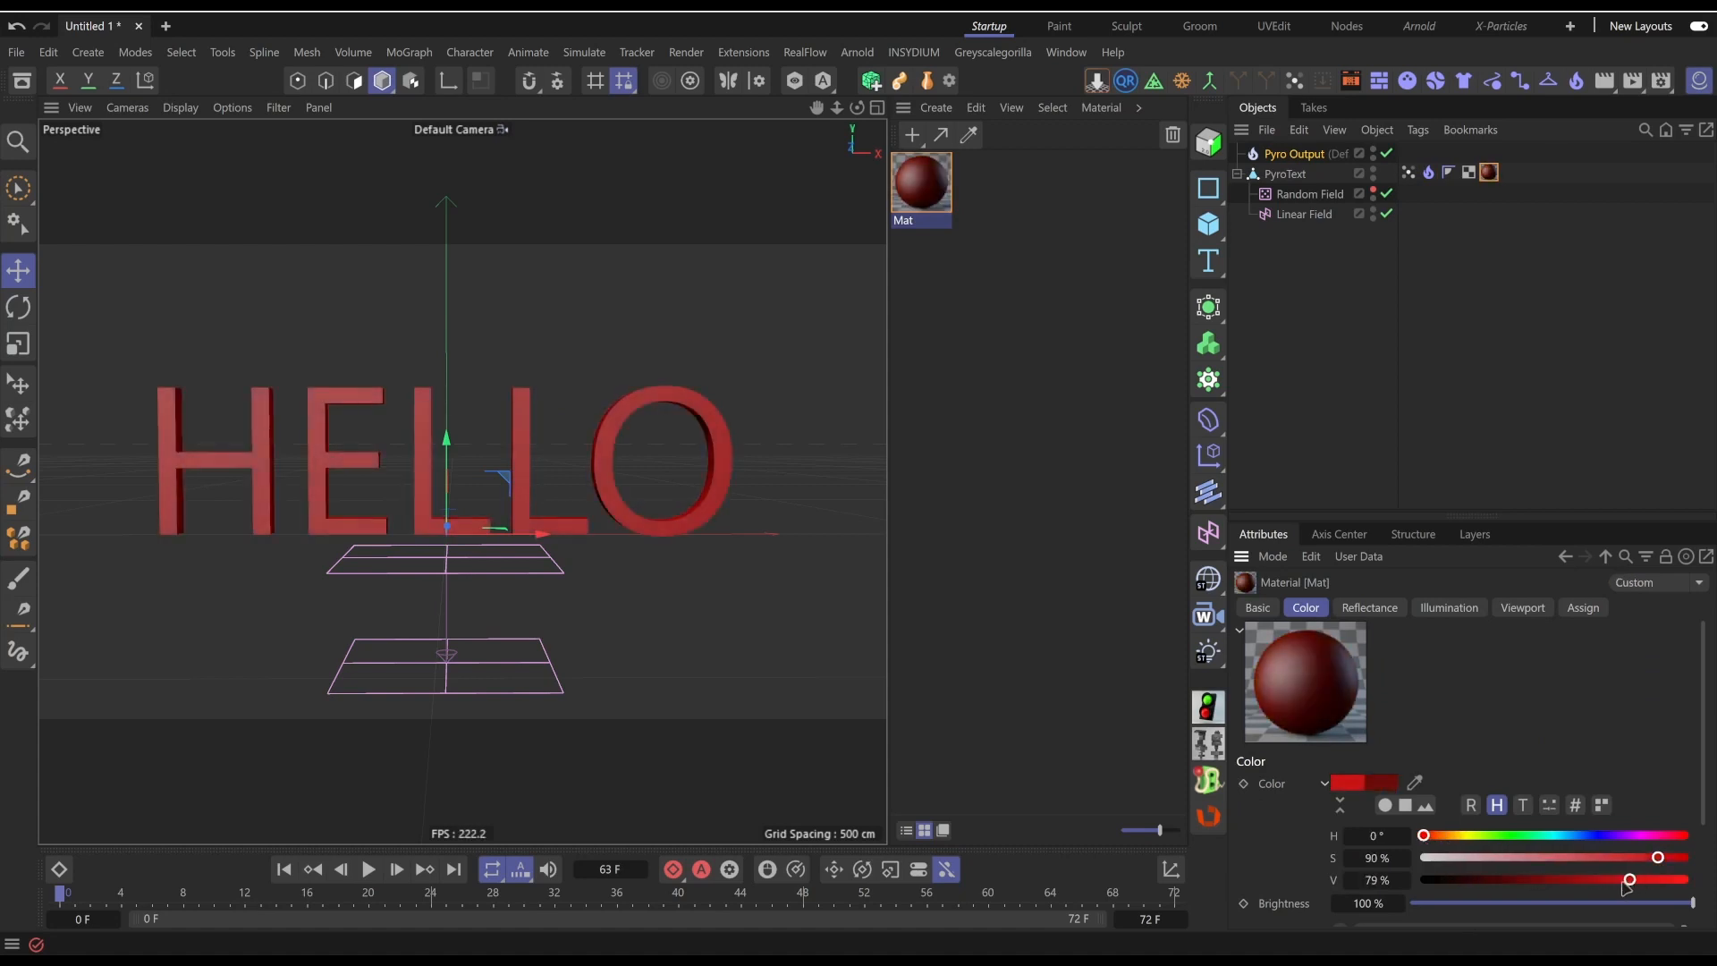
{"action": "left_click", "coordinate": [1619, 857]}
{"action": "left_click_drag", "start_coordinate": [1607, 859], "coordinate": [1622, 859]}
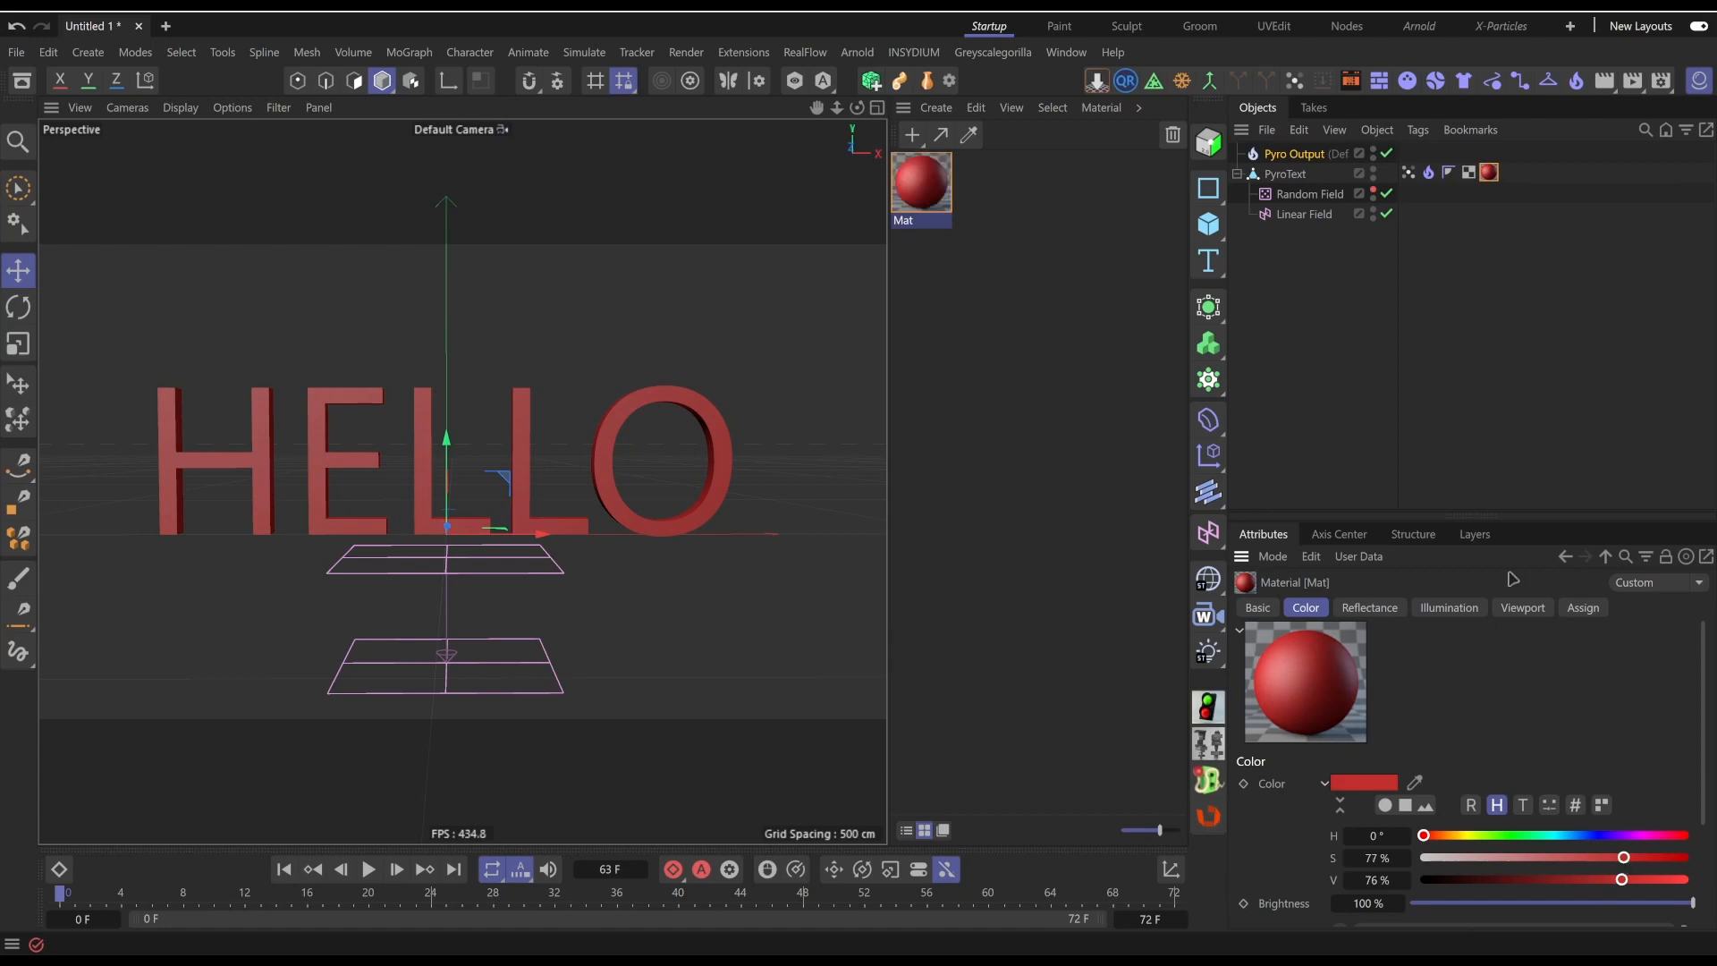
Preview the fire simulation on the red HELLO text, replaying it once from the first frame
{"action": "left_click", "coordinate": [368, 870]}
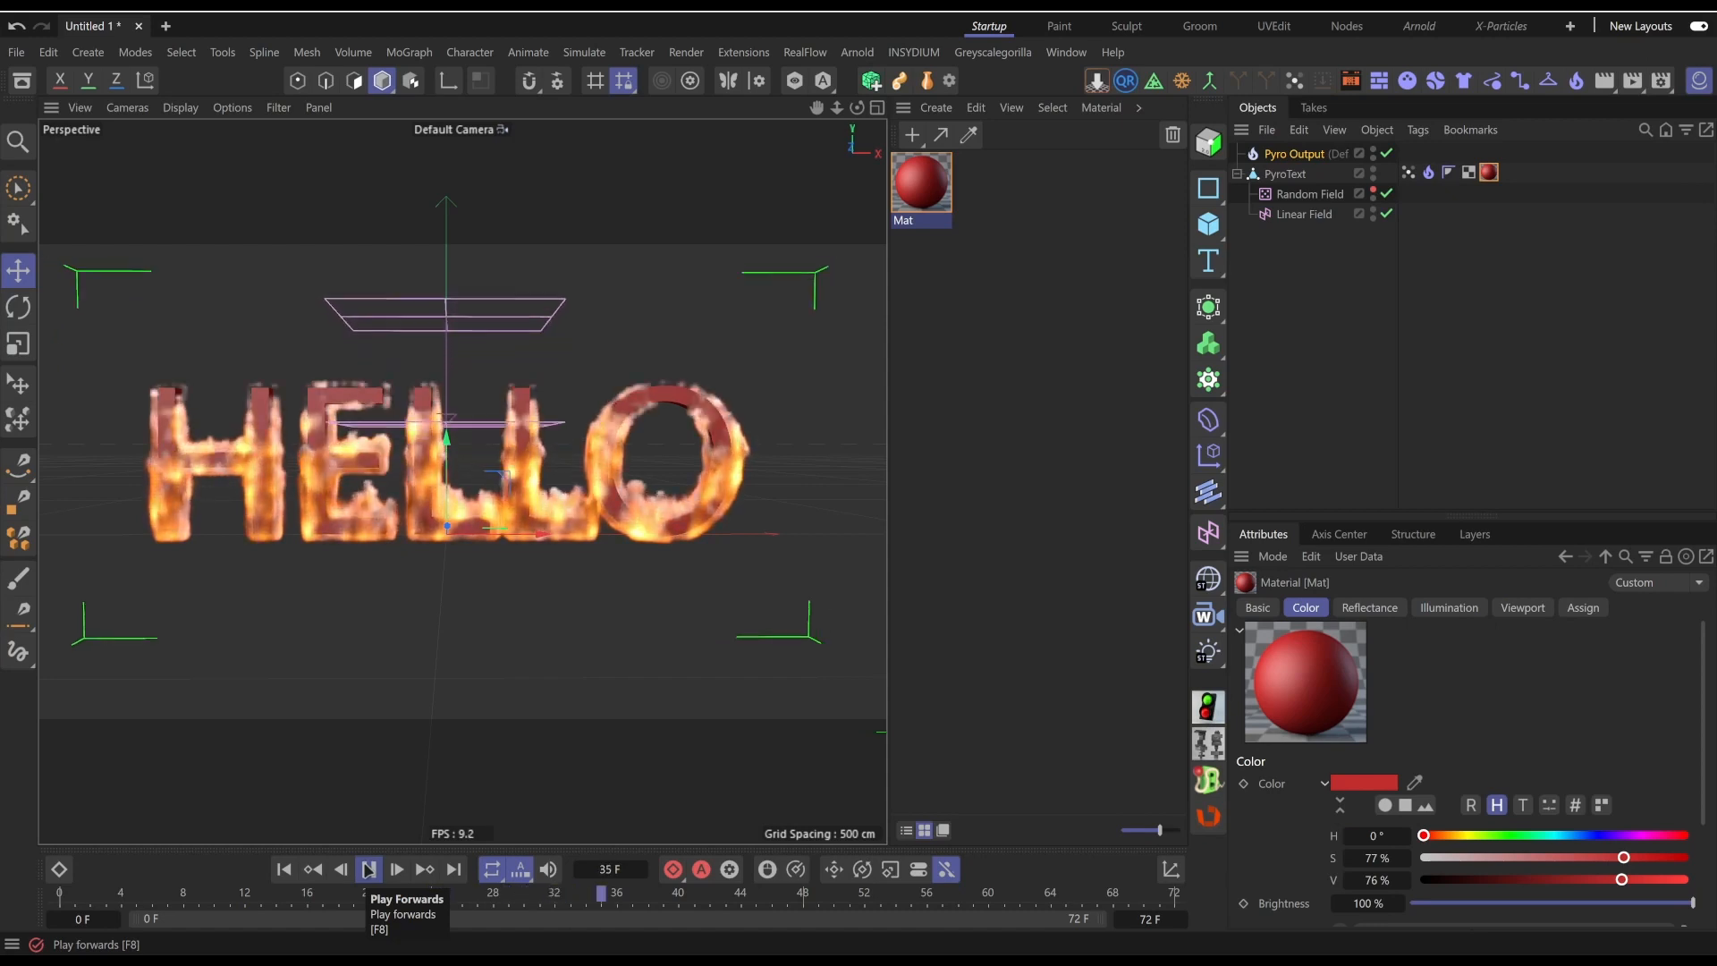
{"action": "left_click", "coordinate": [368, 870]}
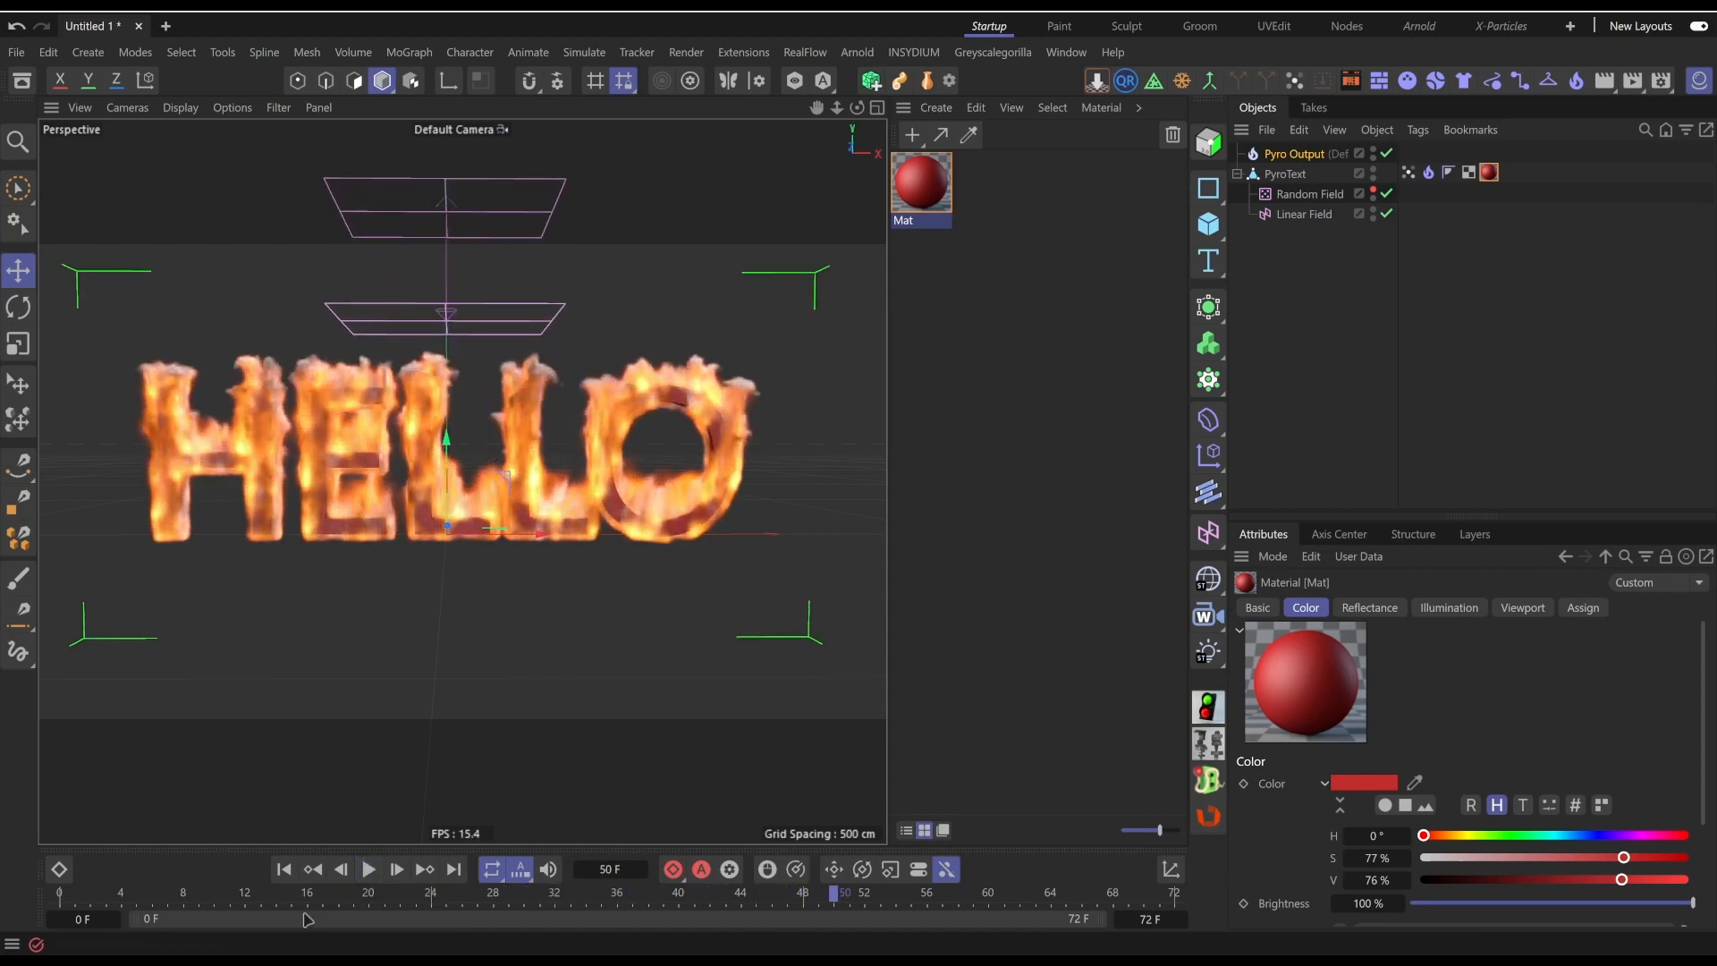
{"action": "left_click", "coordinate": [284, 870]}
{"action": "left_click", "coordinate": [369, 869]}
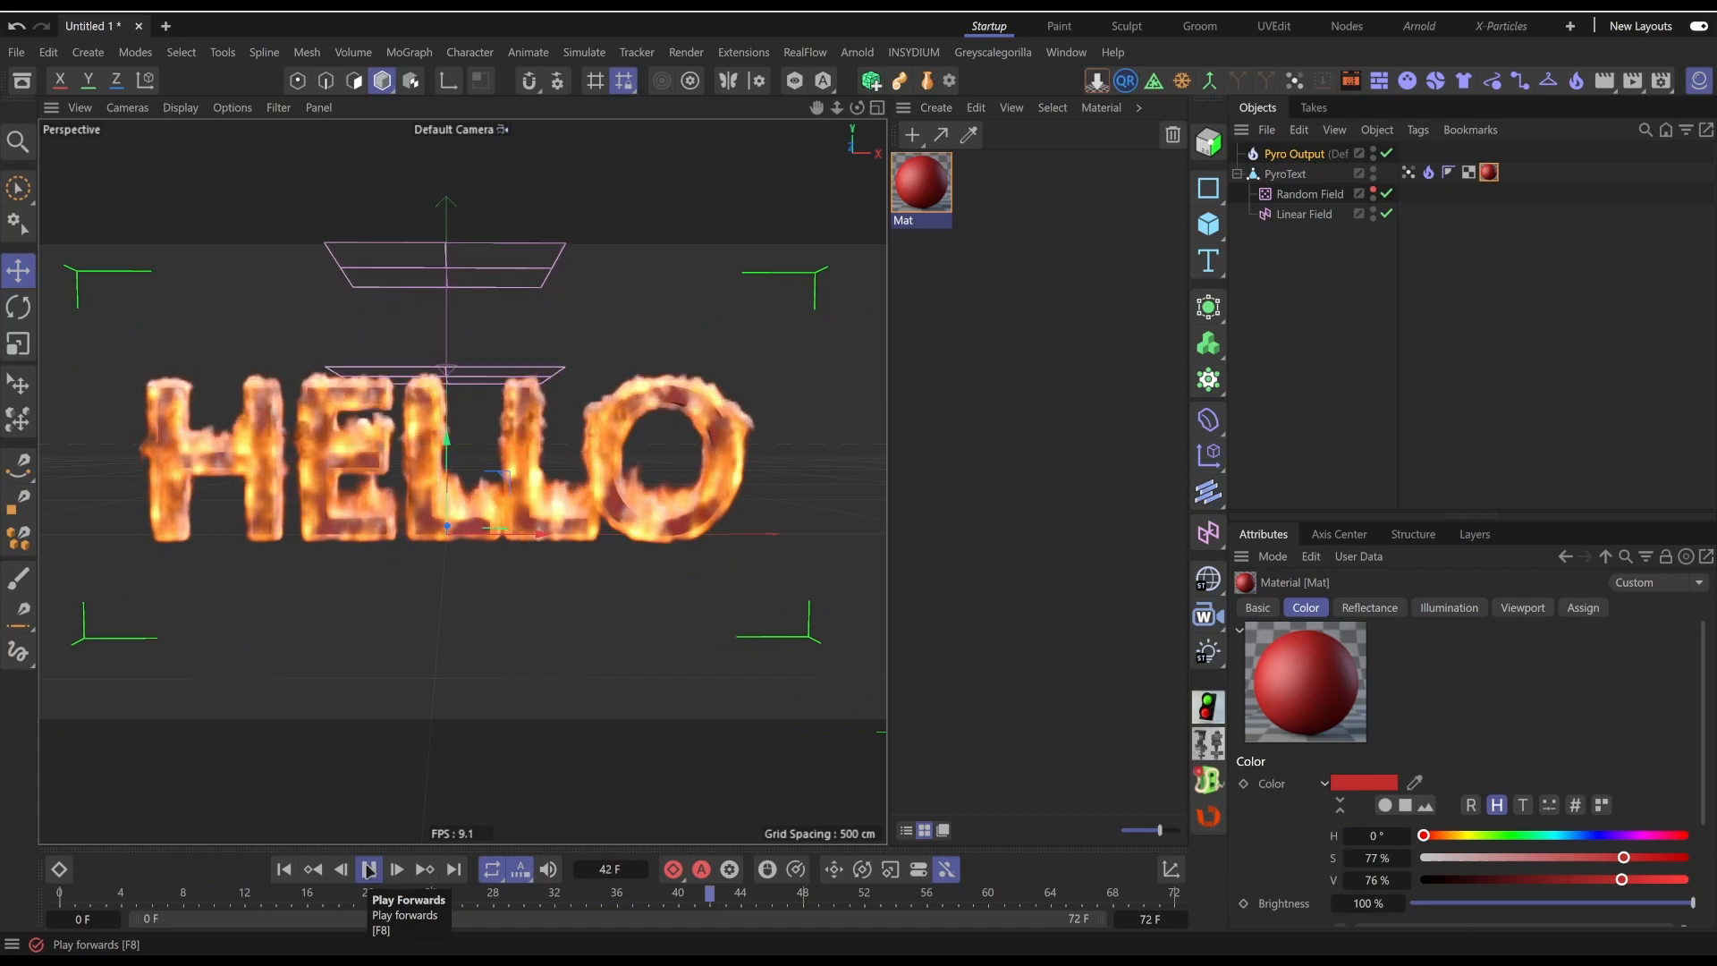
{"action": "left_click", "coordinate": [369, 869]}
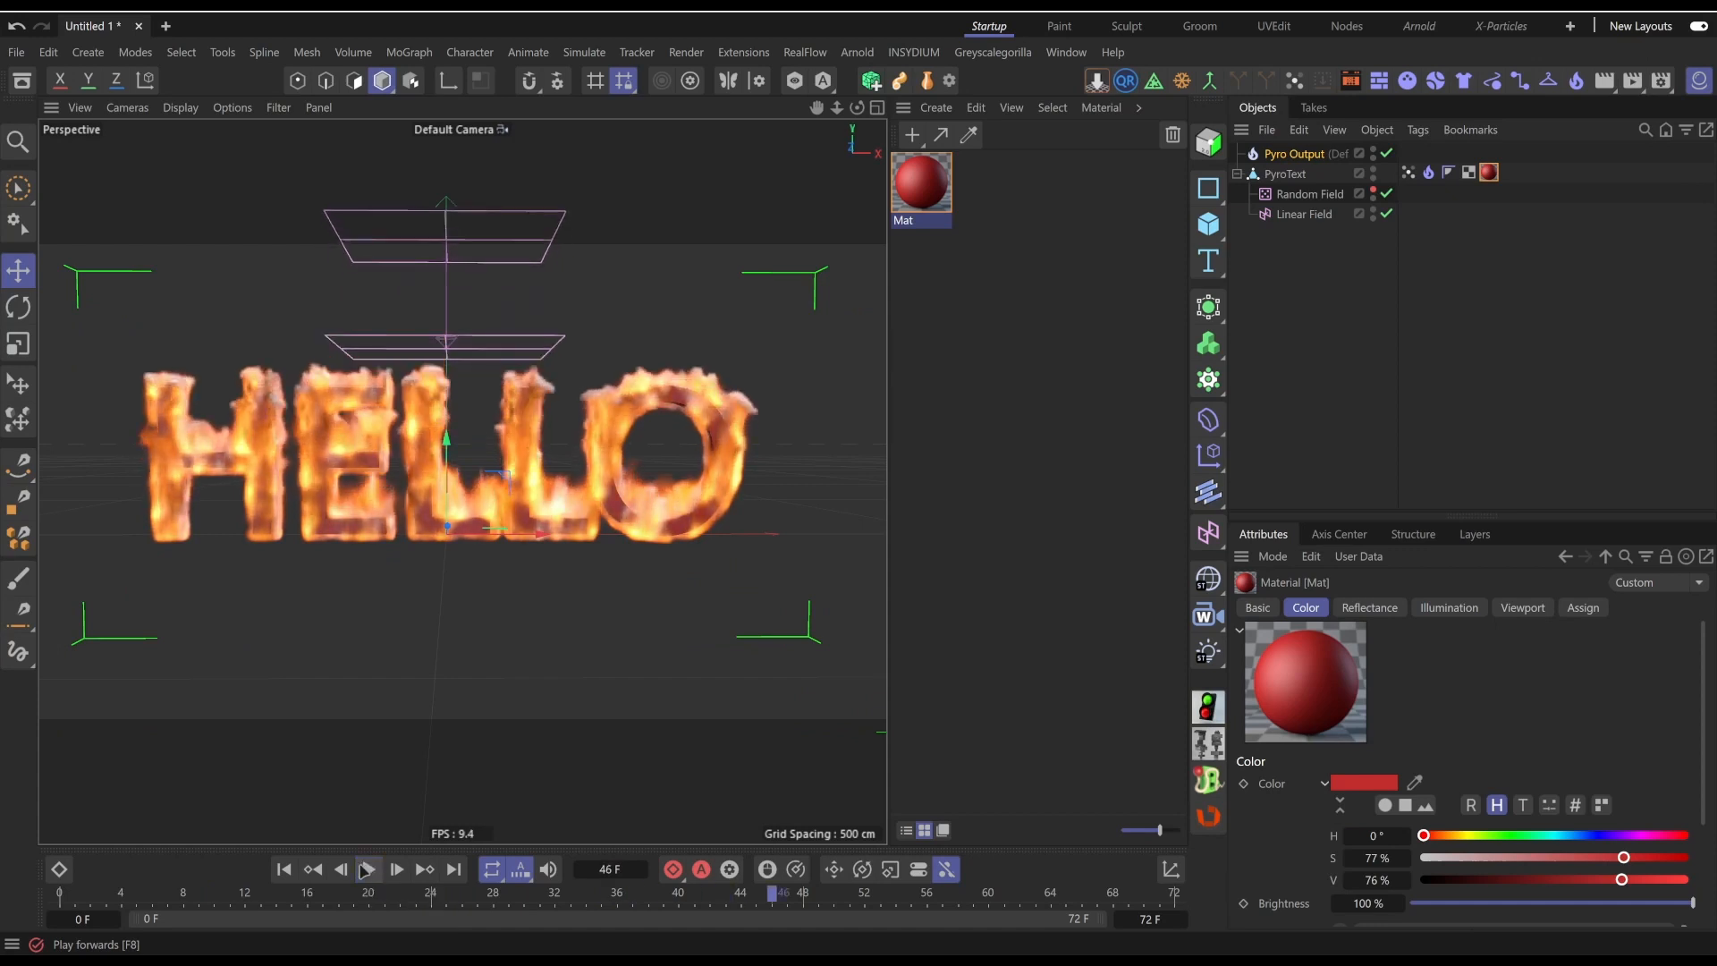
Invert the PyroText vertex map and preview the fire simulation from the first frame
{"action": "left_click", "coordinate": [1409, 172]}
{"action": "left_click", "coordinate": [1256, 608]}
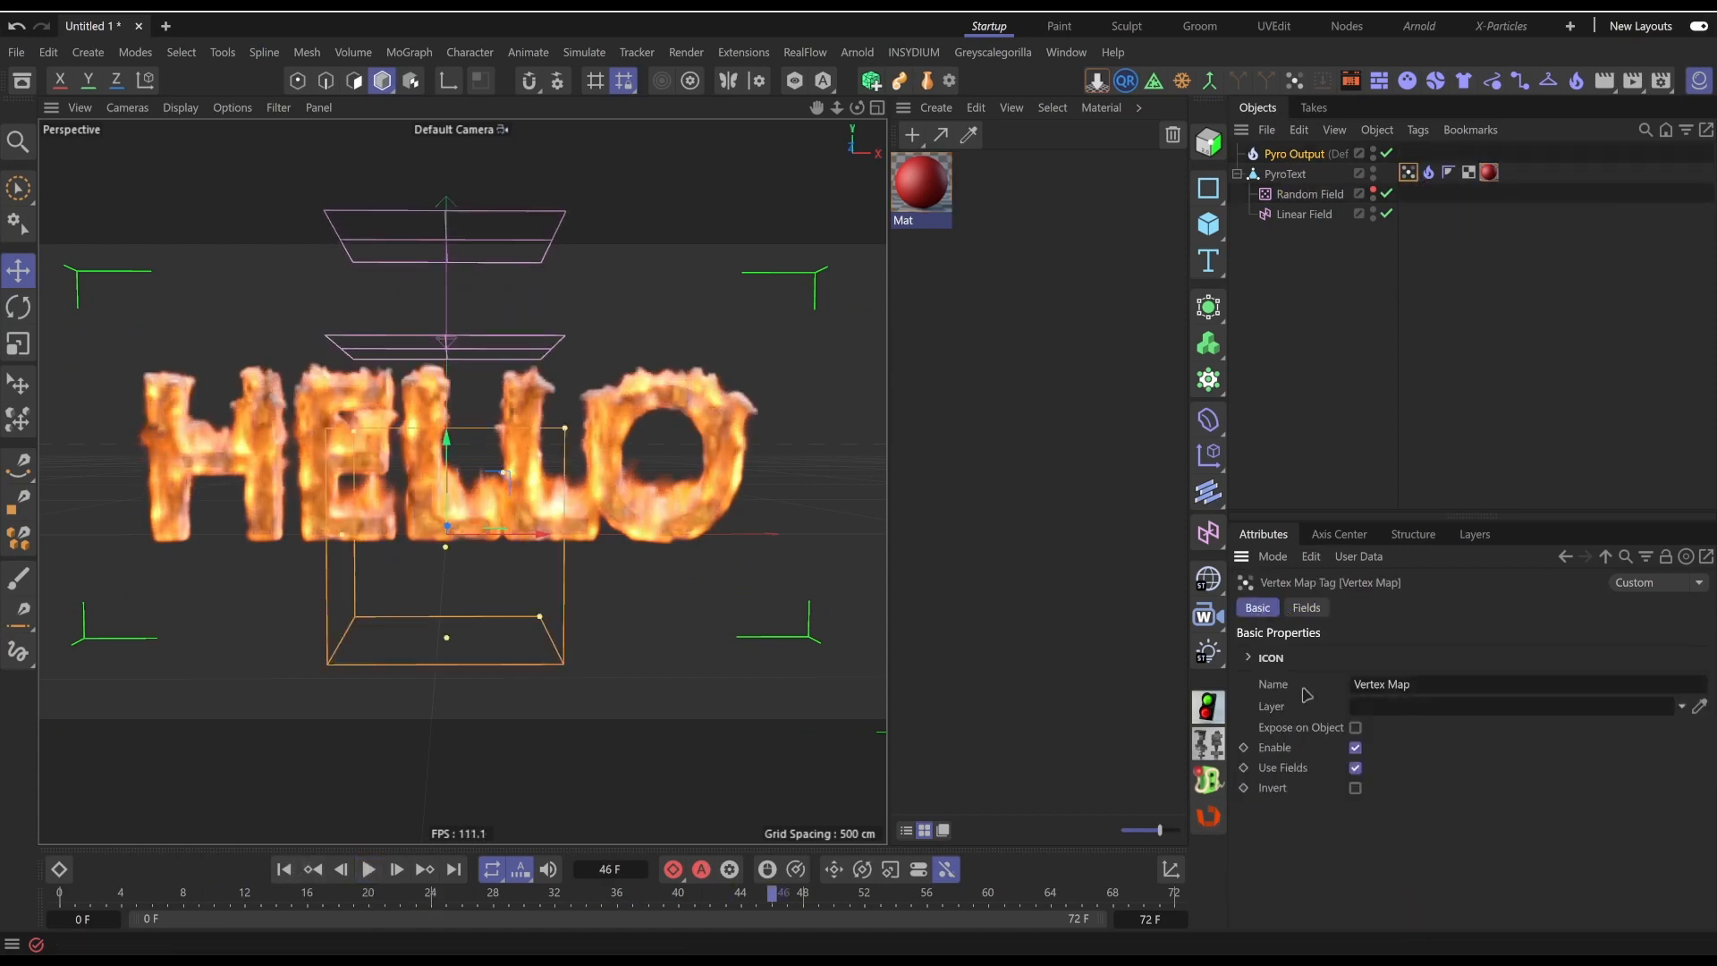
{"action": "left_click", "coordinate": [1356, 788]}
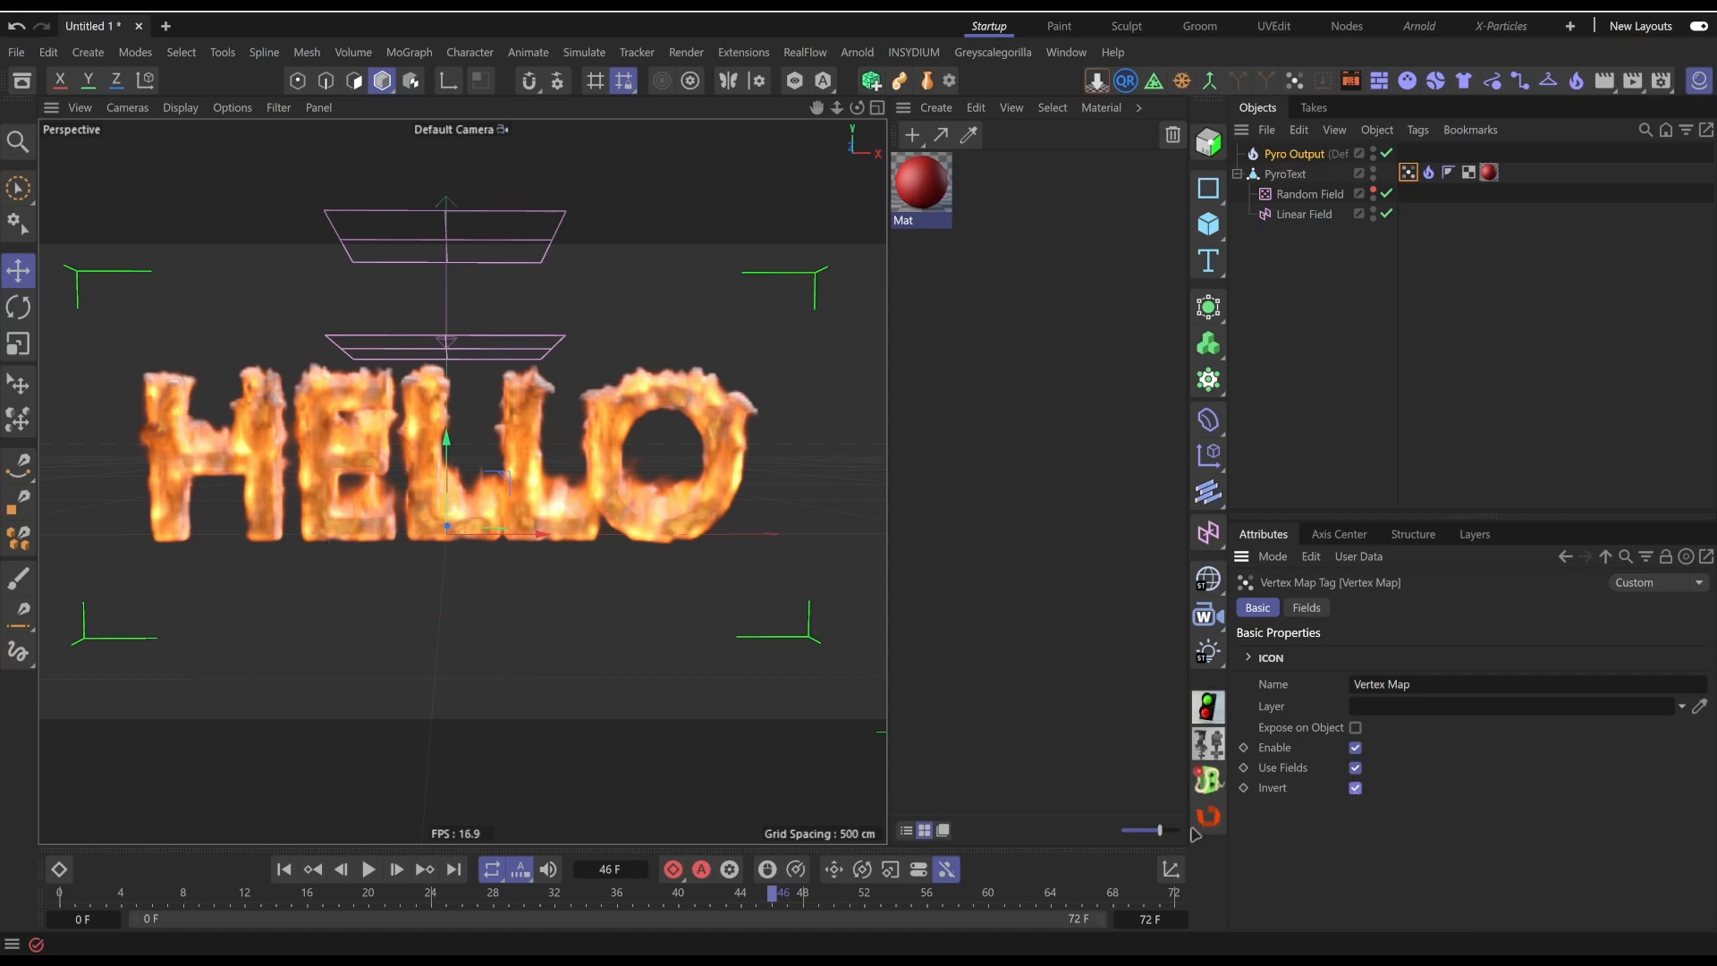
{"action": "left_click", "coordinate": [283, 869]}
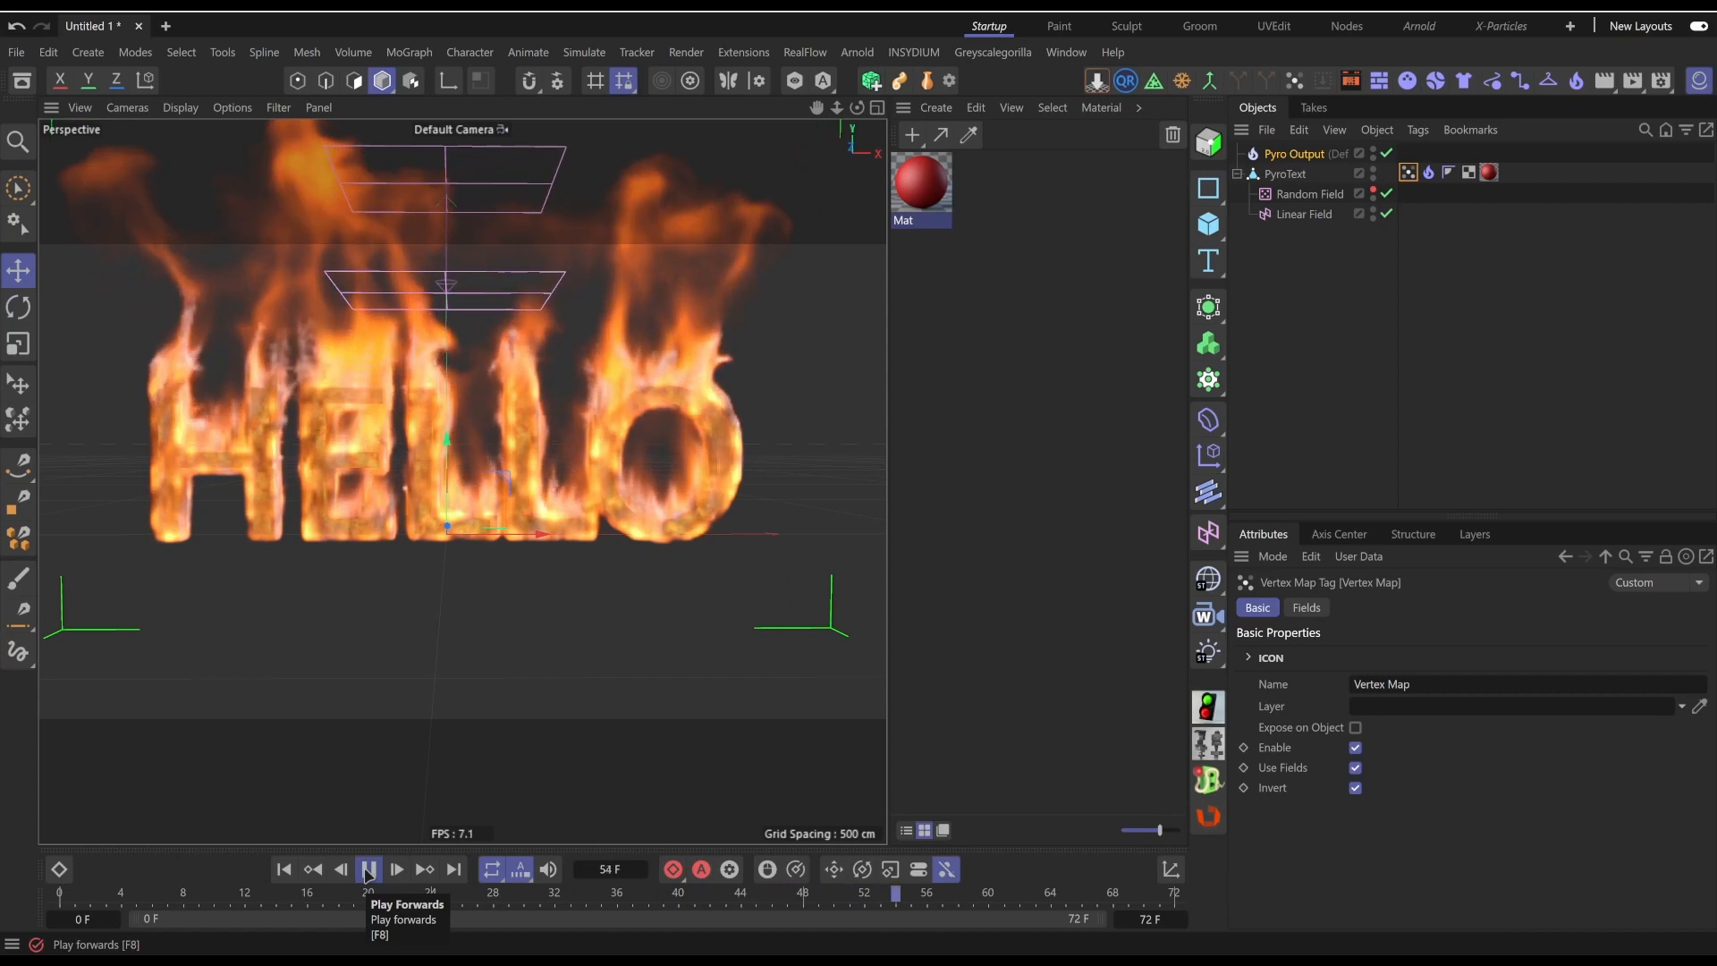
{"action": "left_click", "coordinate": [367, 869]}
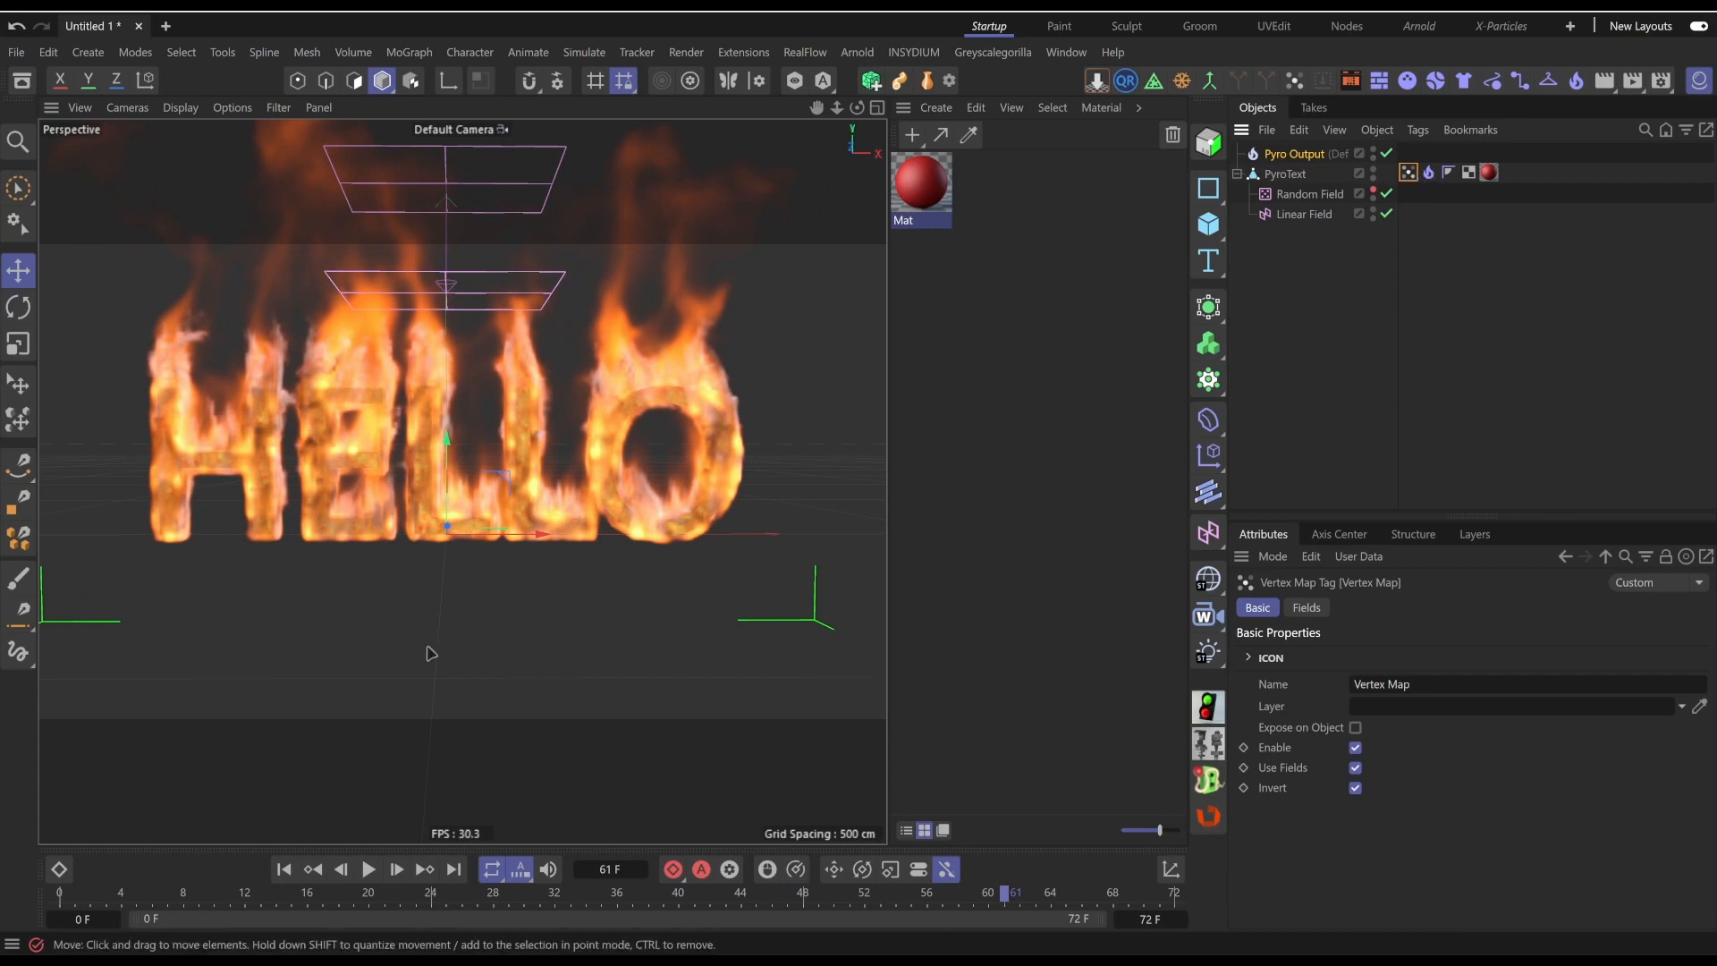
Disable the Pyro Emitter and the Pyro Output, and play the animation with the vertex map shown on the text
{"action": "left_click", "coordinate": [1428, 172]}
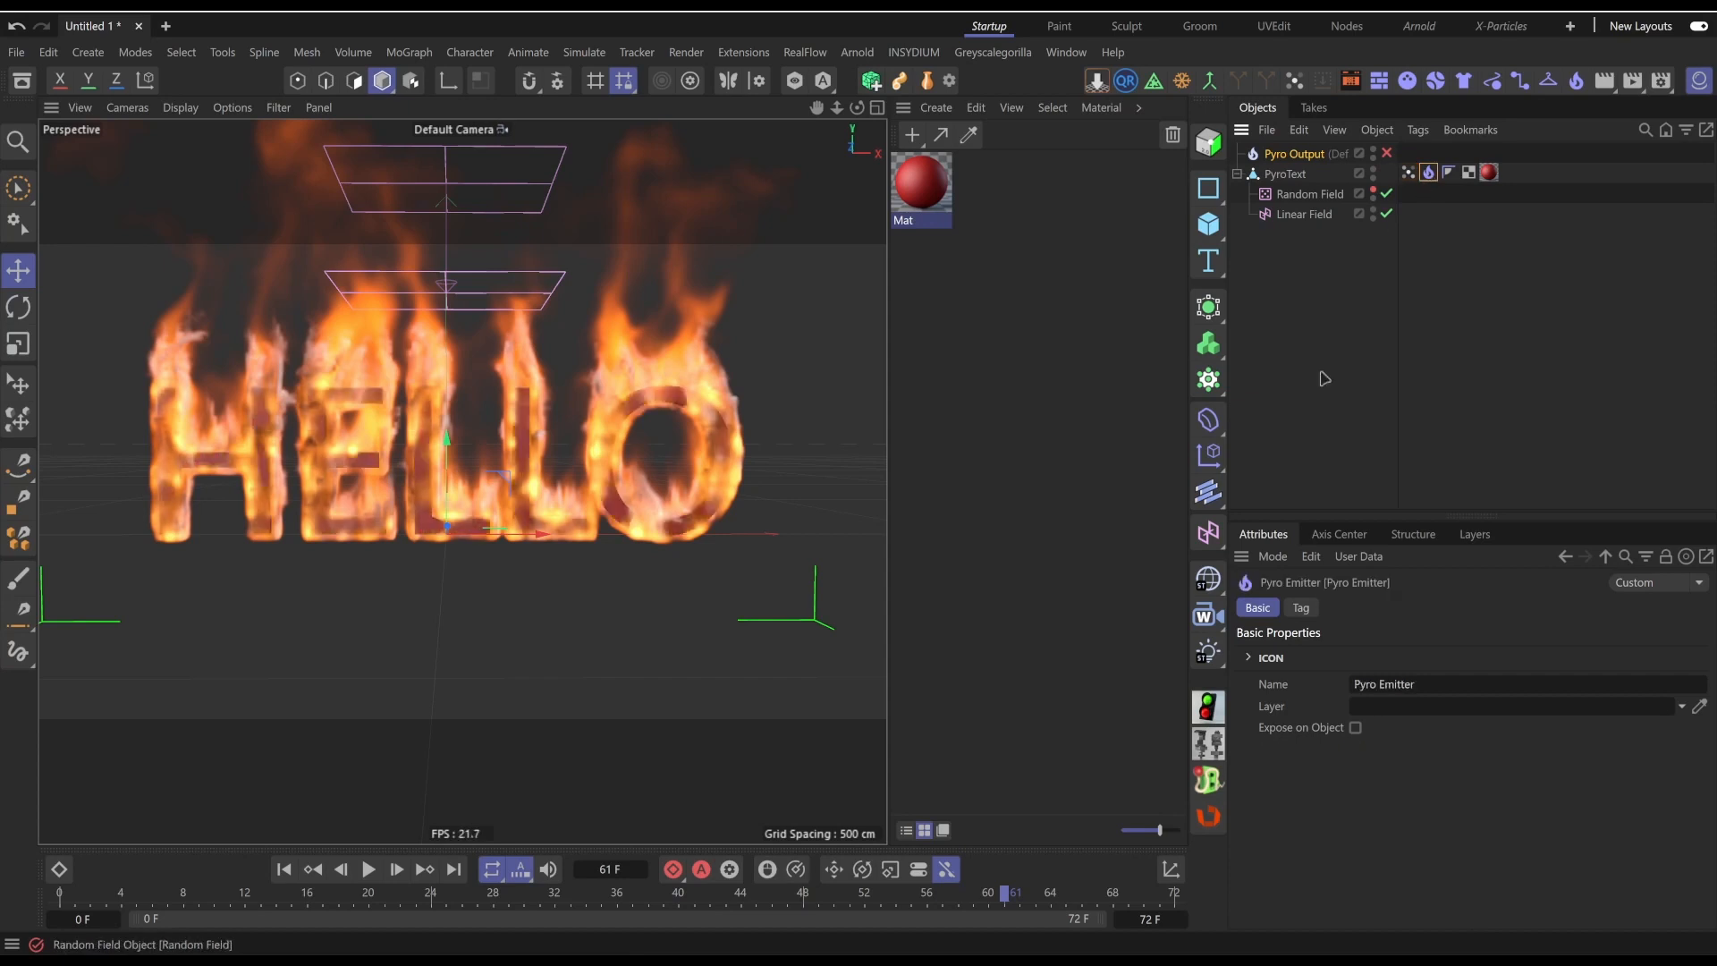
{"action": "left_click", "coordinate": [1301, 608]}
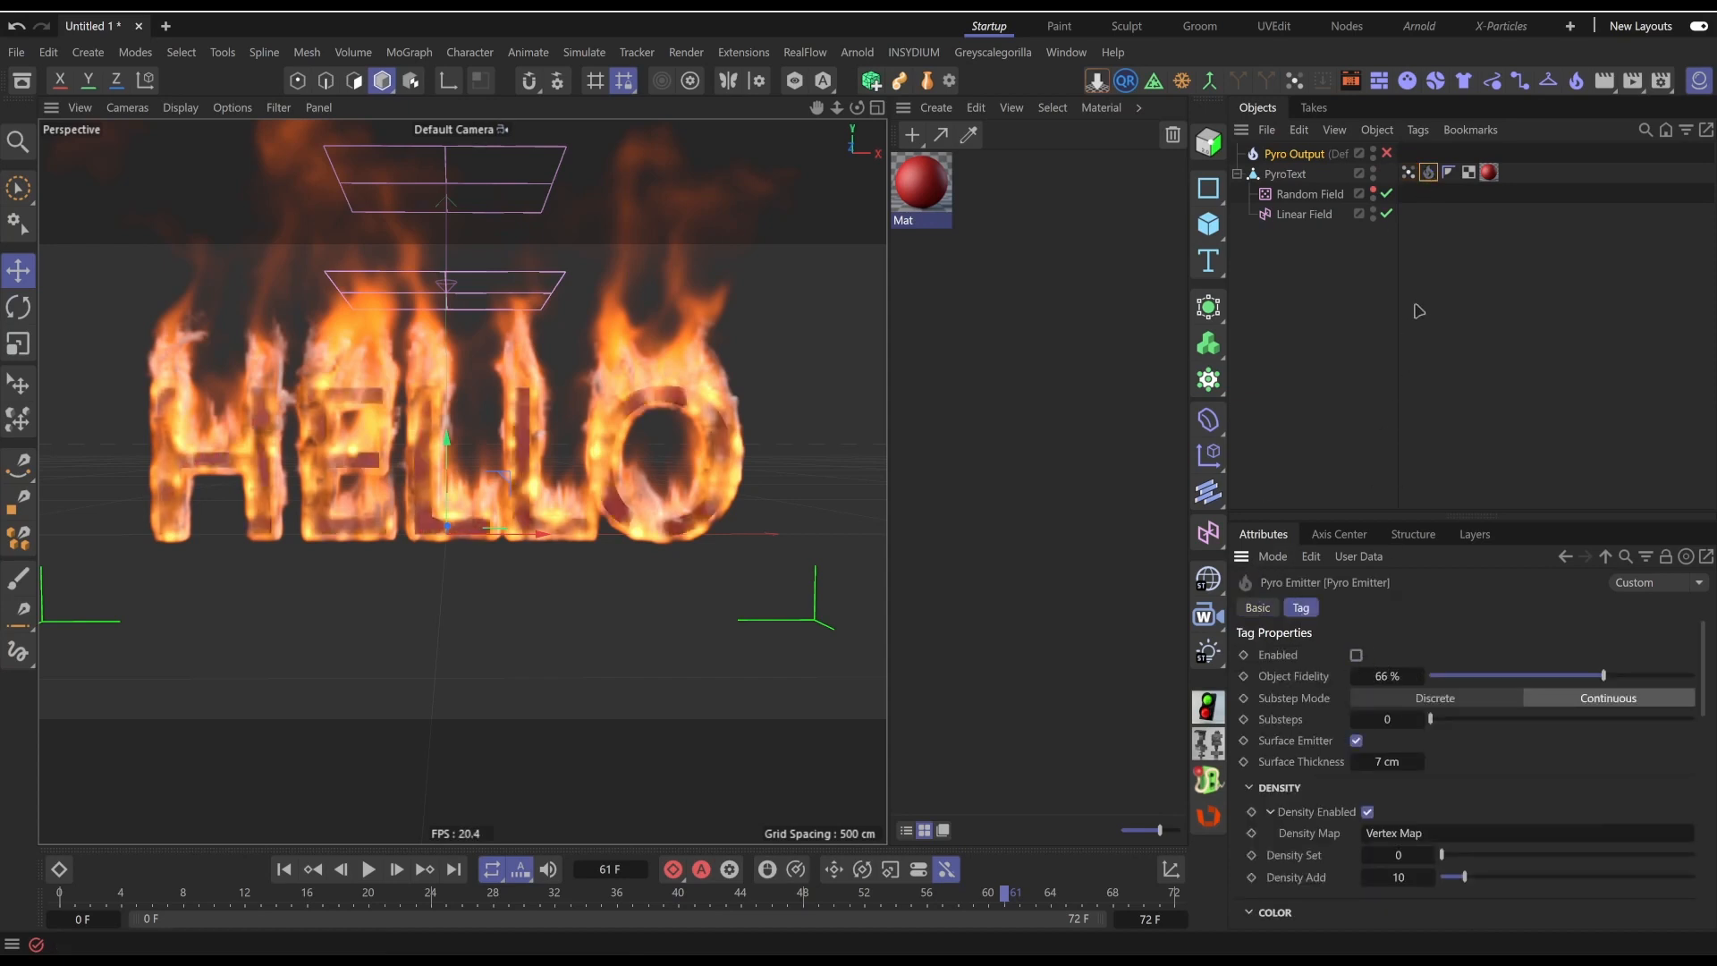
{"action": "left_click", "coordinate": [1419, 311]}
{"action": "left_click", "coordinate": [1408, 172]}
{"action": "left_click", "coordinate": [369, 870]}
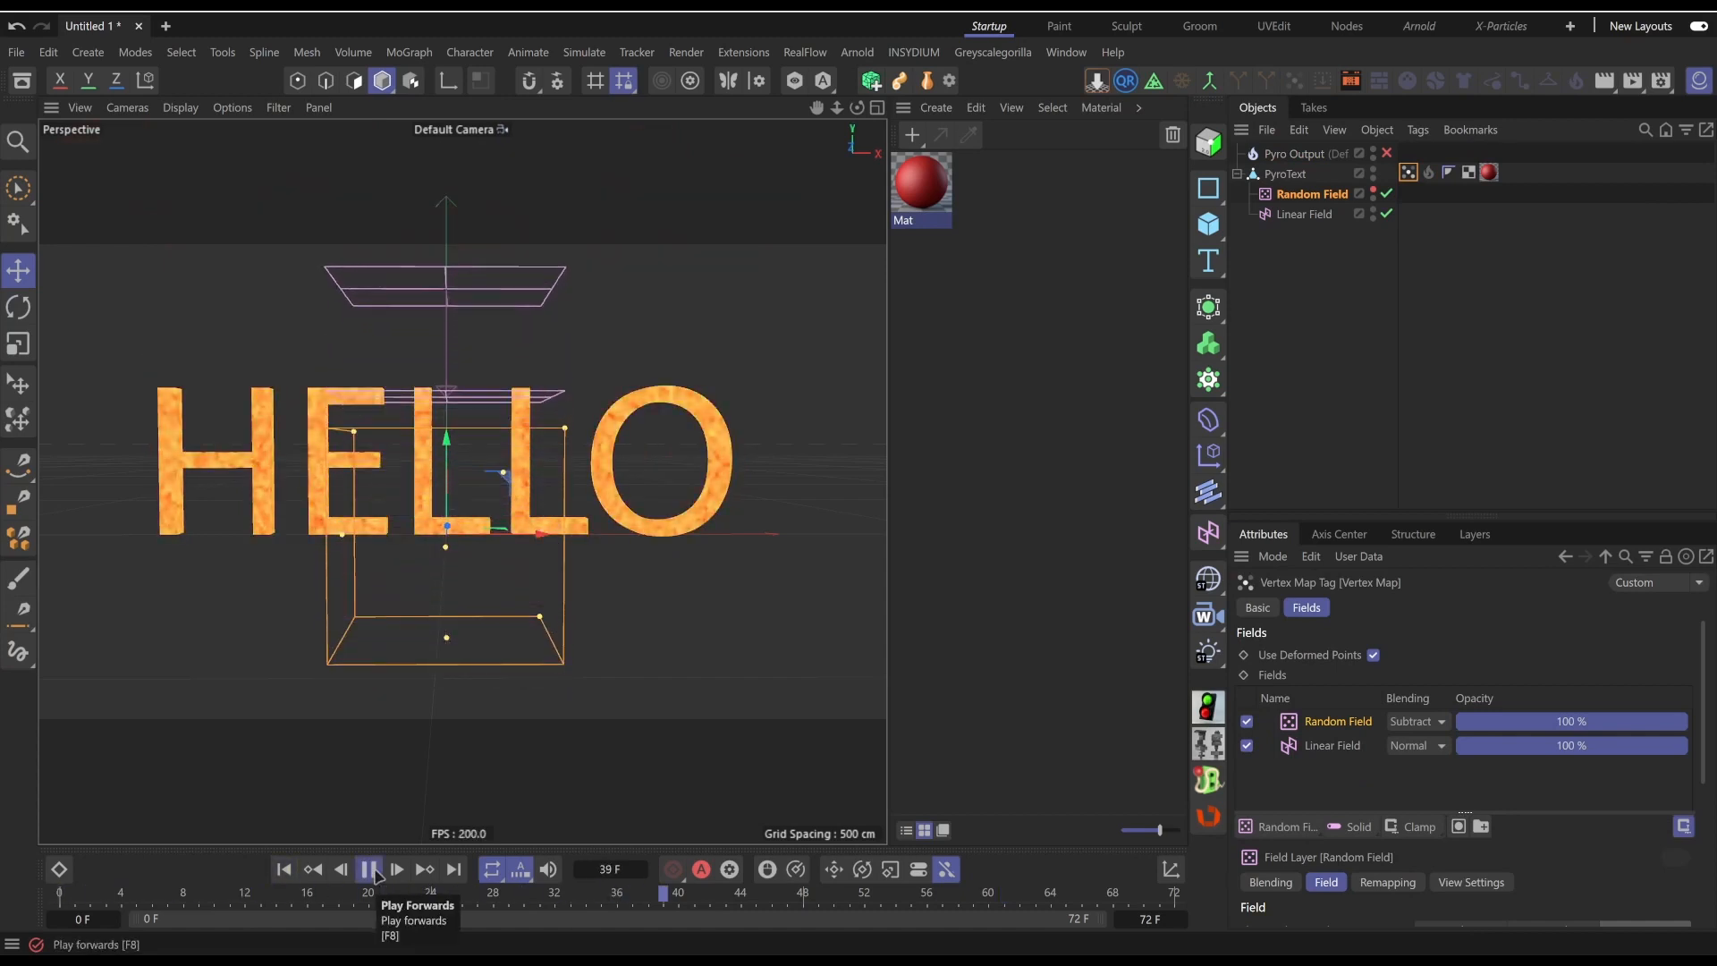
{"action": "left_click", "coordinate": [369, 870]}
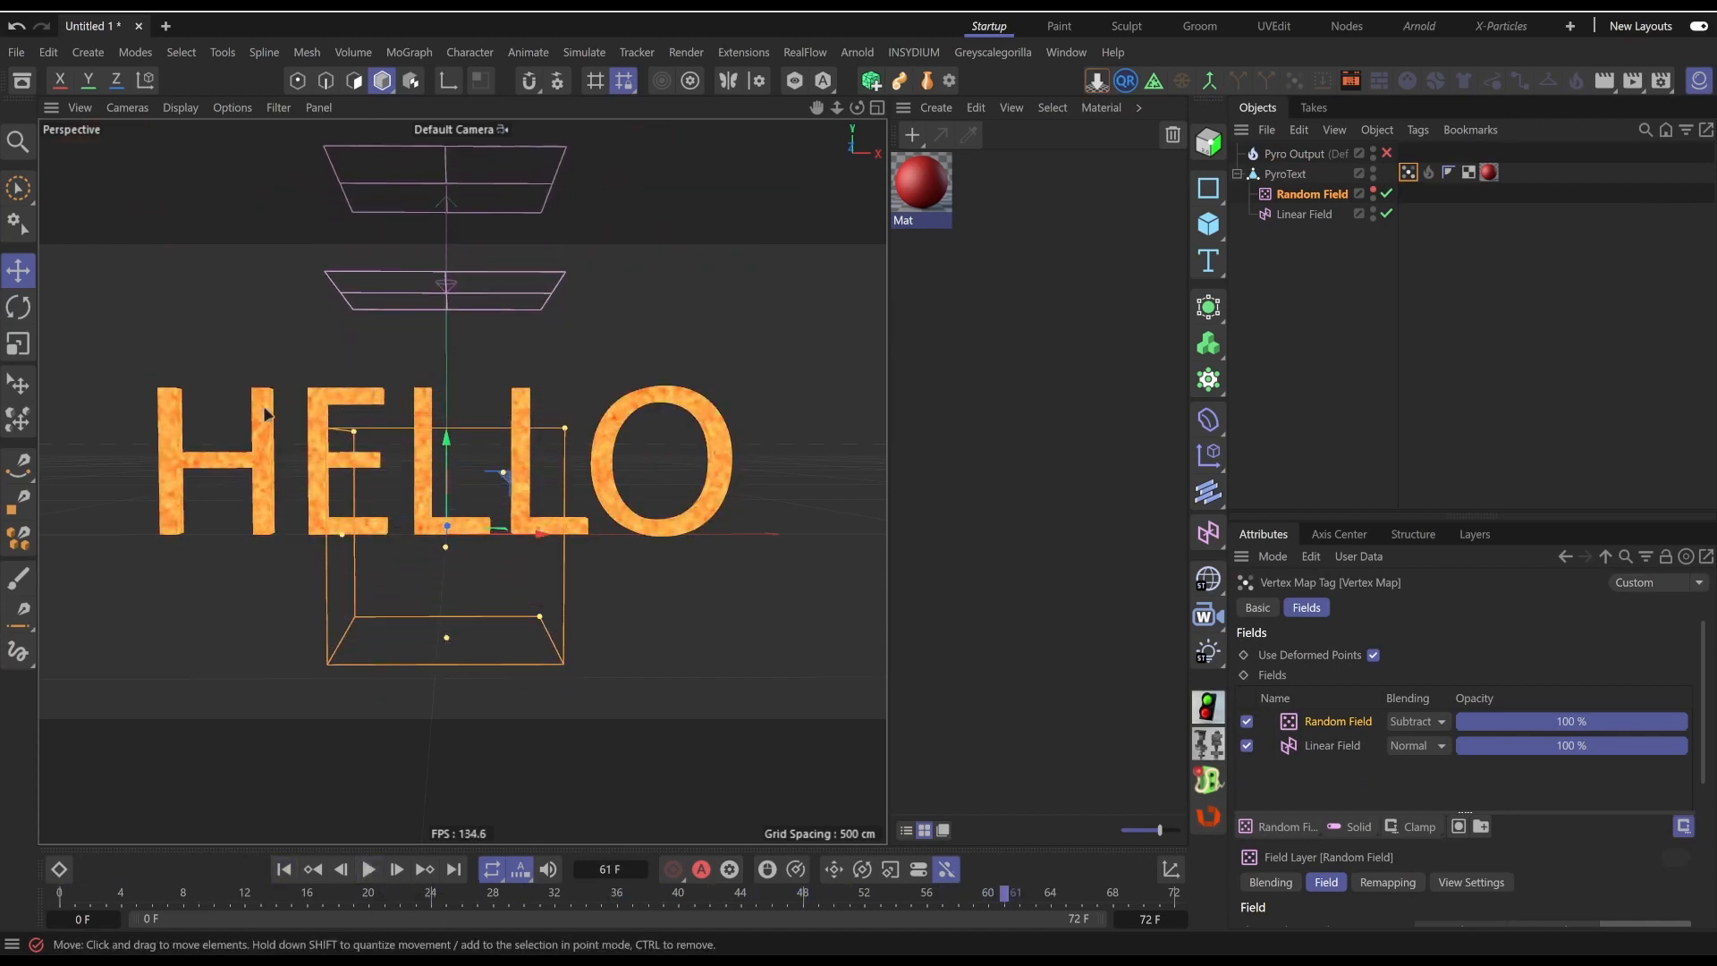
Undo the accidental move of the Random Field and replay the vertex map animation from the first frame
{"action": "left_click_drag", "start_coordinate": [266, 414], "coordinate": [434, 501]}
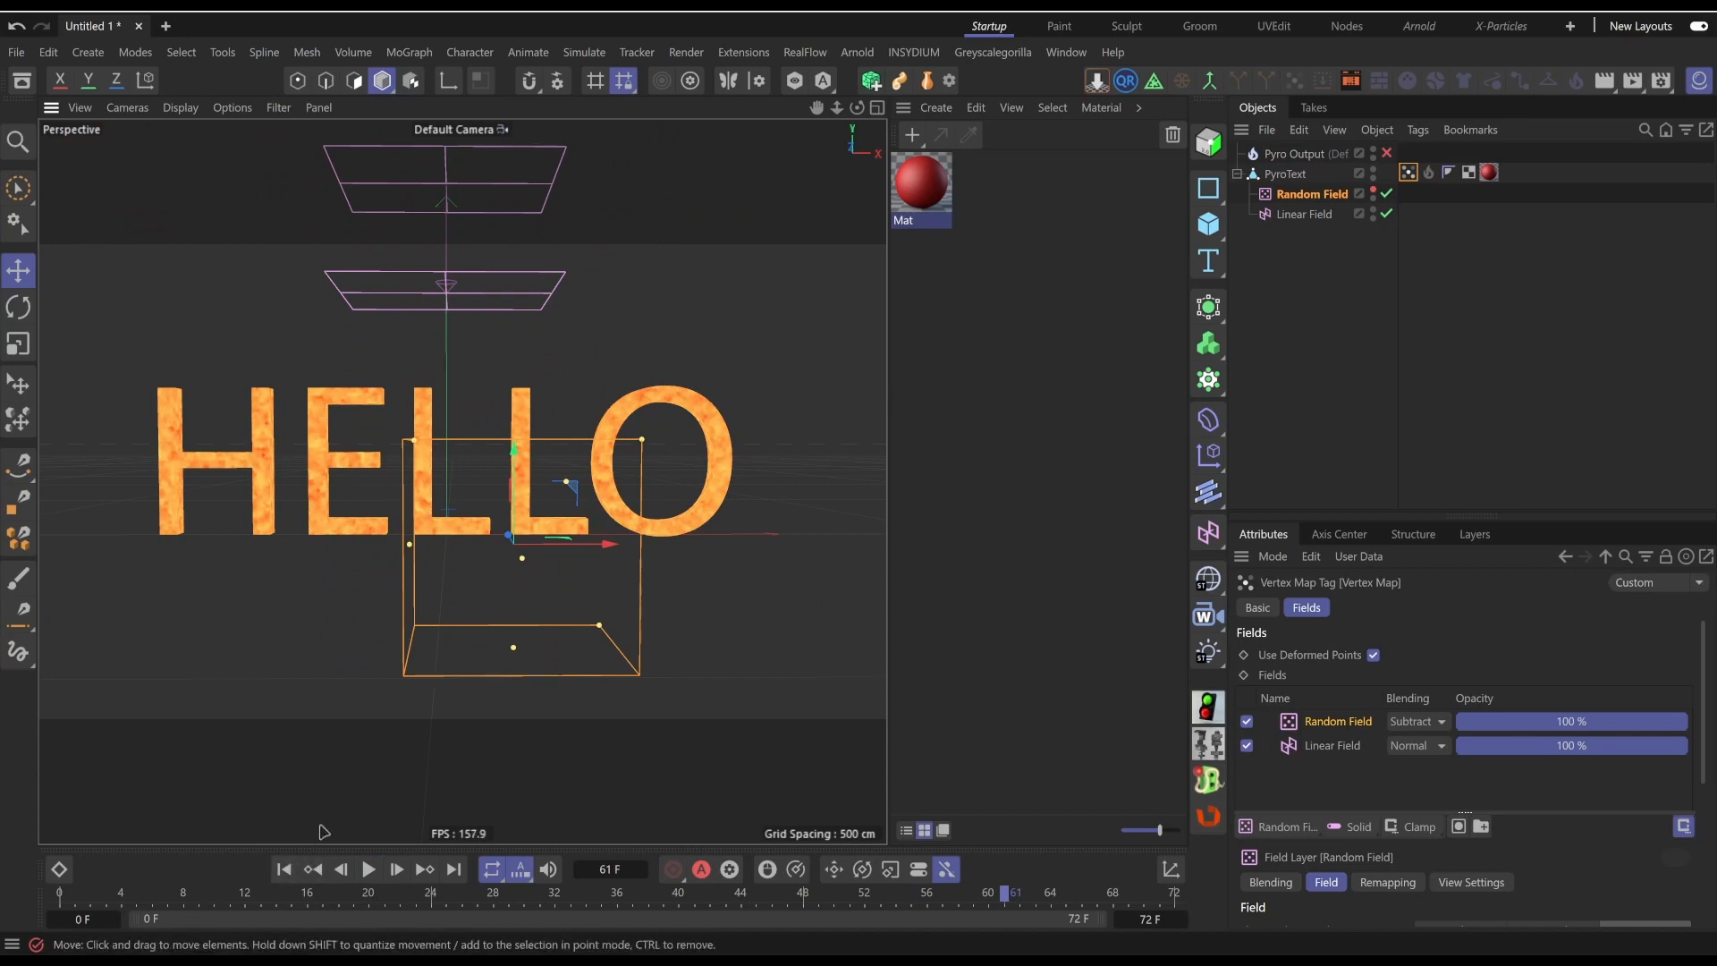
{"action": "key", "text": "ctrl+z"}
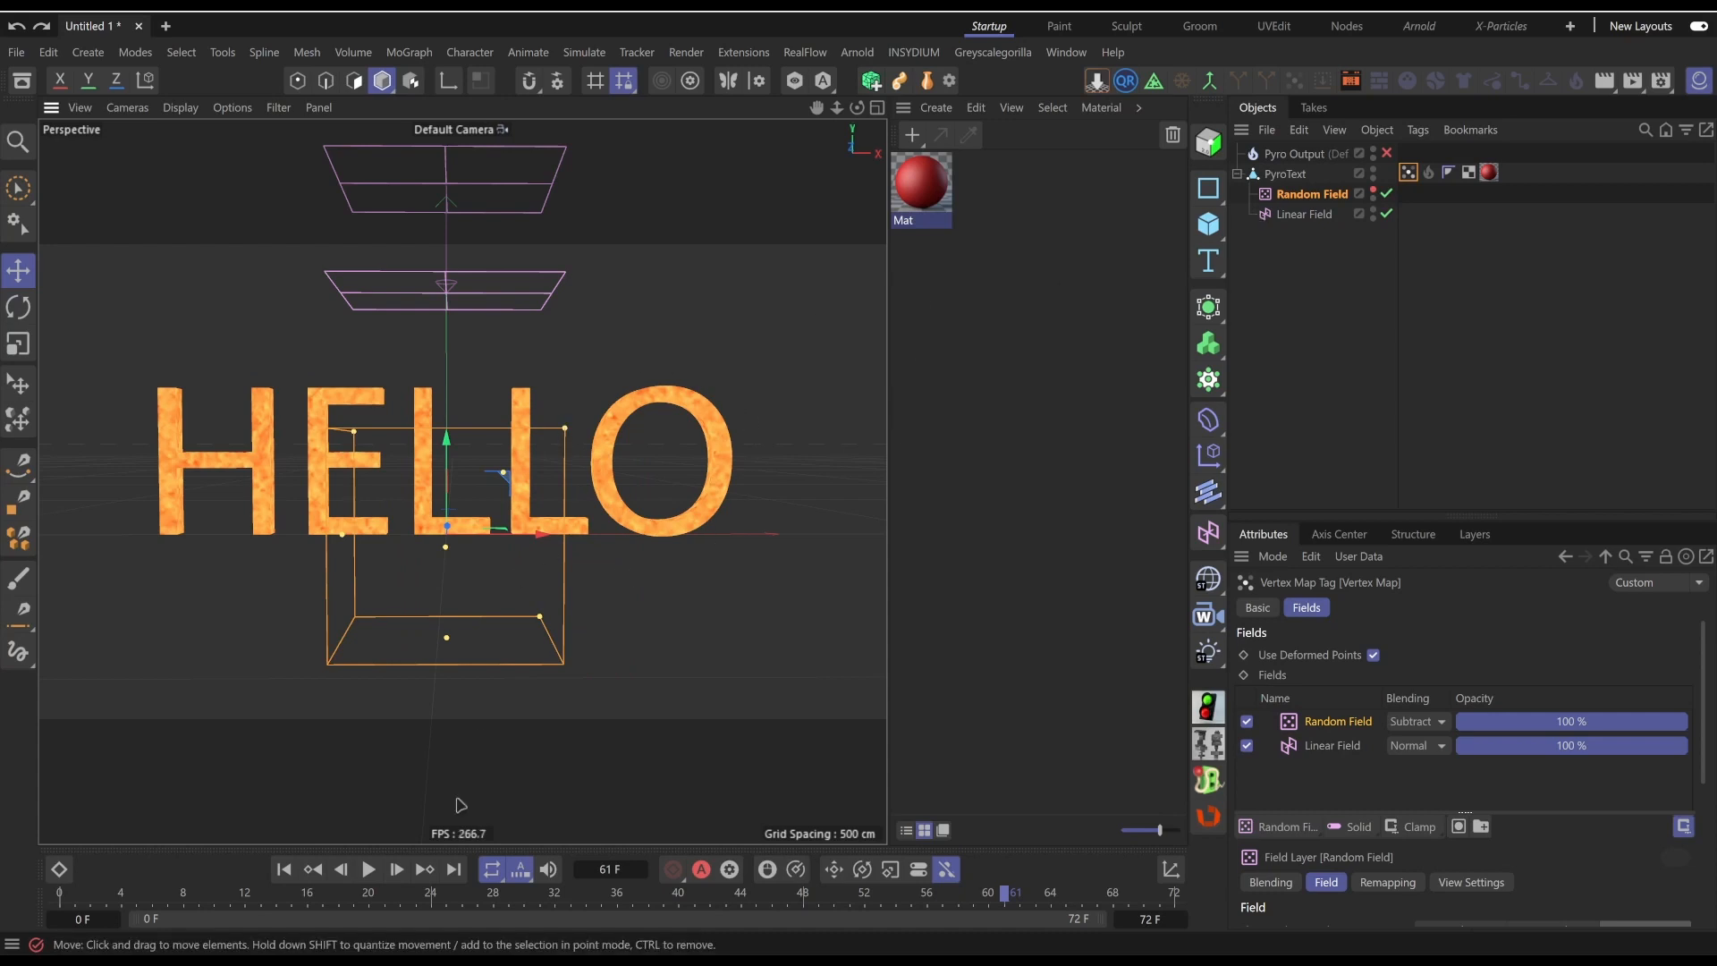
{"action": "left_click", "coordinate": [284, 870]}
{"action": "left_click", "coordinate": [368, 869]}
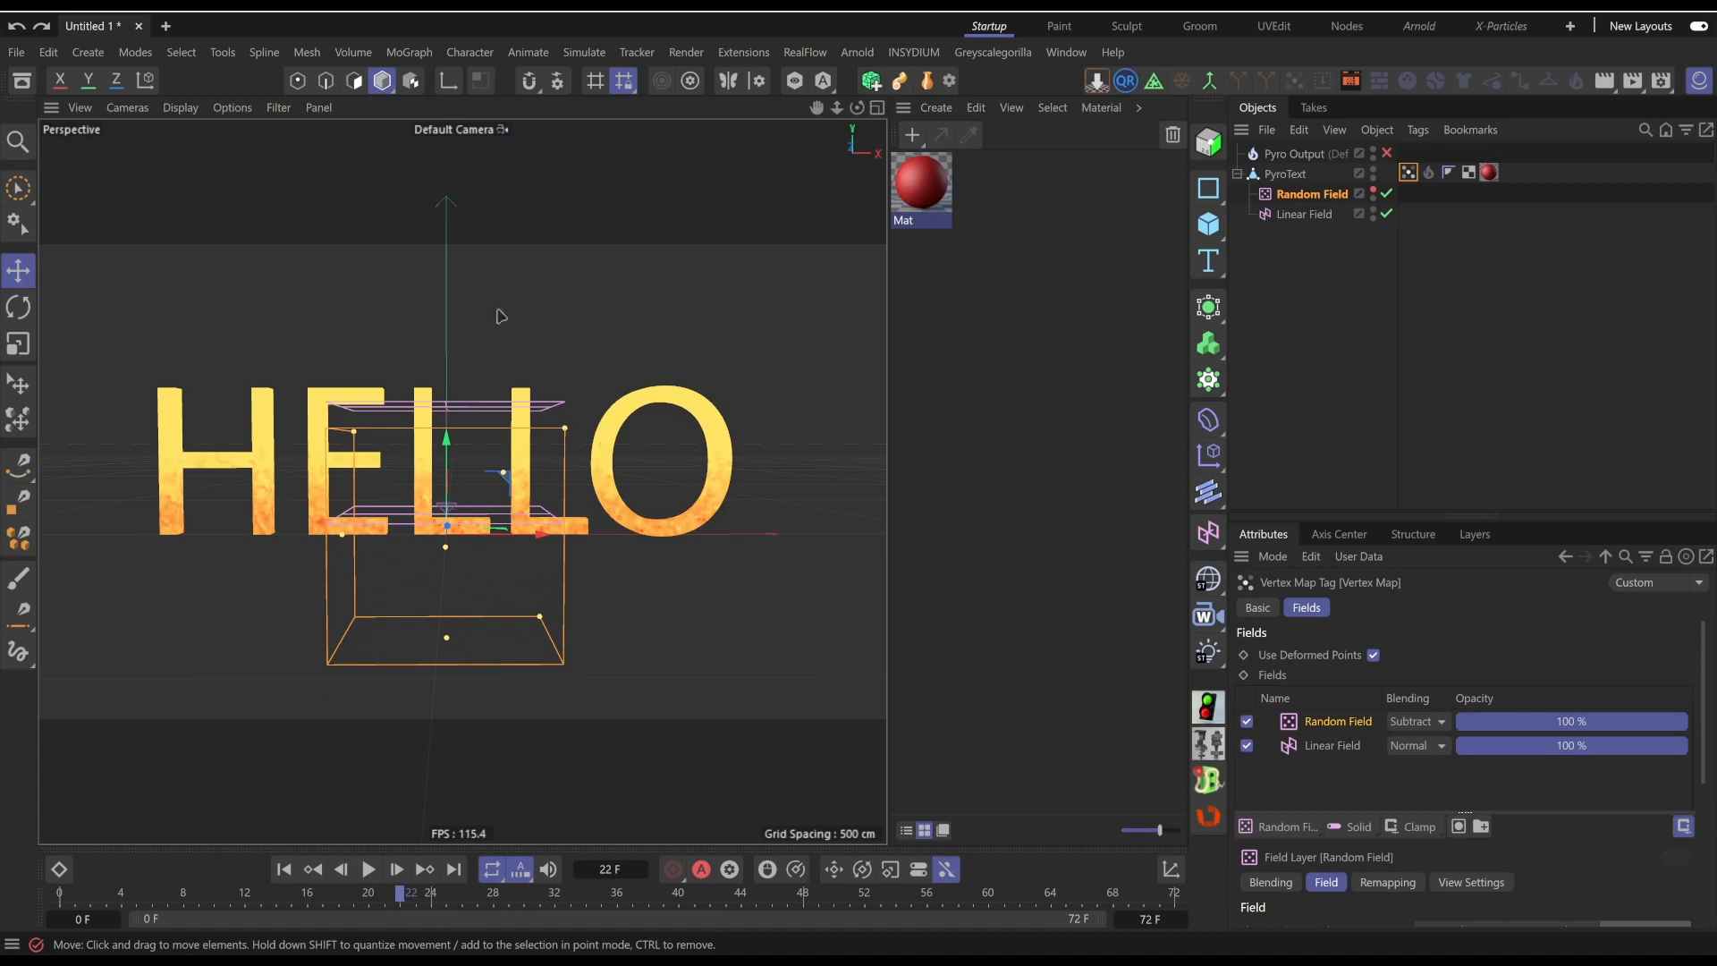
{"action": "left_click", "coordinate": [368, 873]}
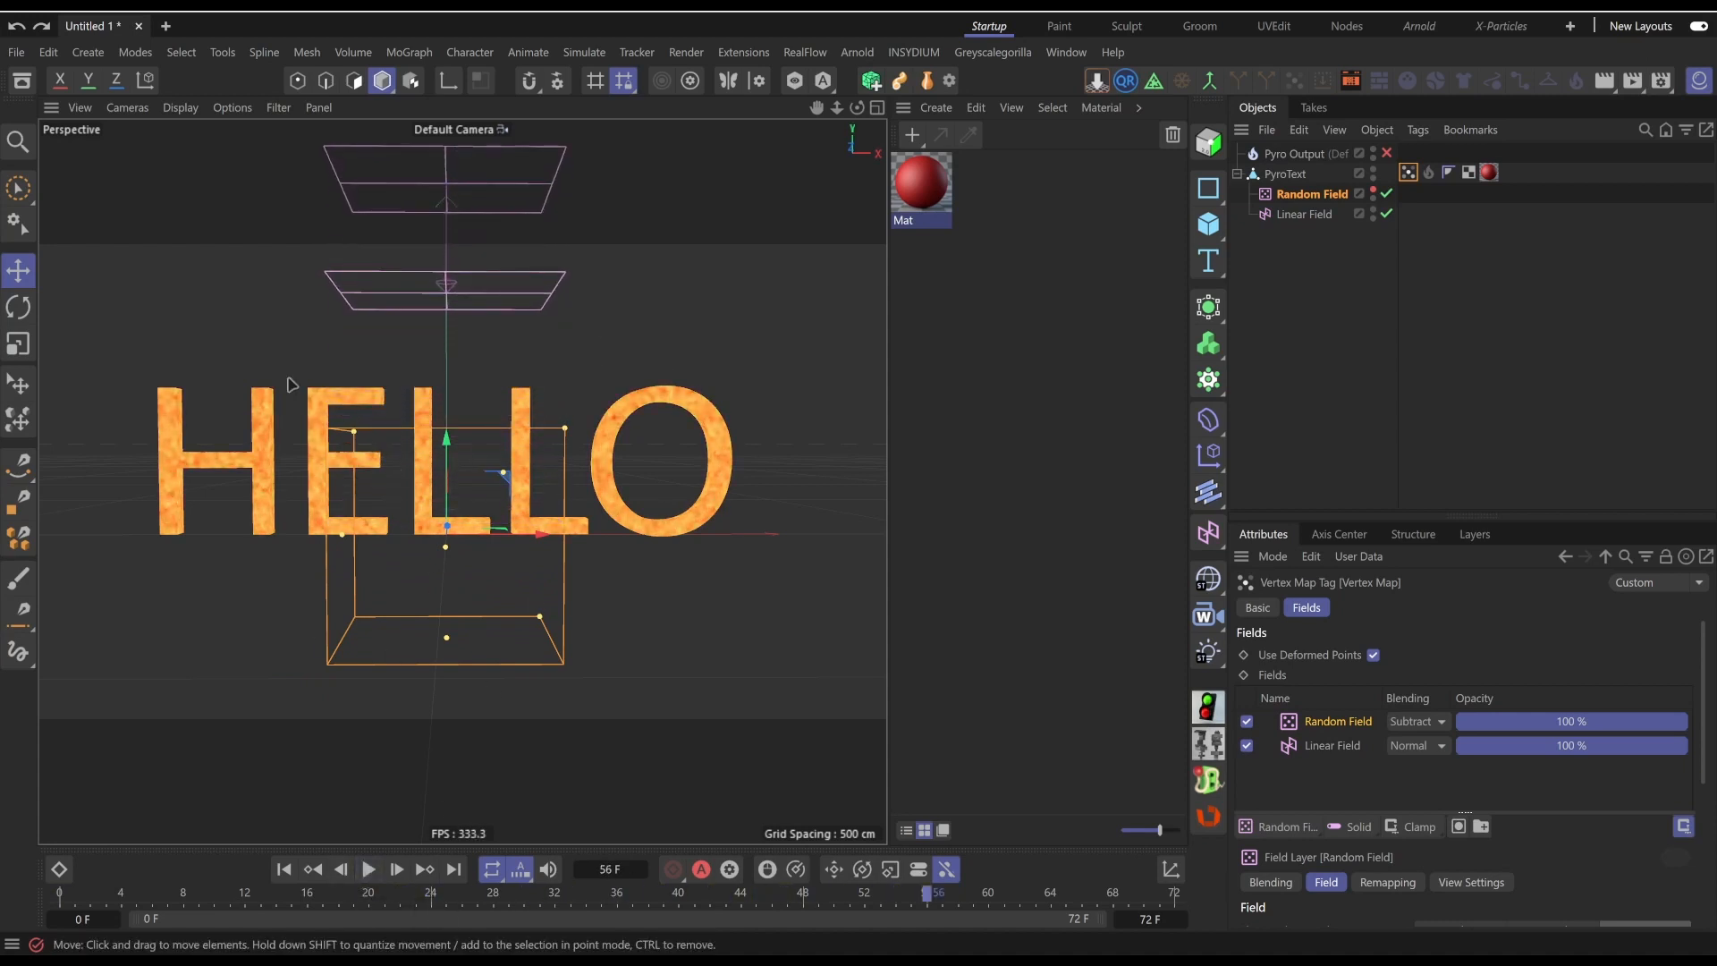
Set the Random Field's blending mode in the vertex map's fields to Overlay after trying Multiply
{"action": "left_click", "coordinate": [1301, 197]}
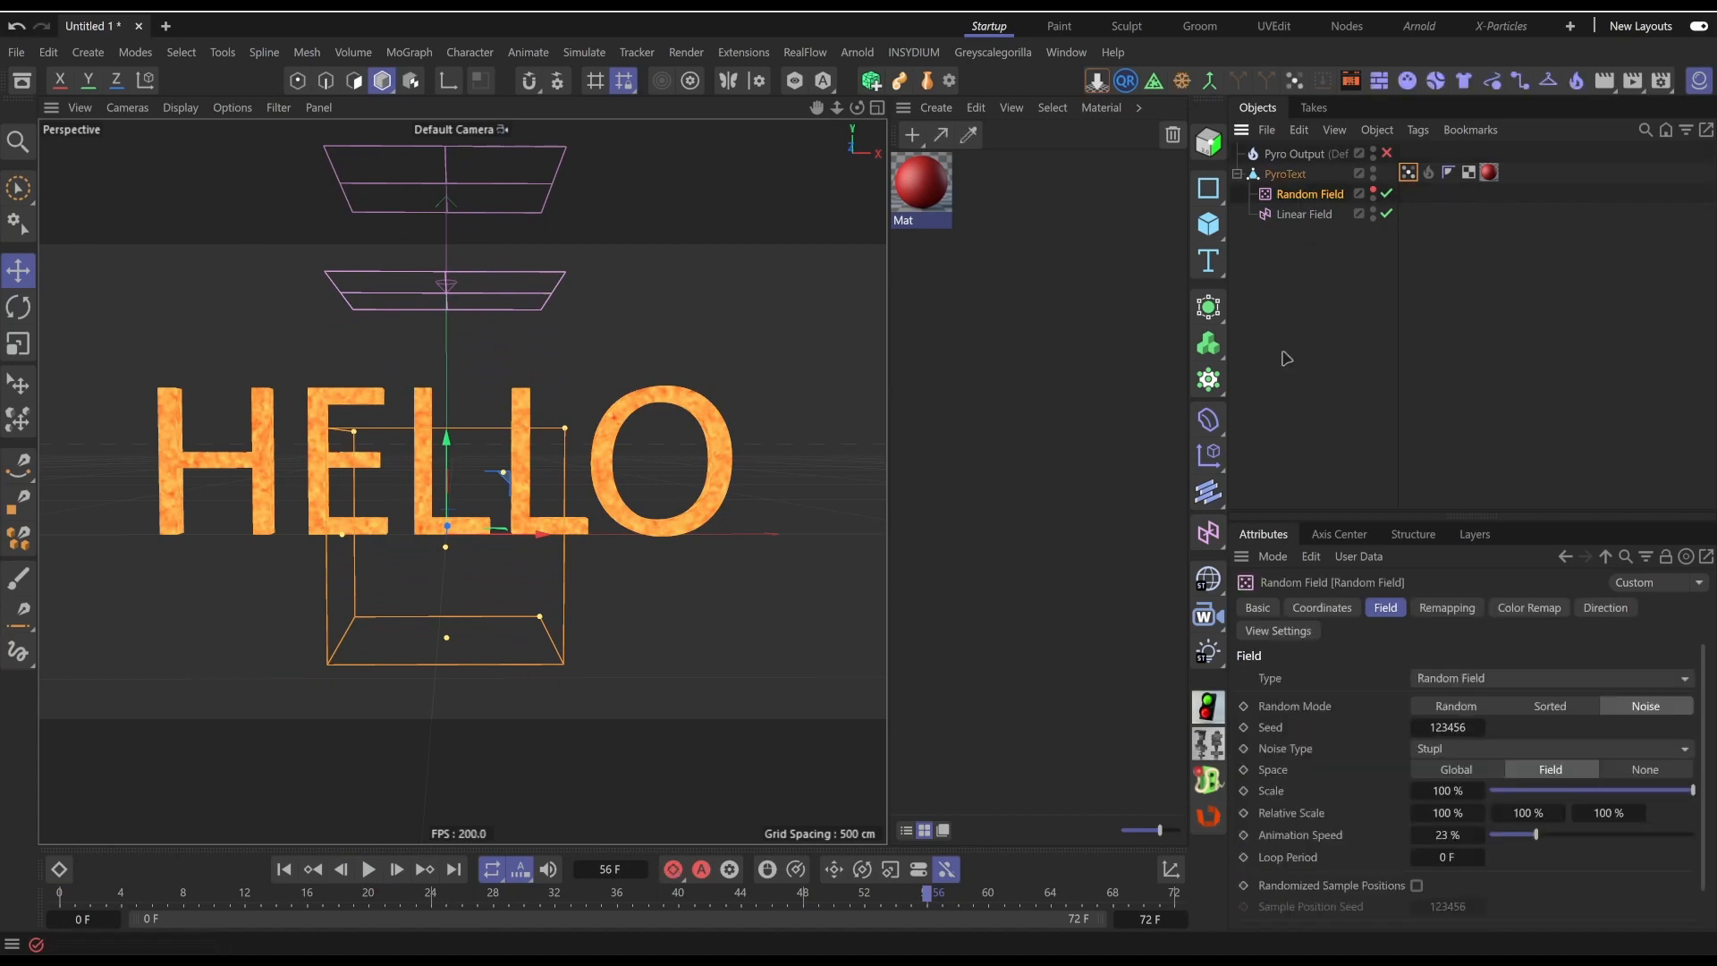
{"action": "left_click", "coordinate": [1408, 173]}
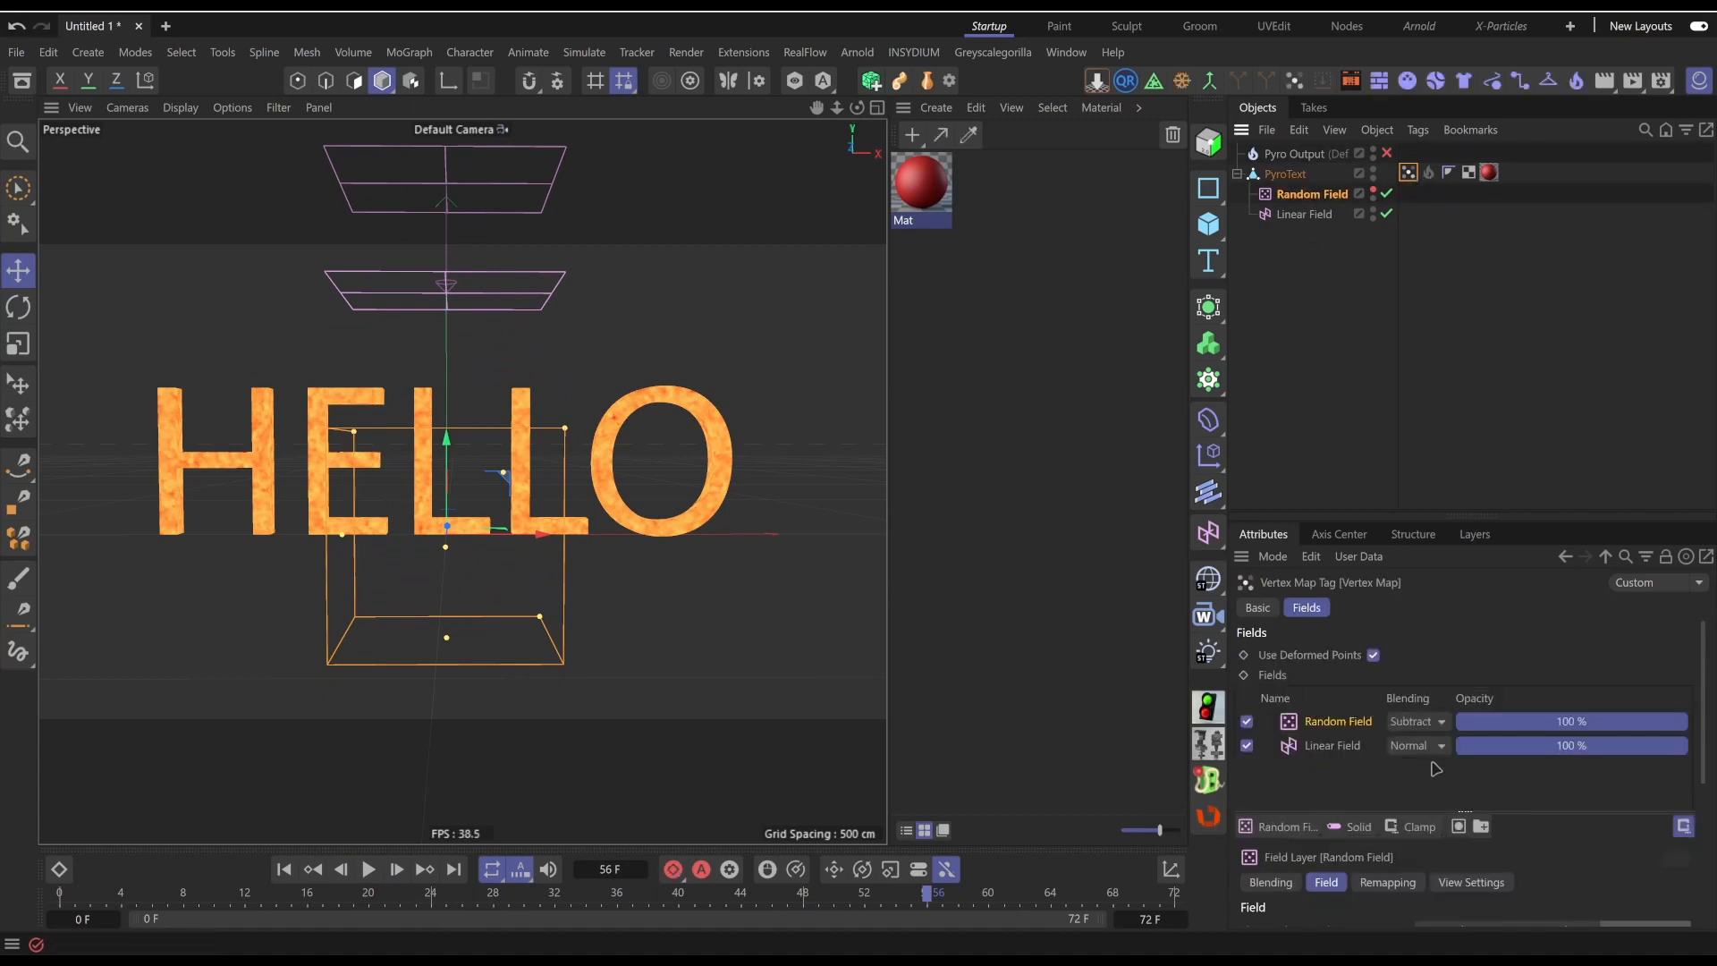
{"action": "left_click", "coordinate": [1417, 726]}
{"action": "left_click", "coordinate": [1435, 806]}
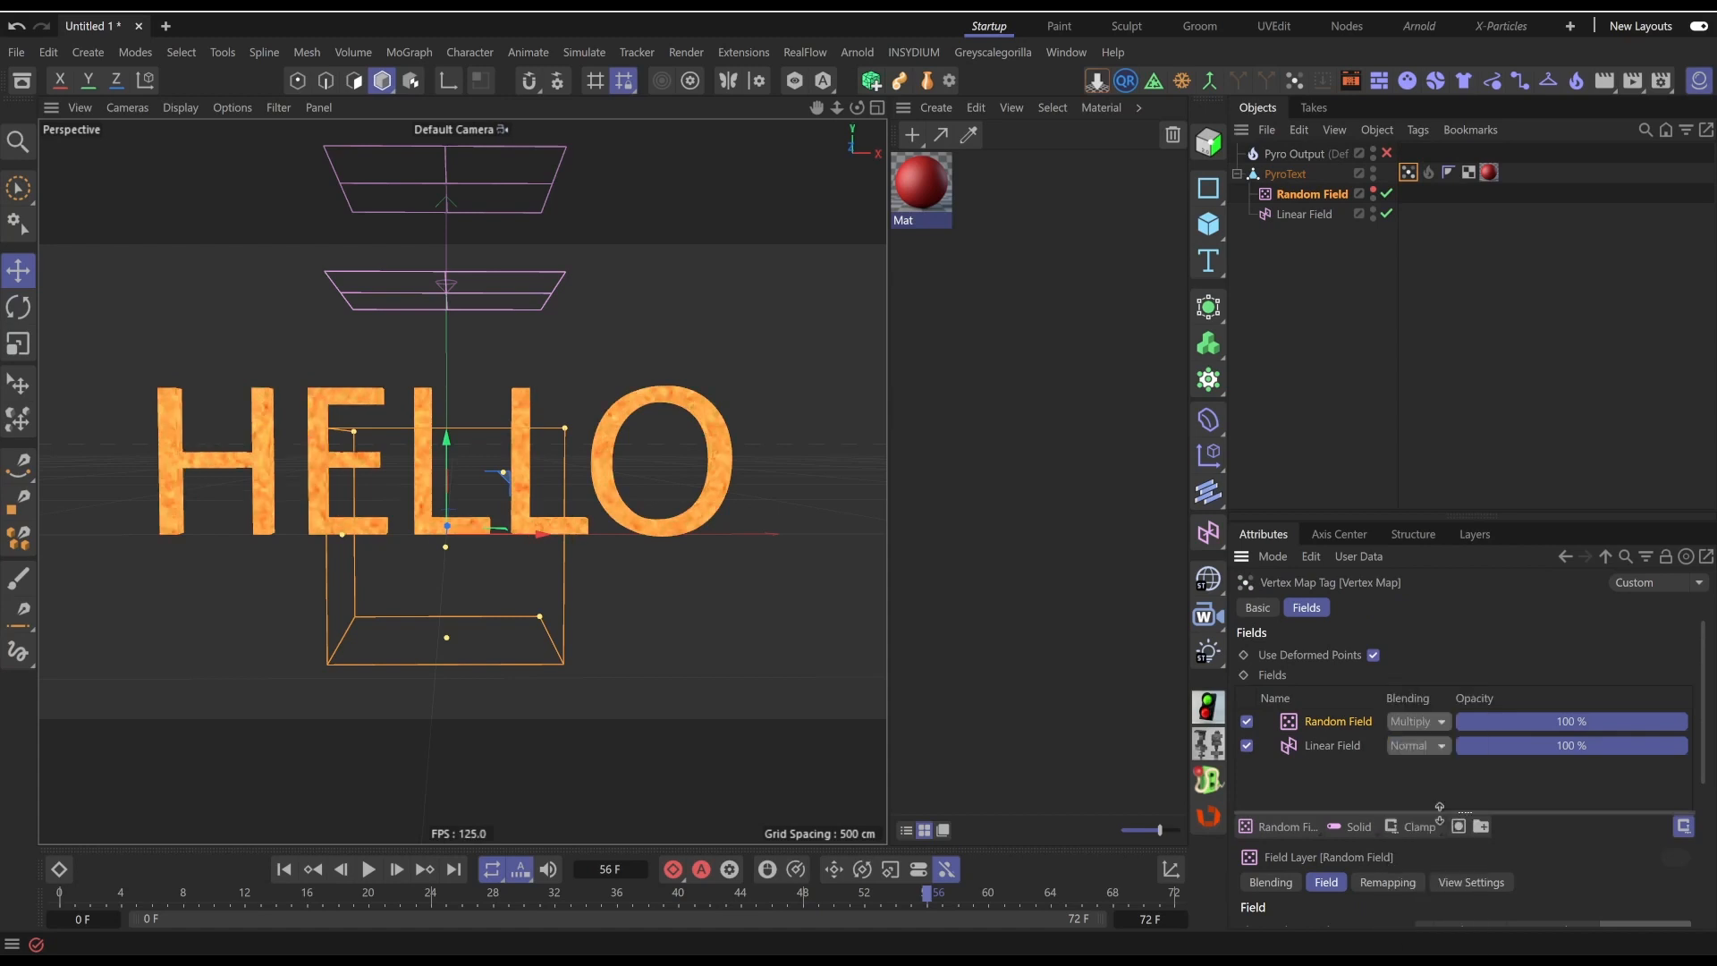
{"action": "left_click", "coordinate": [1421, 722]}
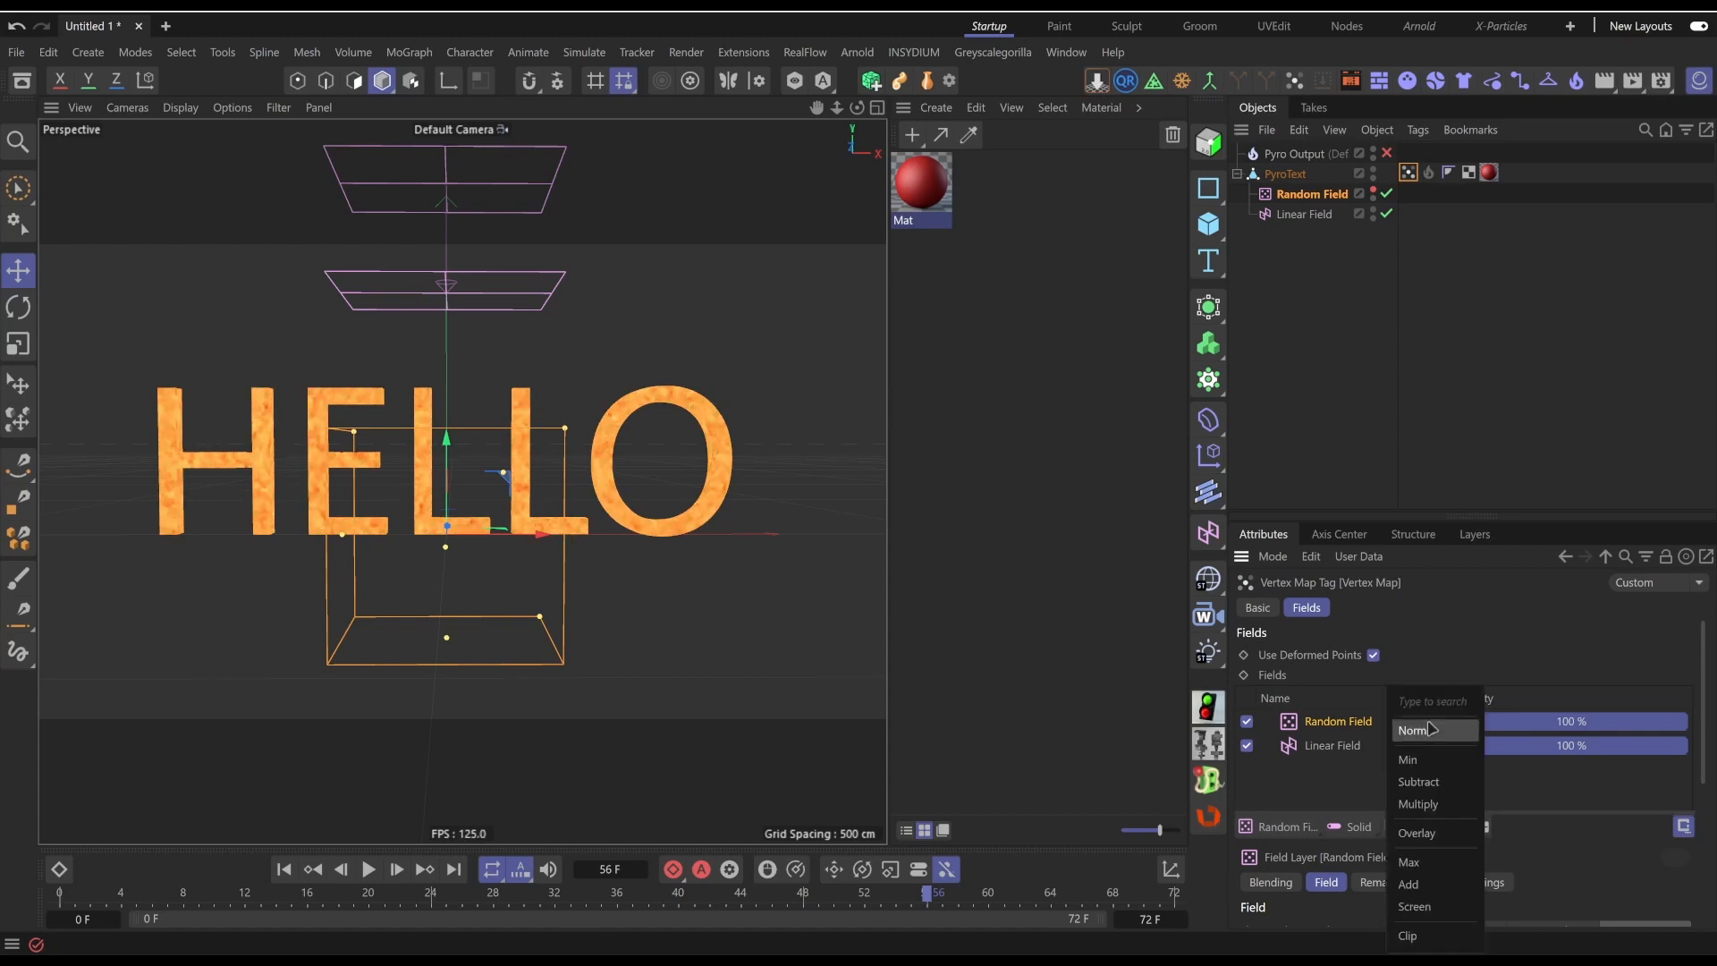
{"action": "left_click", "coordinate": [1435, 835]}
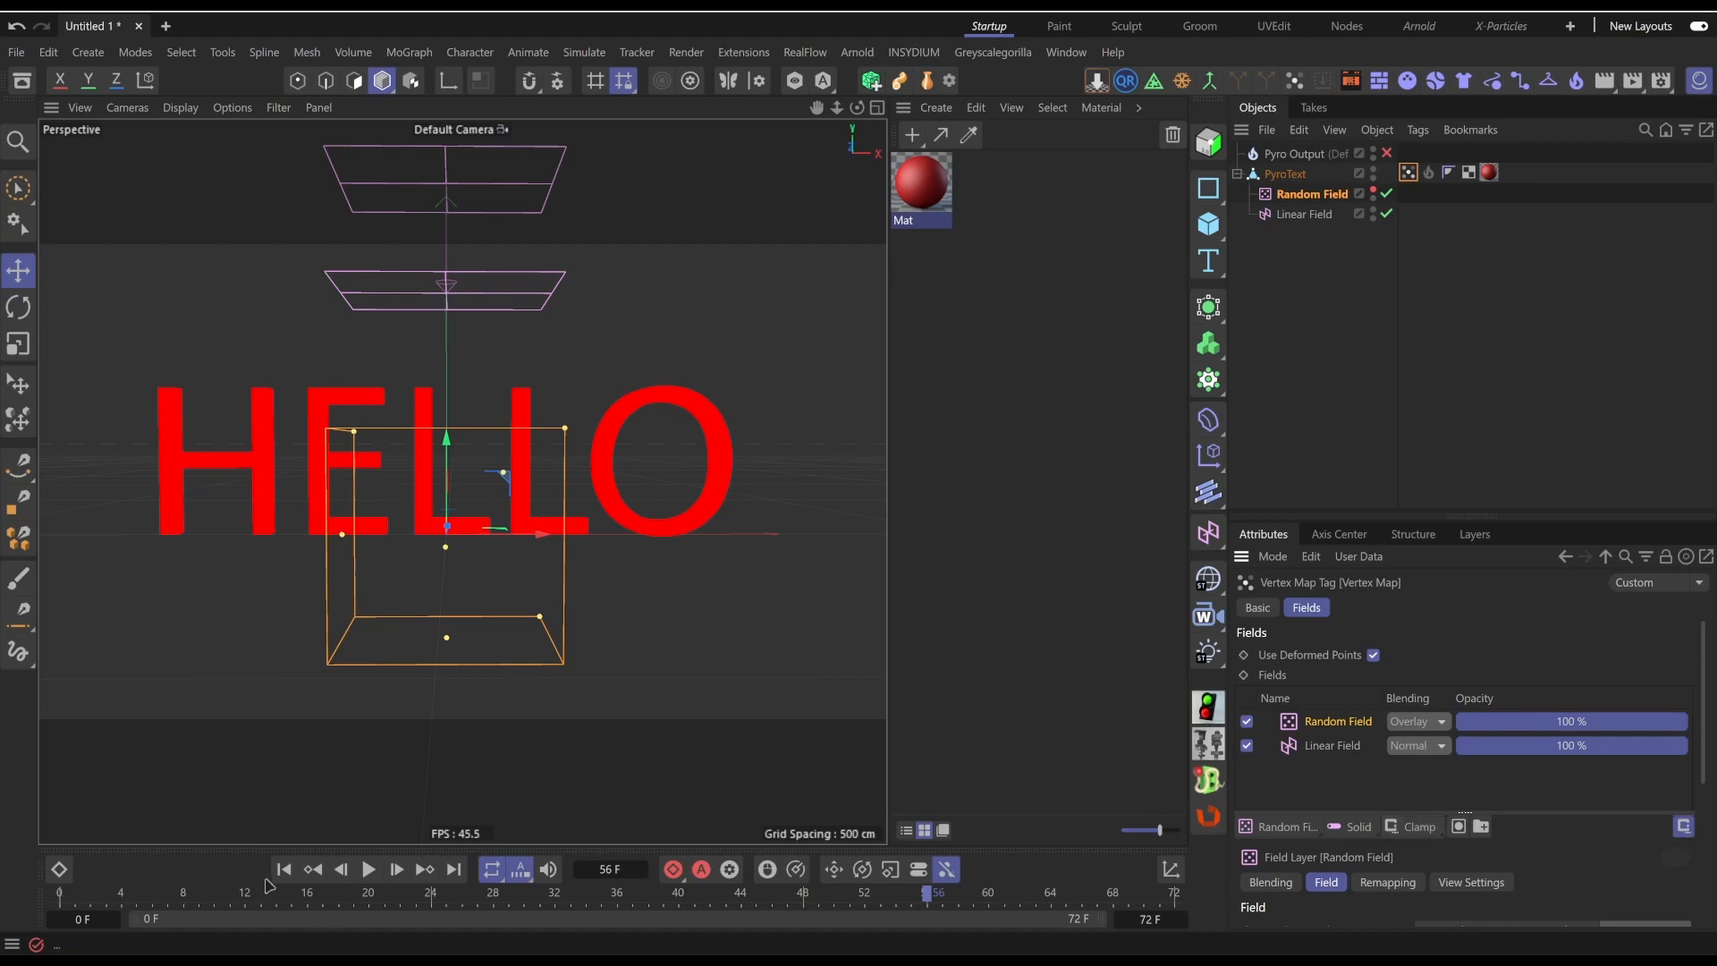
Preview the vertex map animation with Overlay blending and return to the first frame
{"action": "left_click", "coordinate": [369, 869]}
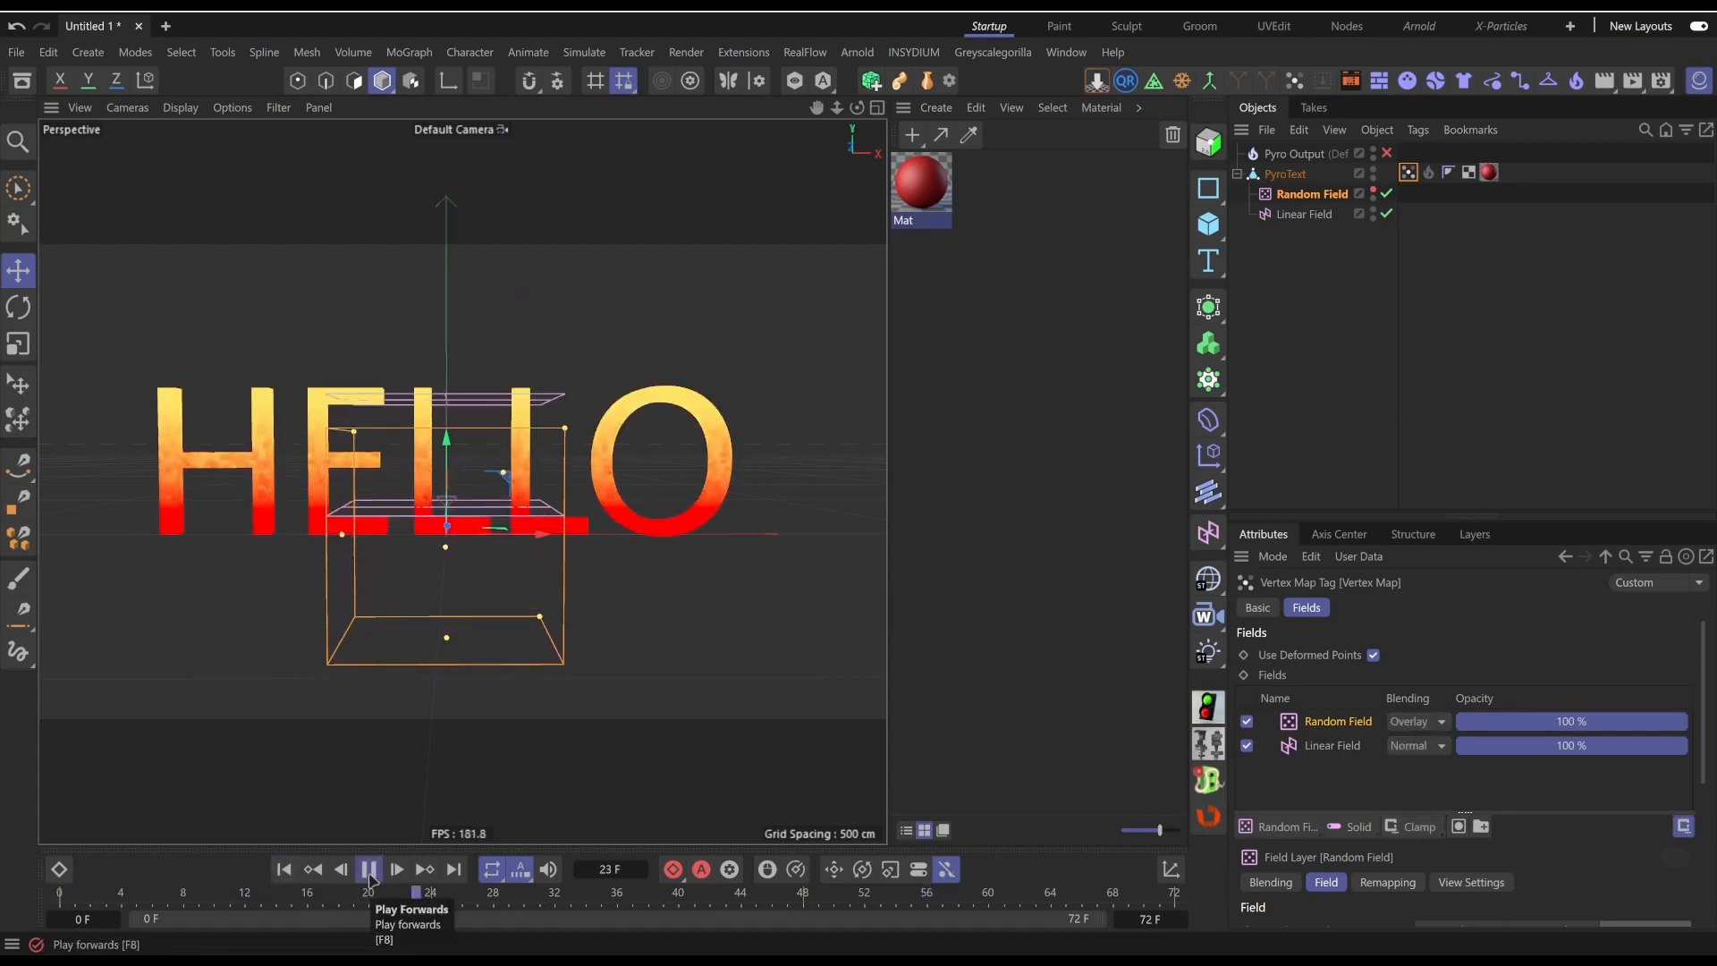
{"action": "left_click", "coordinate": [368, 869]}
{"action": "left_click", "coordinate": [283, 869]}
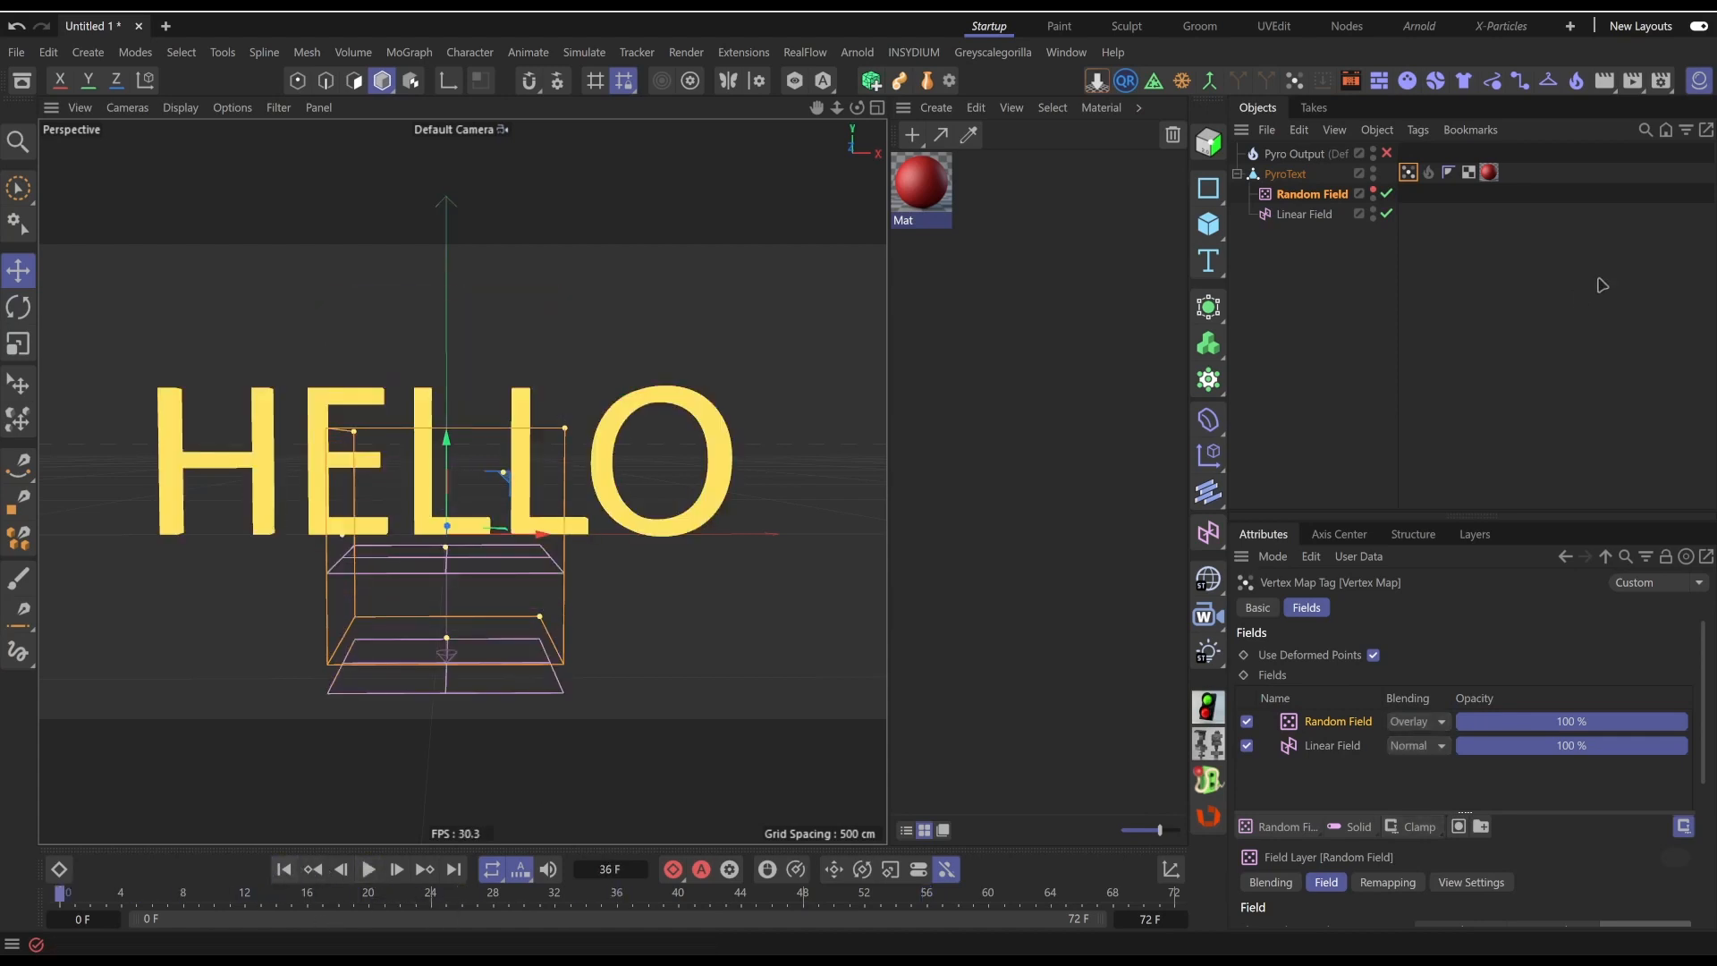
Enable the Pyro Emitter and Pyro Output again and play the fire simulation from the first frame
{"action": "left_click", "coordinate": [1429, 173]}
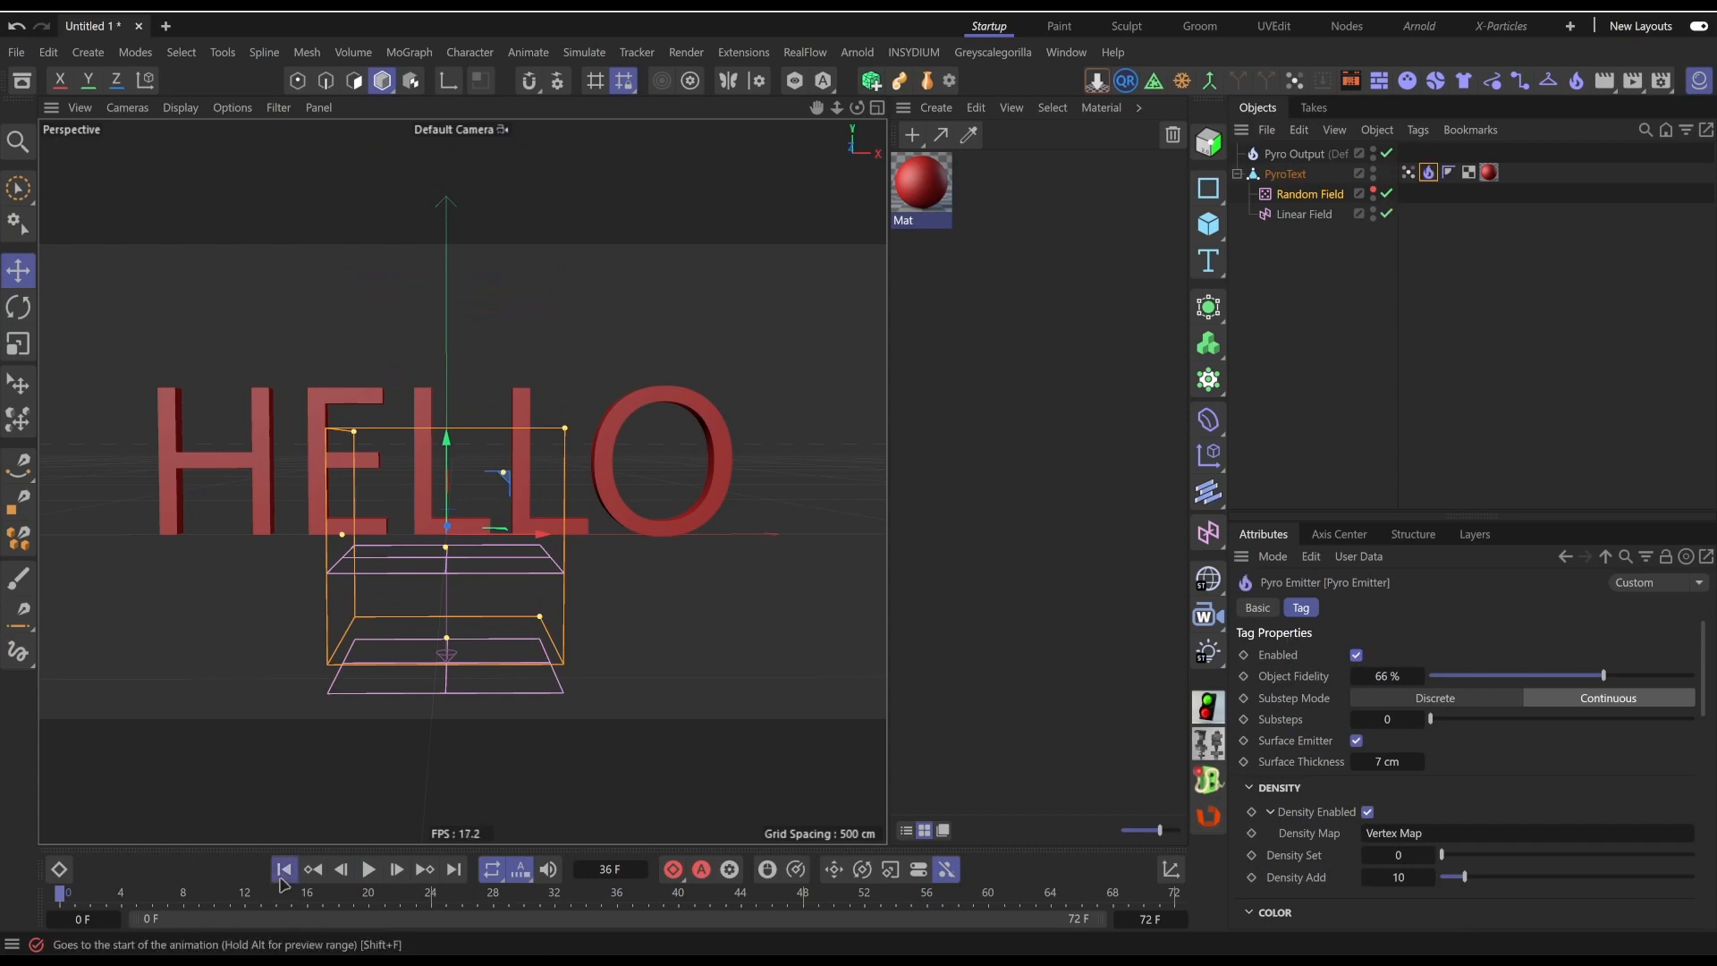
{"action": "left_click", "coordinate": [286, 871]}
{"action": "left_click", "coordinate": [397, 869]}
{"action": "left_click", "coordinate": [284, 869]}
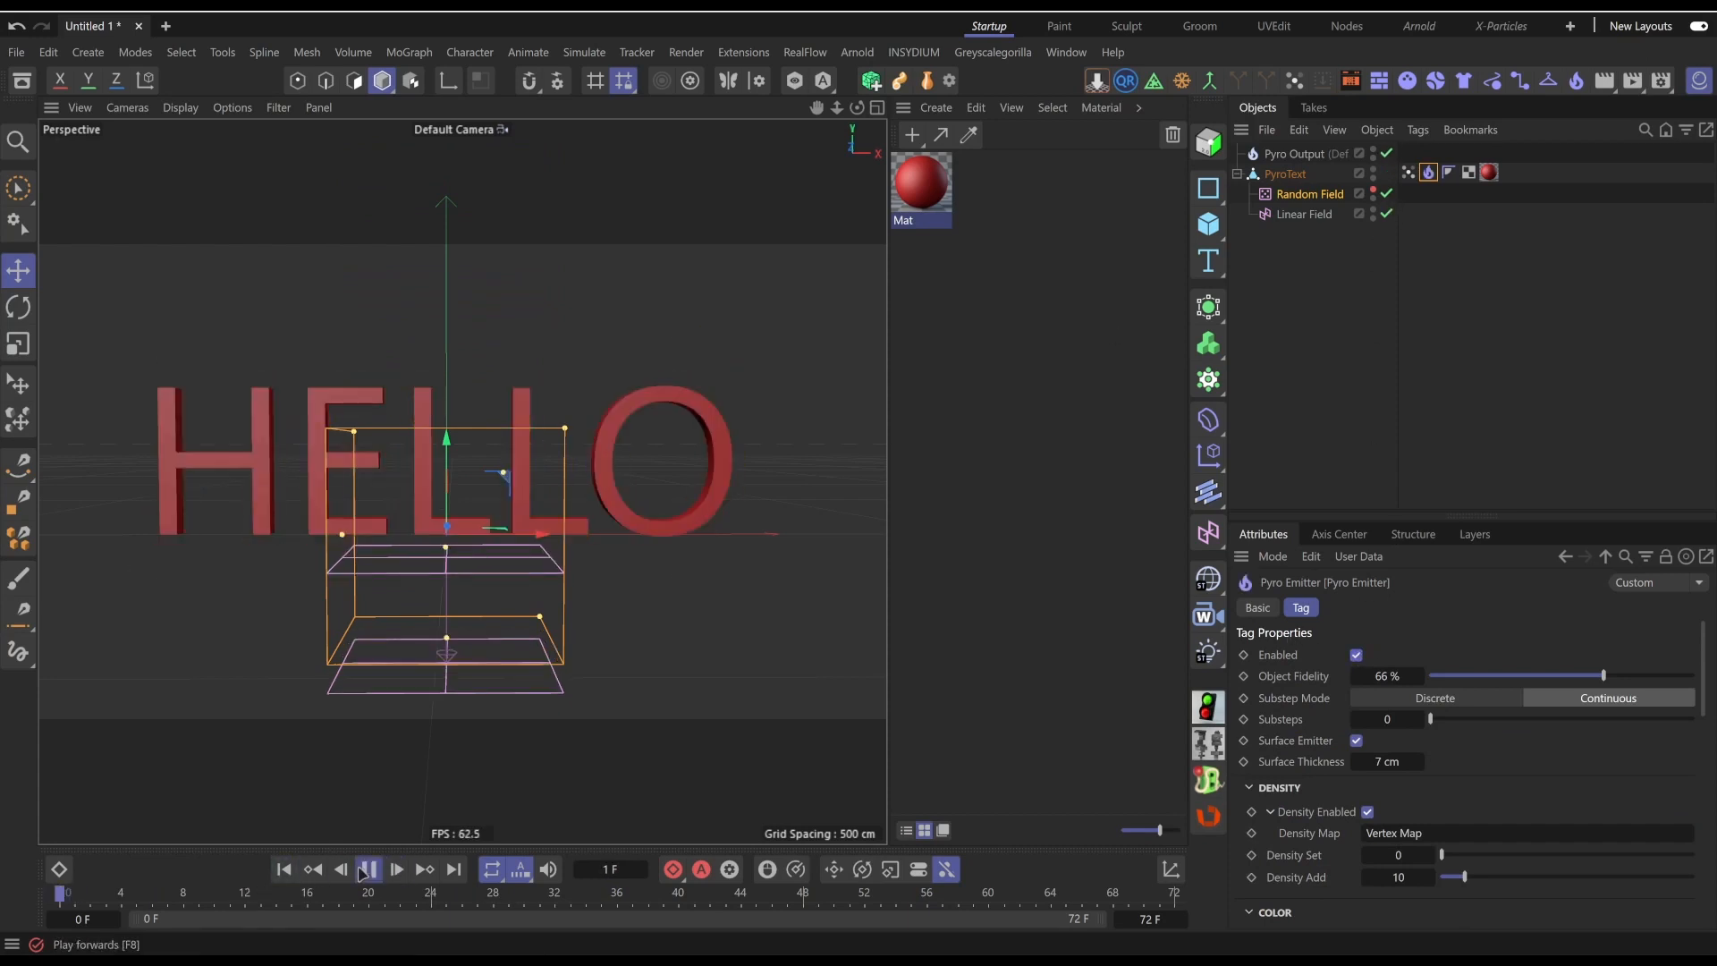
{"action": "left_click", "coordinate": [368, 869]}
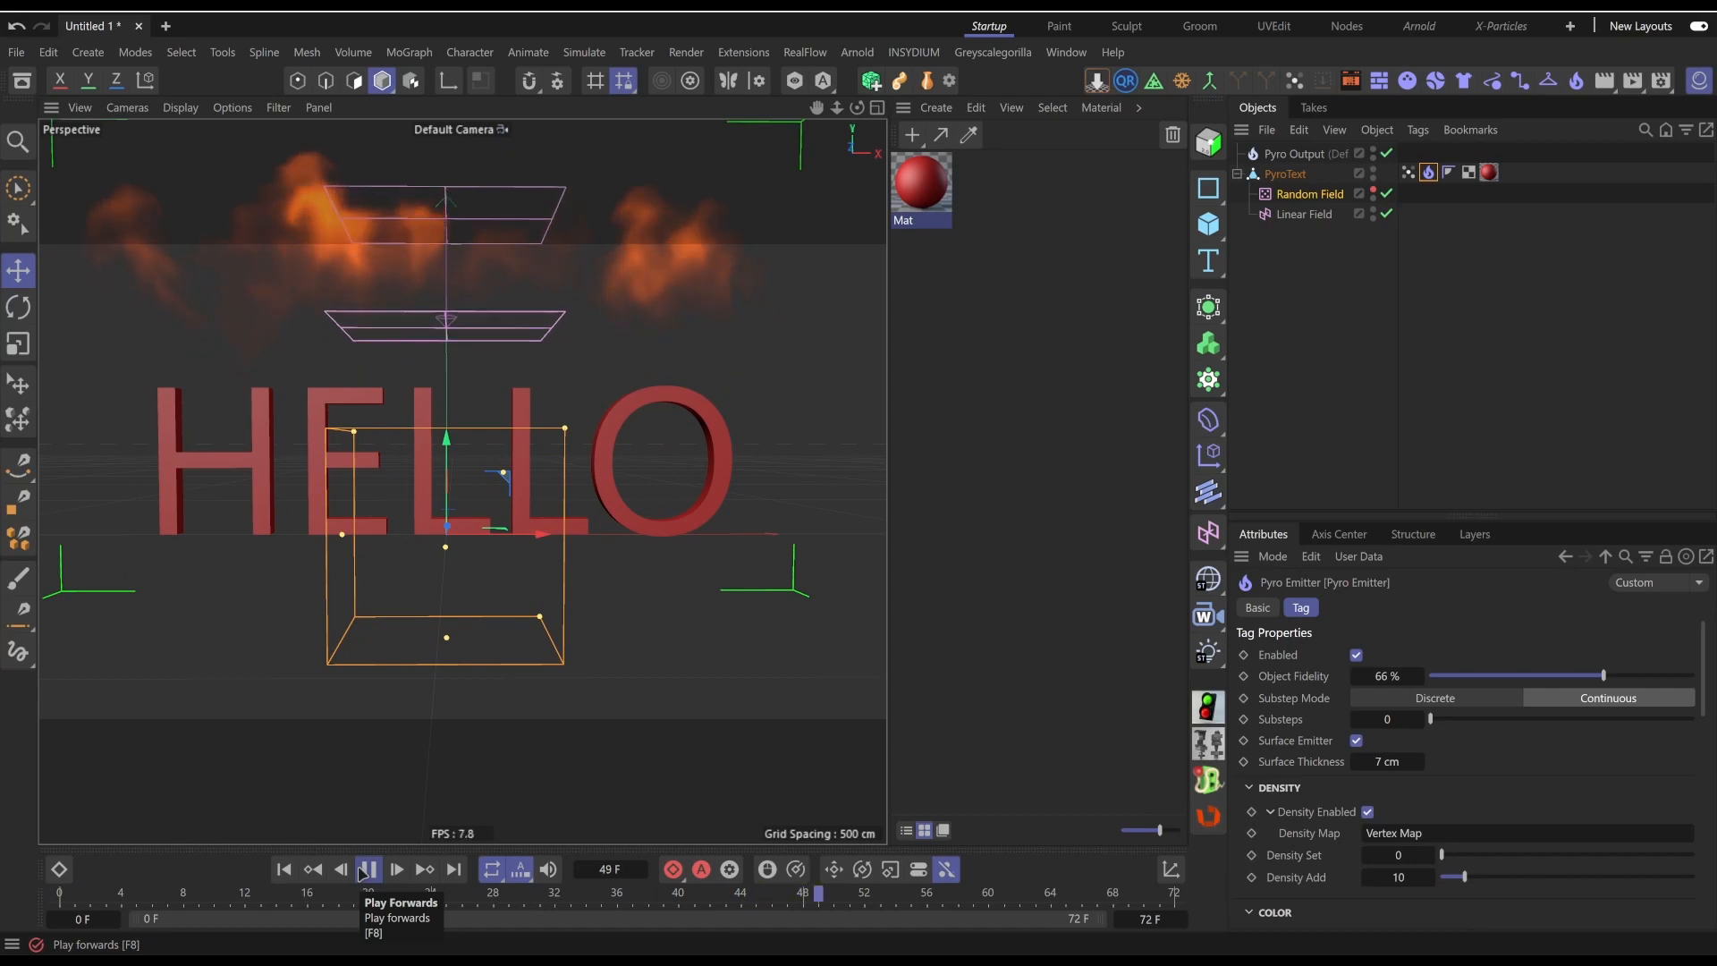
Hide the Linear Field in the viewport, close the material manager and stop the simulation playback
{"action": "left_click", "coordinate": [1373, 211]}
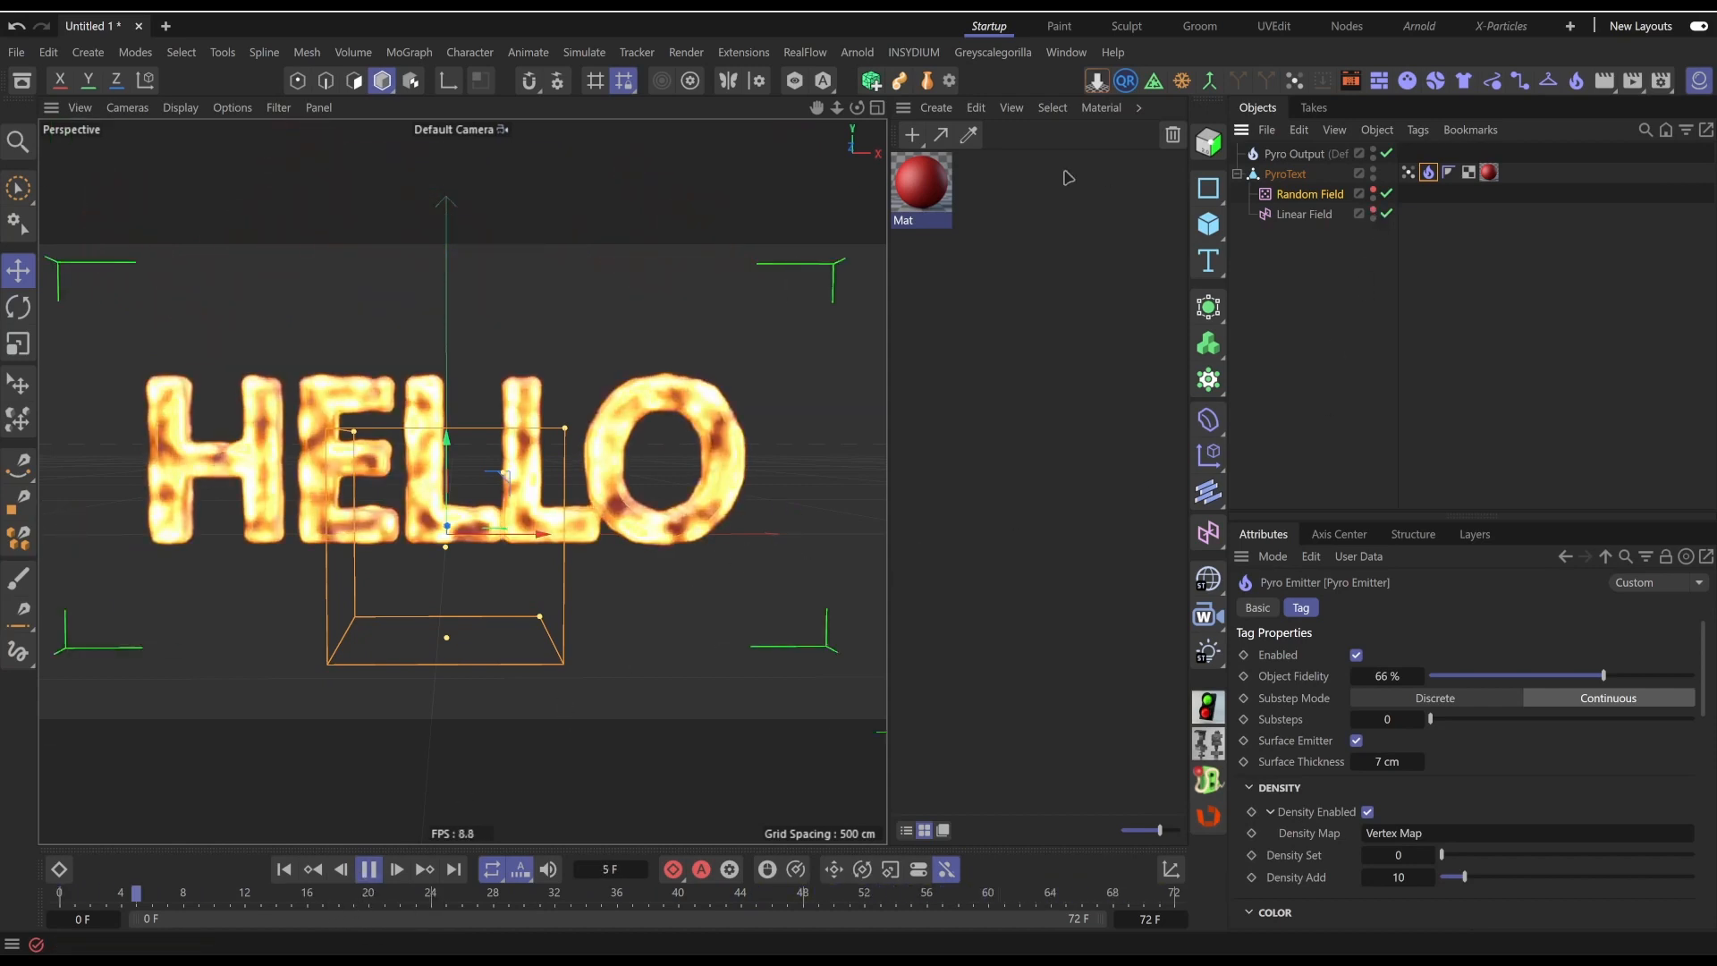
{"action": "left_click", "coordinate": [1701, 83]}
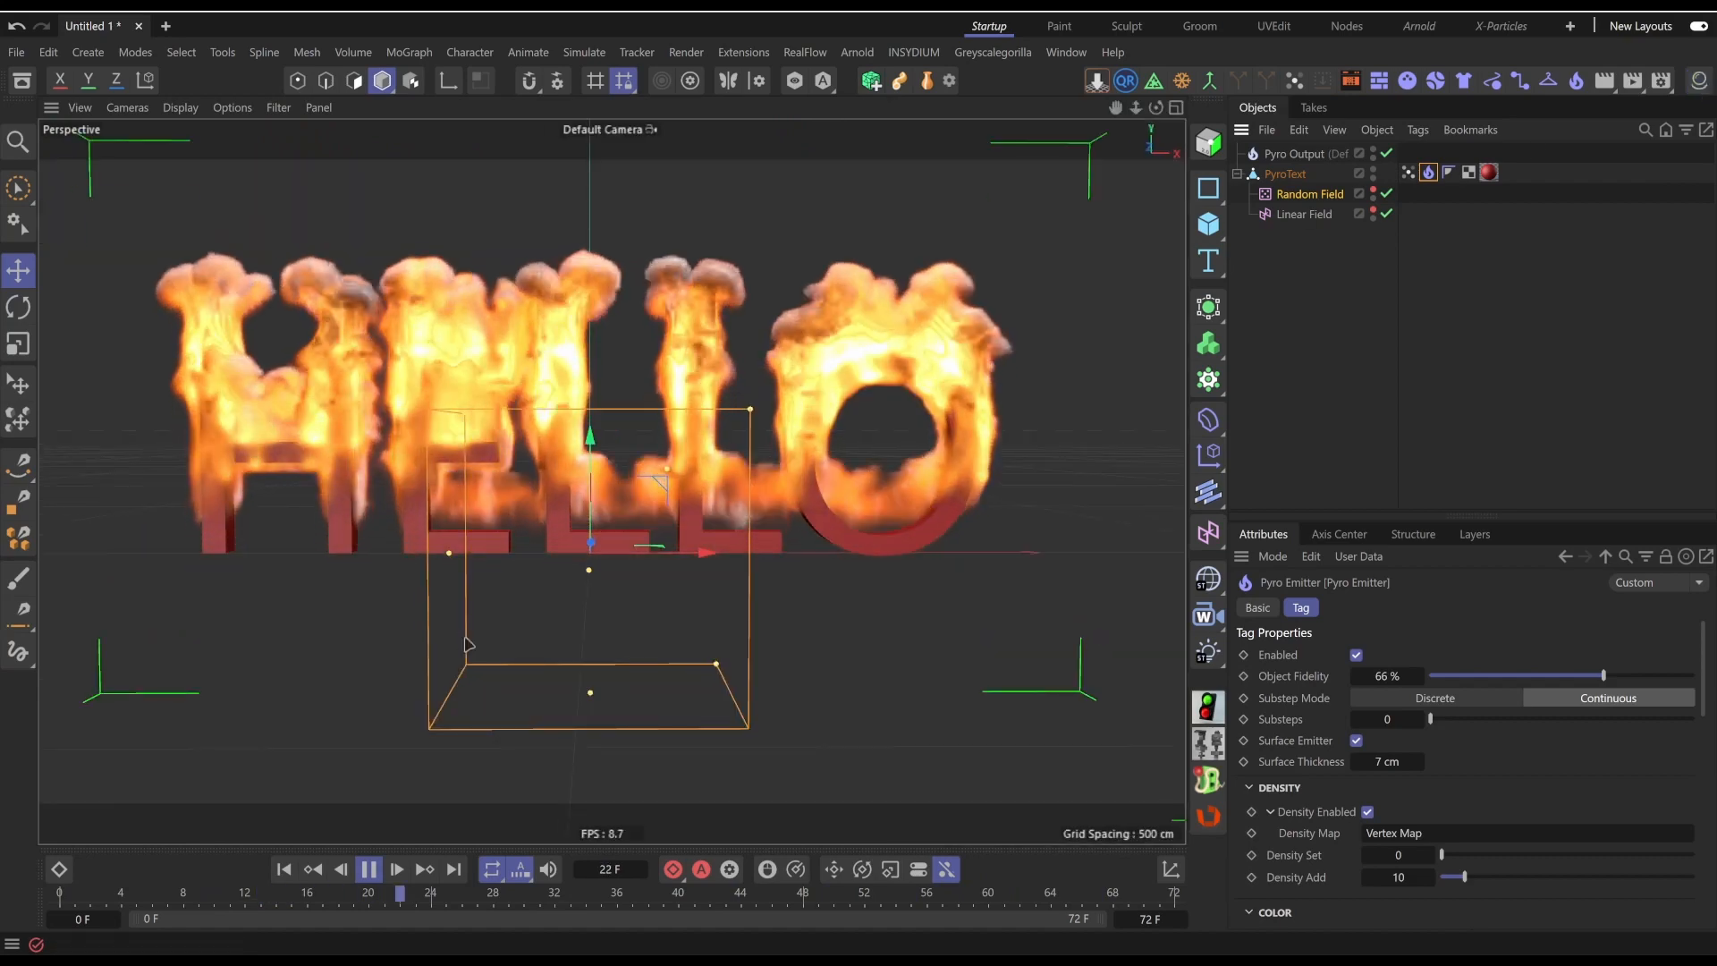
{"action": "left_click", "coordinate": [367, 869]}
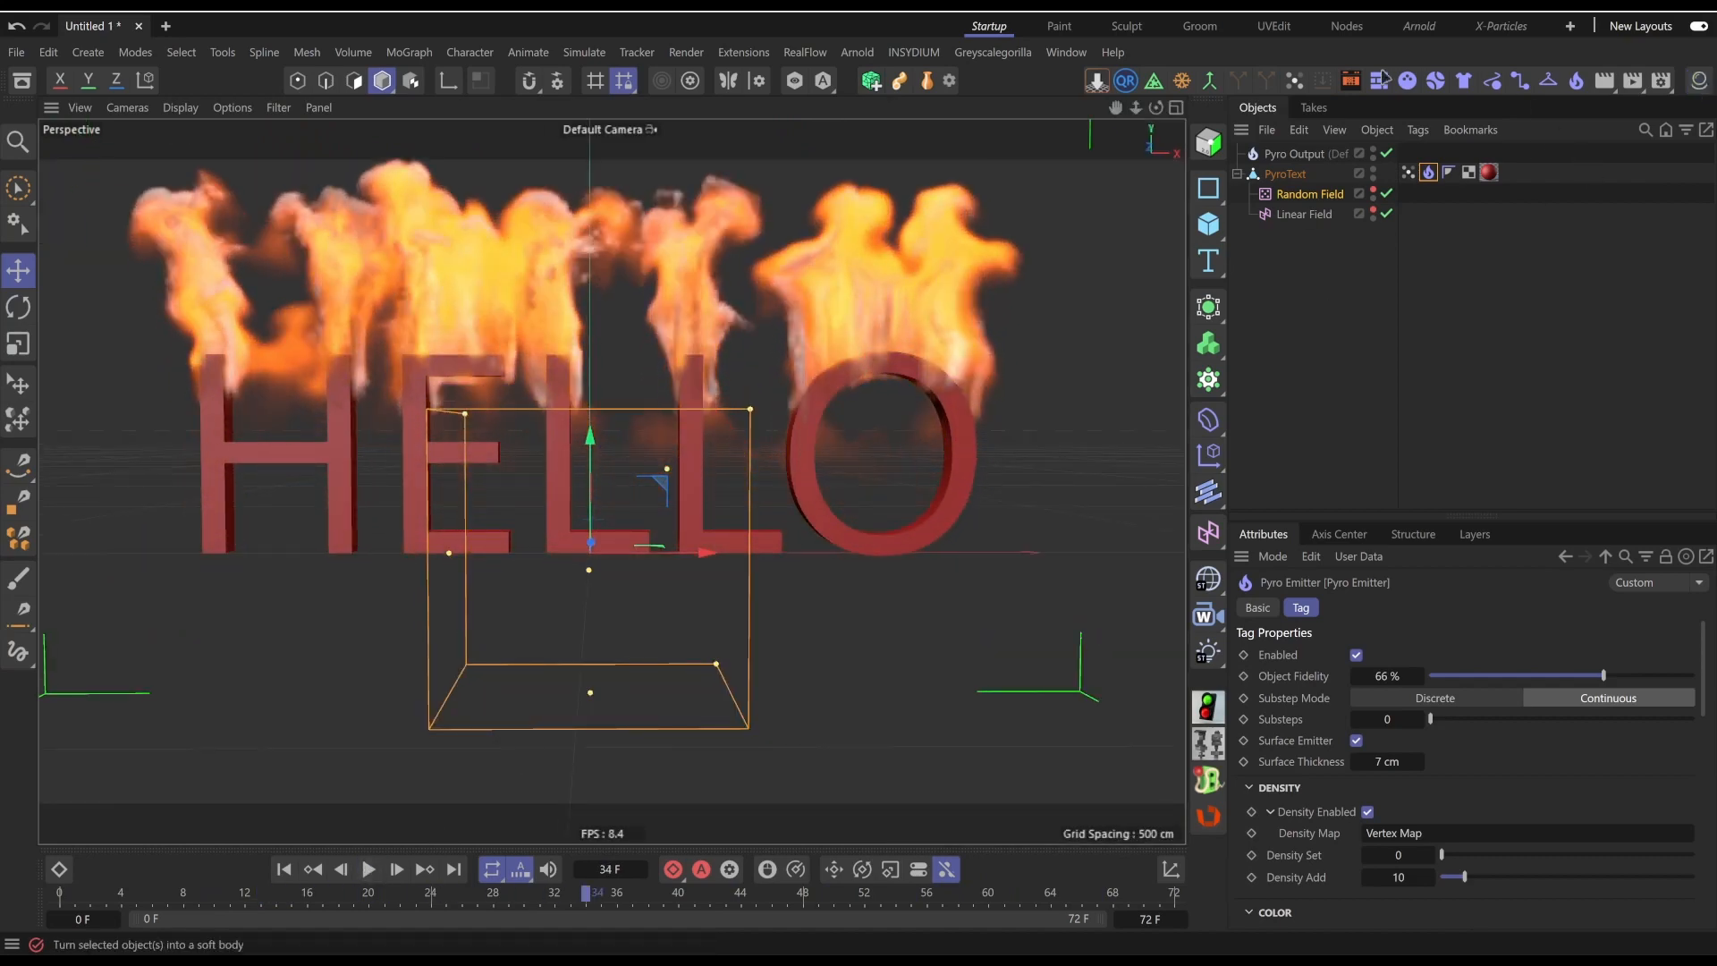
Examine the Pyro Output's scene and extra-force settings, return to the first frame and clear the selection
{"action": "left_click", "coordinate": [1289, 156]}
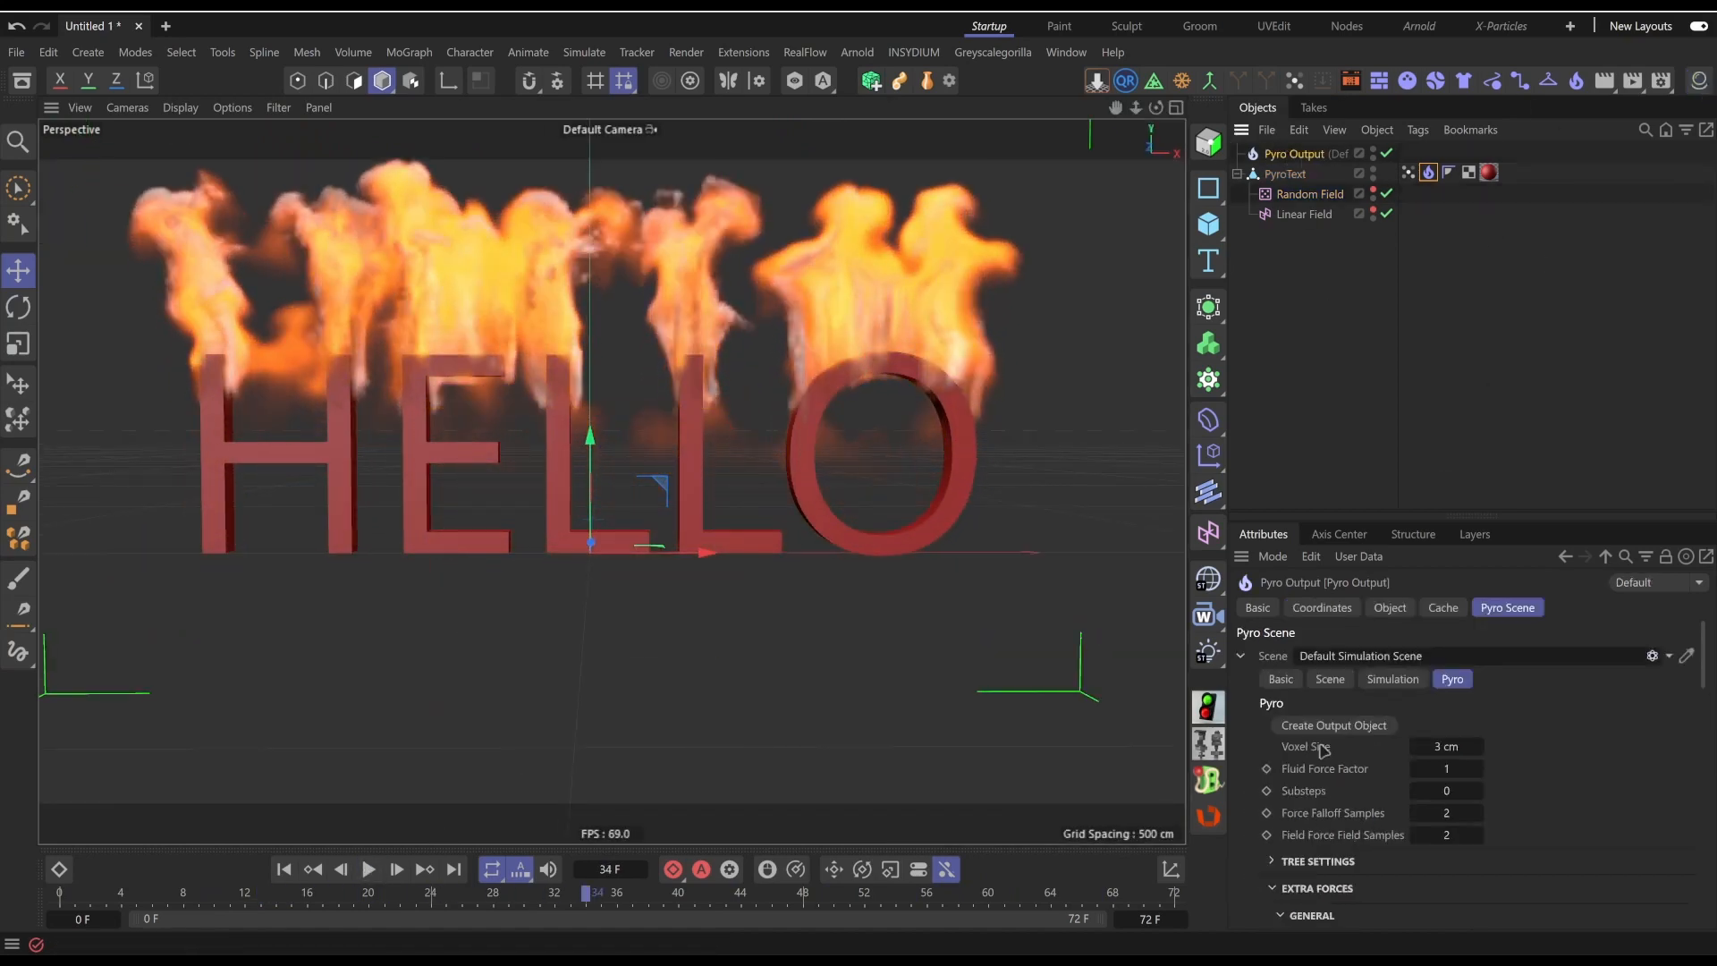
{"action": "scroll", "coordinate": [1456, 696], "scroll_direction": "down", "scroll_amount": 5}
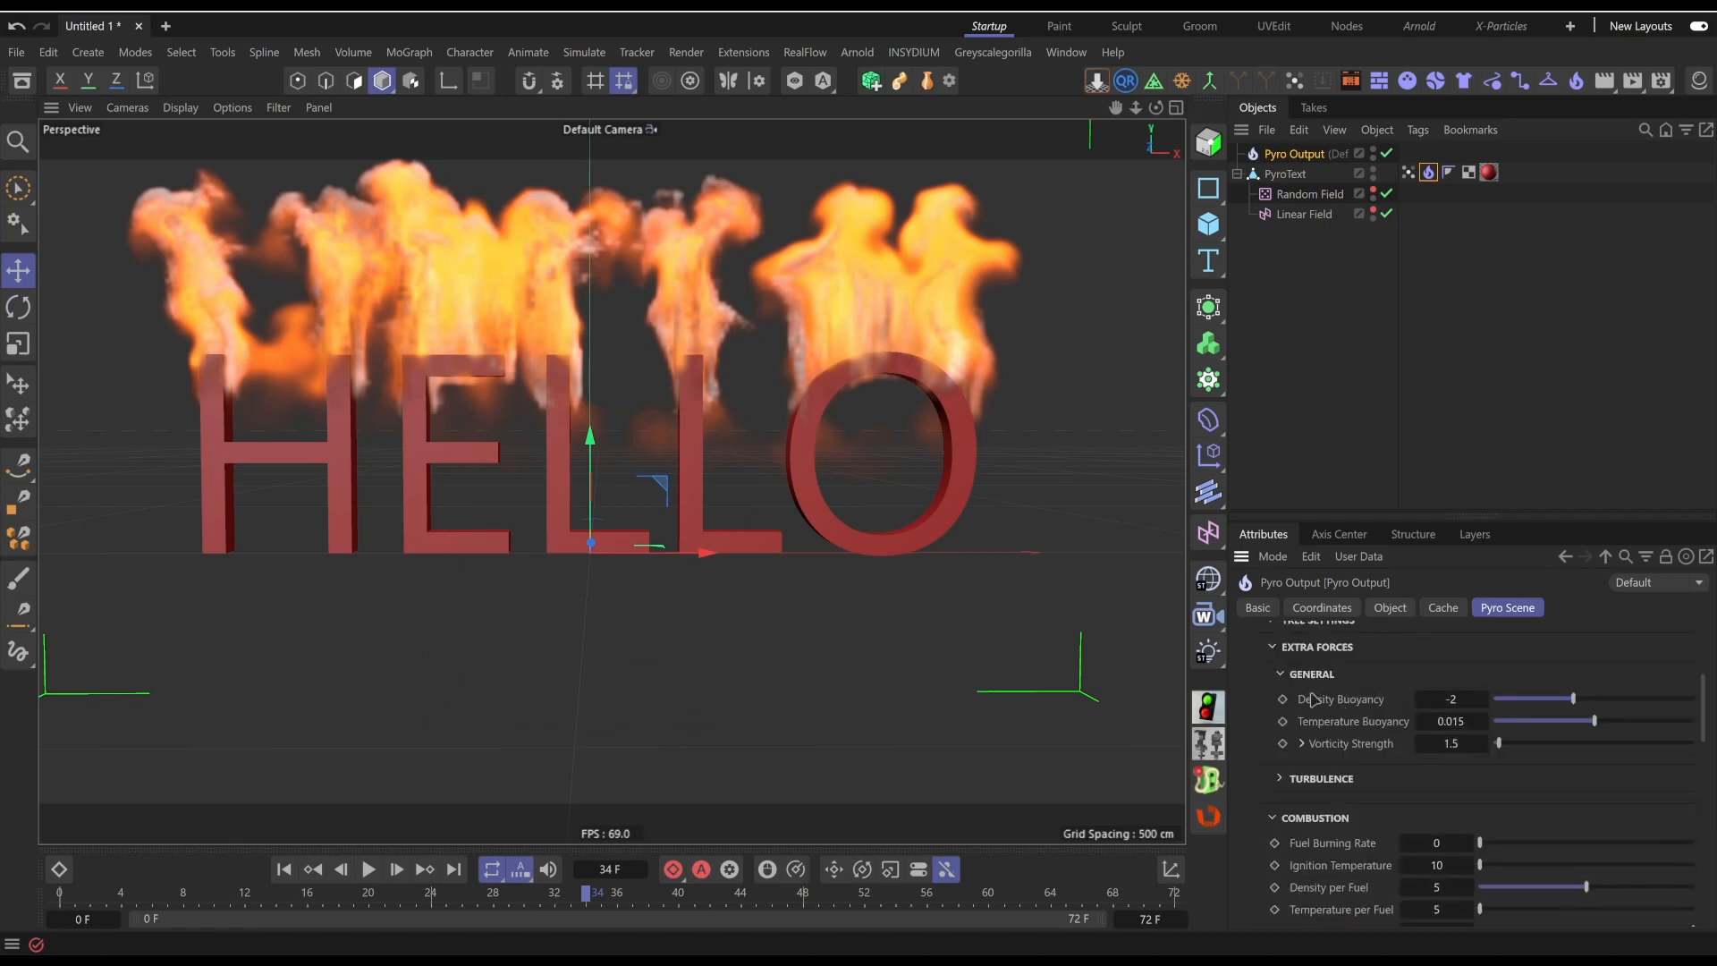
{"action": "scroll", "coordinate": [1312, 699], "scroll_direction": "up", "scroll_amount": 5}
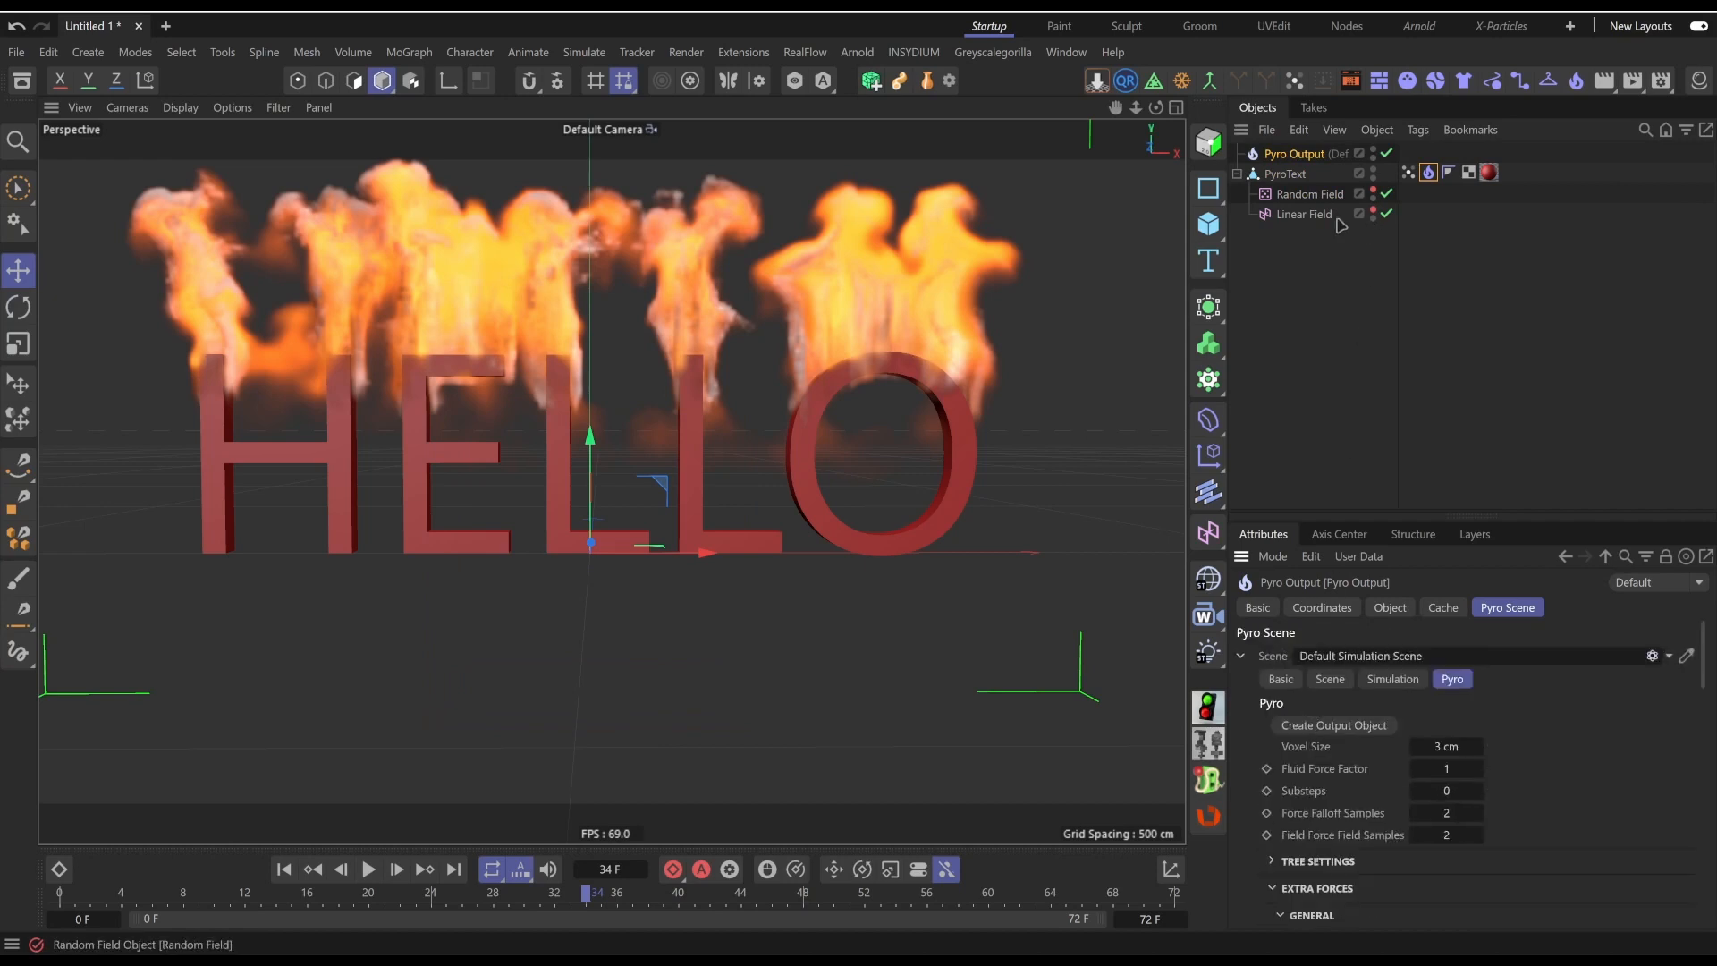
{"action": "left_click", "coordinate": [284, 869]}
{"action": "left_click", "coordinate": [1410, 353]}
Detach the list of simulation forces as a floating palette and add an Attractor to the scene
{"action": "left_click", "coordinate": [584, 51]}
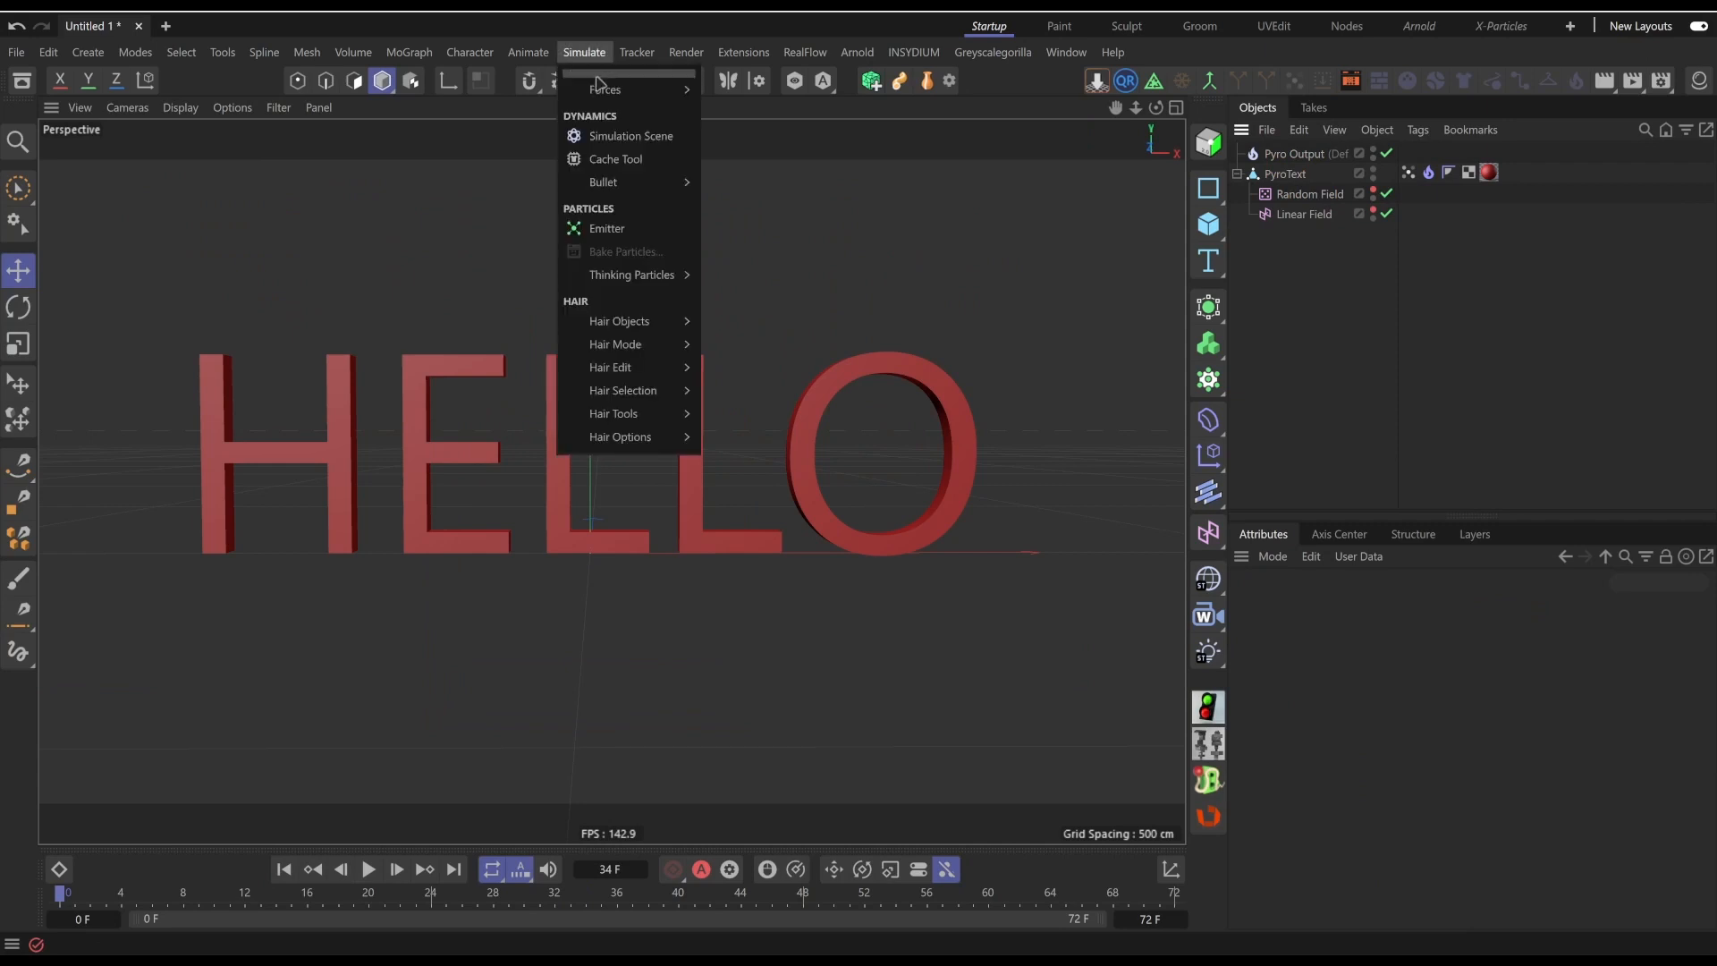
{"action": "mouse_move", "coordinate": [617, 92]}
{"action": "left_click", "coordinate": [720, 83]}
{"action": "left_click_drag", "start_coordinate": [720, 80], "coordinate": [1091, 164]}
{"action": "left_click", "coordinate": [1104, 183]}
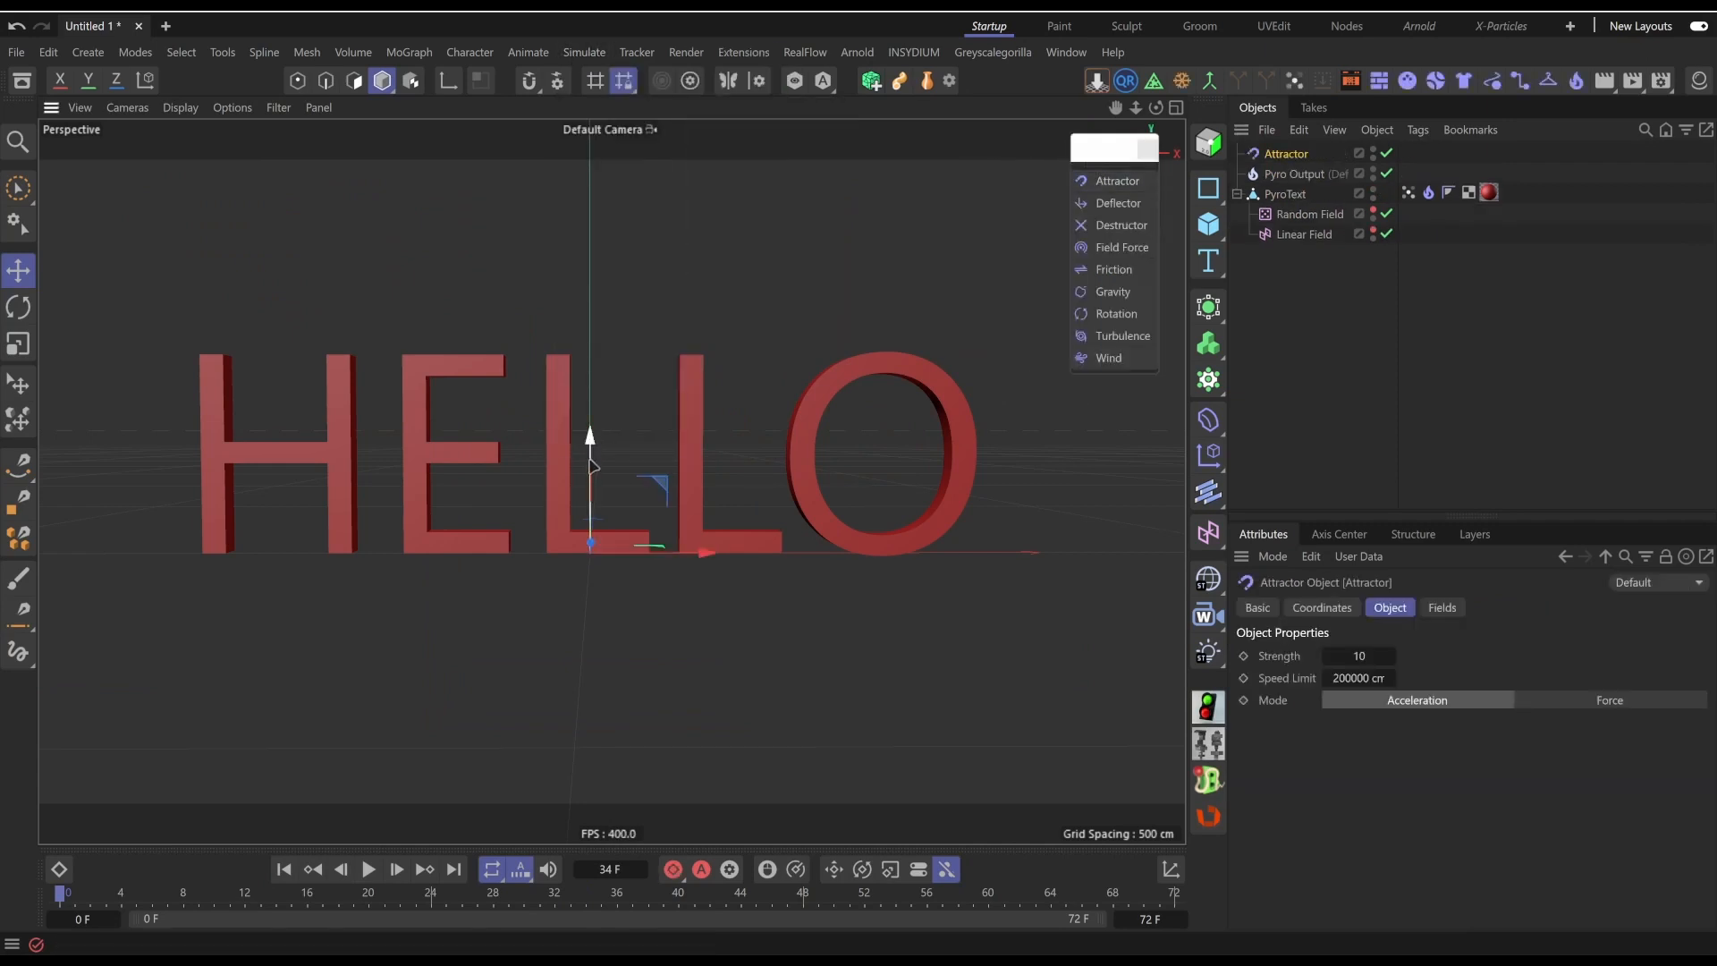
Move the Attractor straight up above the HELLO text and play the simulation from the first frame
{"action": "left_click_drag", "start_coordinate": [590, 465], "coordinate": [590, 234]}
{"action": "left_click", "coordinate": [284, 870]}
{"action": "left_click", "coordinate": [368, 869]}
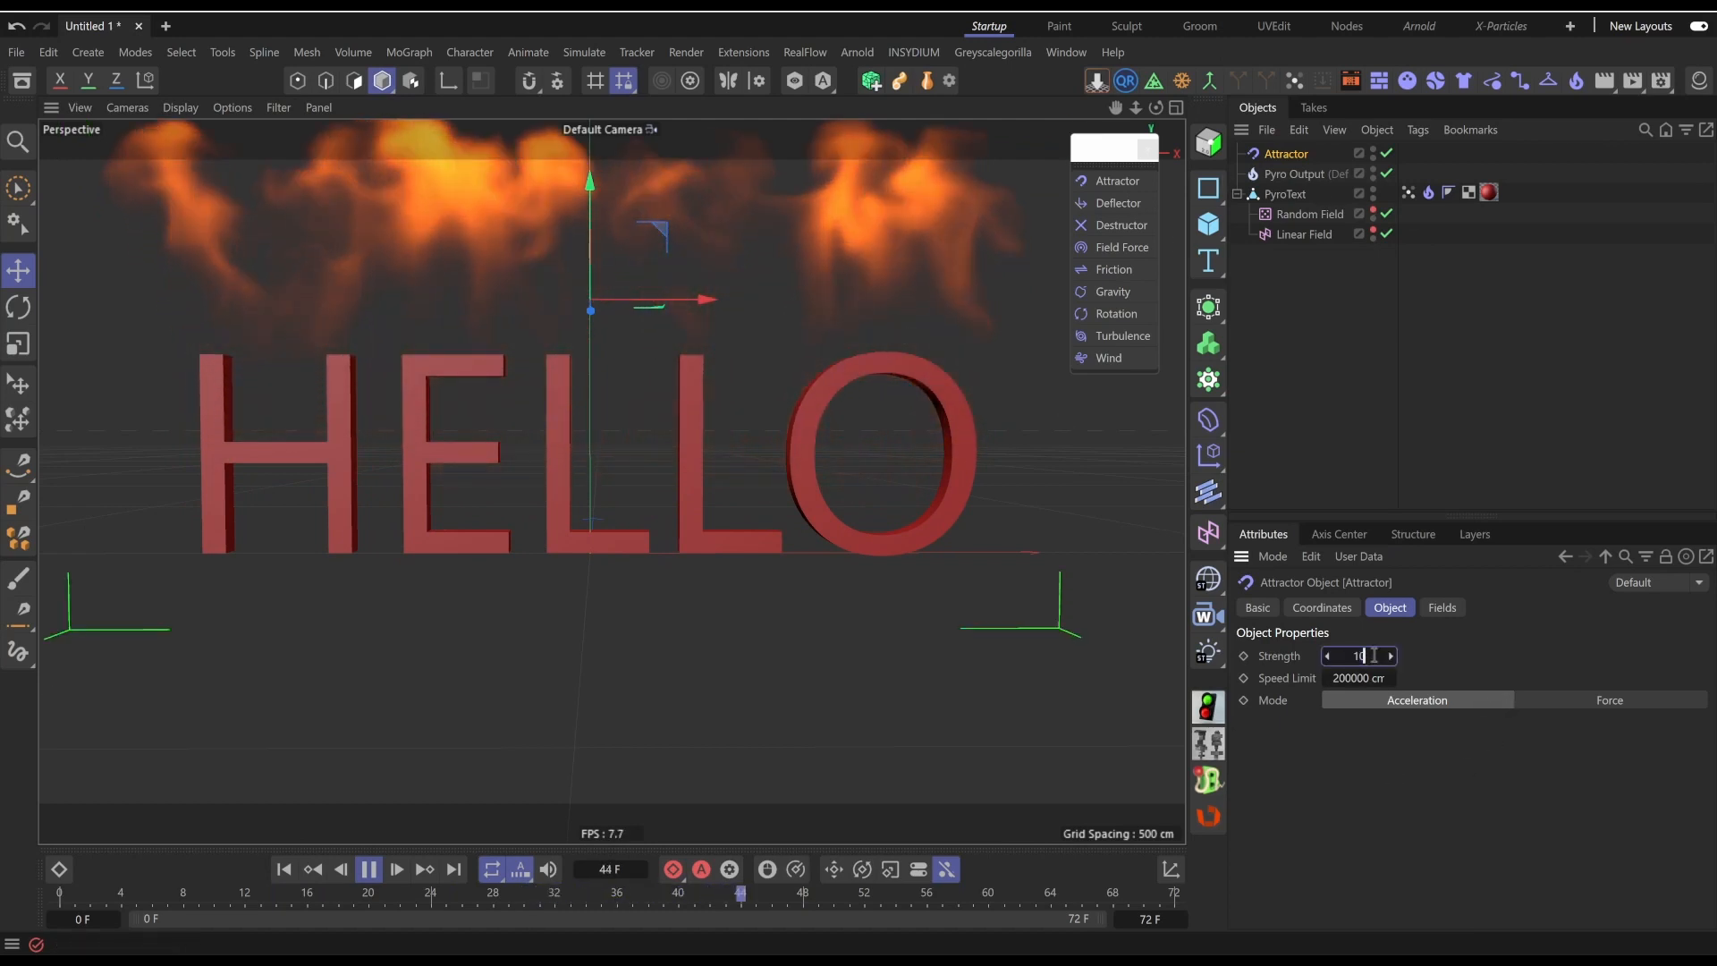
Set the Attractor's strength to 1000, play the simulation from the first frame, and stop and rewind it
{"action": "type", "text": "00"}
{"action": "left_click", "coordinate": [285, 871]}
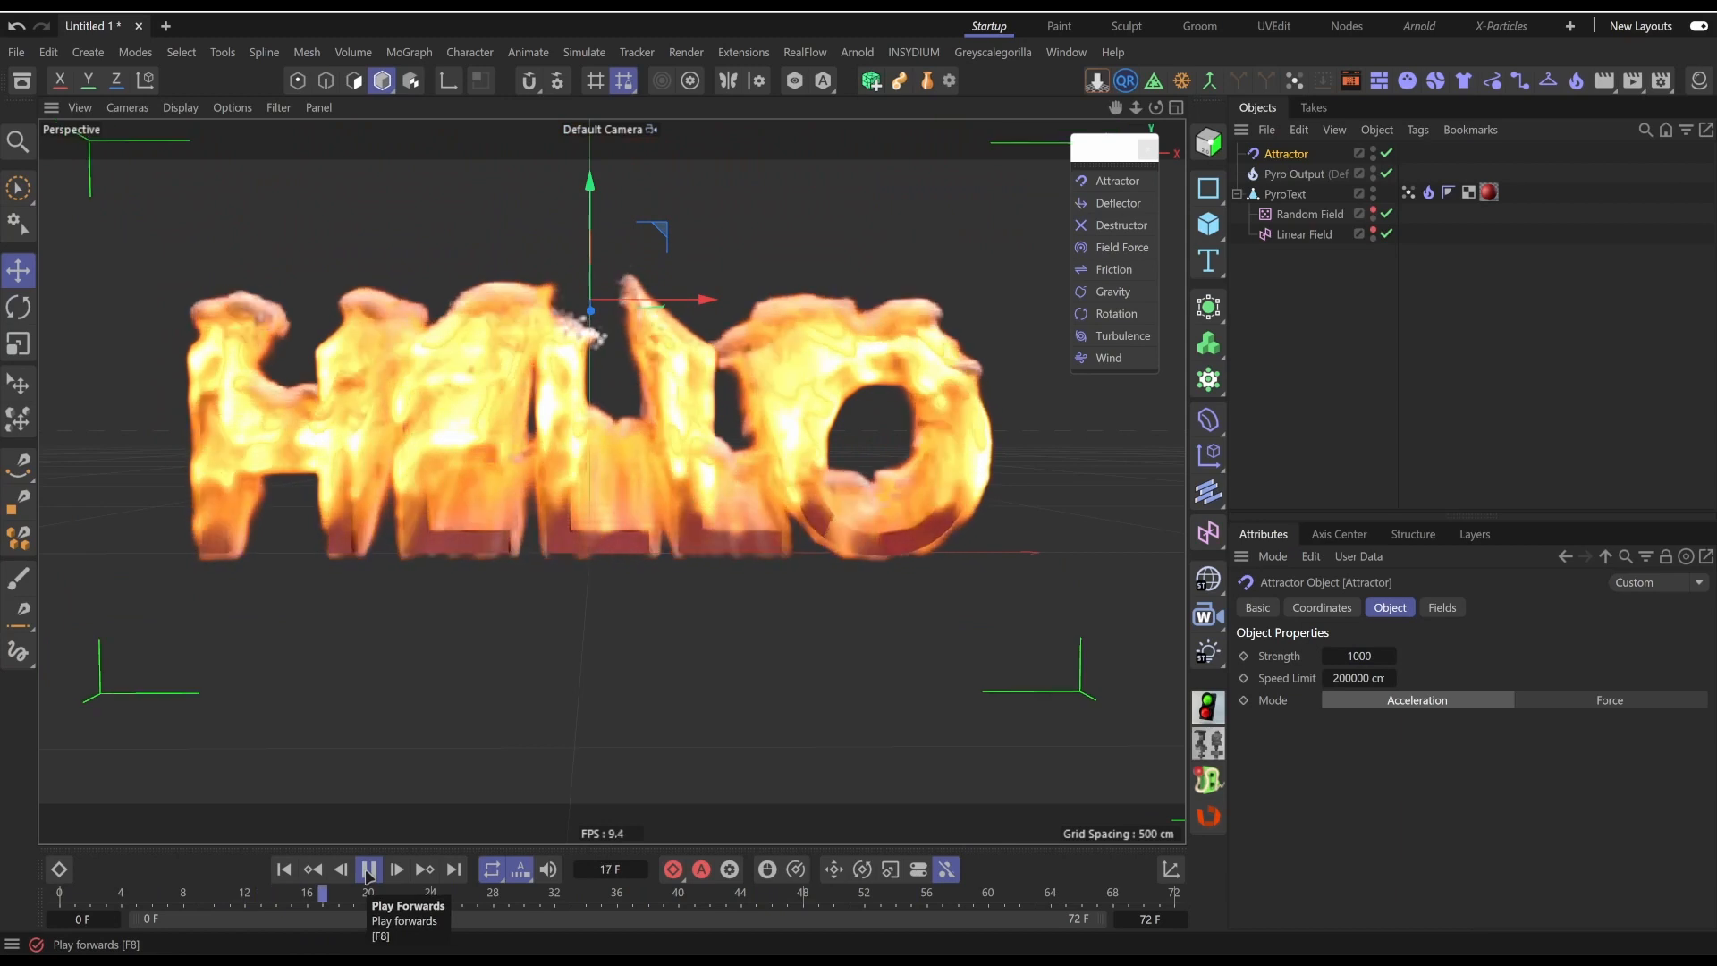
{"action": "left_click", "coordinate": [368, 870]}
{"action": "left_click", "coordinate": [285, 869]}
Raise the Attractor higher above the HELLO text, run the simulation, and return to the first frame
{"action": "left_click_drag", "start_coordinate": [588, 284], "coordinate": [586, 208]}
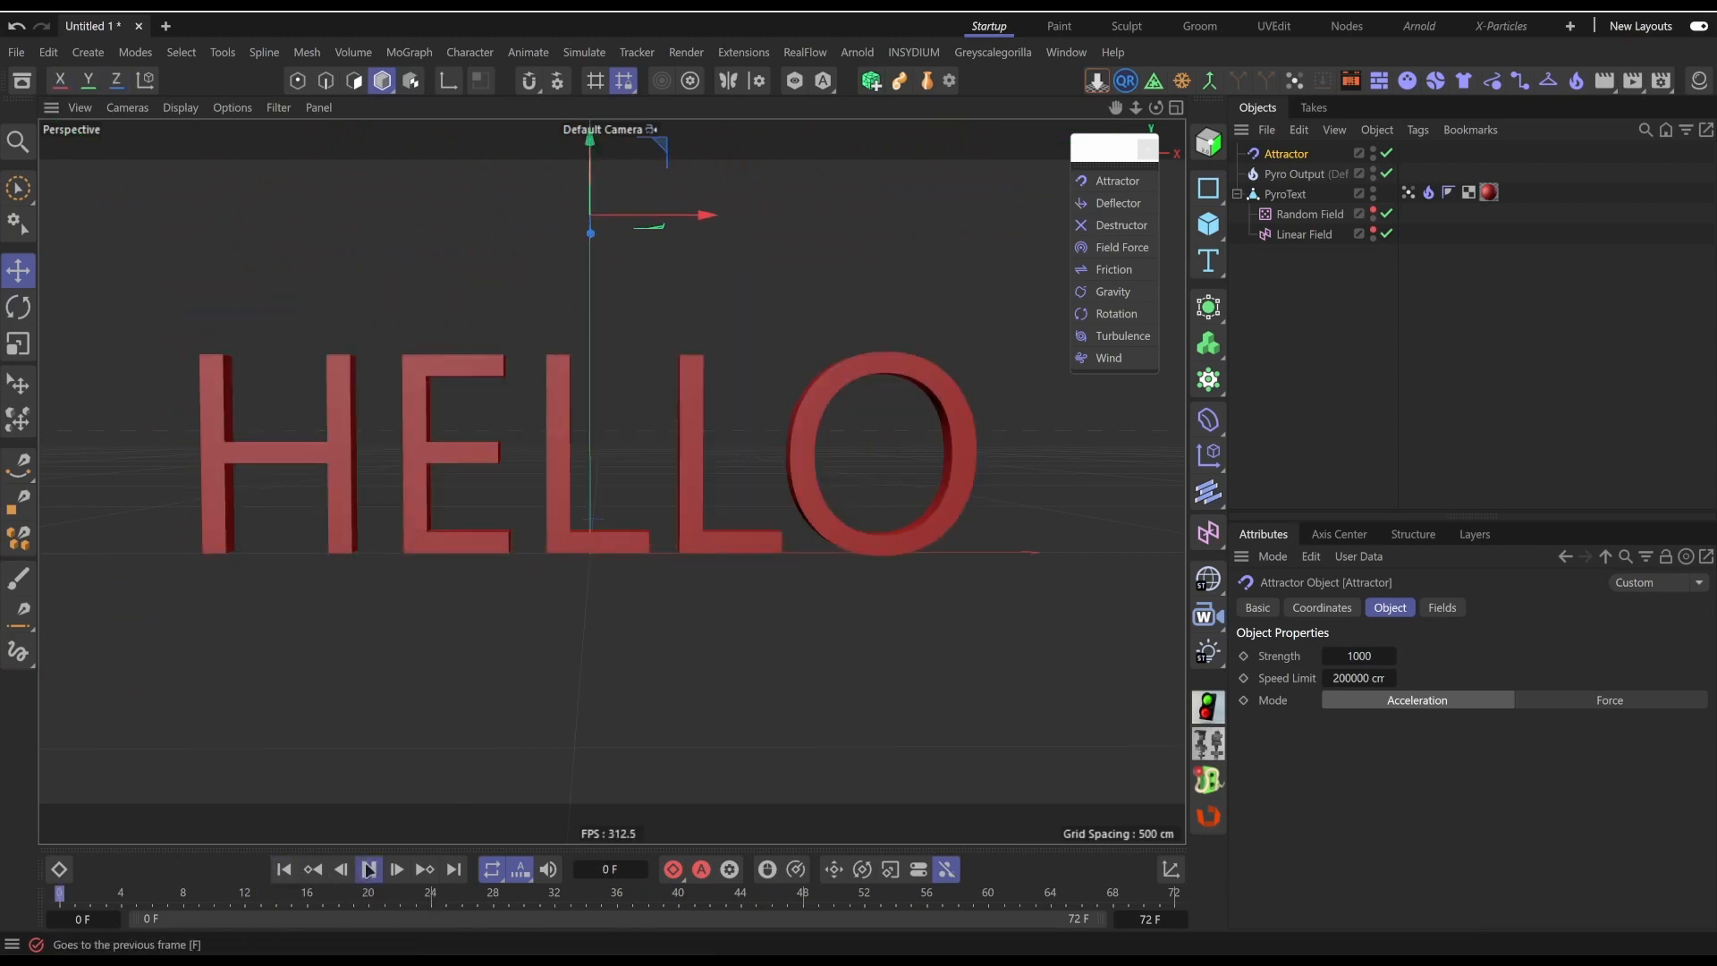
{"action": "left_click", "coordinate": [368, 869]}
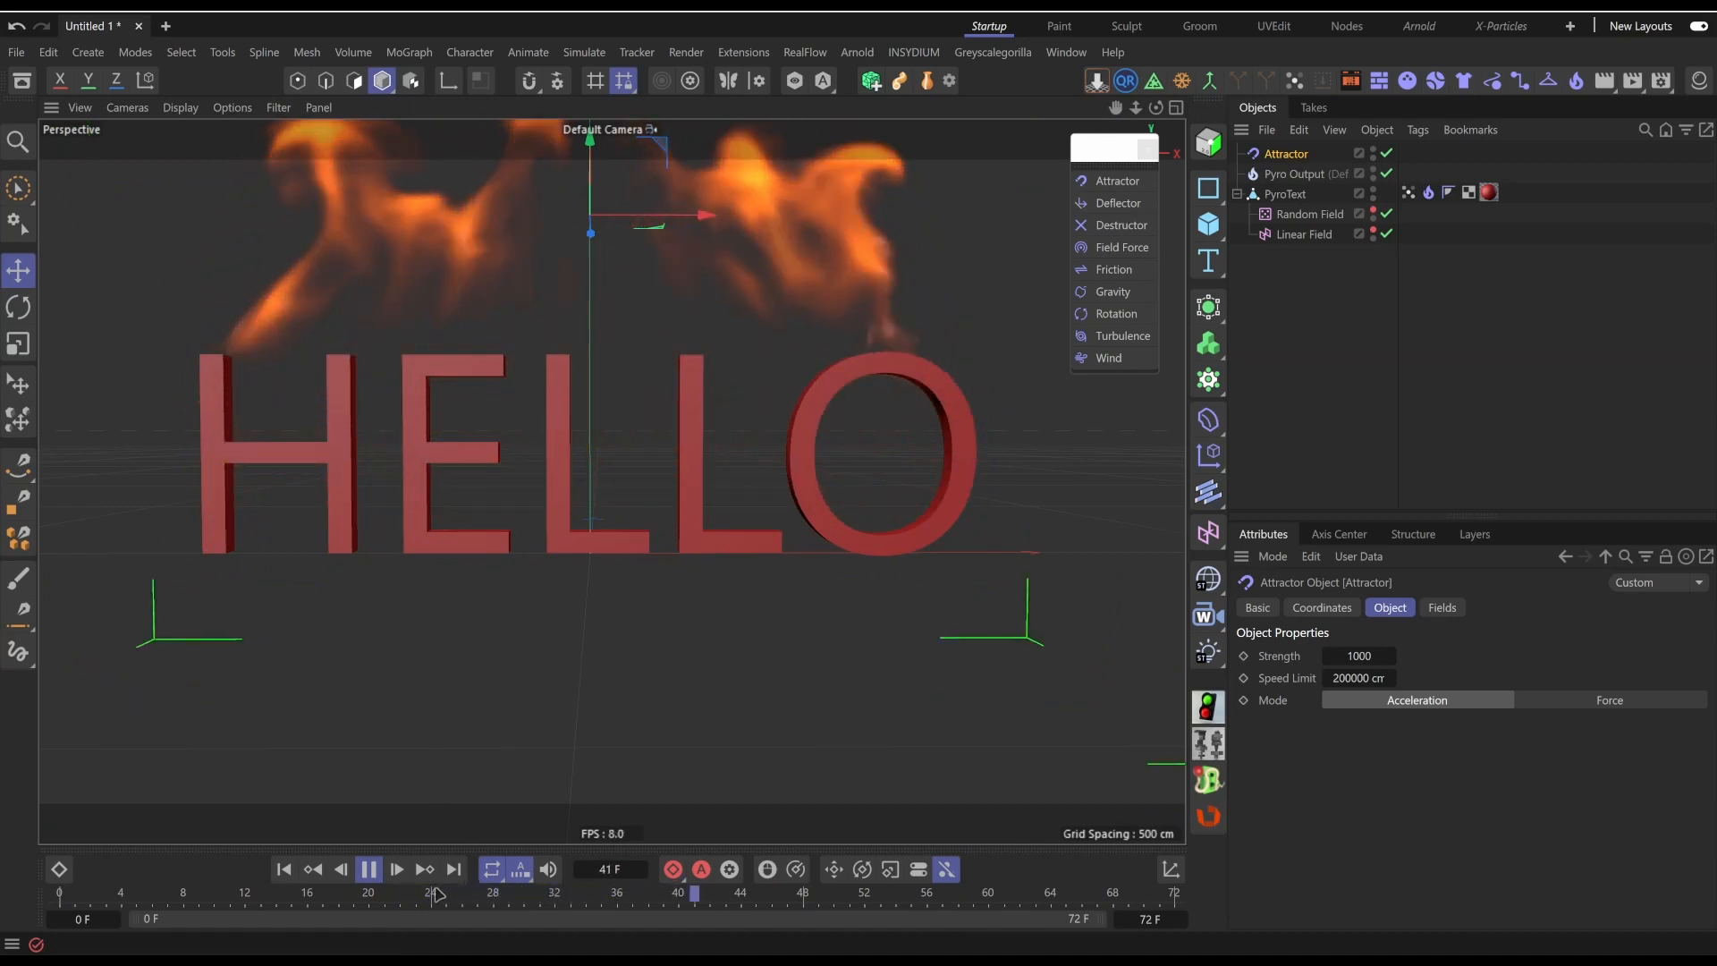
{"action": "left_click", "coordinate": [369, 872]}
{"action": "key", "text": "shift+f"}
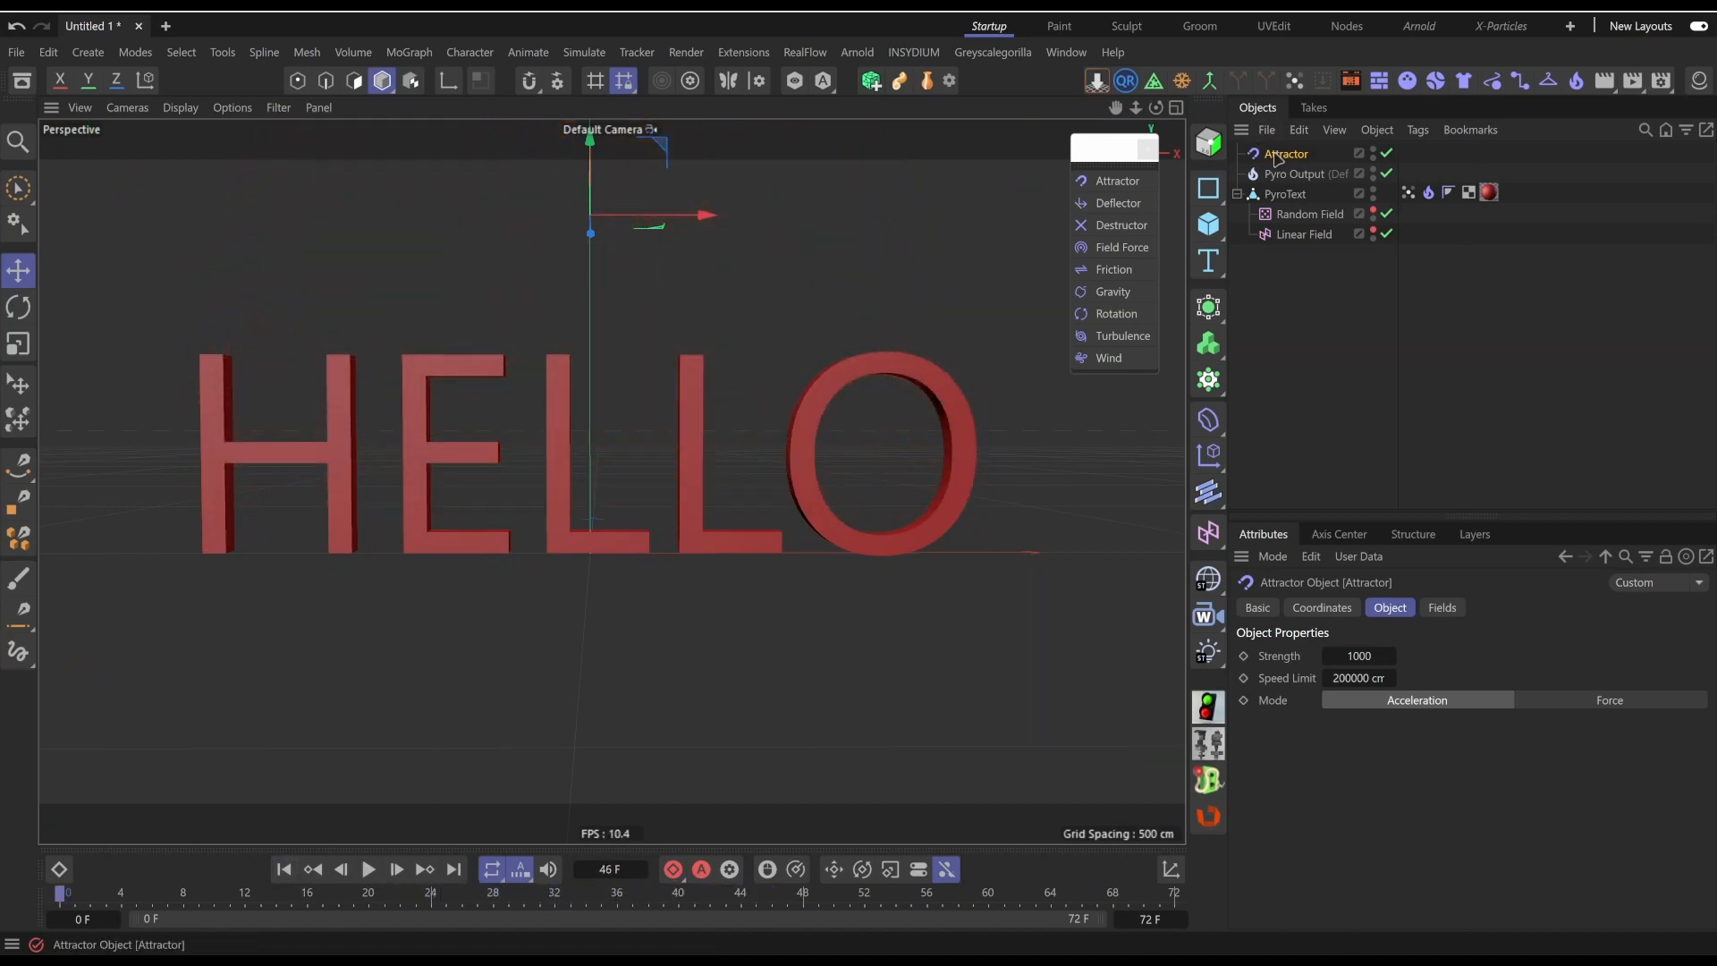
Replace the Attractor with a Rotation force at the end of the object list and preview the fire, returning to the first frame
{"action": "key", "text": "Delete"}
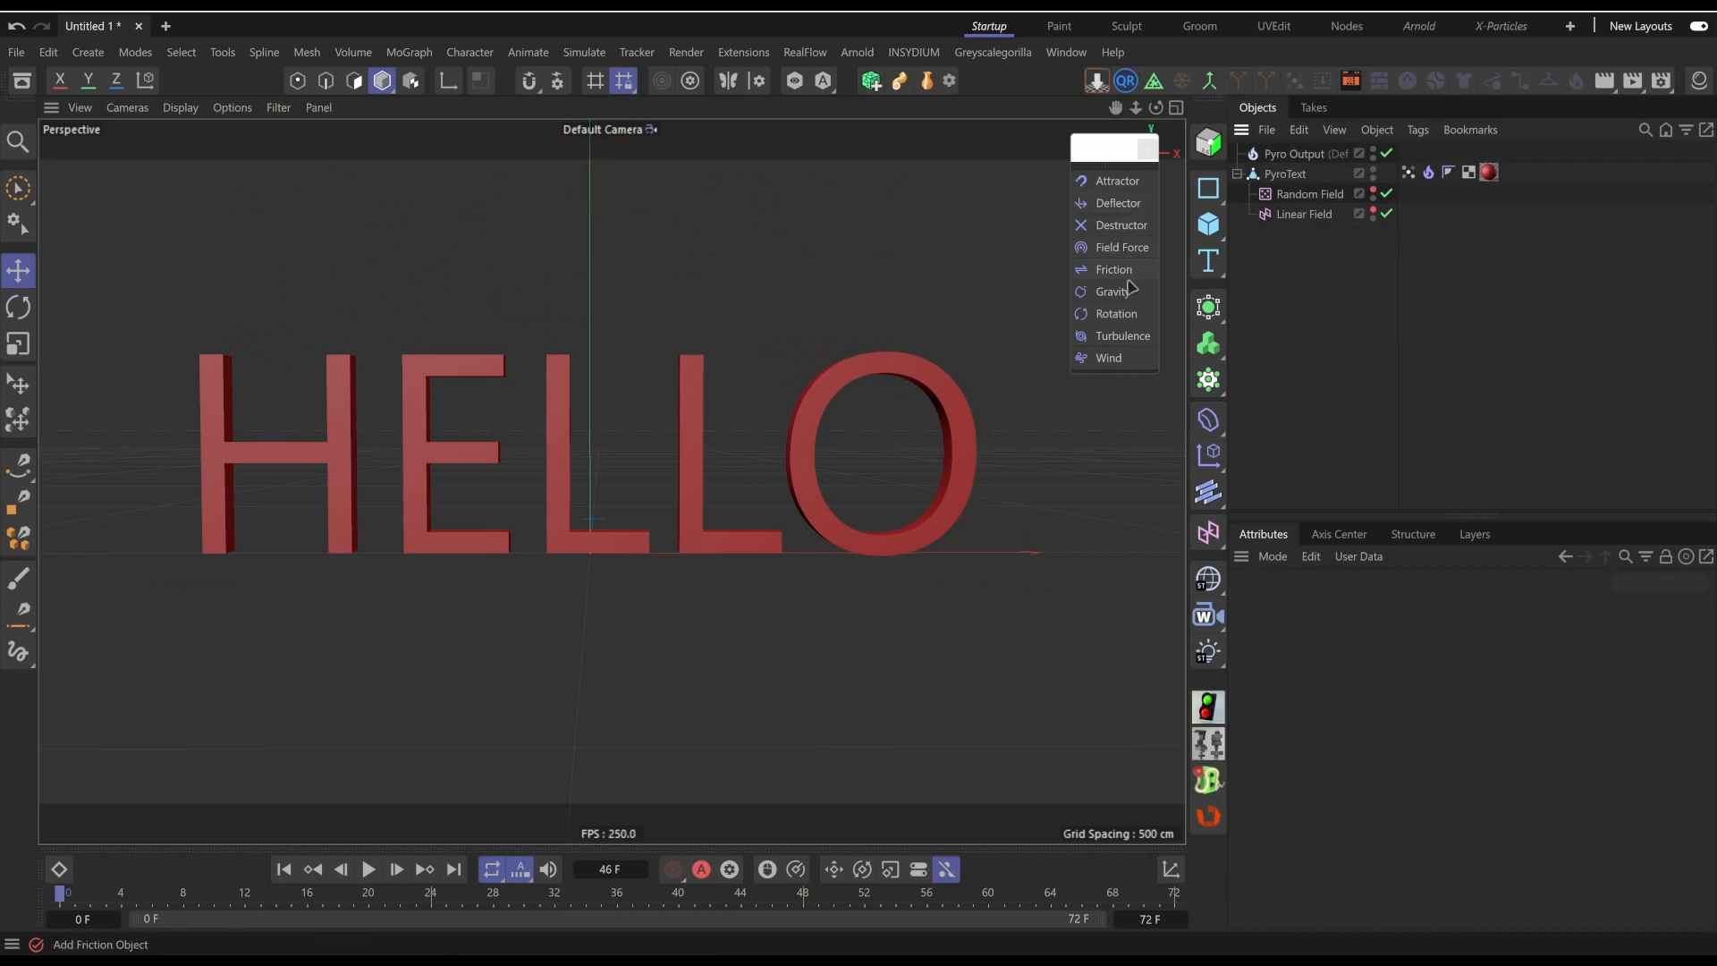
{"action": "left_click", "coordinate": [1124, 320]}
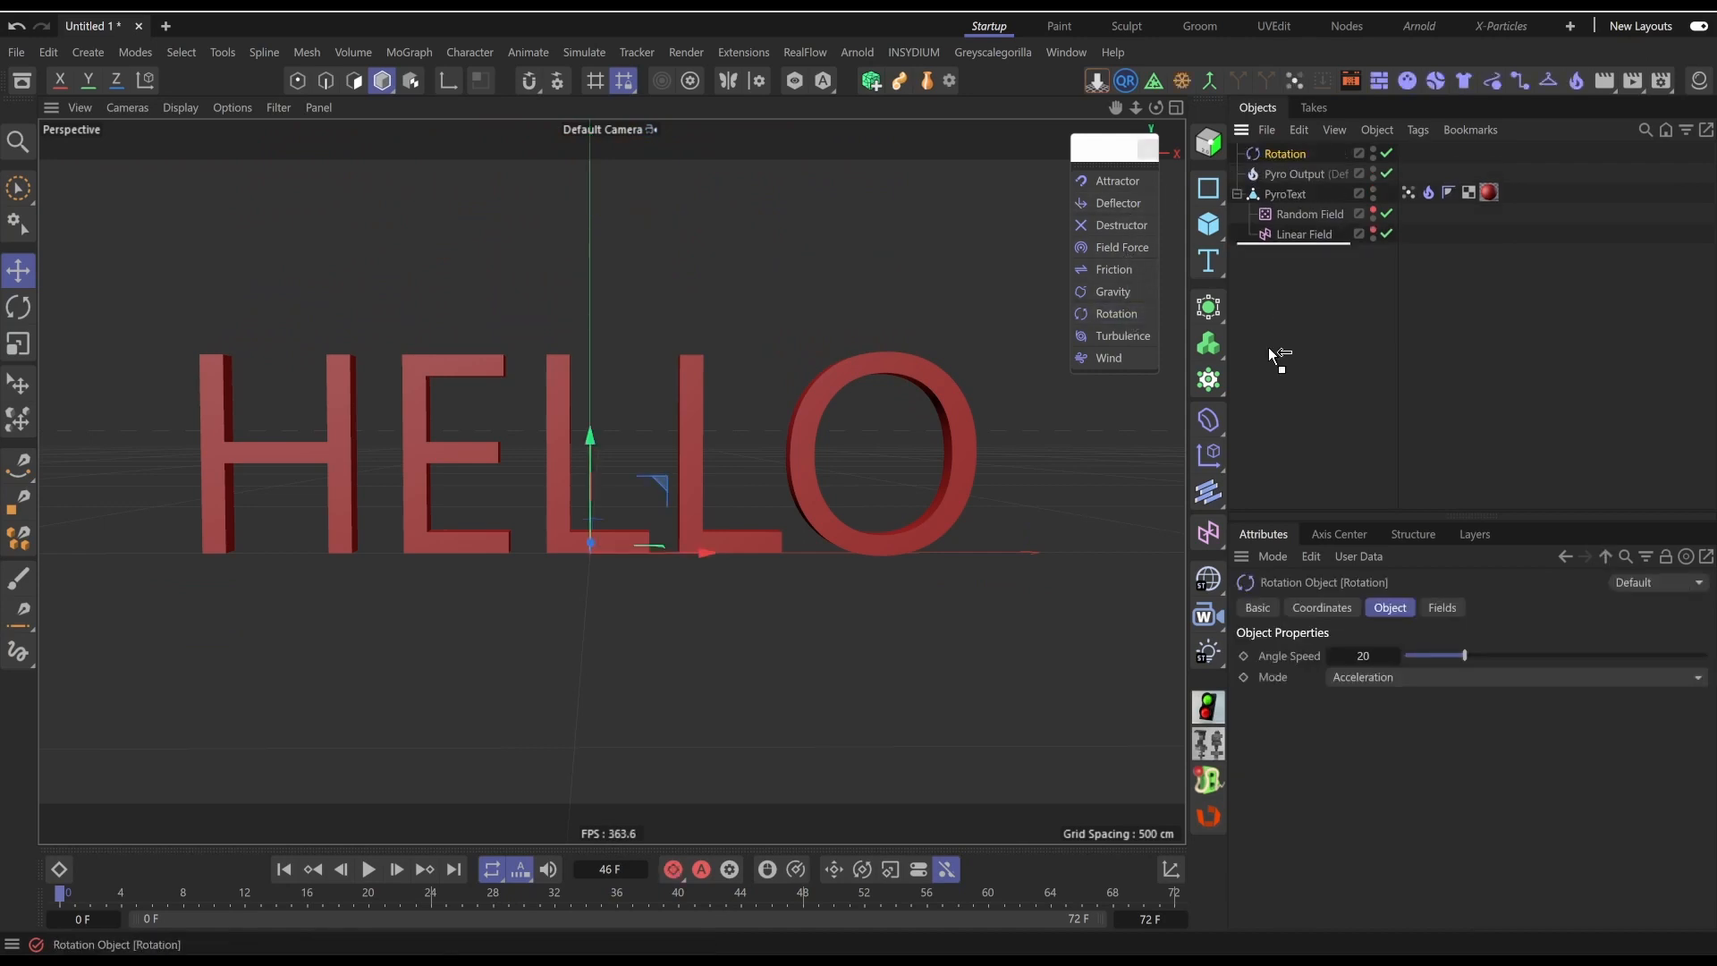
{"action": "left_click_drag", "start_coordinate": [1280, 358], "coordinate": [1279, 359]}
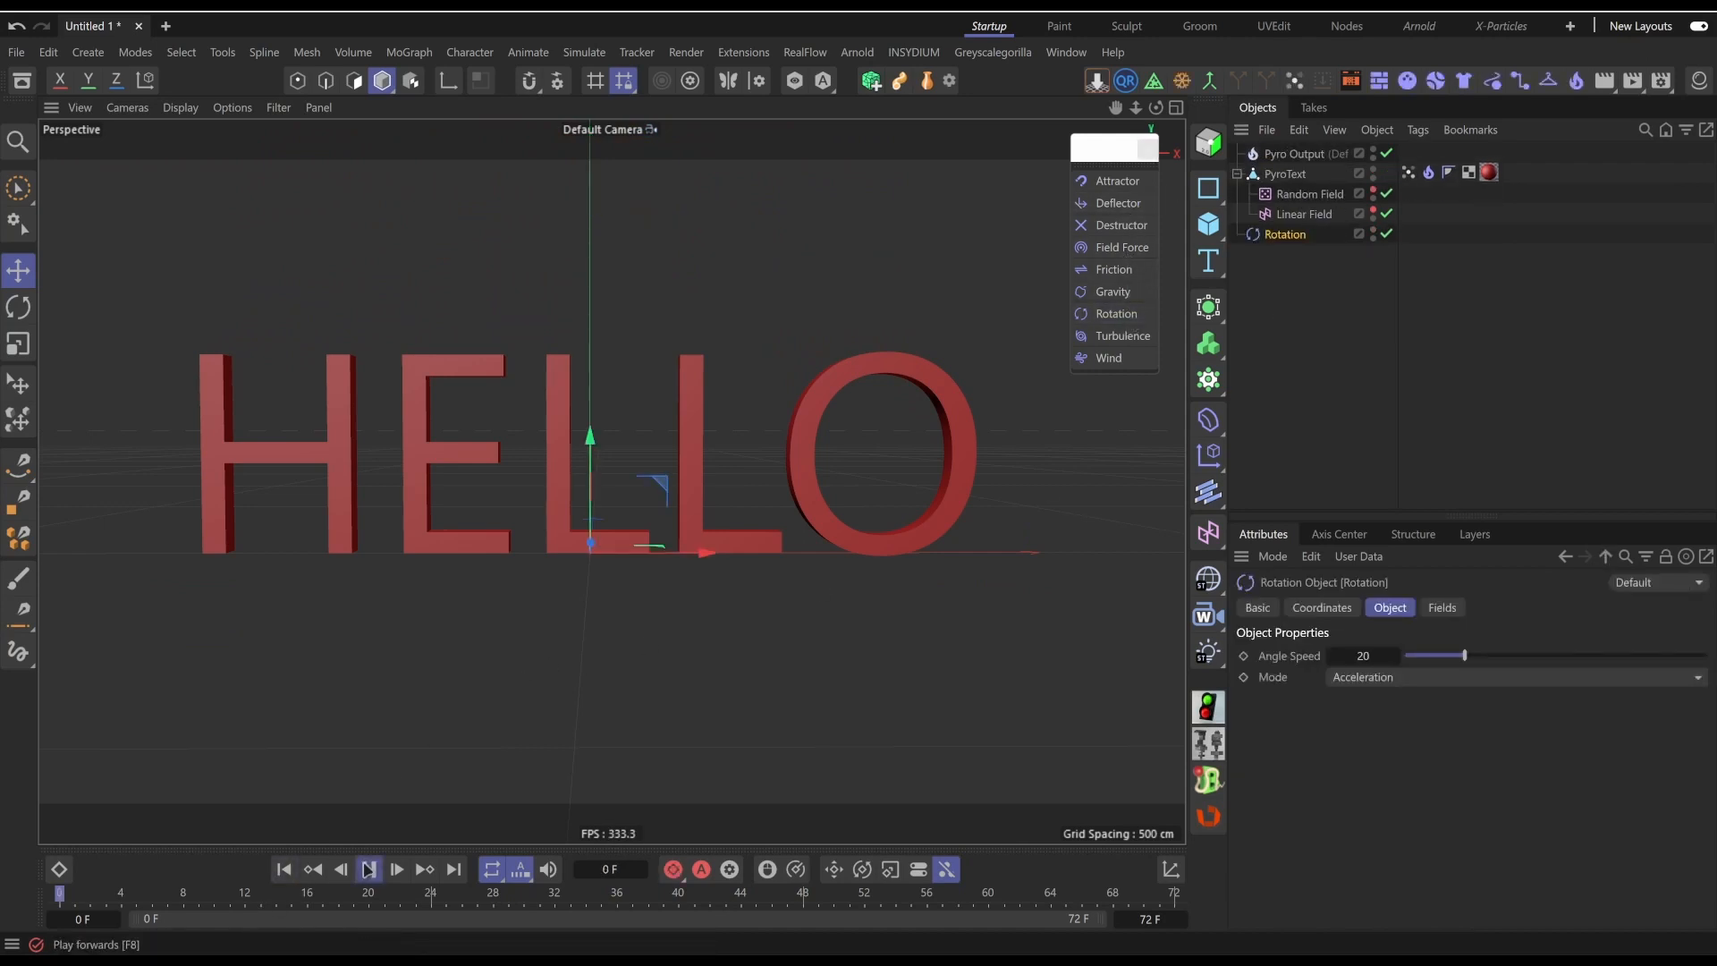
{"action": "left_click", "coordinate": [368, 870]}
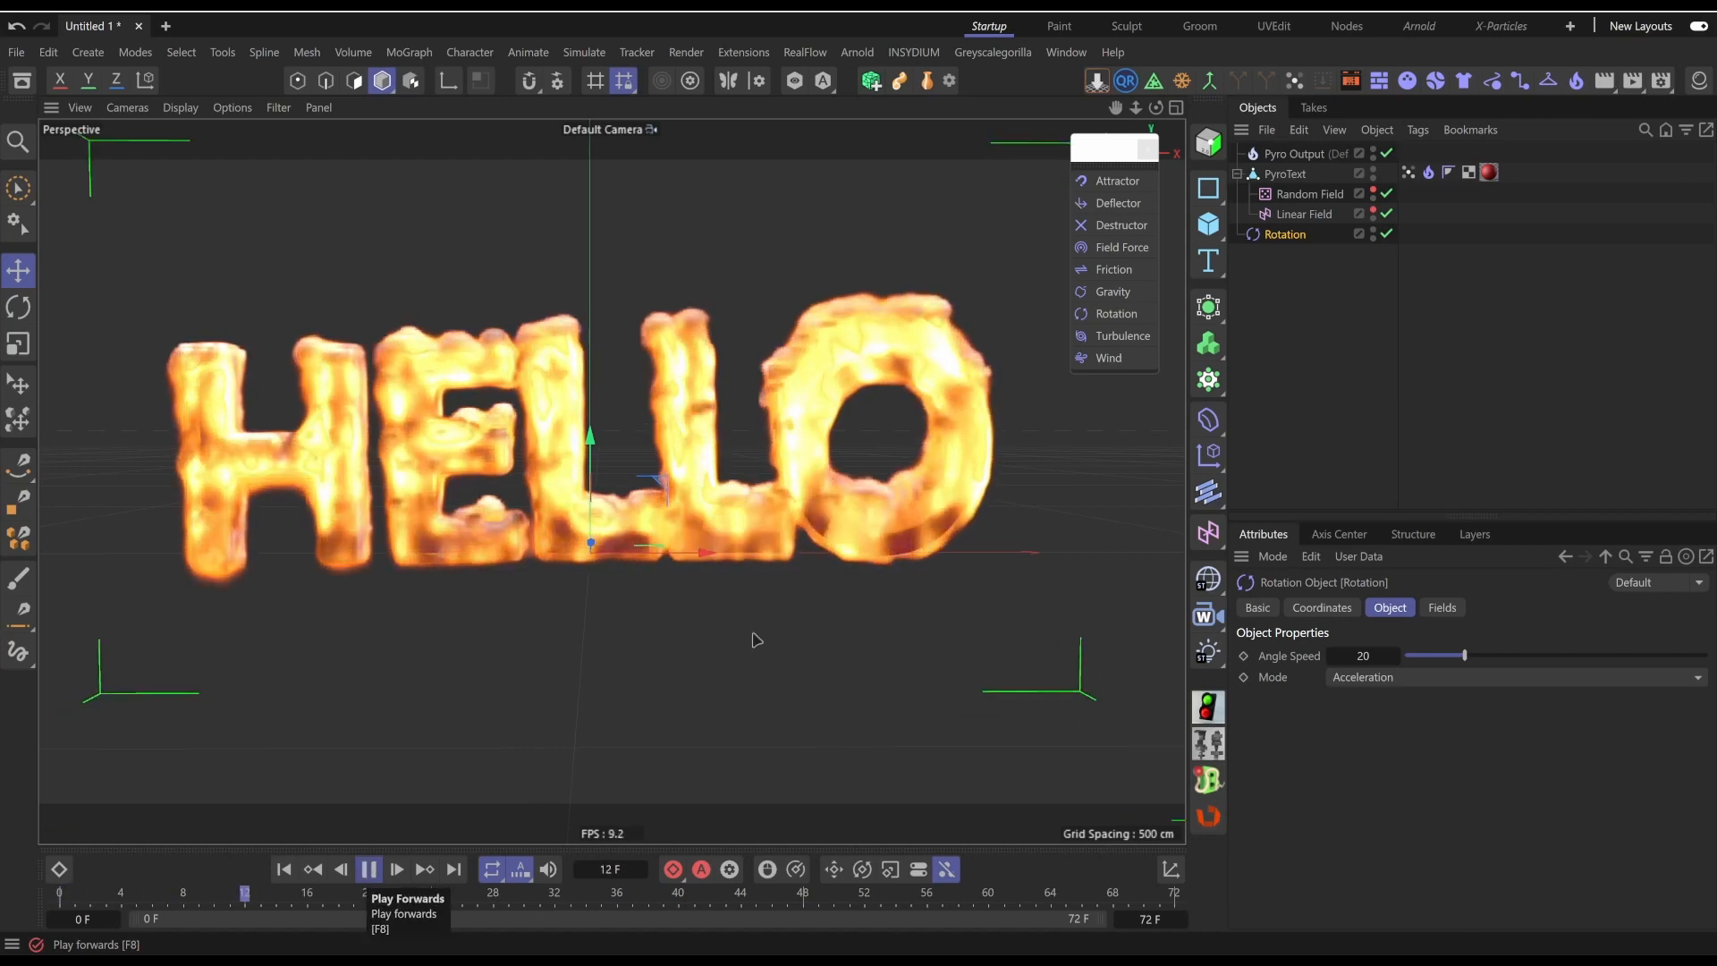
{"action": "left_click", "coordinate": [368, 869]}
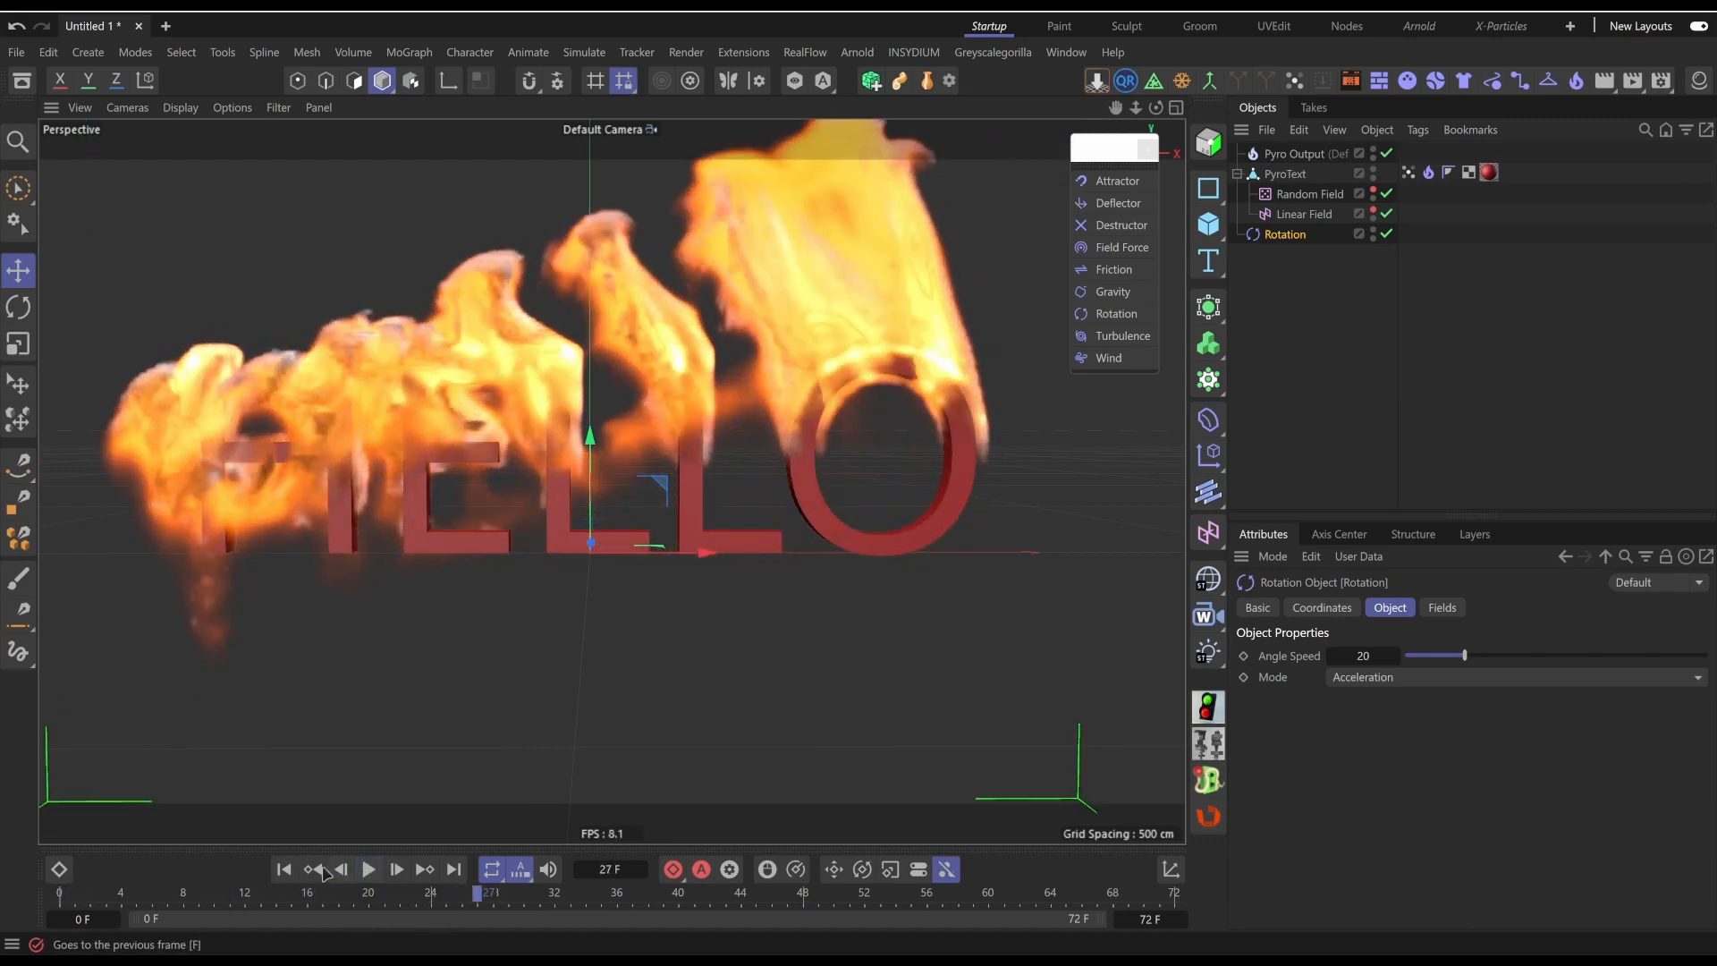
{"action": "left_click", "coordinate": [285, 869]}
Tilt the Rotation force so its Z axis stands vertical and play the simulation
{"action": "key", "text": "r"}
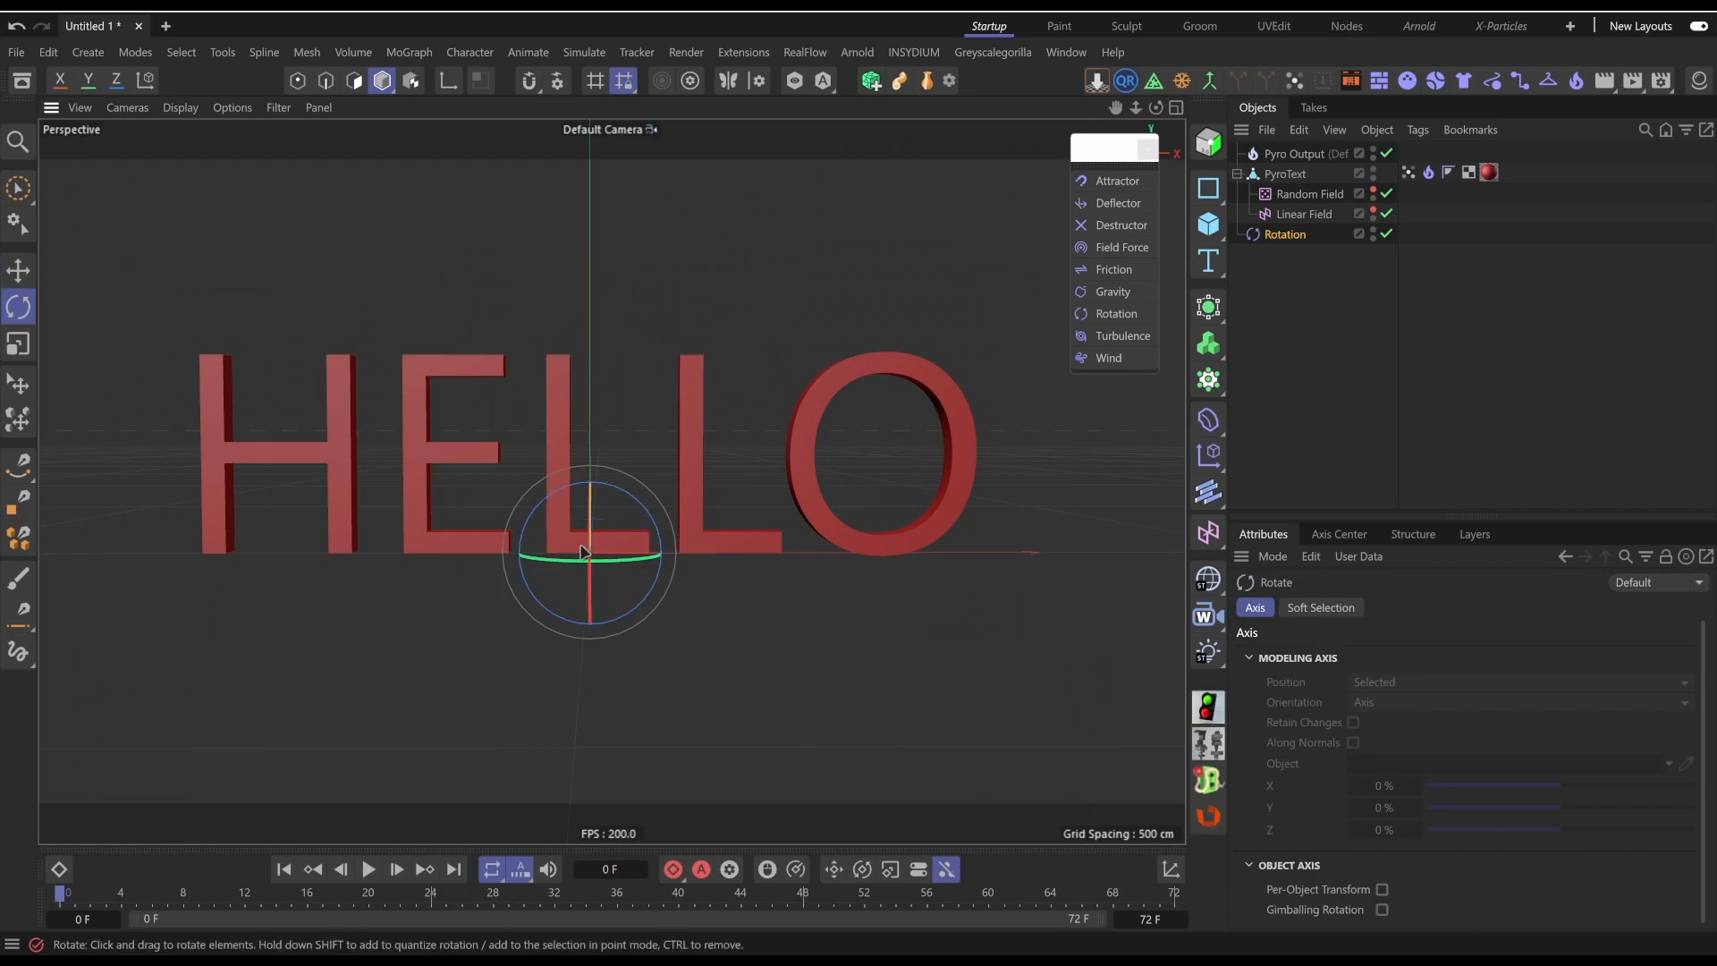
{"action": "left_click_drag", "start_coordinate": [595, 563], "coordinate": [610, 326]}
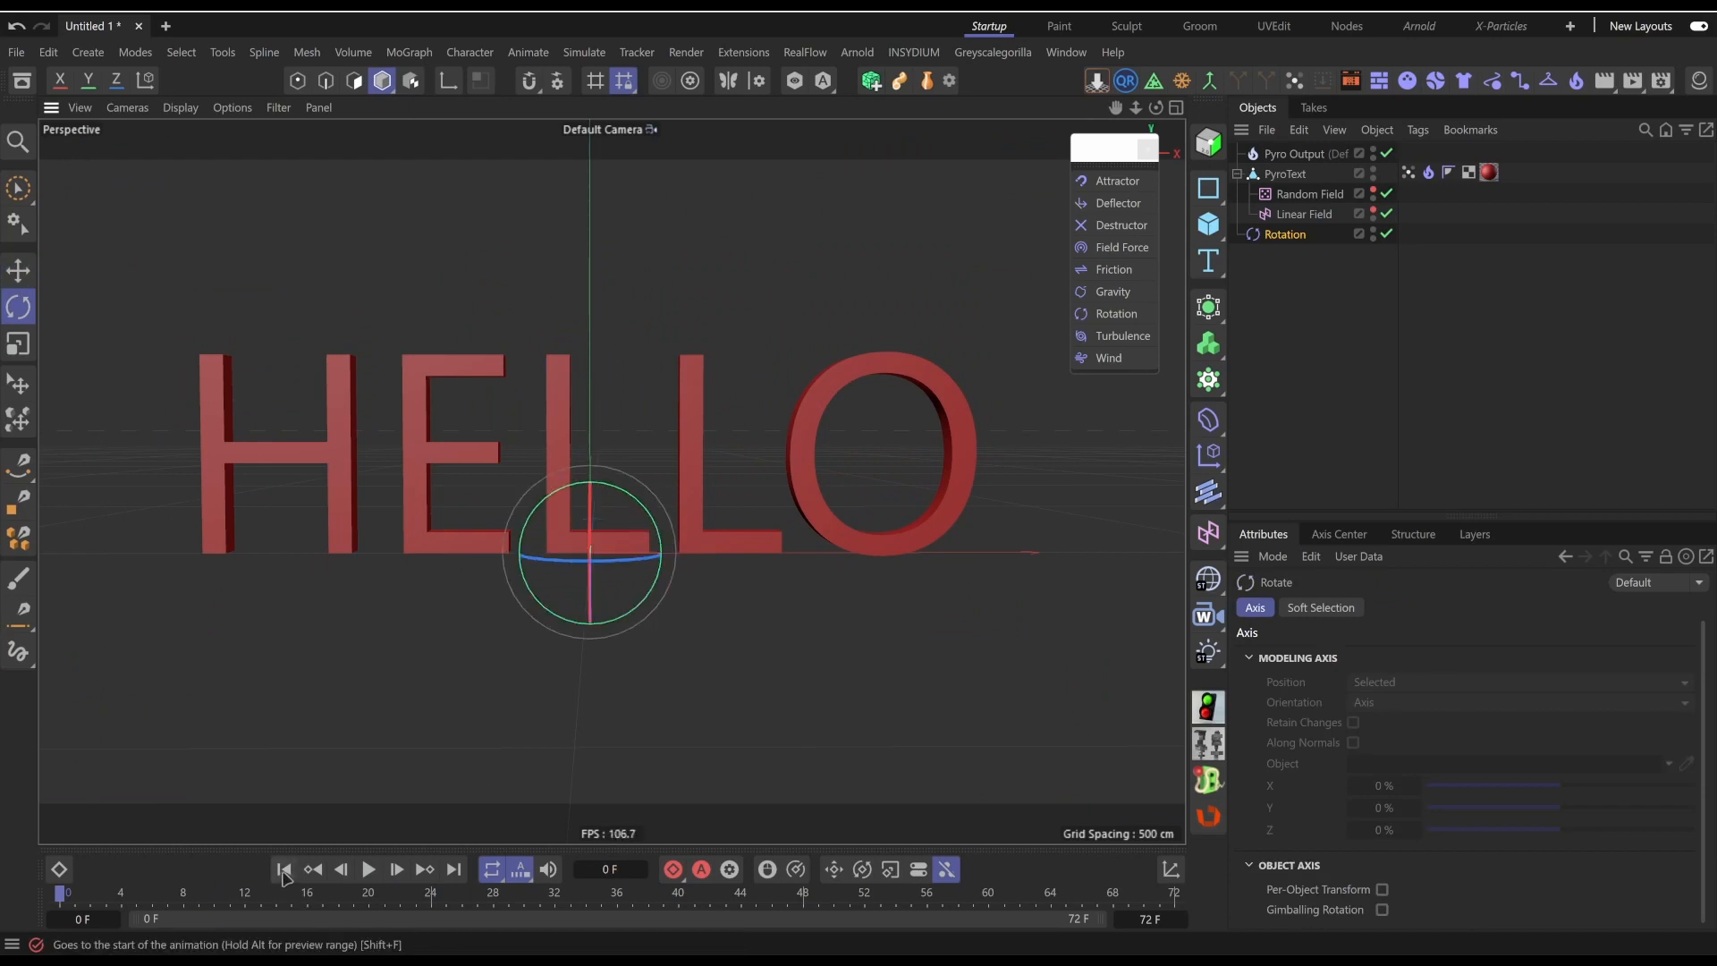
{"action": "left_click", "coordinate": [369, 870]}
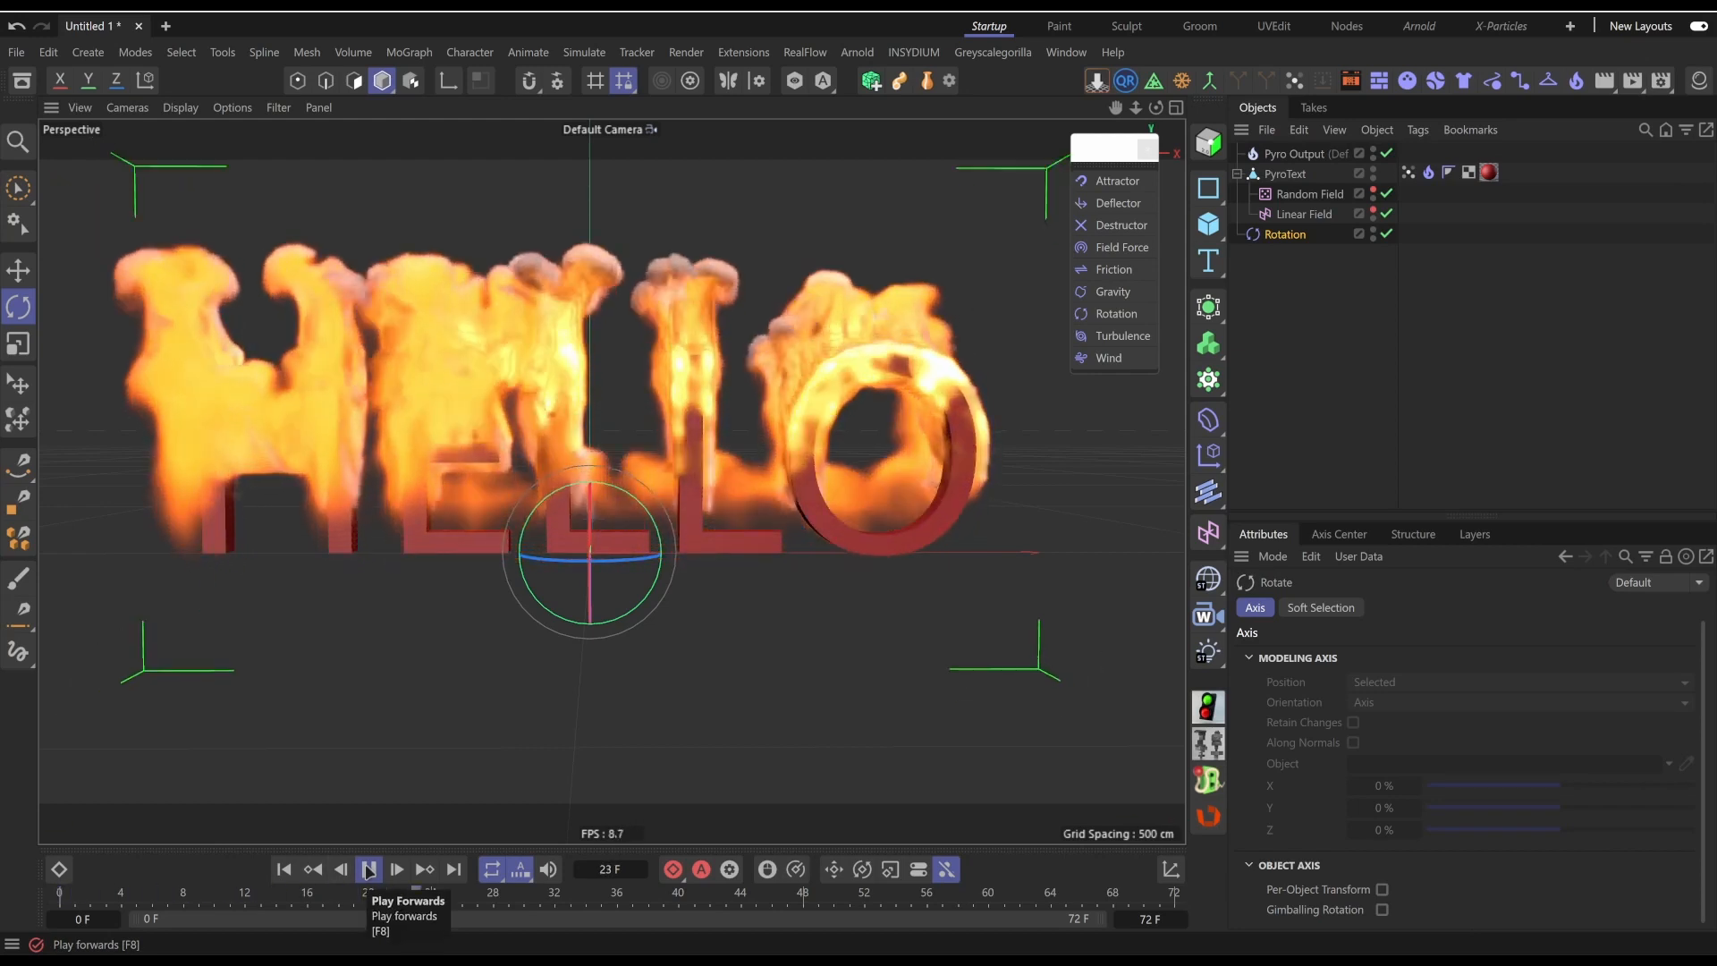
Set the Rotation force's angle speed to 100, replay the simulation from the start, and stop and rewind it
{"action": "left_click", "coordinate": [1285, 234]}
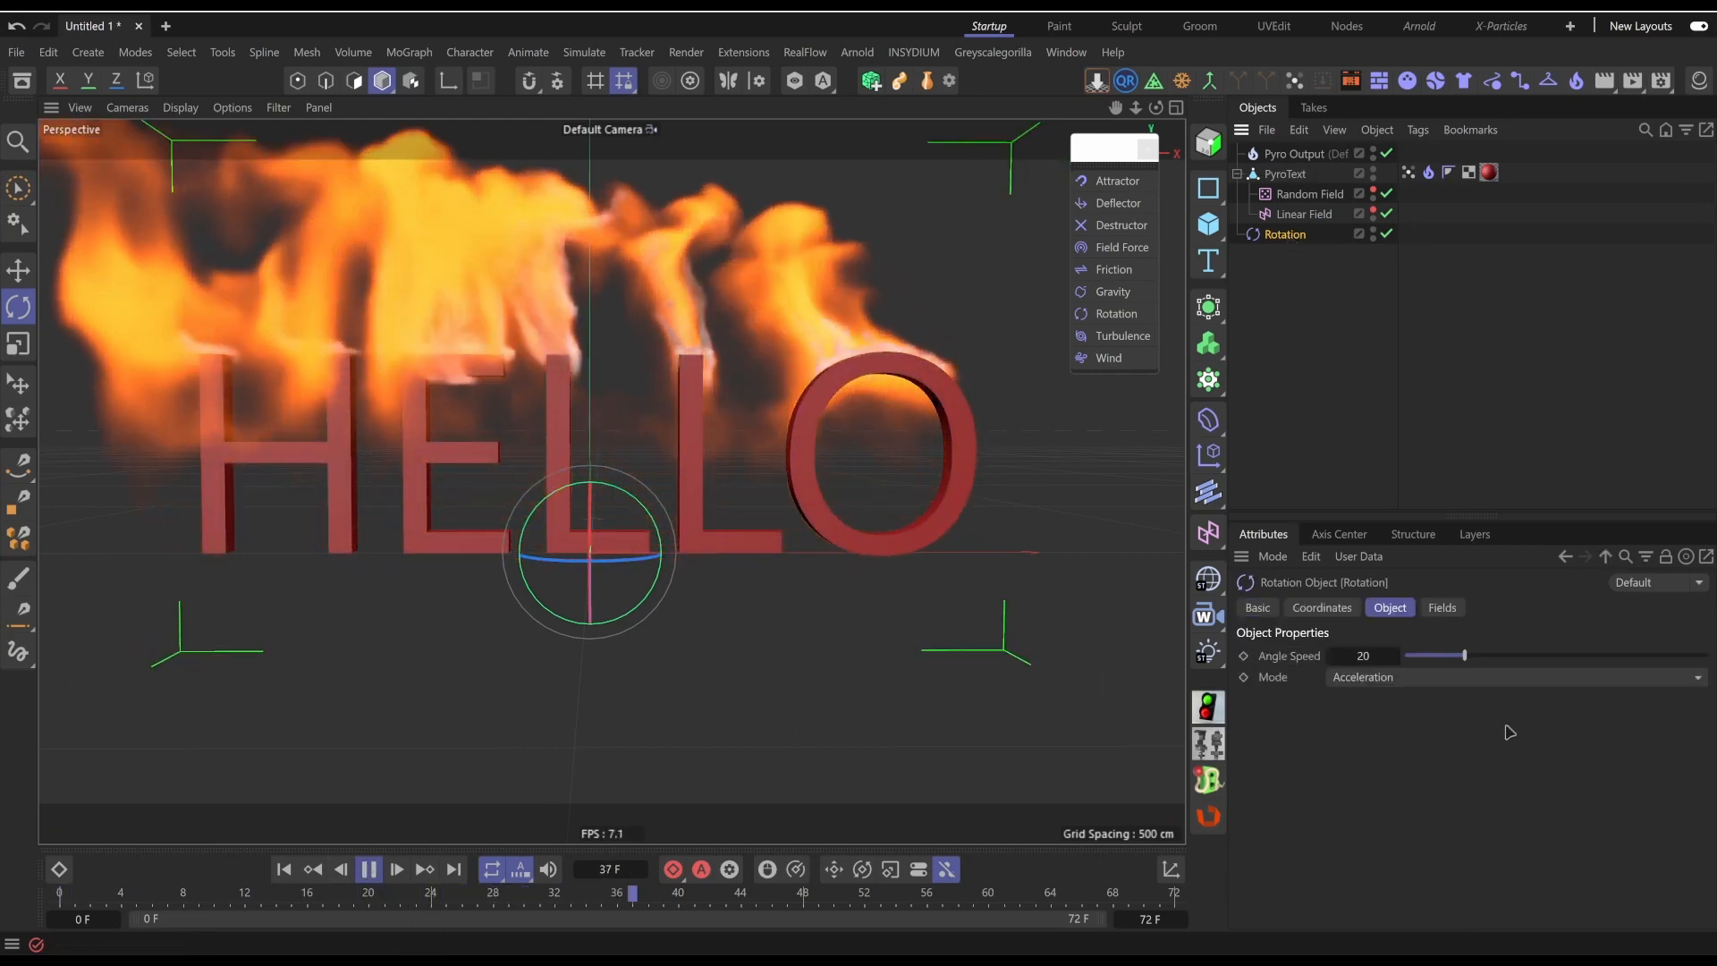
{"action": "left_click", "coordinate": [283, 870]}
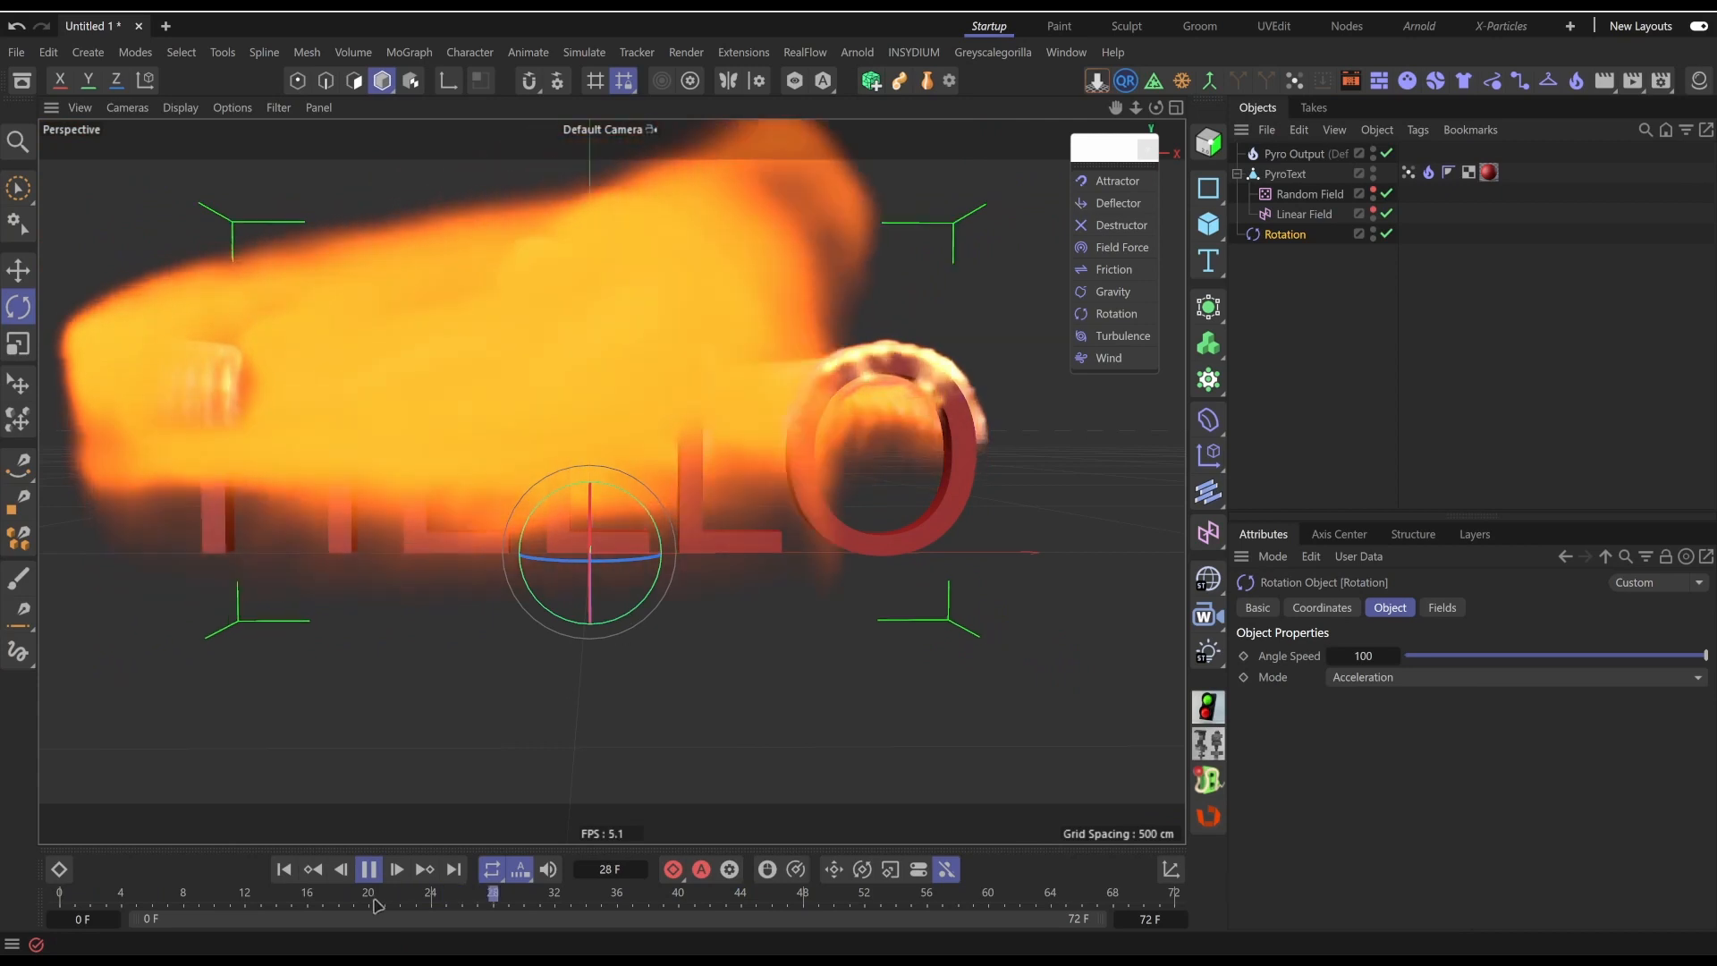
{"action": "left_click", "coordinate": [369, 870]}
{"action": "left_click", "coordinate": [317, 871]}
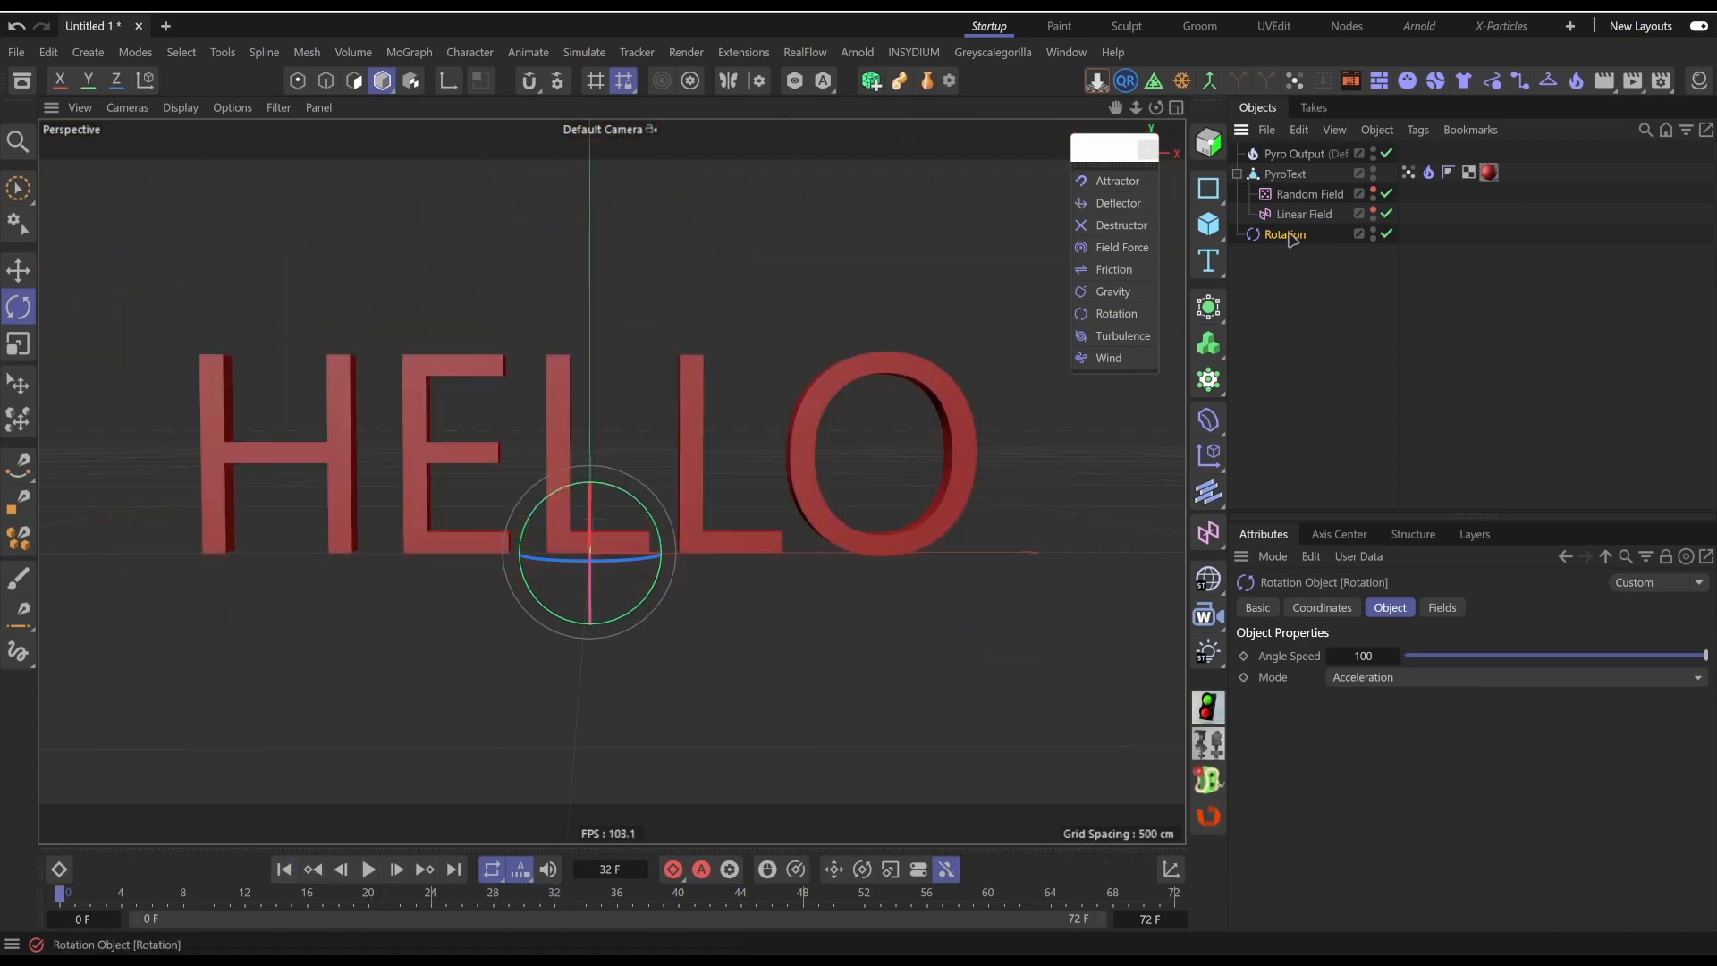
Add a Cylinder Field to the Rotation force, about 123 cm high, and widen its radius to nearly span the HELLO text
{"action": "left_click", "coordinate": [1443, 608]}
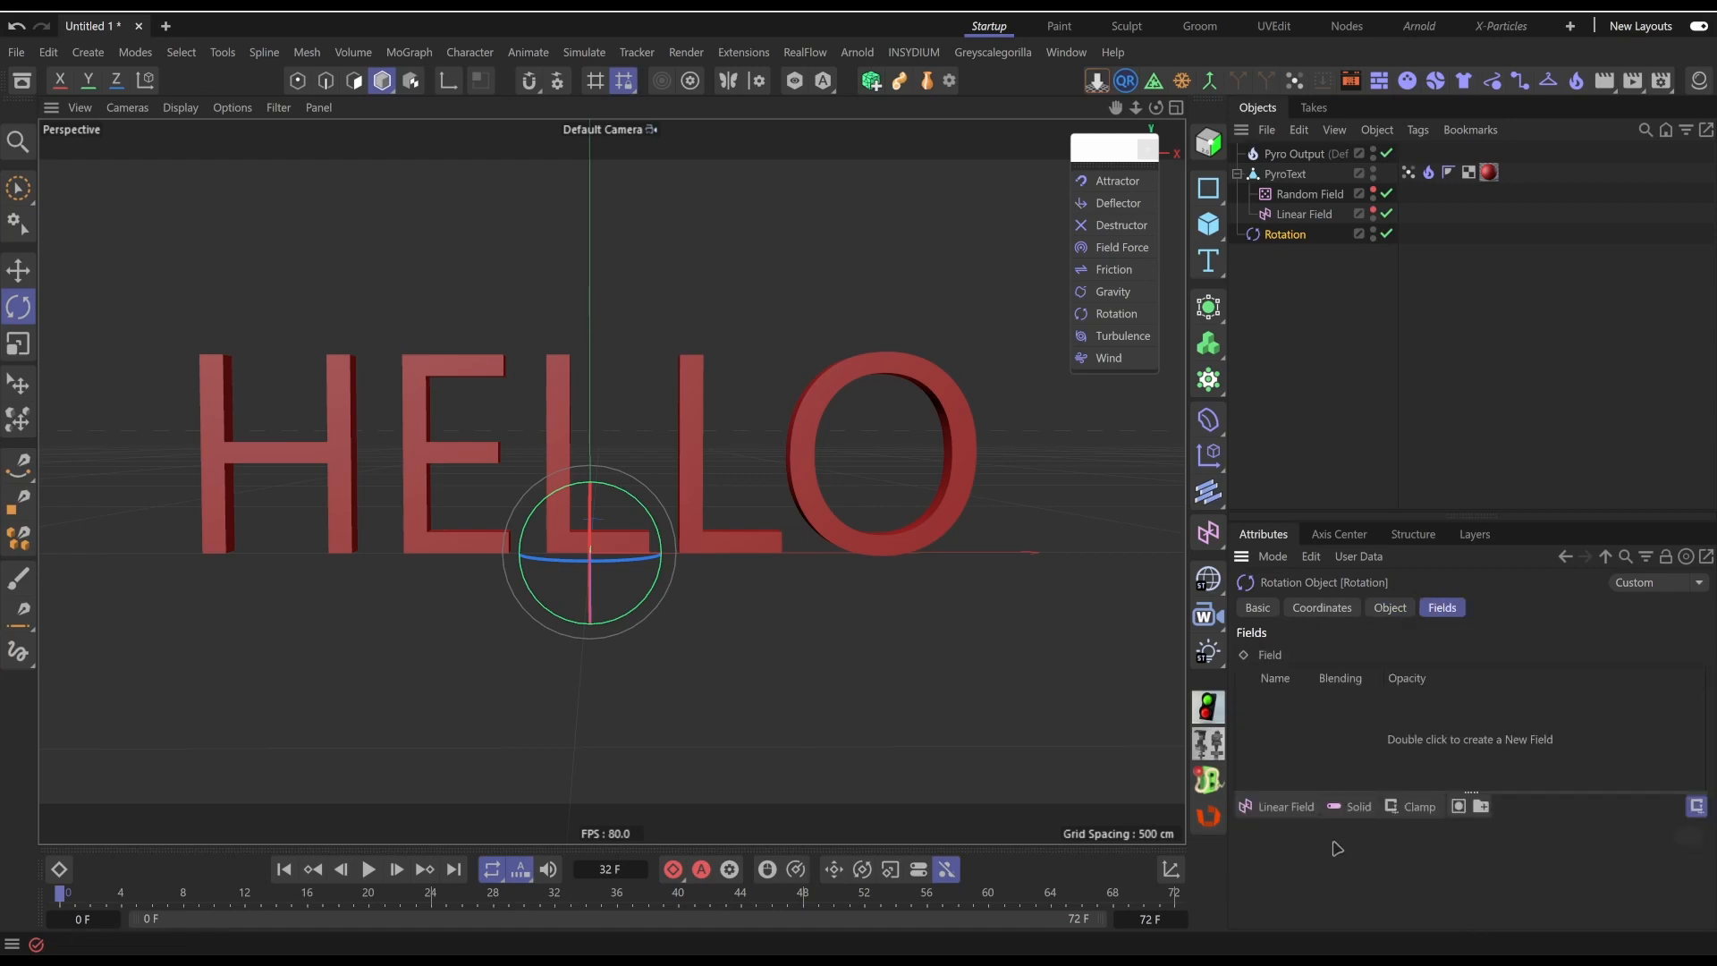
{"action": "left_click", "coordinate": [1274, 807]}
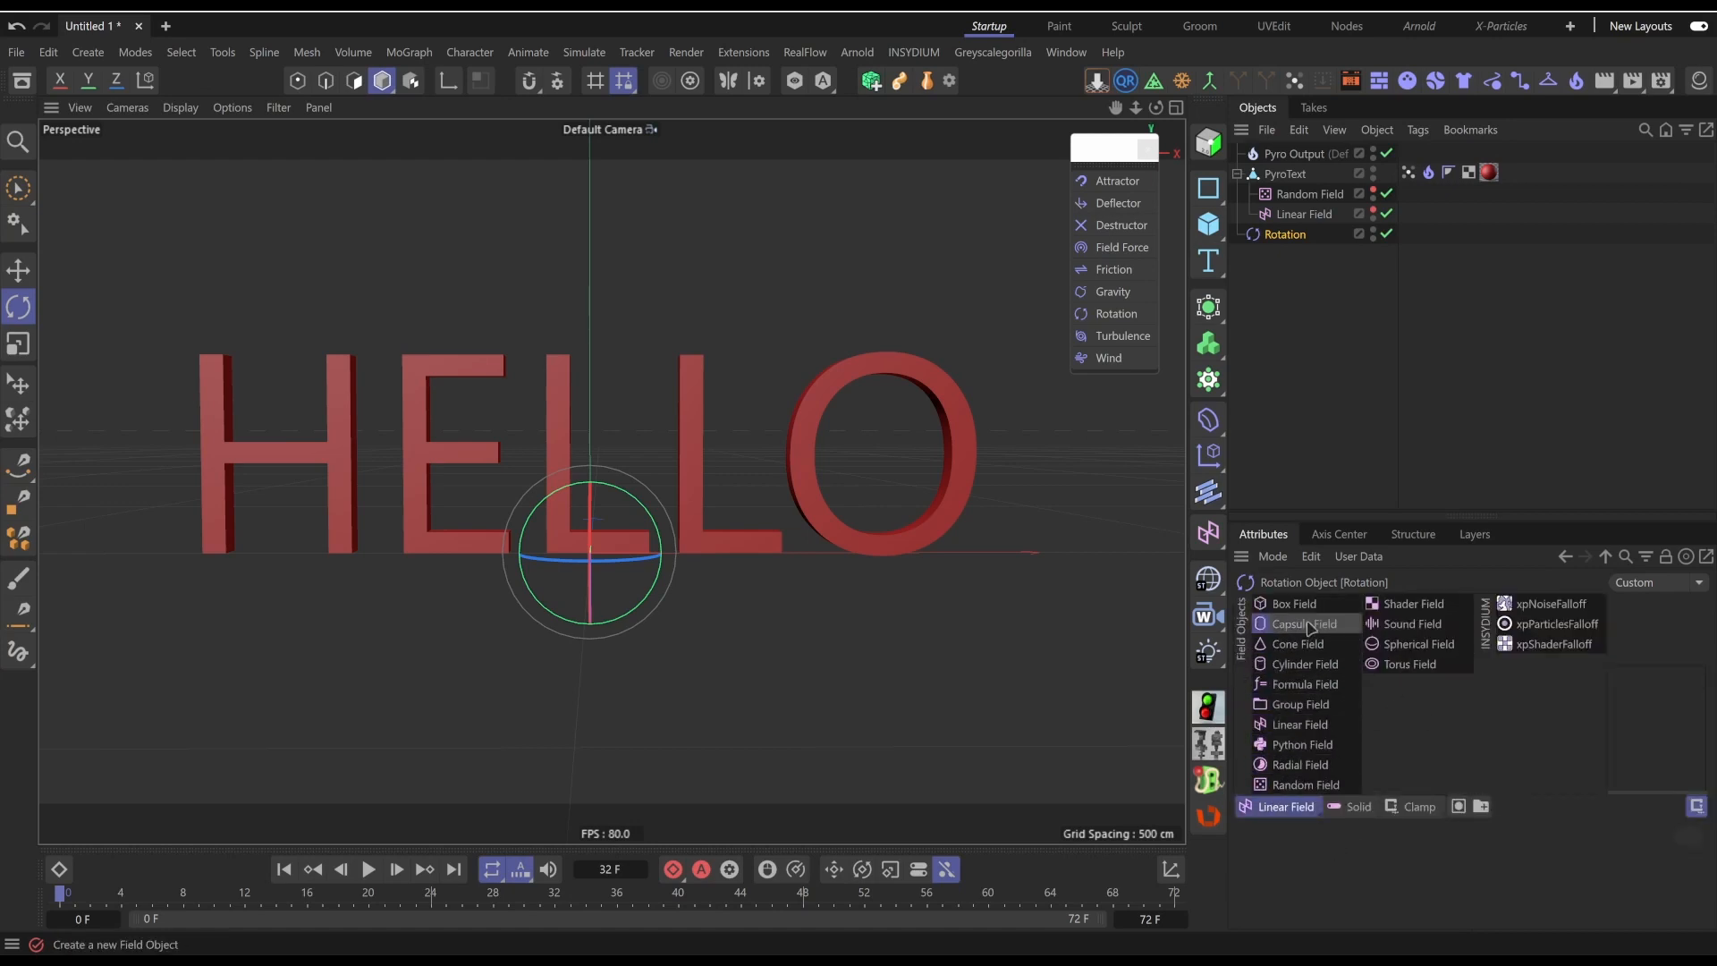
{"action": "left_click", "coordinate": [1305, 664]}
{"action": "left_click_drag", "start_coordinate": [647, 556], "coordinate": [590, 724]}
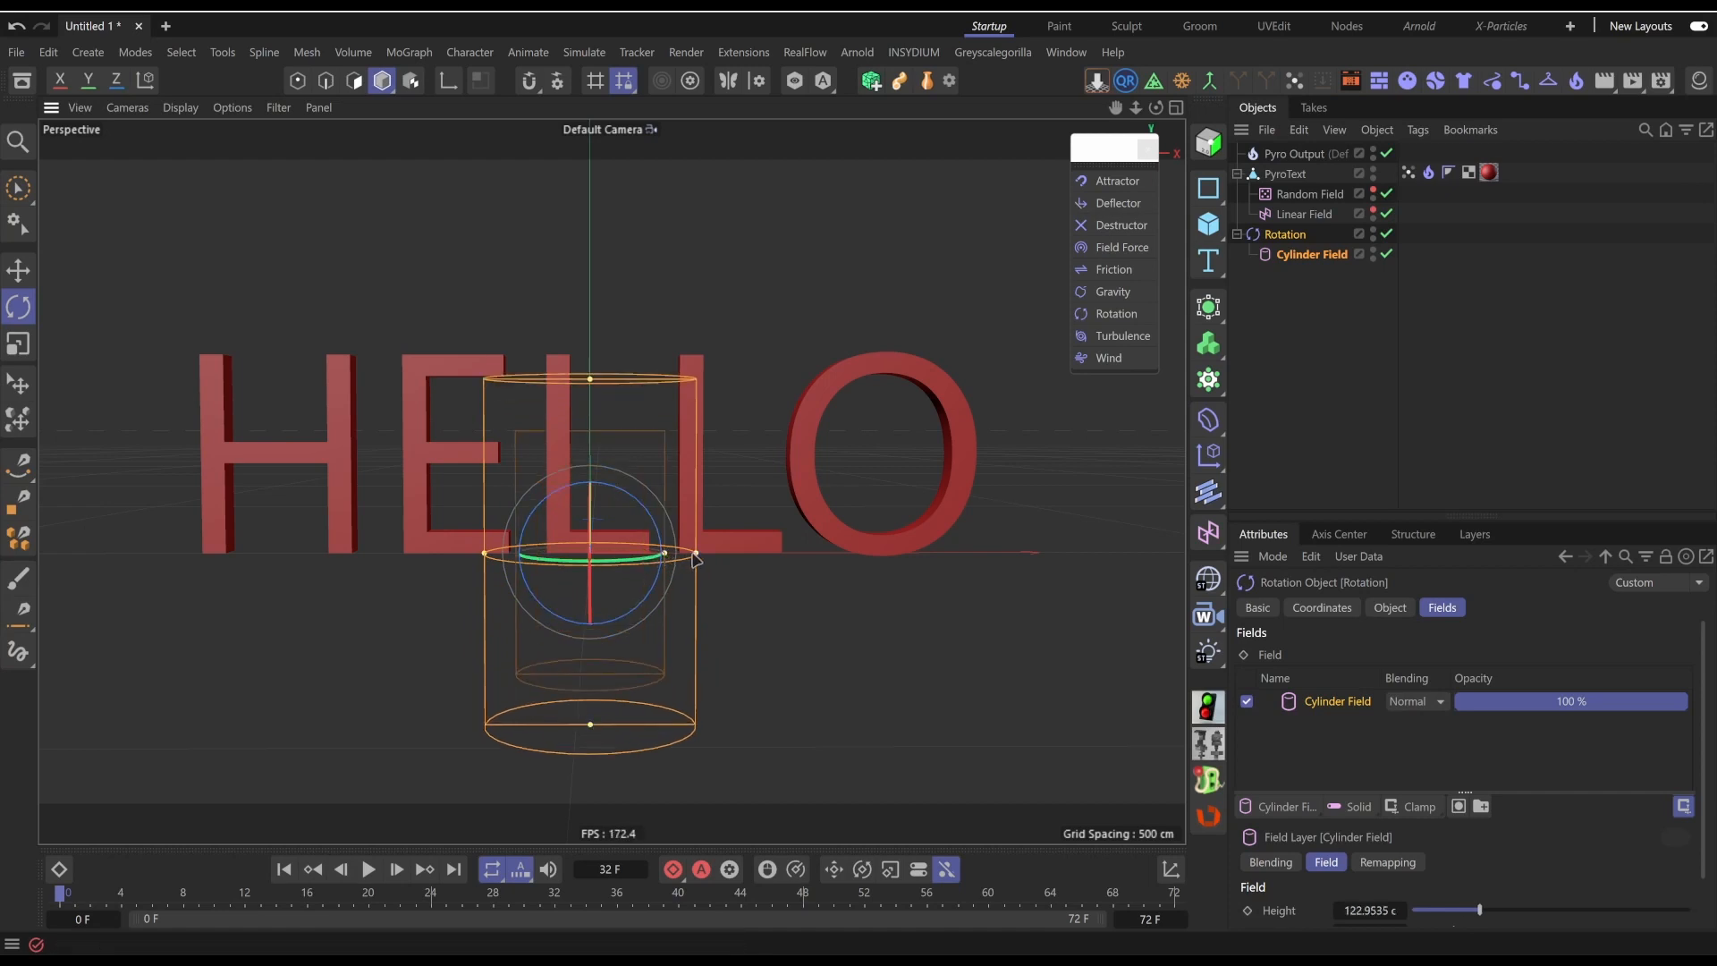
{"action": "left_click_drag", "start_coordinate": [696, 553], "coordinate": [961, 562]}
Raise the Cylinder Field to the middle of the text, preview the simulation, rewind it, and collapse and deselect the Rotation force
{"action": "key", "text": "e"}
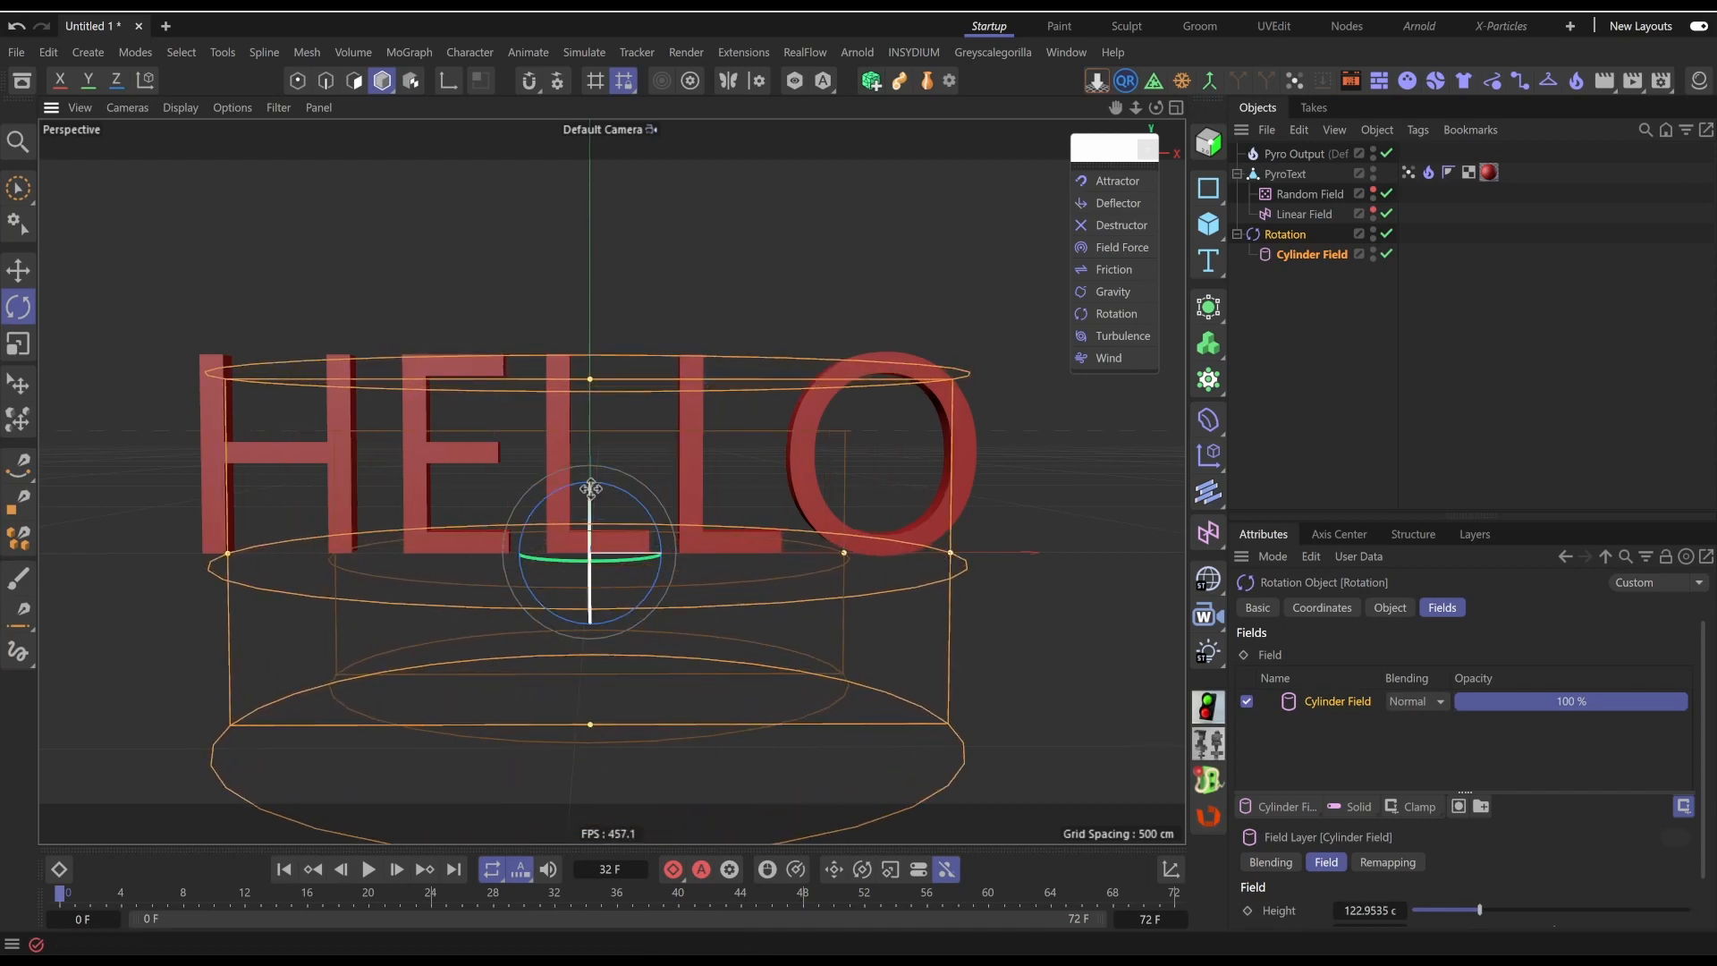
{"action": "left_click_drag", "start_coordinate": [594, 445], "coordinate": [597, 324]}
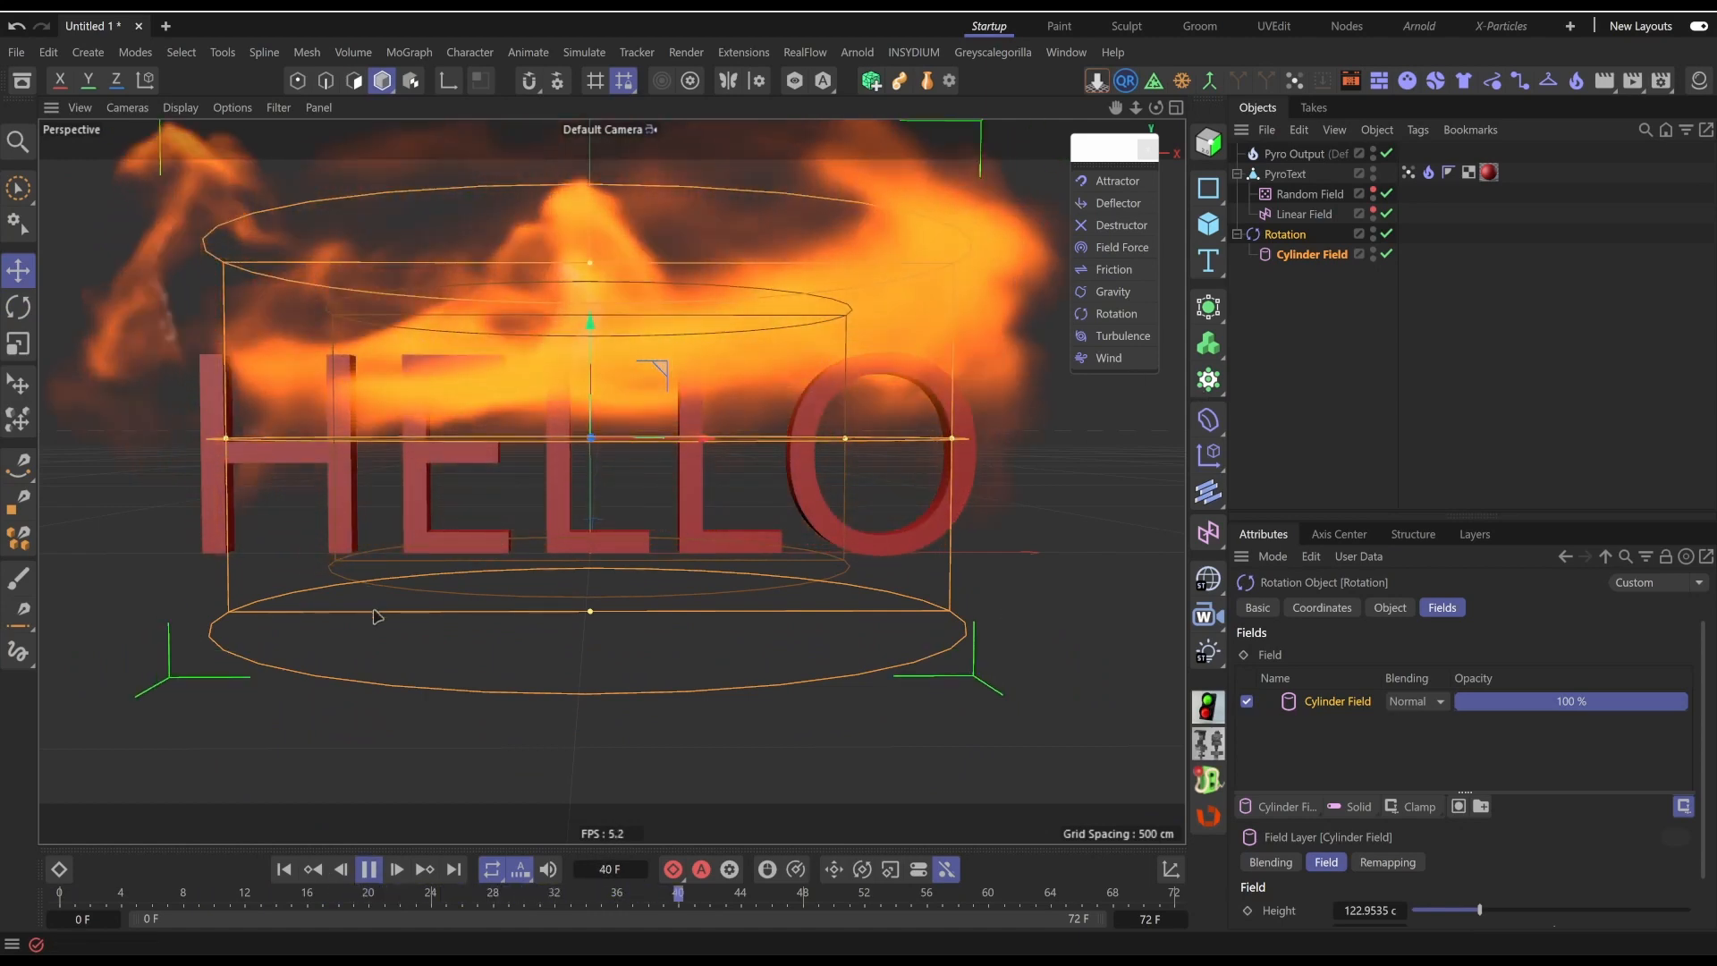
{"action": "left_click", "coordinate": [369, 869]}
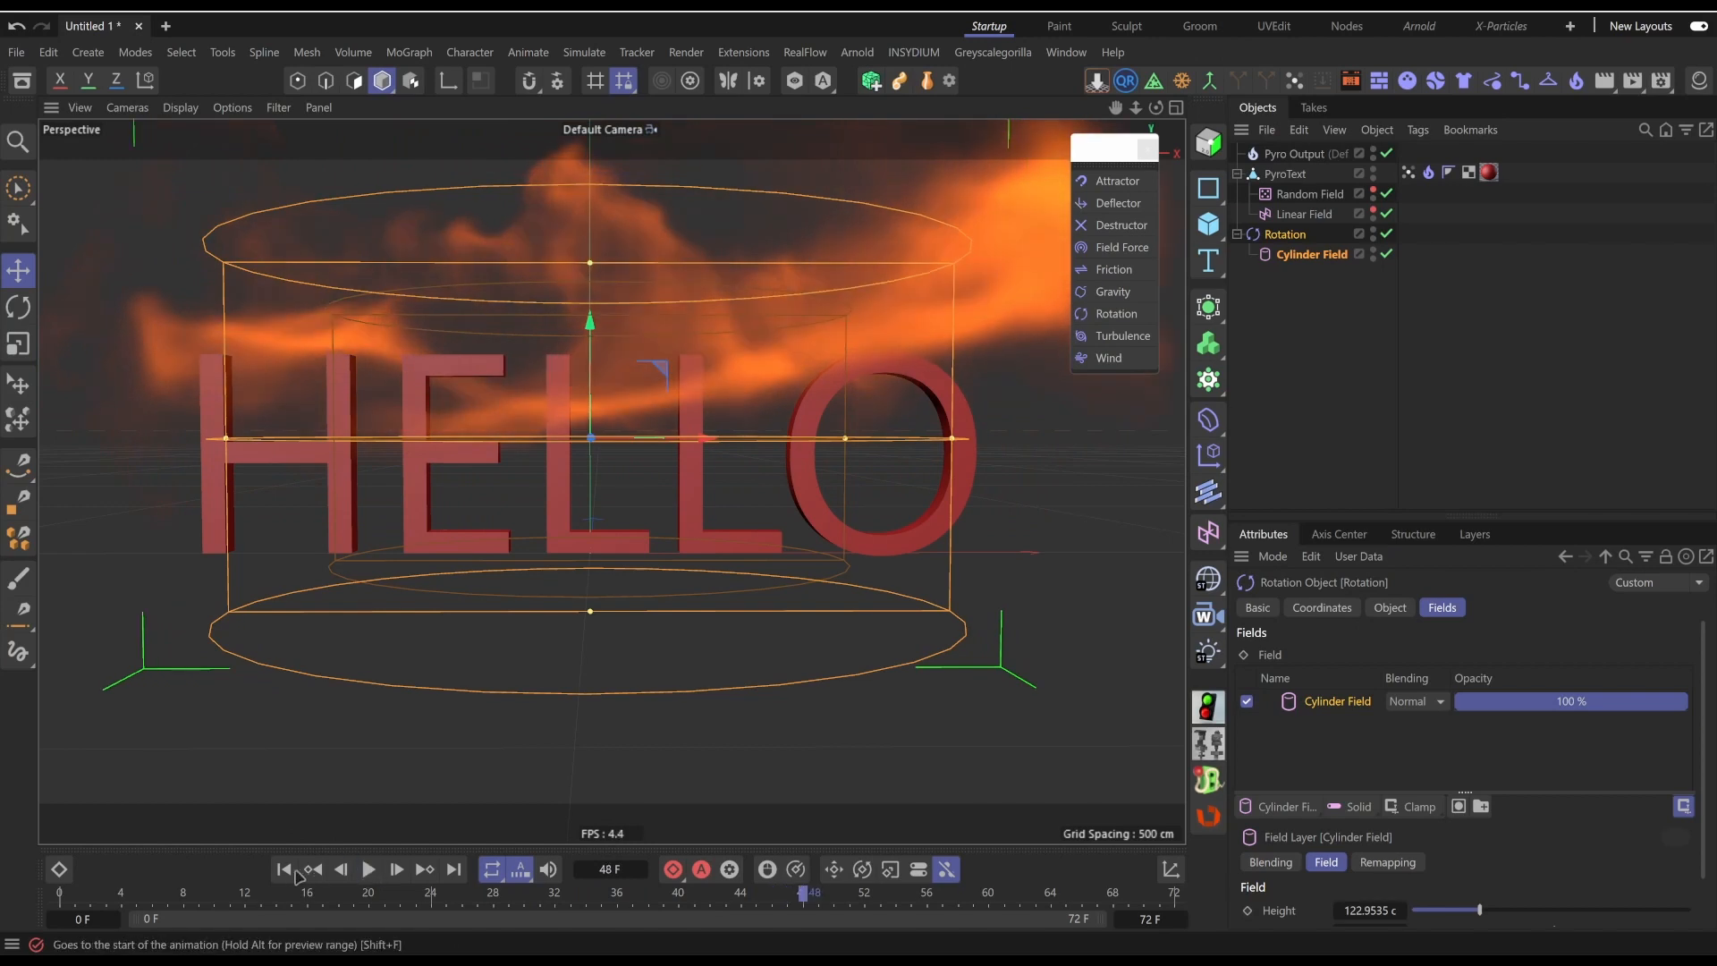
{"action": "left_click", "coordinate": [286, 869]}
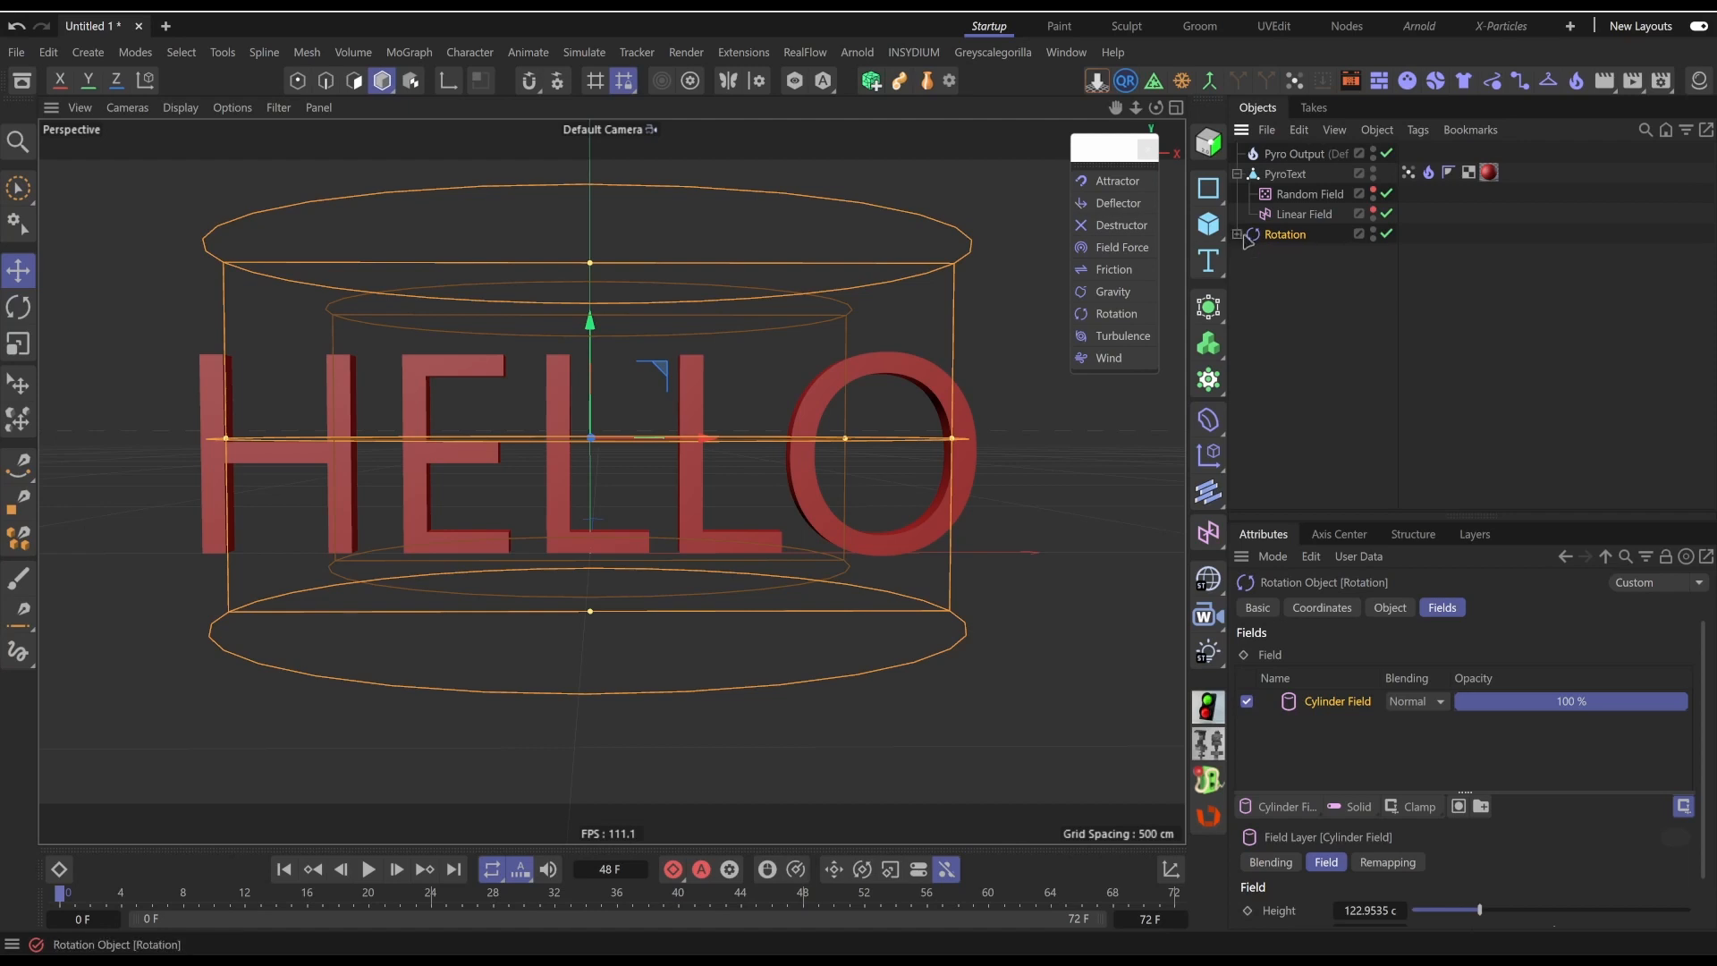
{"action": "left_click", "coordinate": [1316, 255]}
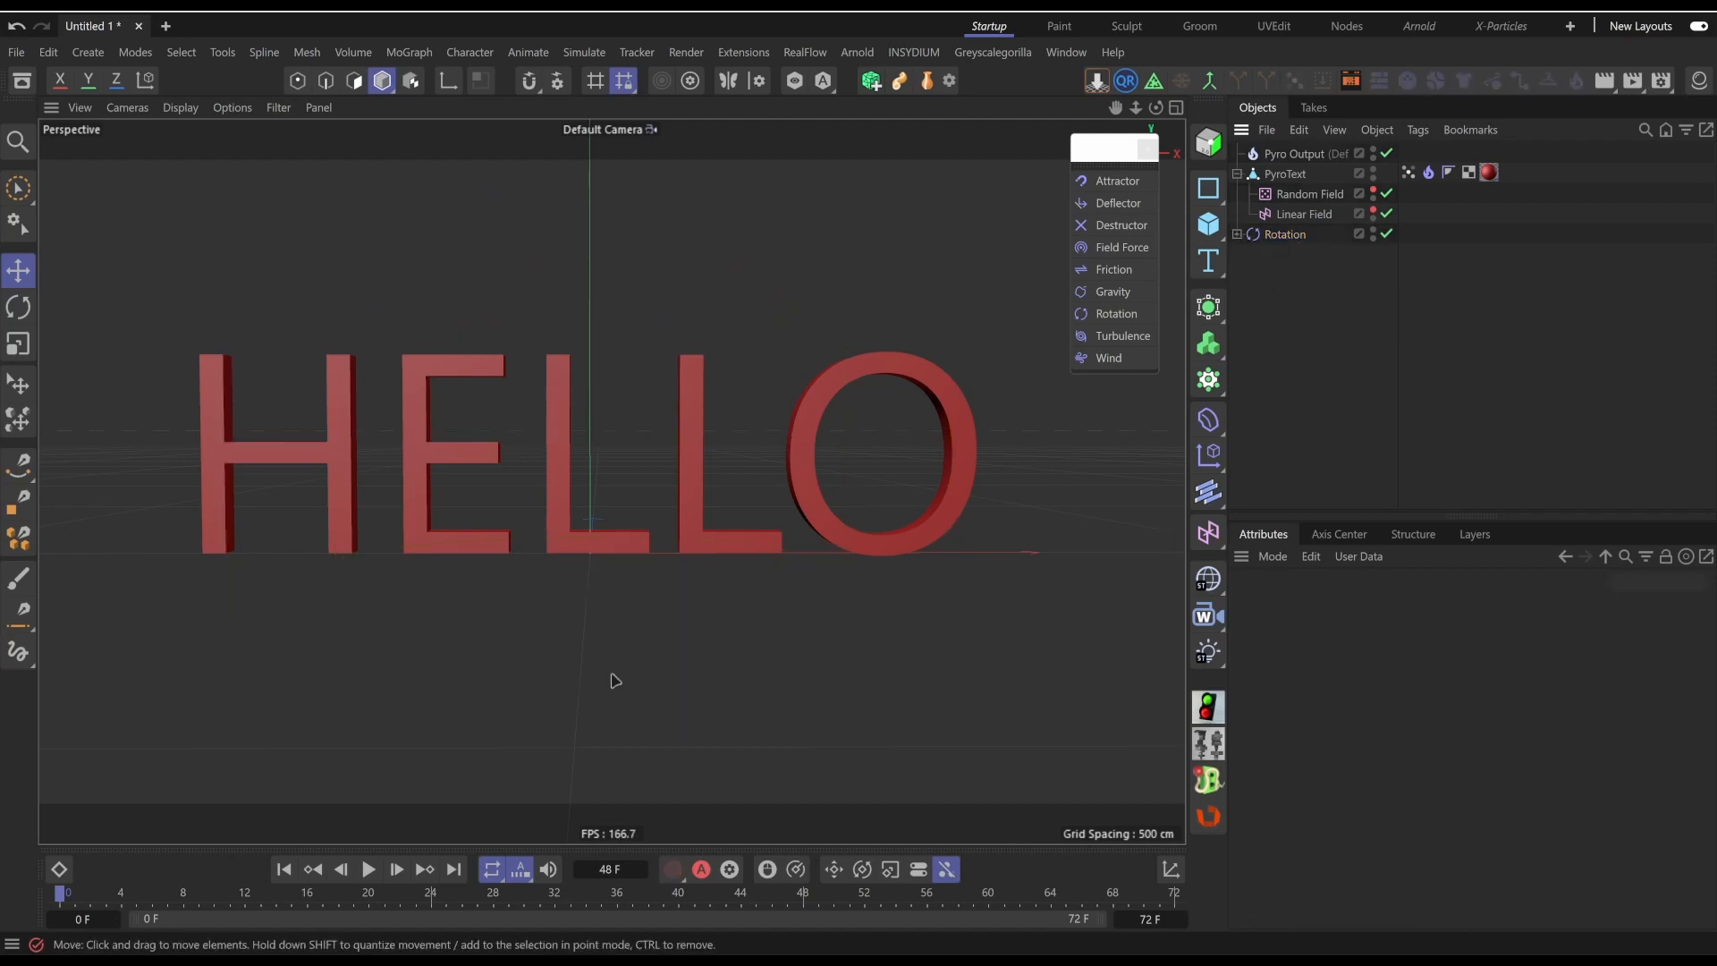